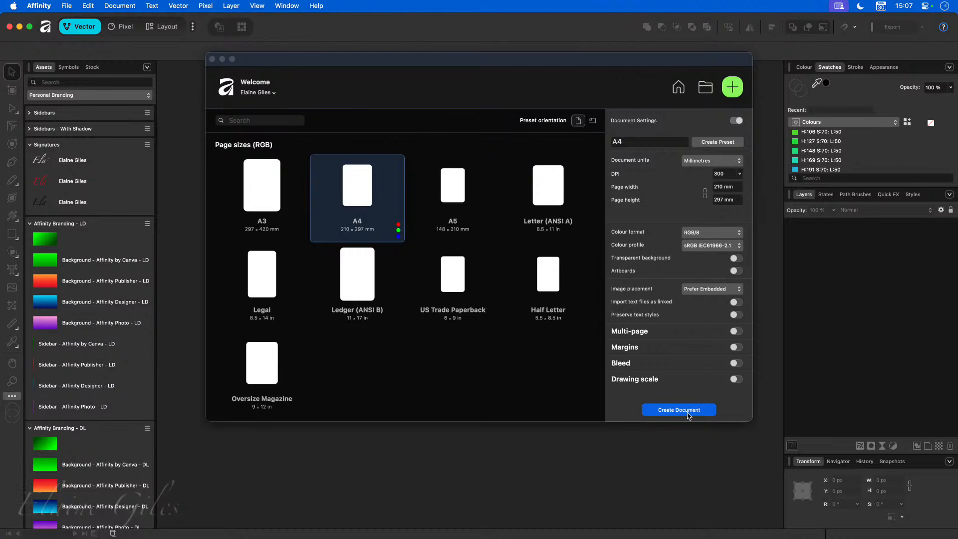
- Create a new blank A4 document and open it in the Layout studio
click(686, 414)
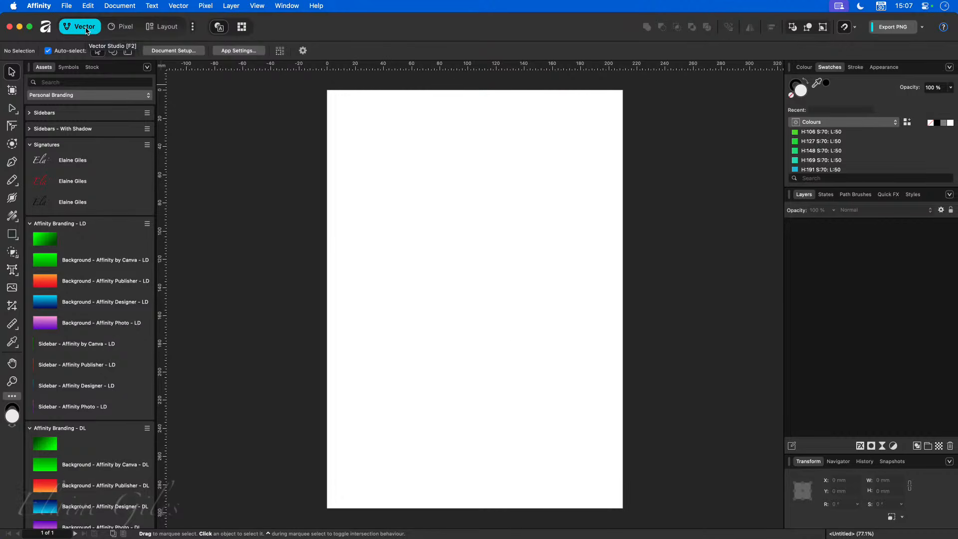
click(169, 27)
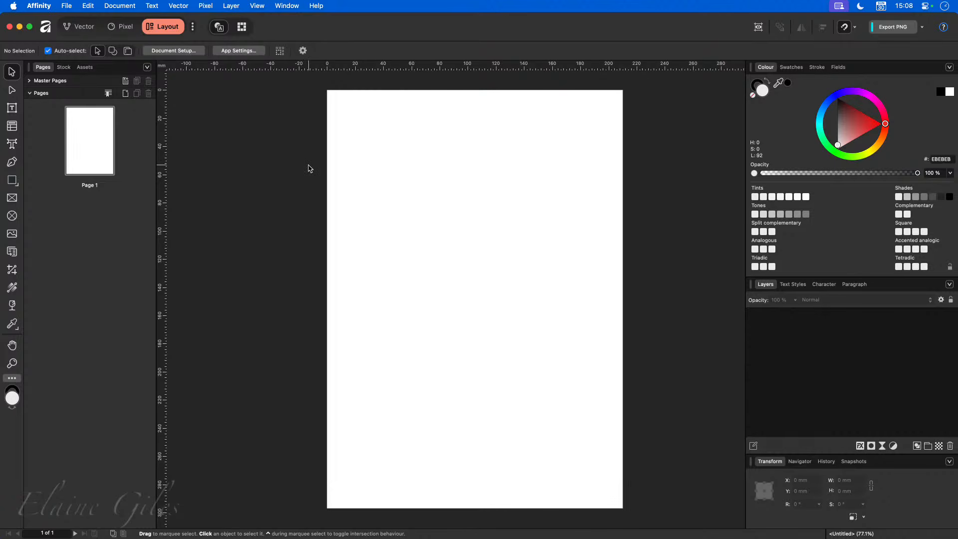
- Draw a 210 mm wide picture frame from the page's top-left corner, 148.5 mm tall
click(11, 198)
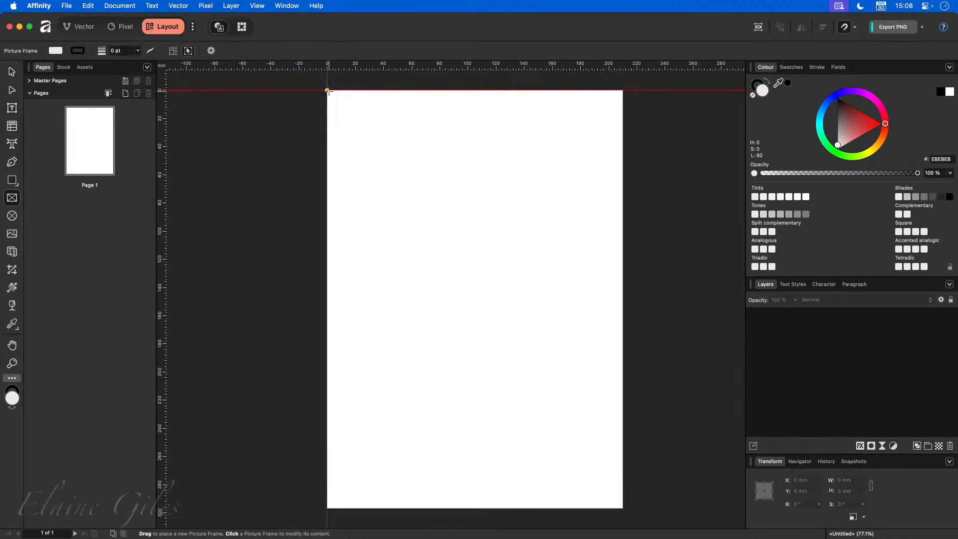
drag(327, 90, 624, 278)
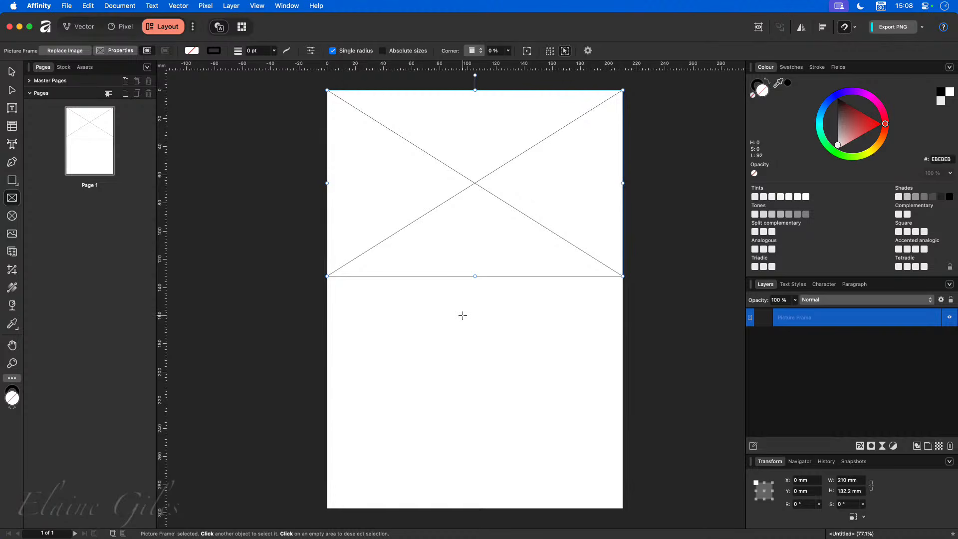
drag(475, 276, 473, 299)
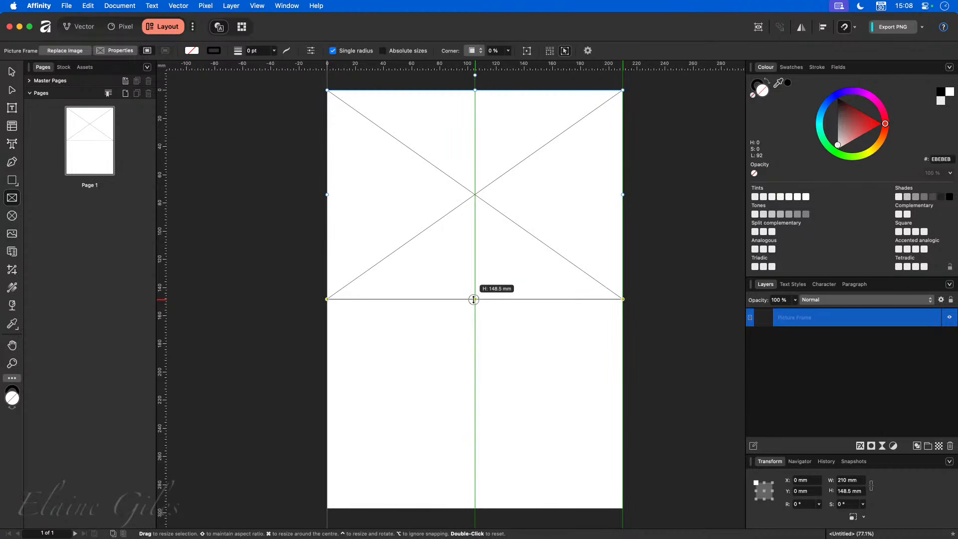
drag(473, 300, 473, 299)
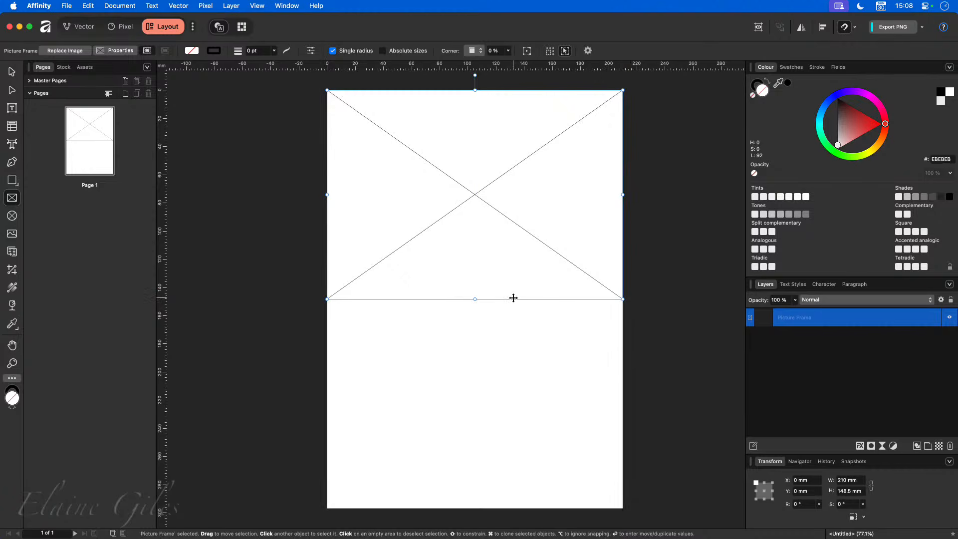
click(855, 29)
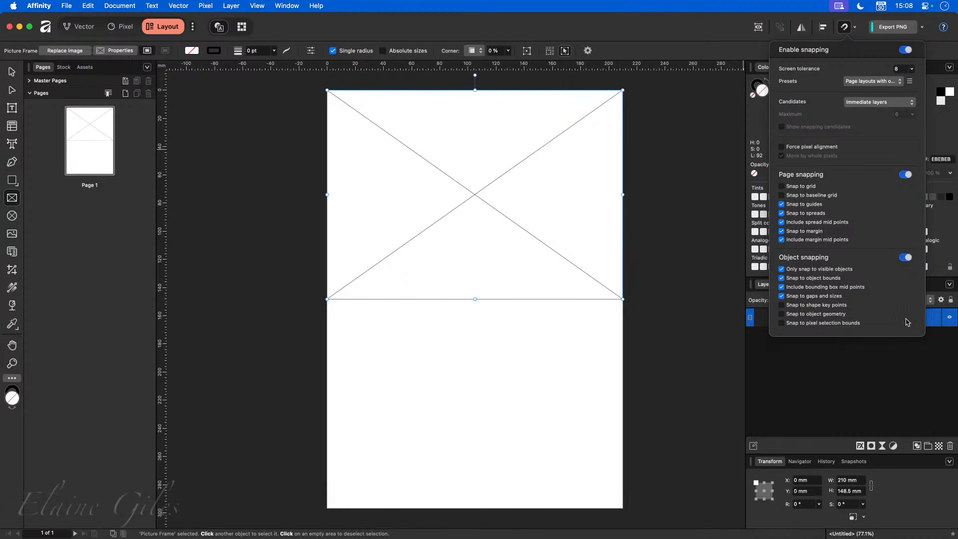
click(634, 337)
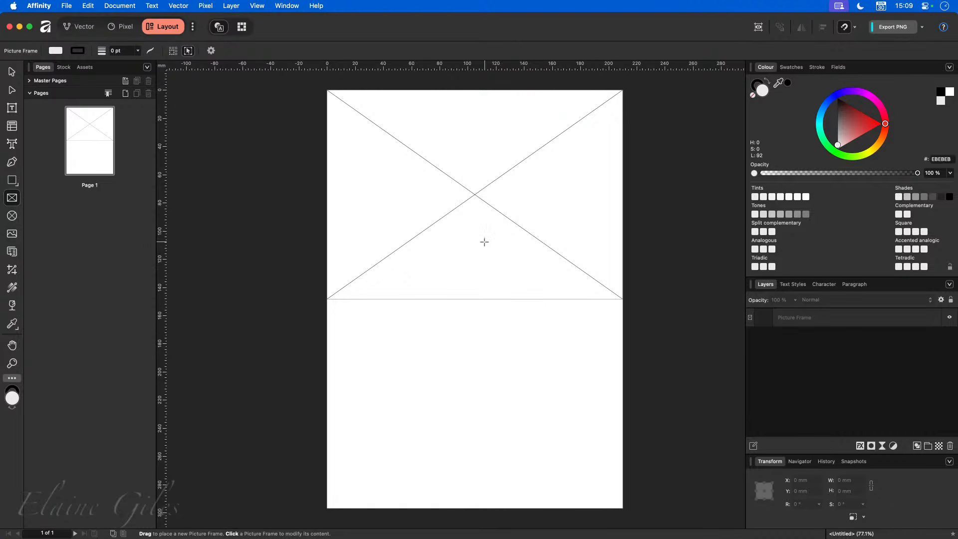
- Search the Pixabay stock photos for 'Beach'
click(65, 68)
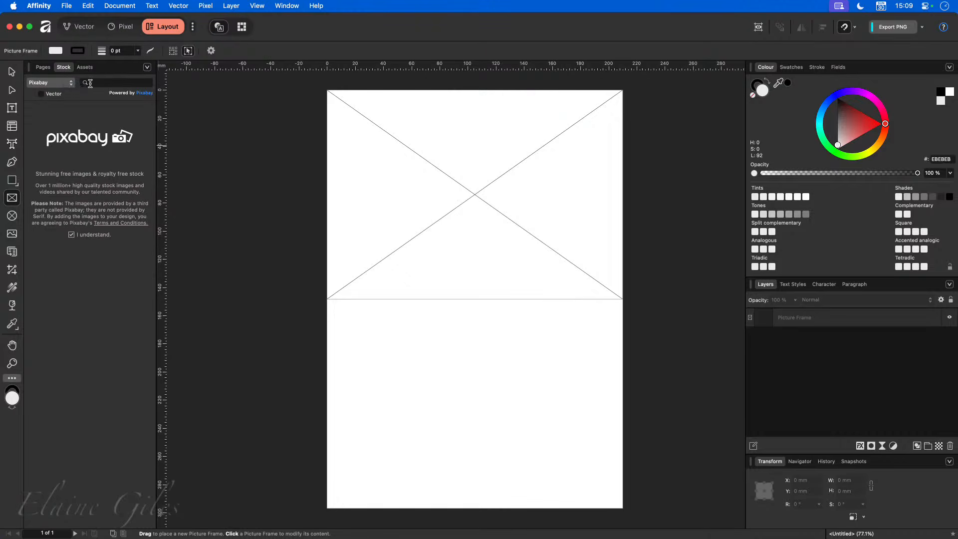
click(72, 84)
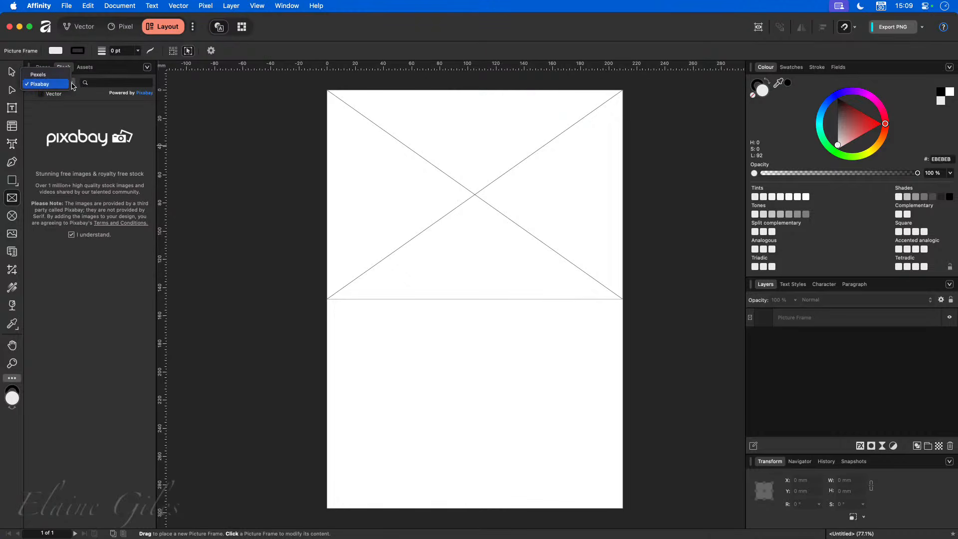
click(111, 85)
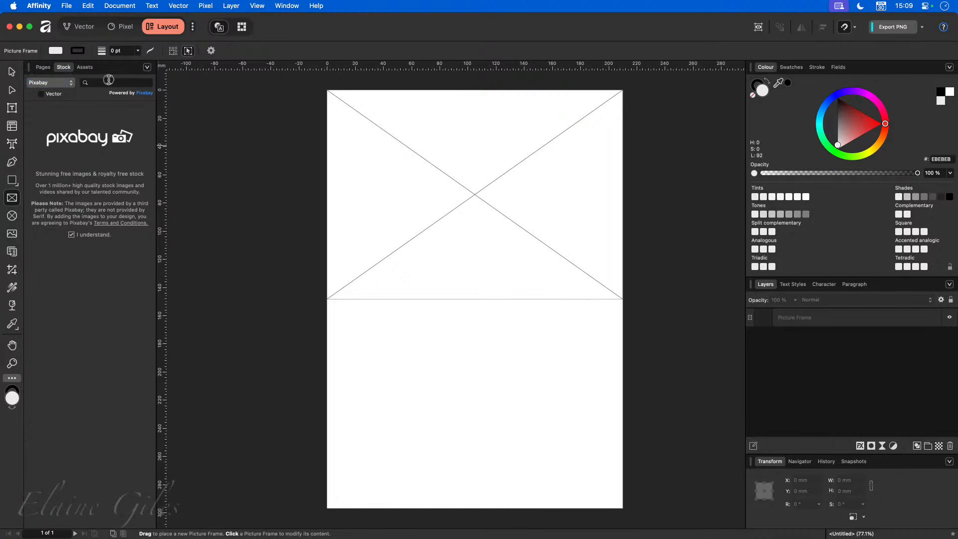
click(109, 81)
text(Beach)
key(Return)
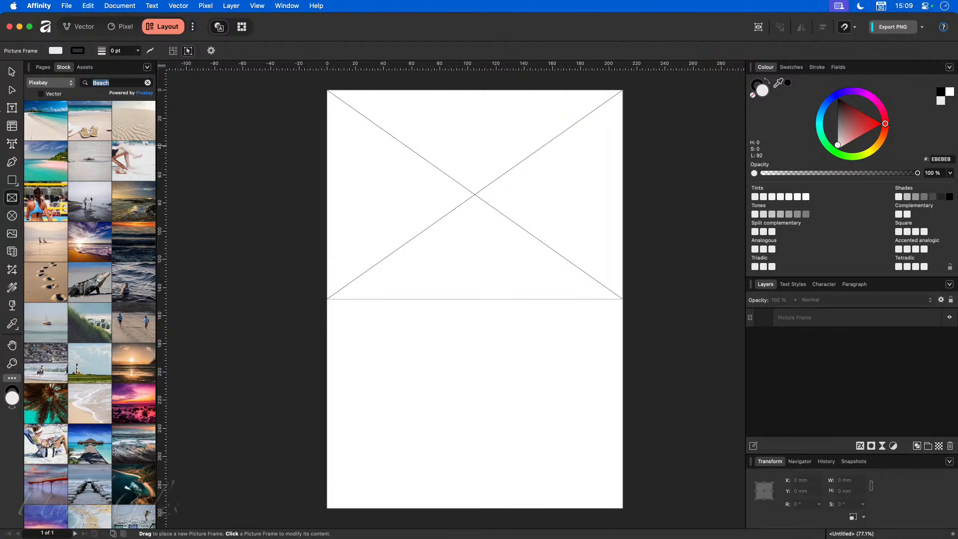
- Place the pink sunset beach photo into the top picture frame
scroll(100, 284, down, 1)
scroll(100, 284, down, 1)
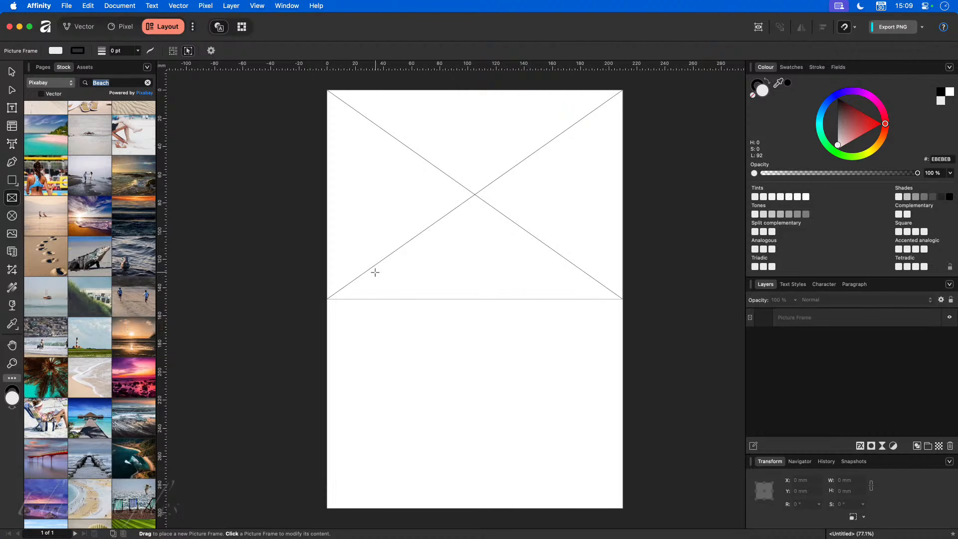
click(136, 387)
drag(136, 387, 468, 201)
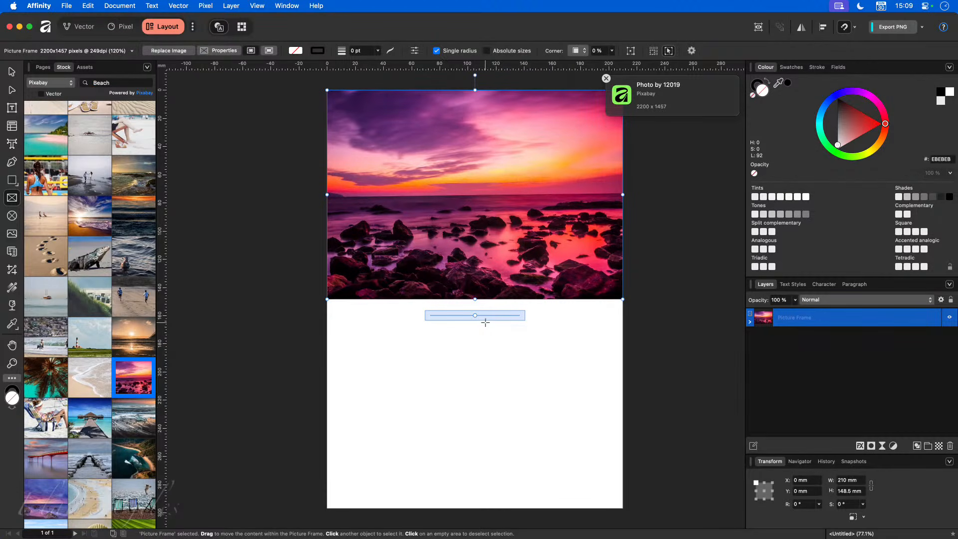
- Scale the sunset photo to 150% inside its frame and align it to the frame's top edge
mouse_move(475, 193)
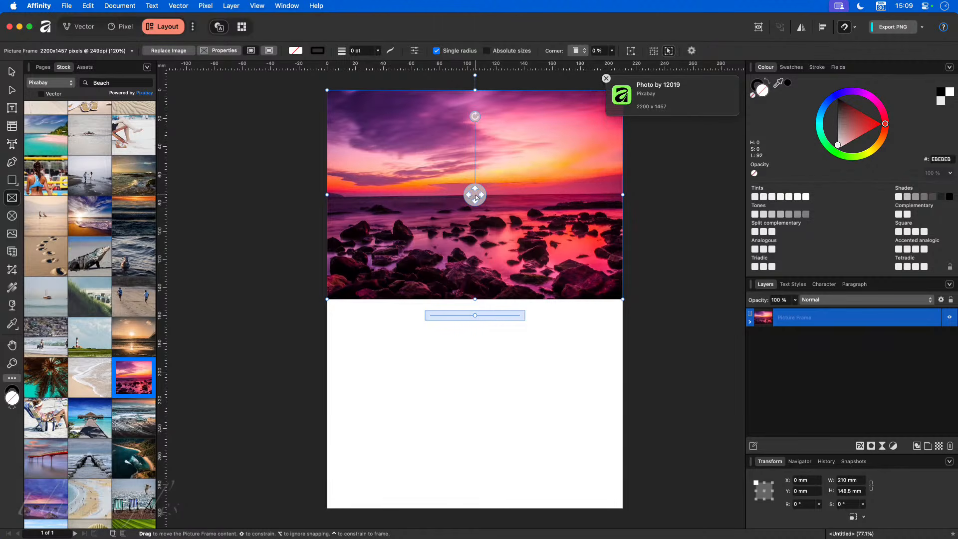
mouse_move(475, 197)
mouse_down()
mouse_move(445, 199)
mouse_move(513, 200)
mouse_move(475, 196)
mouse_up()
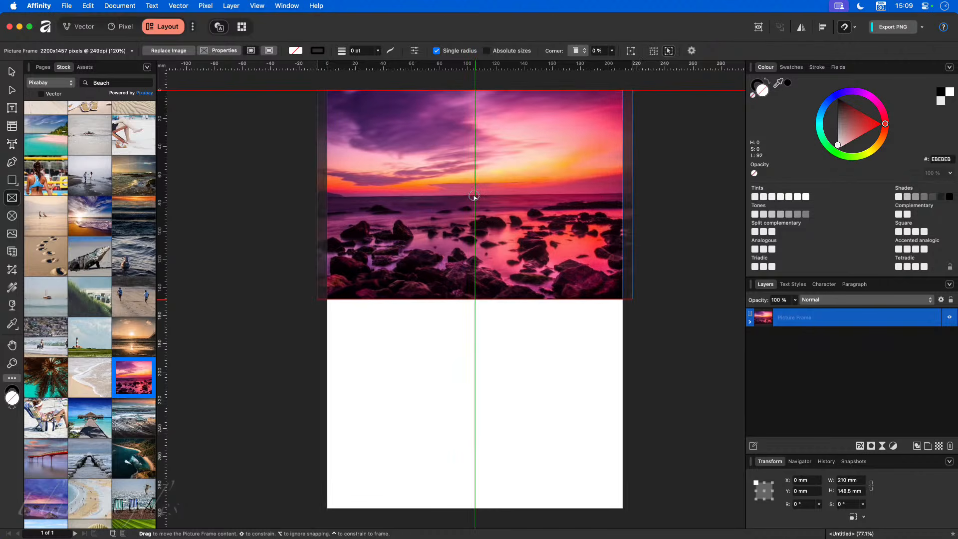
drag(474, 197, 475, 196)
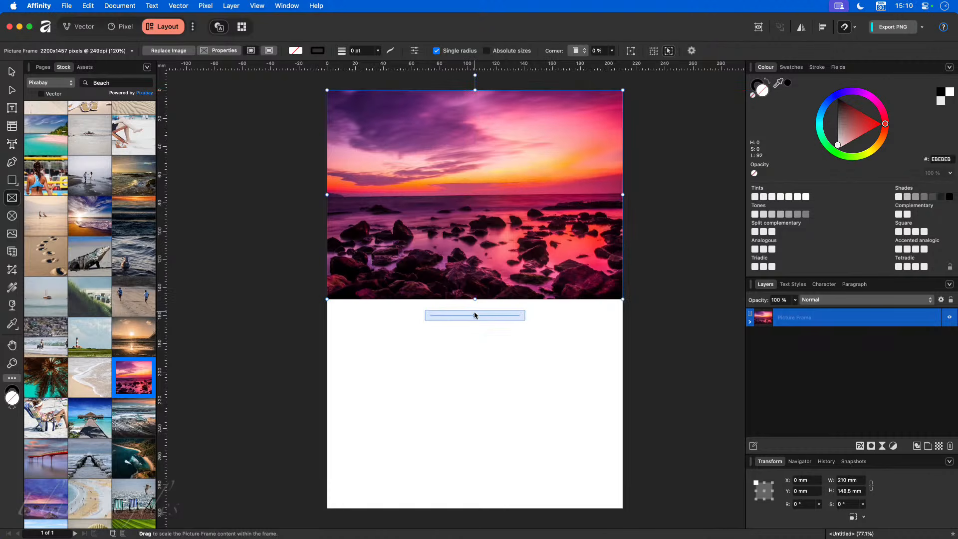
drag(475, 315, 496, 317)
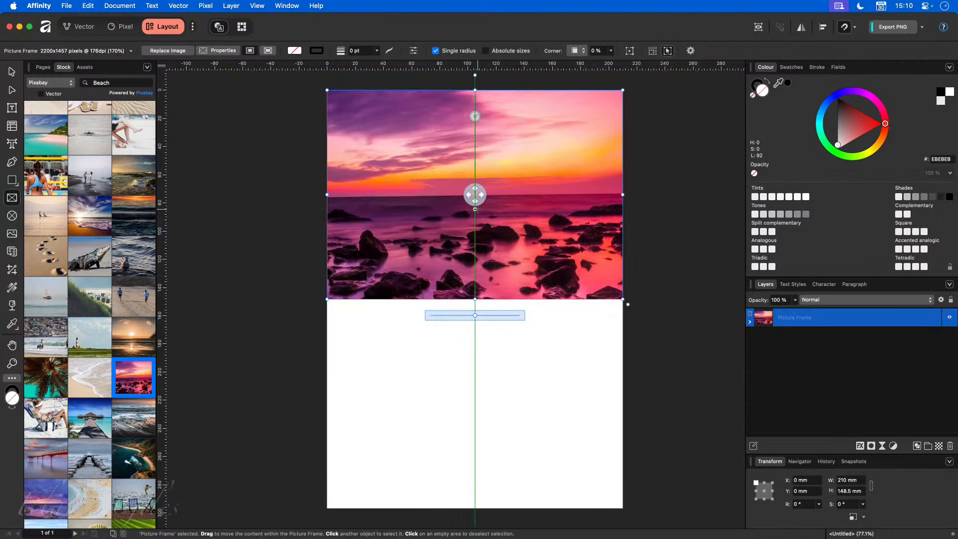
drag(476, 195, 525, 235)
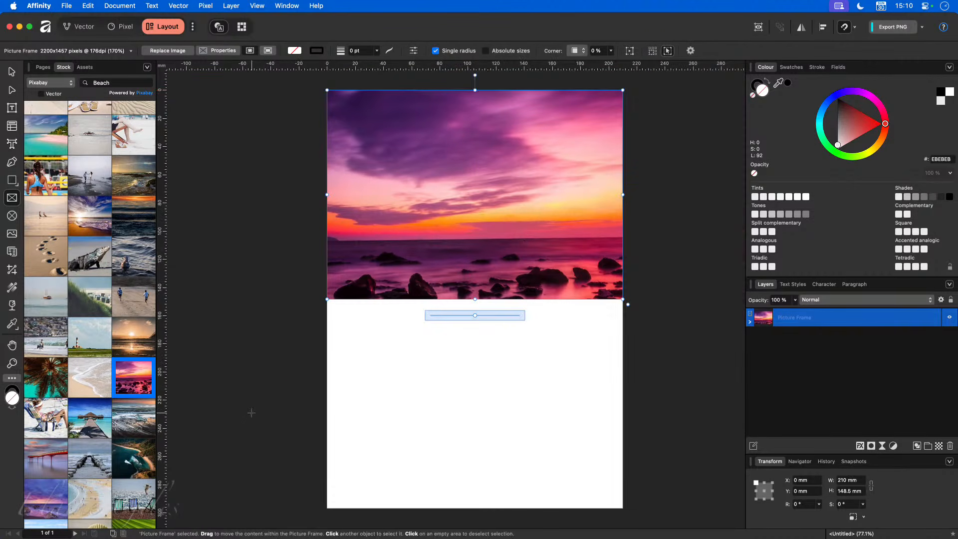
mouse_move(478, 229)
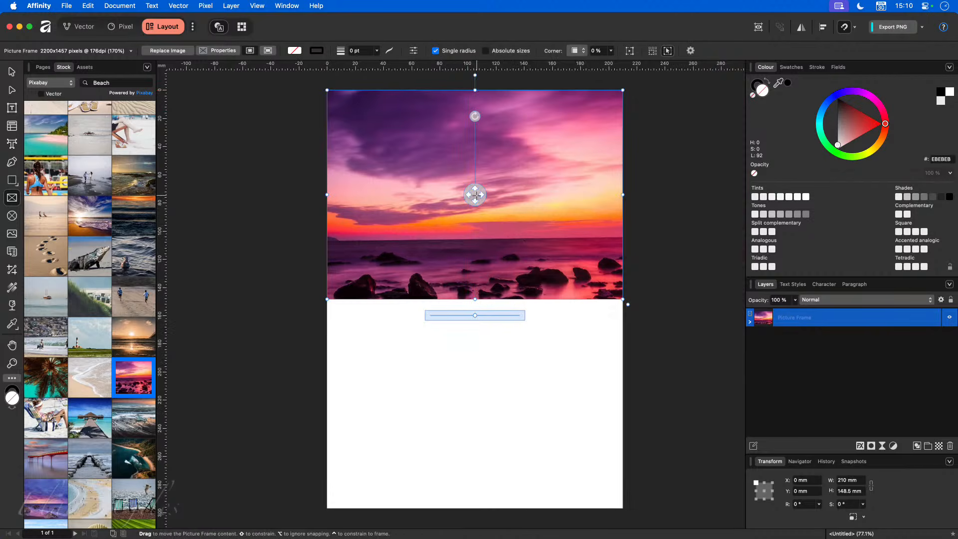
drag(474, 313, 468, 315)
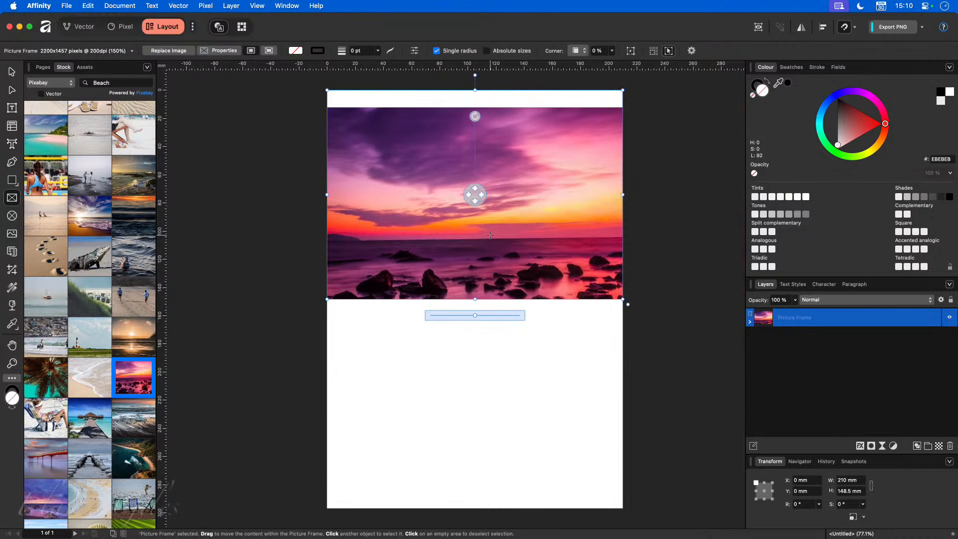
drag(474, 193, 476, 177)
click(650, 416)
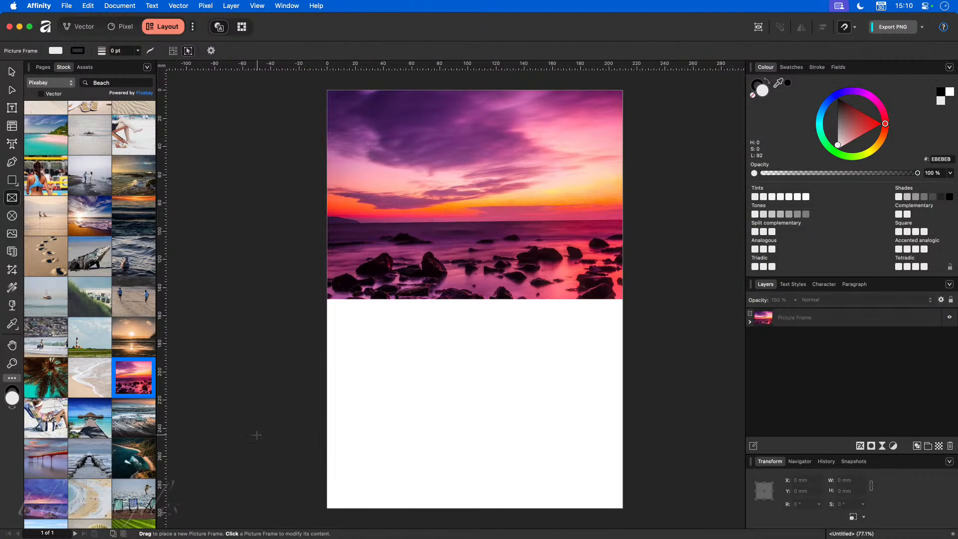
- Add large artistic text '2026' on the sunset photo, set in Couture Bold
click(12, 144)
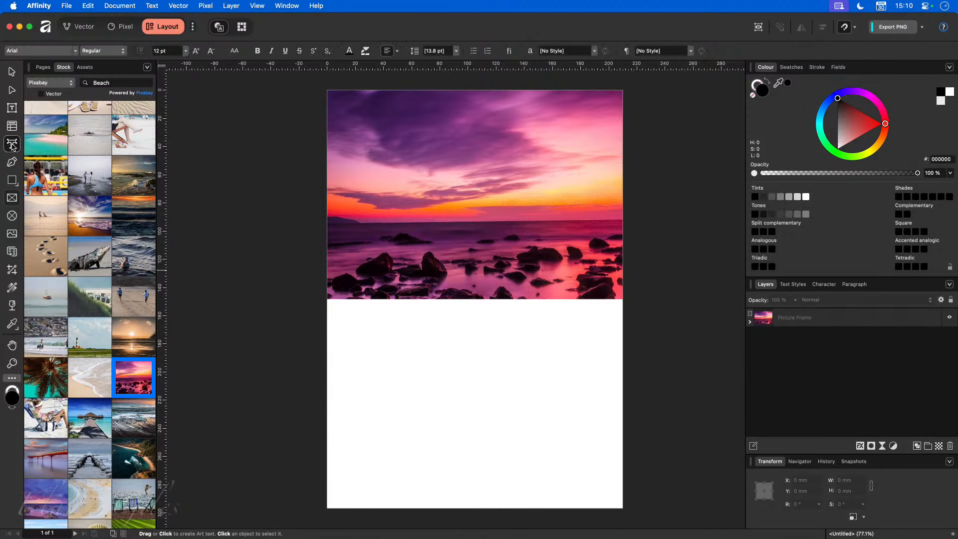
click(286, 250)
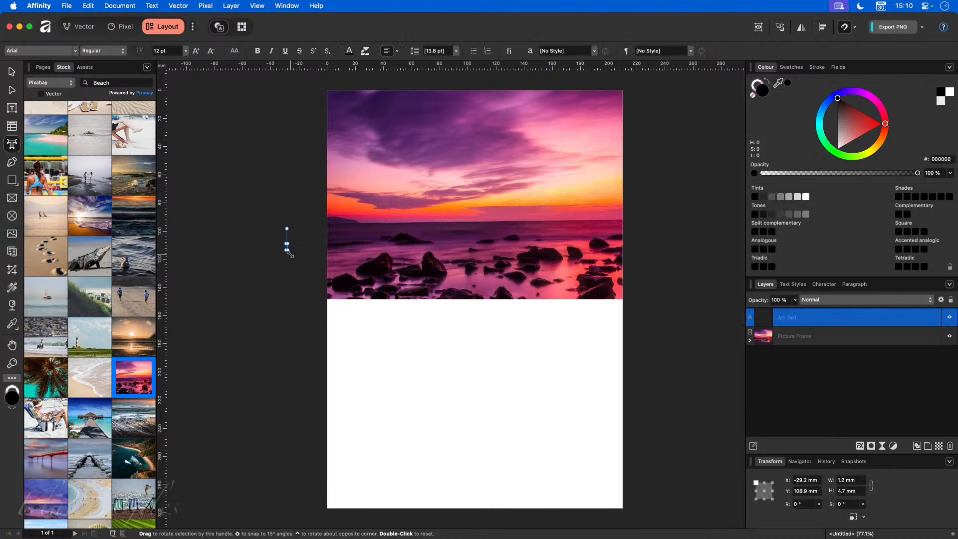
drag(287, 248, 425, 326)
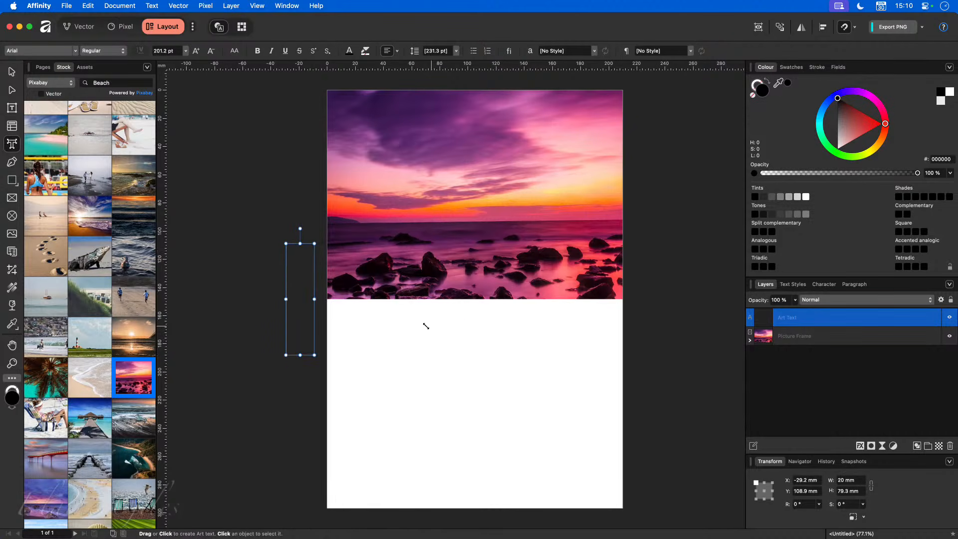
drag(310, 238, 461, 147)
text(2)
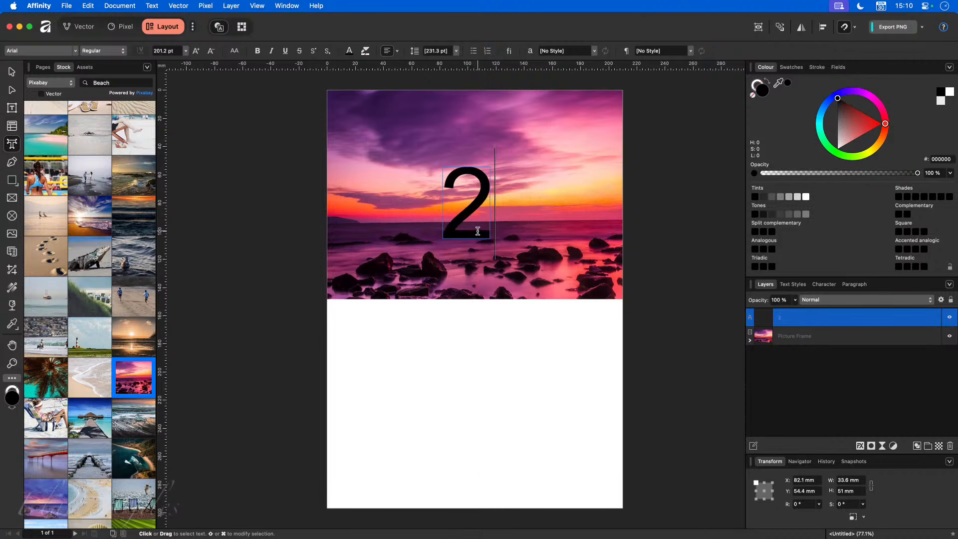
text(026)
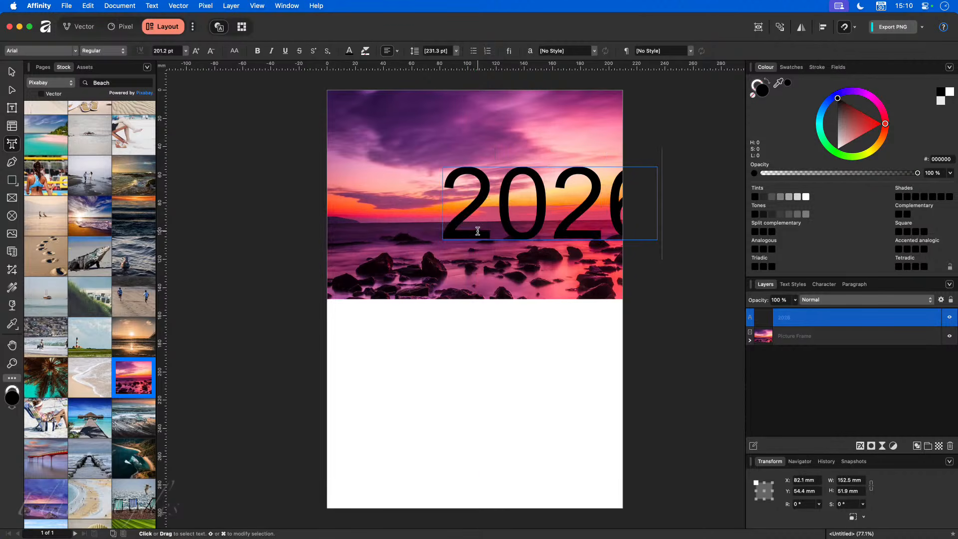
key(super+a)
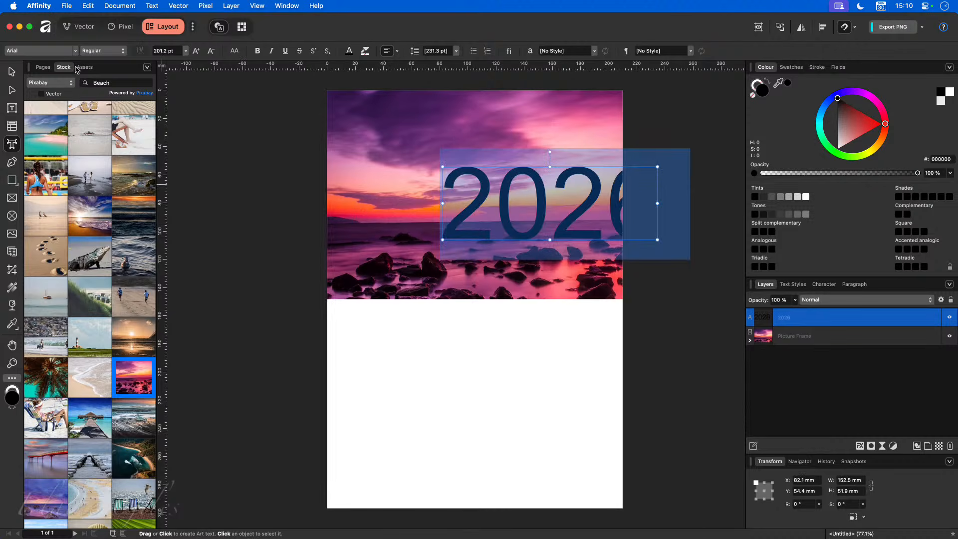
click(75, 51)
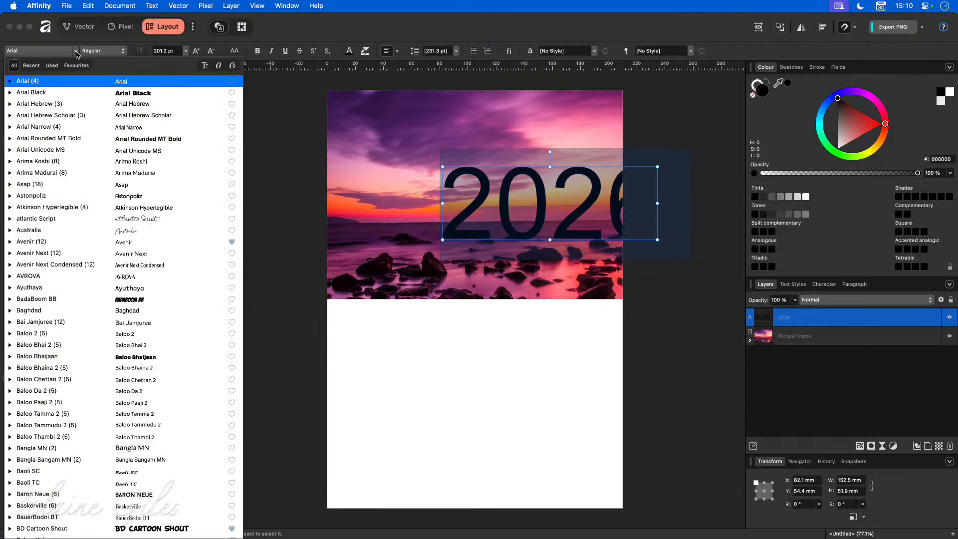
click(31, 66)
click(32, 93)
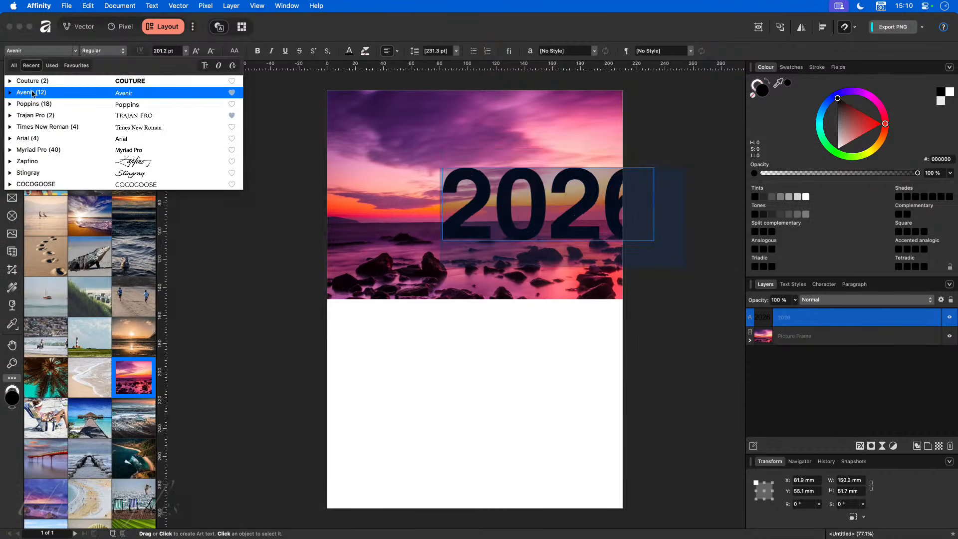
click(31, 81)
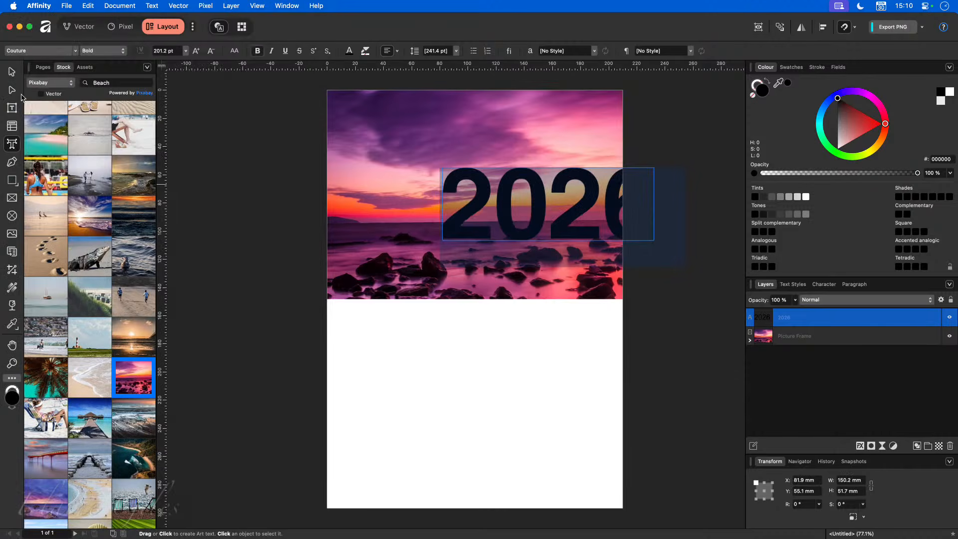
- Move 2026 to the photo's top-right, shrink it to about 103 pt, and make it white
click(11, 72)
drag(573, 209, 532, 145)
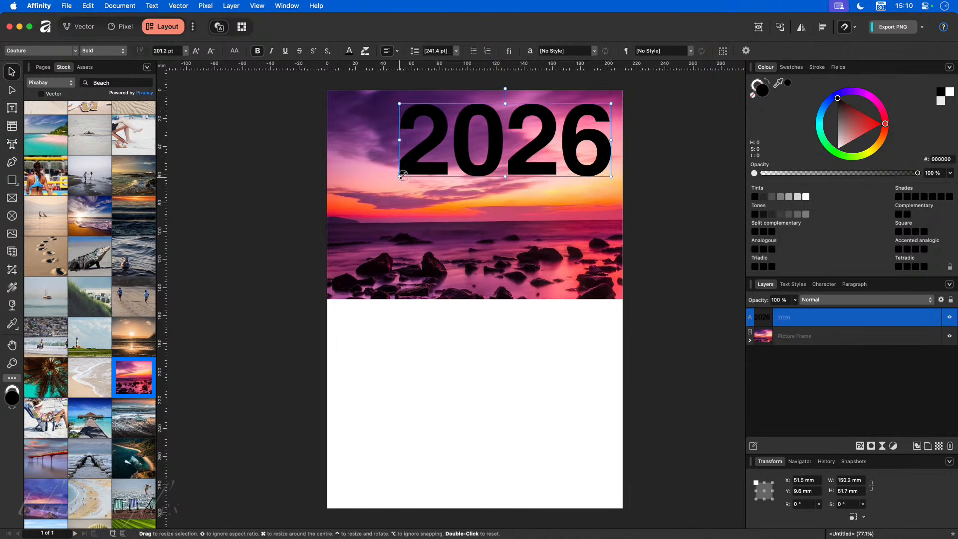
drag(402, 176, 503, 141)
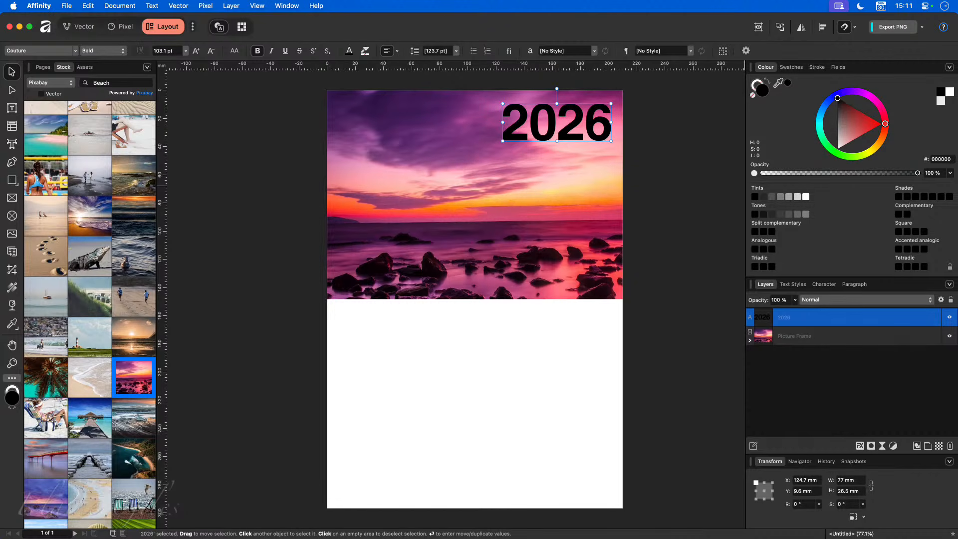
click(951, 93)
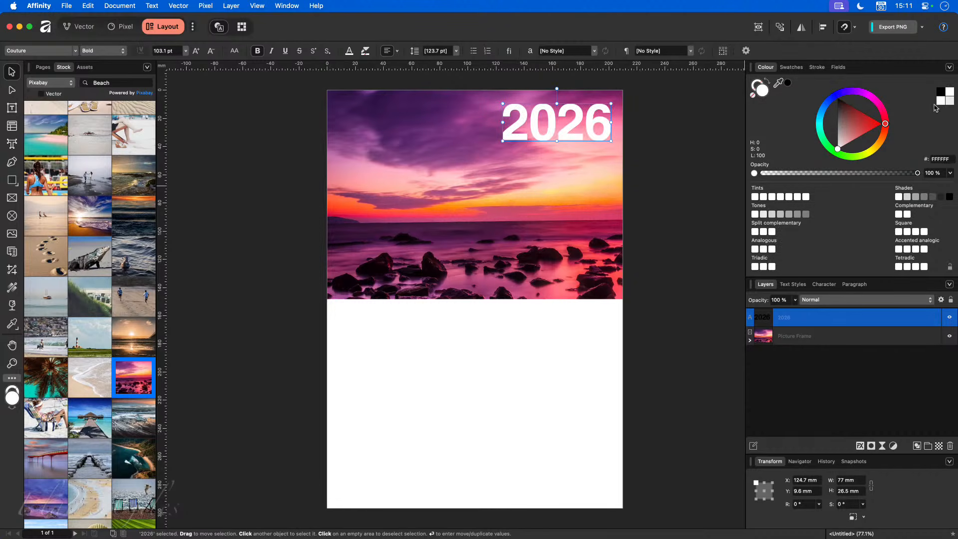
click(704, 205)
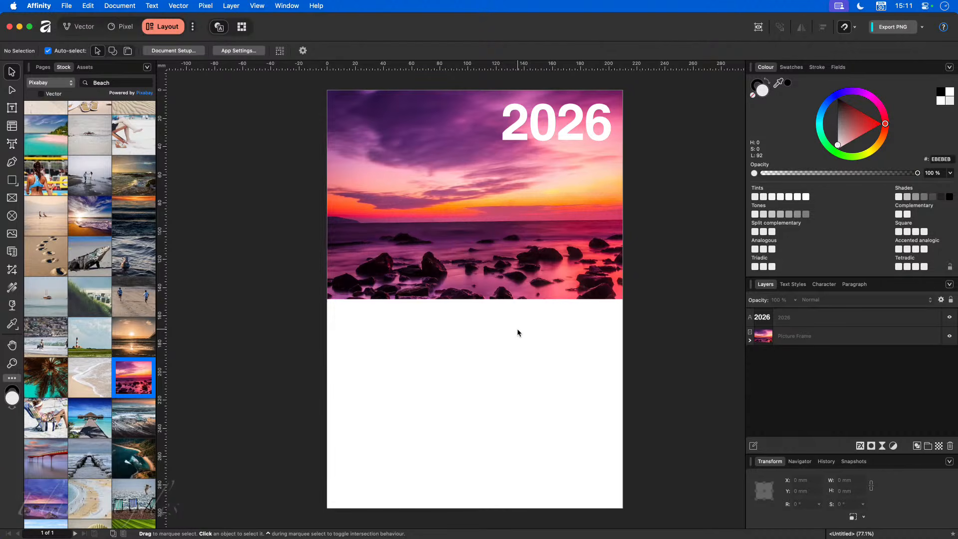
- Draw an empty picture frame over the page's lower half, then switch to Finder's Product Content folder
click(12, 198)
drag(327, 300, 622, 508)
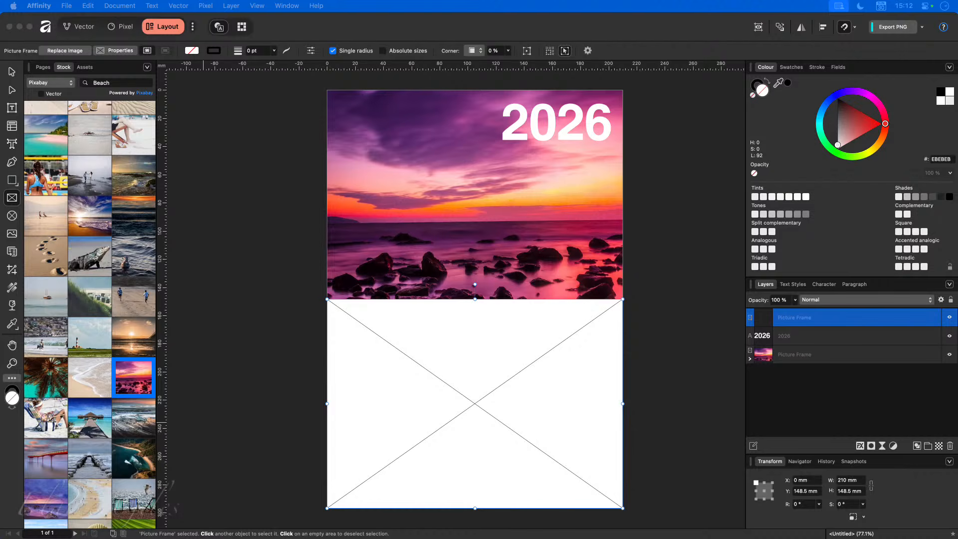
key(super+Tab)
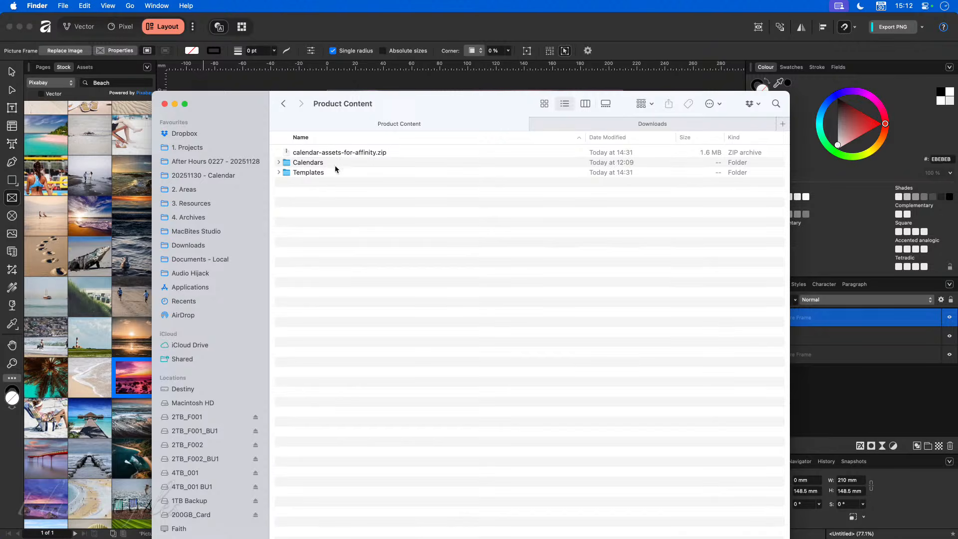
- Quick Look through the 2026 month images in the Calendars folder, then hide the Finder window
click(278, 172)
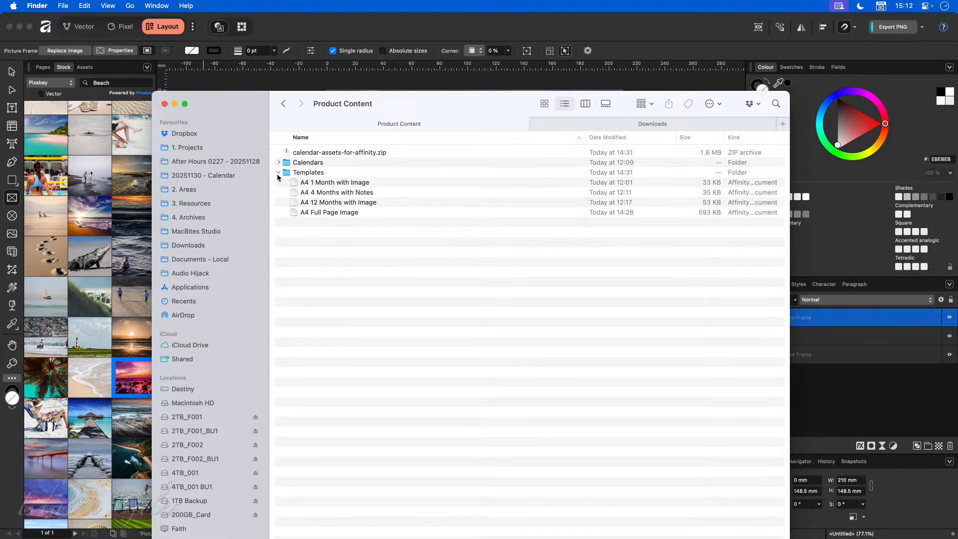
click(278, 173)
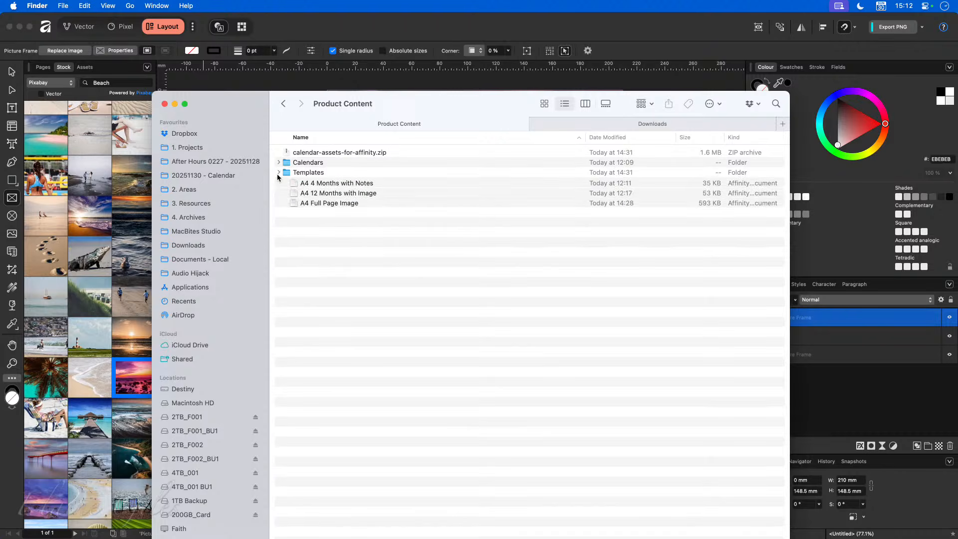
double_click(302, 163)
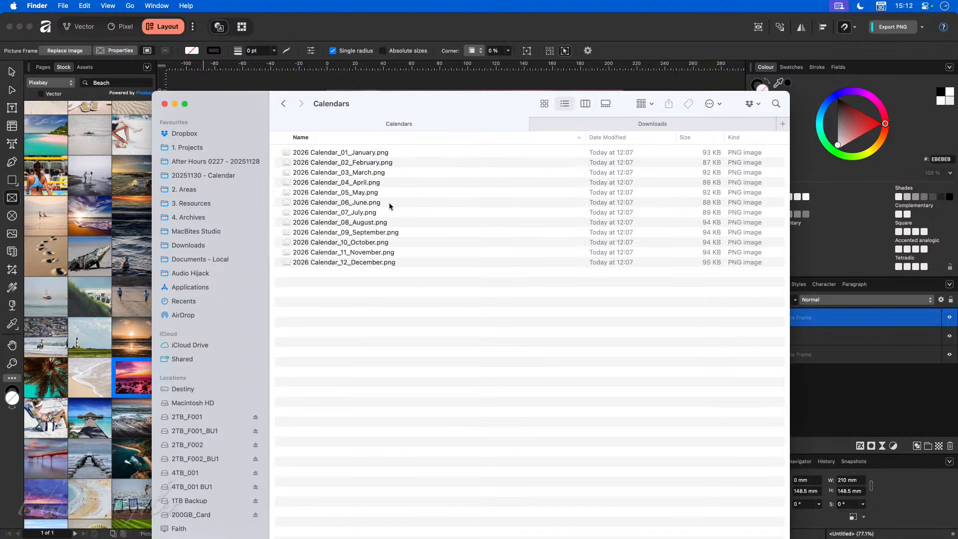
click(398, 152)
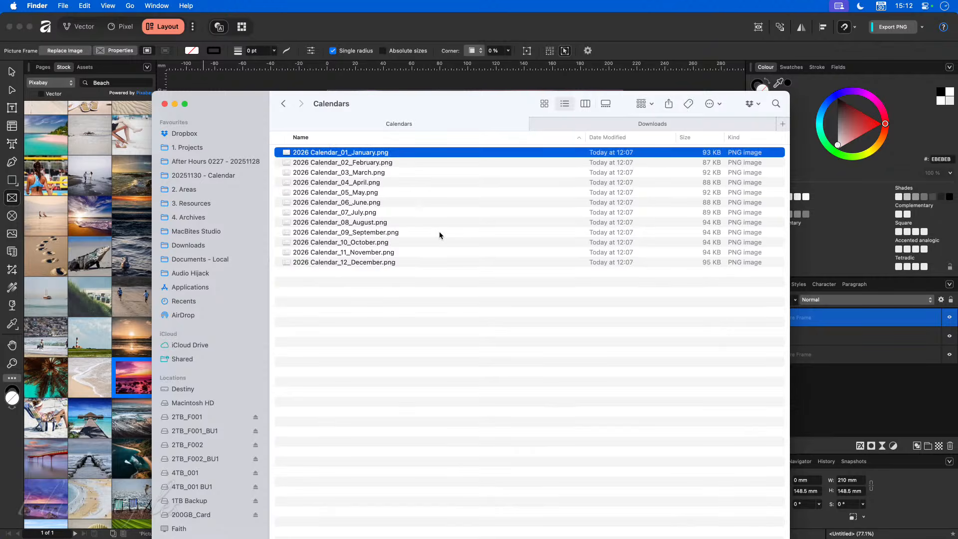
key(space)
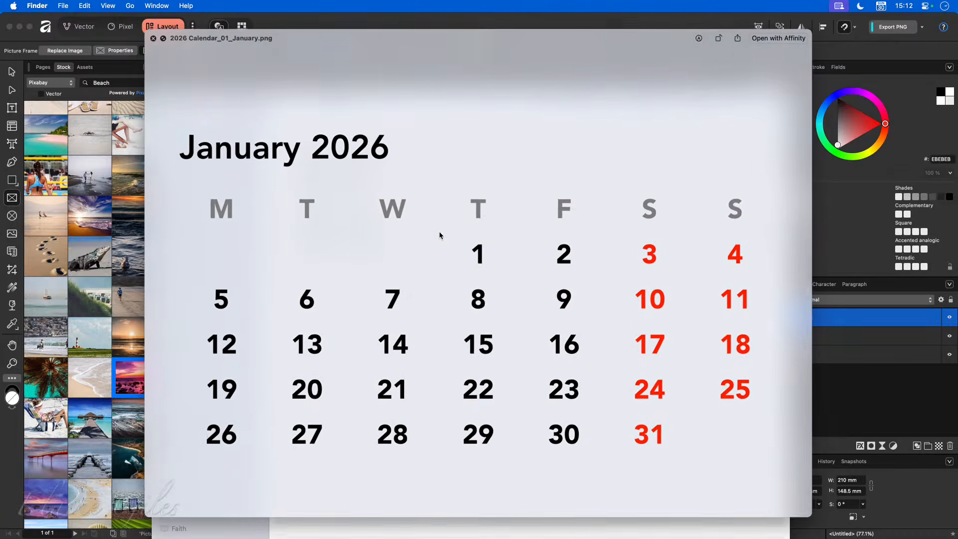
key(Down)
key(Down)
key(Down)
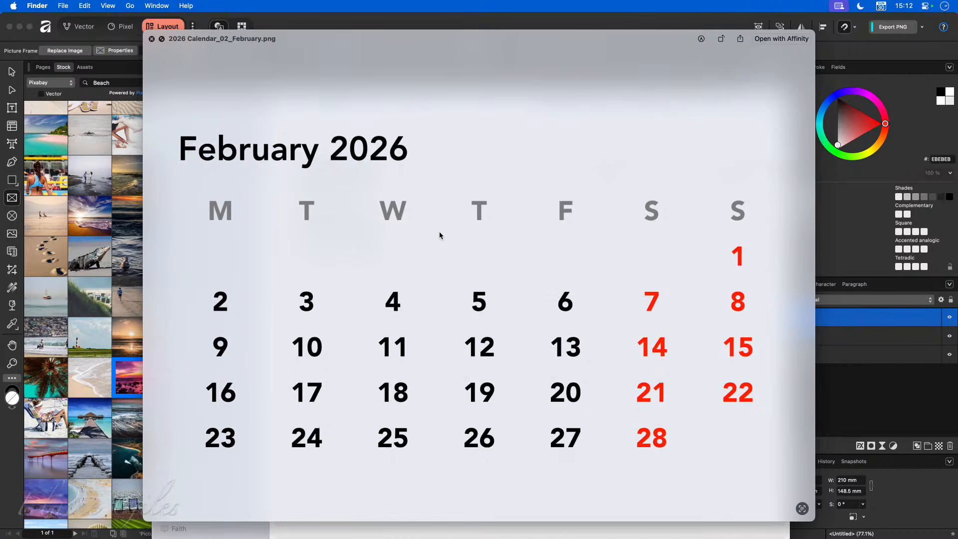
key(Down)
key(Down)
key(Down)
key(Down)
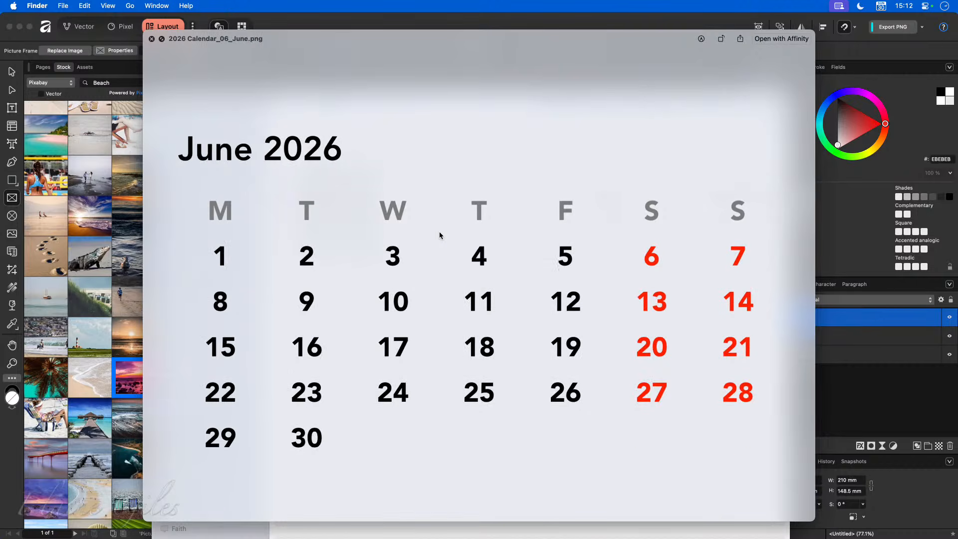
key(space)
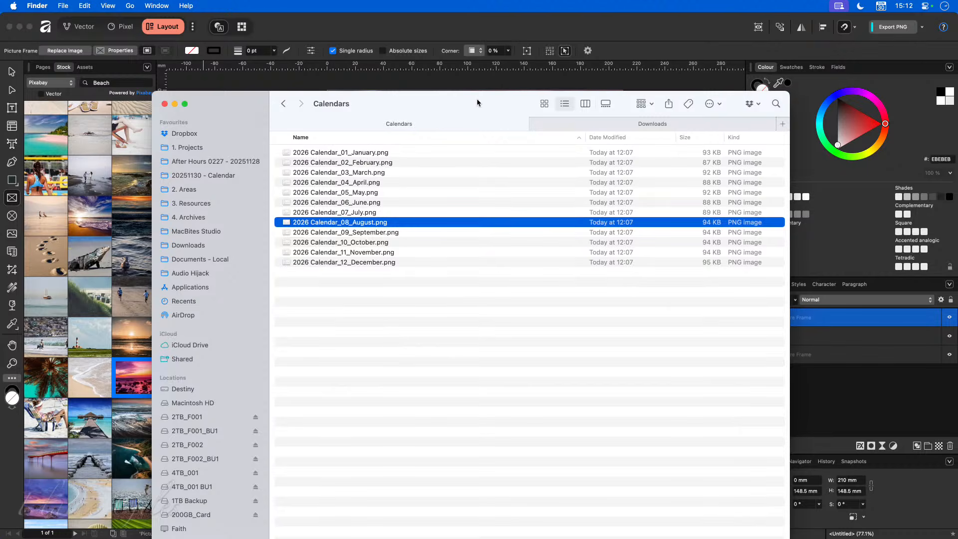
drag(477, 99, 378, 140)
key(super+w)
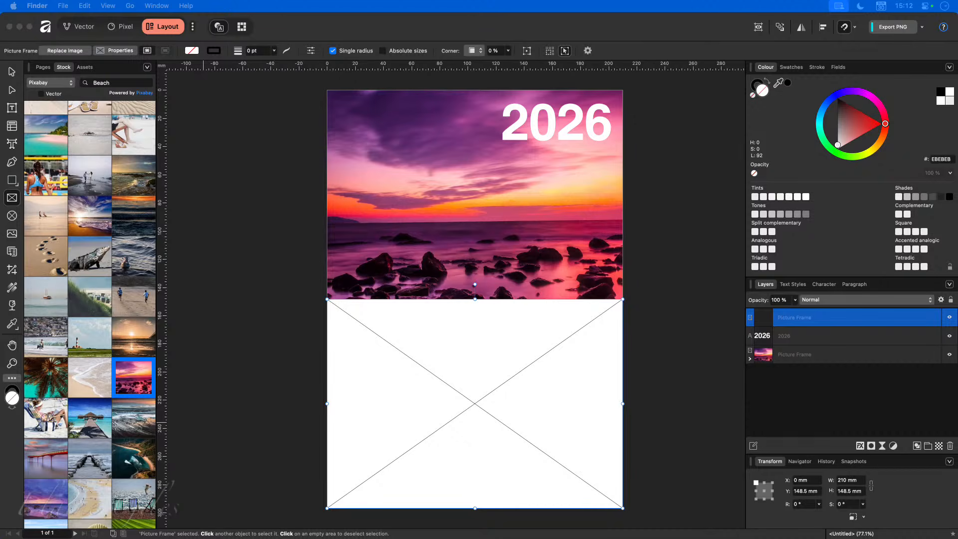
- Drop 2026 Calendar_02_February.png into the lower frame and shorten the frame from its top edge
drag(35, 345, 513, 359)
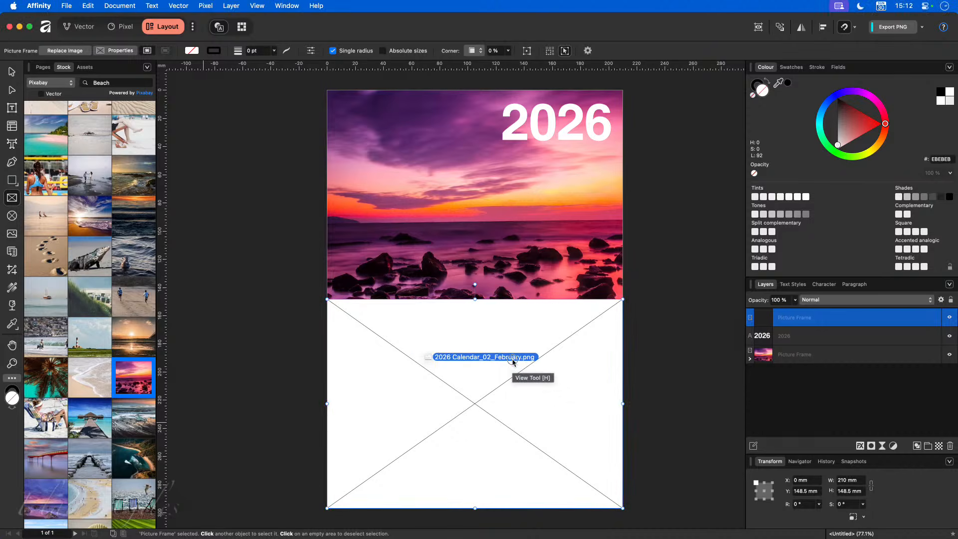
click(222, 324)
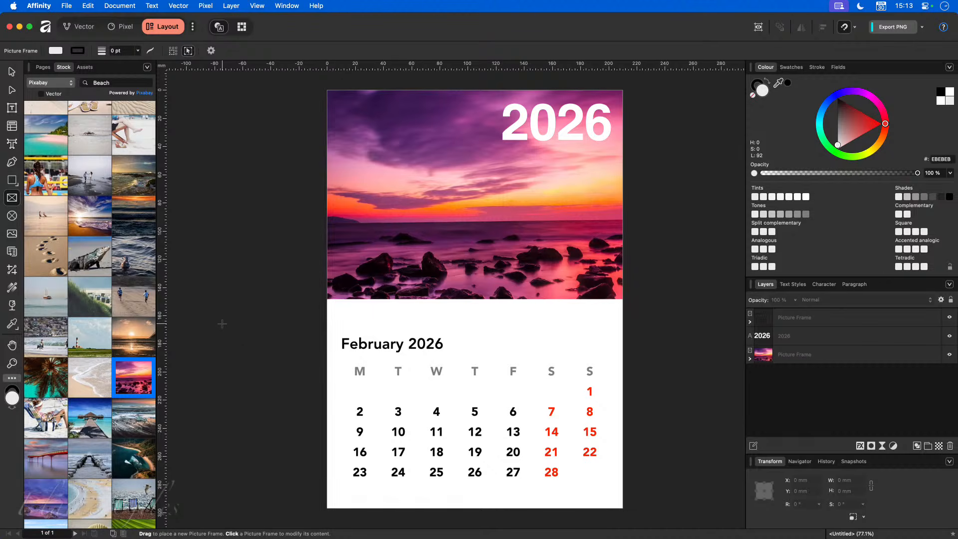
click(13, 74)
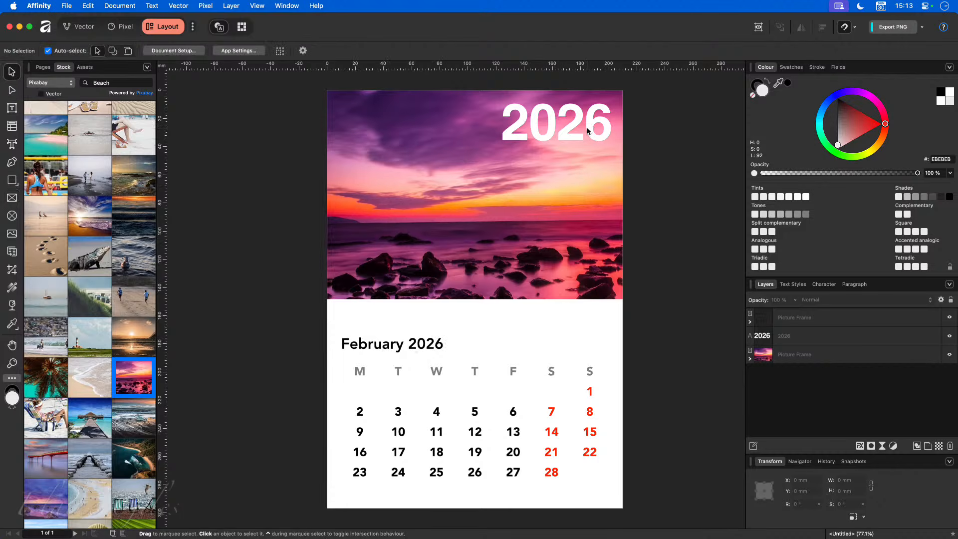
click(434, 365)
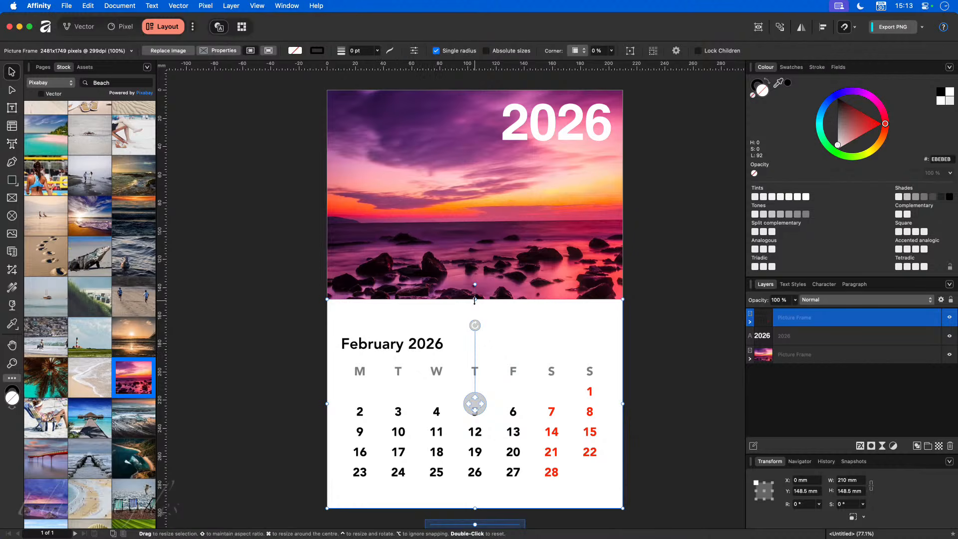
mouse_move(475, 300)
mouse_down()
mouse_move(472, 368)
mouse_move(481, 325)
mouse_move(484, 378)
mouse_move(494, 301)
mouse_up()
key(c)
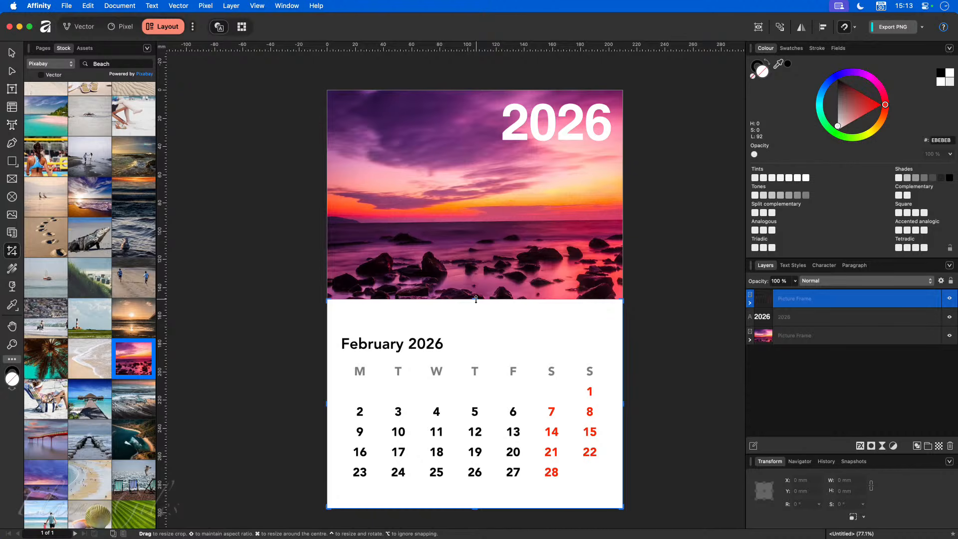
- Crop the February 2026 heading off the calendar and duplicate the 2026 title above the weekday row
drag(476, 299, 482, 355)
click(662, 351)
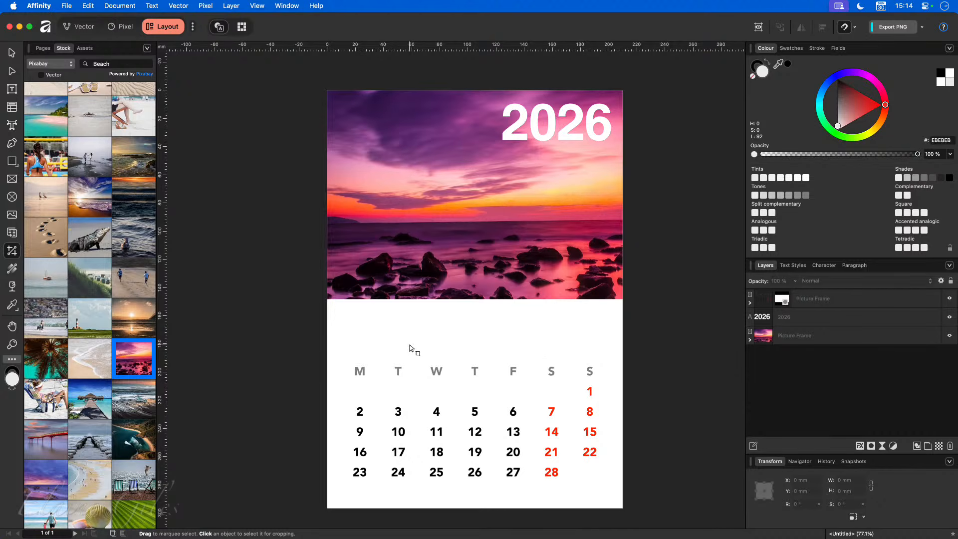
key(v)
click(539, 134)
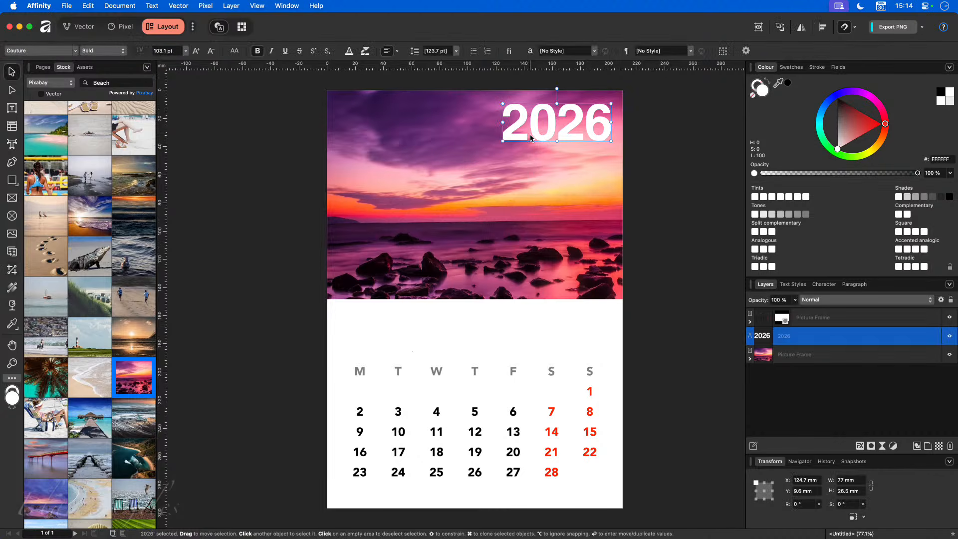
mouse_move(537, 136)
mouse_down()
mouse_move(490, 278)
mouse_move(385, 350)
mouse_up()
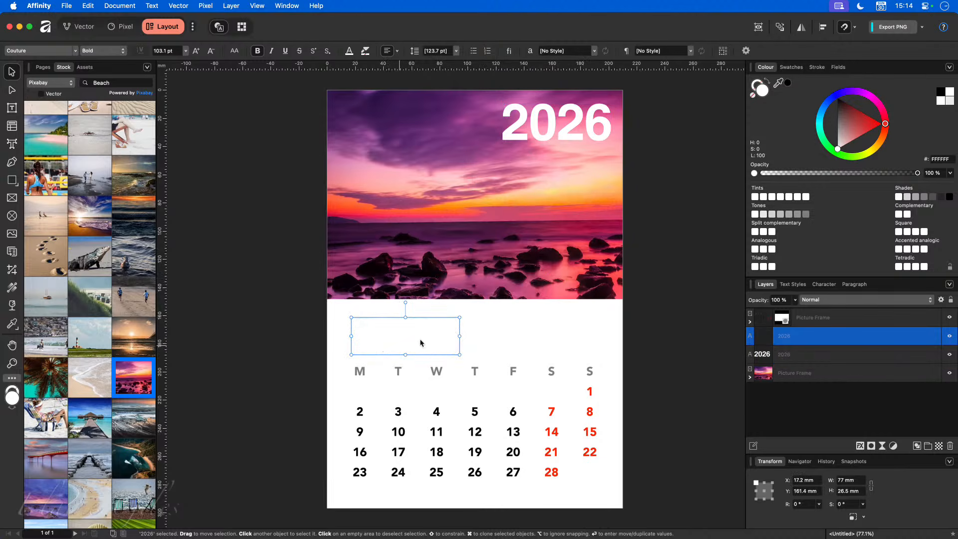
- Make the copied title black and change its text to 02
click(940, 92)
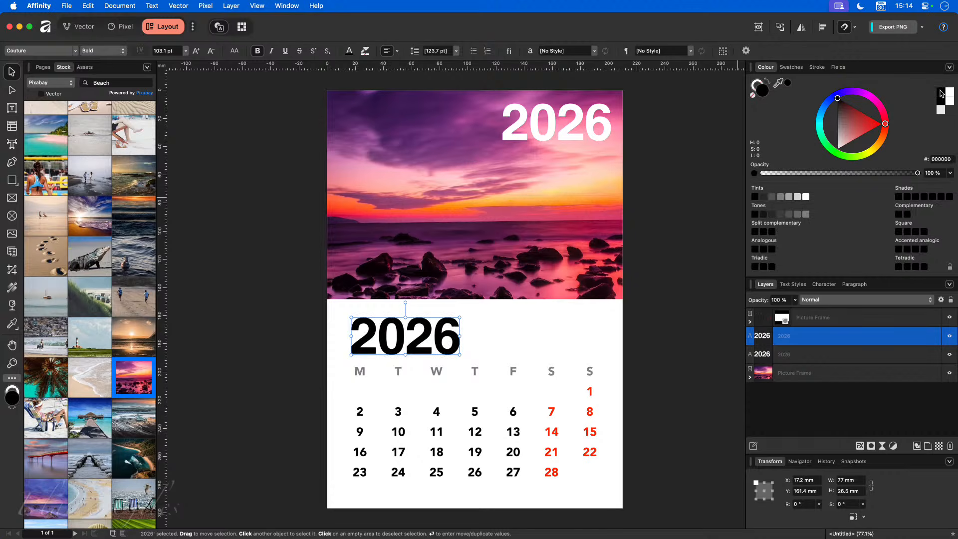
double_click(410, 323)
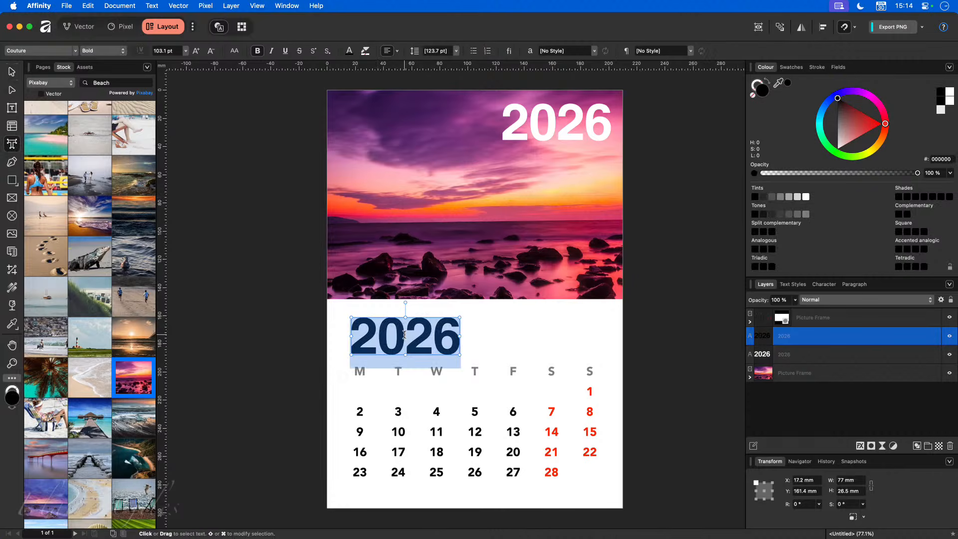
click(404, 335)
text(02)
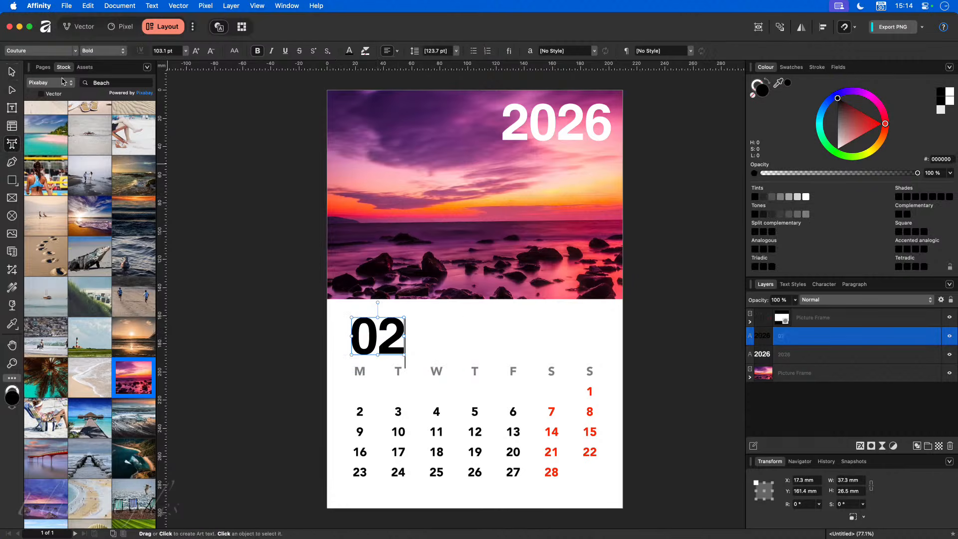
- Set the 02 text to a 64 pt font size
click(12, 72)
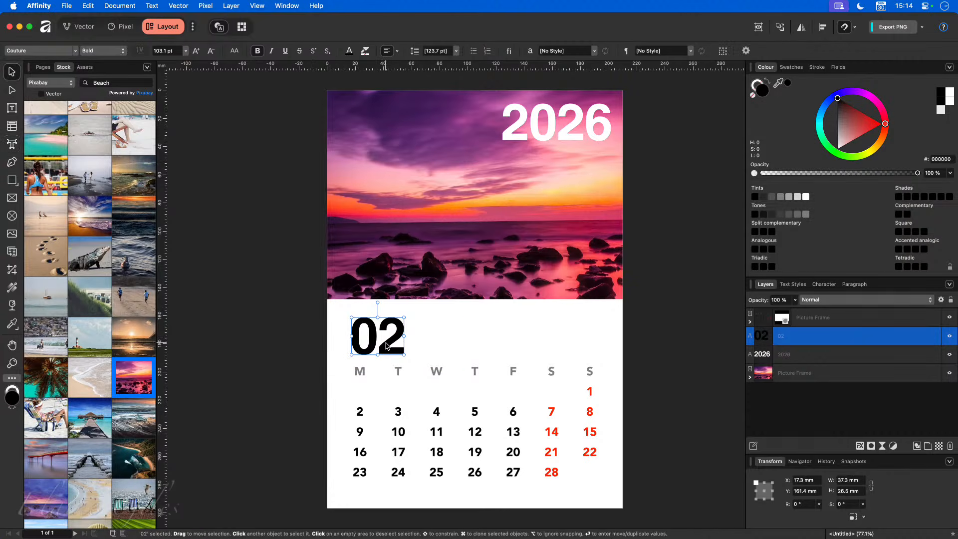
drag(385, 343, 389, 345)
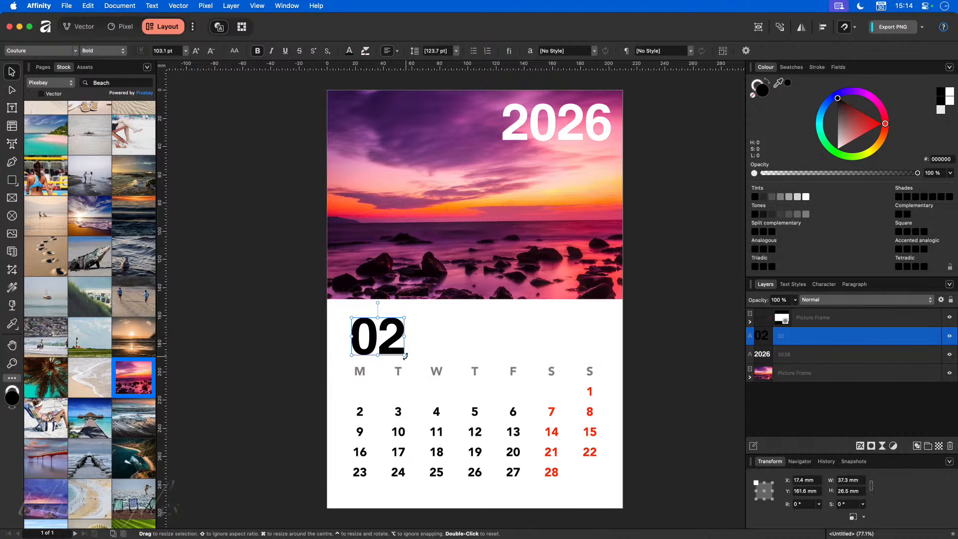
drag(405, 354, 373, 344)
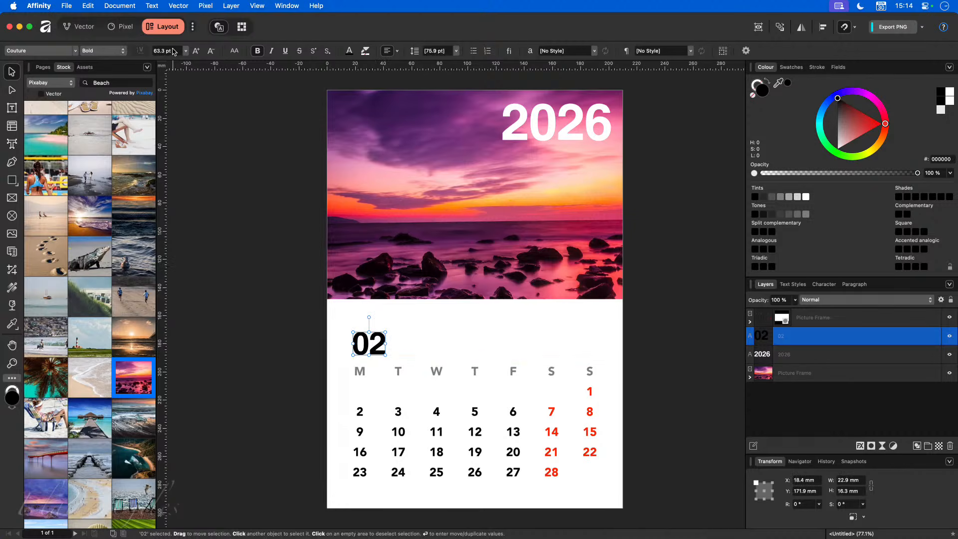
click(173, 50)
text(64)
key(Return)
- Nudge 02 slightly up above the weekday row and show the Pages panel
click(214, 289)
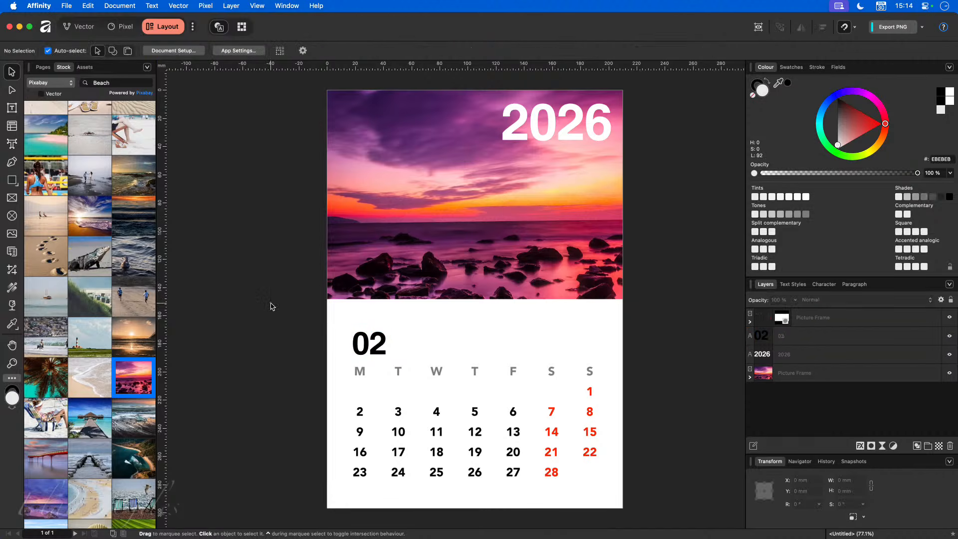
click(375, 347)
drag(376, 347, 375, 343)
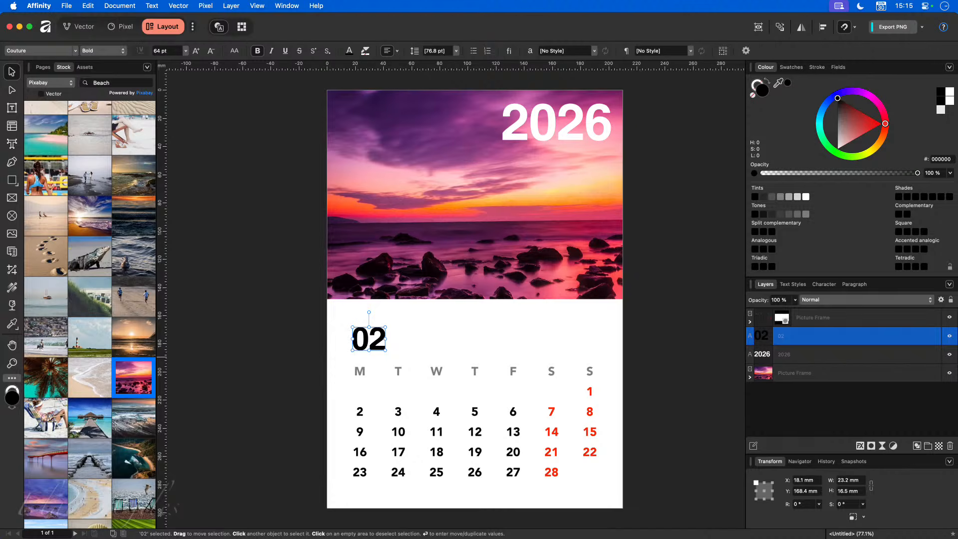
click(243, 109)
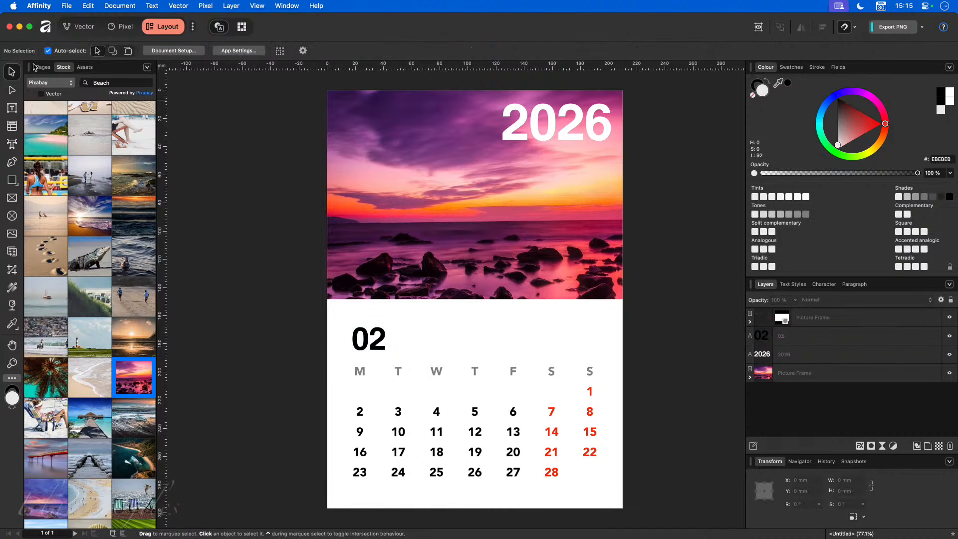
click(43, 68)
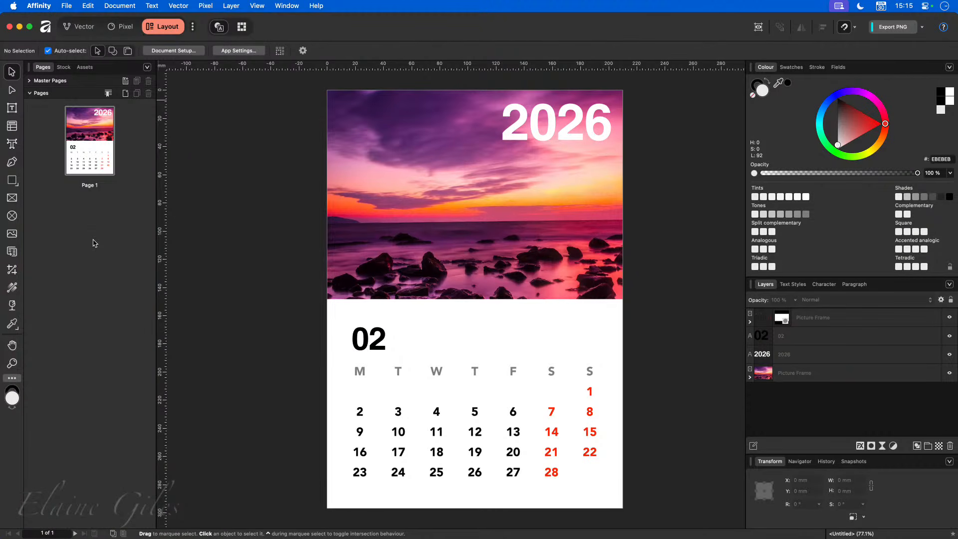
- Insert a blank second page and draw a picture frame covering the whole page
click(125, 93)
click(578, 215)
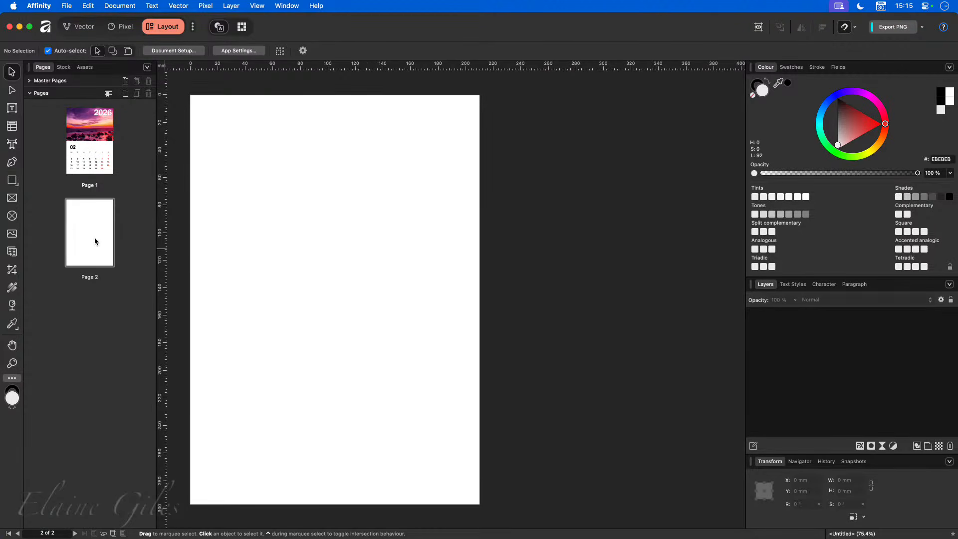
scroll(378, 247, left, 5)
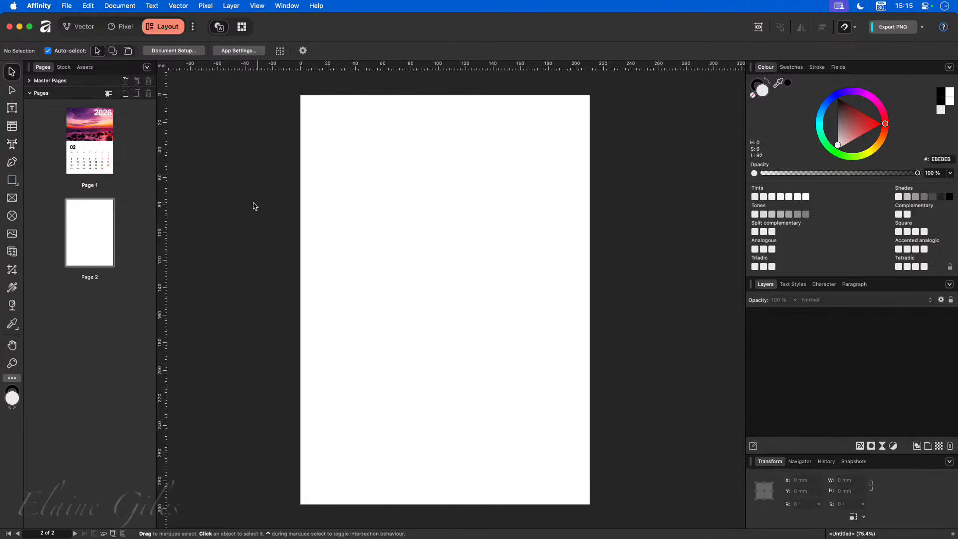
click(11, 198)
drag(300, 95, 587, 501)
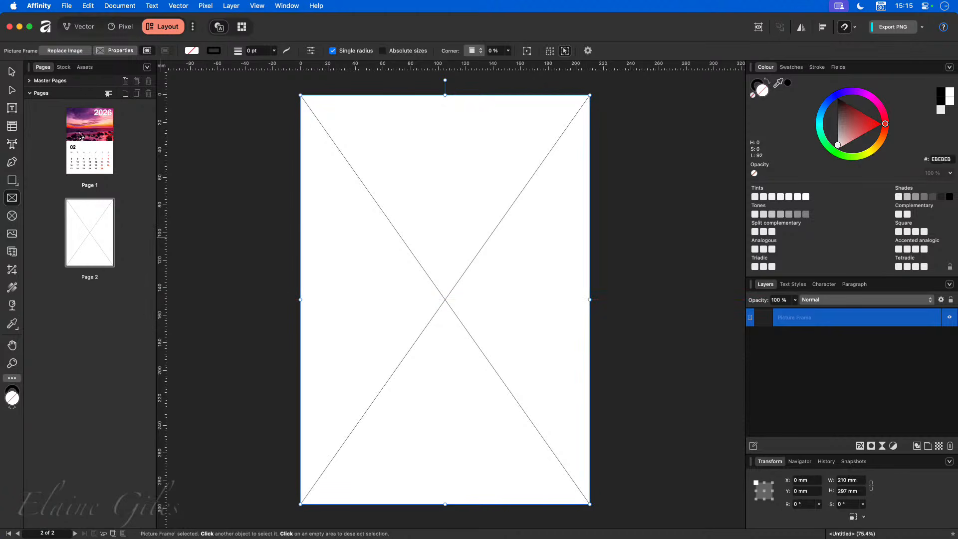
- Fill the frame with the Pixabay flip-flops beach photo and adjust its position
click(64, 67)
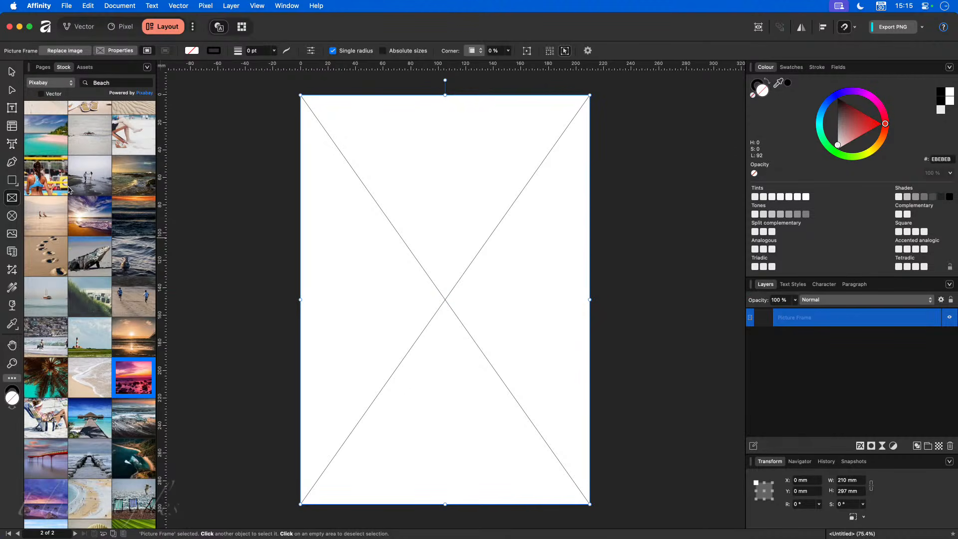
scroll(90, 229, up, 1)
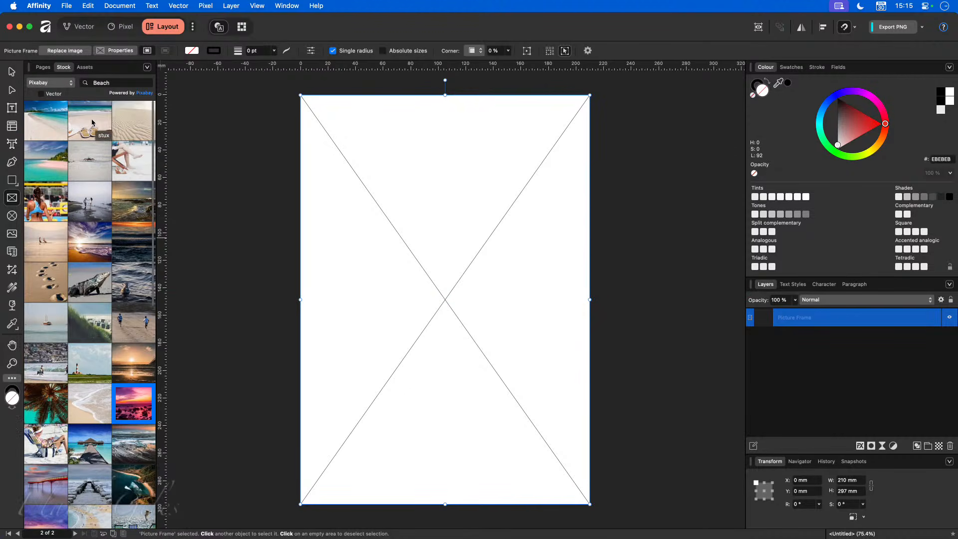
drag(90, 121, 446, 330)
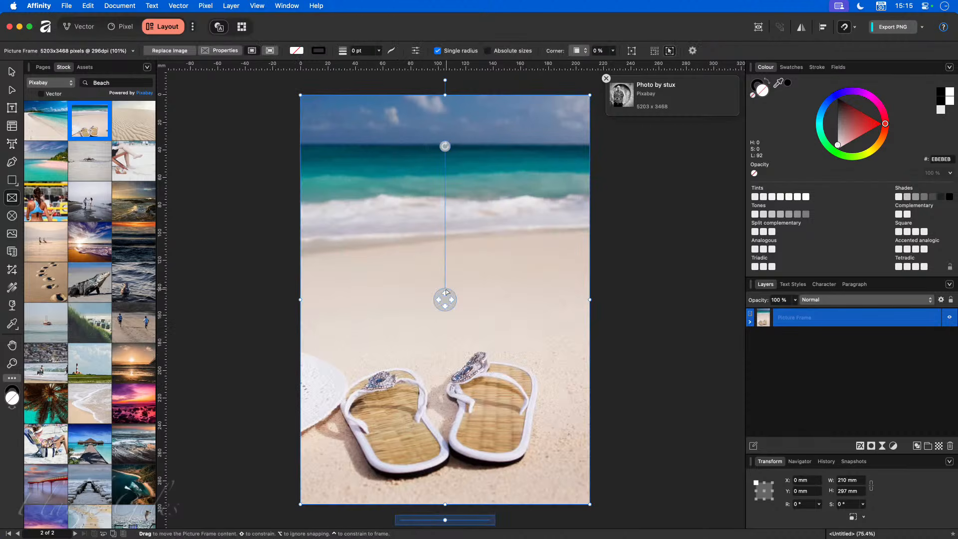
drag(445, 298, 483, 299)
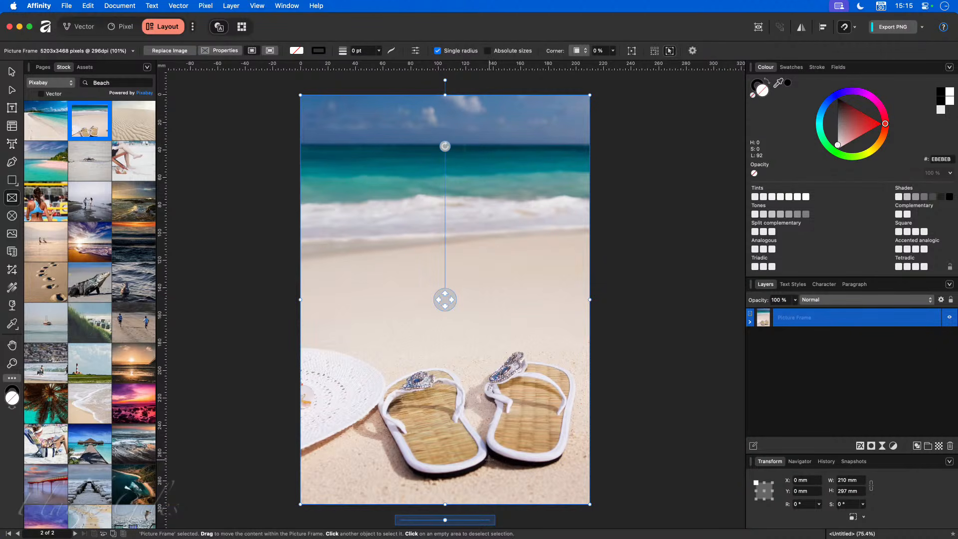
click(631, 439)
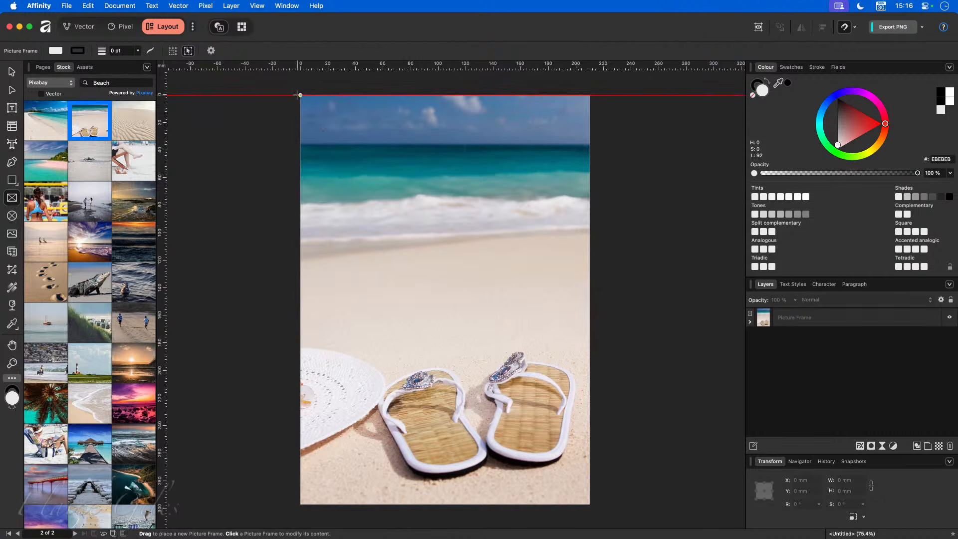
- Draw a 210 × 148.5 mm frame over the top half and drop in the February 2026 calendar
drag(300, 95, 590, 257)
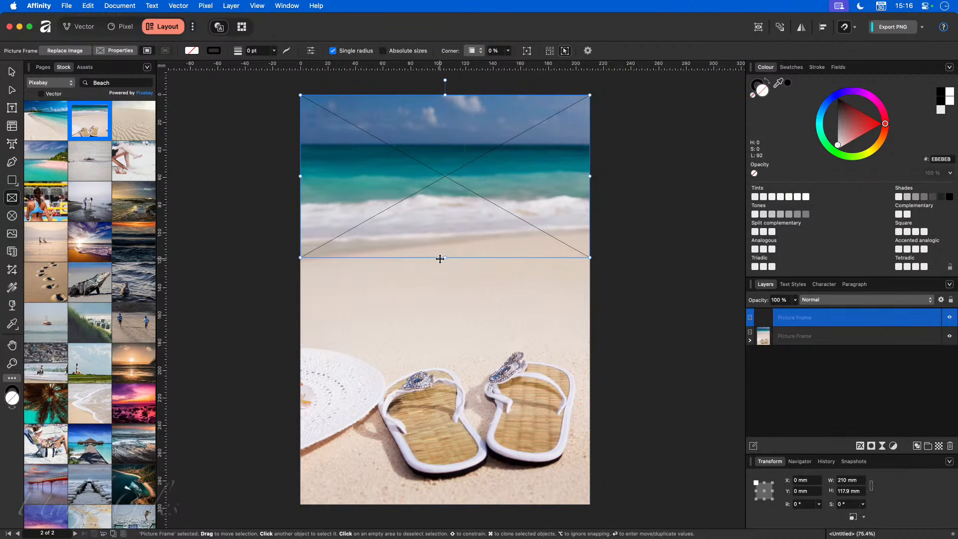
drag(446, 257, 446, 300)
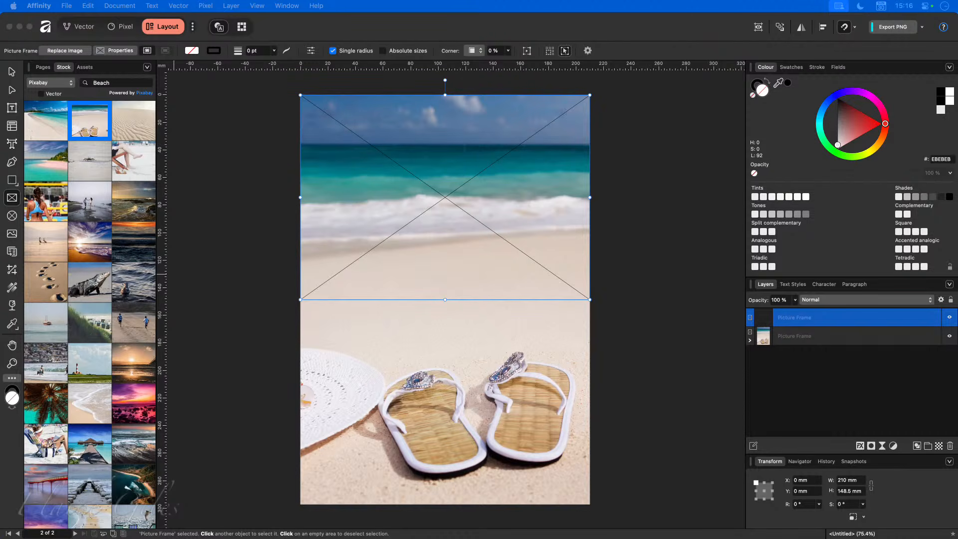
drag(3, 290, 439, 233)
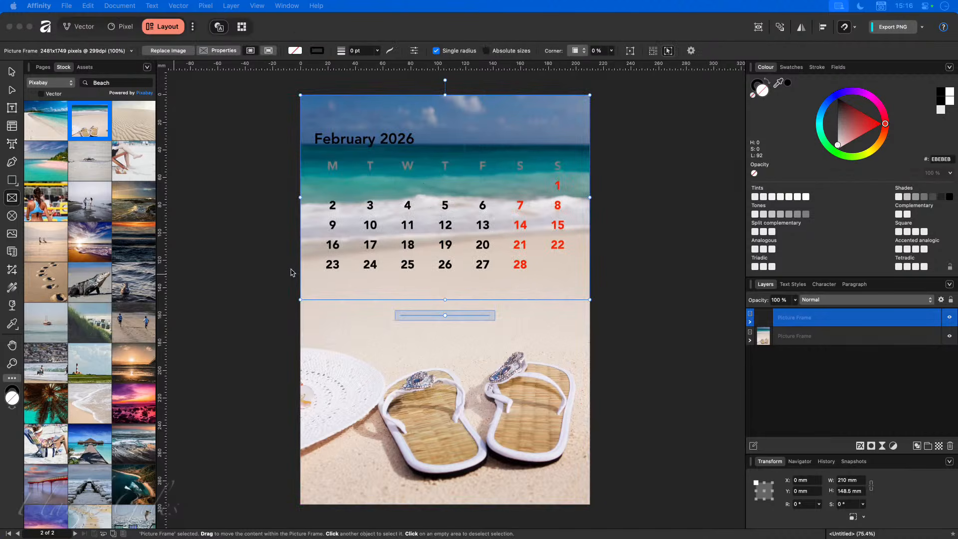
click(263, 275)
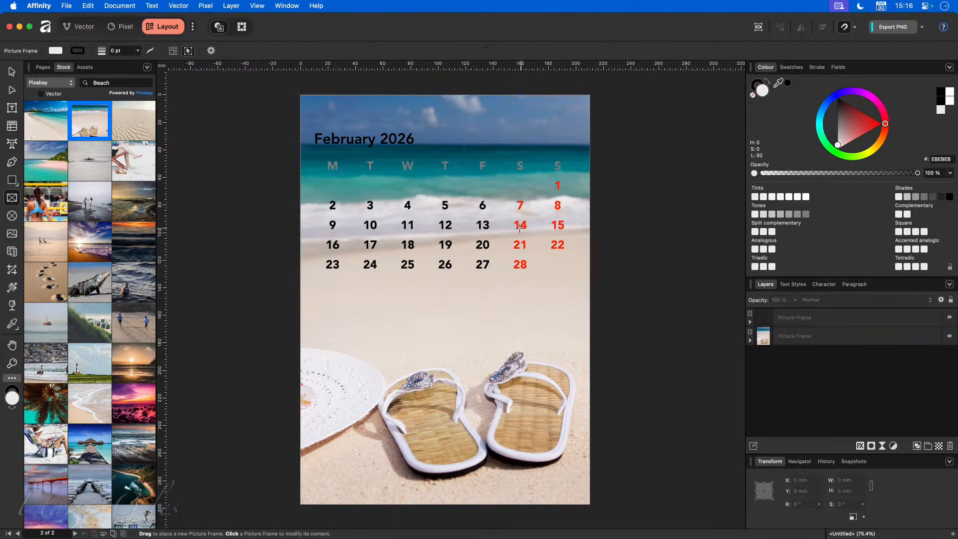
- Move the calendar frame slightly further down the page
key(v)
click(483, 224)
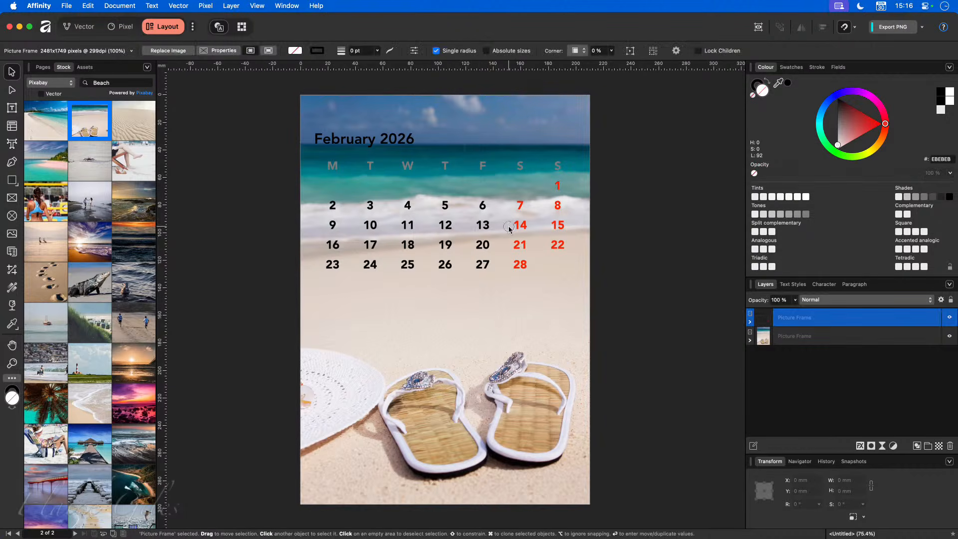
drag(518, 227, 518, 277)
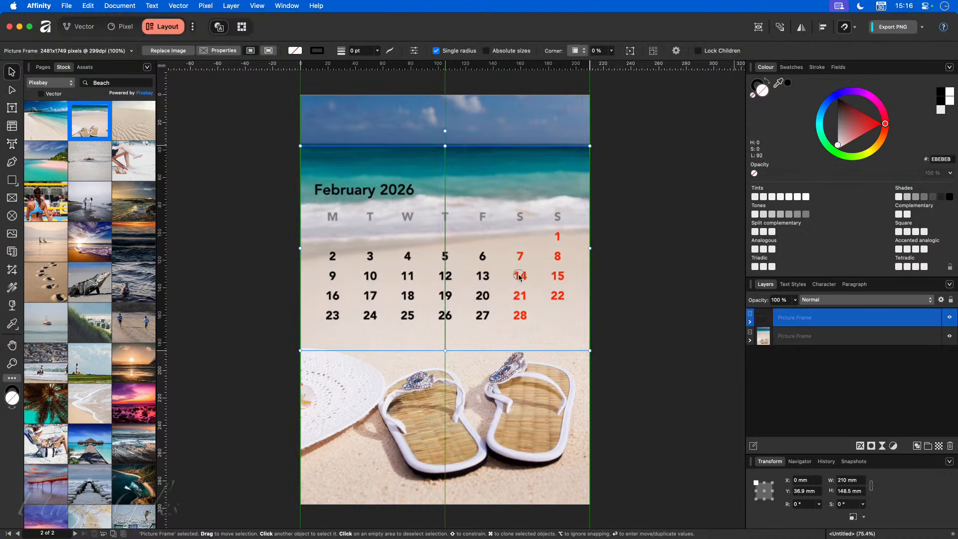
double_click(379, 194)
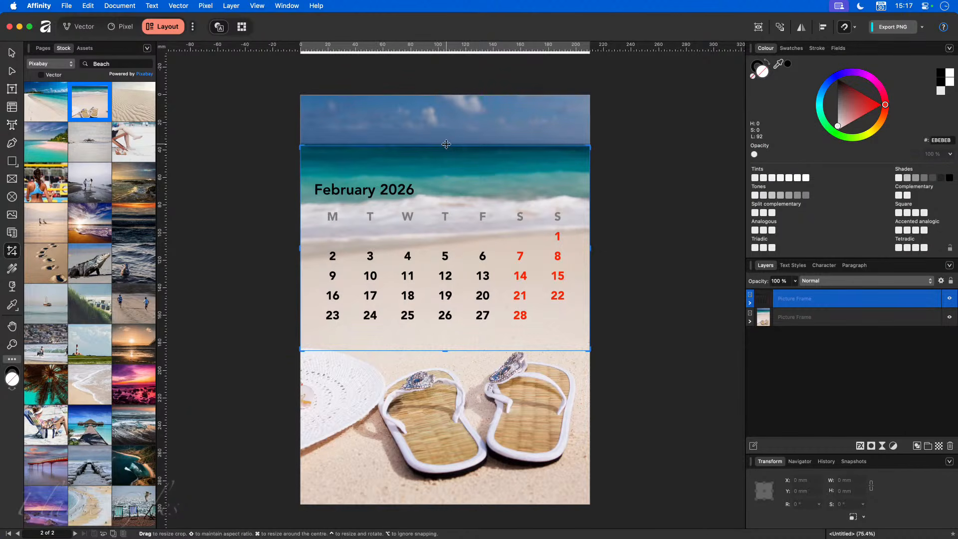
- Crop the calendar's top edge down so the February 2026 title is hidden
drag(444, 147, 444, 199)
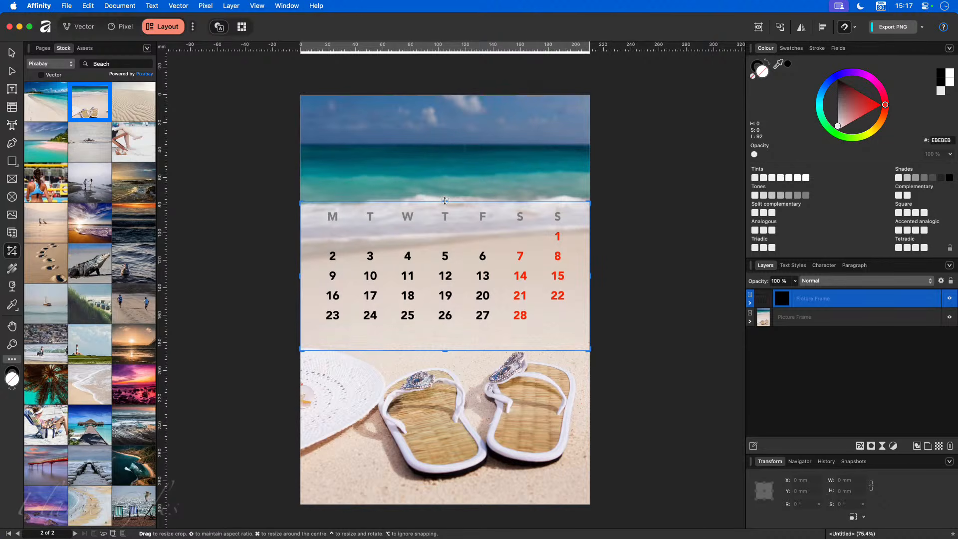
click(635, 219)
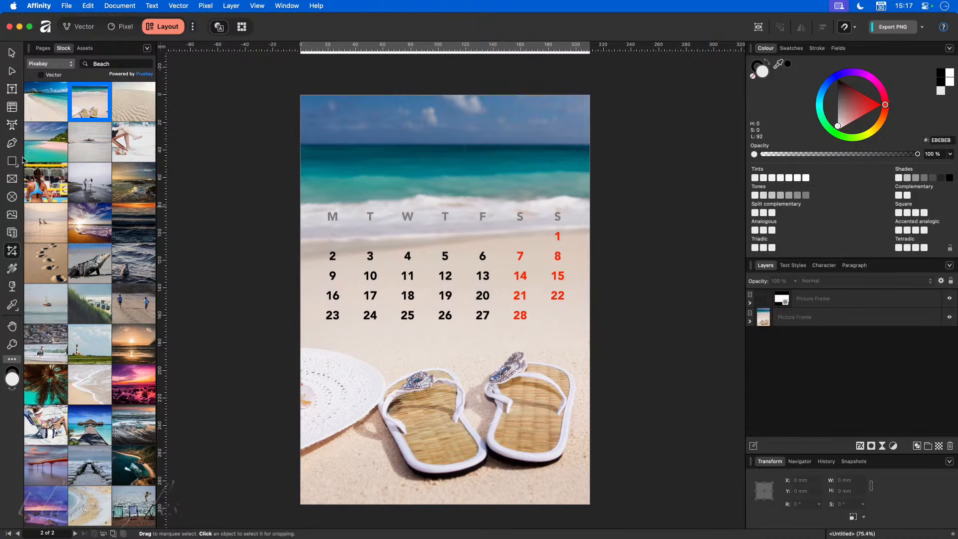
click(12, 124)
- Type a 'February 2026' heading and move it down onto the top of the page
click(334, 124)
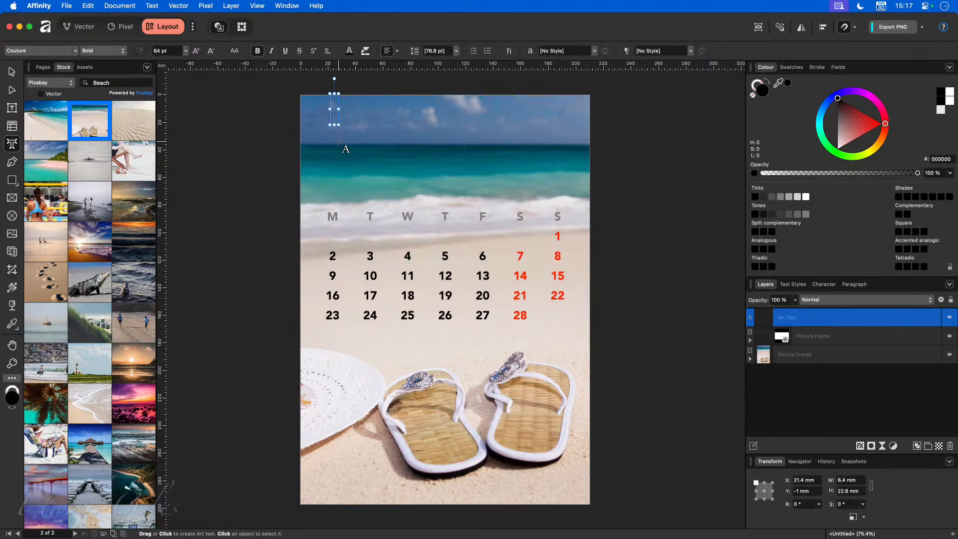
text(Februar)
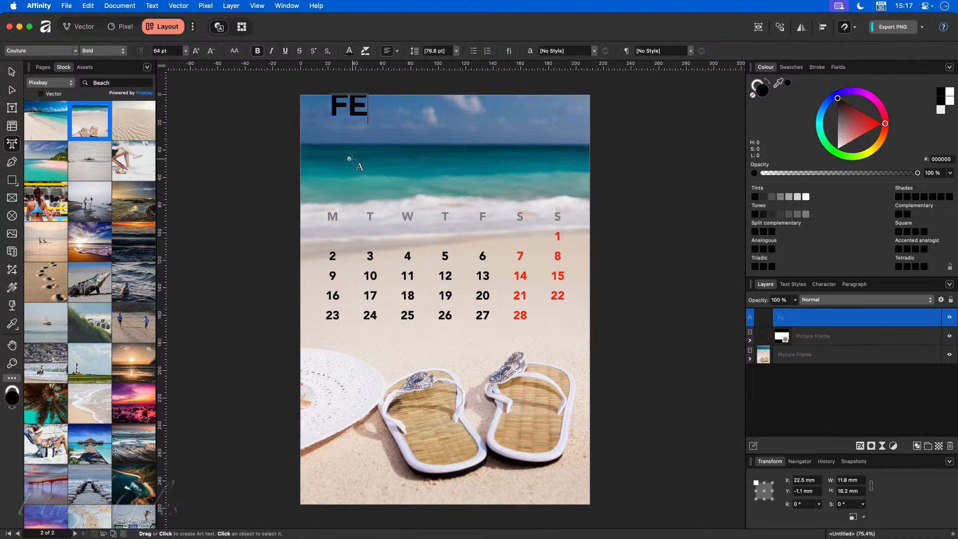
text(y 2026)
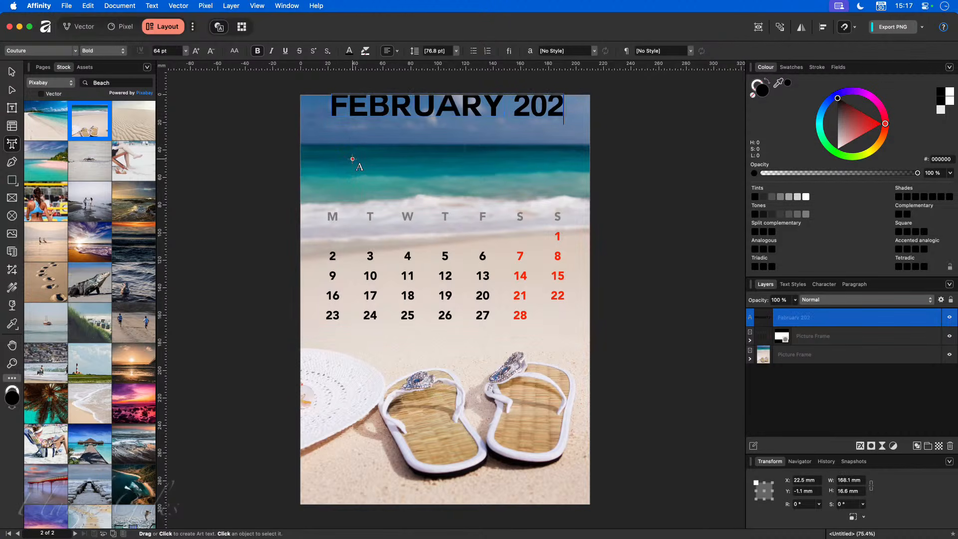
key(Escape)
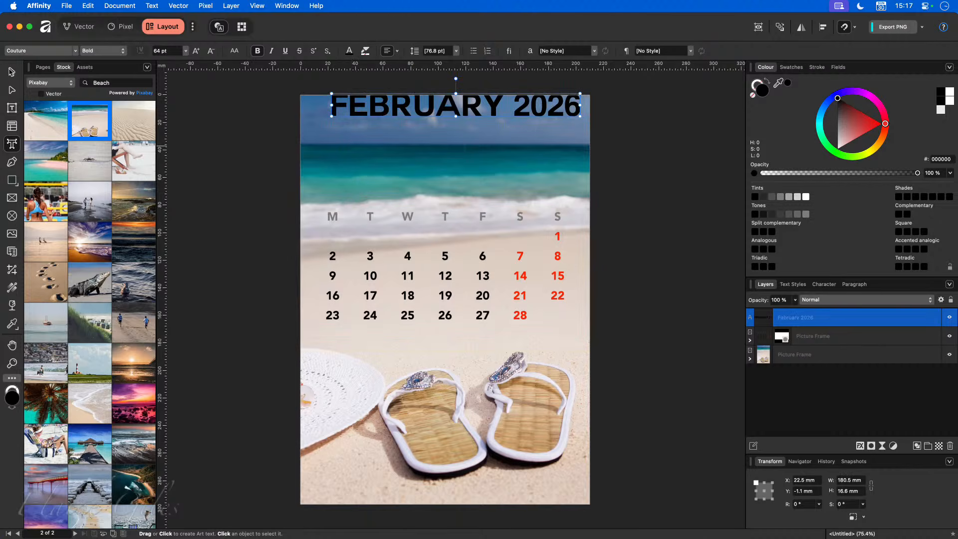
click(12, 71)
drag(469, 110, 460, 131)
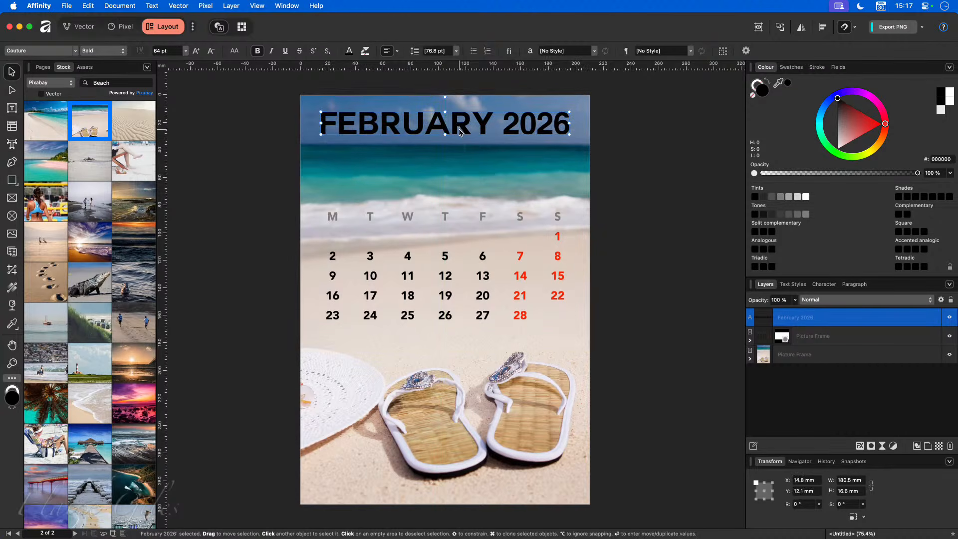
- Set the heading to Trajan Pro with Bold off and centre it on the page
click(75, 51)
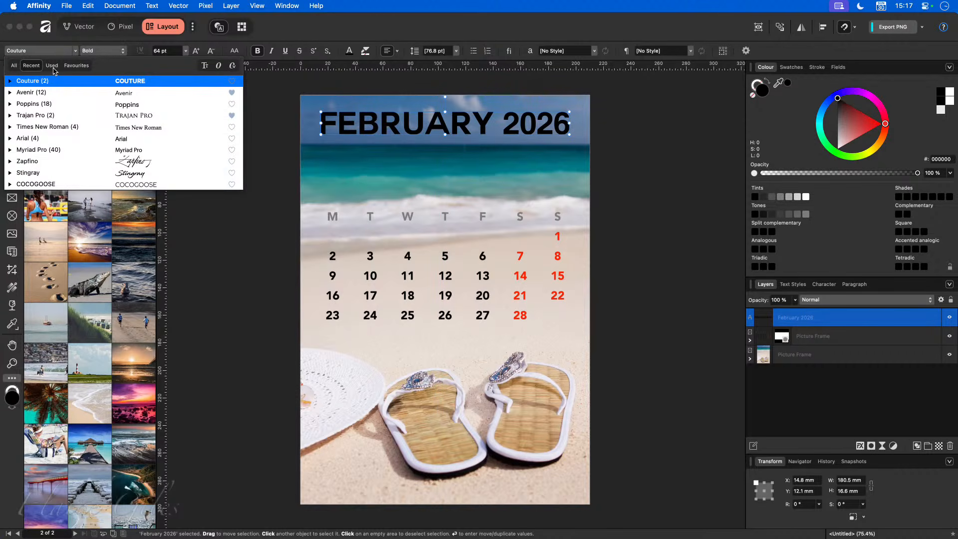
click(49, 93)
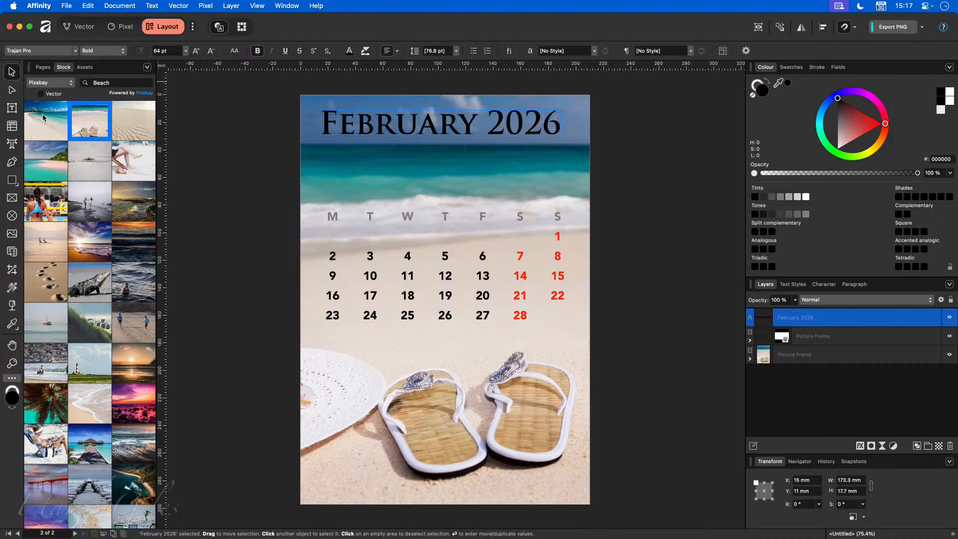
click(45, 116)
click(257, 50)
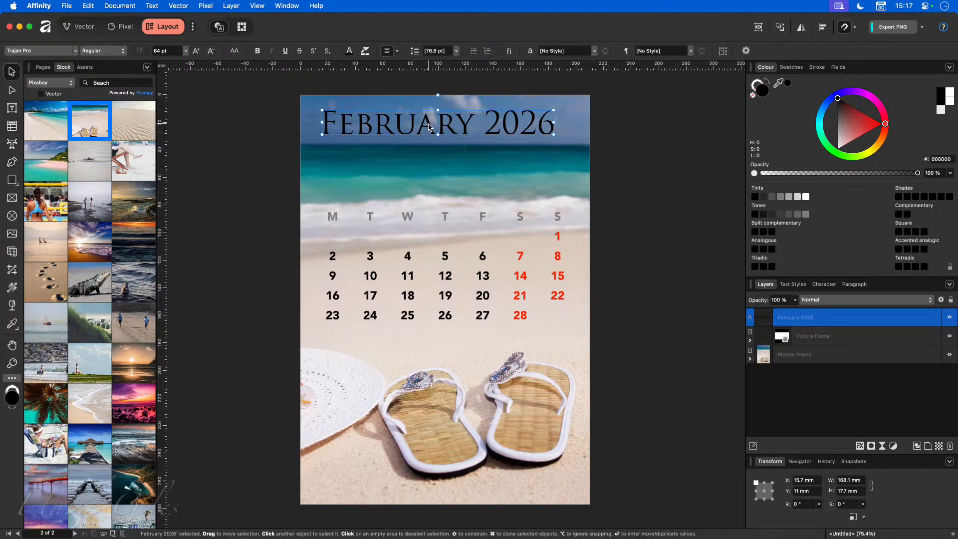
drag(431, 134, 439, 134)
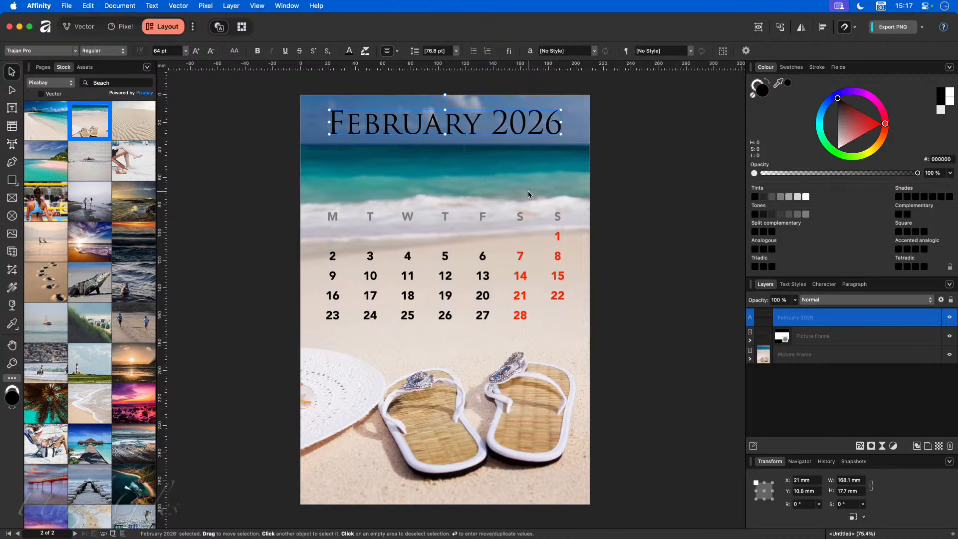
- Draw a top-half rectangle with a vertical white-to-transparent gradient fill
click(11, 180)
drag(300, 96, 589, 300)
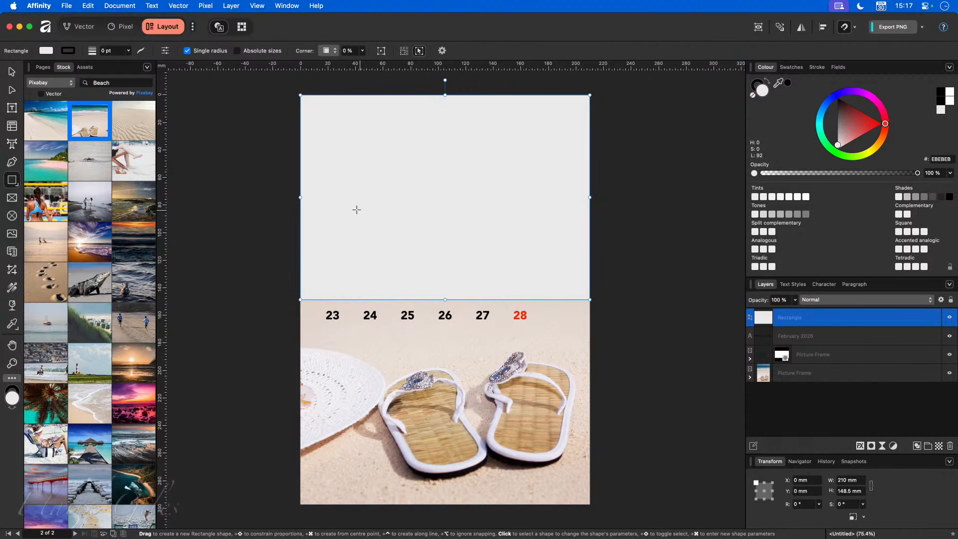
key(g)
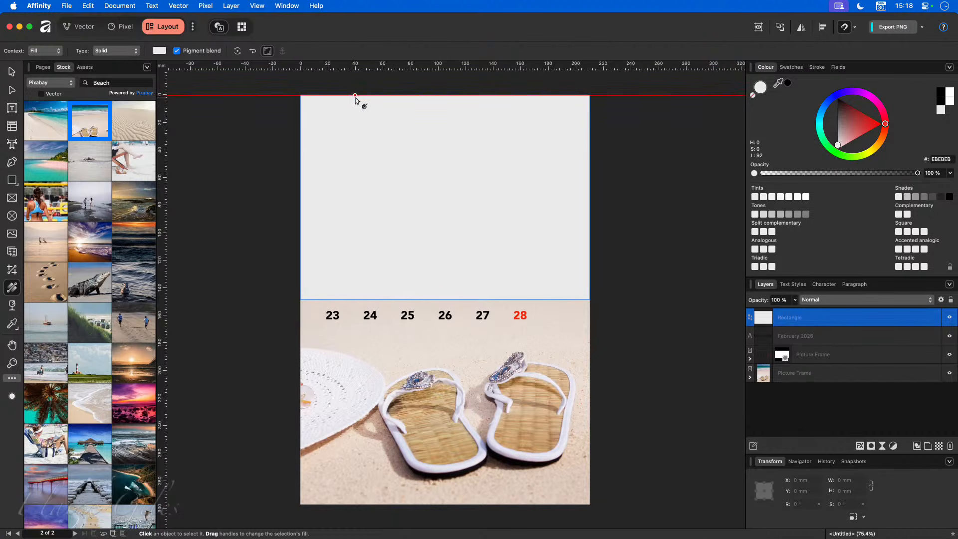
drag(355, 96, 355, 300)
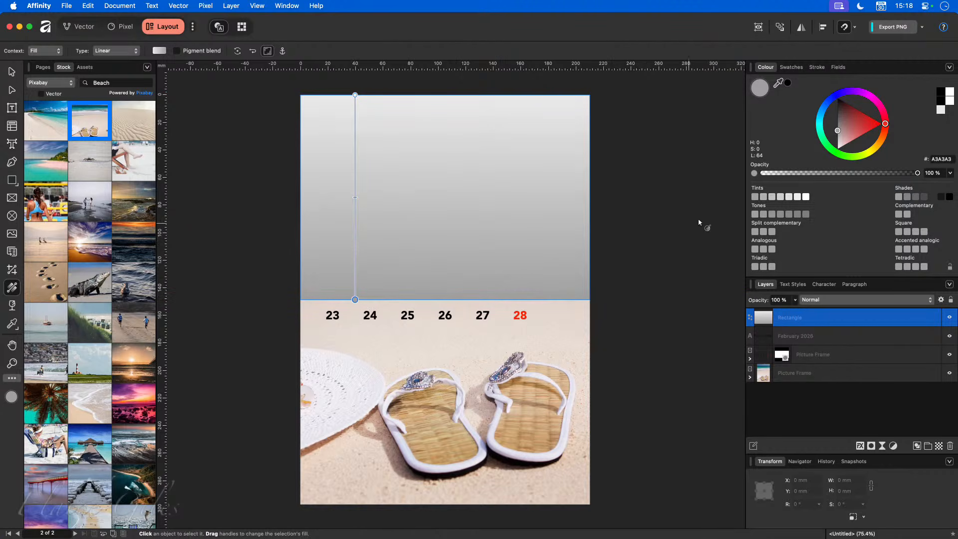
click(948, 92)
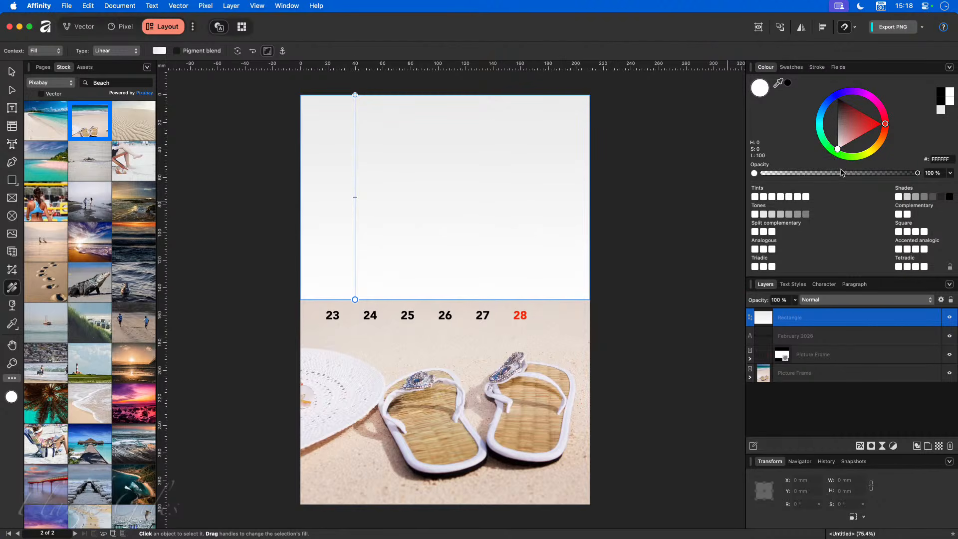
click(860, 173)
drag(859, 174, 752, 188)
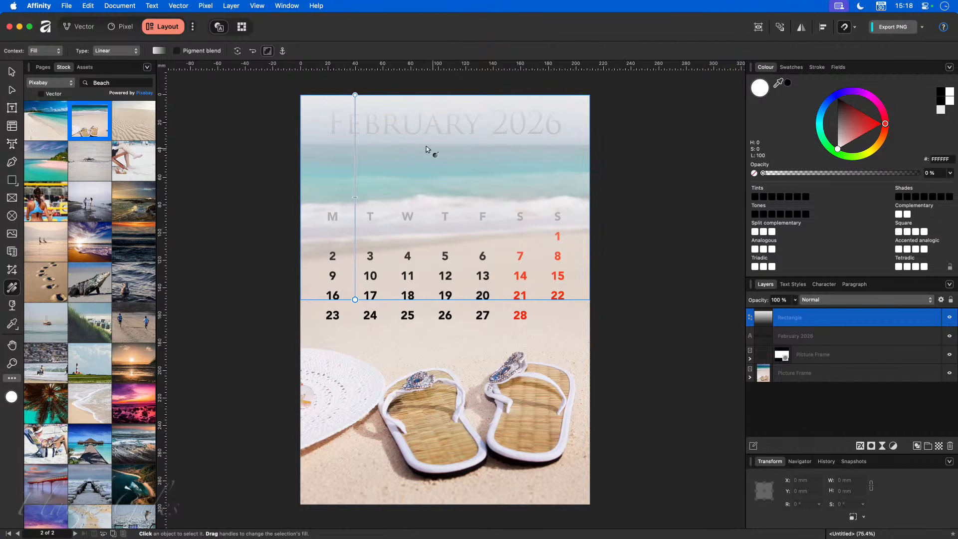
- Make the top gradient stop FFFFFF and move the rectangle lower in the layer stack
click(354, 95)
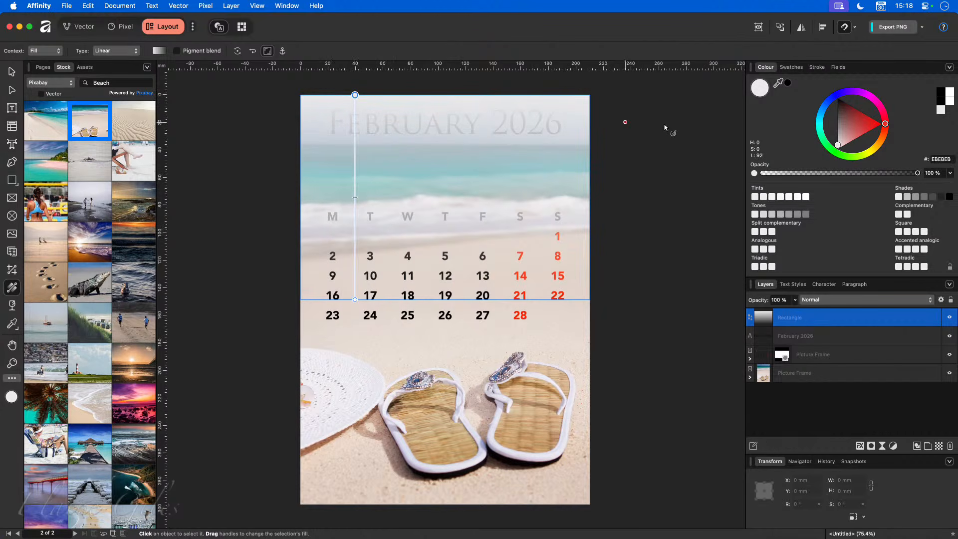
click(950, 93)
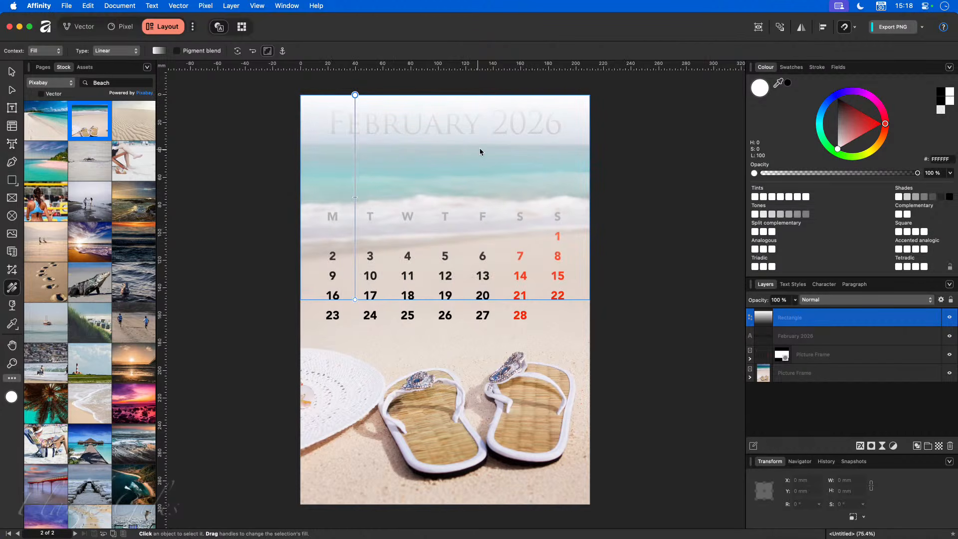
click(18, 73)
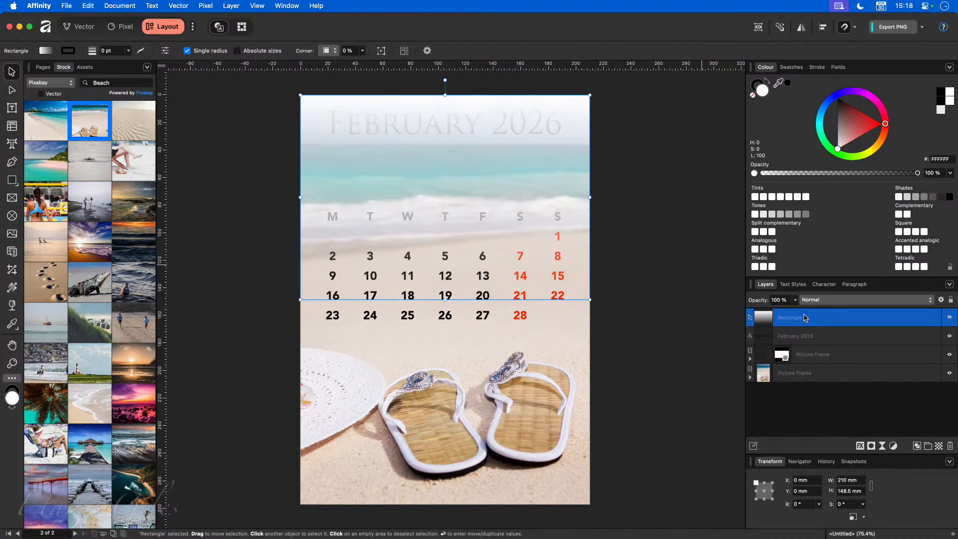
drag(805, 319, 786, 366)
- Deselect everything and show the Pages panel thumbnails
click(674, 304)
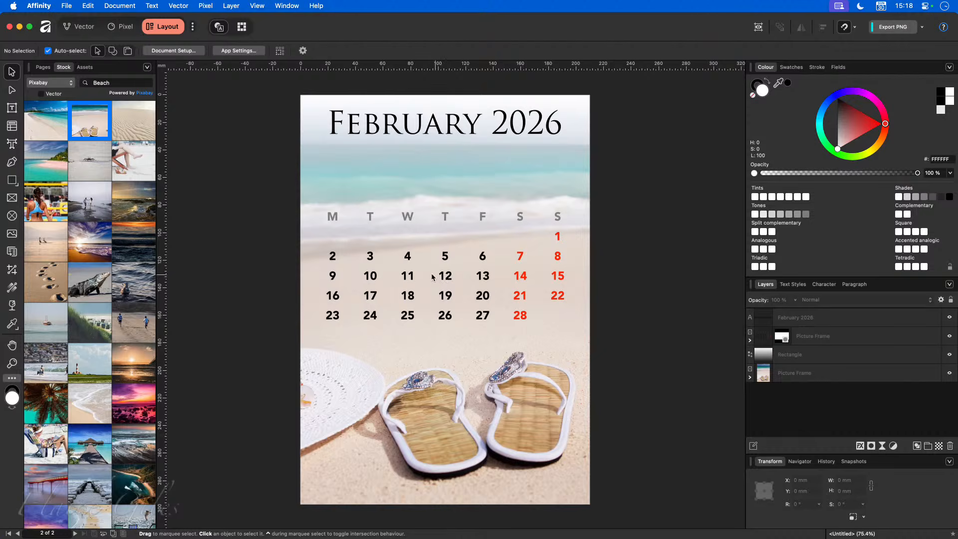
click(43, 66)
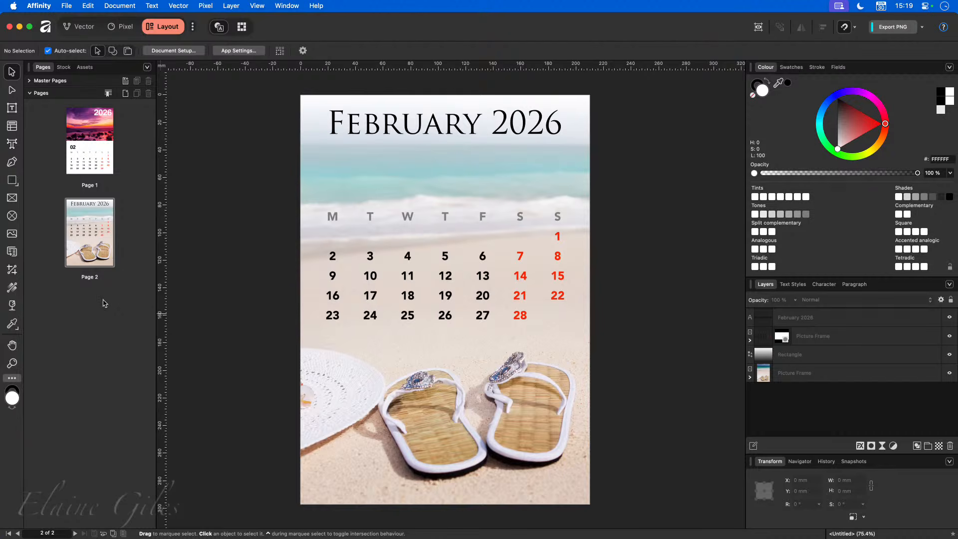
- Add one blank page after page 2, leaving Document Setup unchanged
click(125, 93)
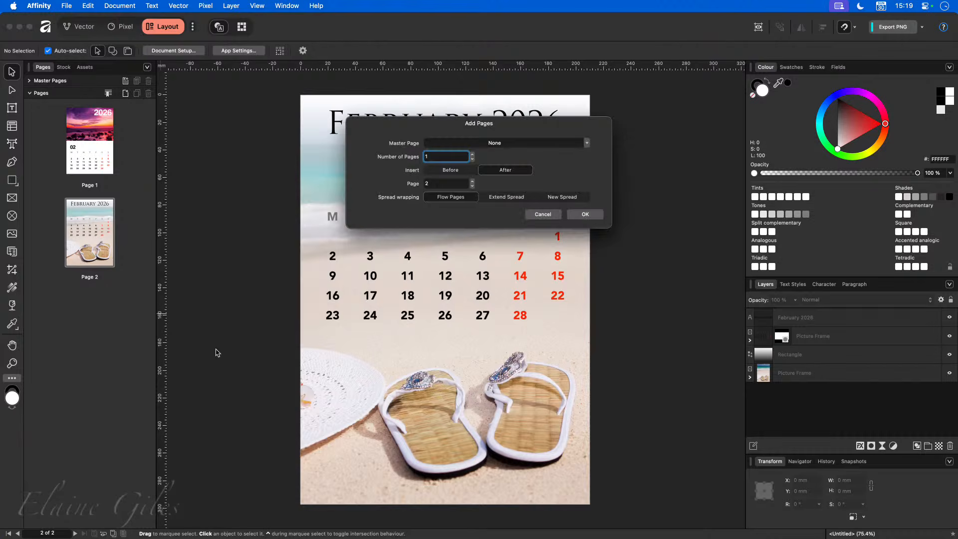
click(593, 213)
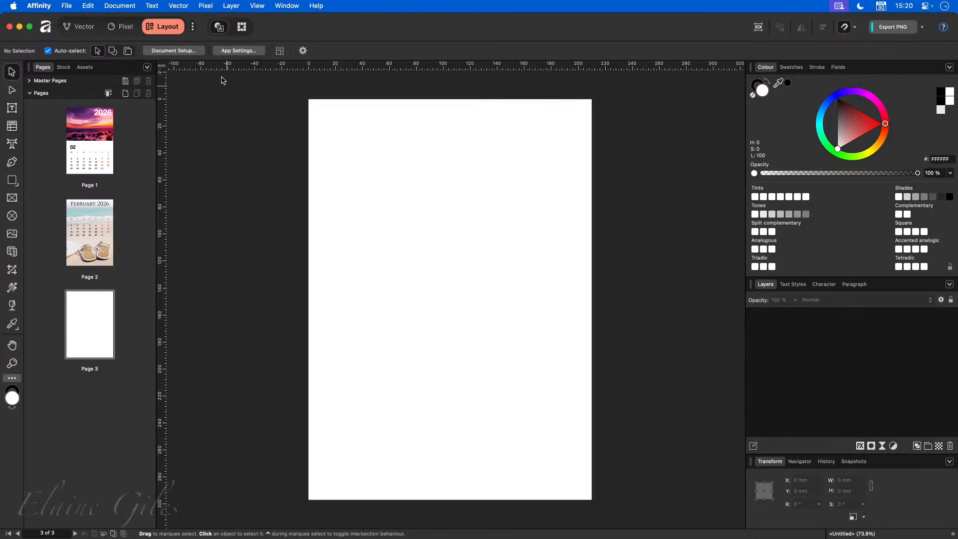
click(192, 52)
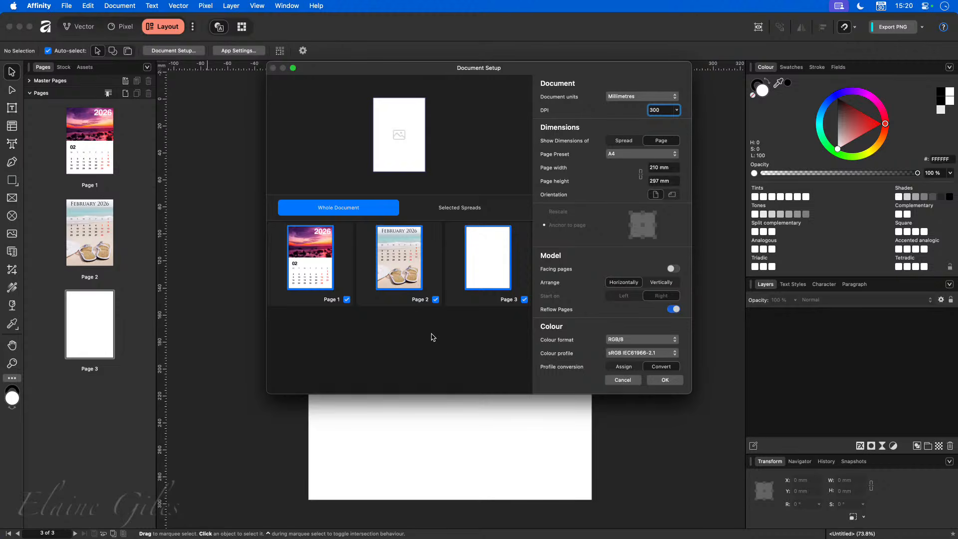
click(615, 380)
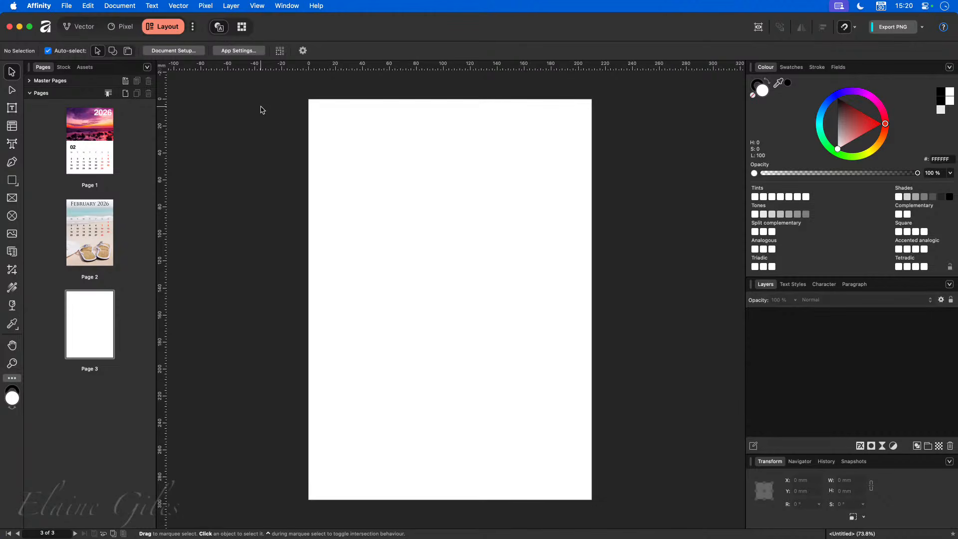
- Open the Guides settings and set the page to 3 columns
key(alt+space)
text(guide)
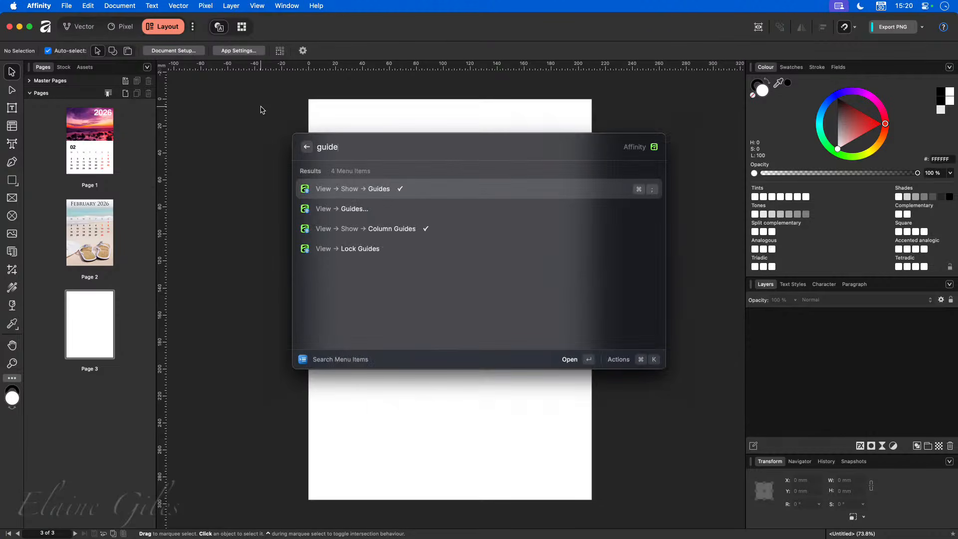
key(Down)
key(Return)
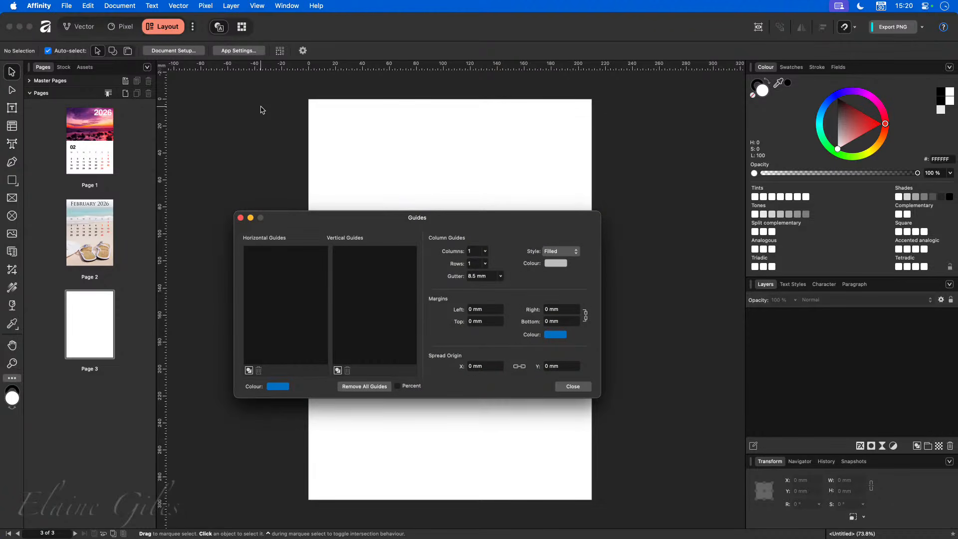
drag(469, 220, 278, 197)
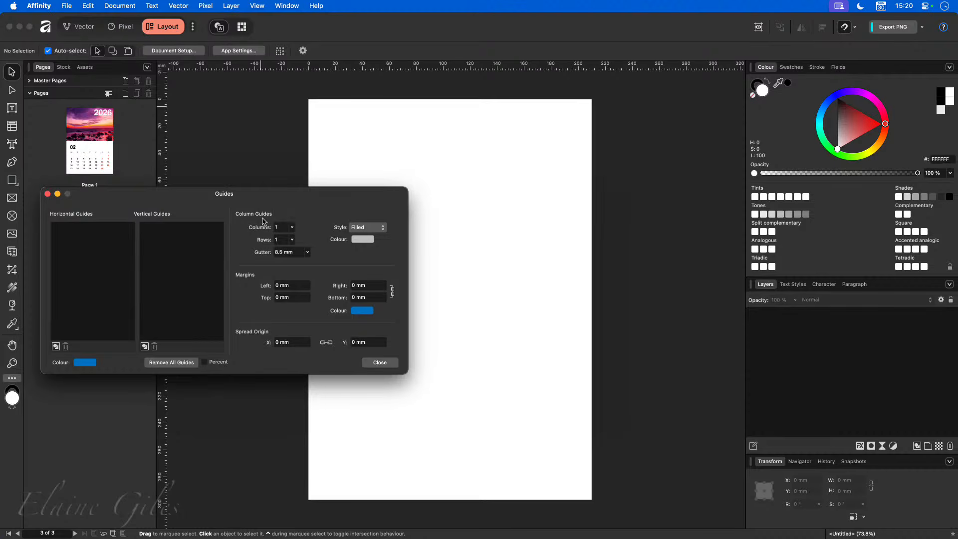
click(293, 228)
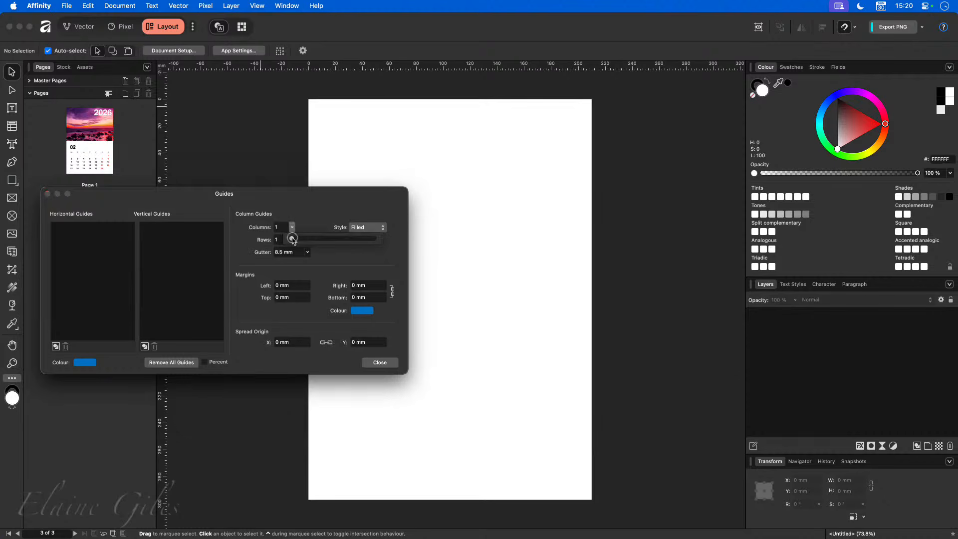
drag(293, 239, 295, 240)
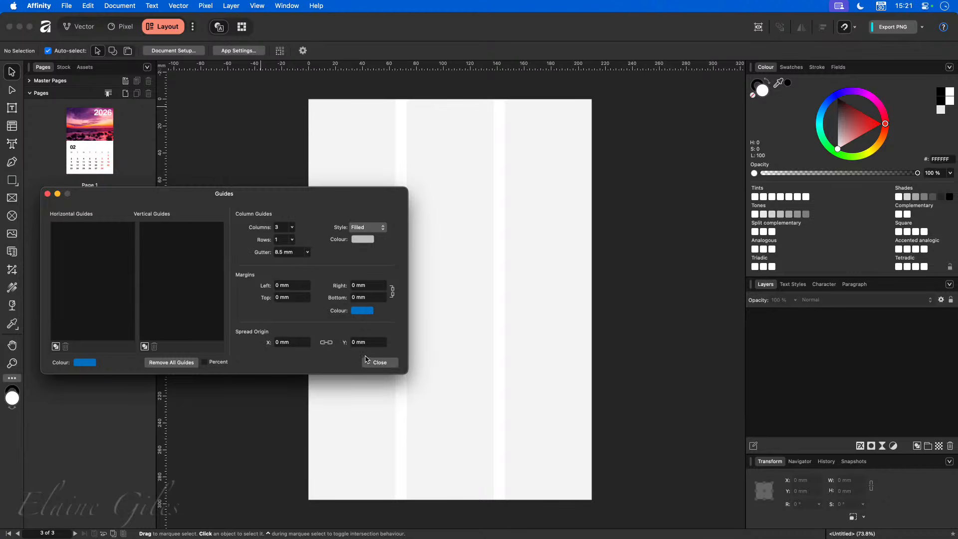
- Set 6 mm gutters and linked 10 mm margins, then add a horizontal guide at 78.1 mm
click(292, 253)
text(6)
key(Tab)
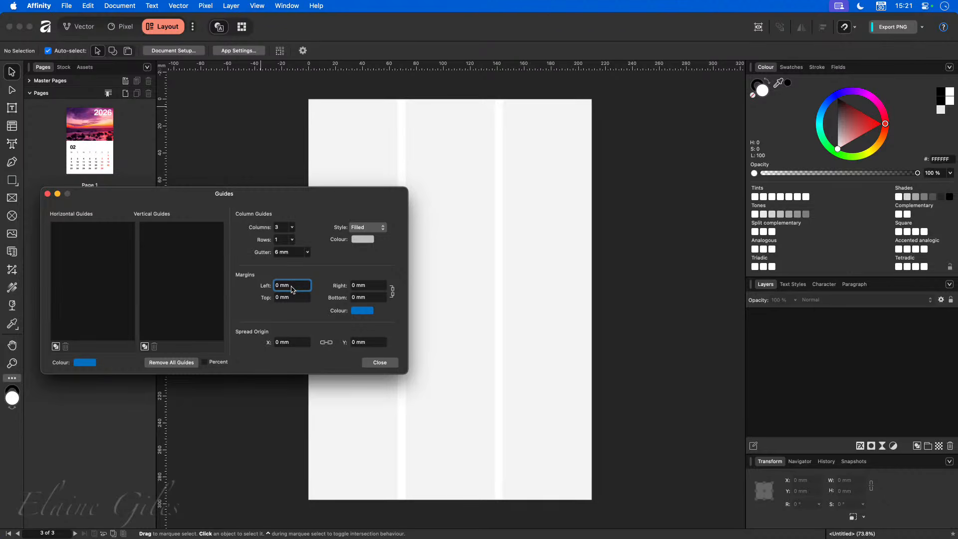
text(10)
key(Tab)
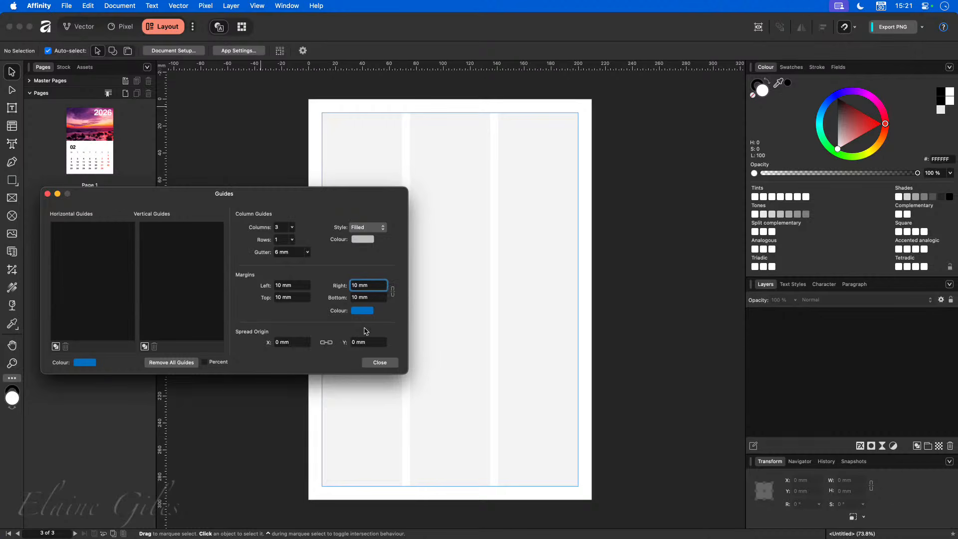
click(393, 292)
click(380, 363)
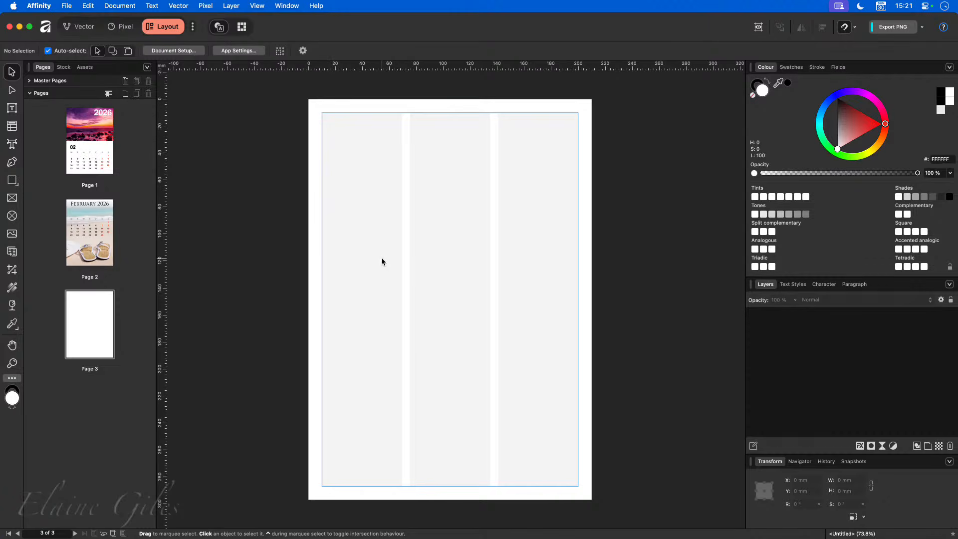
drag(368, 66, 367, 221)
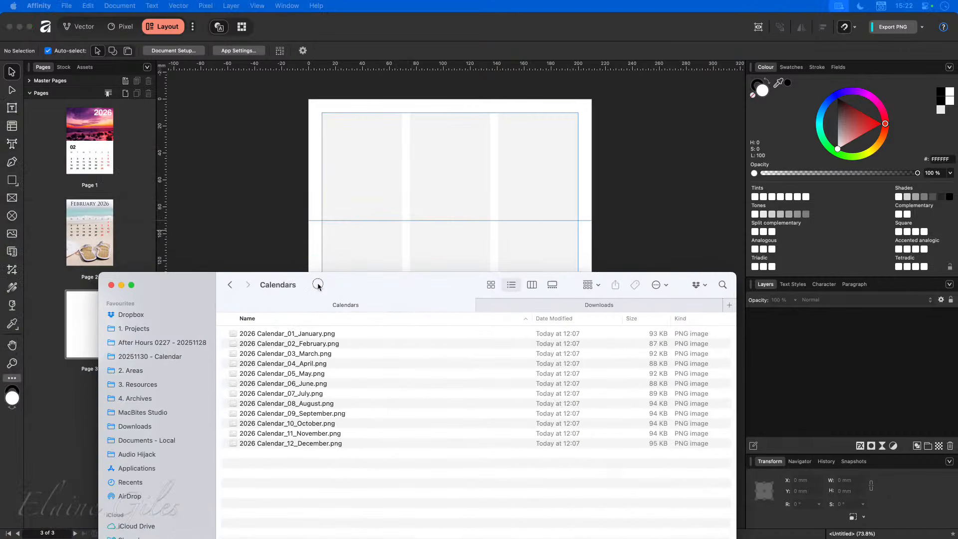
- Drag 2026 Calendar_01_January.png from the Calendars folder toward the Affinity page
drag(316, 222, 339, 281)
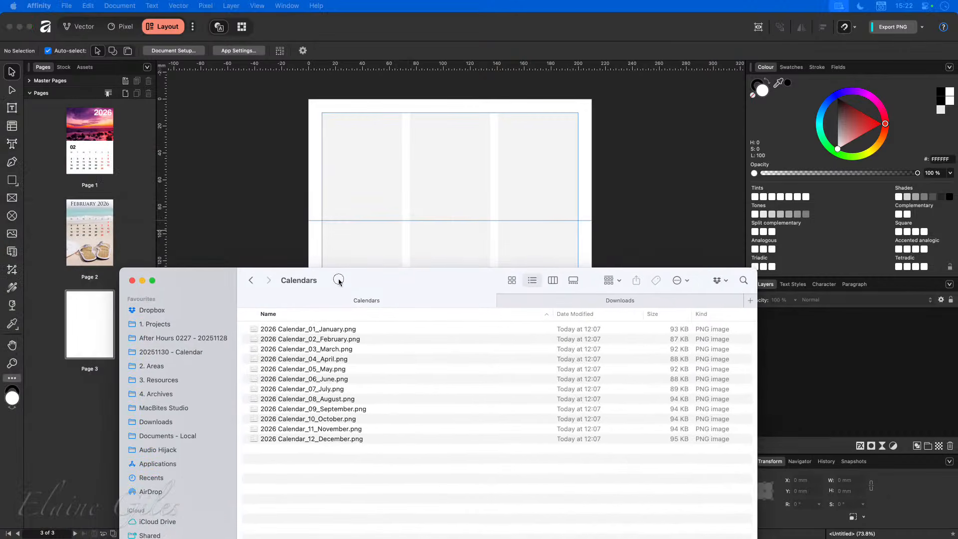
click(378, 327)
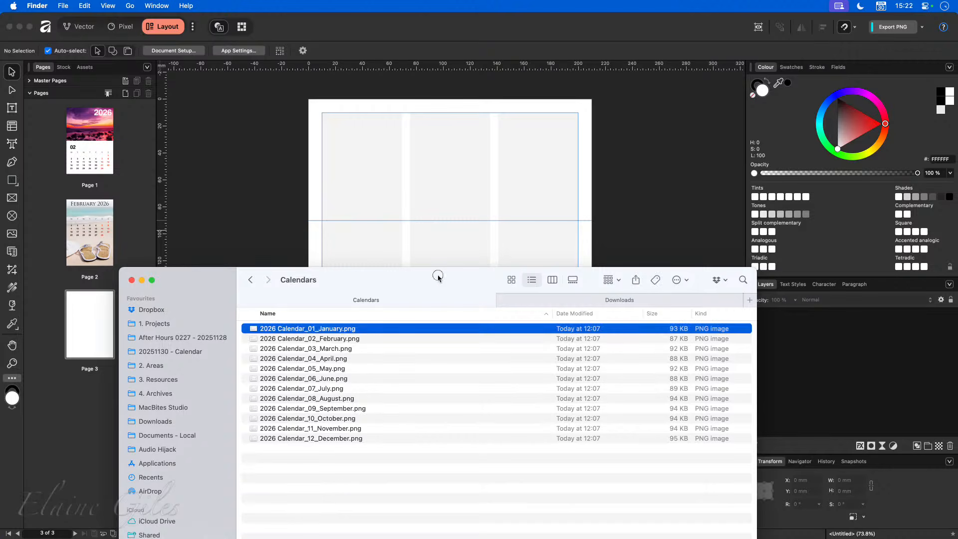
drag(438, 276, 0, 277)
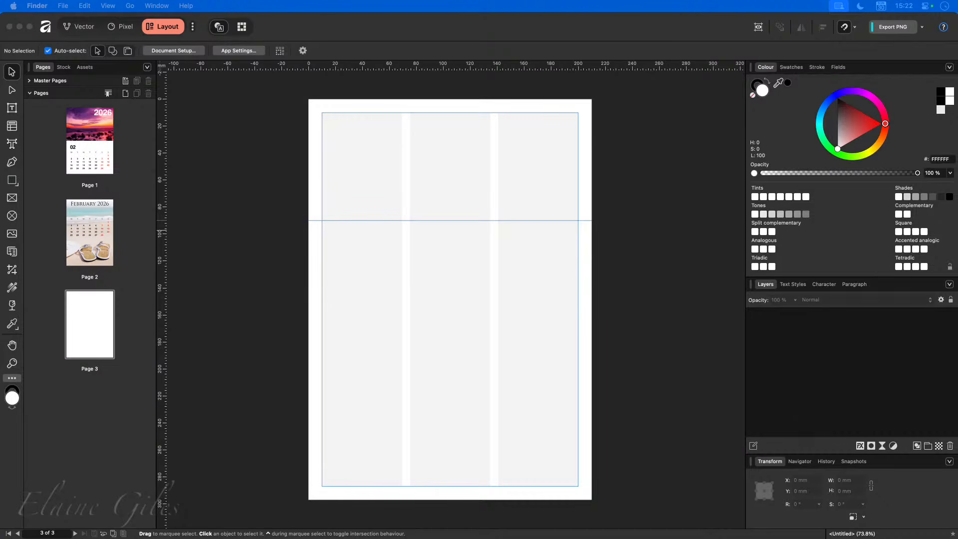
drag(357, 299, 458, 283)
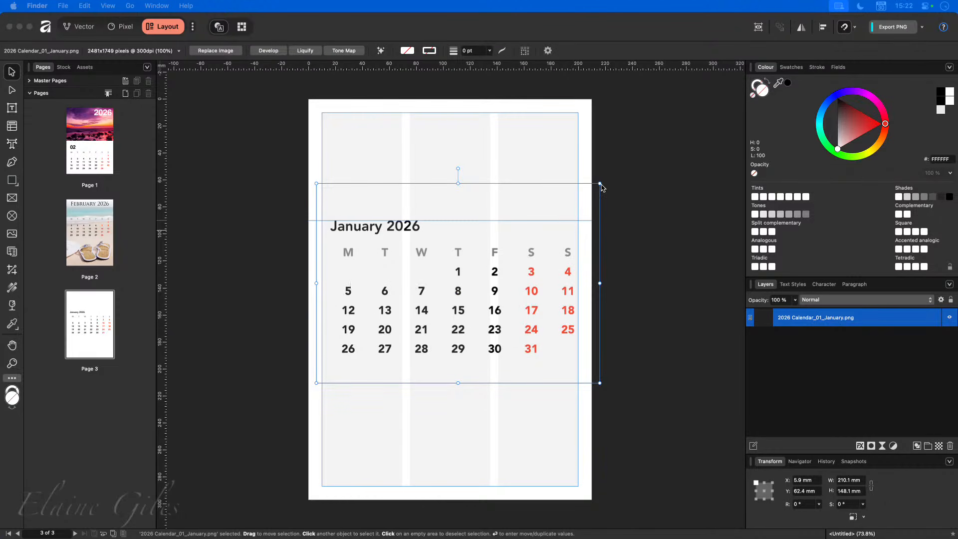
drag(599, 184, 381, 295)
drag(315, 384, 319, 378)
drag(375, 359, 377, 256)
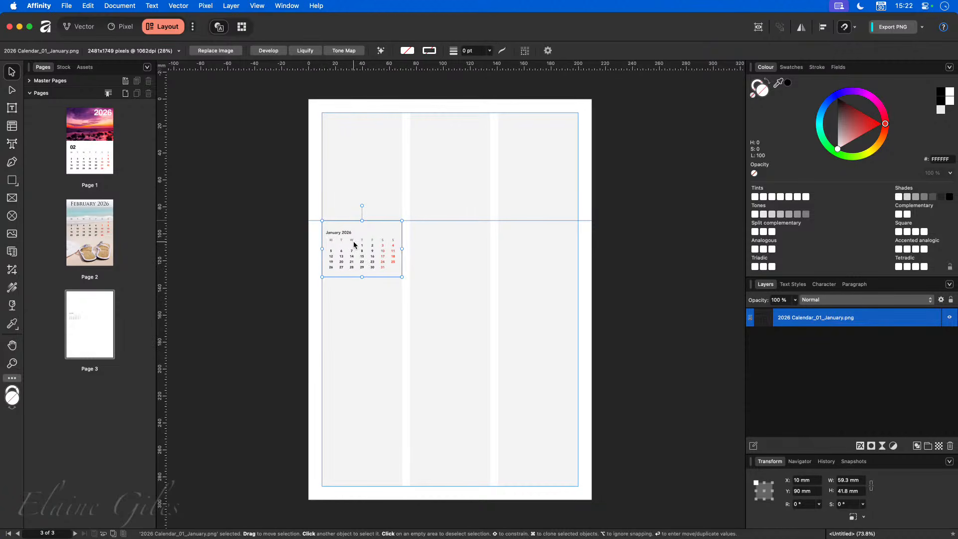
key(BackSpace)
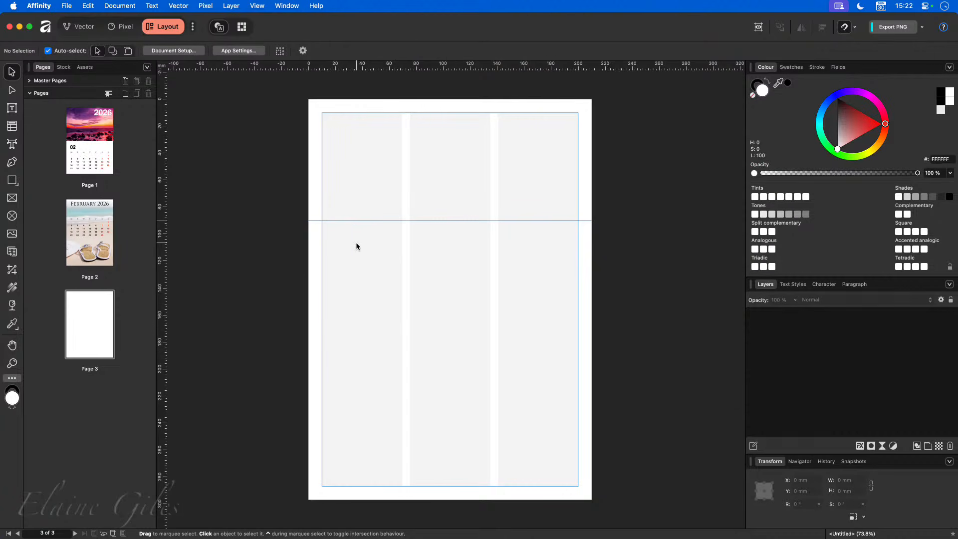
- Draw a picture frame in the first column and place the January calendar, sized to the column width
click(12, 198)
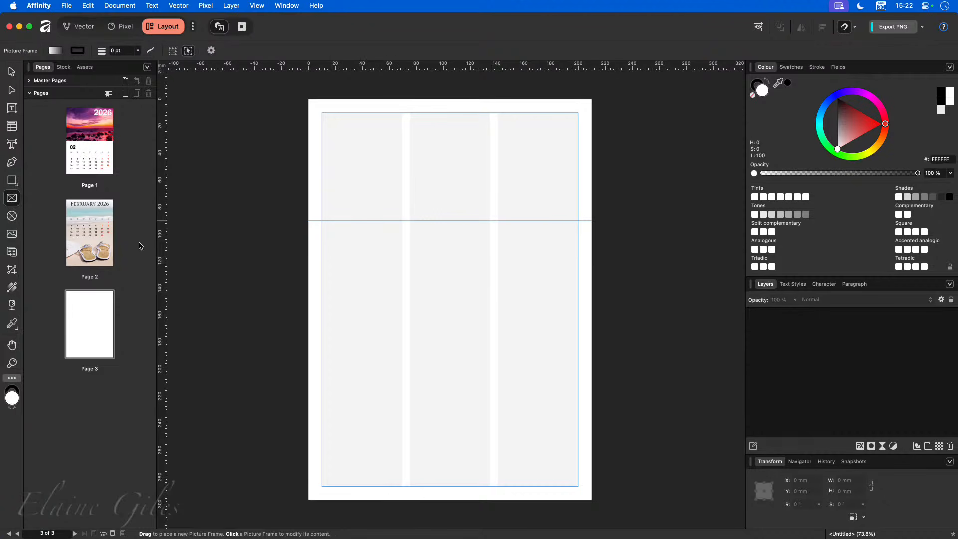
drag(322, 220, 367, 276)
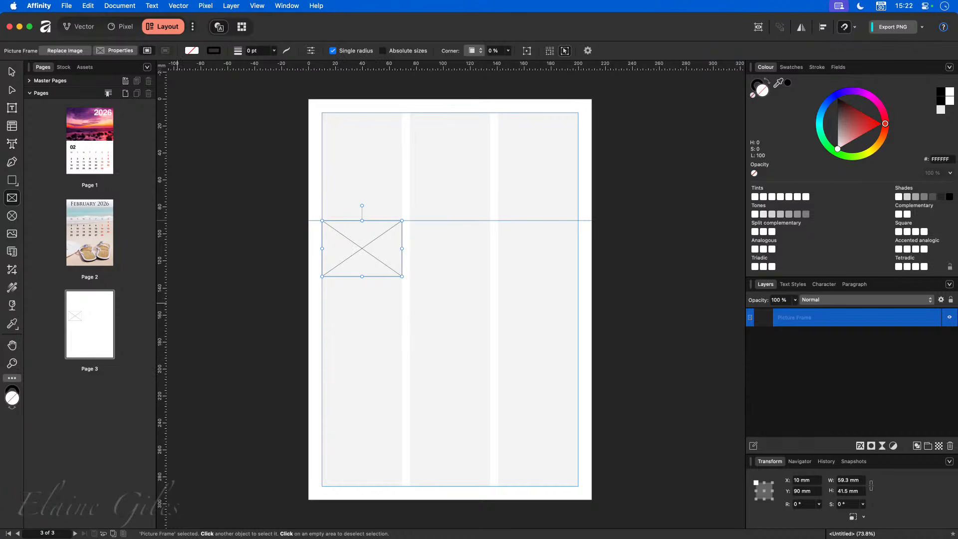
drag(202, 402, 438, 373)
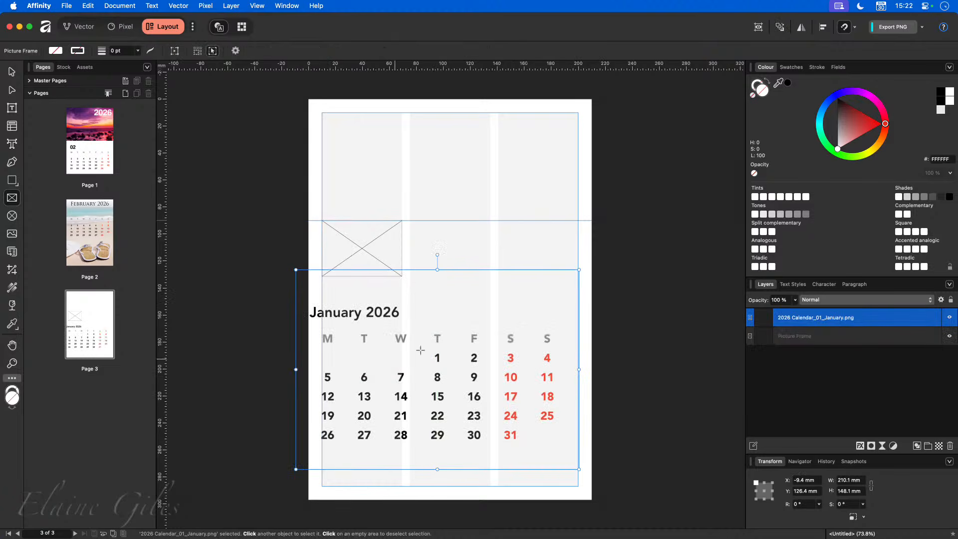
drag(576, 272, 376, 360)
drag(296, 469, 324, 457)
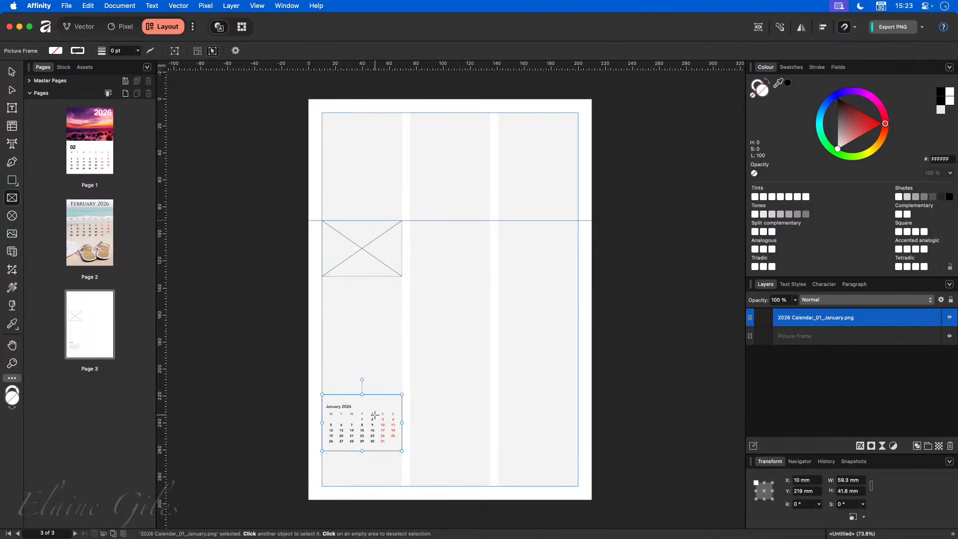
click(856, 481)
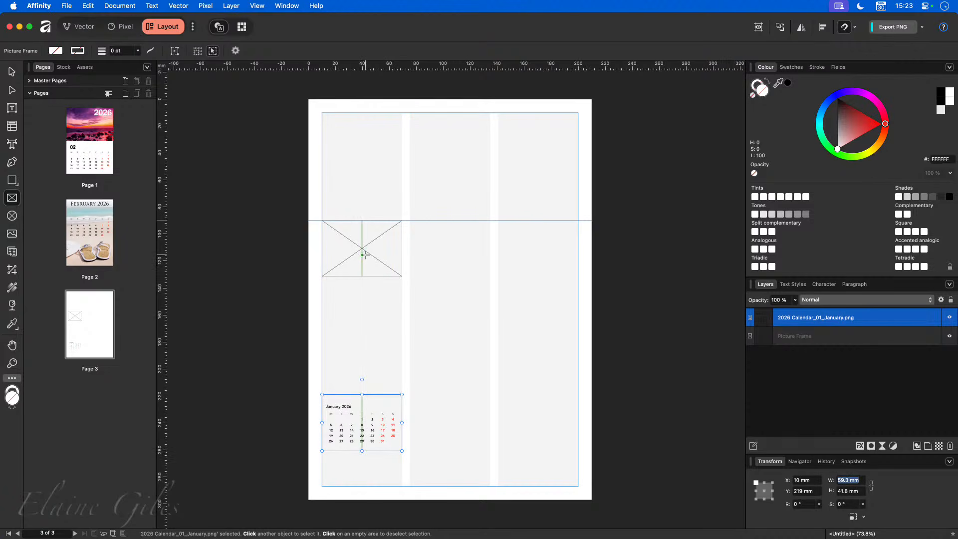
click(854, 491)
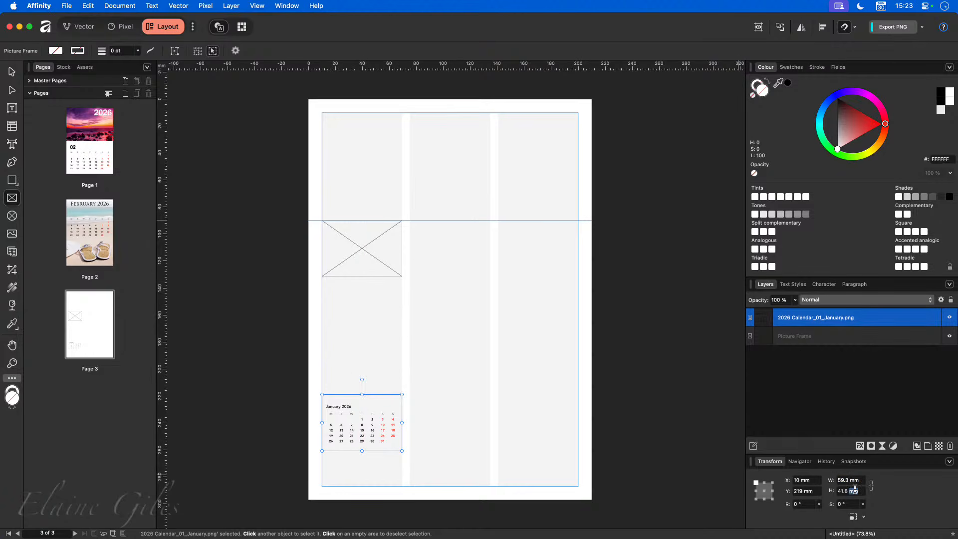
click(854, 491)
drag(402, 394, 428, 435)
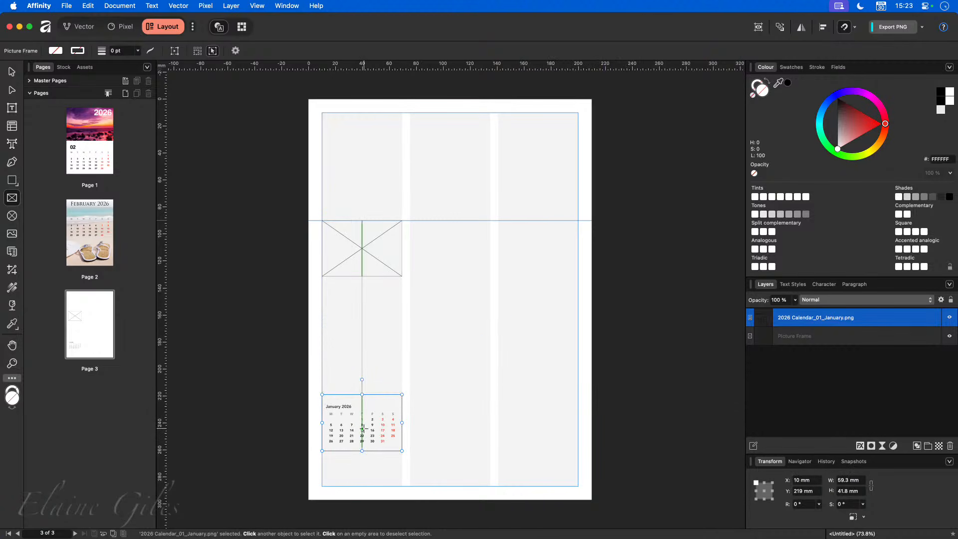
- Move the calendar beside the frame and resize the frame to match it at 59.3 × 41.8 mm
key(v)
drag(366, 430, 454, 256)
click(403, 277)
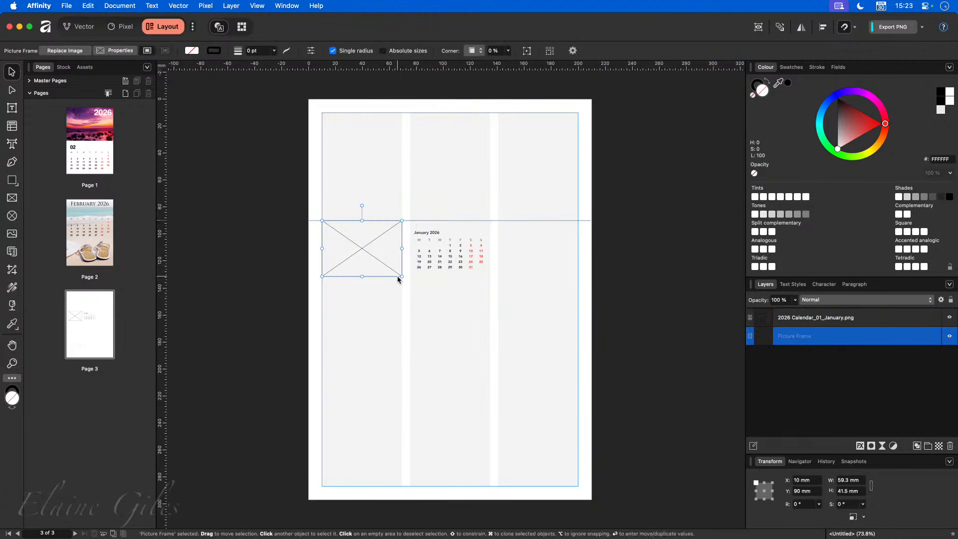
drag(402, 277, 401, 276)
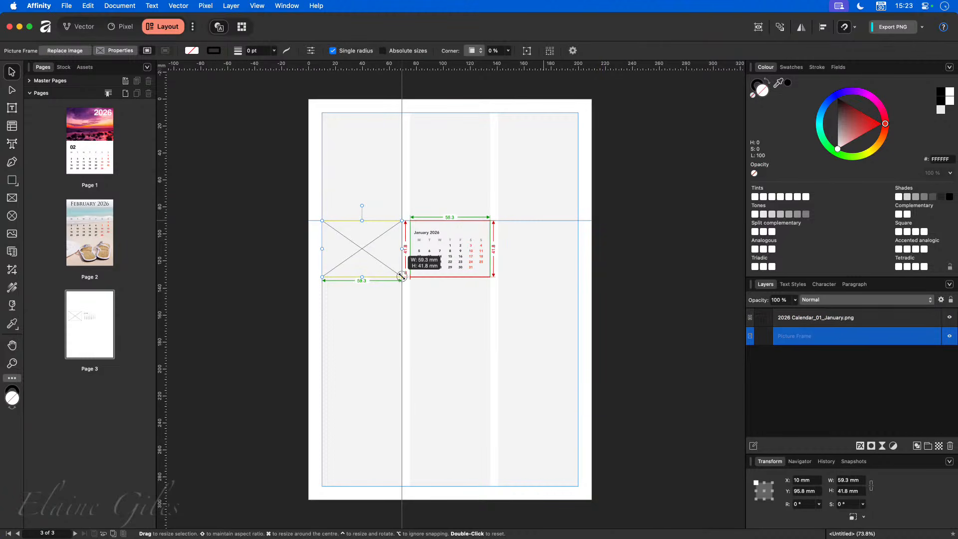
drag(401, 275, 401, 276)
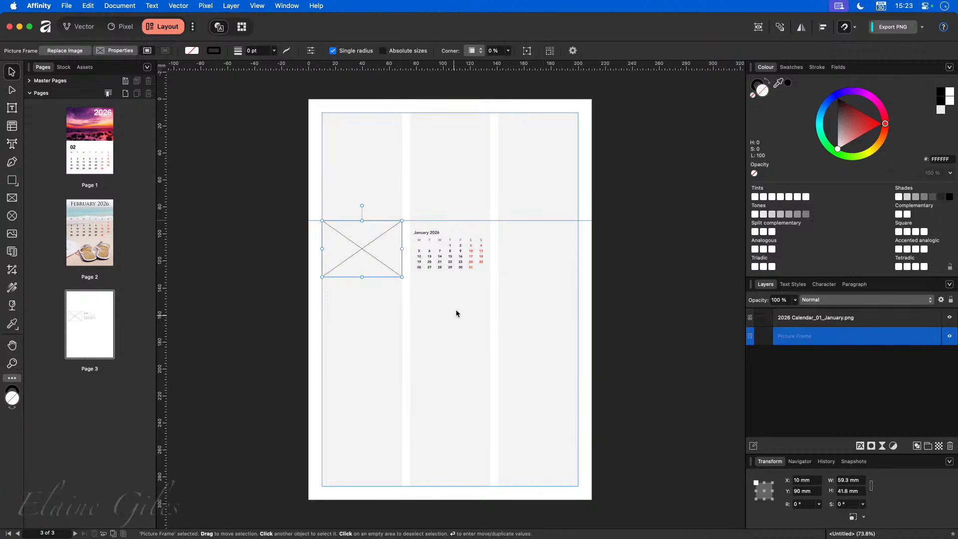
- Delete the January calendar, stack four picture frames down the first column, and select them all
click(463, 263)
key(Delete)
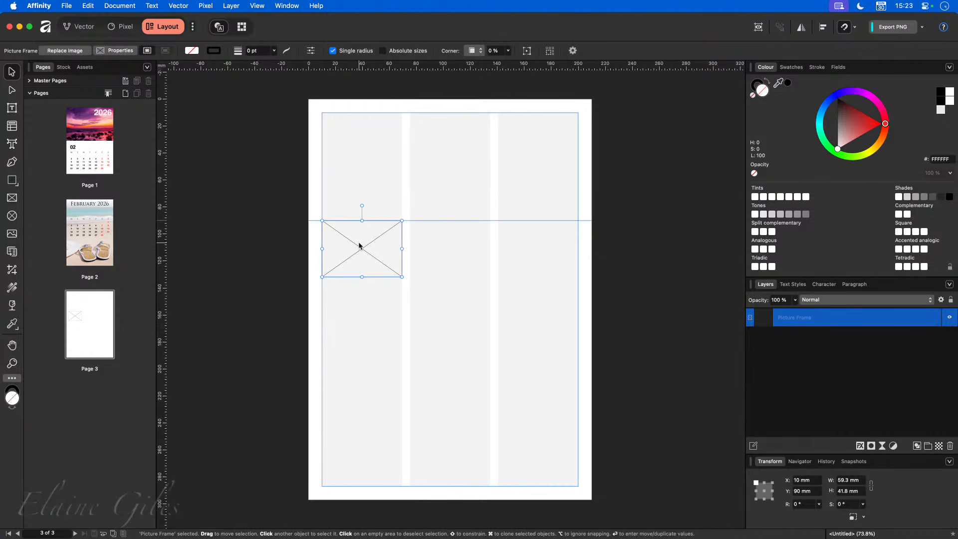
drag(358, 243, 363, 453)
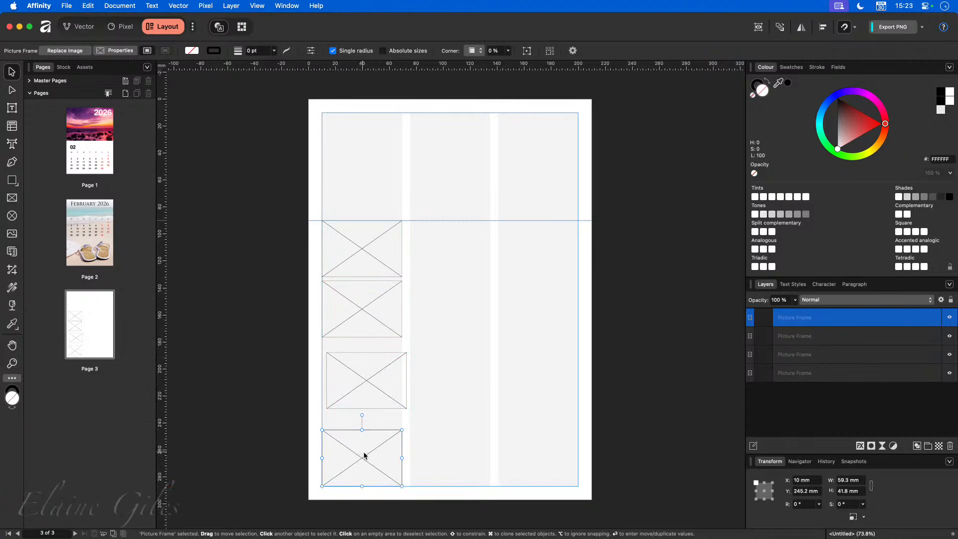
click(364, 245)
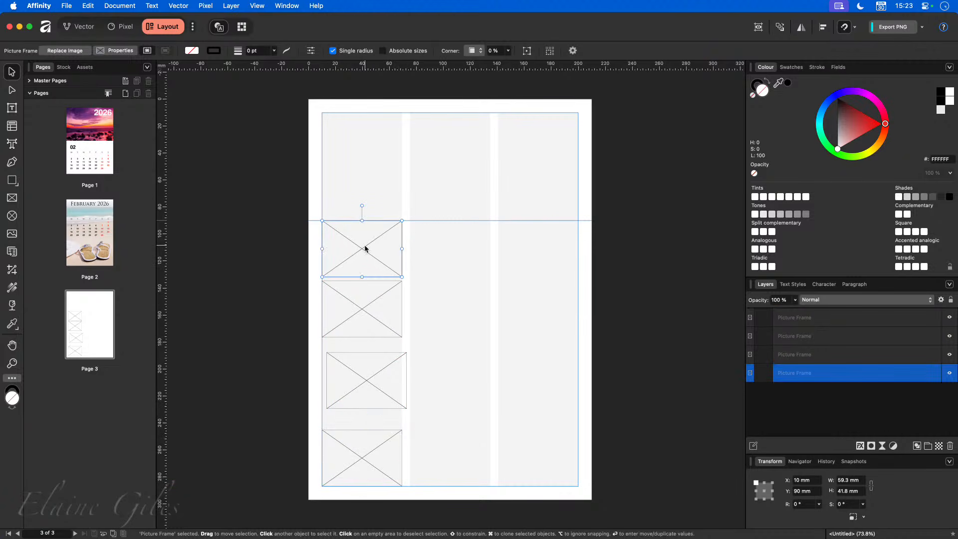
click(348, 438)
drag(362, 374, 353, 378)
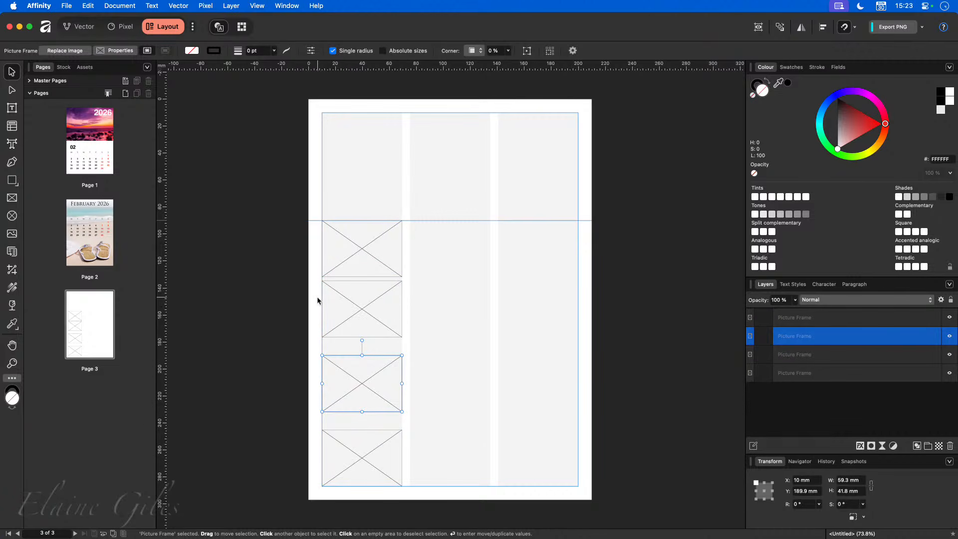
drag(348, 308, 369, 323)
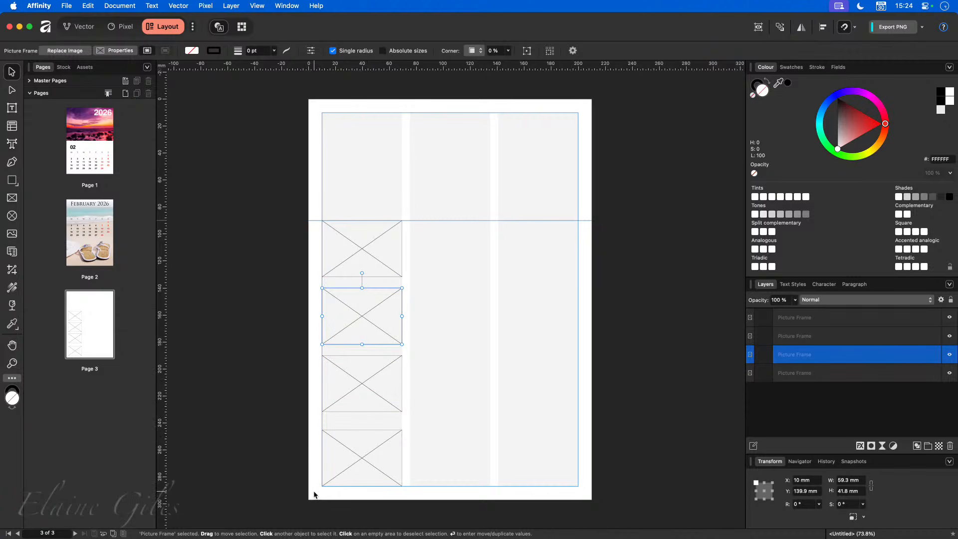
drag(314, 494, 430, 205)
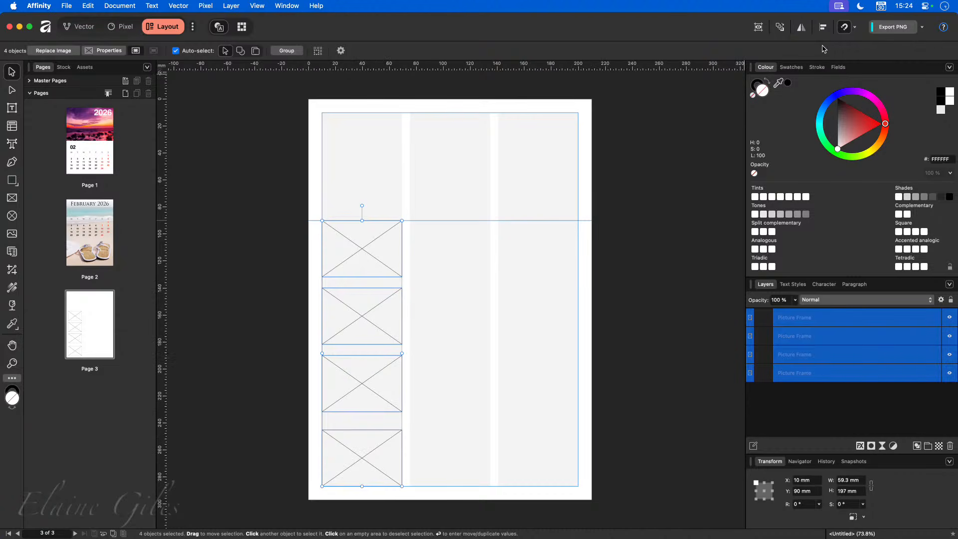
- Distribute the four frames evenly with Space Vertically, then drag a copy into the middle column
click(828, 28)
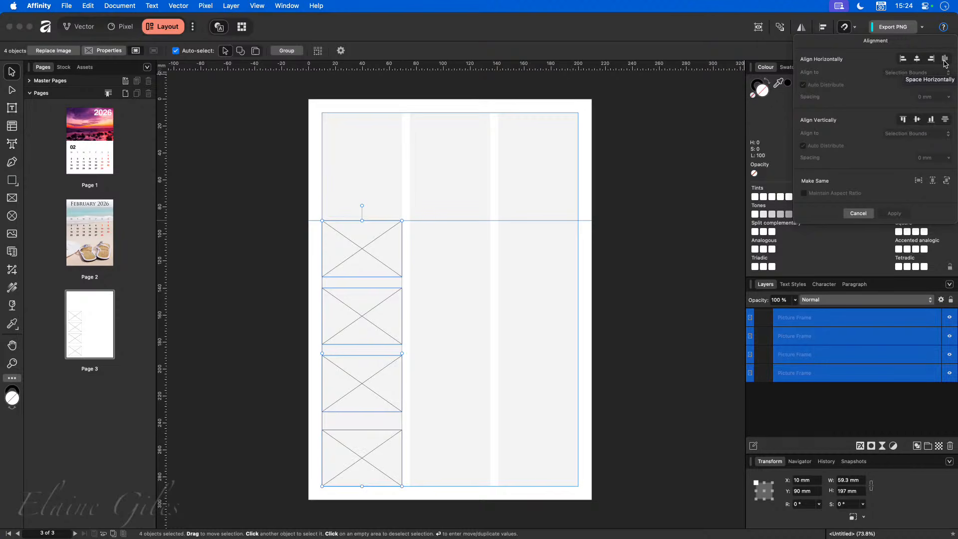
click(945, 121)
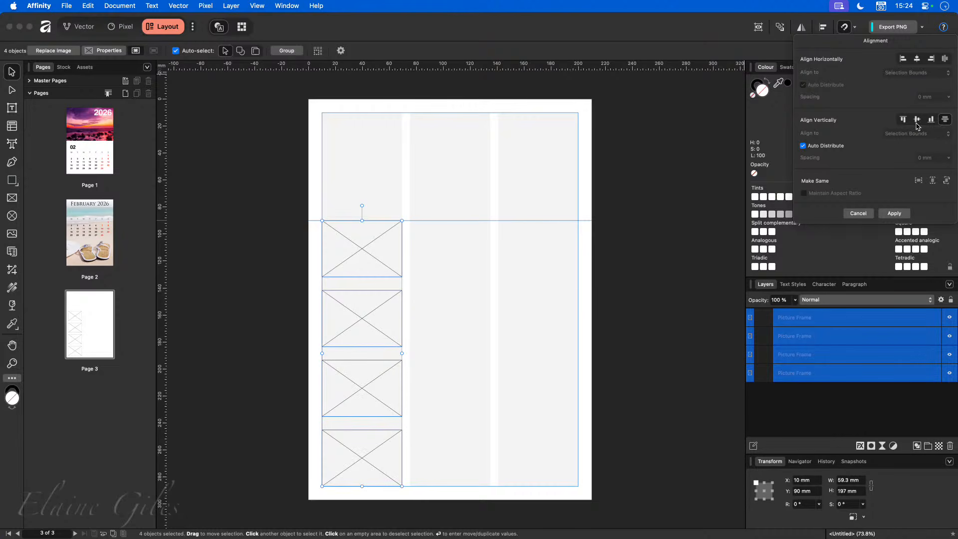
click(473, 355)
drag(276, 197, 422, 494)
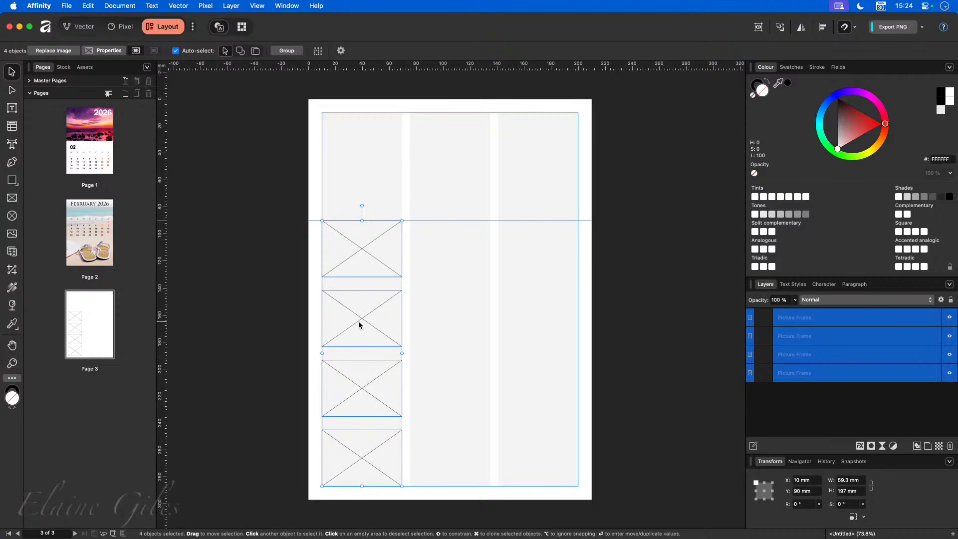
drag(361, 317, 531, 322)
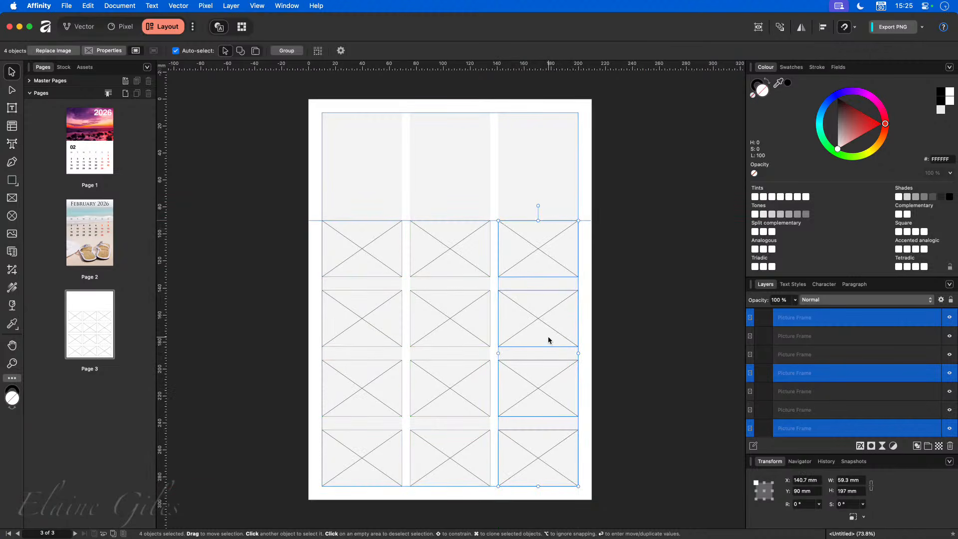
- Copy the frame column into the right column as well, completing a 3×4 grid of twelve frames
mouse_move(537, 326)
mouse_down()
mouse_move(567, 331)
mouse_move(533, 318)
mouse_up()
key(Escape)
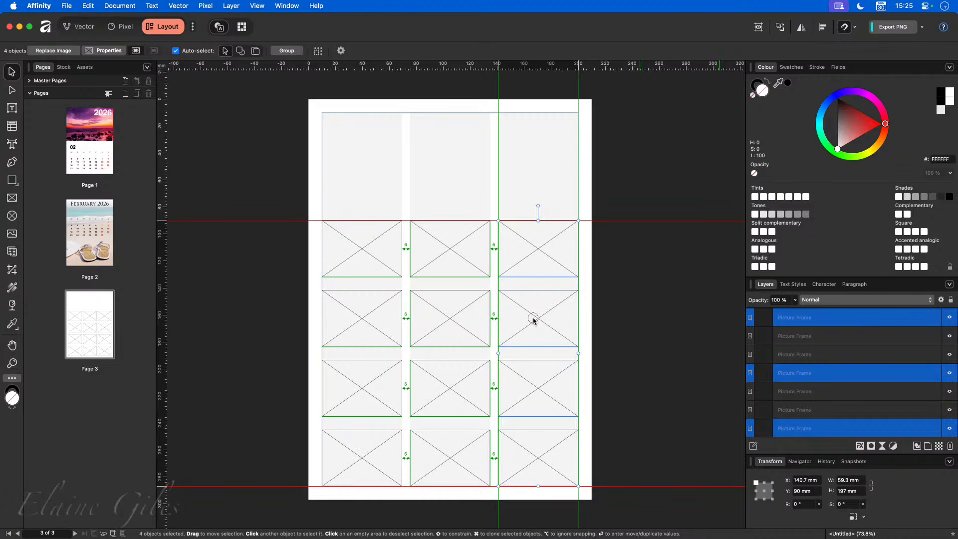
drag(533, 319, 534, 321)
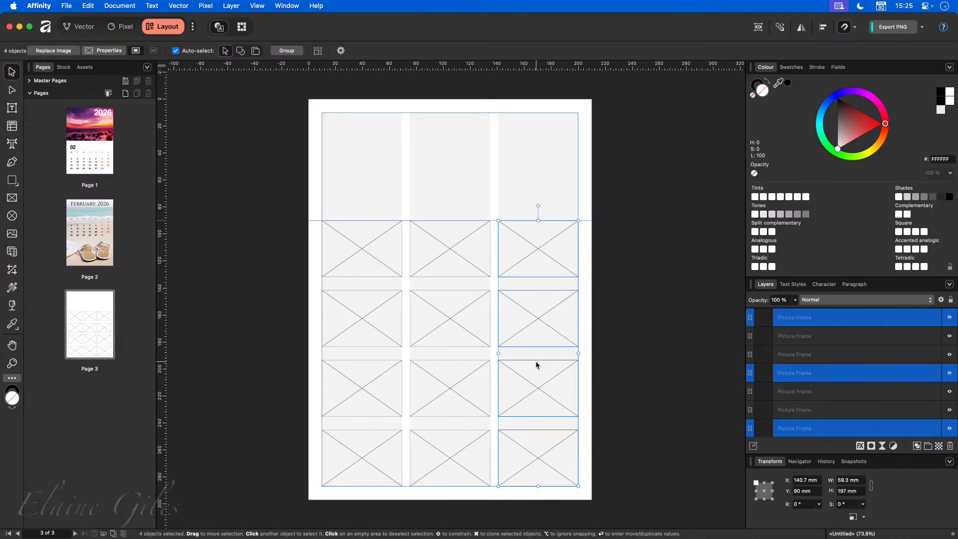
click(239, 235)
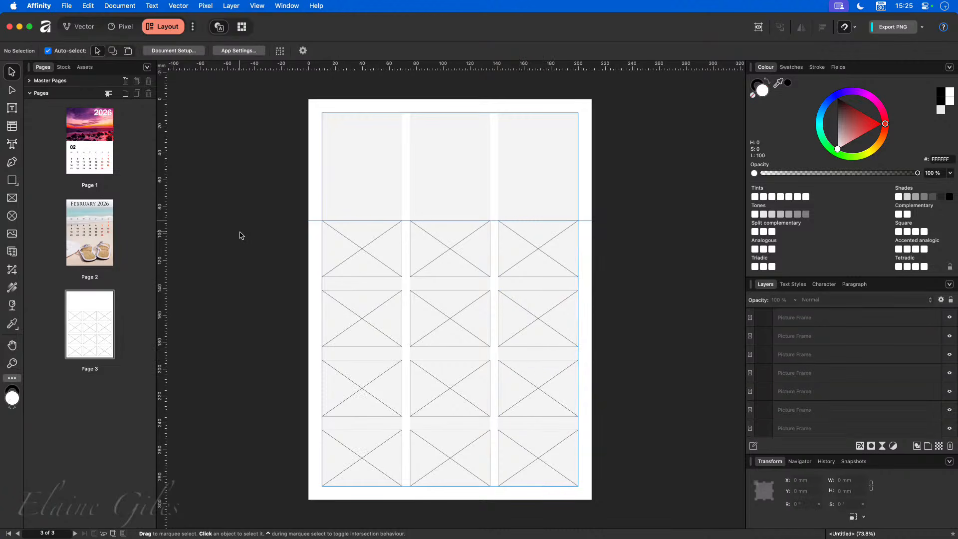
- Draw a 124.7 × 70 mm rectangle top-left, then add and undo a stray text frame
click(12, 183)
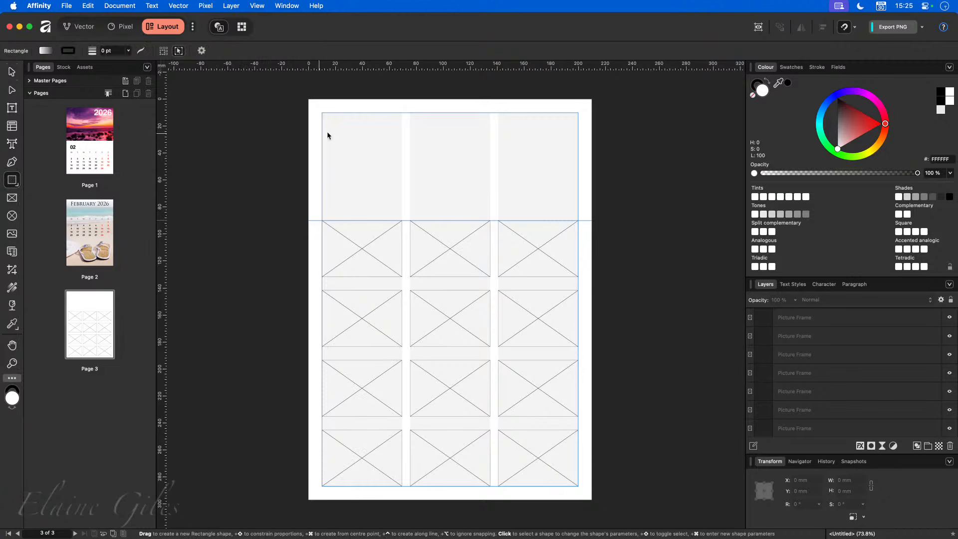
drag(323, 114, 490, 207)
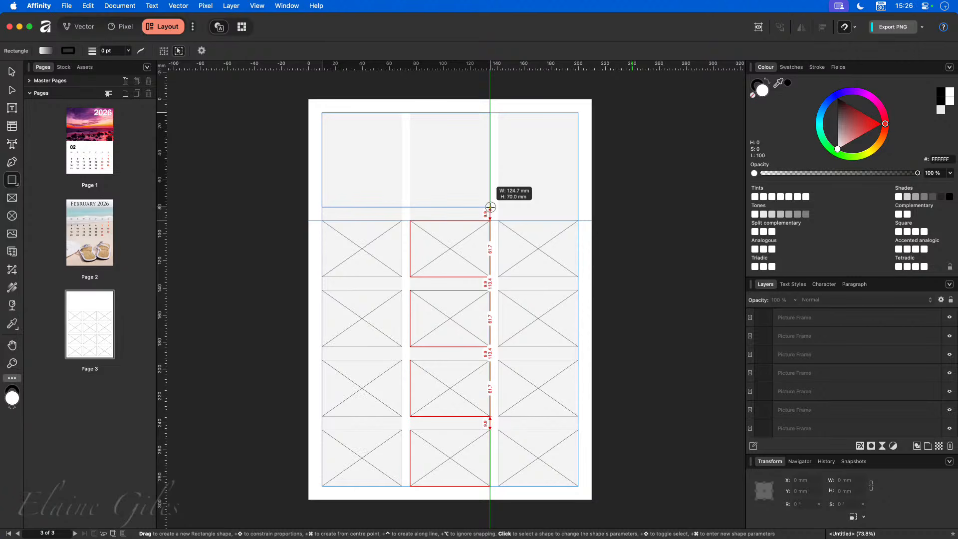
drag(490, 206, 490, 206)
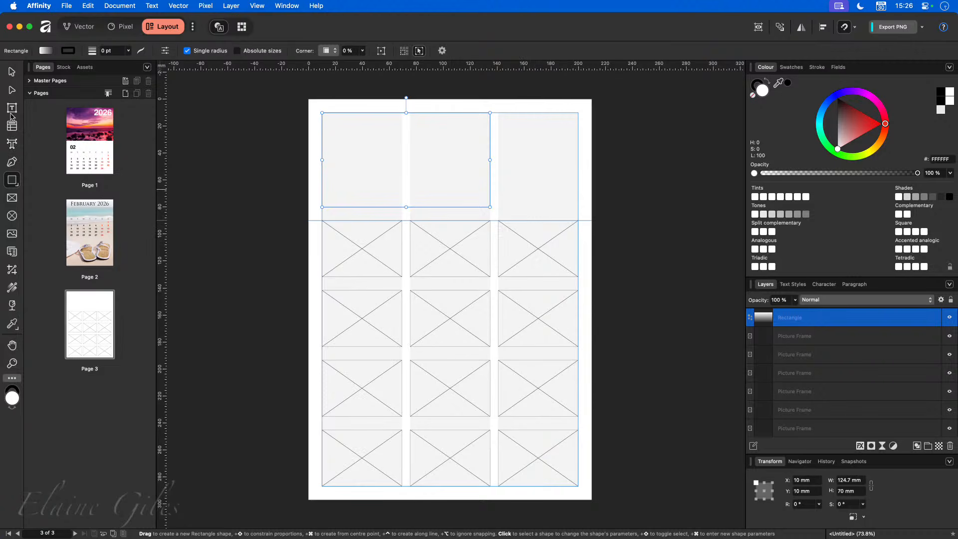
click(12, 108)
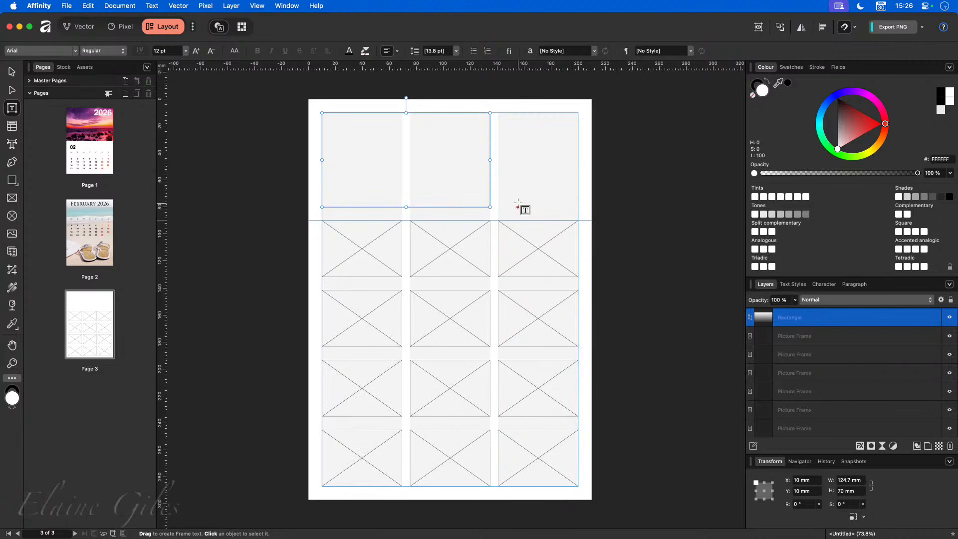
drag(516, 140, 624, 172)
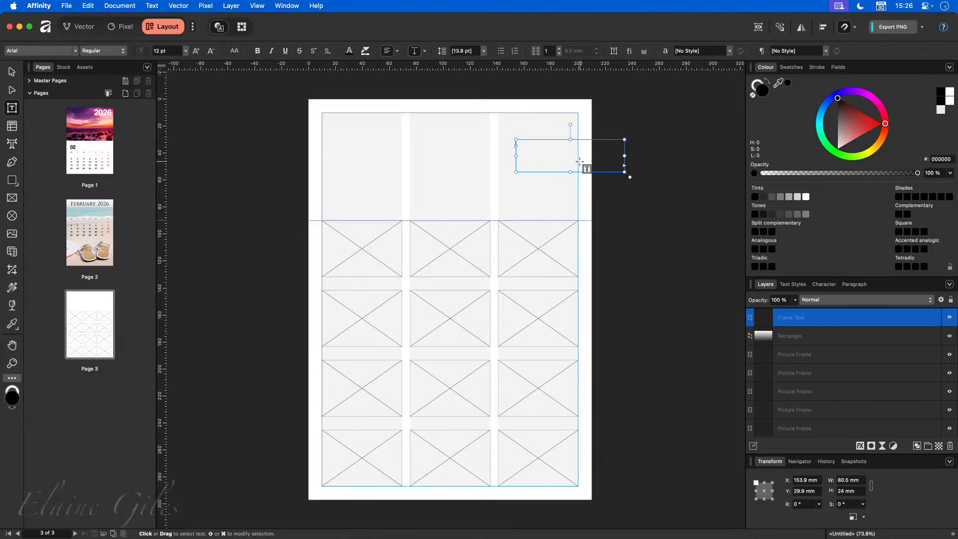
key(super+z)
key(super+z)
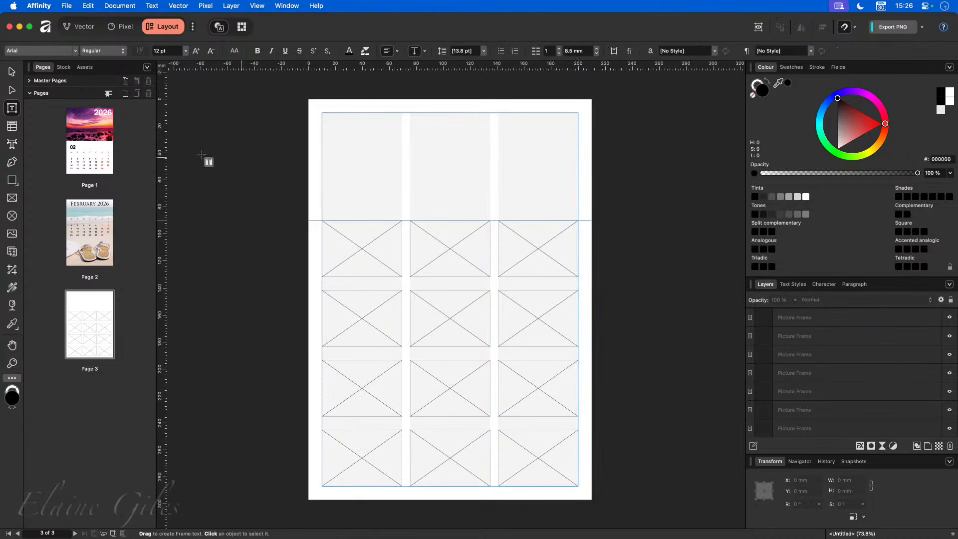
- Draw a 124.7 × 70 mm picture frame across the two top-left columns
click(11, 198)
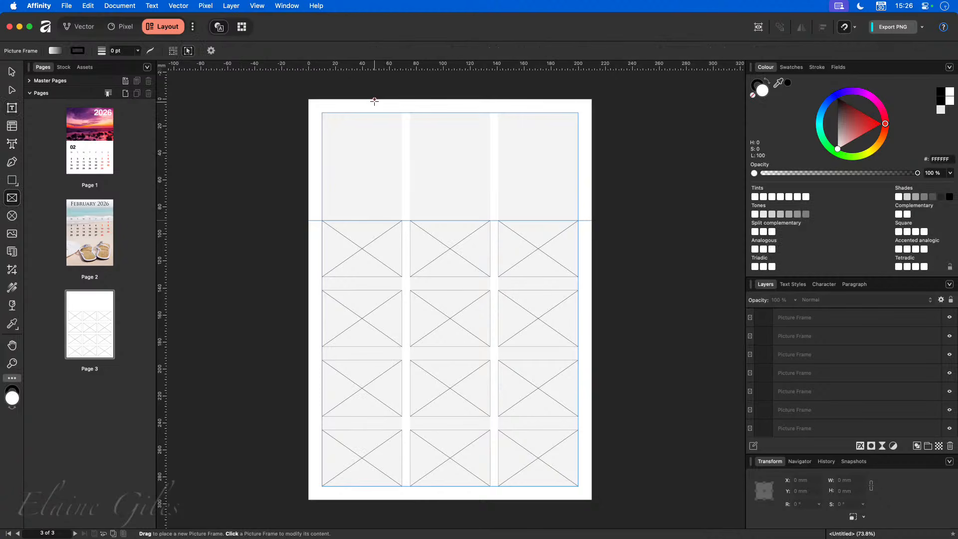
drag(322, 114, 490, 206)
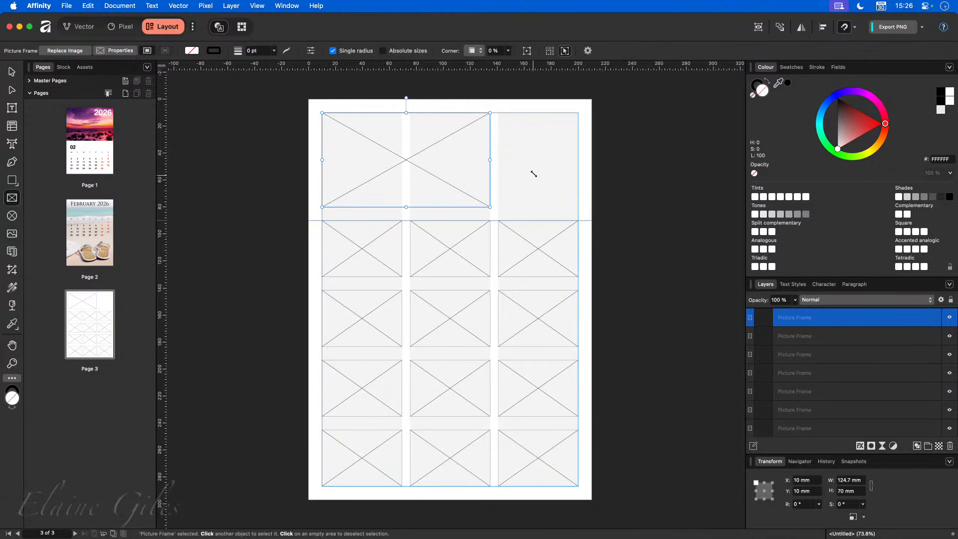
key(Escape)
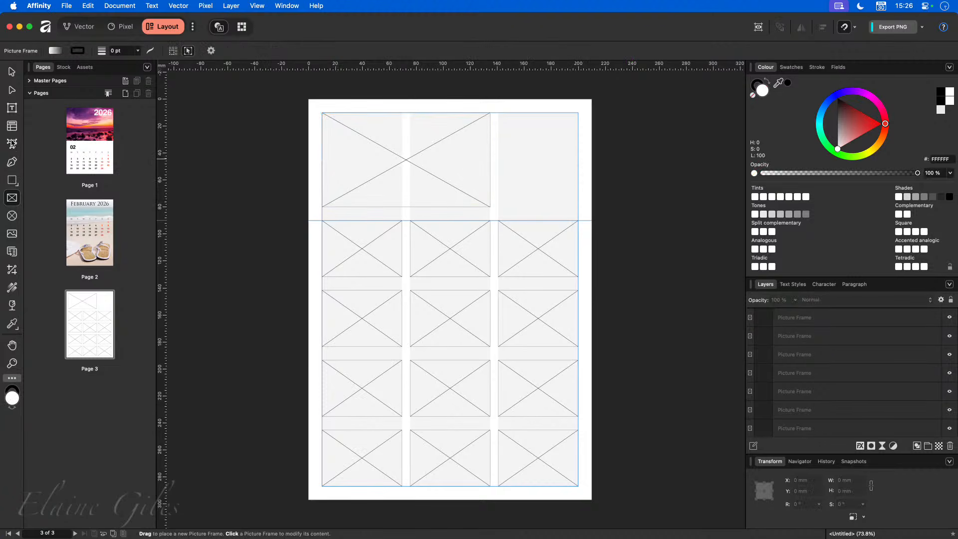
click(12, 107)
- Type 2026 in a top-right text frame and set it to Couture Bold at 60 pt
drag(516, 129, 571, 148)
text(4)
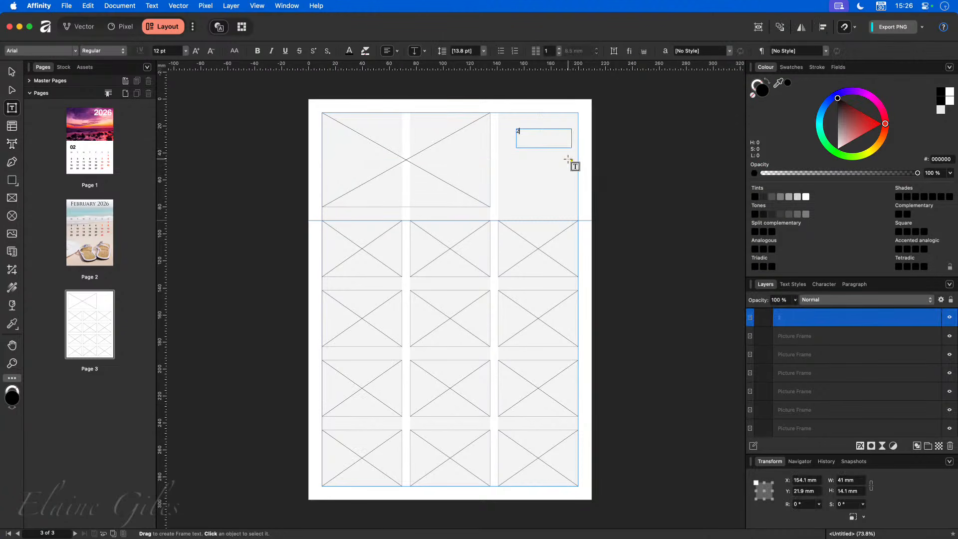
text(026)
key(super+a)
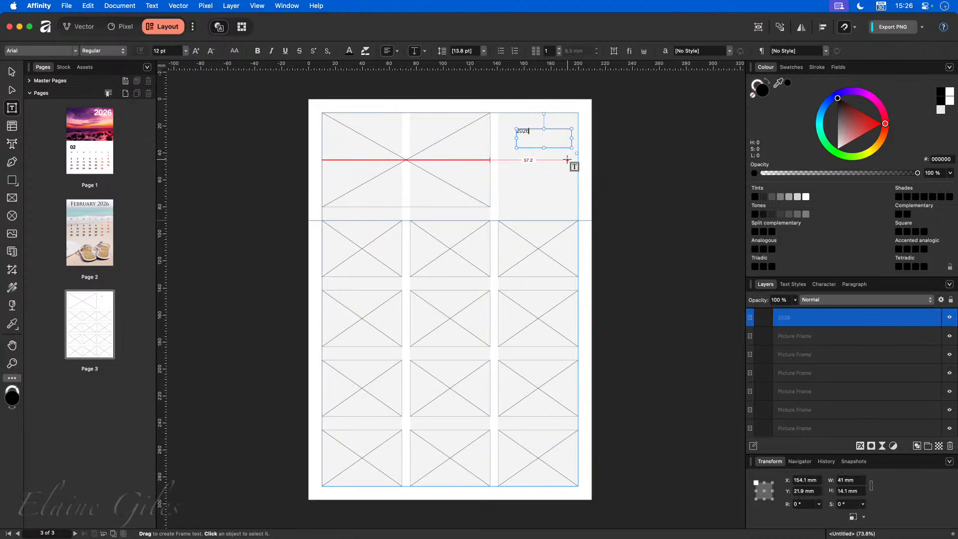
click(75, 51)
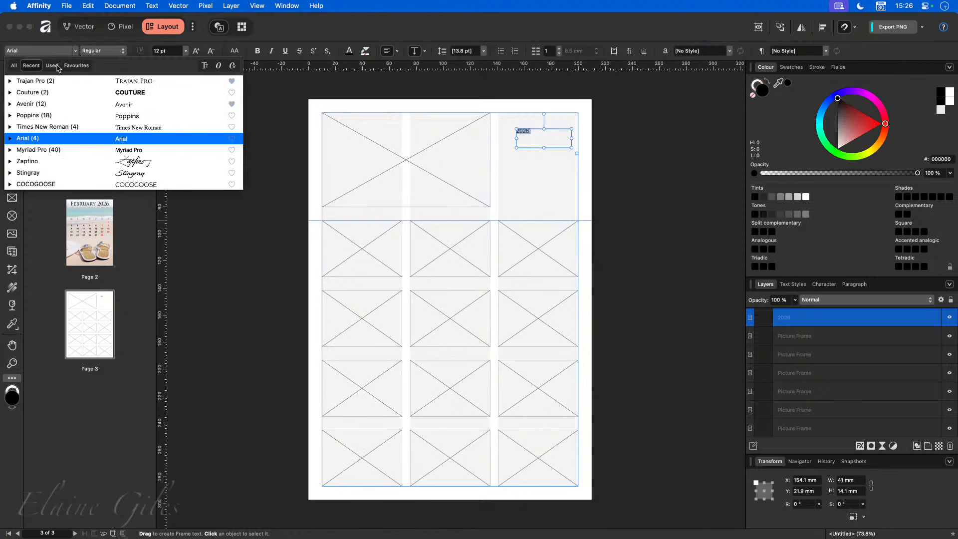
click(78, 89)
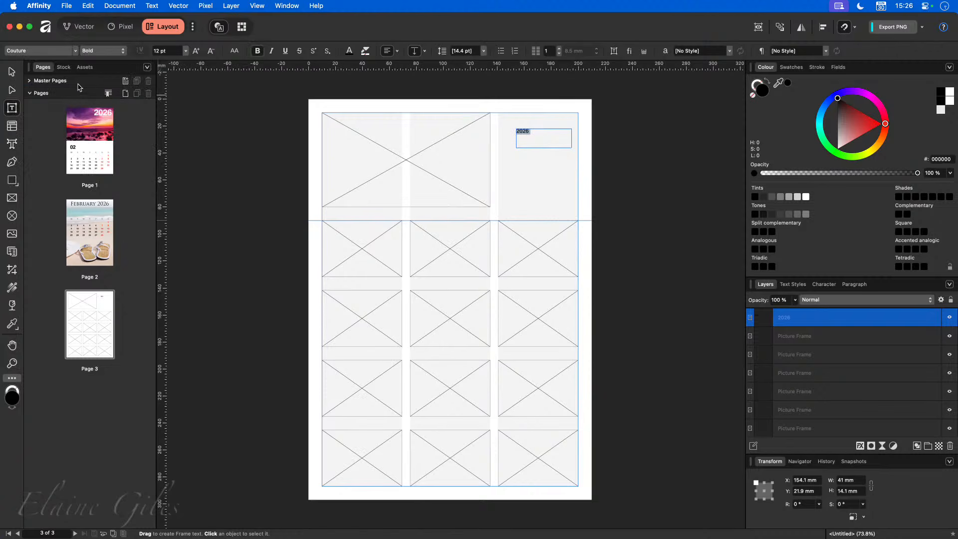
click(196, 51)
click(197, 51)
click(171, 51)
text(3)
text(0)
key(Return)
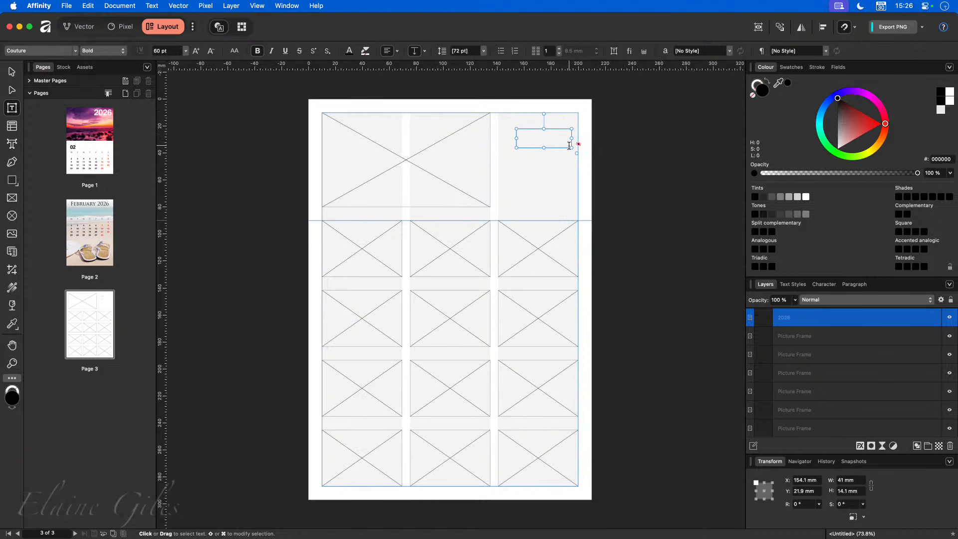
- Move the title frame to the top-right corner, stretch it to 70 mm tall, and narrow it to 13.8 mm
drag(571, 148, 619, 171)
click(11, 70)
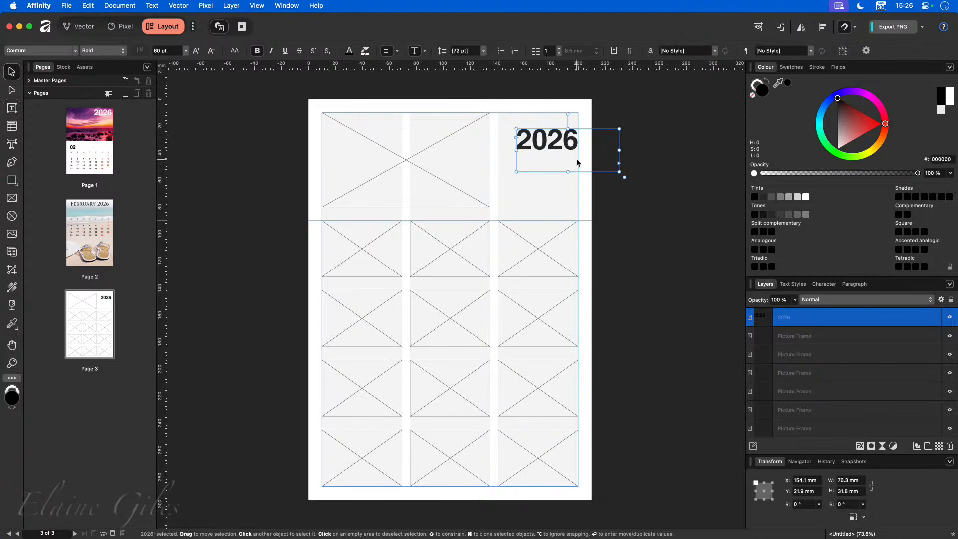
drag(574, 160, 555, 144)
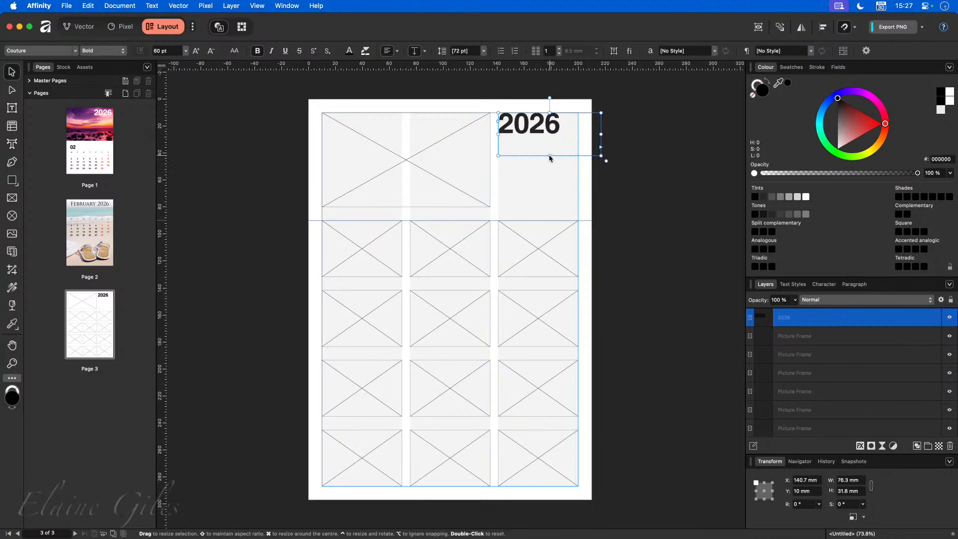
drag(549, 156, 551, 207)
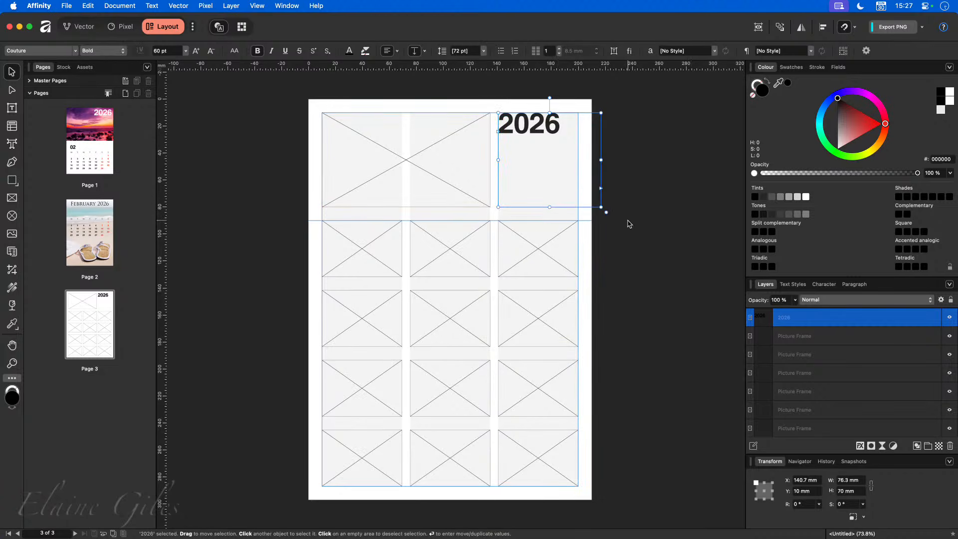
drag(600, 159, 517, 168)
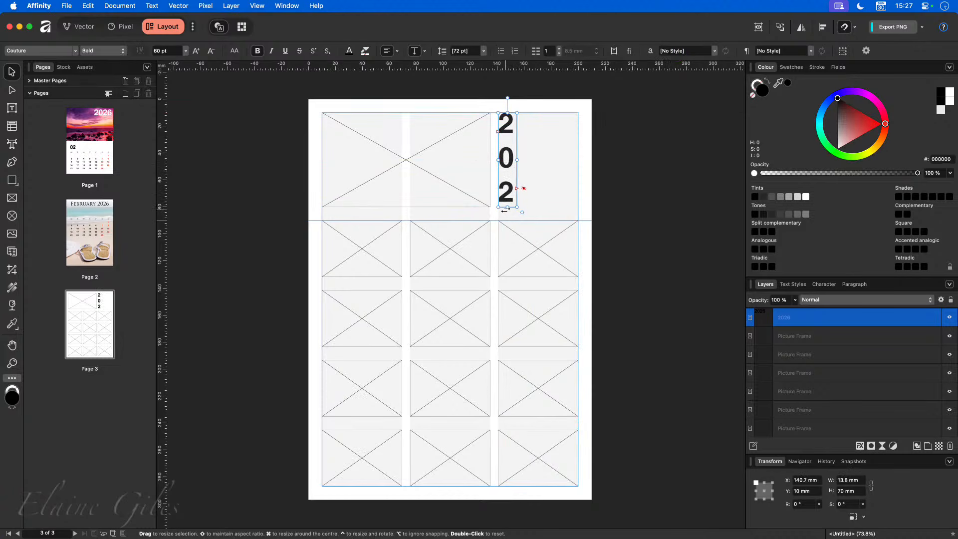
- Select all the 2026 text and switch its line spacing to an exact value
double_click(508, 179)
key(super+a)
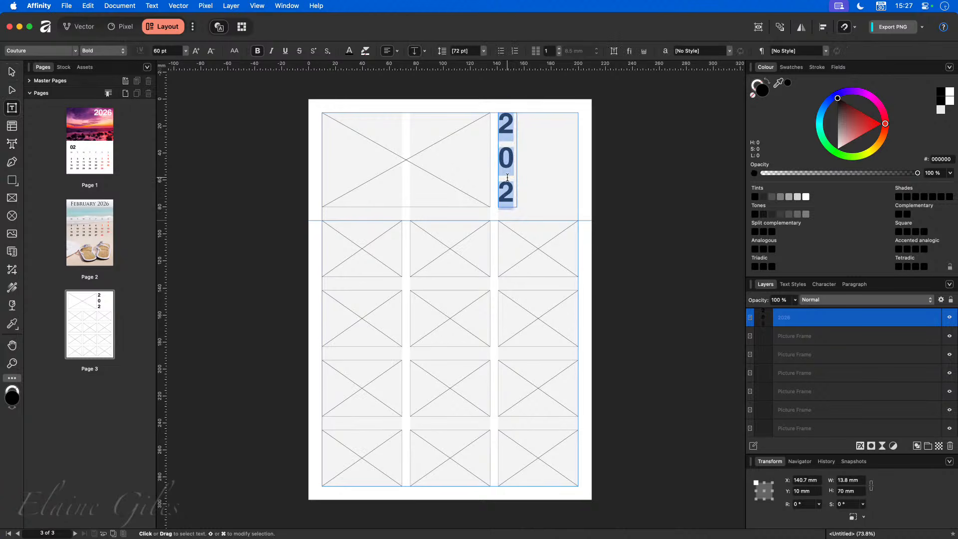
click(472, 50)
click(483, 51)
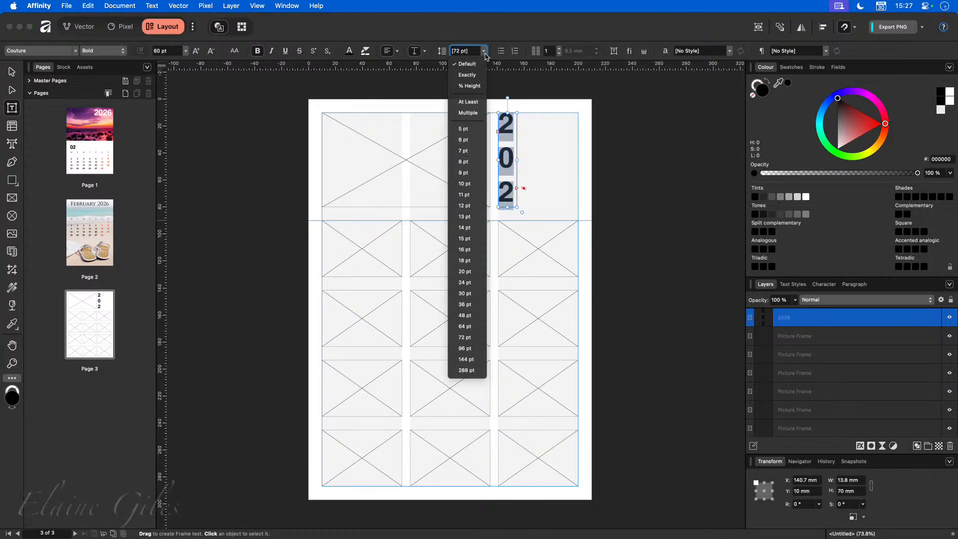
click(476, 78)
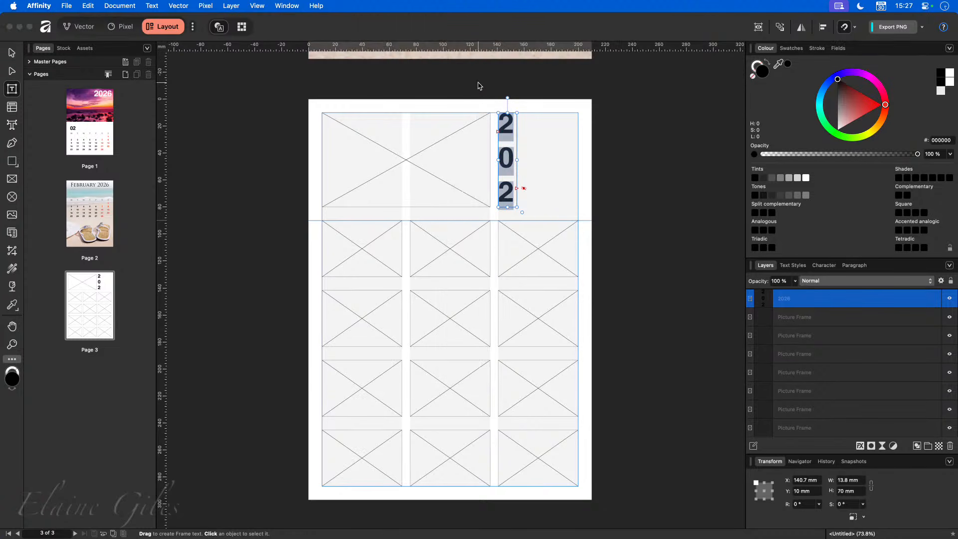
scroll(483, 105, up, 5)
scroll(483, 104, down, 5)
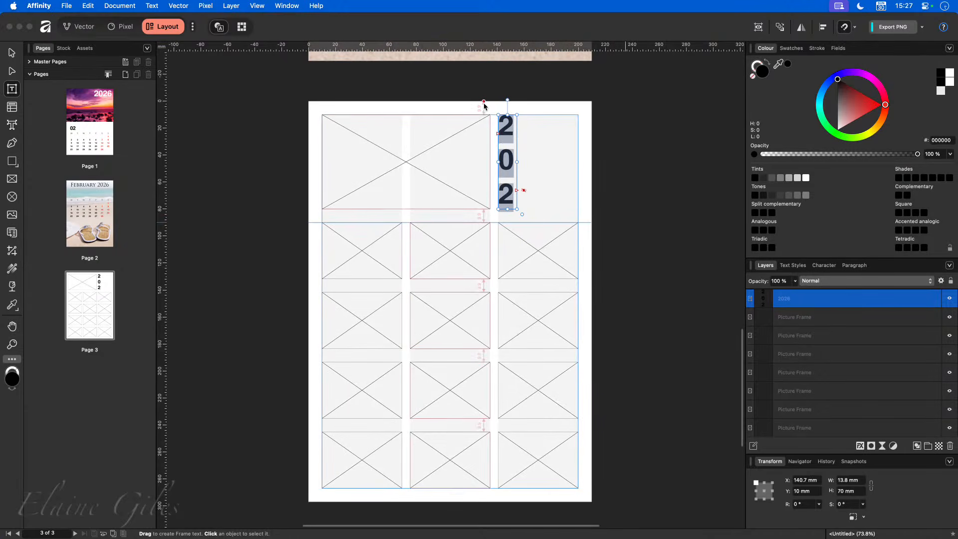
click(666, 115)
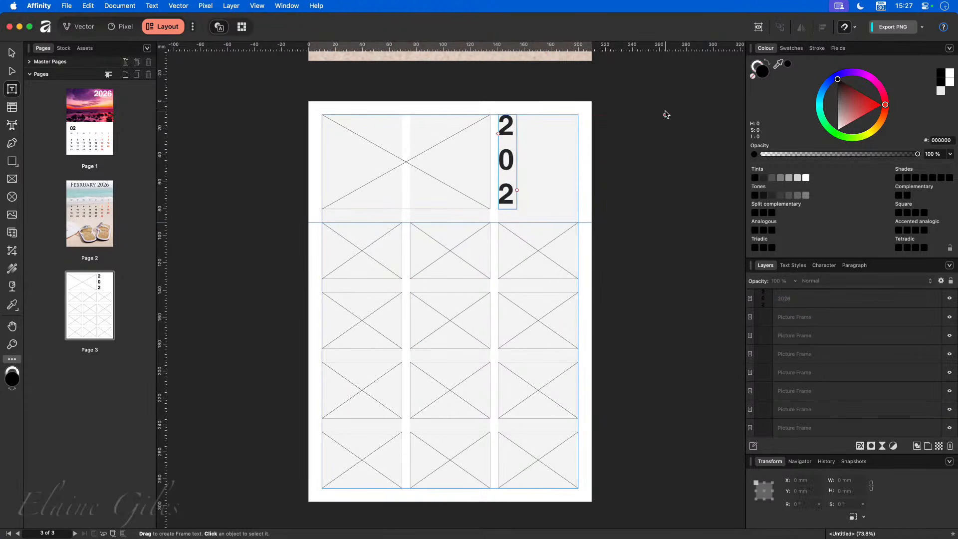
- Dock the context toolbar permanently through the display options
key(v)
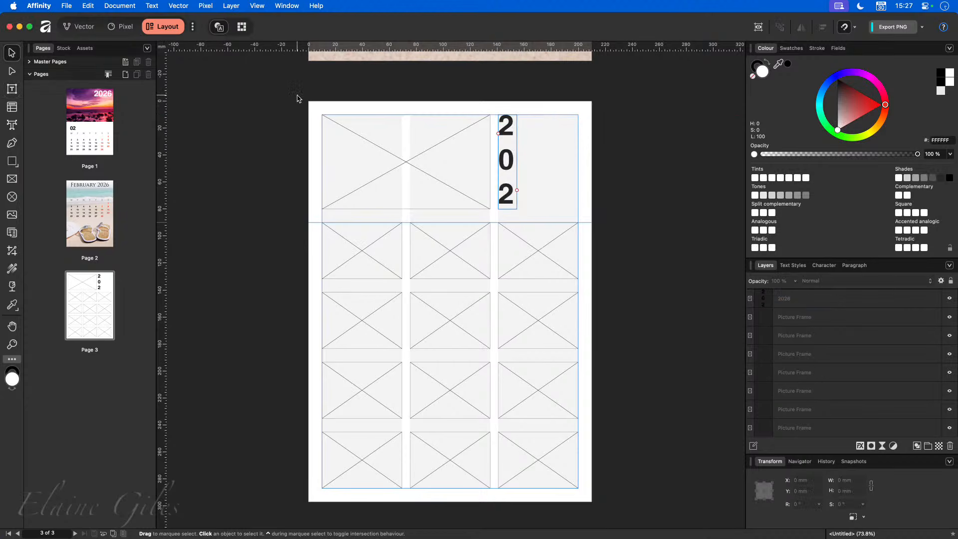
scroll(383, 91, up, 3)
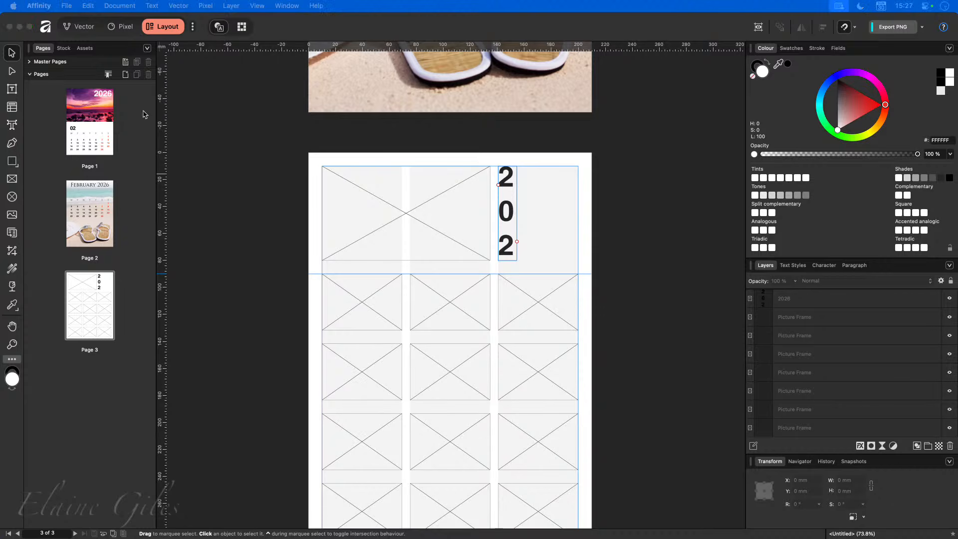
click(690, 159)
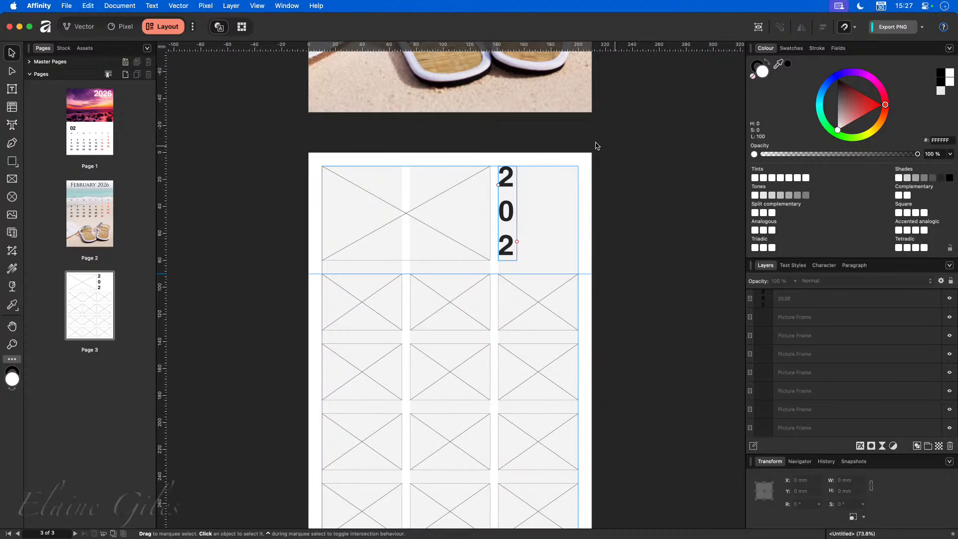
click(258, 5)
mouse_move(287, 60)
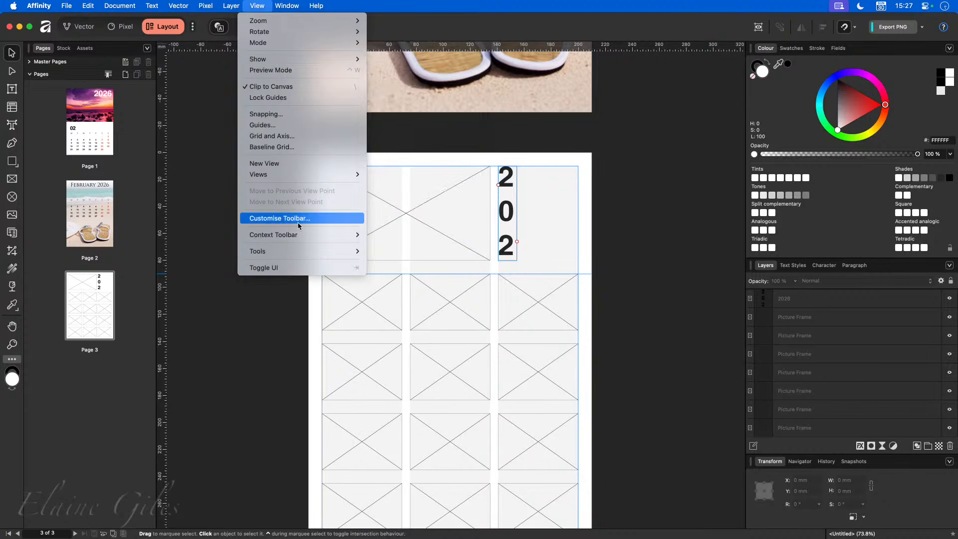
mouse_move(349, 235)
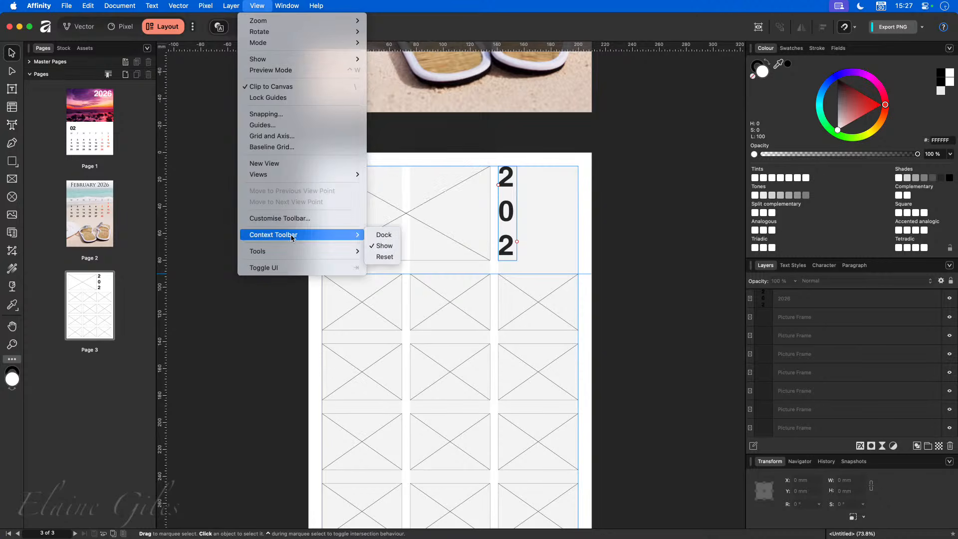
click(388, 237)
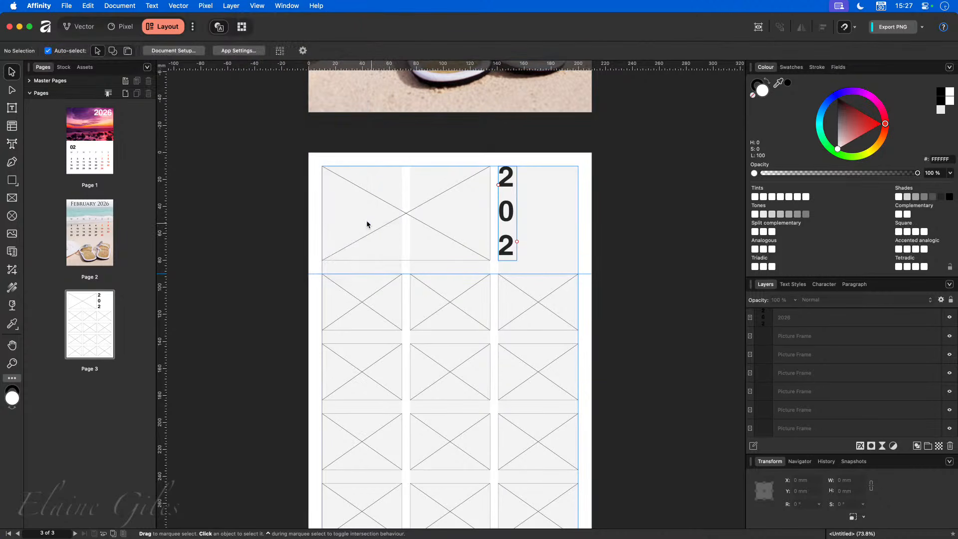
- Reduce the vertical title's line spacing, trying 28 % and then 90 %
click(510, 192)
click(464, 50)
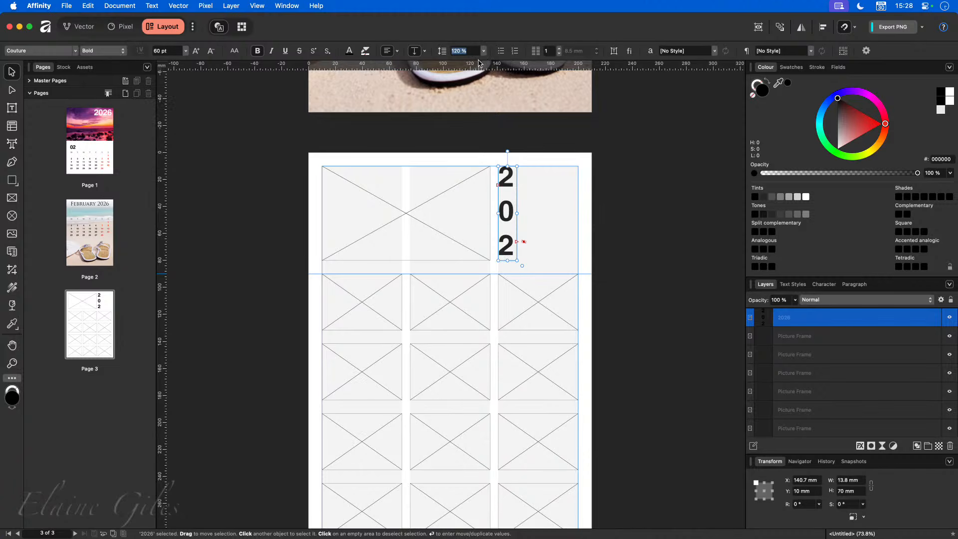
text(2)
text(8)
key(Return)
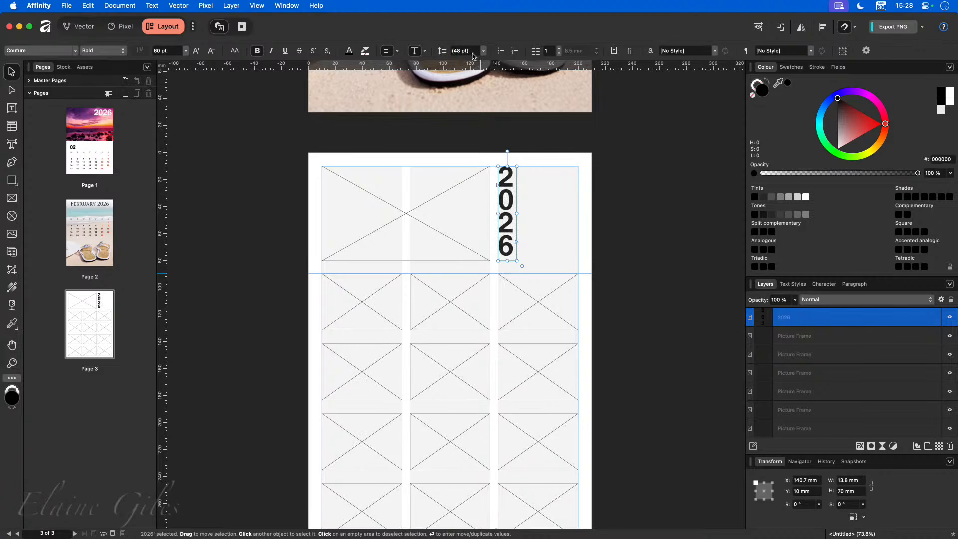
click(472, 51)
text(90)
key(Return)
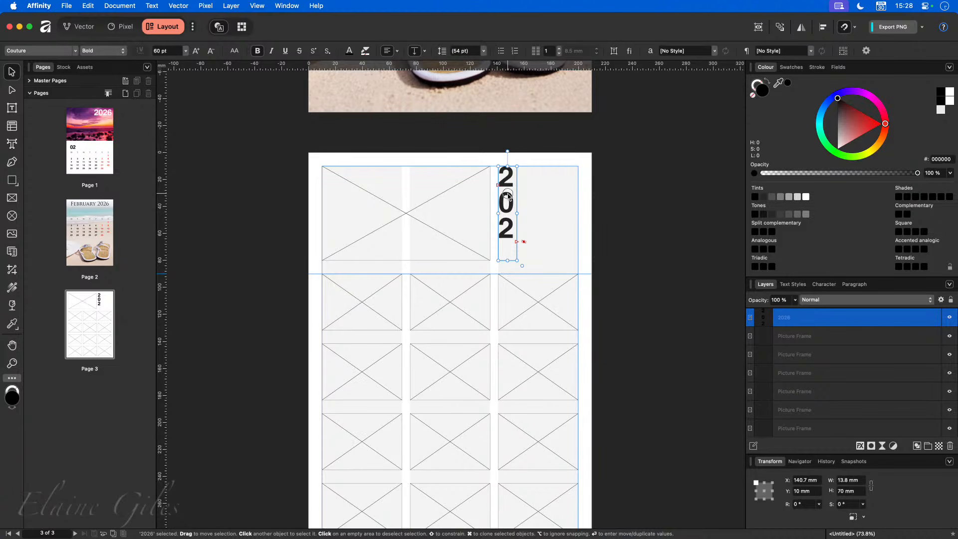
- Move the title to the right margin and tighten leading to 86 % so all four digits fit
drag(509, 198, 570, 198)
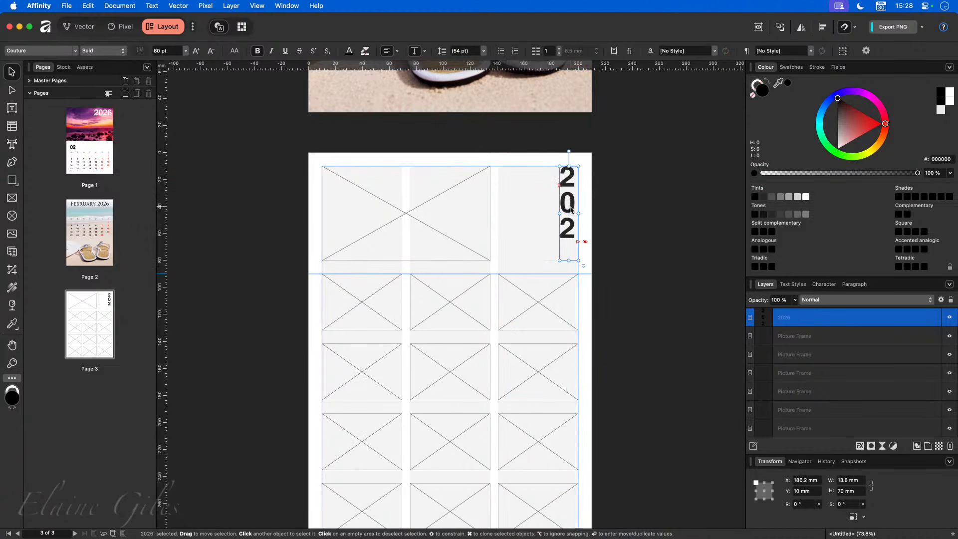
click(469, 50)
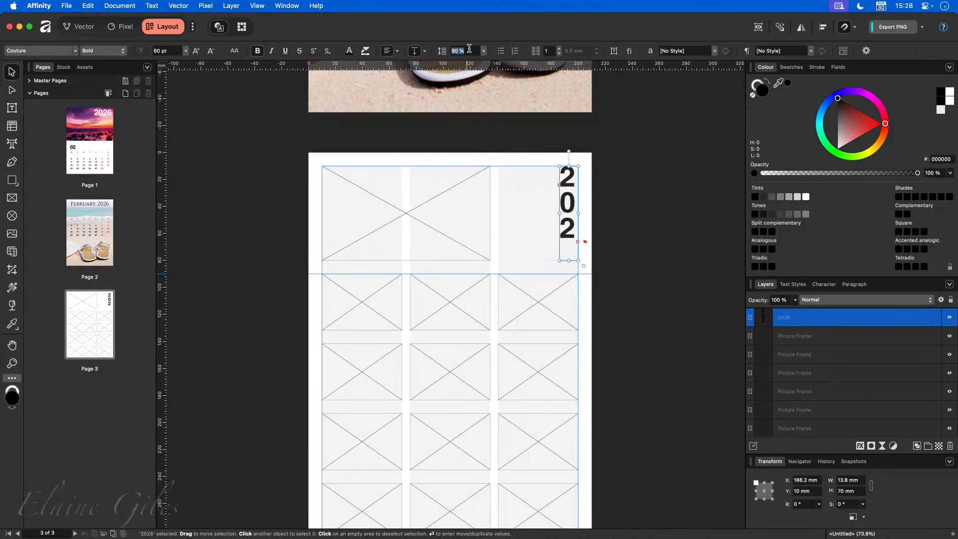
text(88)
key(Return)
click(468, 50)
text(86)
key(Return)
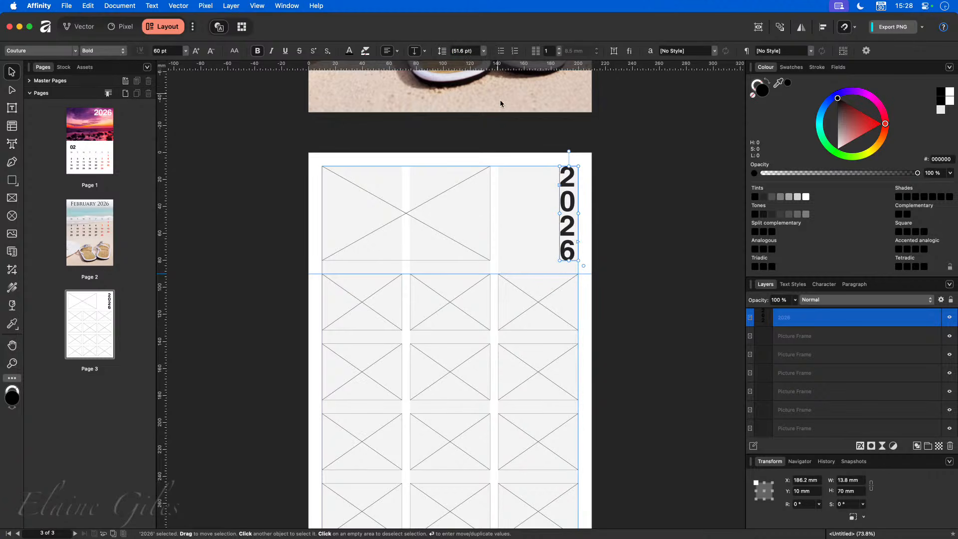
- Centre the 2026 text within its frame and show the column guides overlay
click(622, 238)
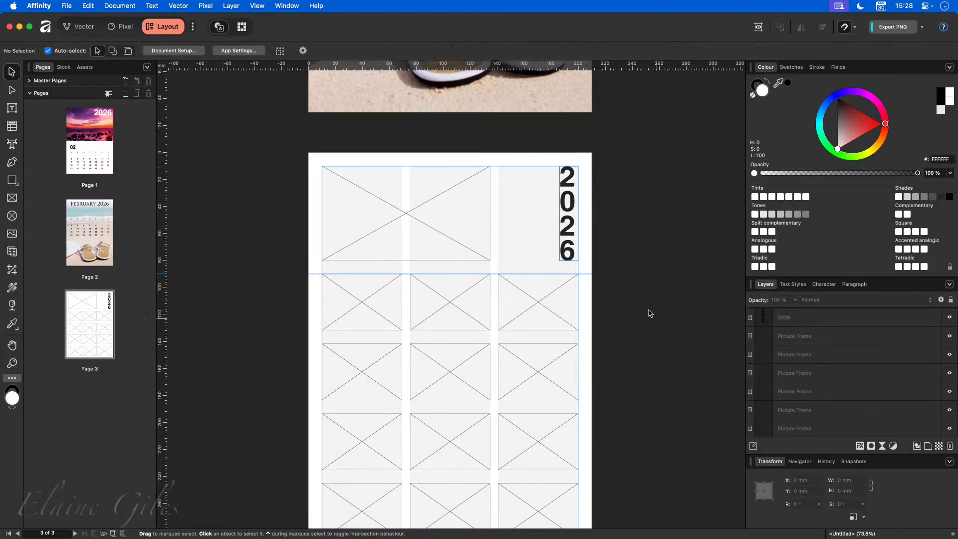
click(570, 208)
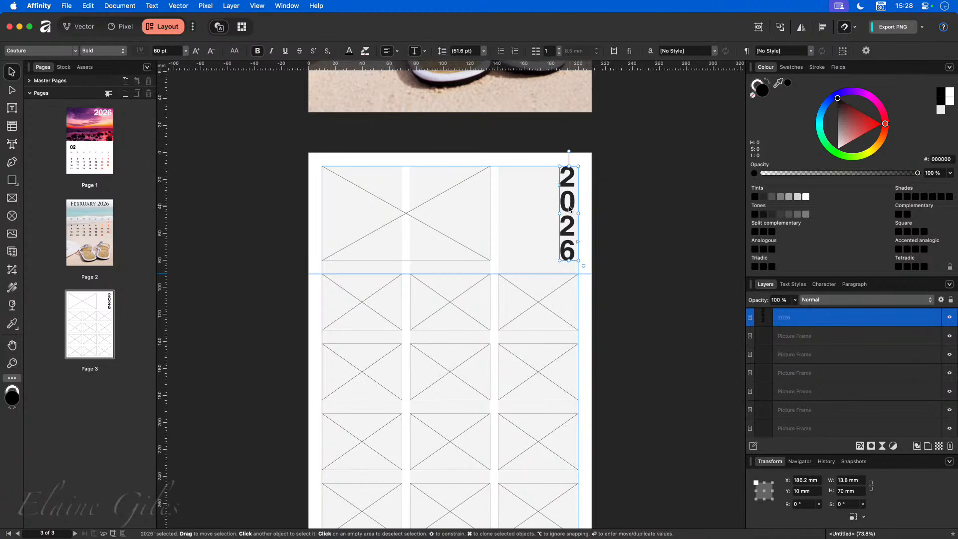
click(387, 51)
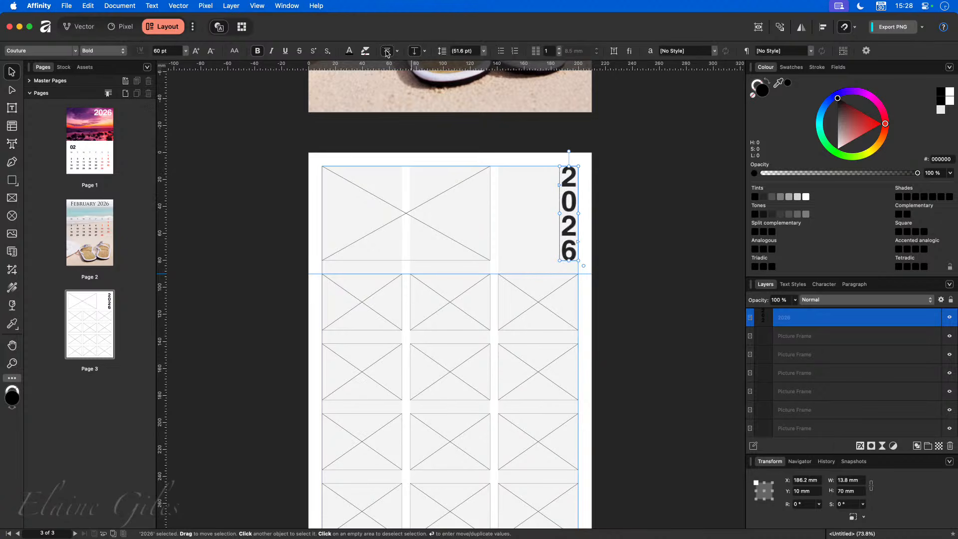
click(625, 288)
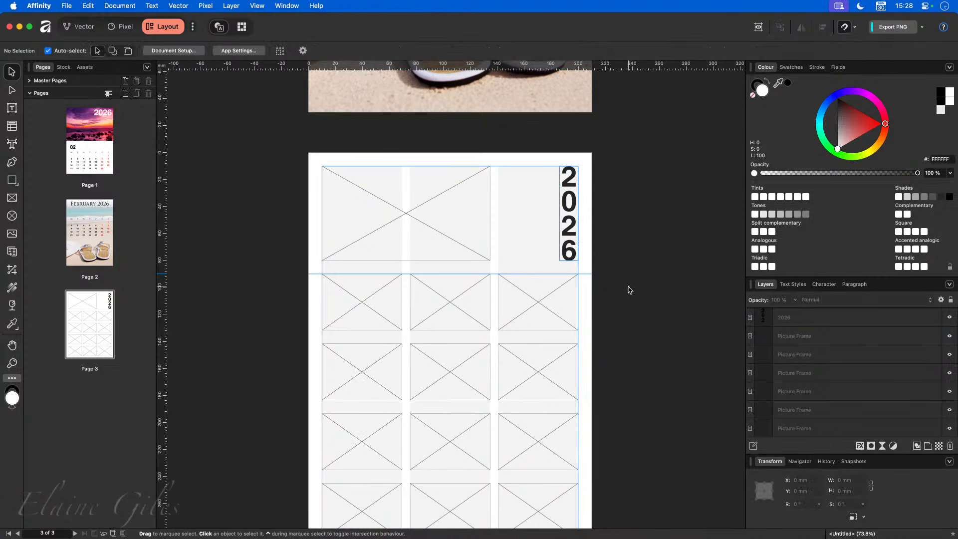
scroll(628, 294, down, 3)
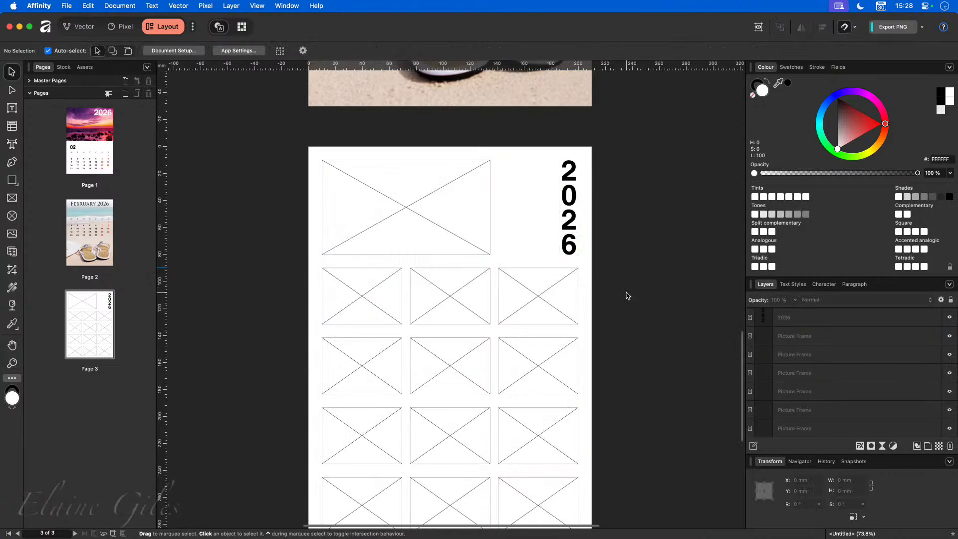
key(super+semicolon)
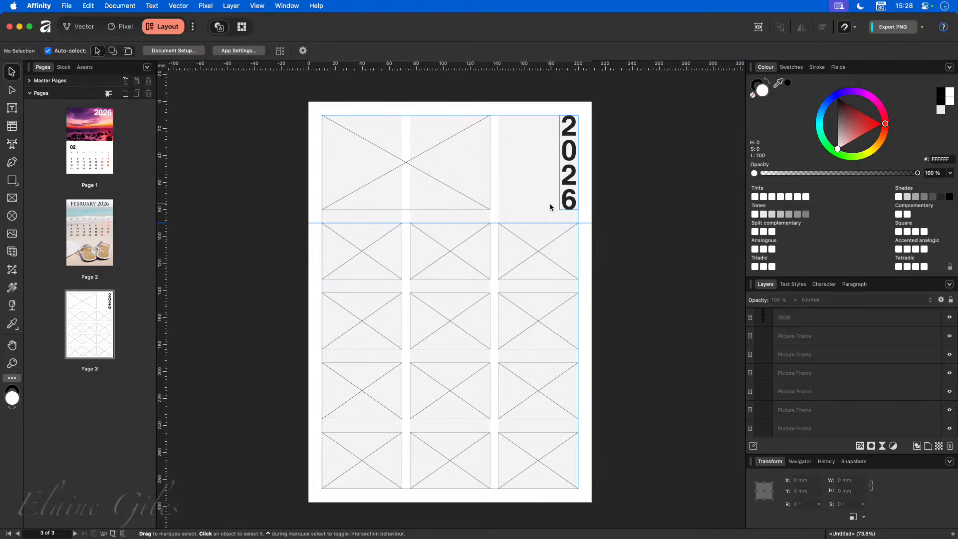
- Drag the Pixabay beach huts stock photo into the wide top-left picture frame
click(393, 149)
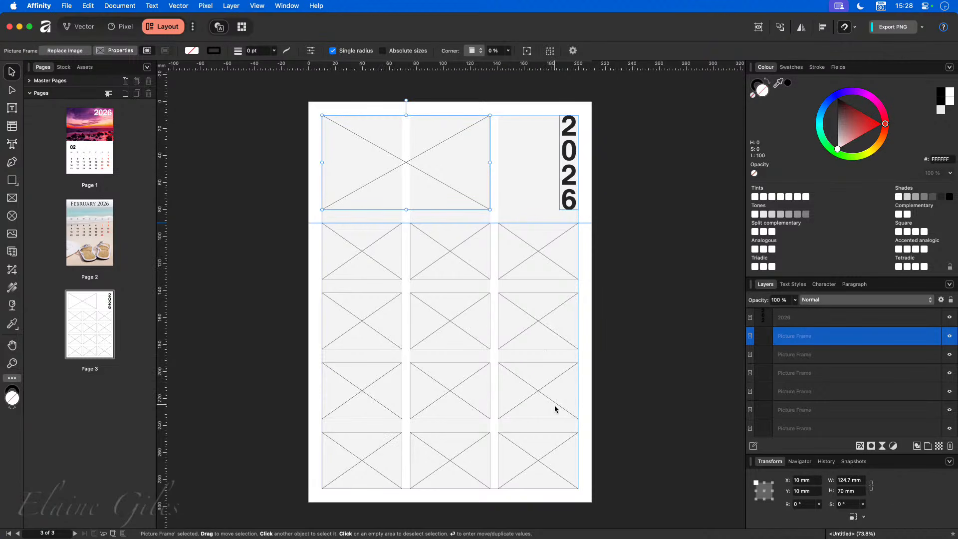
click(593, 260)
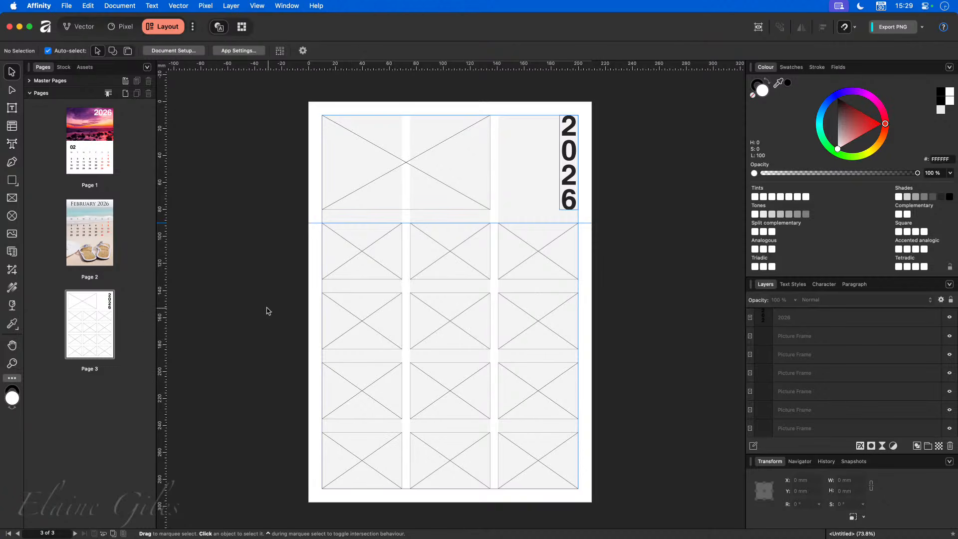
click(64, 68)
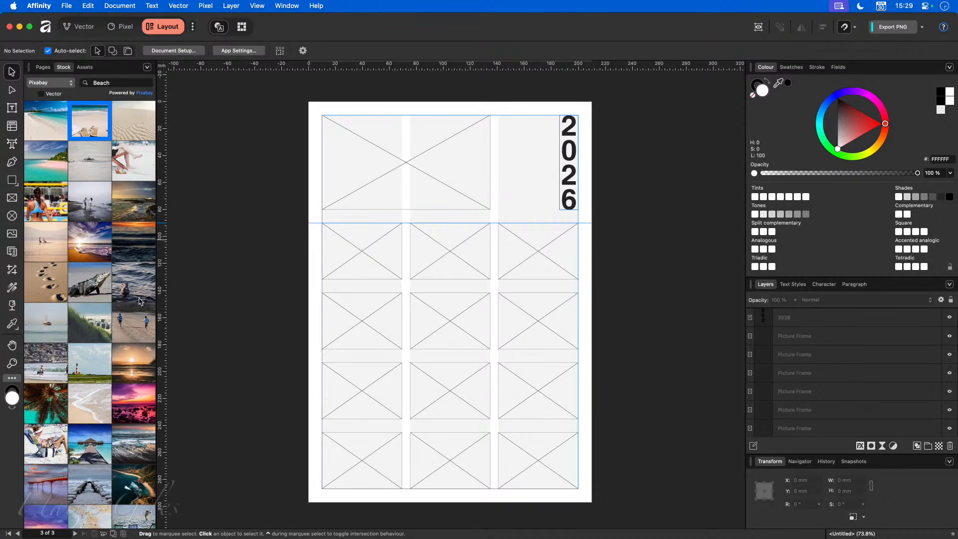
scroll(139, 301, down, 10)
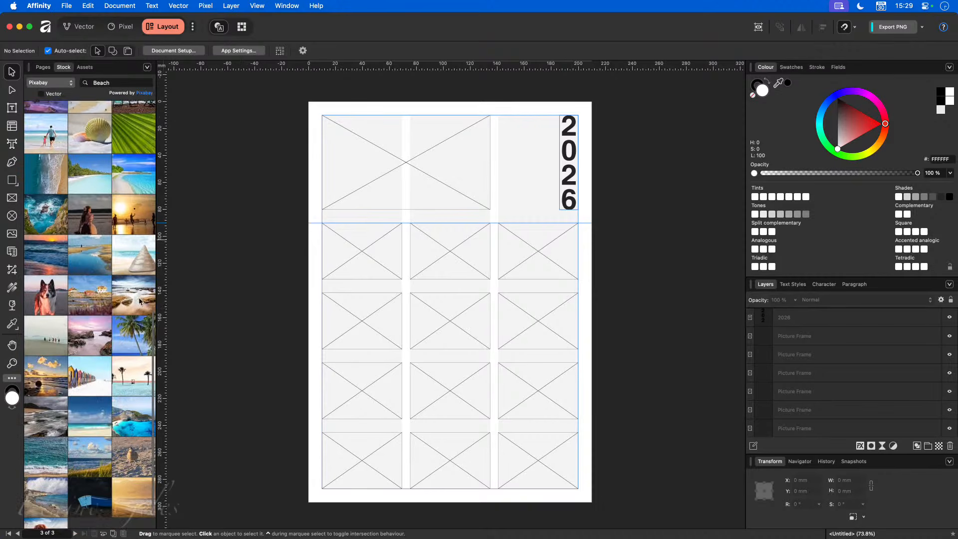
scroll(139, 301, down, 10)
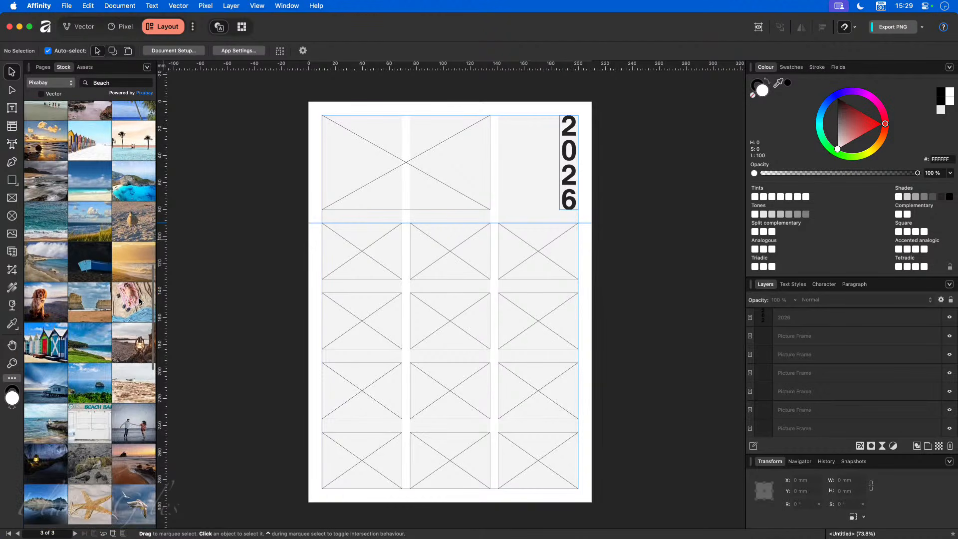
drag(44, 337, 414, 164)
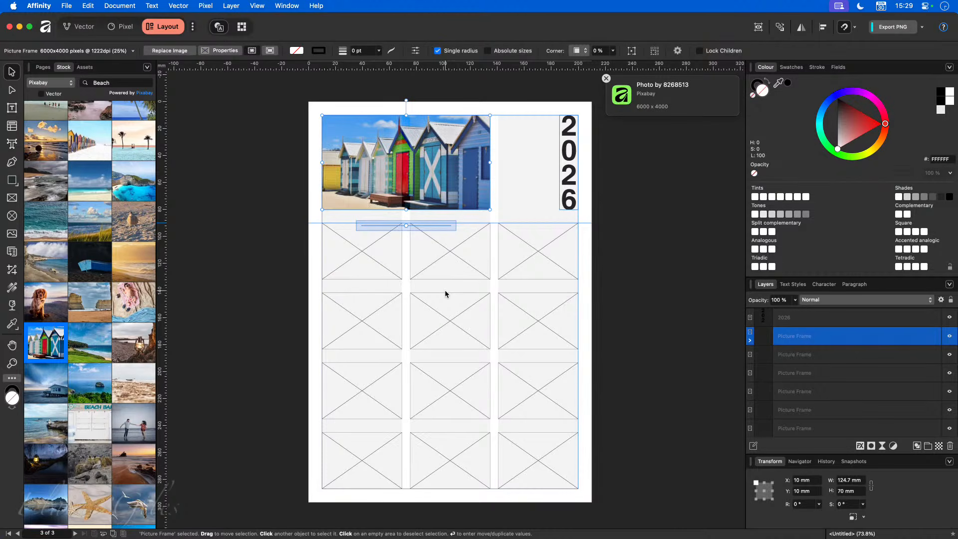
click(514, 197)
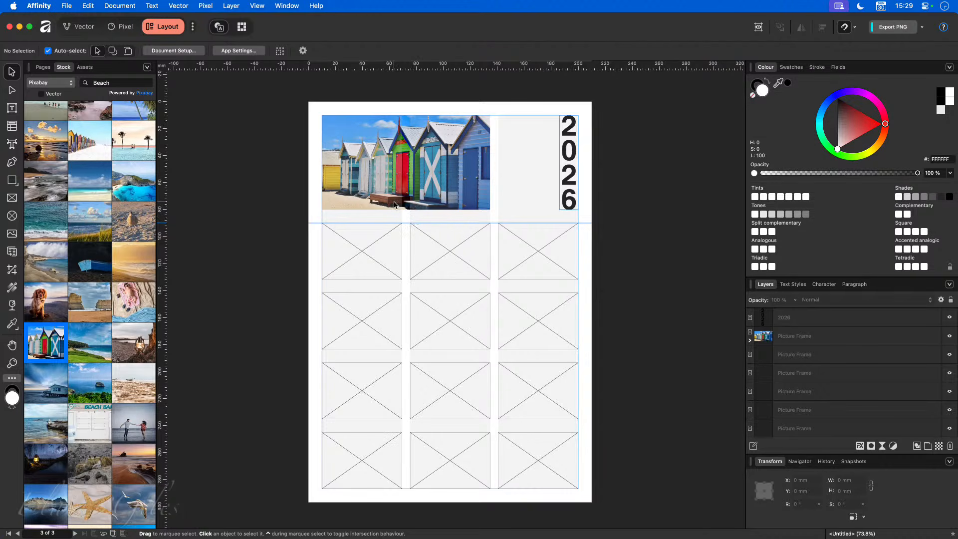
click(409, 183)
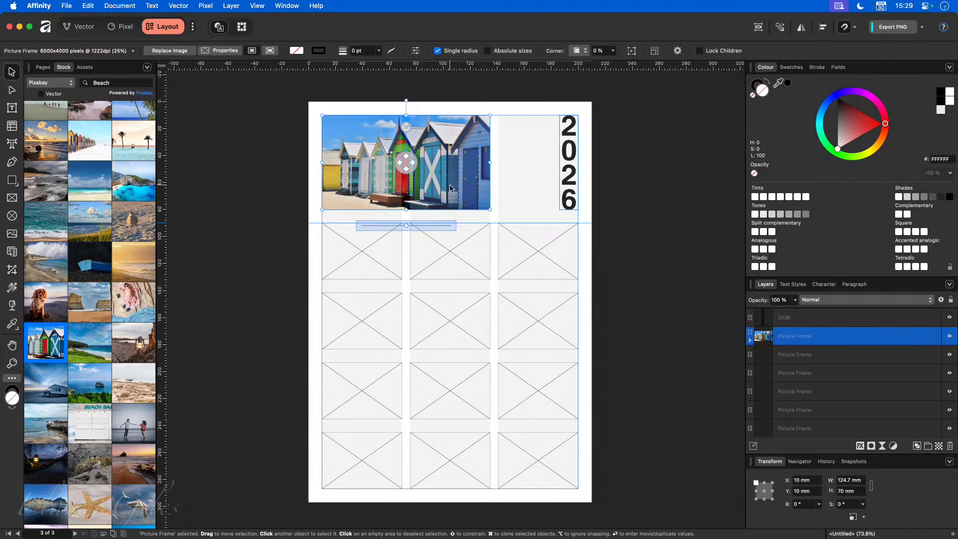
click(801, 29)
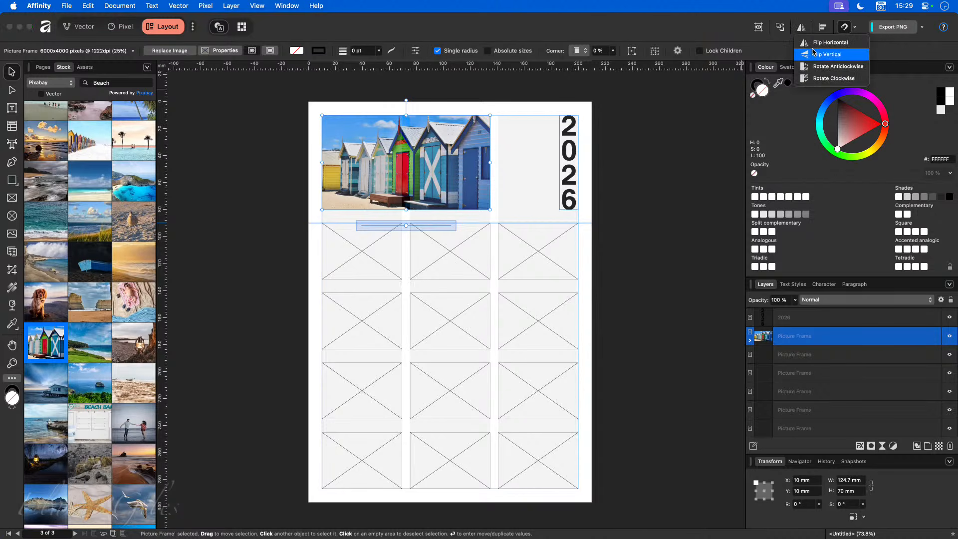
click(815, 43)
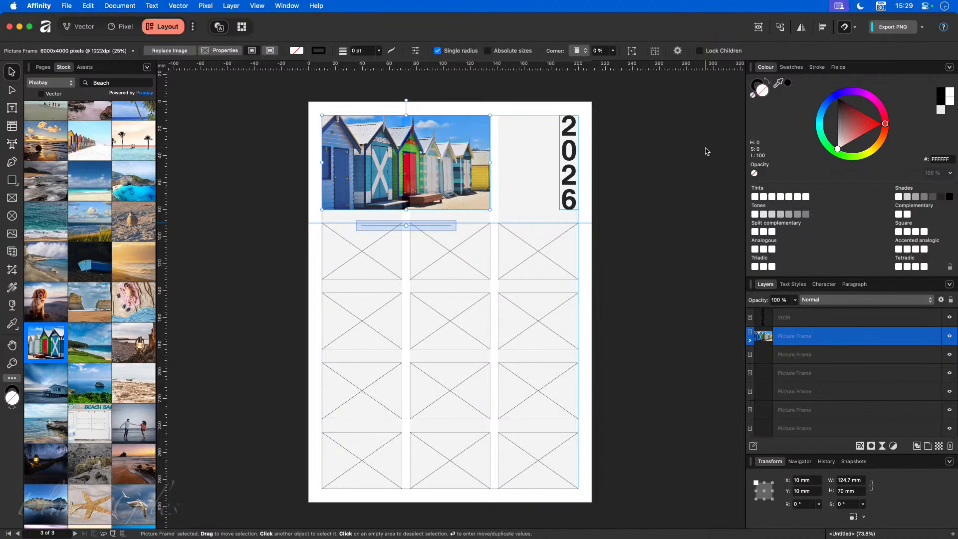
mouse_move(385, 136)
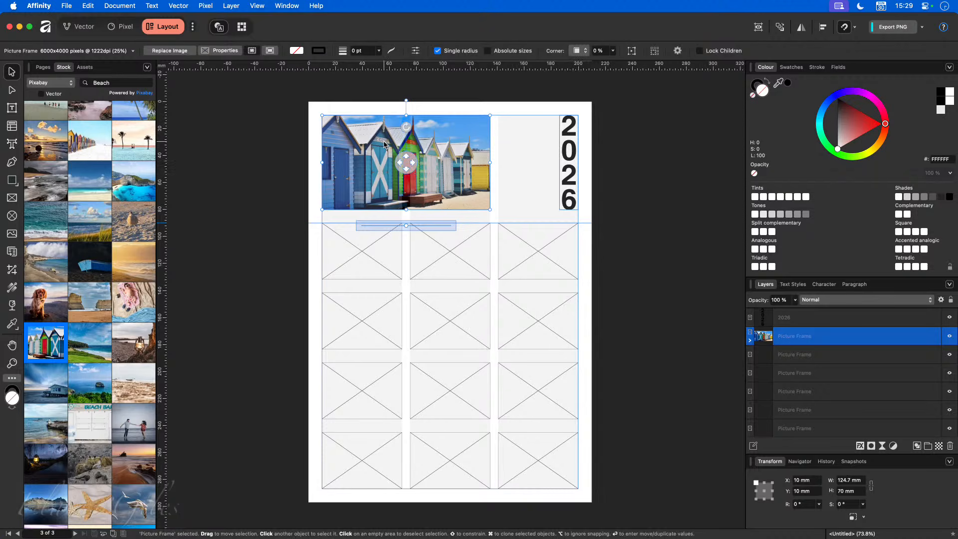
click(643, 203)
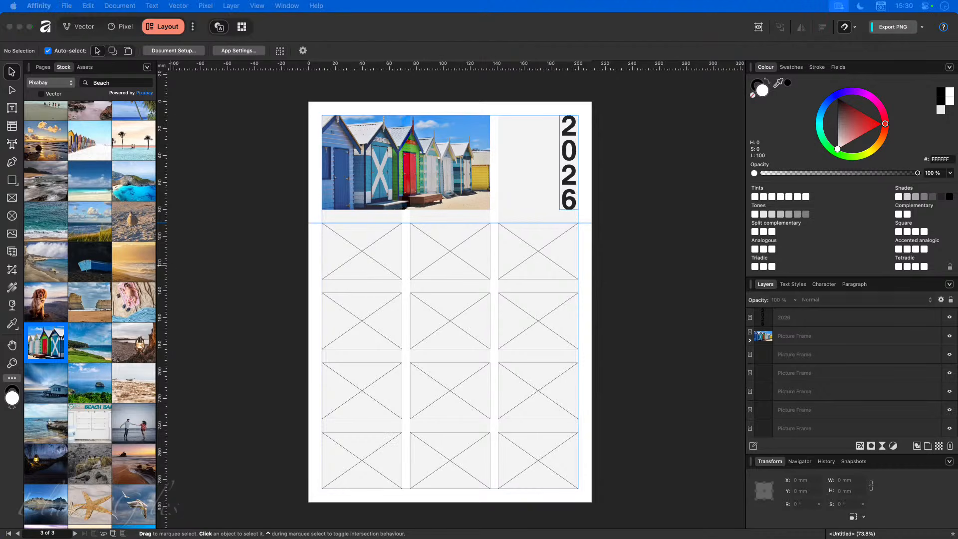
click(225, 166)
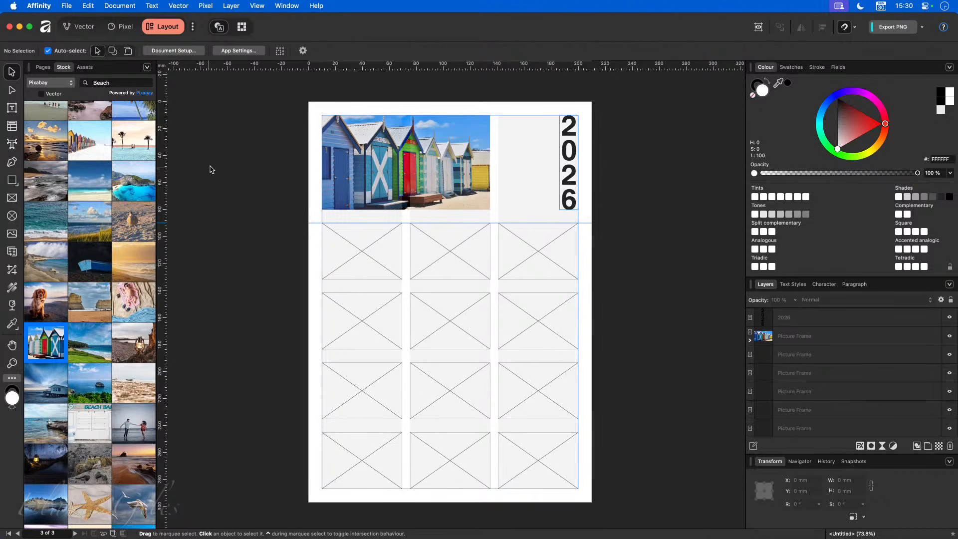
- Place all twelve 2026 Calendar PNGs from the Calendars folder, sorted by name January to December
click(66, 6)
click(92, 207)
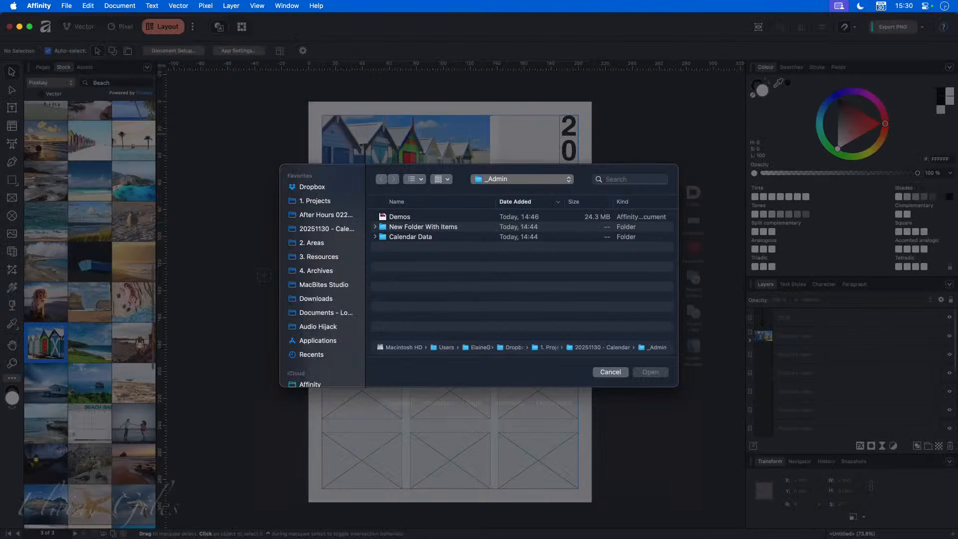
click(331, 229)
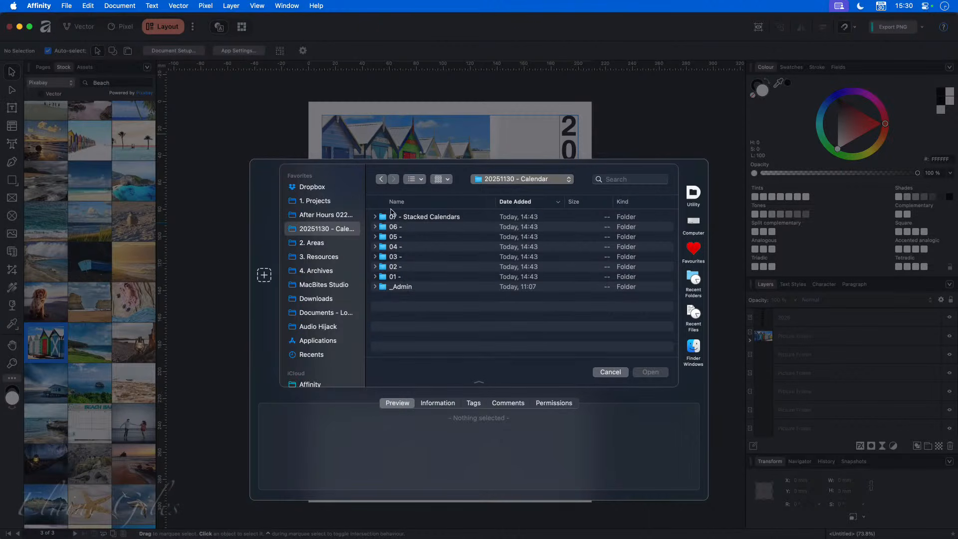
click(385, 181)
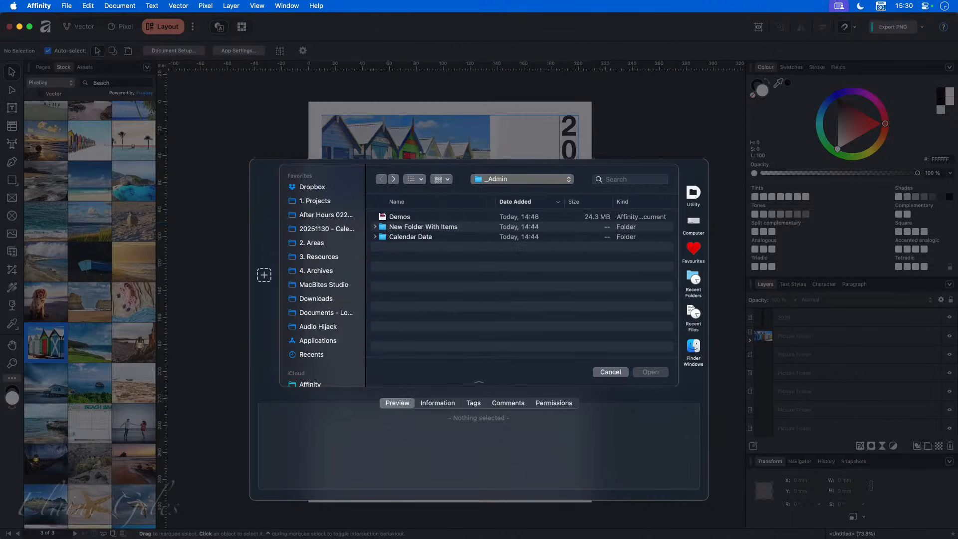
key(cmd+bracketright)
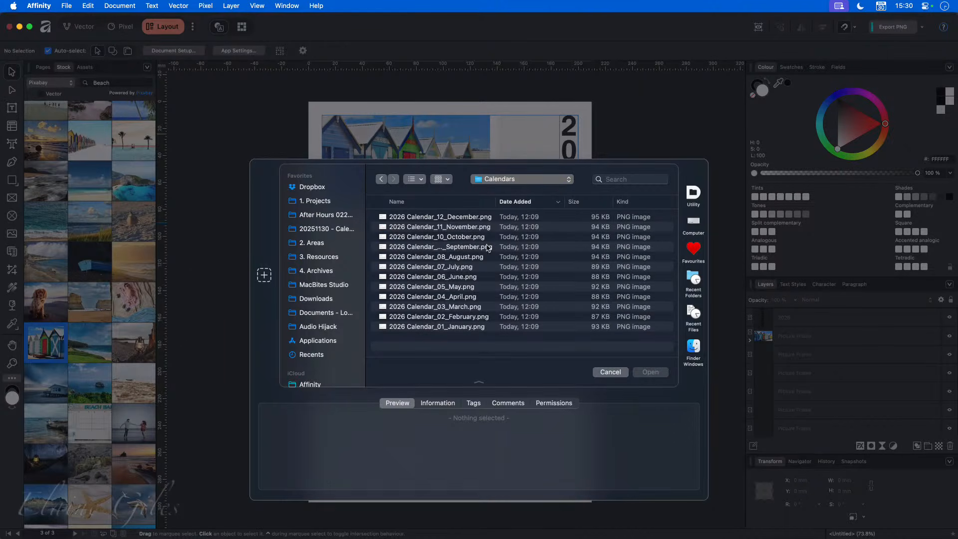
click(465, 202)
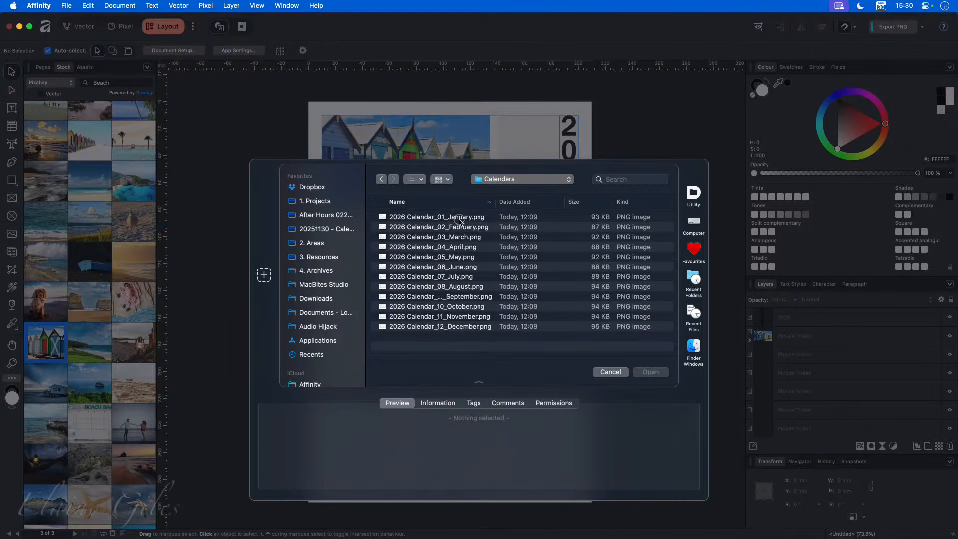
click(459, 216)
shift+click(451, 326)
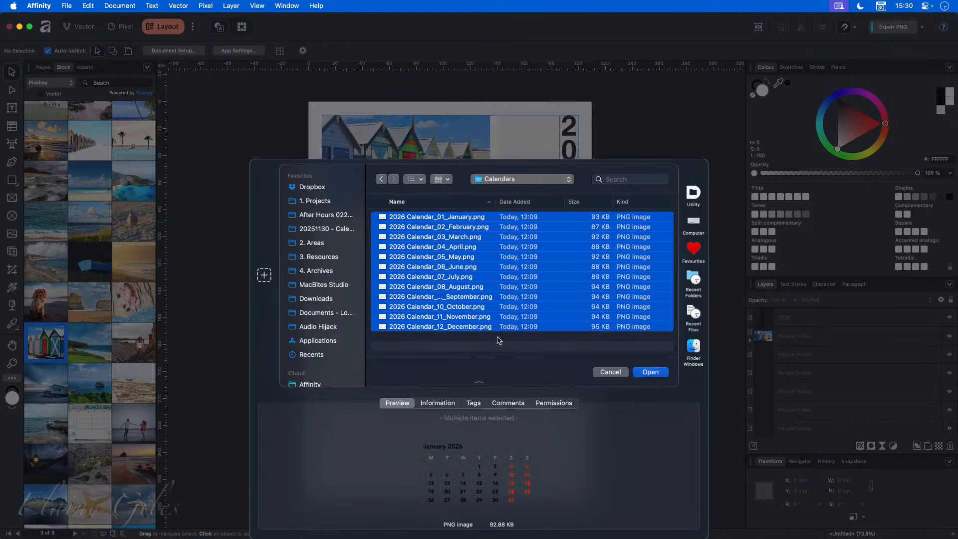
click(650, 372)
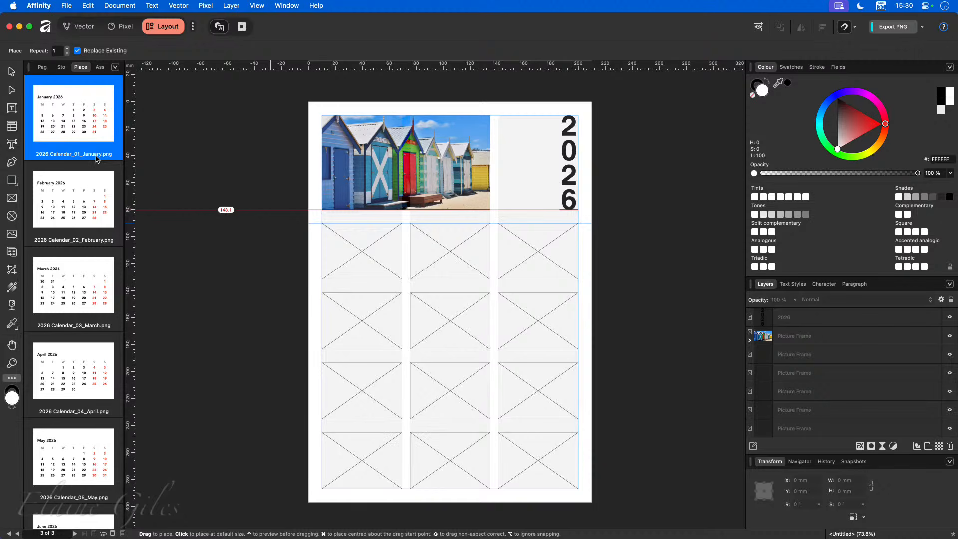
- Place the January, February and March calendars into the first row of grid frames
scroll(83, 227, down, 10)
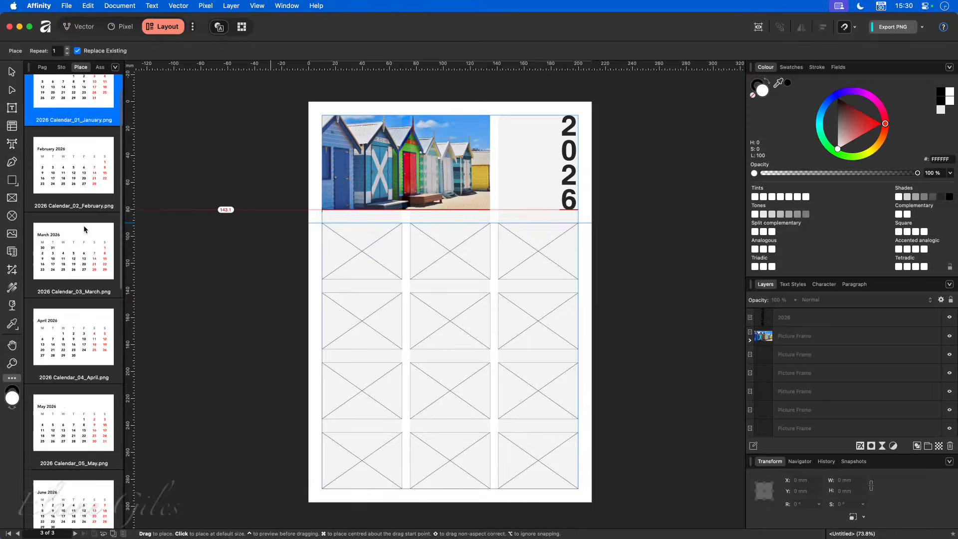
scroll(84, 229, up, 10)
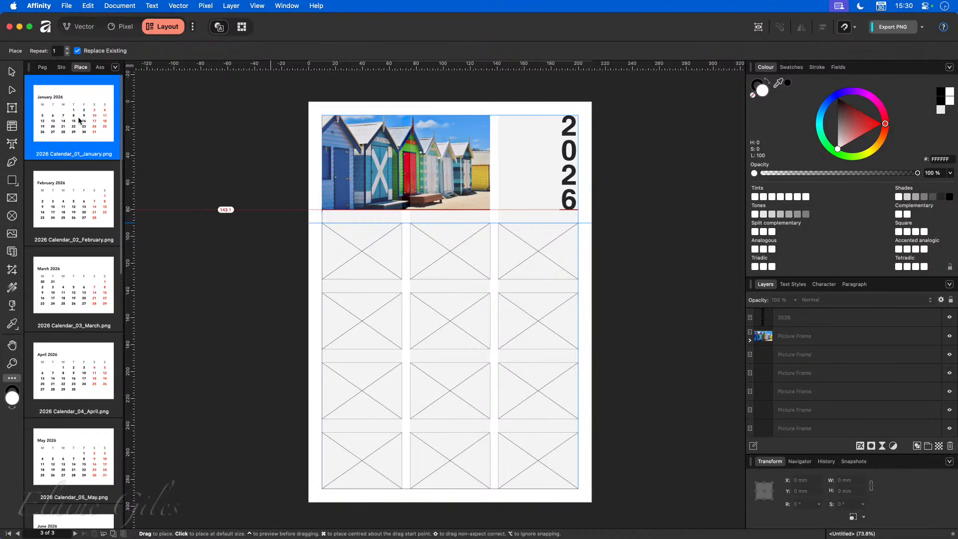
drag(79, 120, 354, 252)
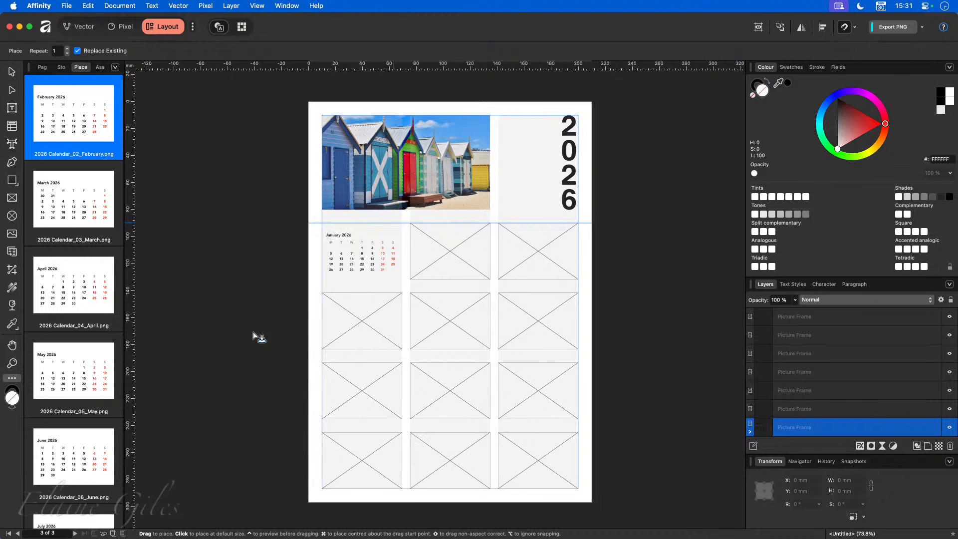
drag(87, 152, 359, 259)
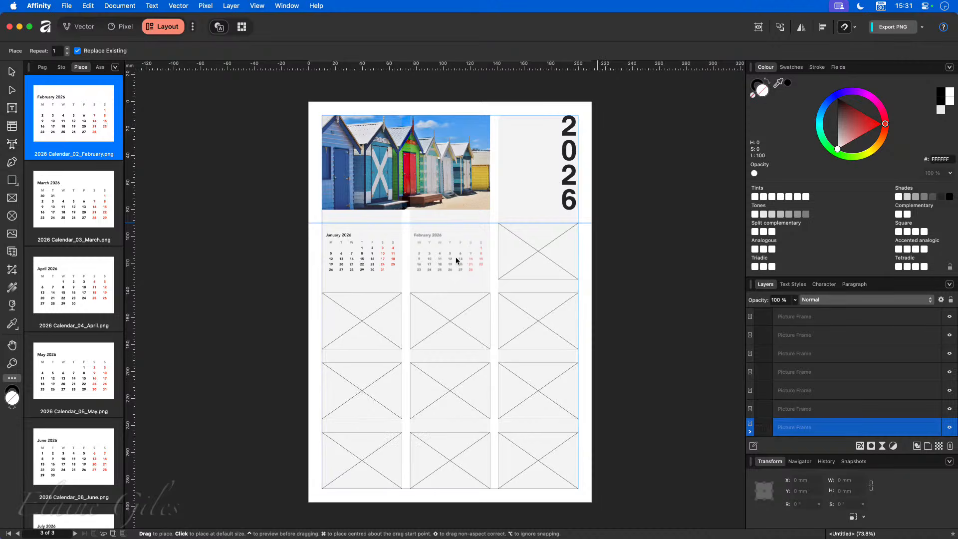
click(456, 262)
click(526, 266)
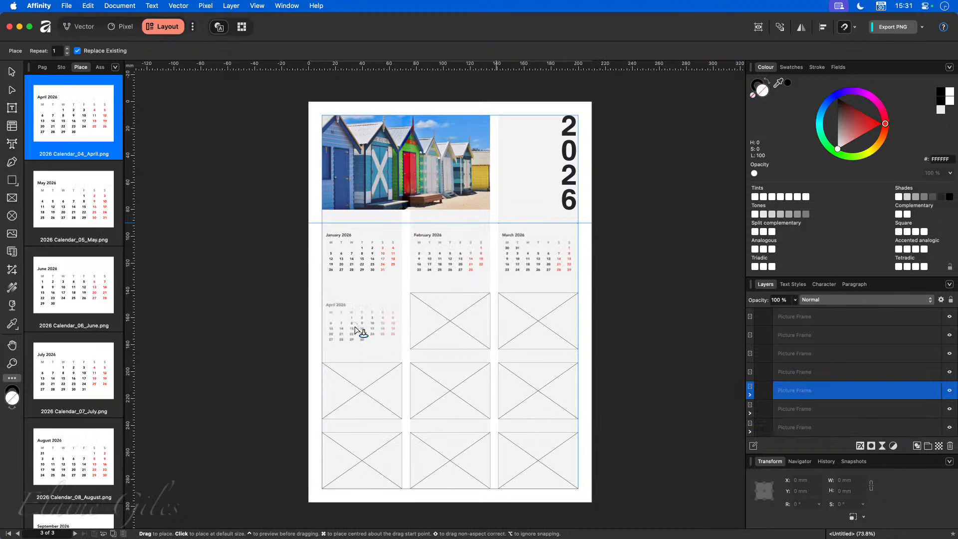
- Fill the remaining grid frames with April through December in order, then deselect
click(361, 332)
click(454, 323)
click(533, 328)
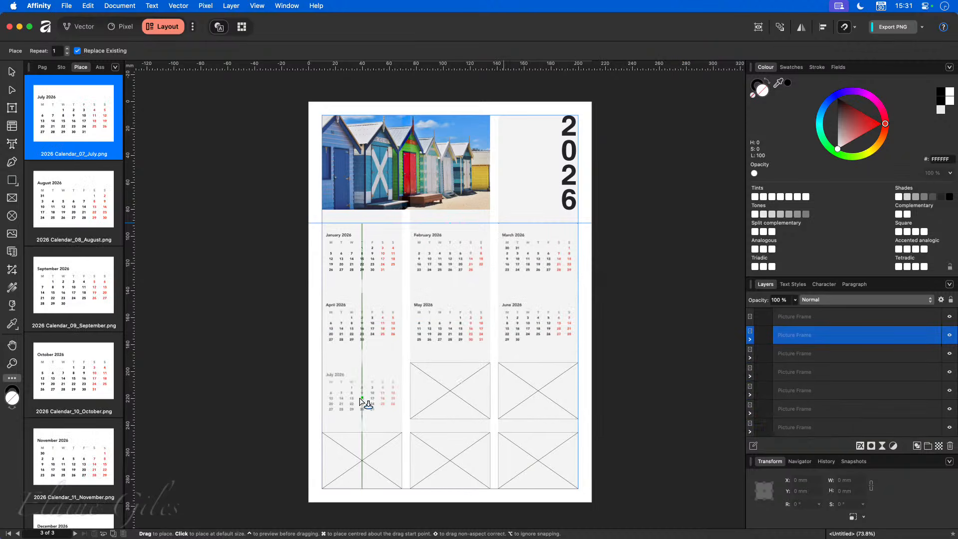
click(368, 399)
click(441, 393)
click(534, 391)
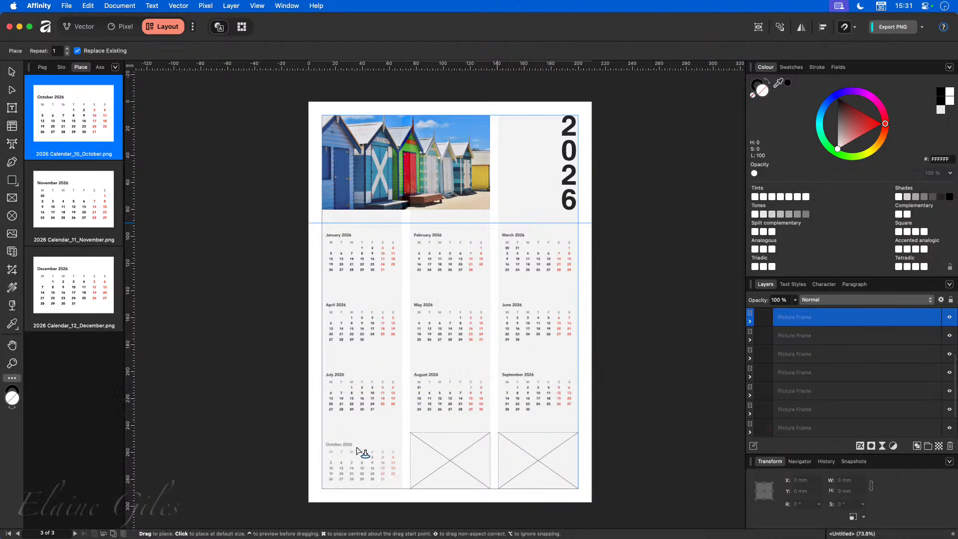
click(364, 454)
click(438, 452)
click(528, 455)
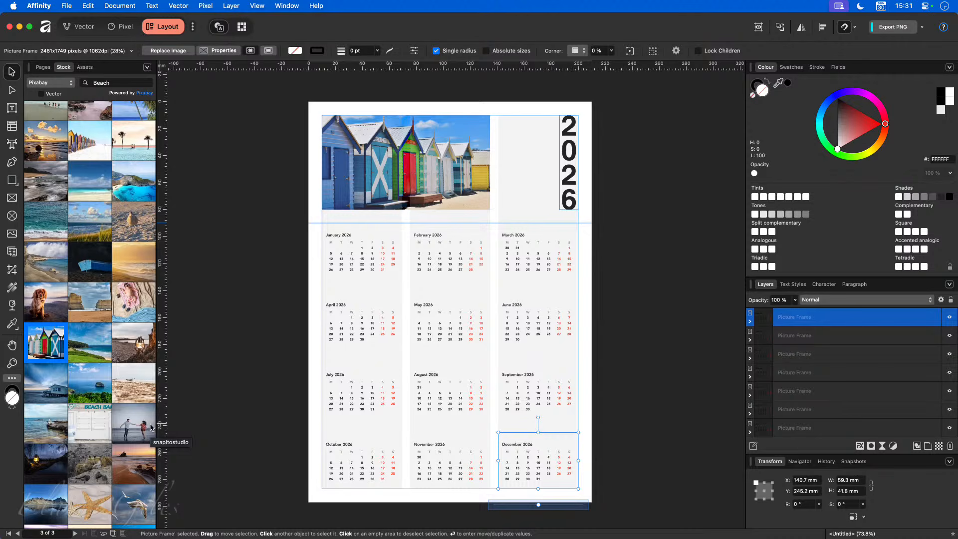
click(198, 405)
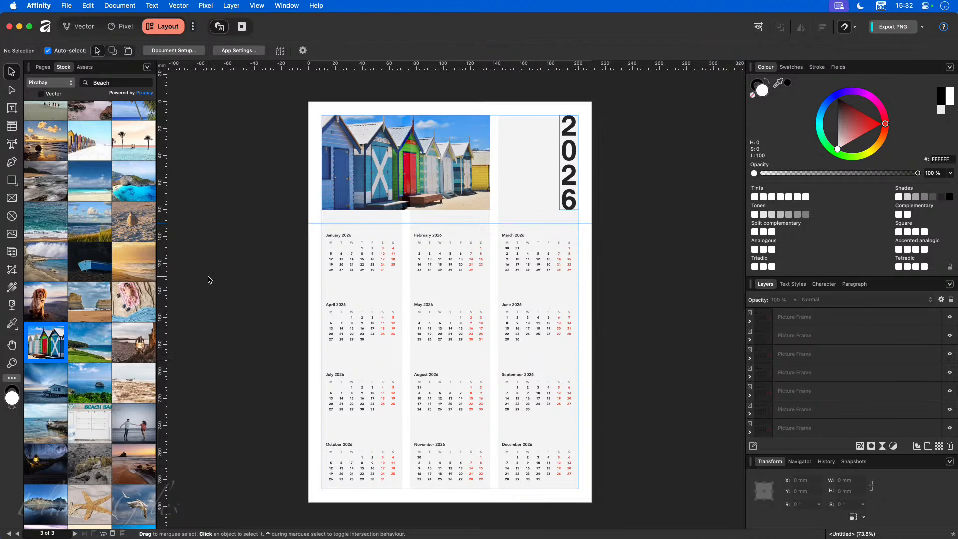
- Duplicate page 3 into a new page 4, fit it in view and select its beach-hut photo
click(43, 68)
right_click(87, 318)
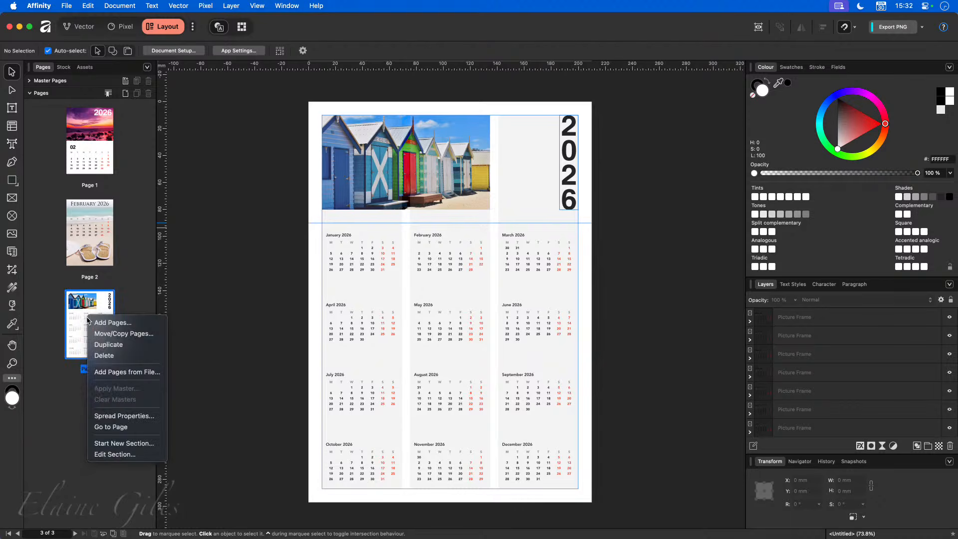
click(100, 344)
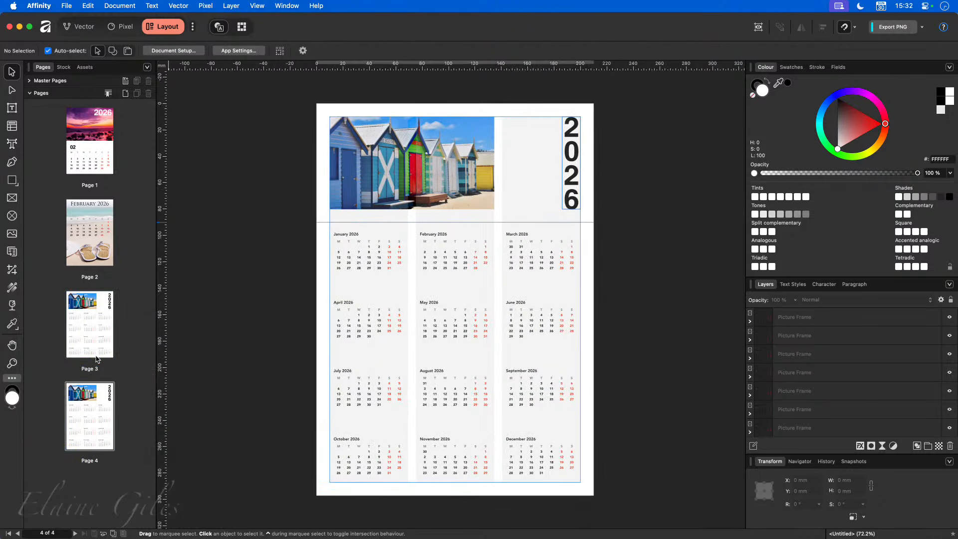
double_click(97, 410)
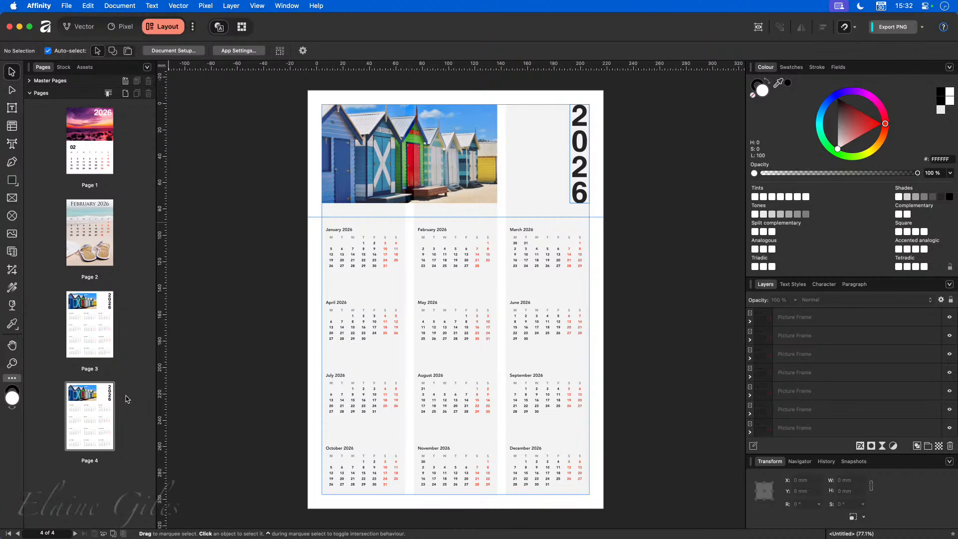
click(435, 168)
- Delete the beach-hut photo and reshape the 2026 frame so the title runs horizontally, 24 mm tall
key(Delete)
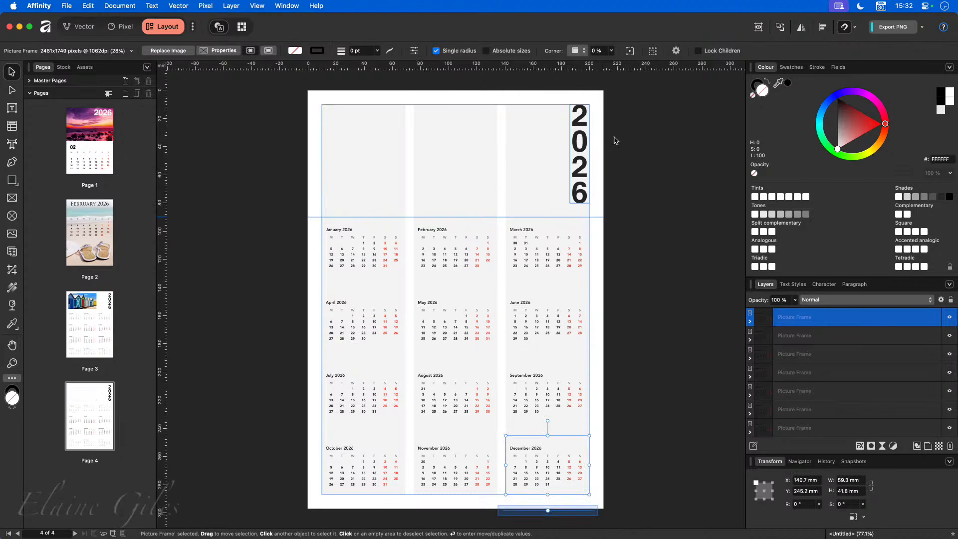
click(581, 146)
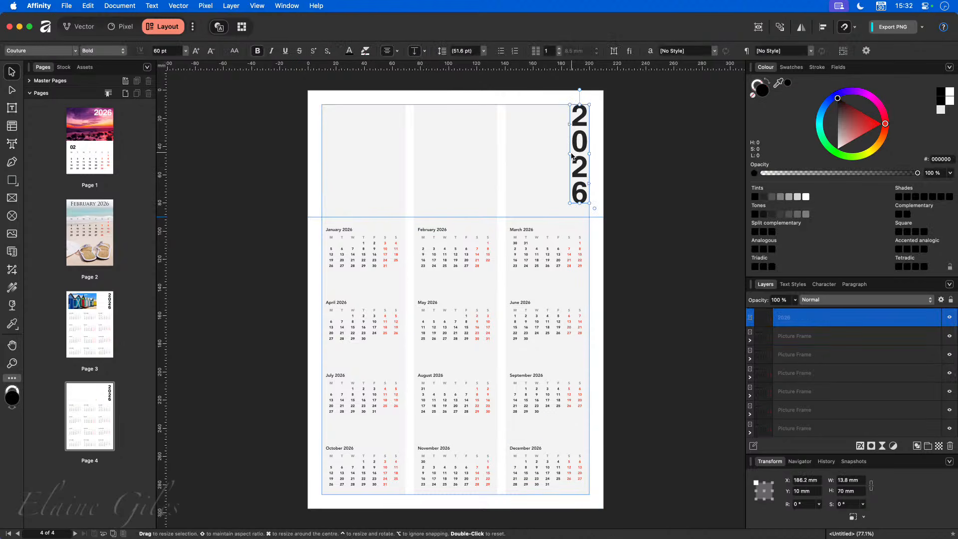
drag(569, 154, 442, 154)
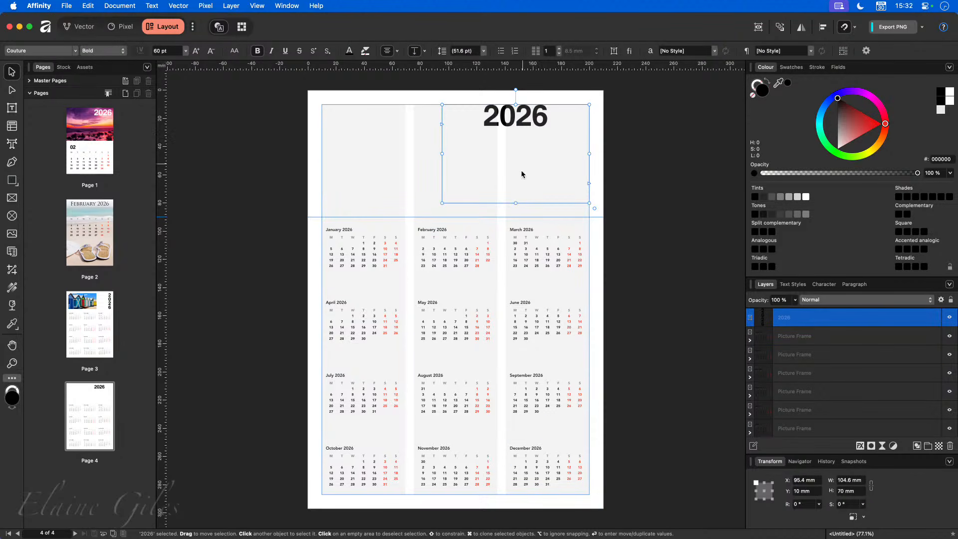
drag(516, 204, 524, 142)
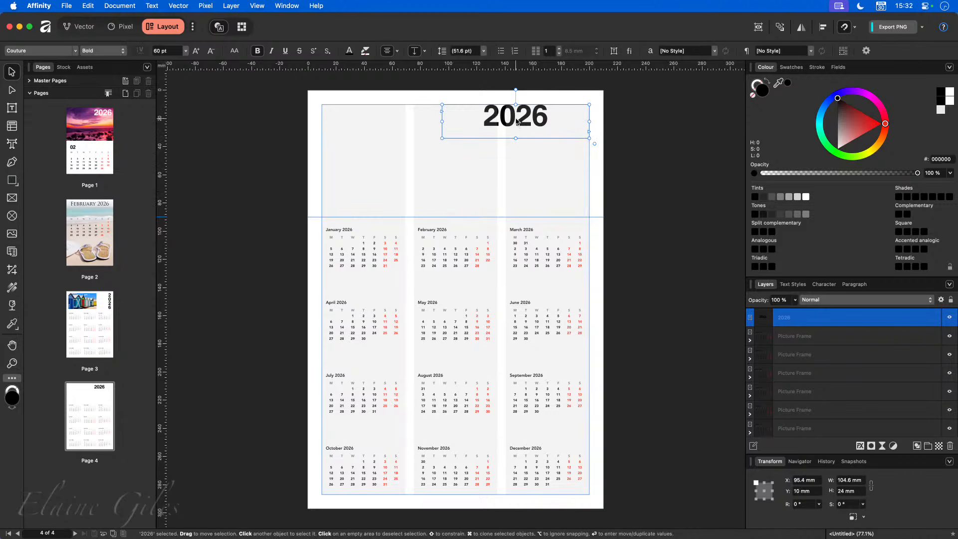
- Try 86% and 120% line spacing on the 2026 title, leaving it automatic
double_click(517, 119)
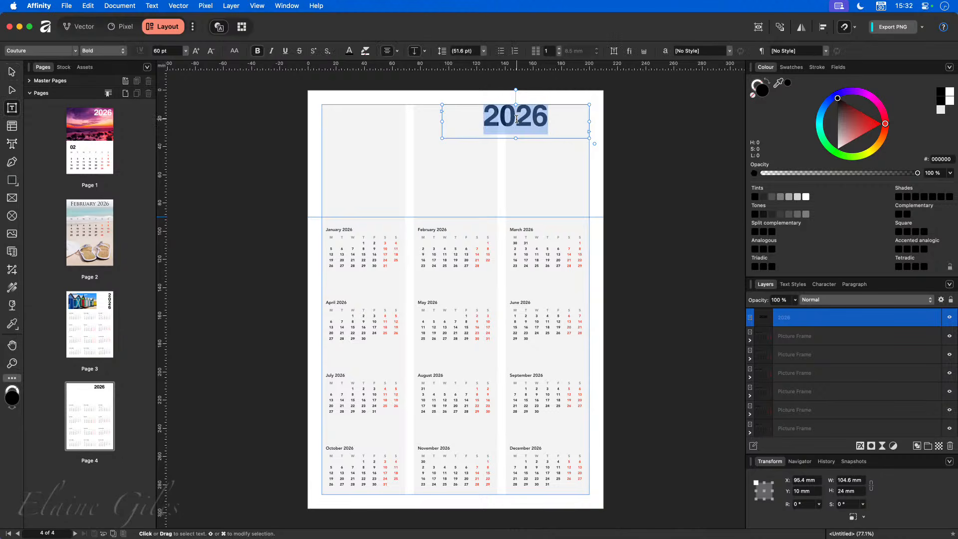
click(472, 51)
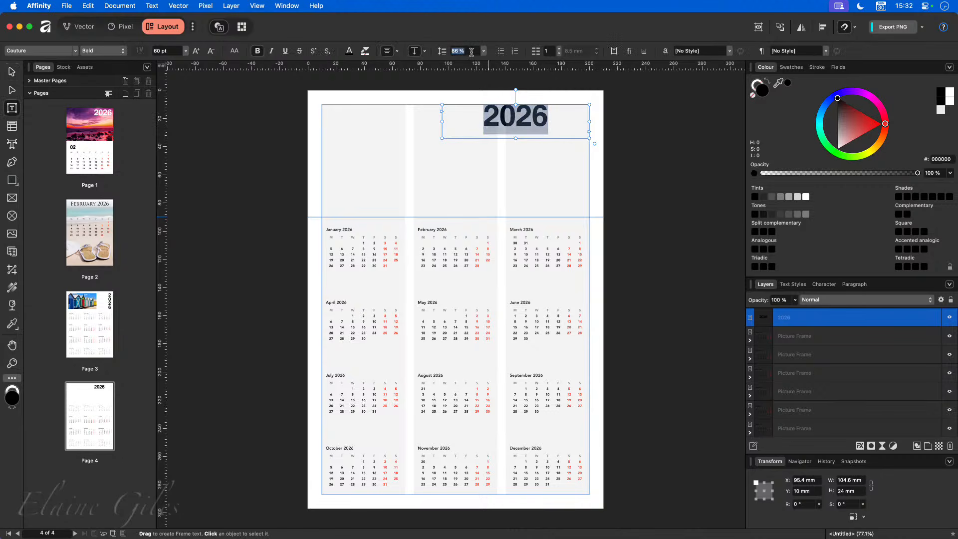
key(BackSpace)
key(Return)
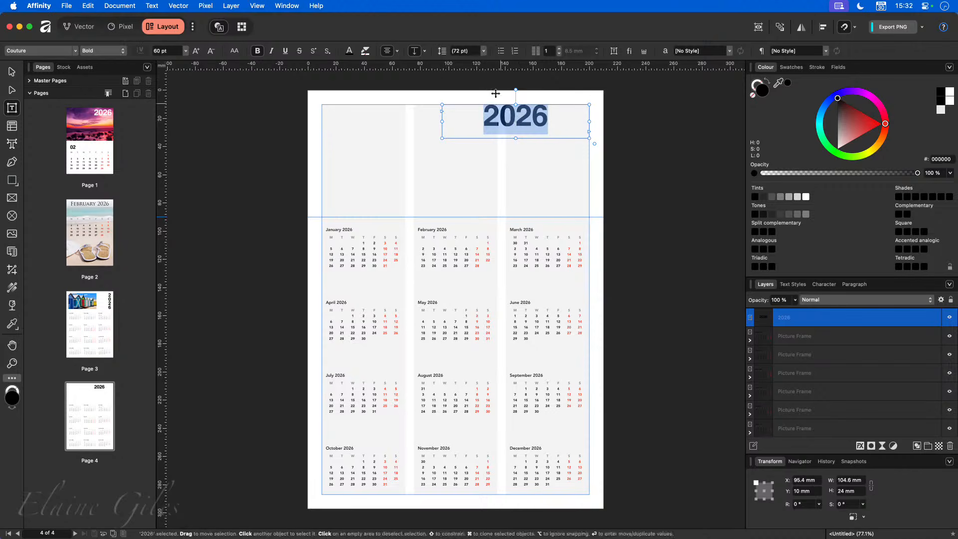
click(466, 51)
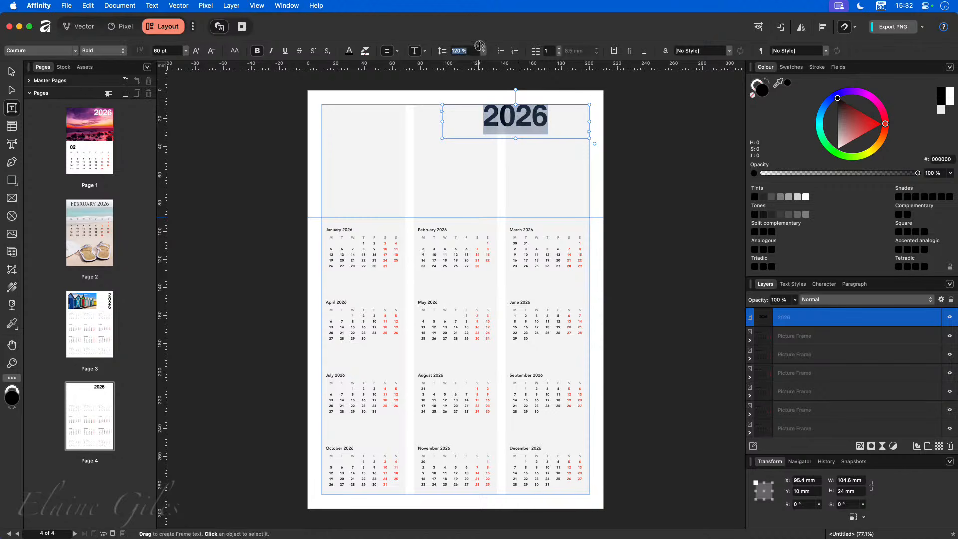
click(440, 119)
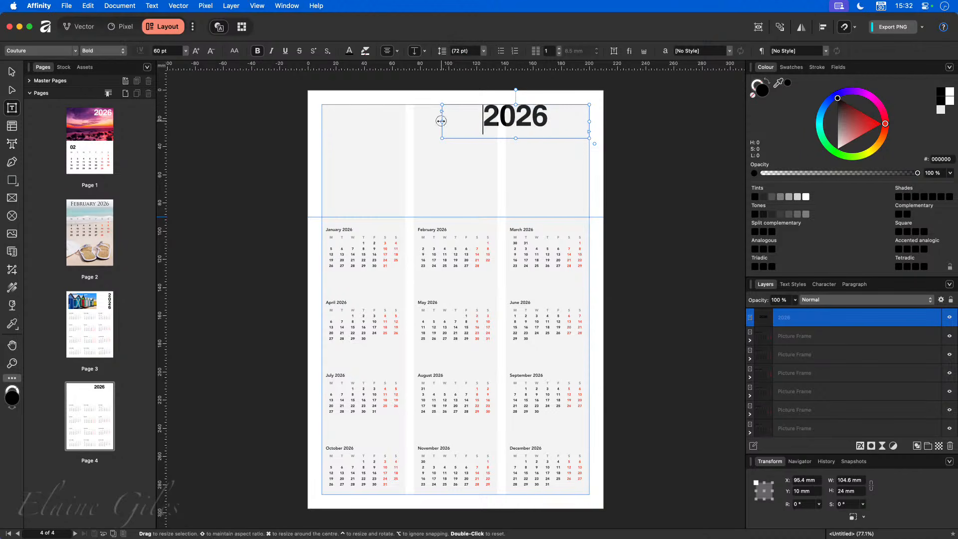
- Widen the 2026 frame to 190 mm to centre the title, and make it white (FFFFFF)
drag(441, 120, 322, 121)
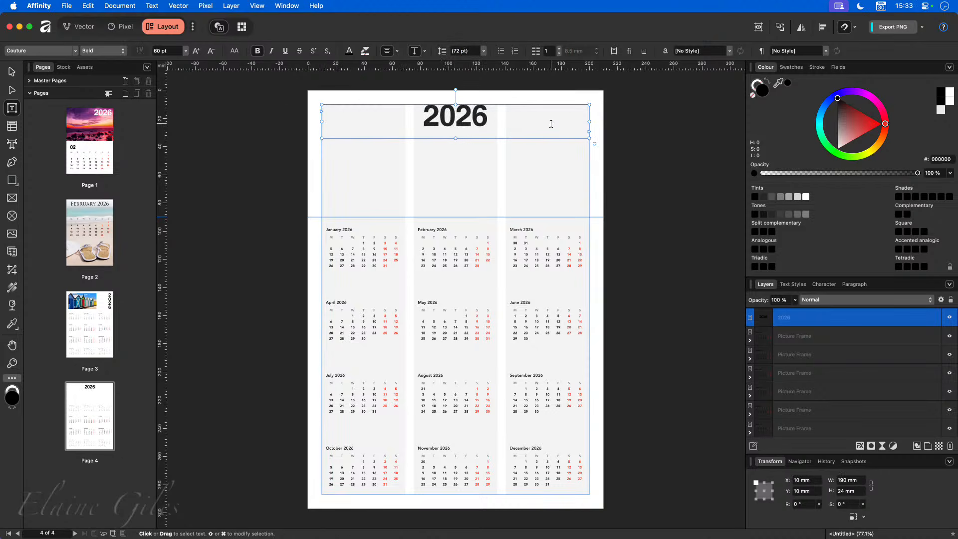
double_click(447, 118)
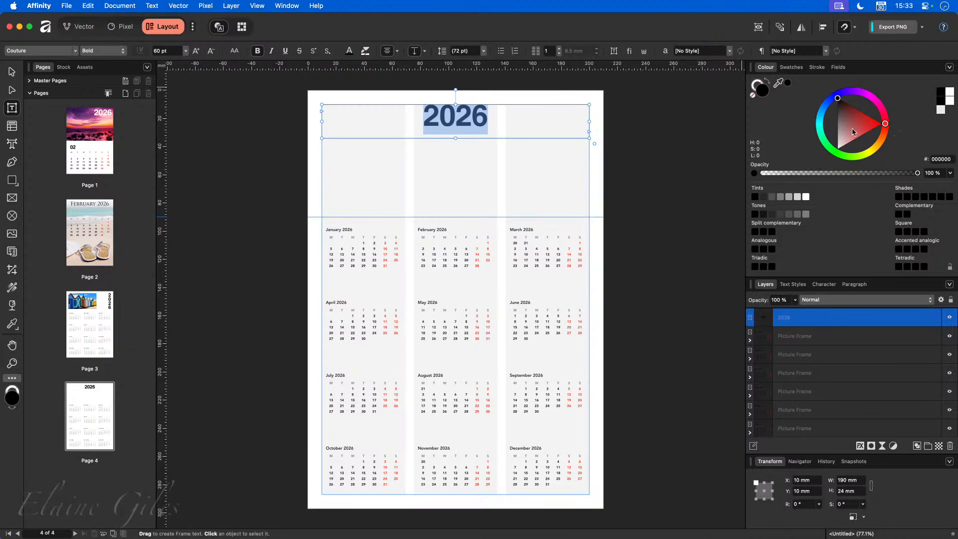
drag(852, 128, 814, 182)
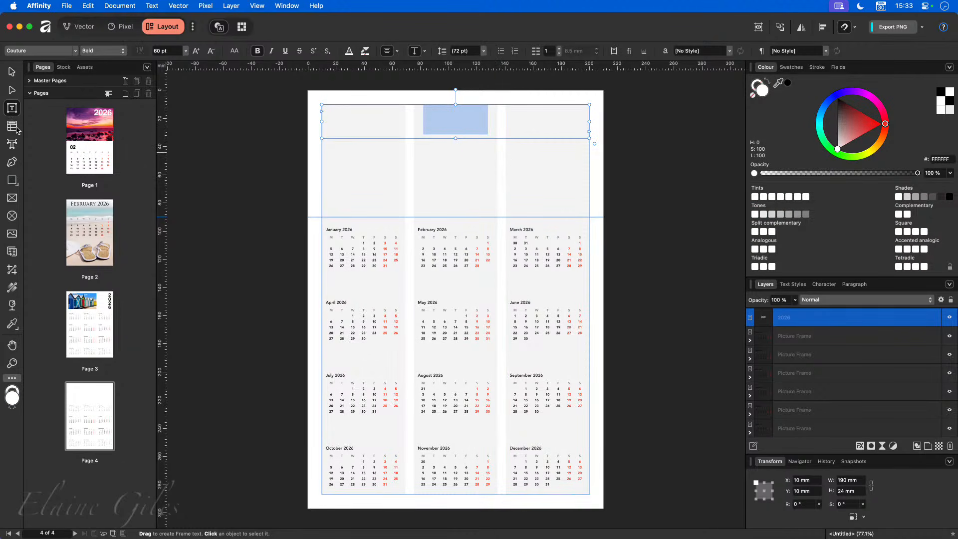
- Draw a page-sized rectangle on page 4 filled with dark grey #232323
click(12, 180)
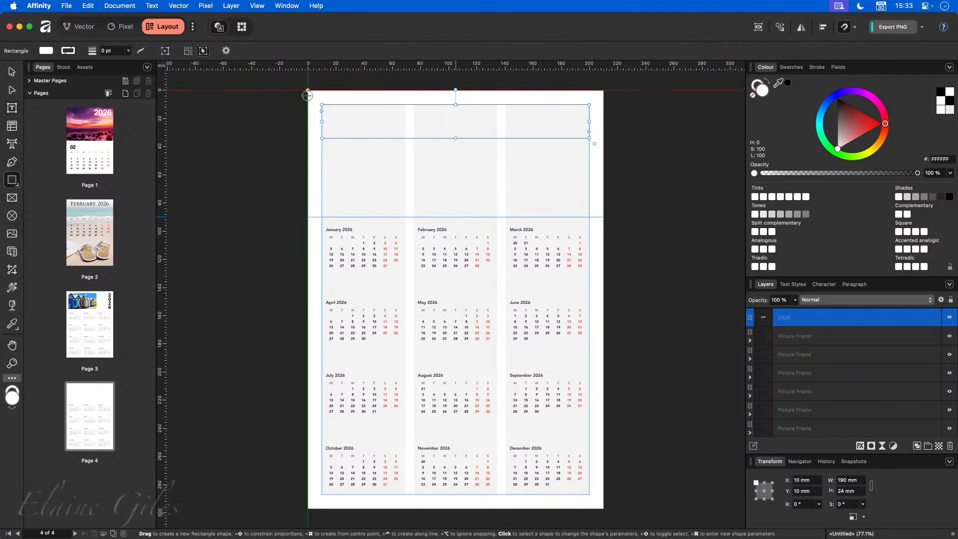
drag(307, 90, 604, 508)
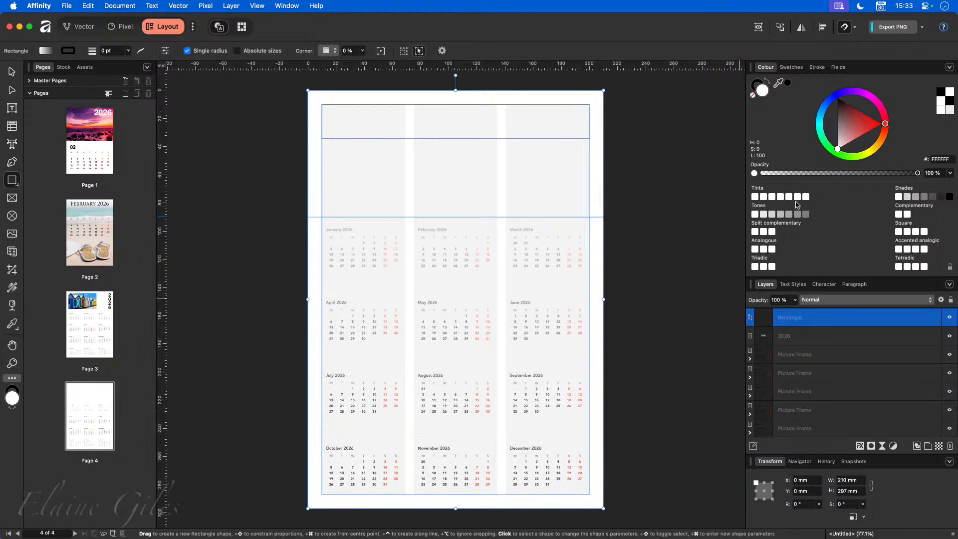
click(837, 125)
drag(836, 126, 837, 105)
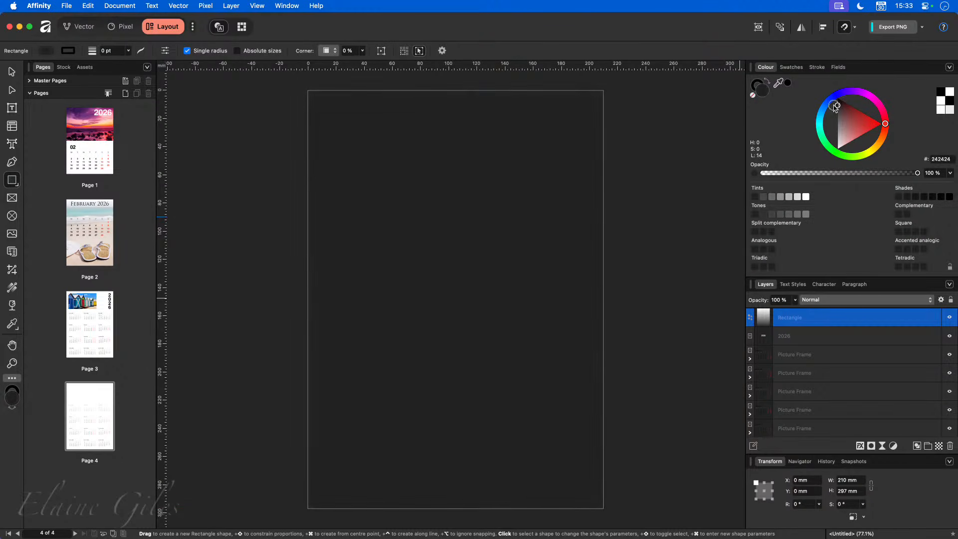
- Move the grey rectangle to the bottom of the layer stack and preview the page without guides
key(v)
click(689, 361)
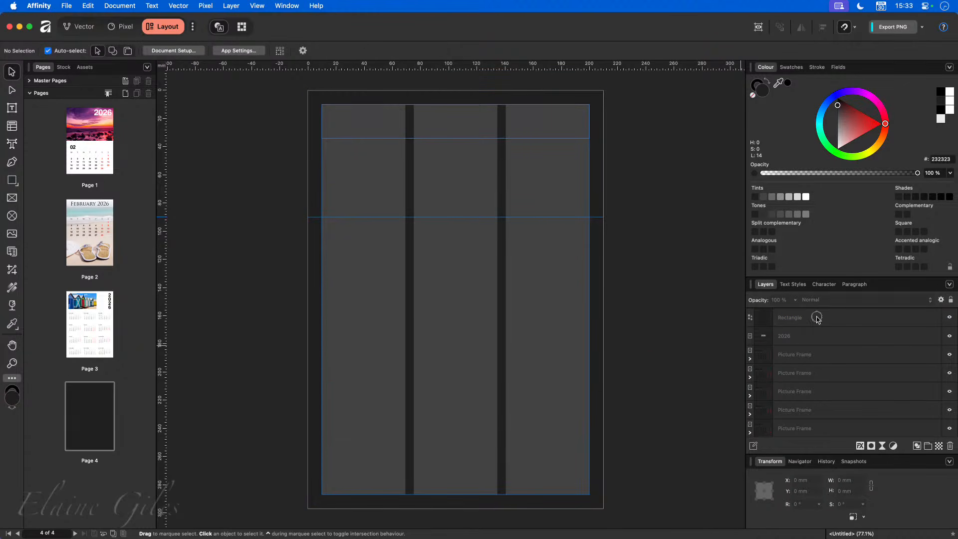
drag(817, 318, 812, 419)
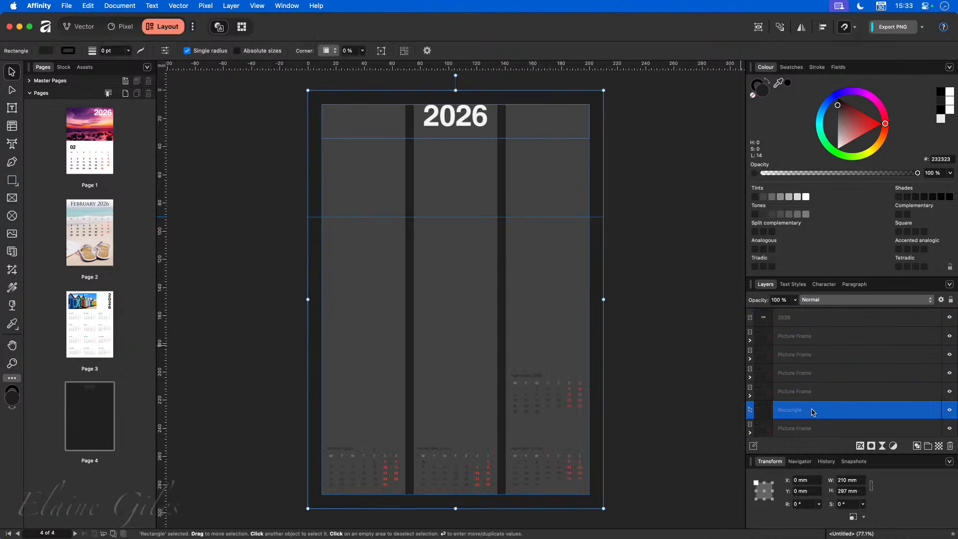
scroll(808, 406, down, 2)
drag(800, 358, 796, 433)
scroll(794, 423, down, 1)
scroll(795, 423, down, 1)
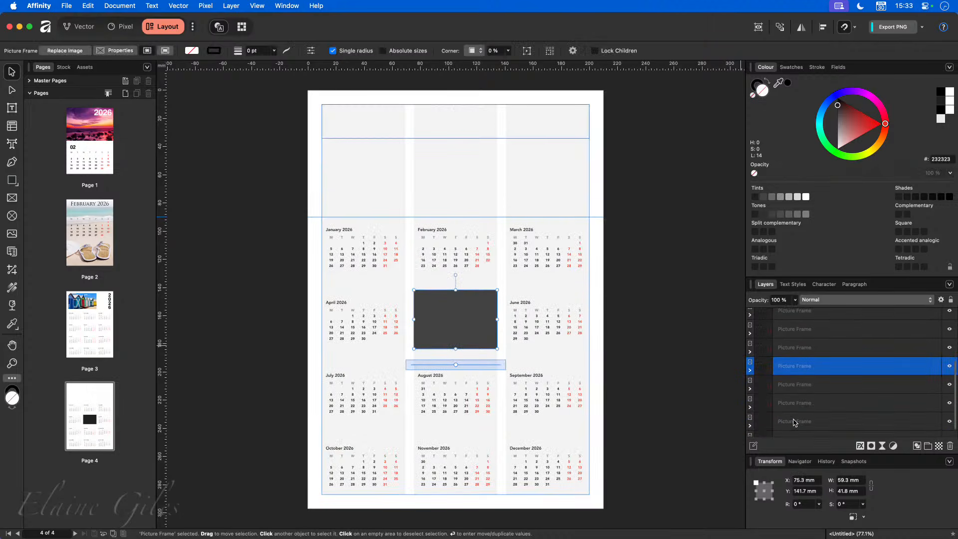
key(super+z)
drag(802, 318, 802, 438)
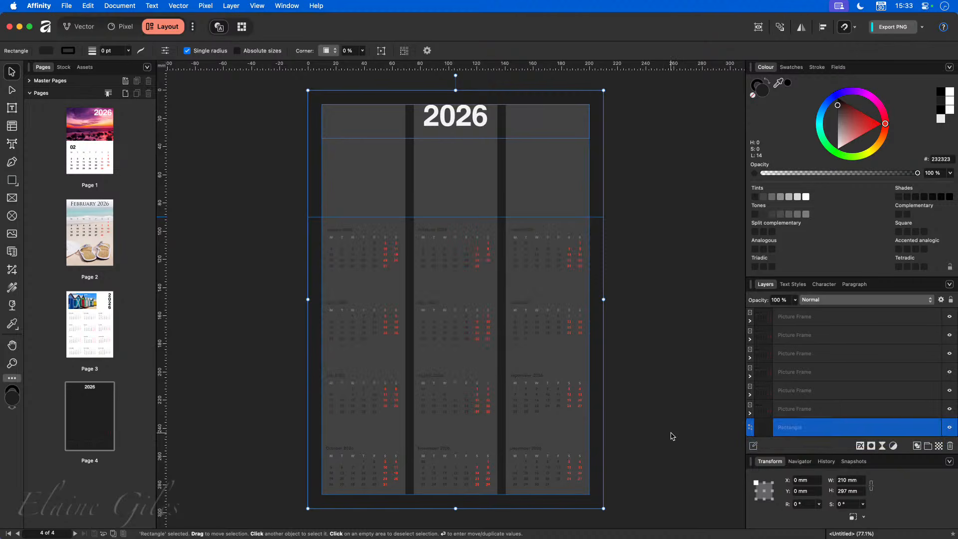
click(661, 410)
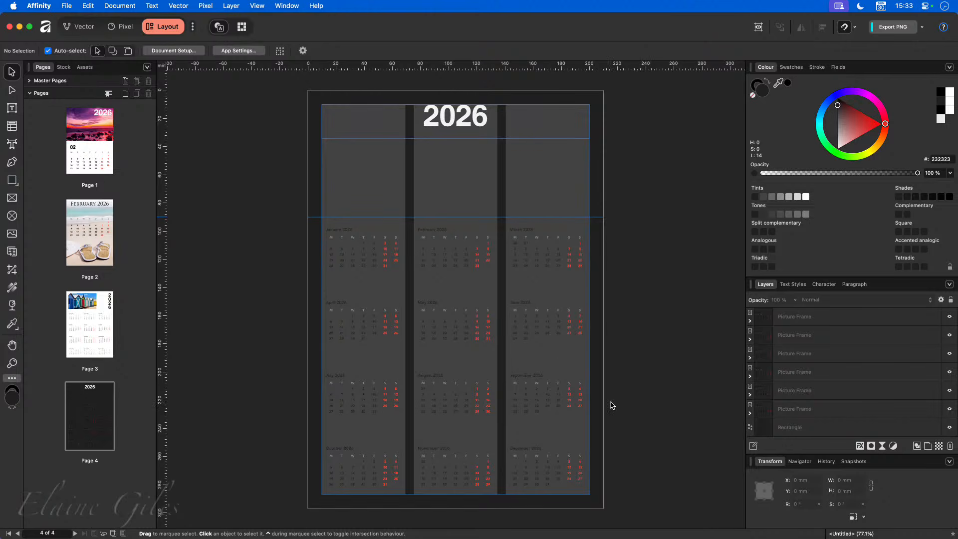
key(w)
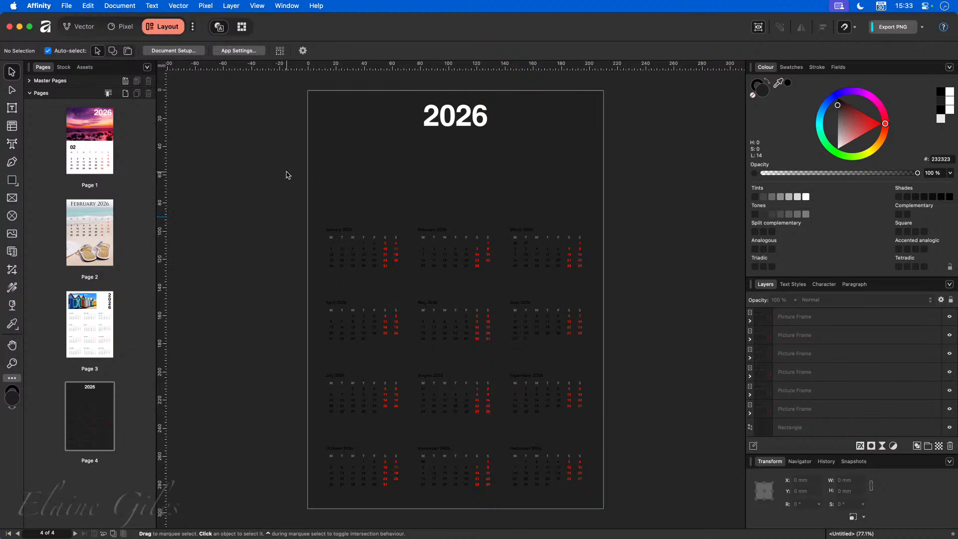
- Lock the dark background rectangle in the Layers panel
drag(287, 171, 658, 527)
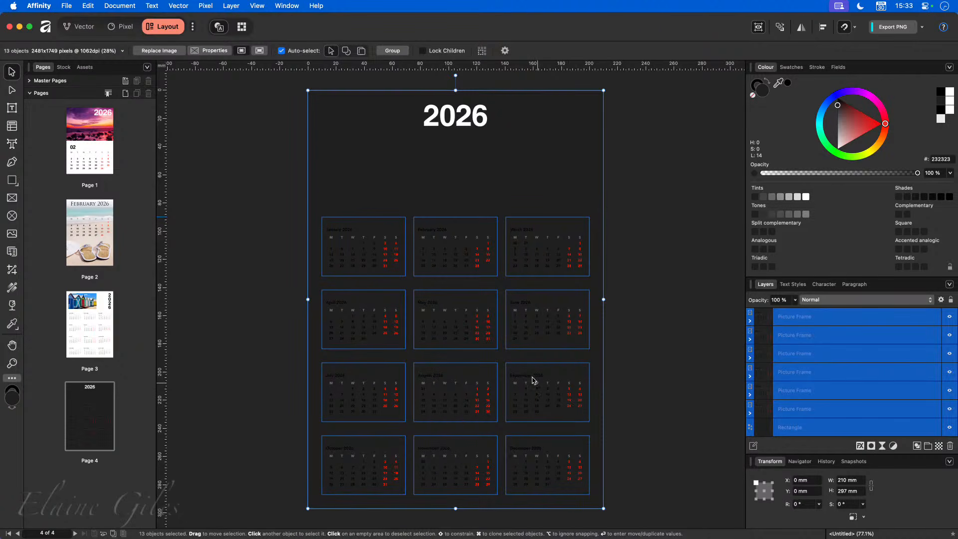
click(577, 135)
click(597, 206)
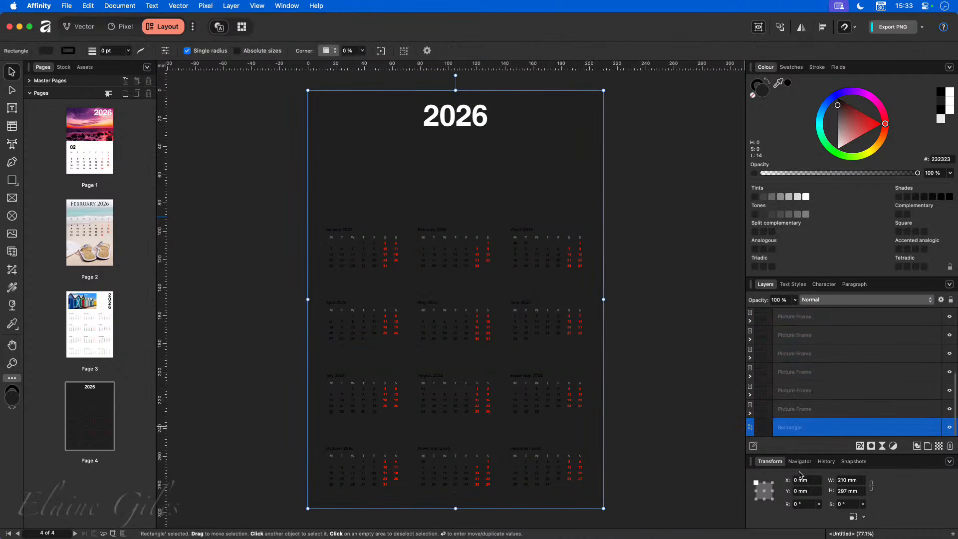
click(936, 427)
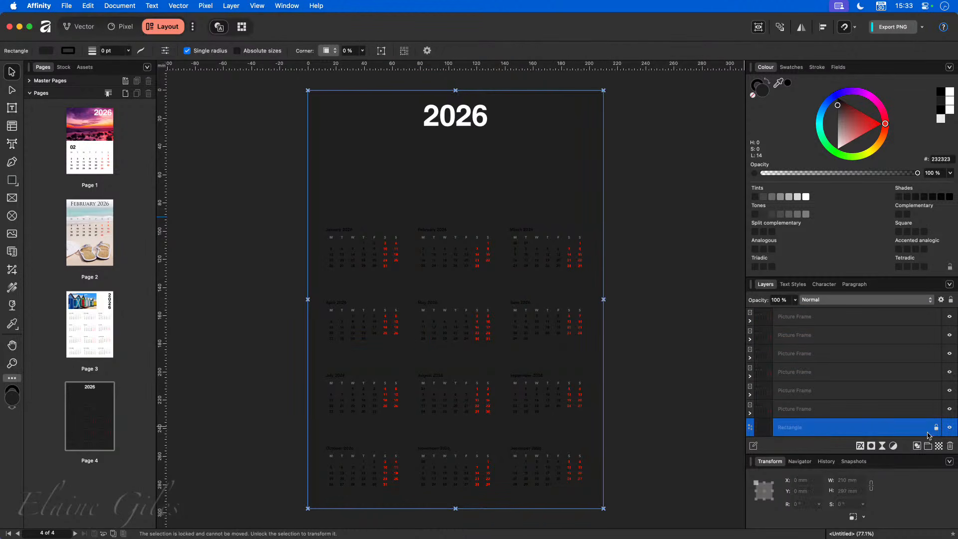
- Enlarge the twelve calendar frames to about 203 × 228 mm, spanning nearly the full page width
click(851, 408)
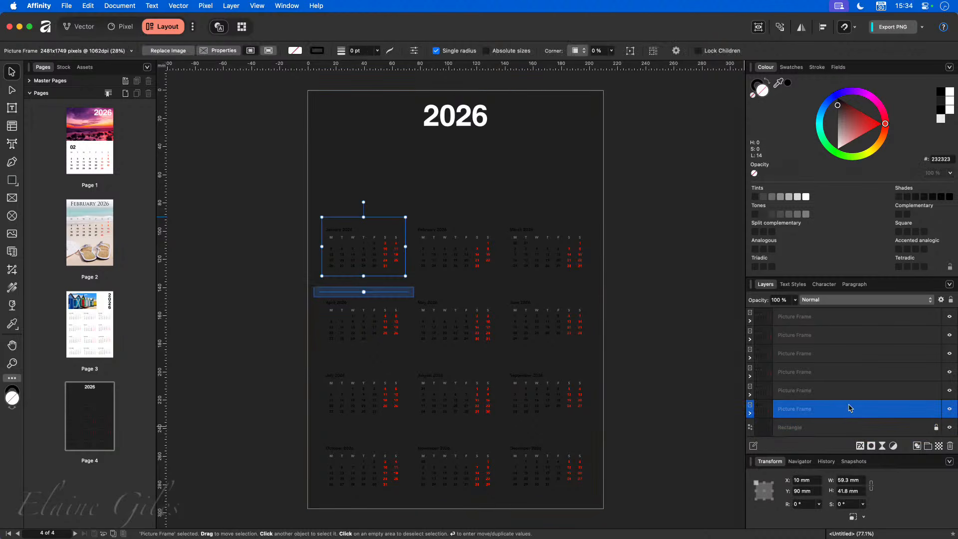
scroll(843, 415, up, 5)
shift+click(823, 336)
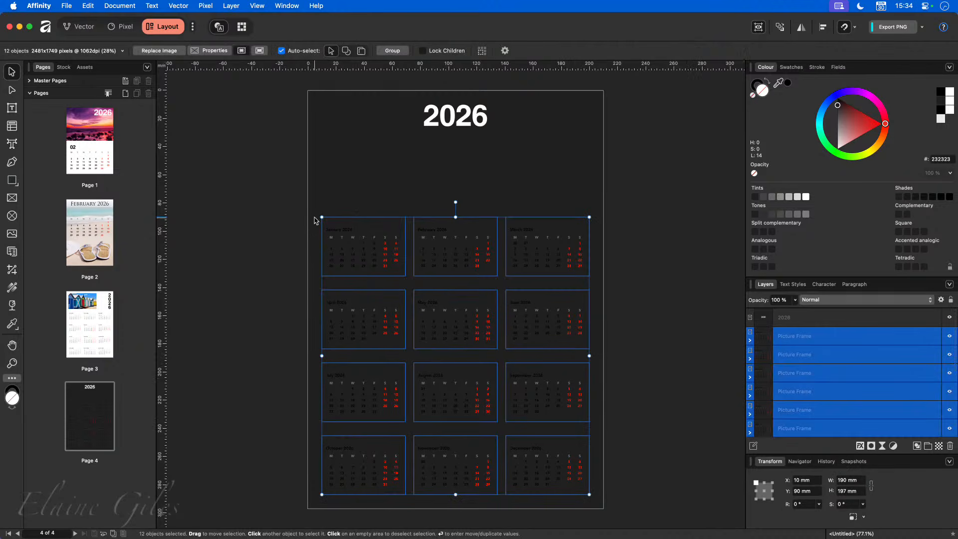
drag(319, 217, 311, 184)
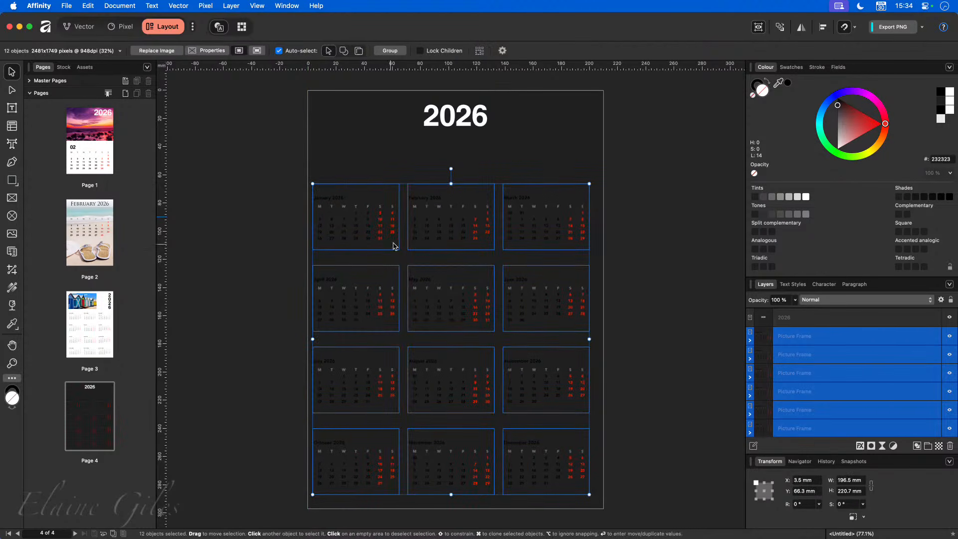
drag(591, 184, 600, 174)
click(635, 326)
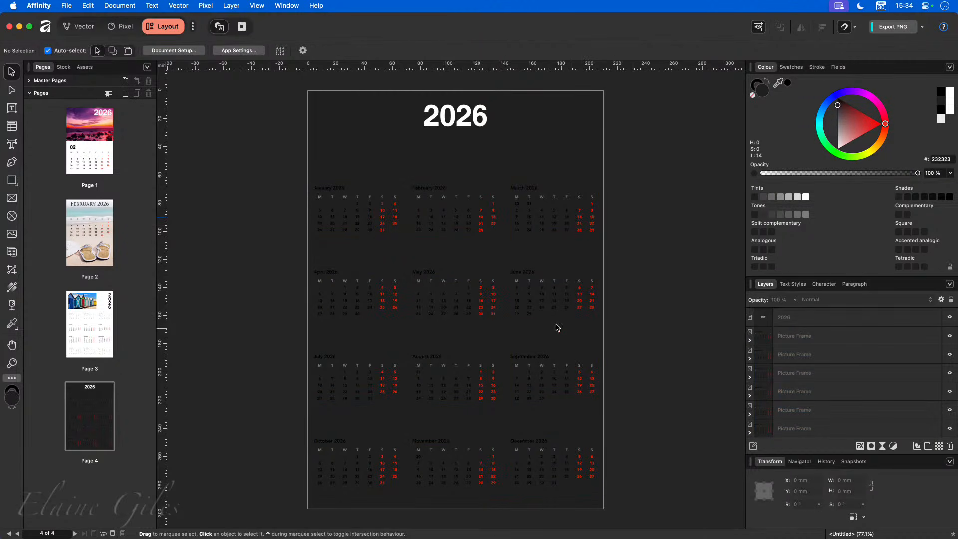
click(357, 231)
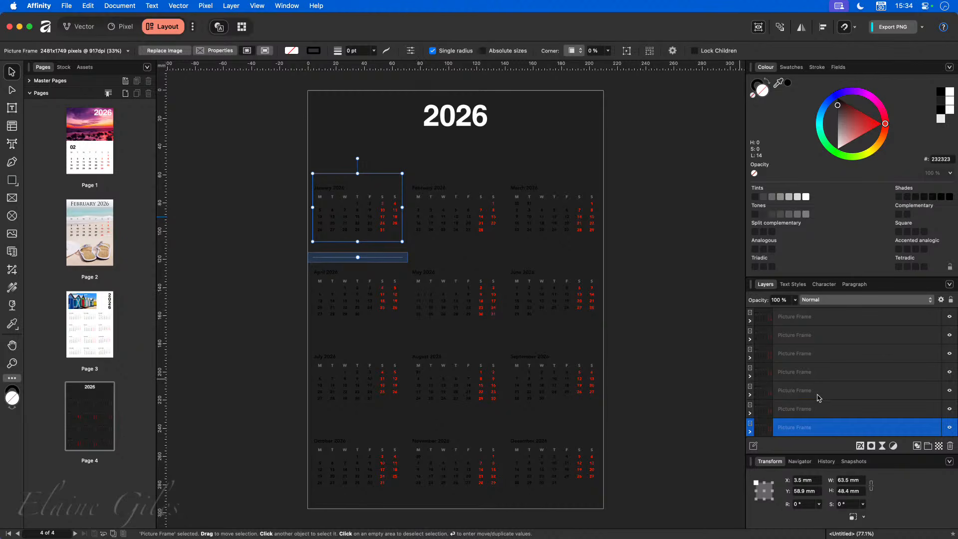
- Set all twelve calendar frames on page 4 to the Contrast Negate blend mode
scroll(818, 396, up, 1)
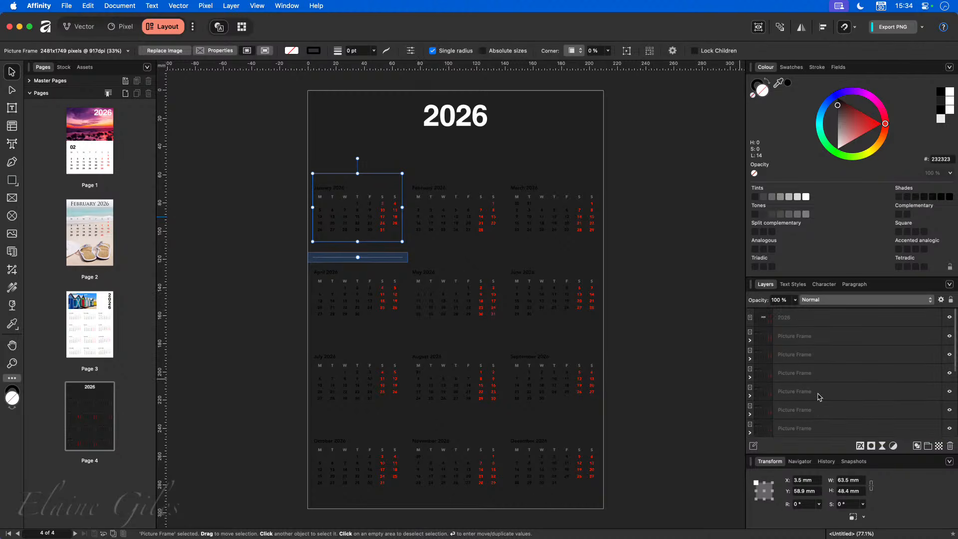
shift+click(804, 342)
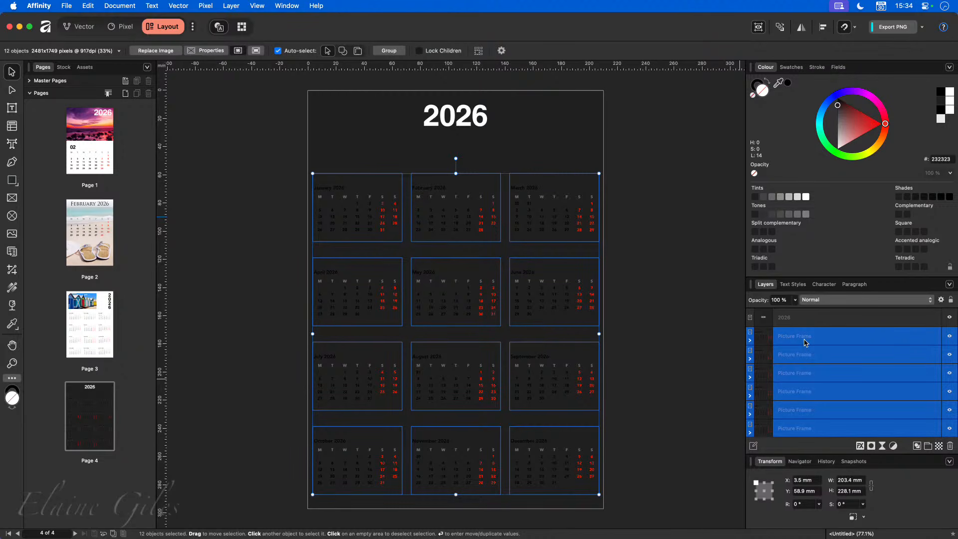
click(840, 300)
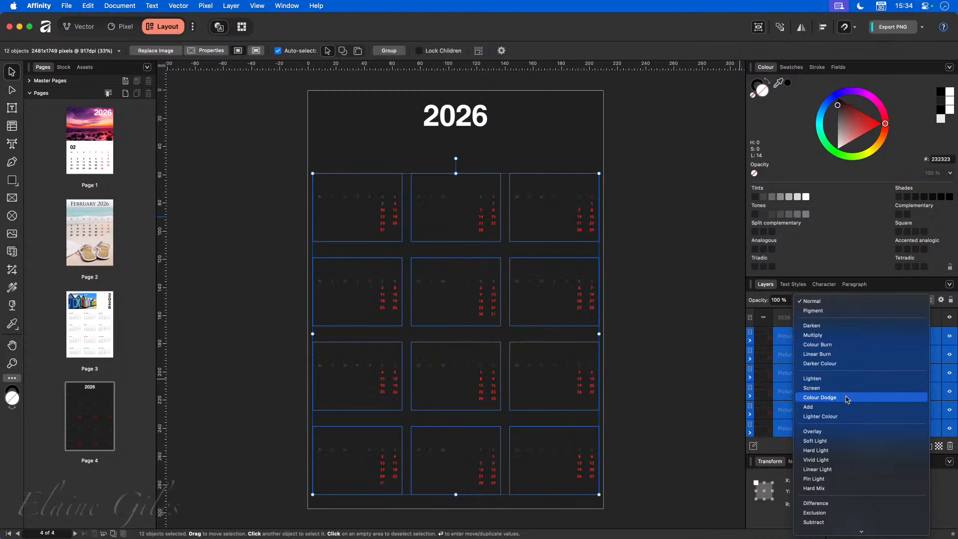
scroll(848, 403, down, 5)
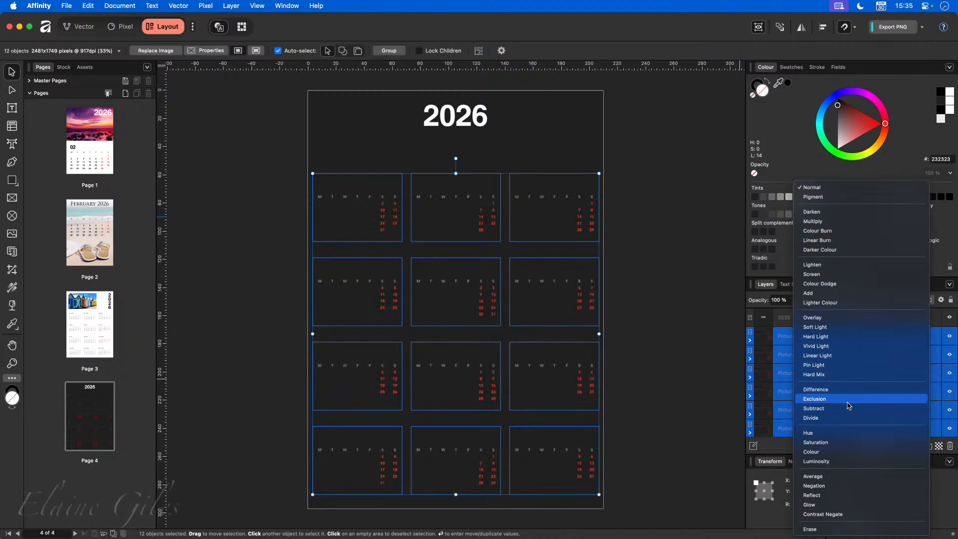
click(855, 515)
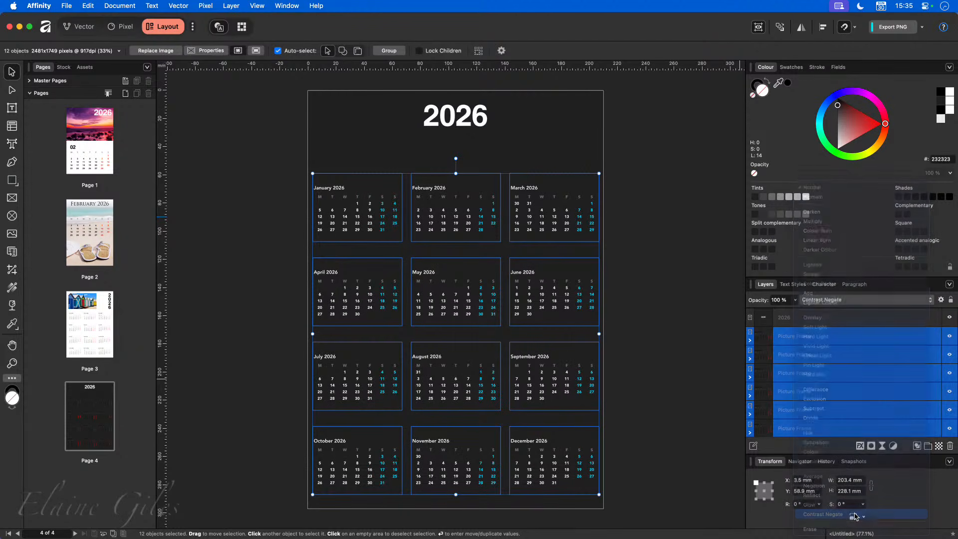
click(670, 327)
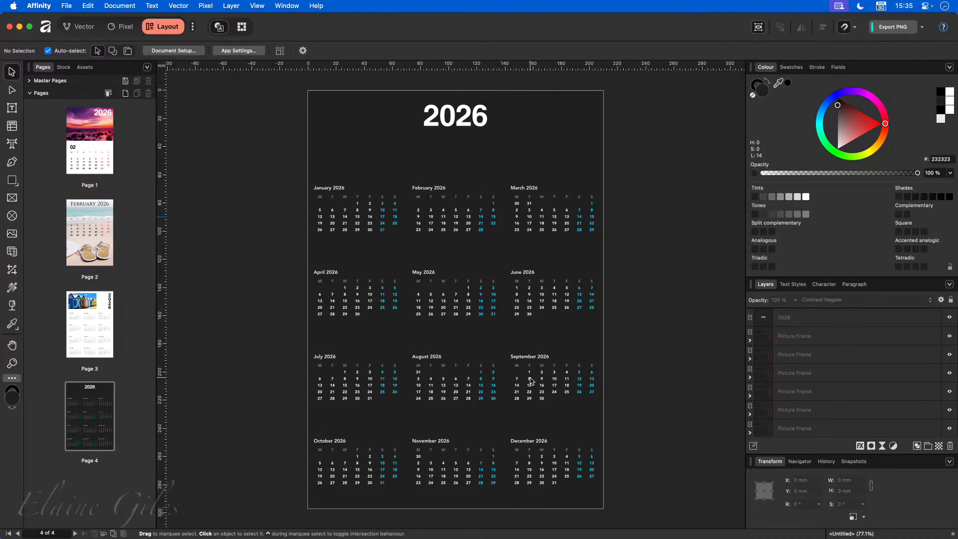
- Save the document as 'WIP' in the 20251130 - Calendar folder
click(85, 325)
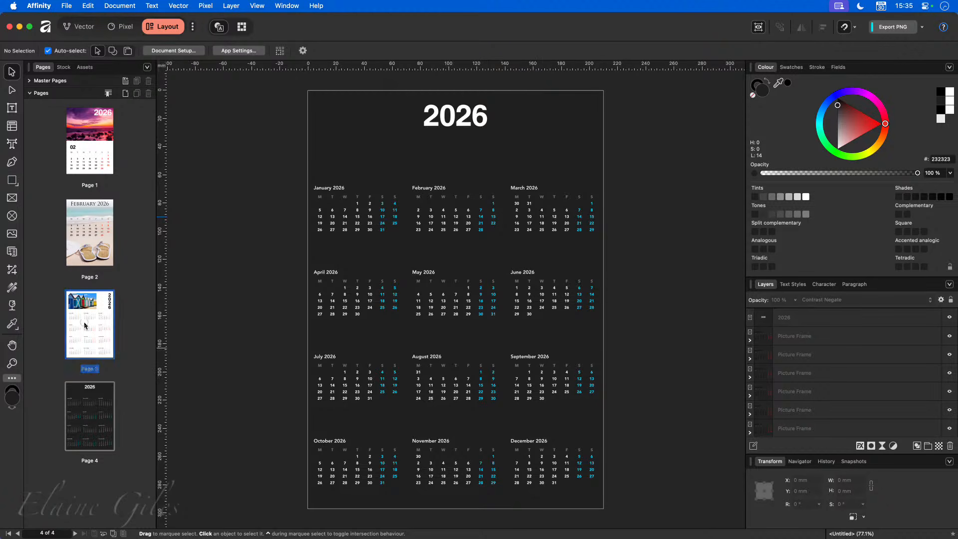
click(94, 412)
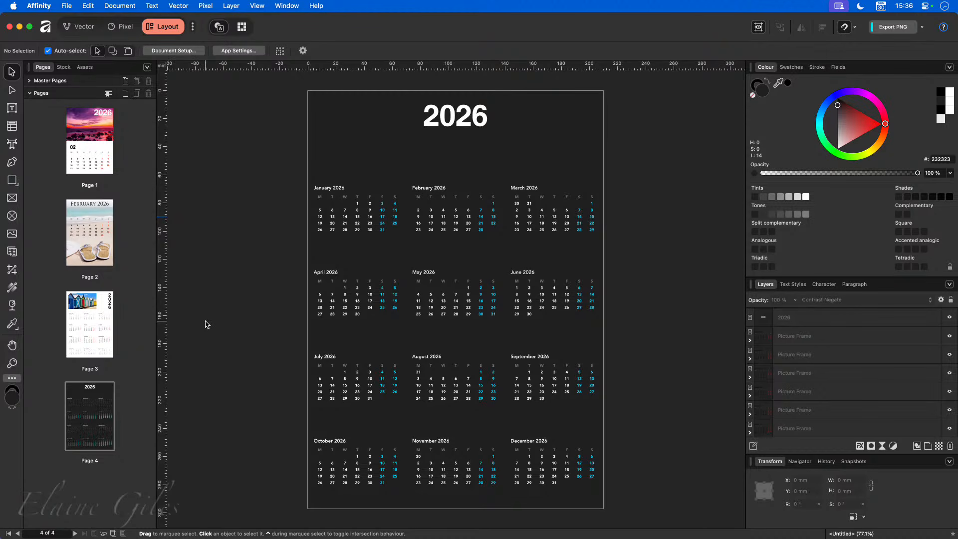
key(super+s)
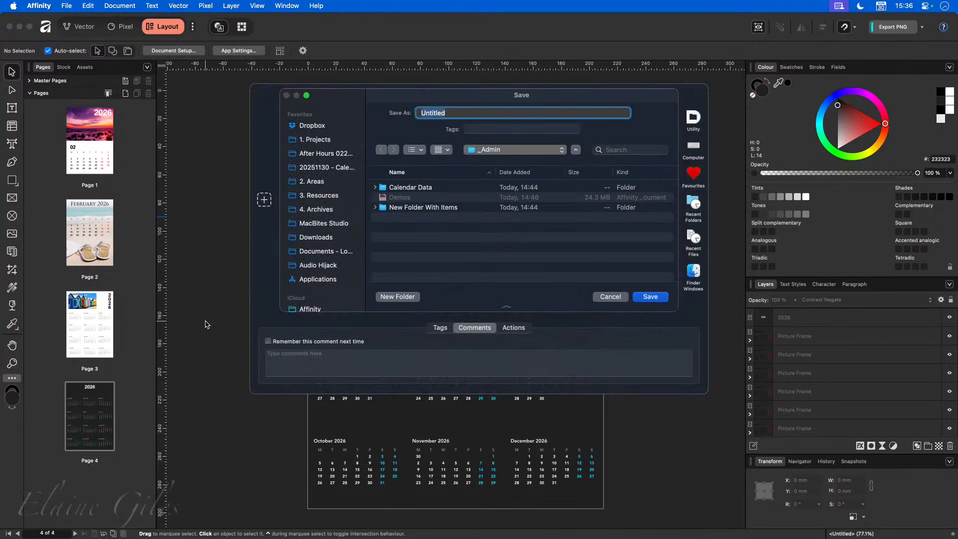
click(499, 150)
click(498, 162)
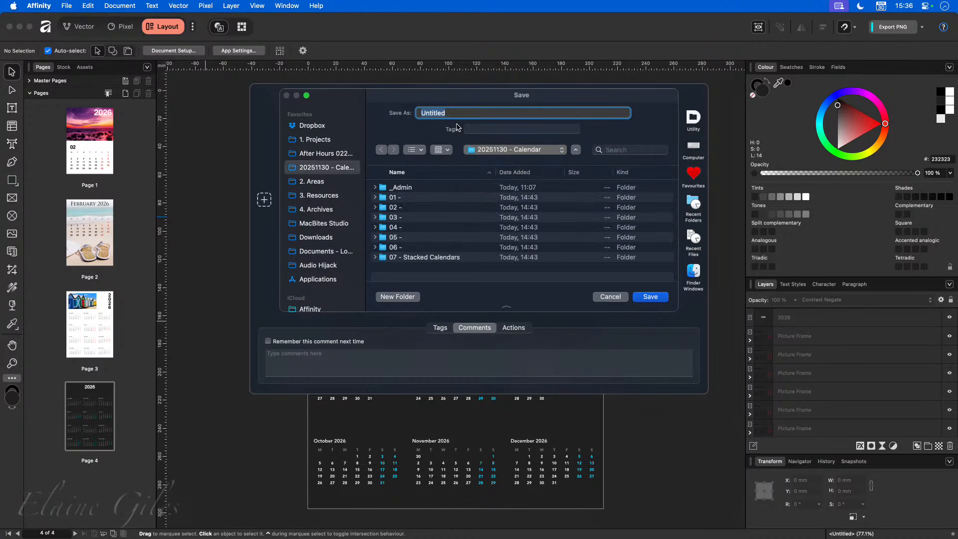
text(WIP)
key(Return)
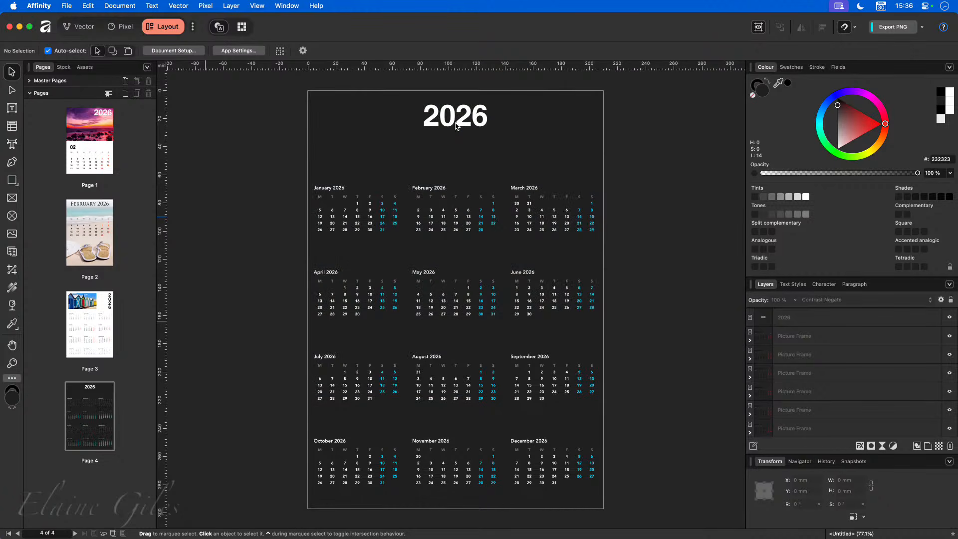
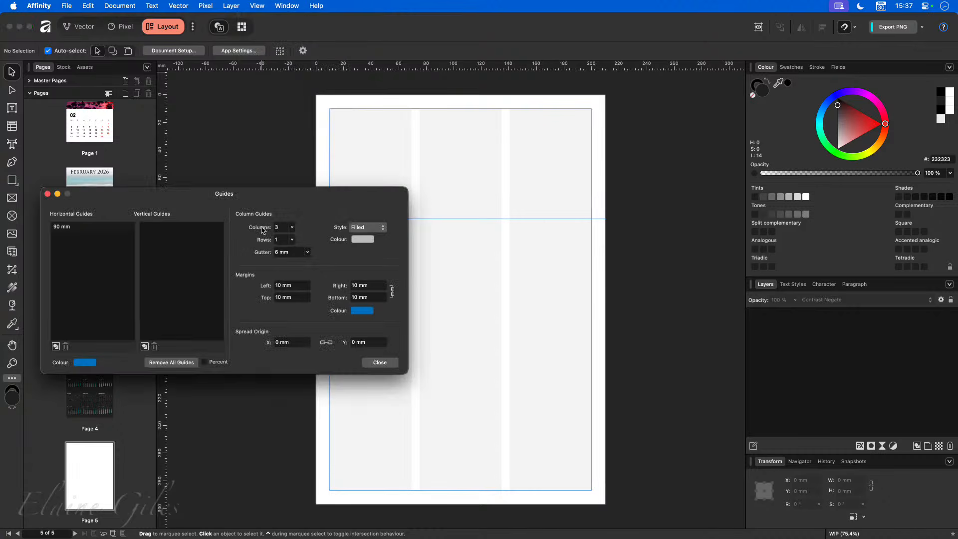
- Set page 5 guides to one column with 0 mm margins, and remove the horizontal guide
click(291, 228)
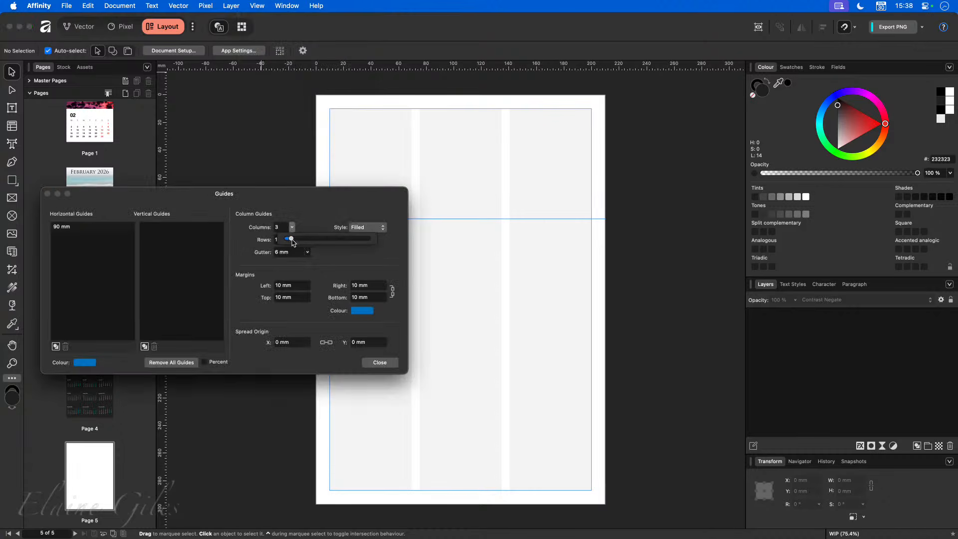
drag(292, 243, 278, 239)
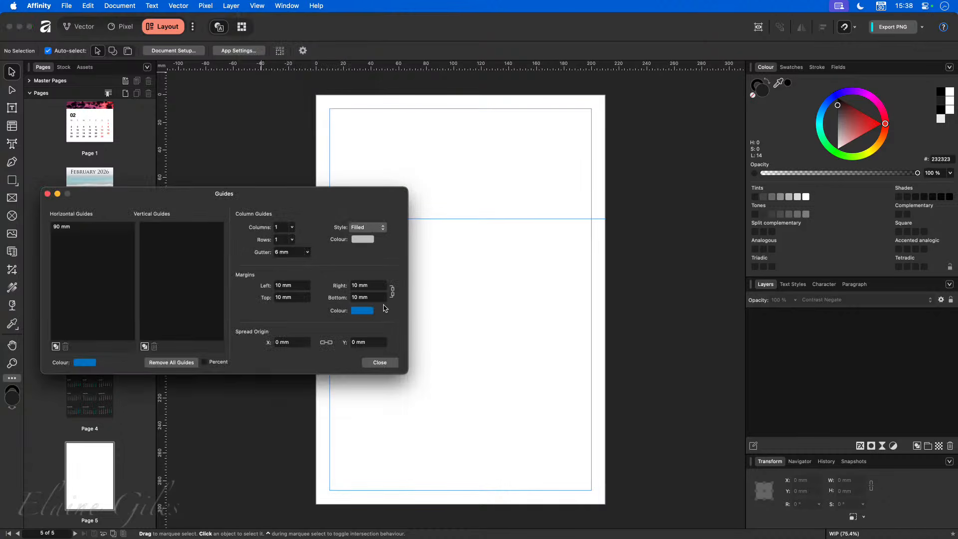
click(377, 288)
text(0)
key(Return)
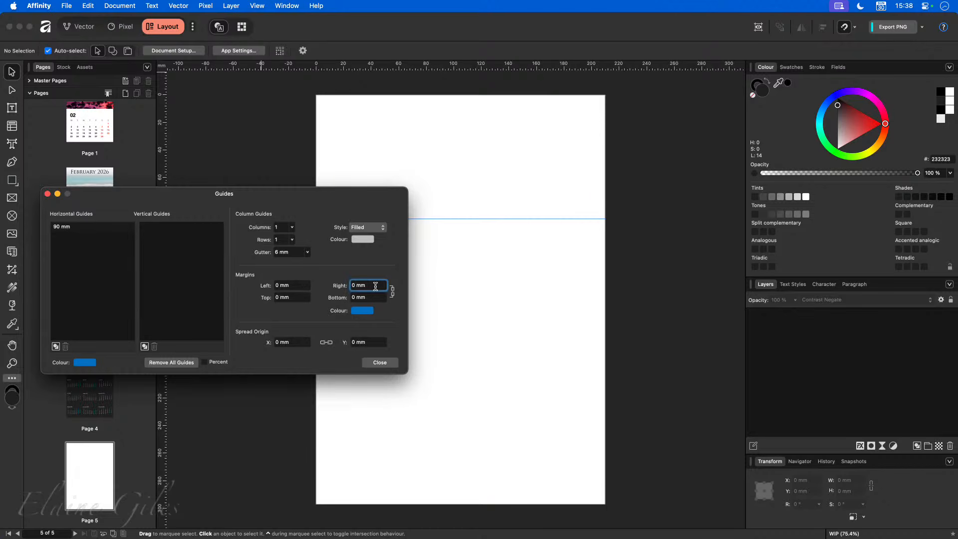
click(380, 362)
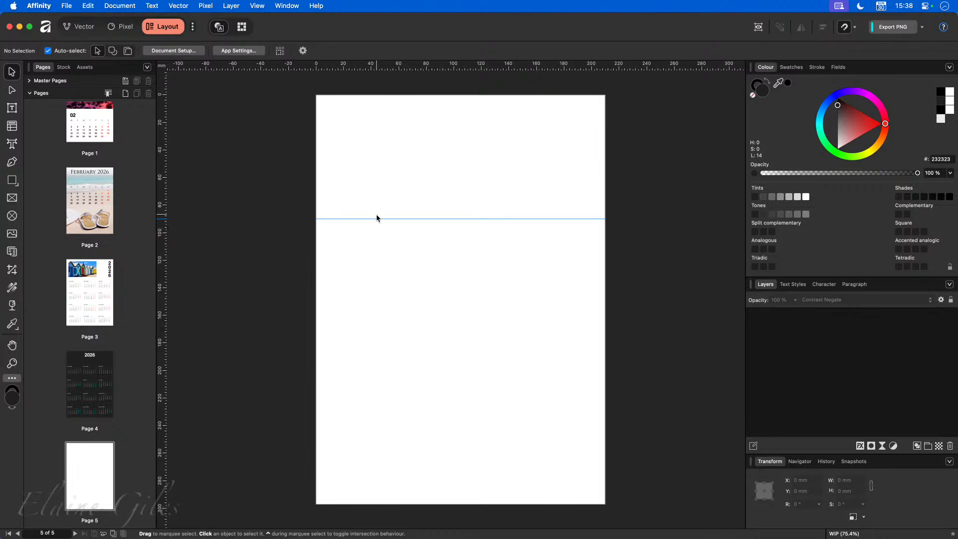
drag(375, 220, 426, 35)
- Draw a picture frame from the page's top-left corner and search Stock for 'Valentine'
click(12, 198)
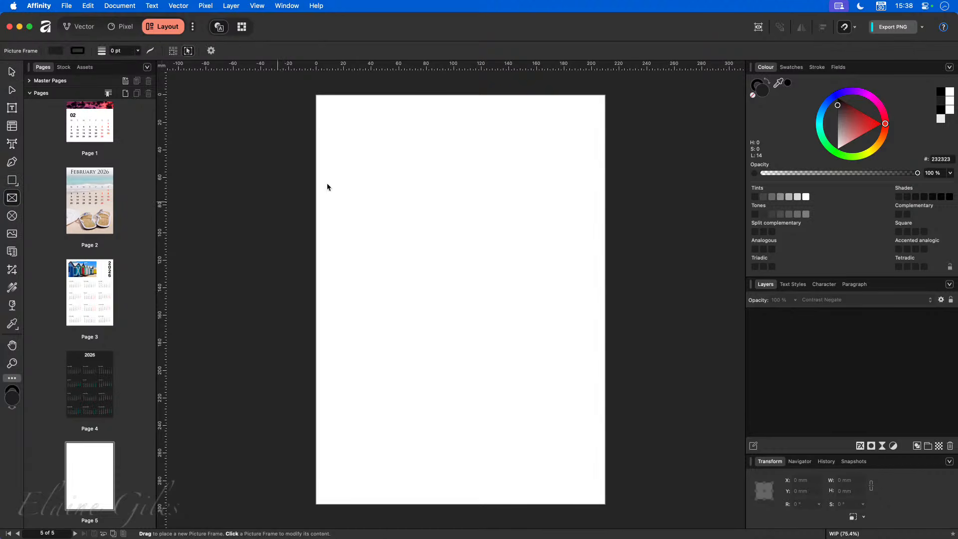
drag(316, 96, 482, 336)
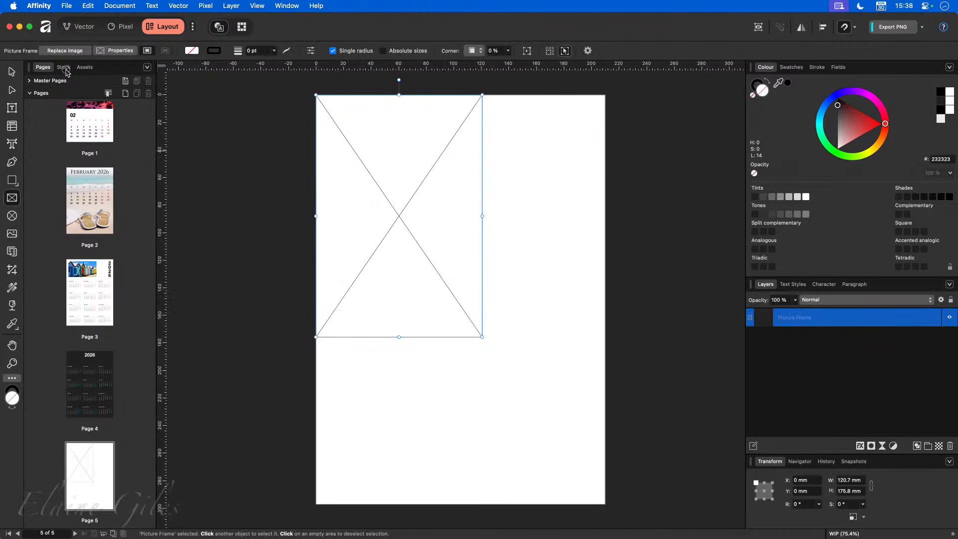
click(64, 67)
click(108, 82)
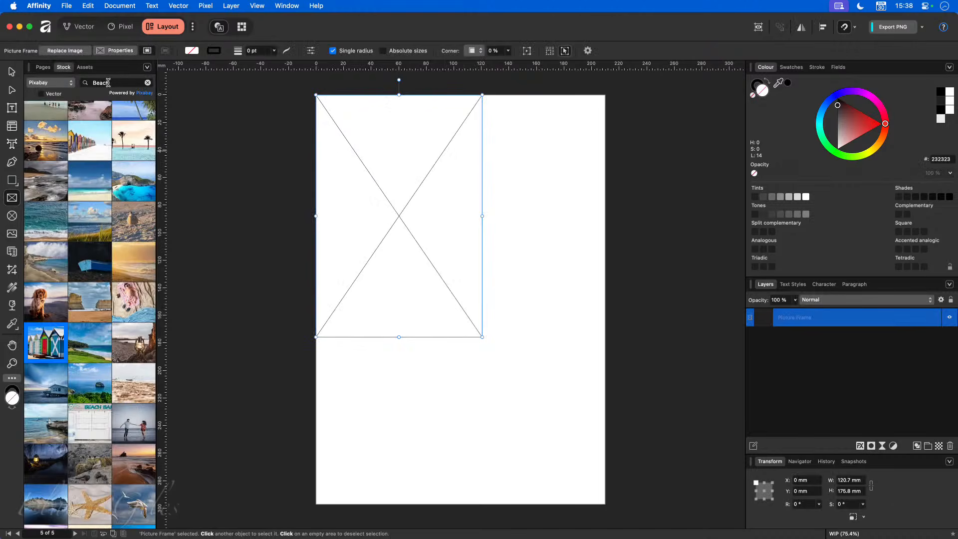
text(Valentine)
key(Return)
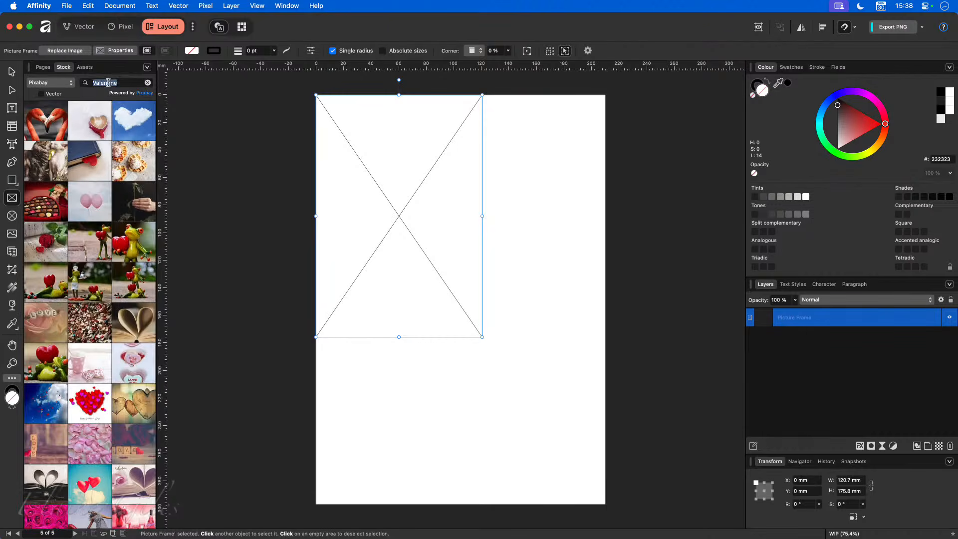
- Place the heart-balloon photo in the frame, adjust it, and widen the frame to about 135 mm
scroll(87, 414, down, 5)
drag(88, 356, 417, 226)
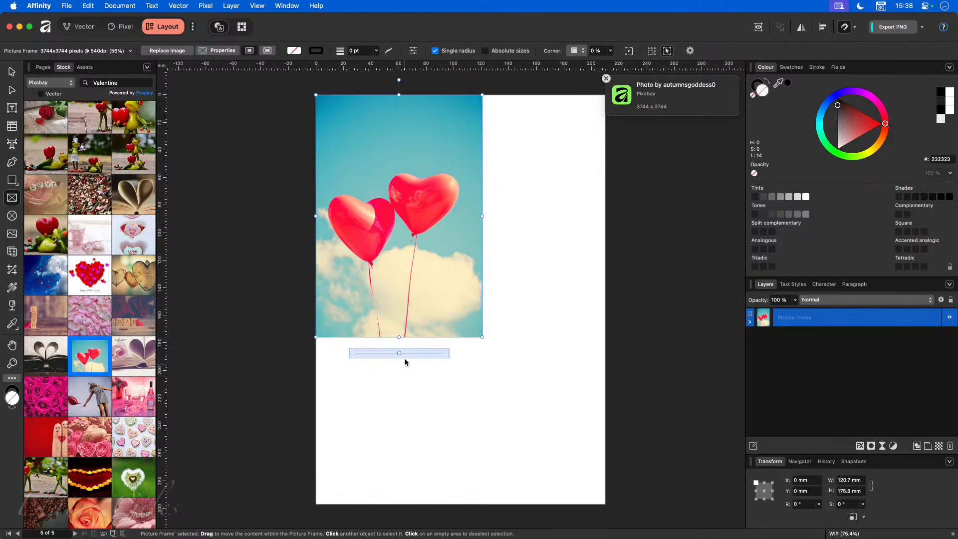
drag(402, 354, 409, 352)
drag(399, 223, 412, 215)
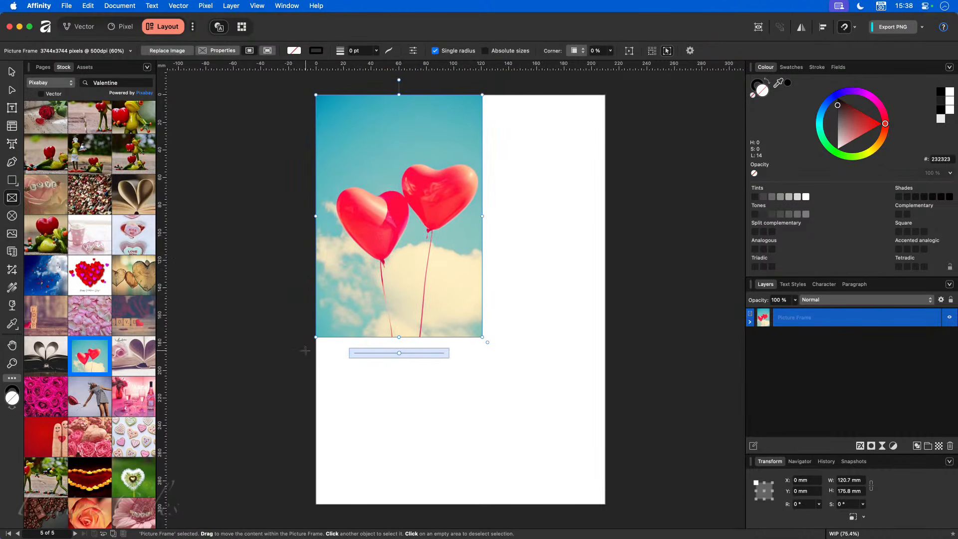
key(ctrl+super+Escape)
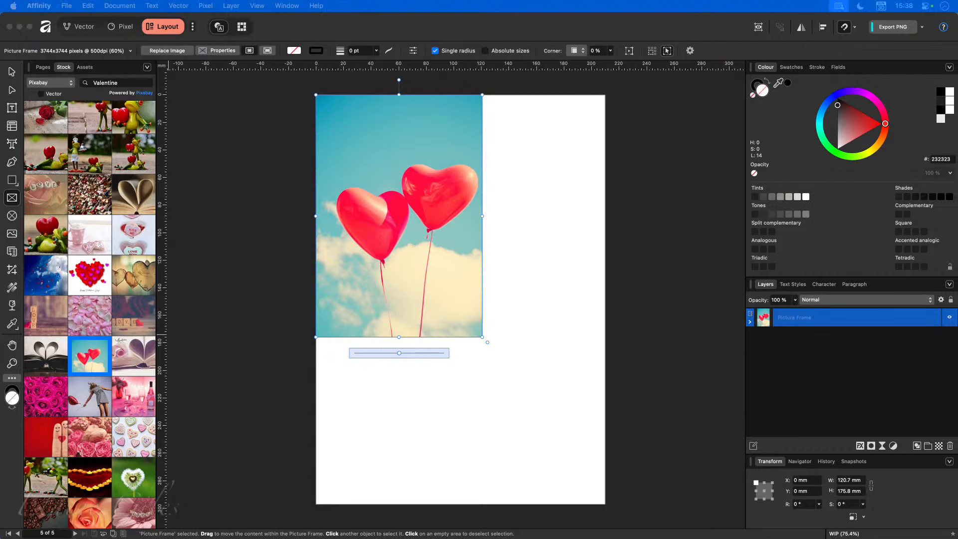
drag(482, 218, 501, 218)
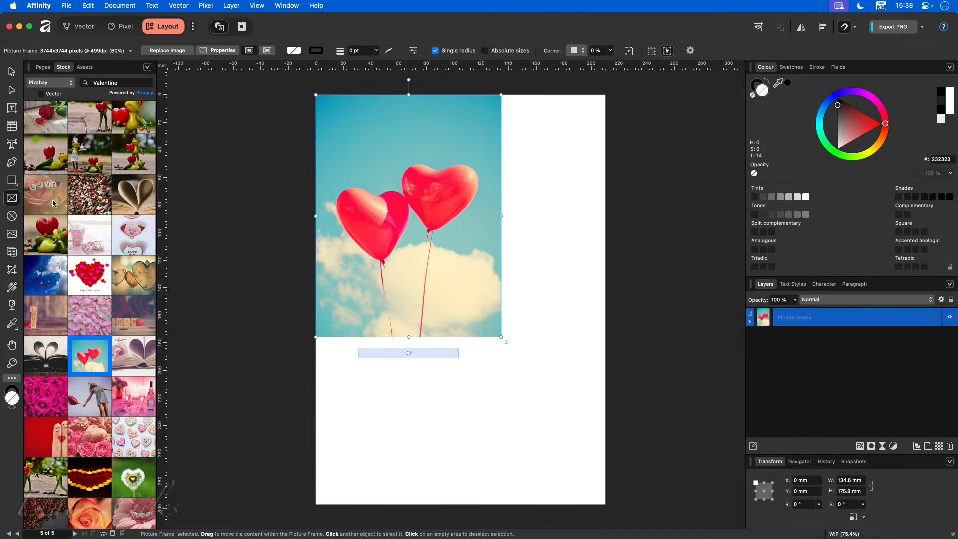
- Draw a rectangle at the page's top right and nudge the picture frame upward
click(12, 180)
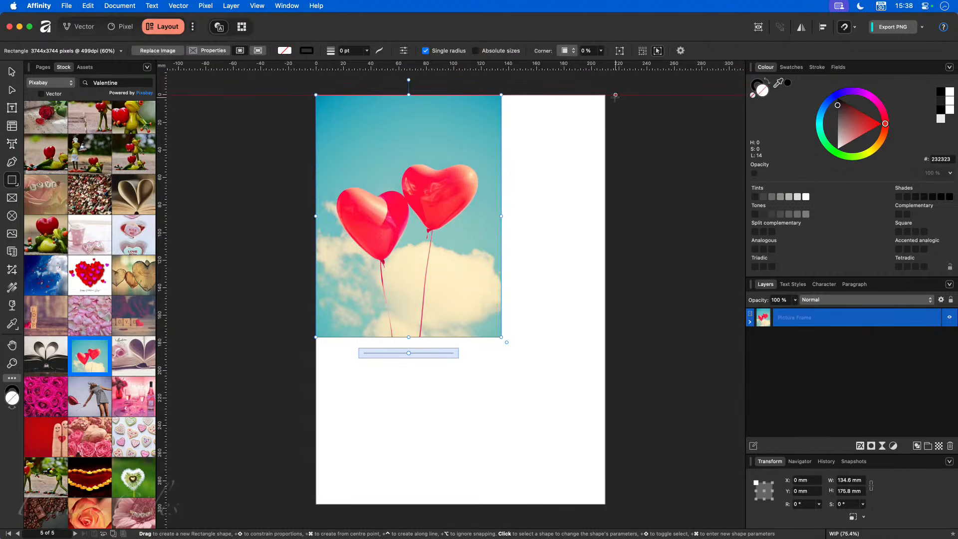
drag(605, 95, 501, 321)
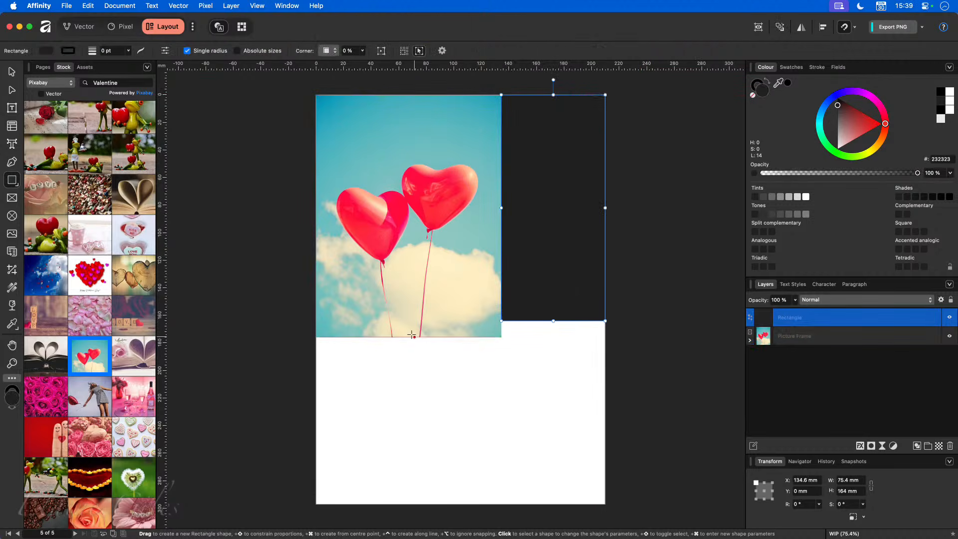
click(10, 72)
drag(417, 306, 416, 290)
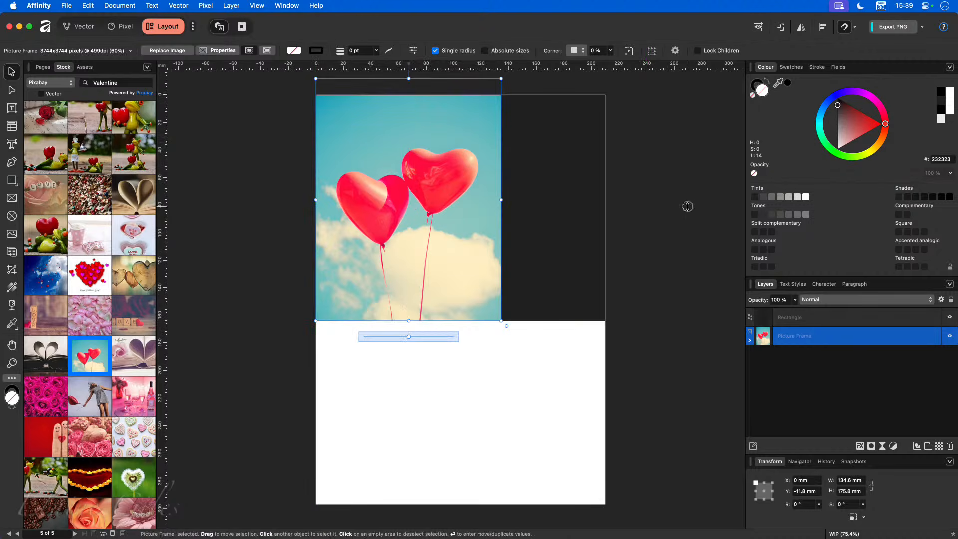
click(669, 211)
- Fill the rectangle with red FD193E sampled from the balloons
click(554, 197)
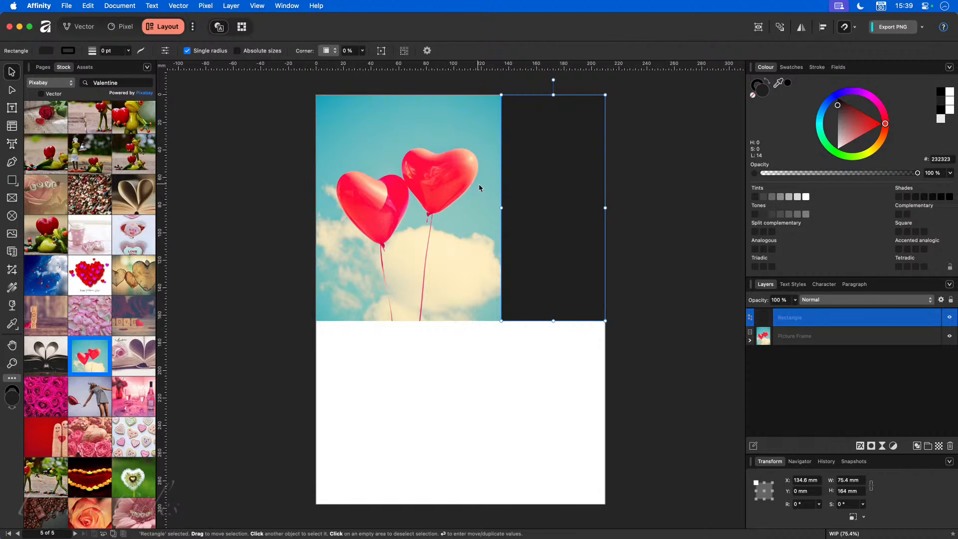
drag(778, 83, 443, 187)
click(661, 248)
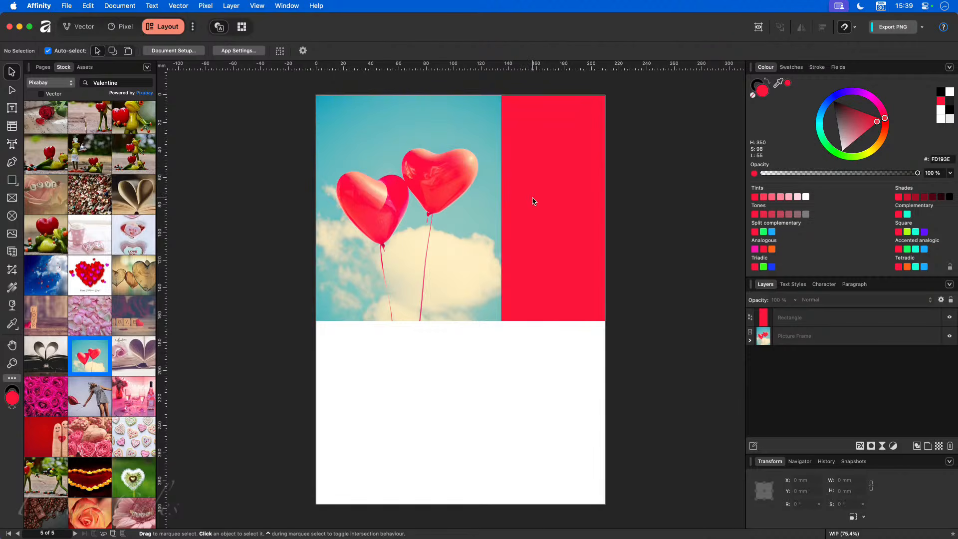
click(11, 107)
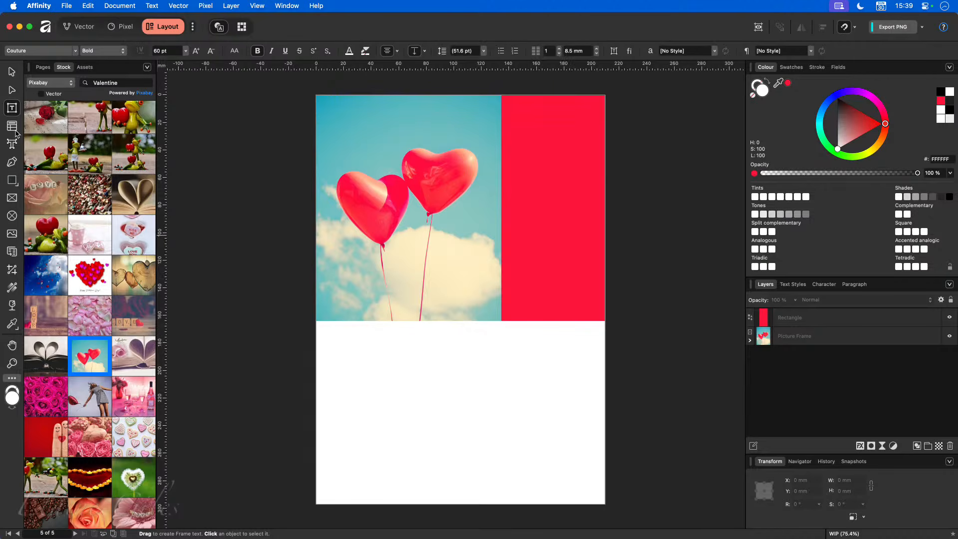
- Type February in a text frame, narrowed so the letters stack vertically in the red band
drag(495, 350, 597, 380)
text(February)
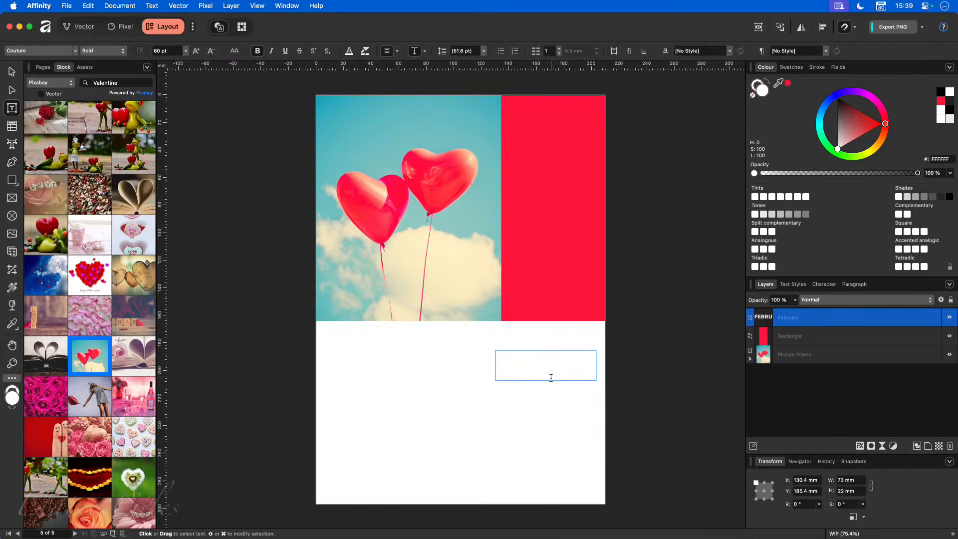
key(super+a)
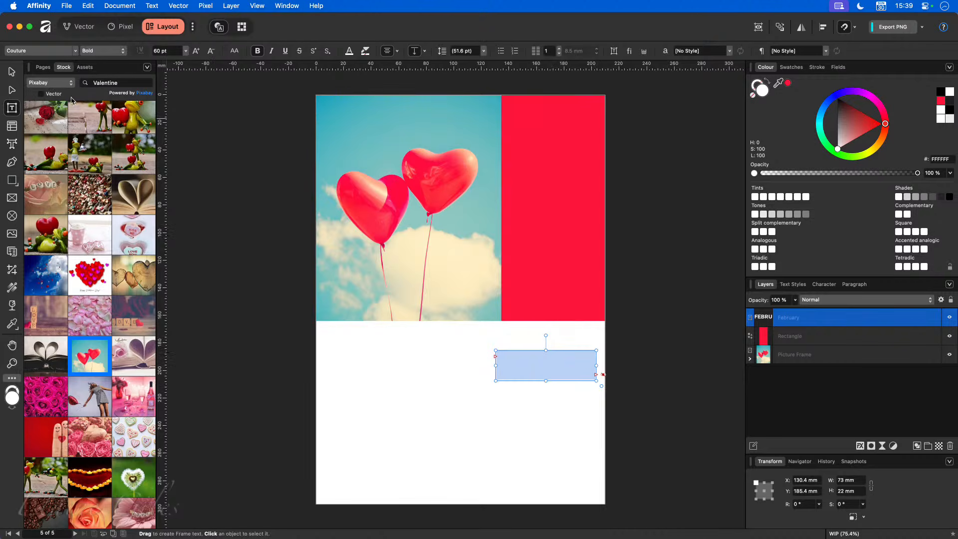
click(12, 71)
drag(532, 368, 554, 217)
drag(618, 214, 532, 405)
drag(535, 207, 574, 111)
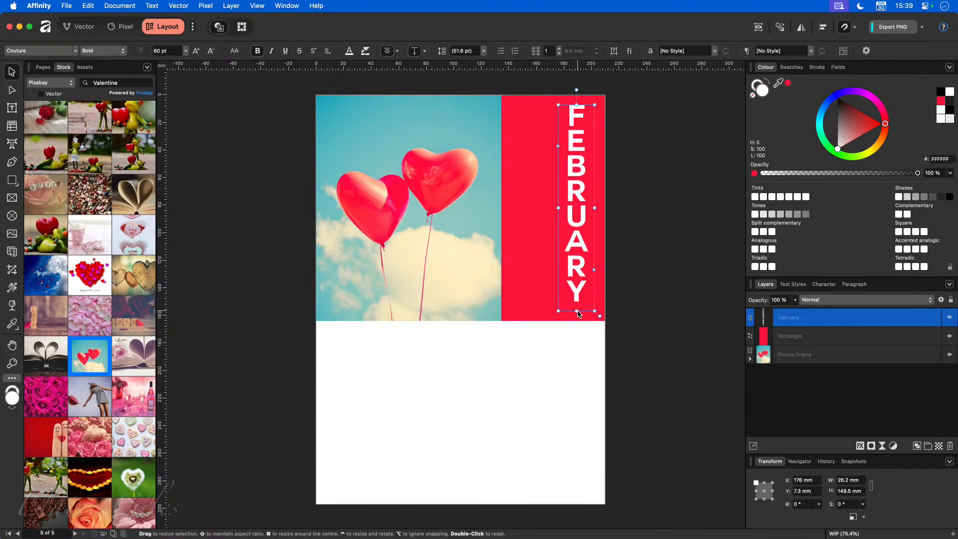
drag(576, 311, 577, 398)
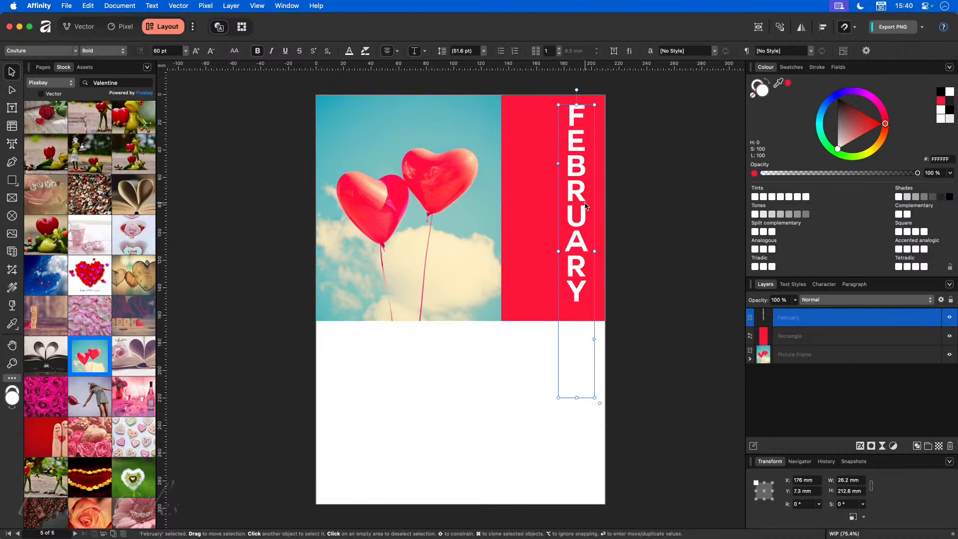
- Set FEBRUARY to 64 pt and fit its frame to the text
click(158, 51)
text(64)
key(Return)
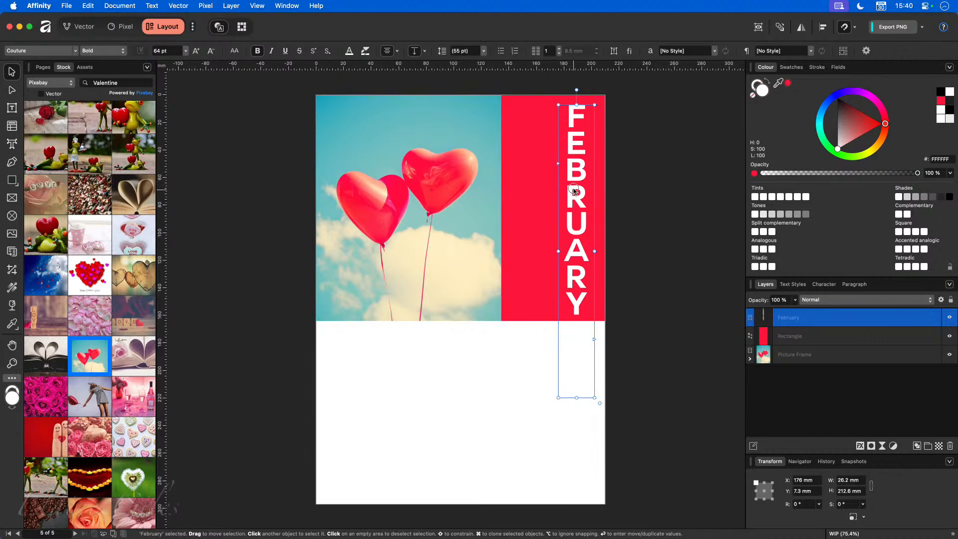
drag(574, 192, 574, 189)
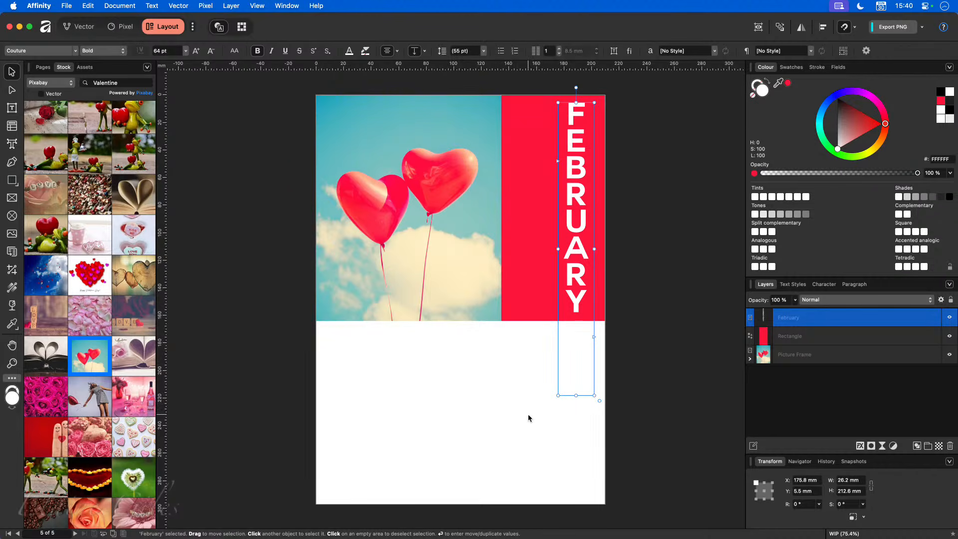
double_click(578, 395)
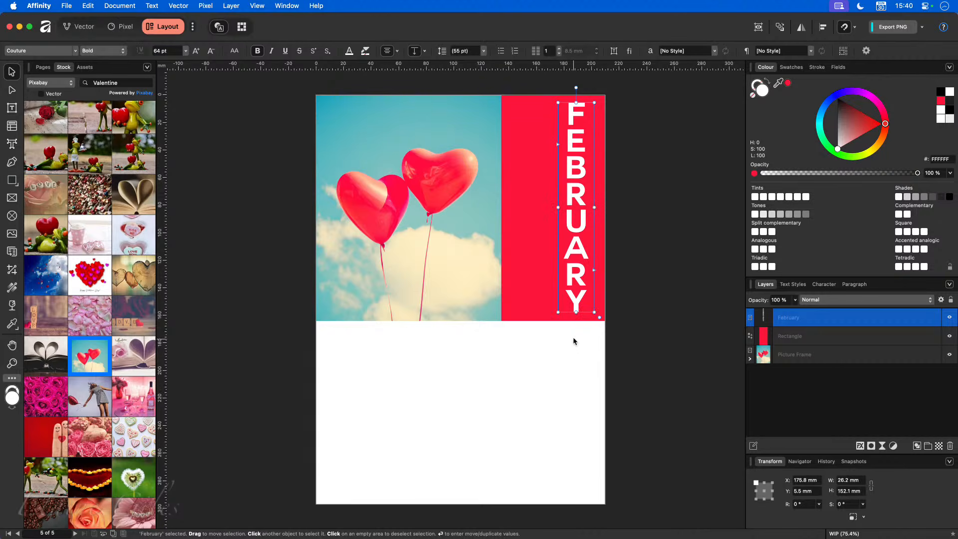
click(594, 359)
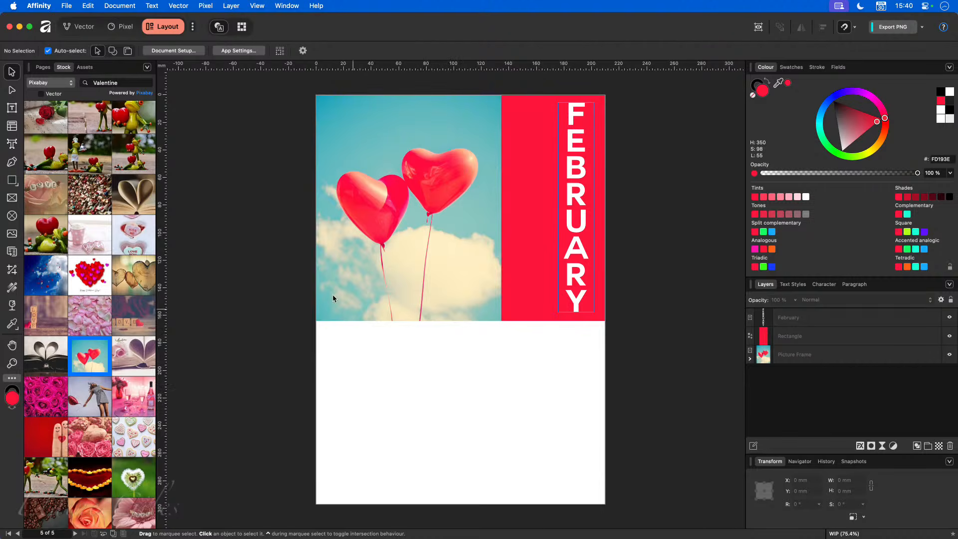
- Add '2027' as artistic text in Couture Bold, coloured the balloon red
click(12, 145)
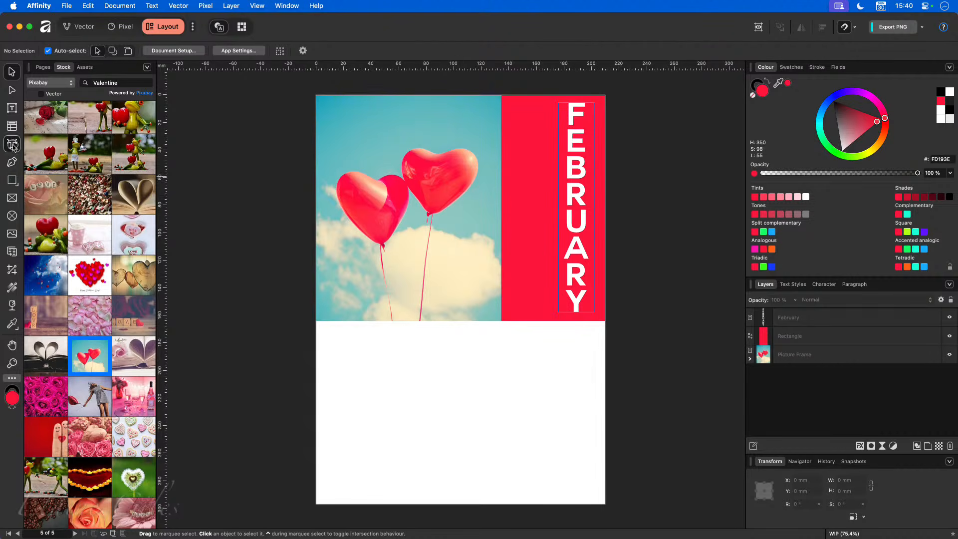
click(390, 389)
text(2027)
key(super+a)
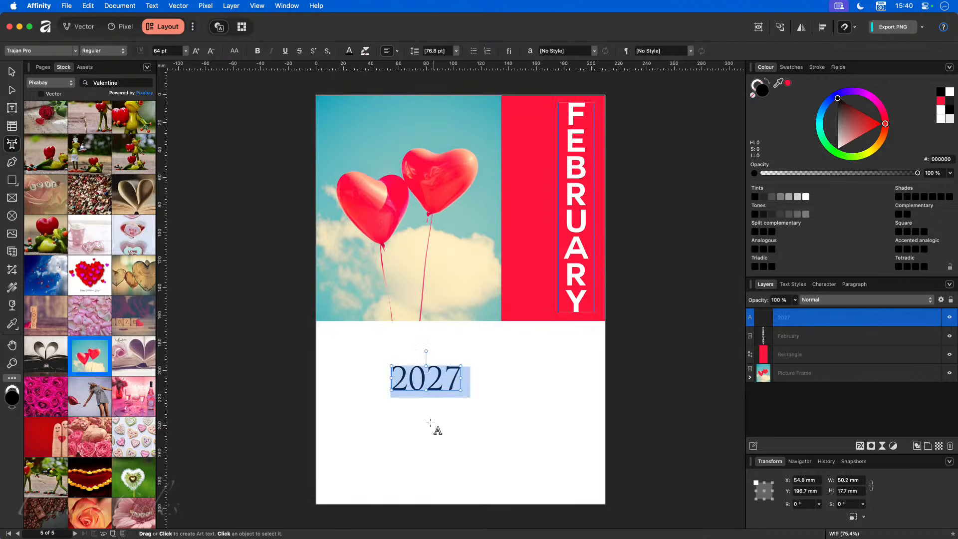
click(69, 56)
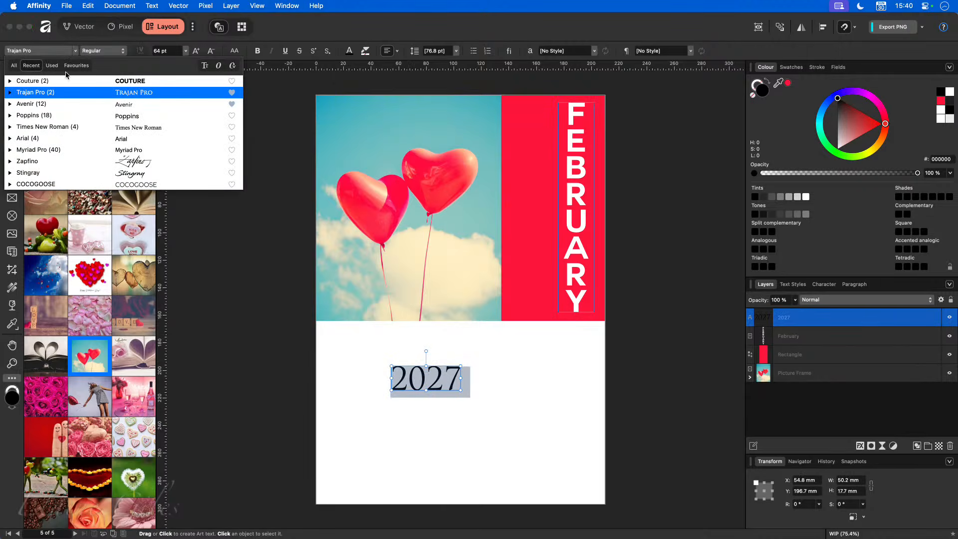
click(69, 75)
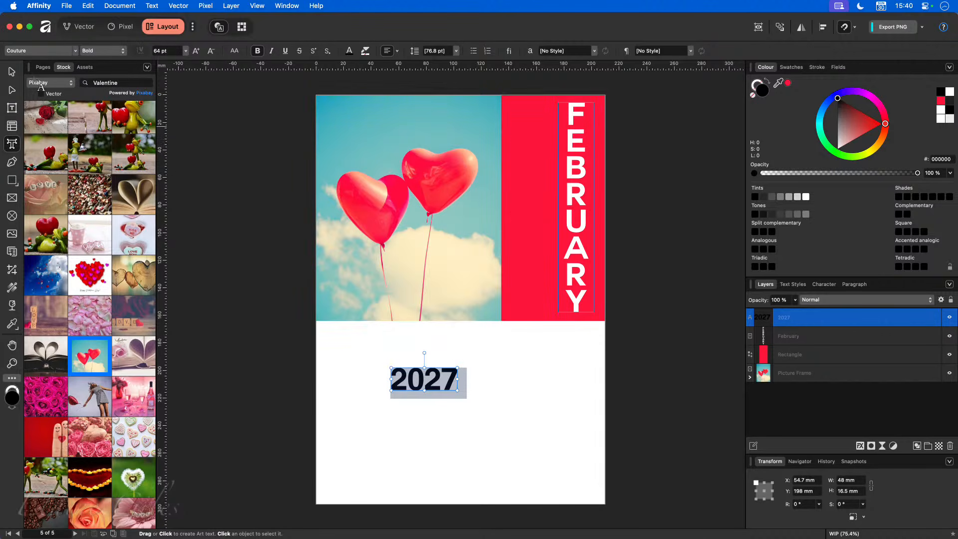
click(12, 71)
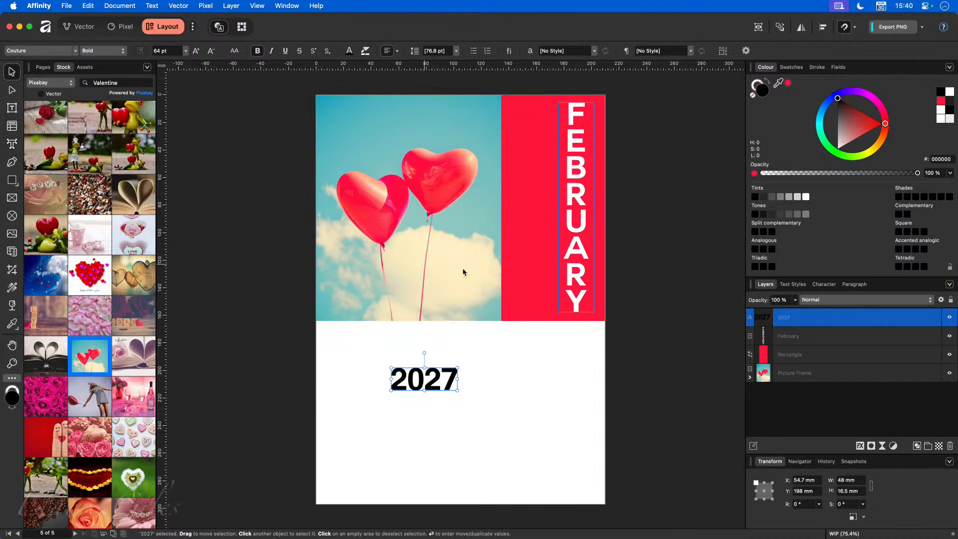
click(787, 83)
- Rotate 2027 vertically, enlarge it to about 134 pt, and place it at the lower right
drag(422, 352, 387, 377)
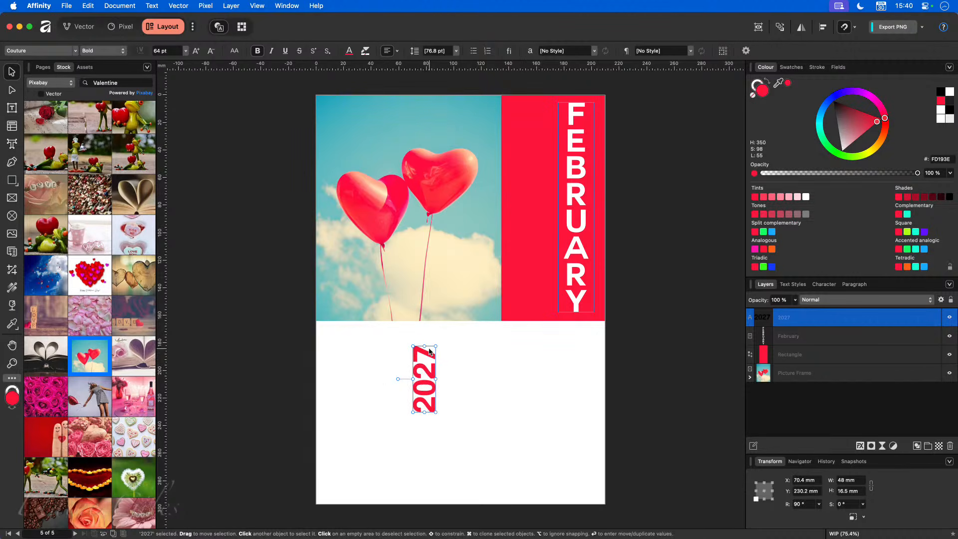
drag(436, 345, 522, 298)
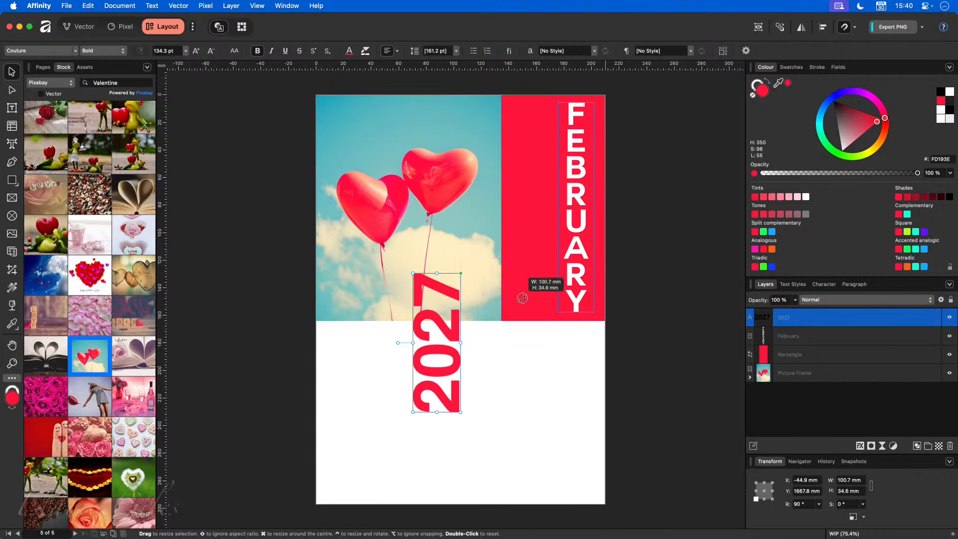
drag(457, 365, 591, 442)
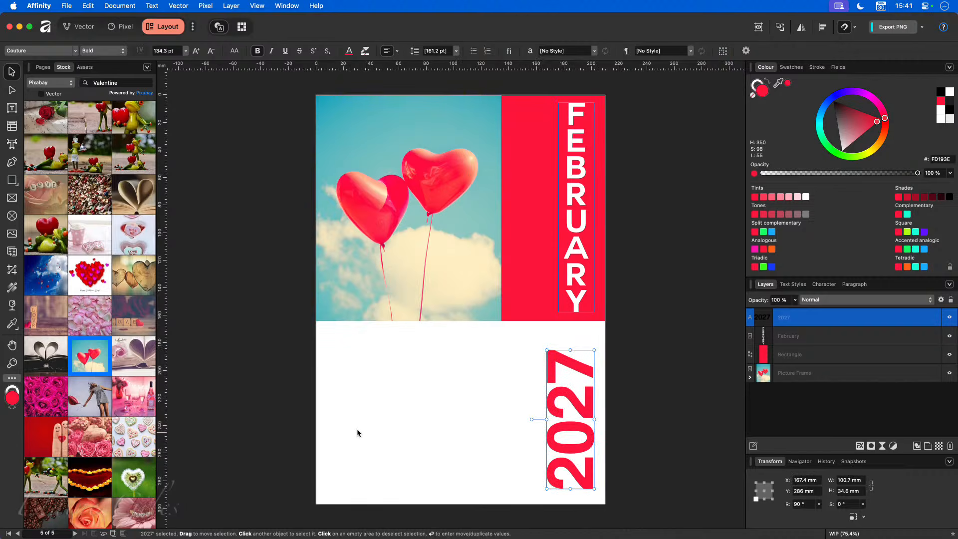
click(361, 433)
scroll(476, 465, right, 2)
click(519, 424)
drag(519, 424, 519, 419)
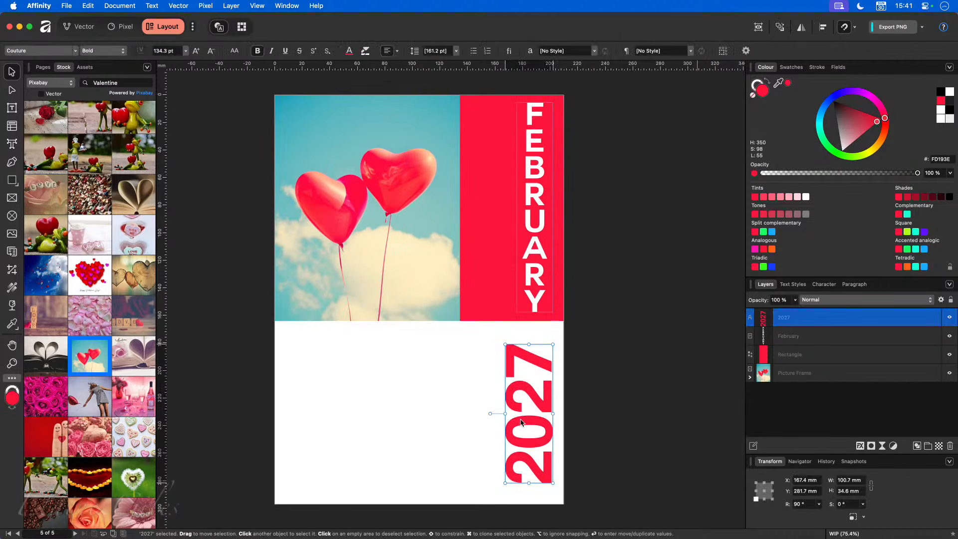
click(236, 296)
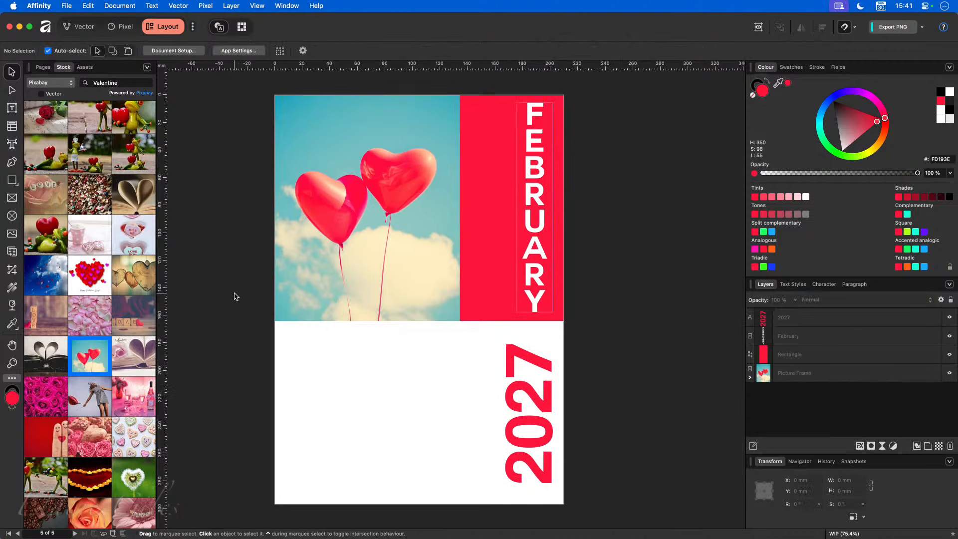
click(12, 127)
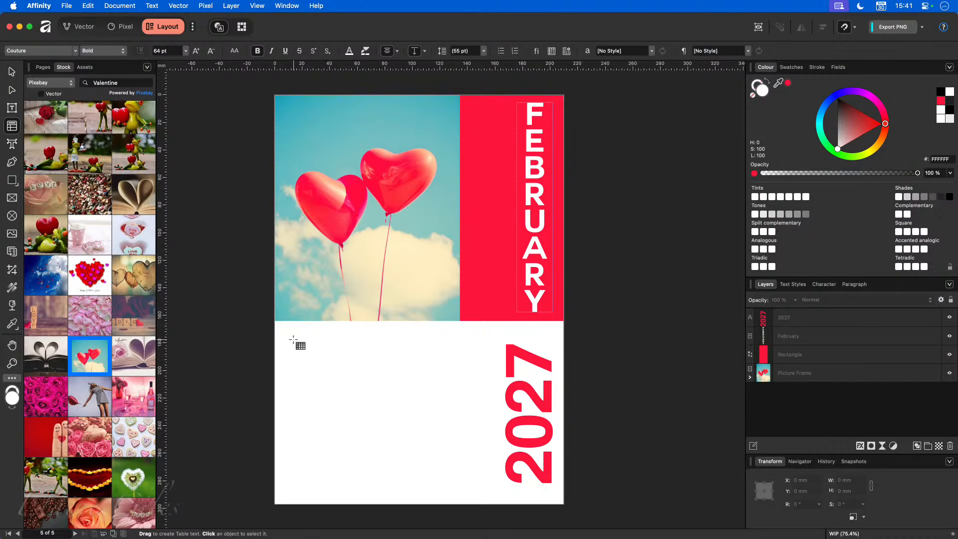
- Draw a table in the white area below the photo
drag(295, 340, 417, 448)
mouse_move(499, 460)
mouse_down()
mouse_move(627, 480)
mouse_move(484, 468)
mouse_up()
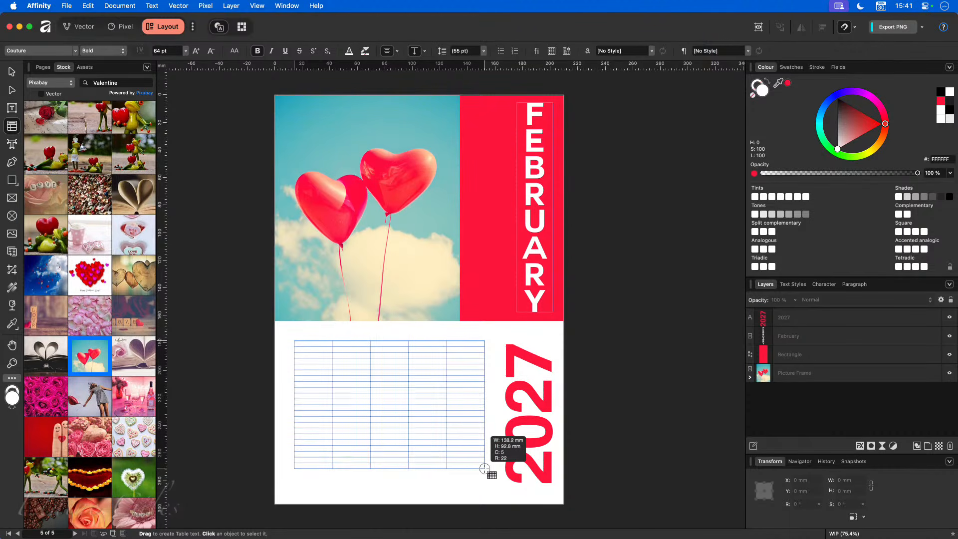
drag(484, 468, 419, 399)
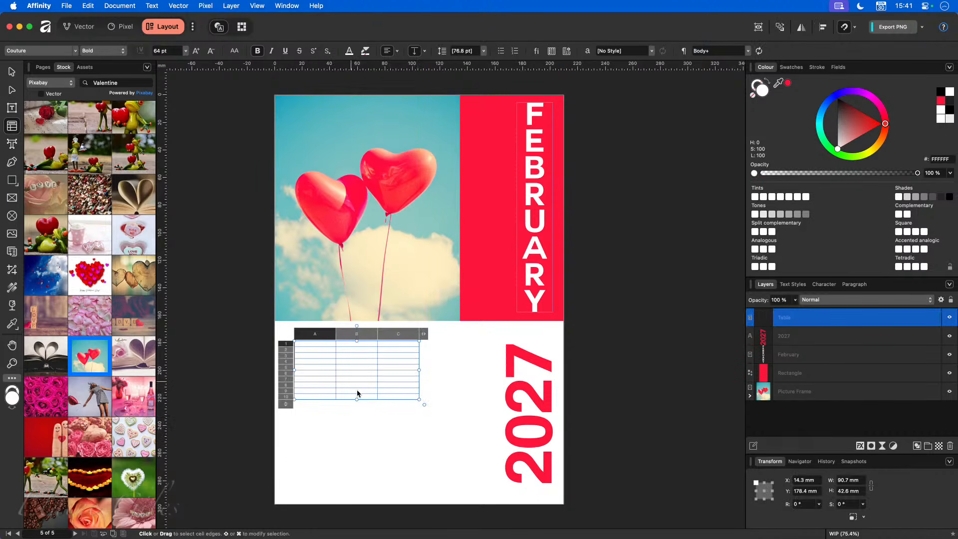
- Give the table 7 columns, reduce its rows, and resize it to 134.6 × 103.2 mm
click(423, 333)
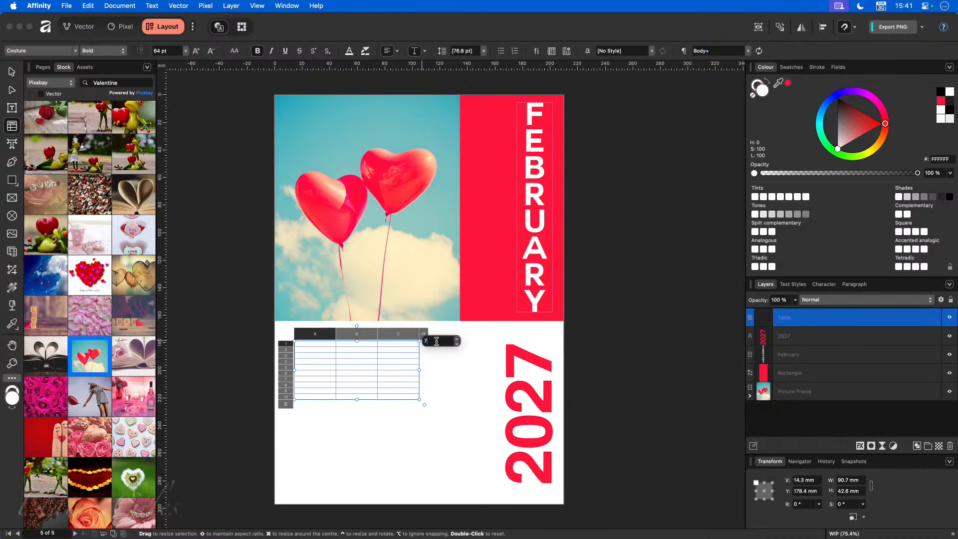
key(Return)
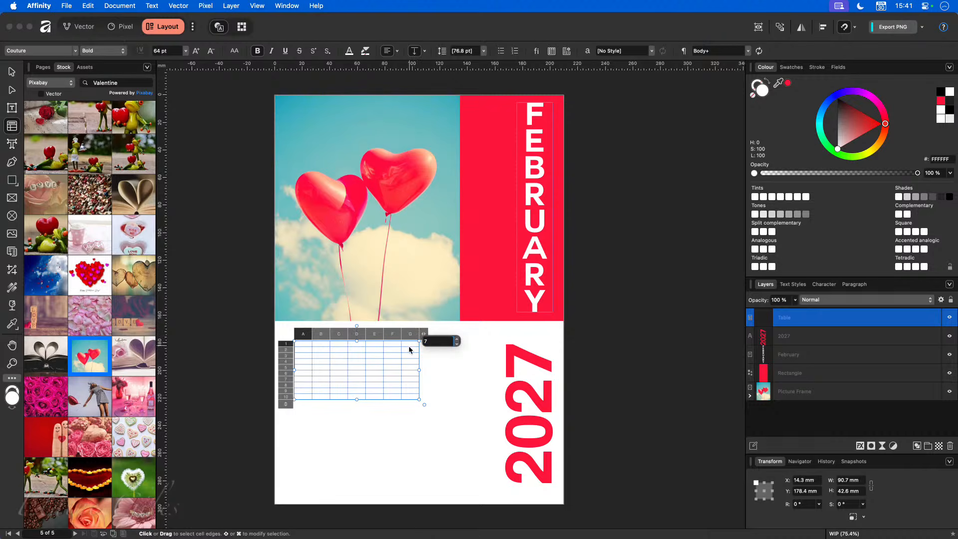
click(286, 406)
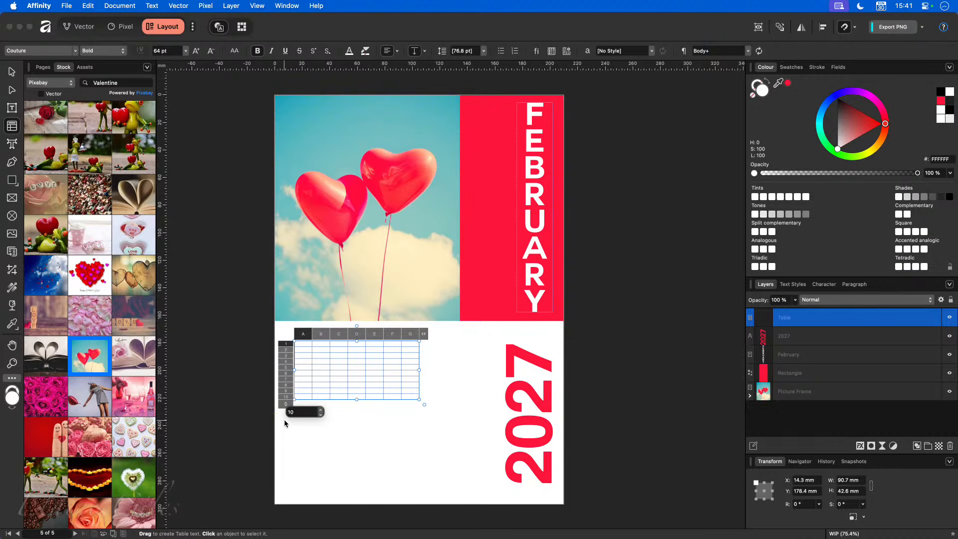
key(Escape)
drag(282, 410, 298, 381)
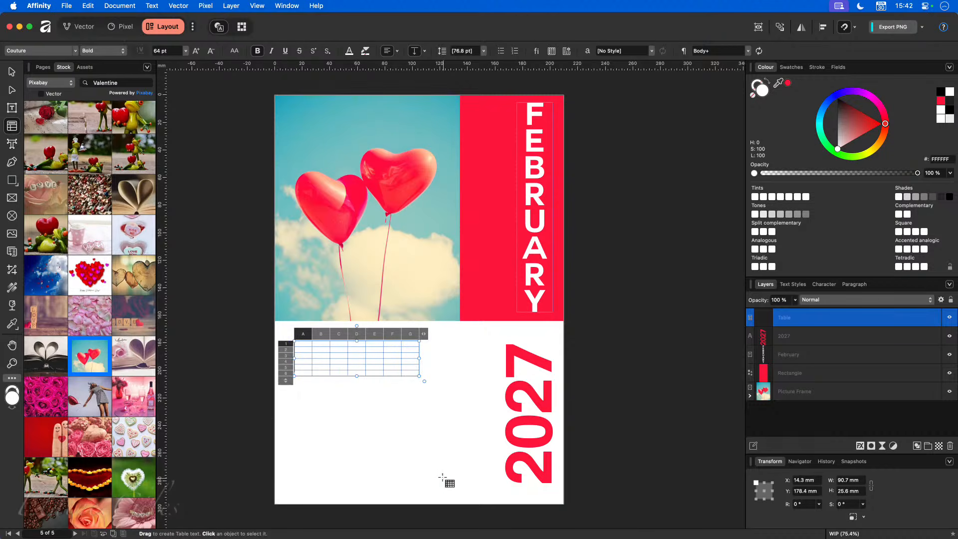
drag(418, 378, 480, 483)
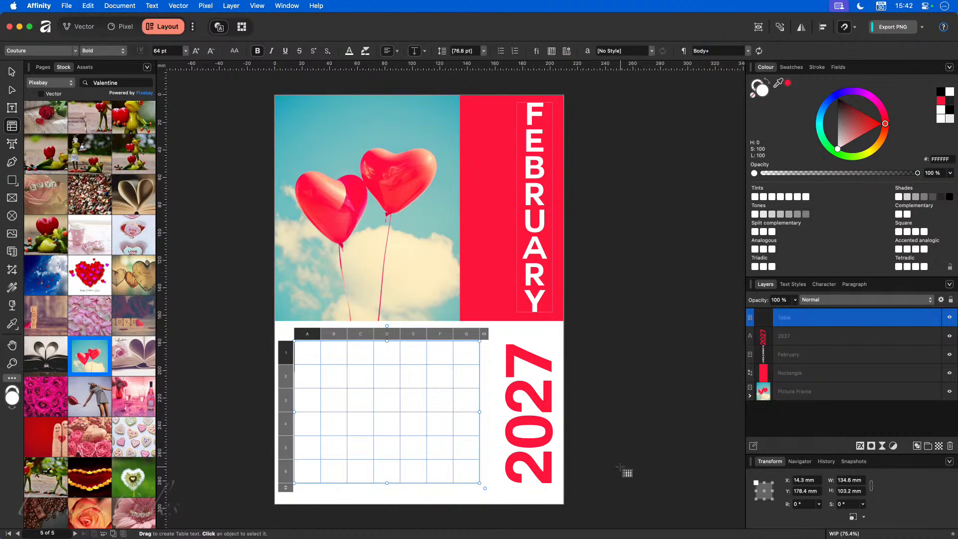
- Begin entering capital weekday letters in the table's first row at cell A1
click(611, 466)
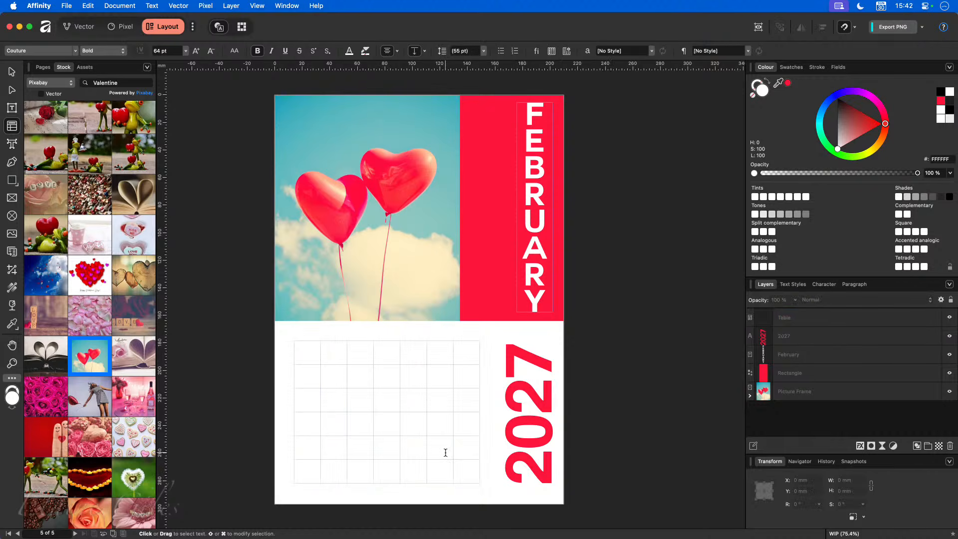
click(344, 464)
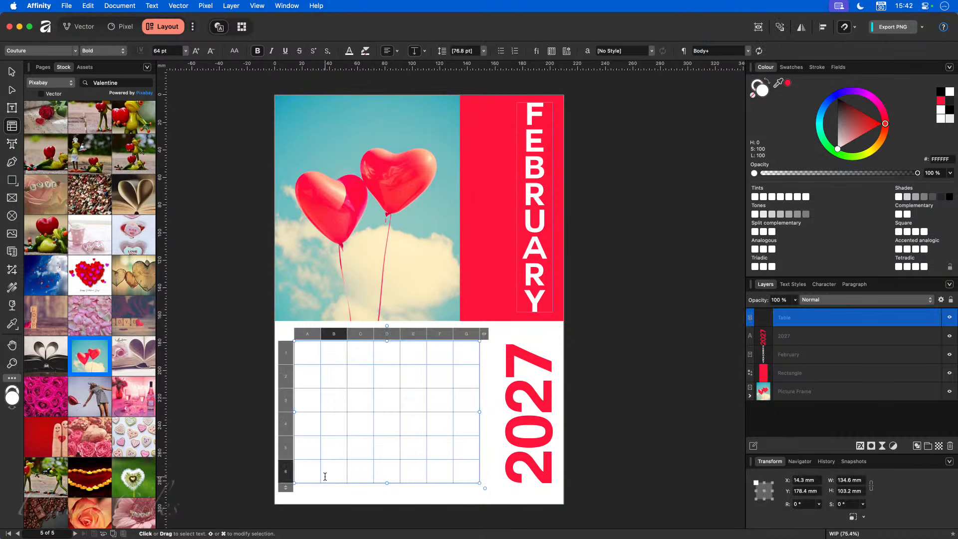
click(310, 364)
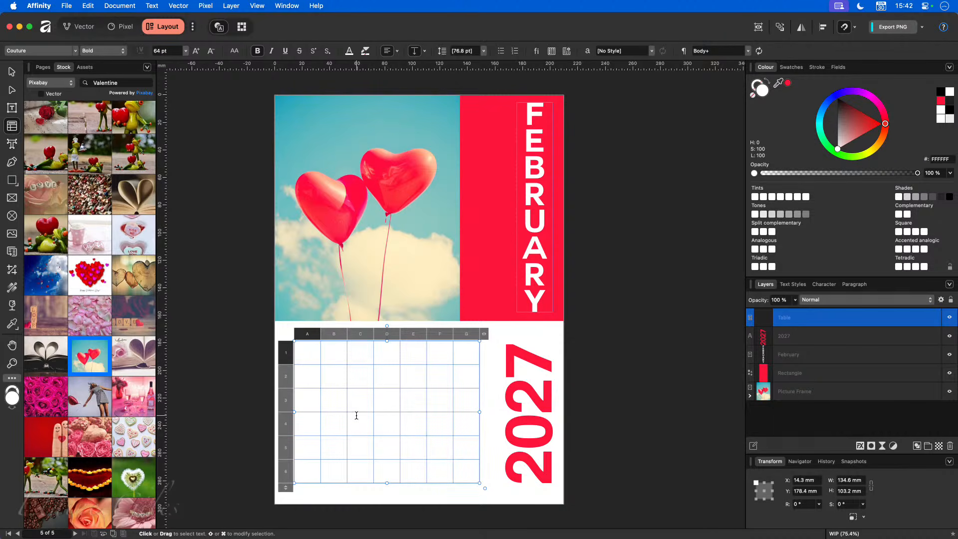
key(Caps_Lock)
key(Tab)
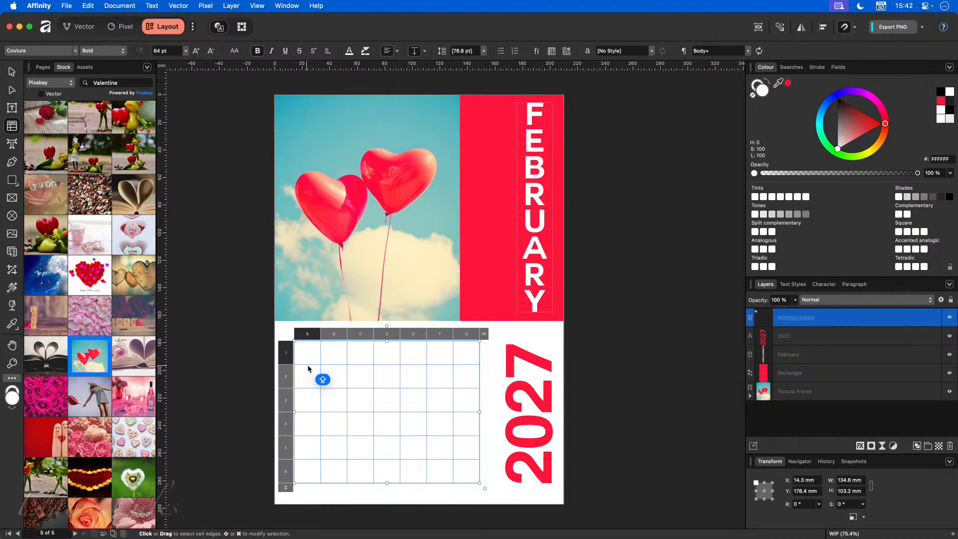
- Make the M in cell A1 grey at 32 pt
click(317, 356)
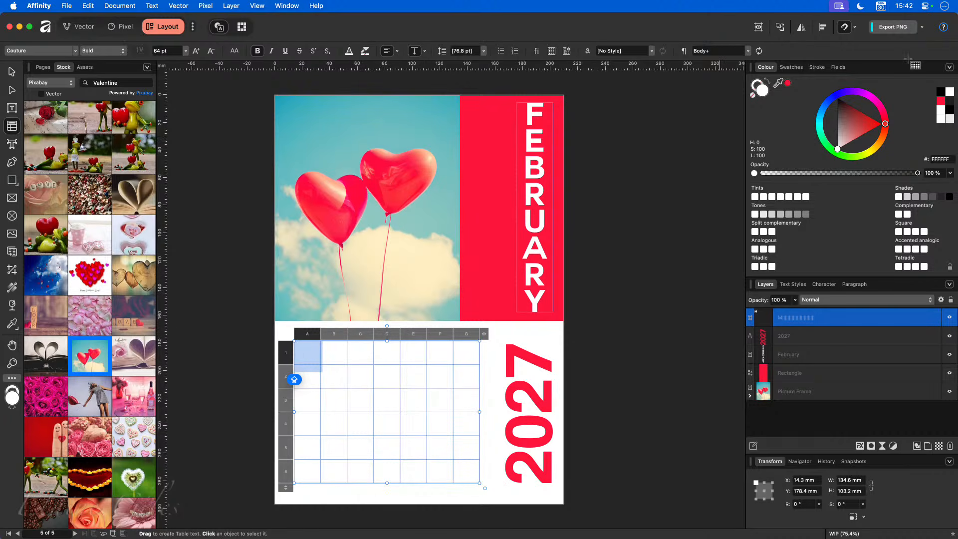
click(792, 68)
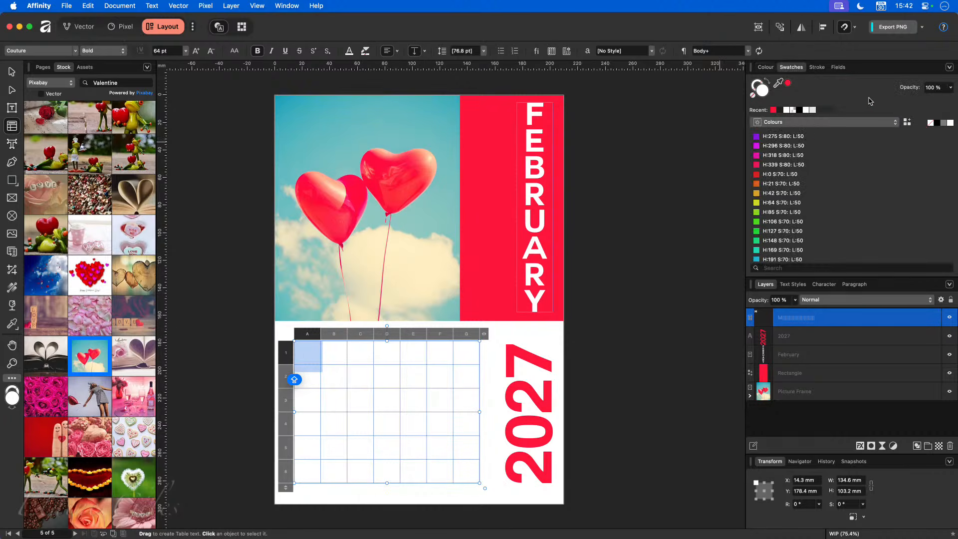
click(944, 122)
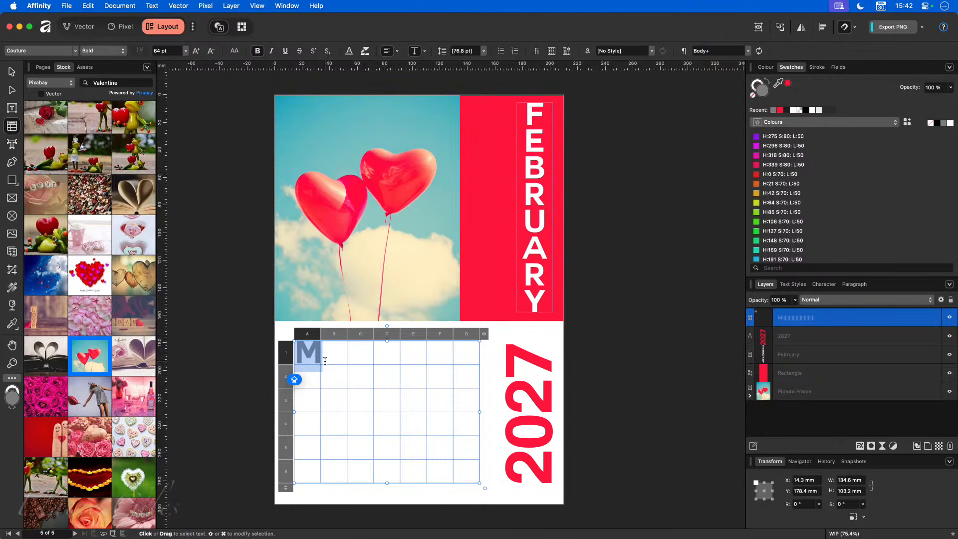
click(168, 51)
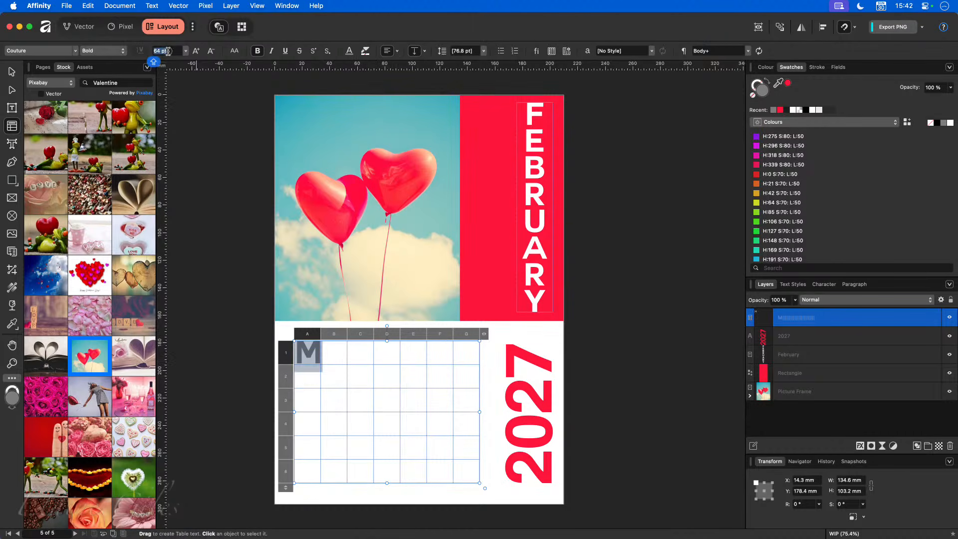
text(32)
key(Return)
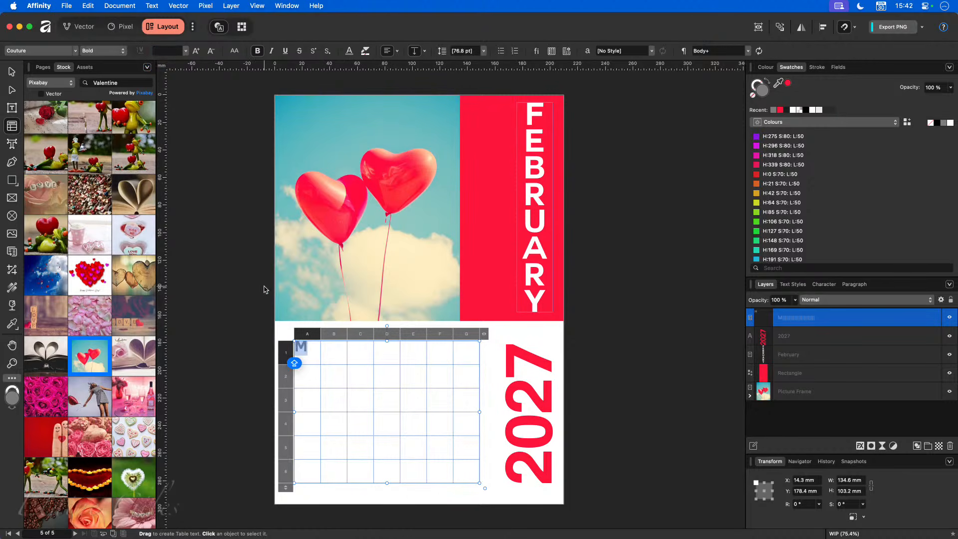
- Type the weekday letters T, W, T, F, S across the first row
click(313, 351)
key(Caps_Lock)
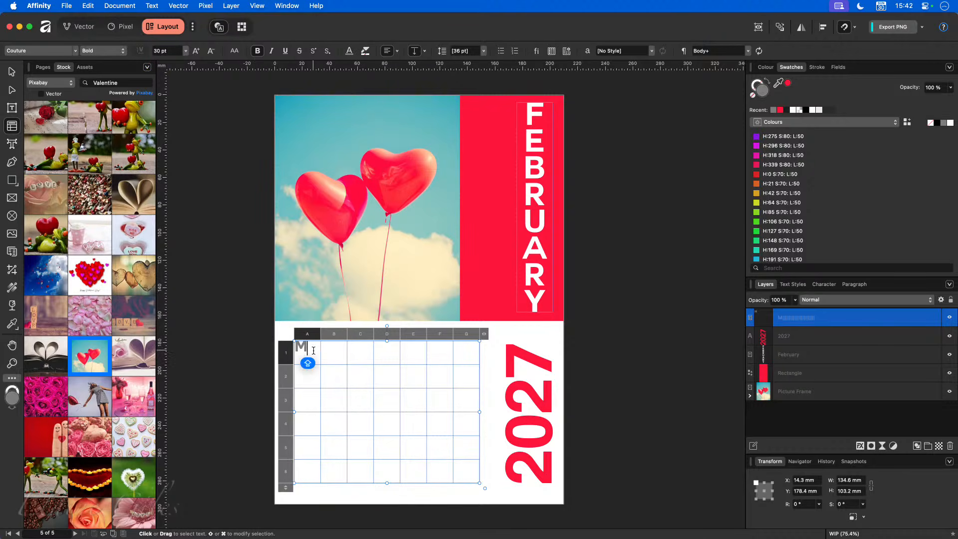
drag(313, 350, 467, 351)
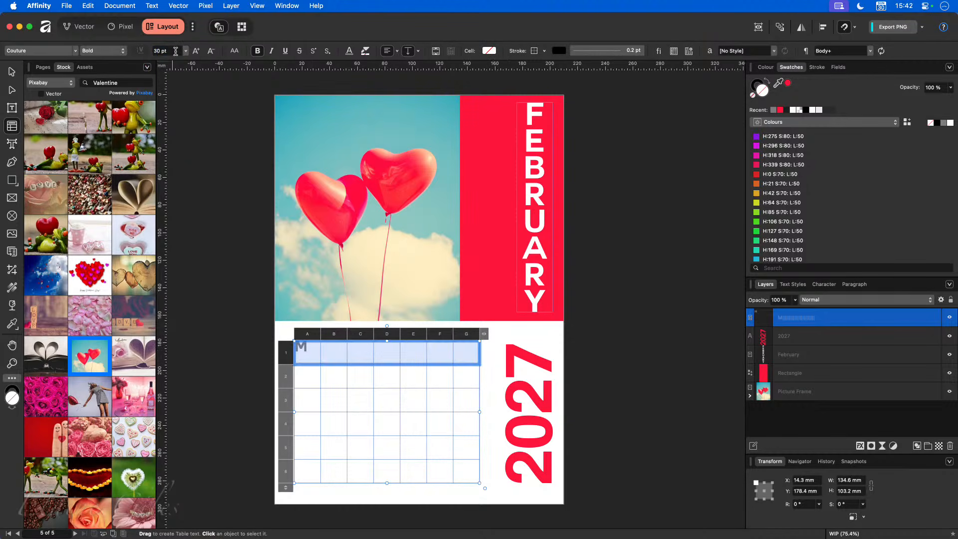
click(333, 359)
text(T)
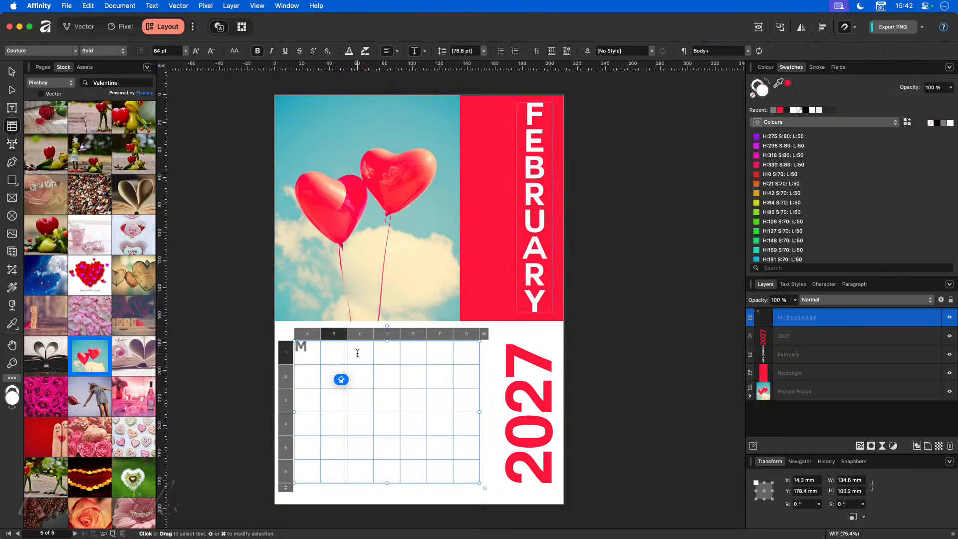
key(Tab)
text(W)
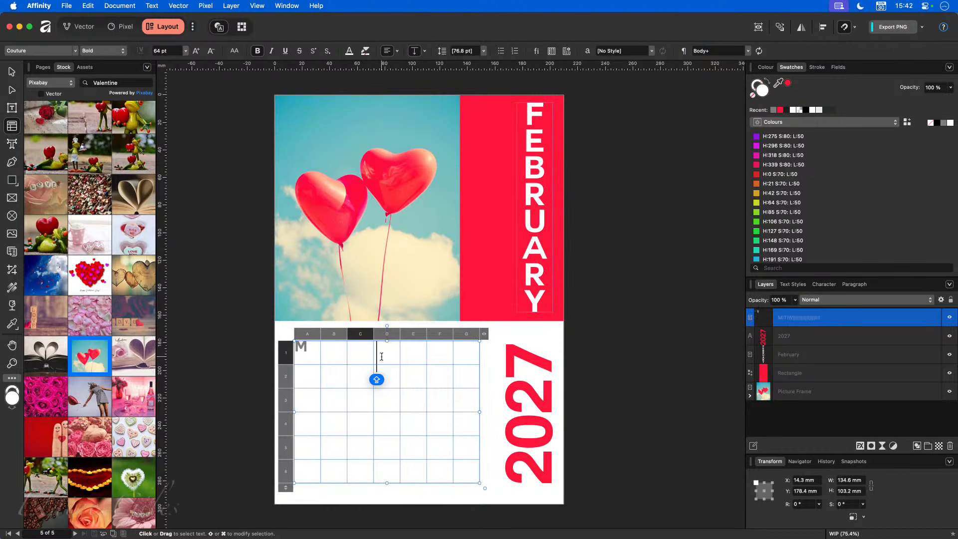
key(Tab)
text(T)
key(Tab)
text(F)
key(Tab)
text(S)
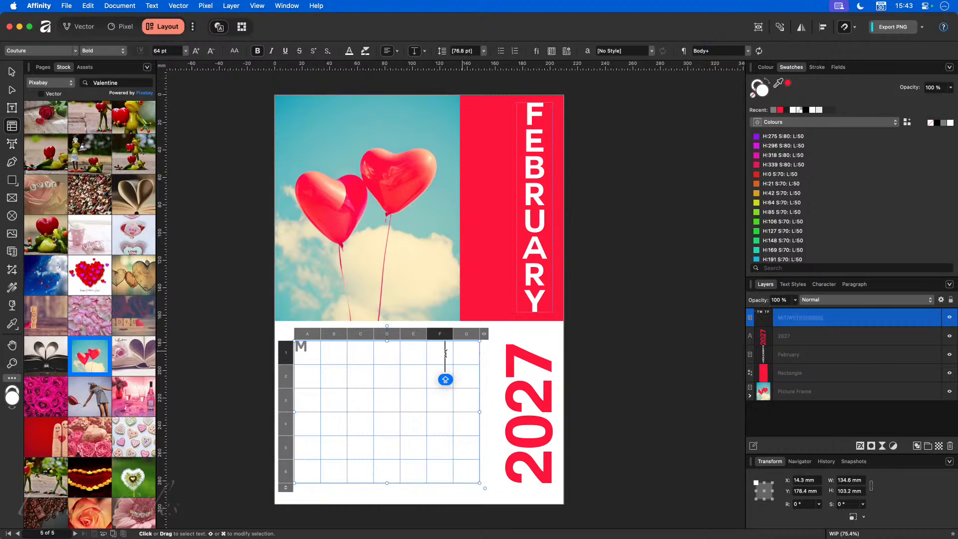
- Check the header letters in cells E1, F1, G1 and A1
double_click(405, 355)
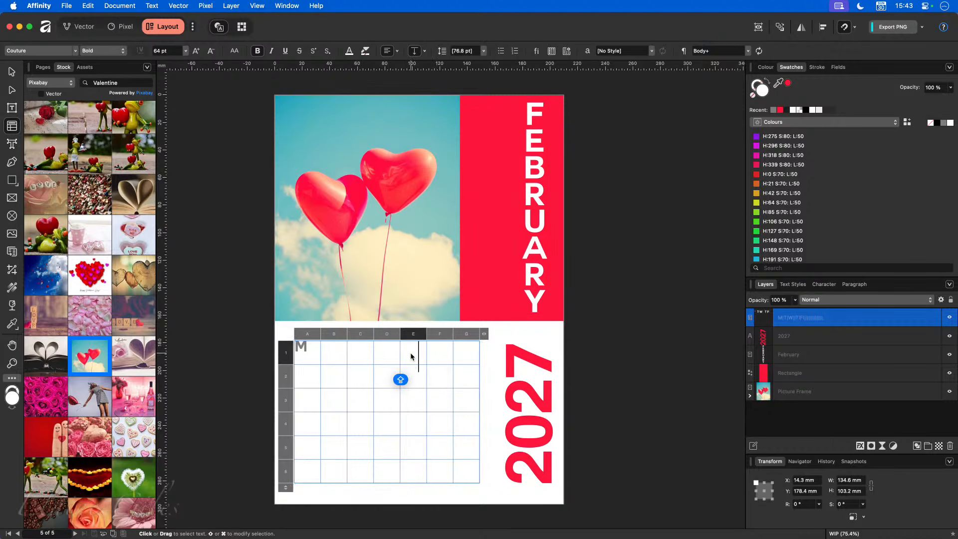
click(434, 356)
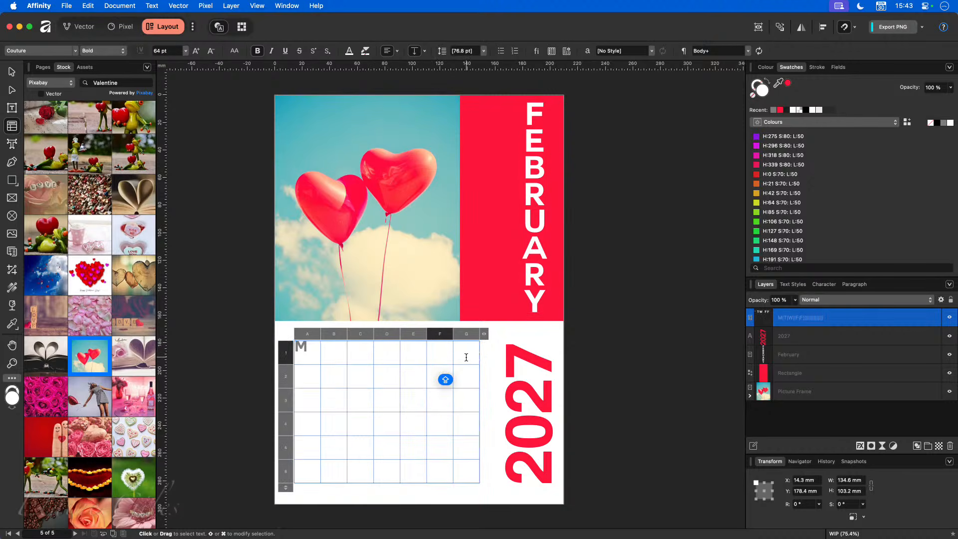
click(466, 357)
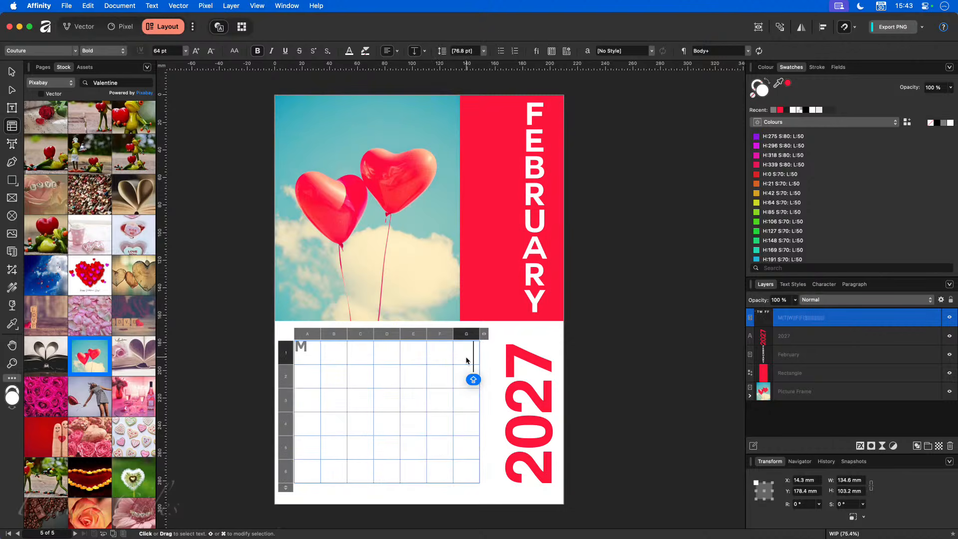
click(311, 346)
- Set the header row text to 32 pt and fill the row grey
shift+click(466, 353)
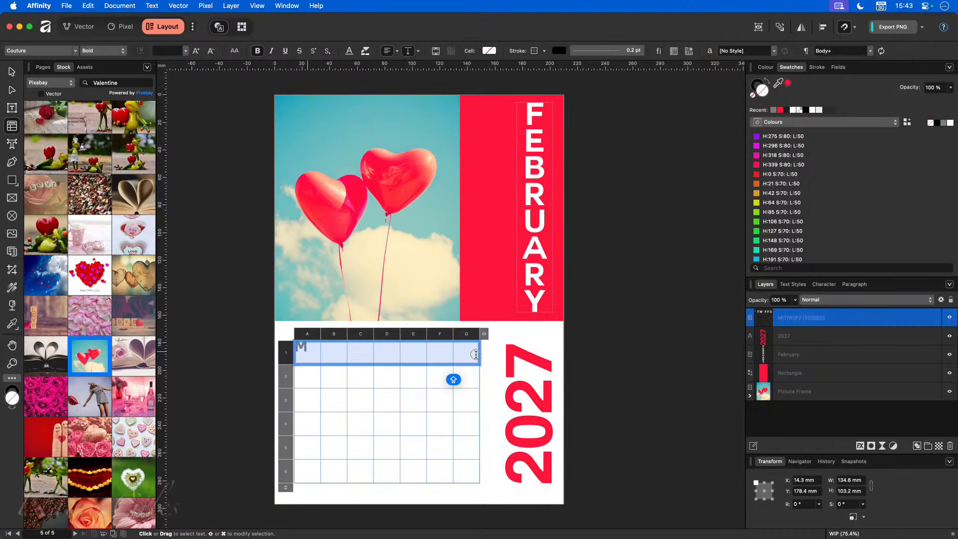
click(160, 51)
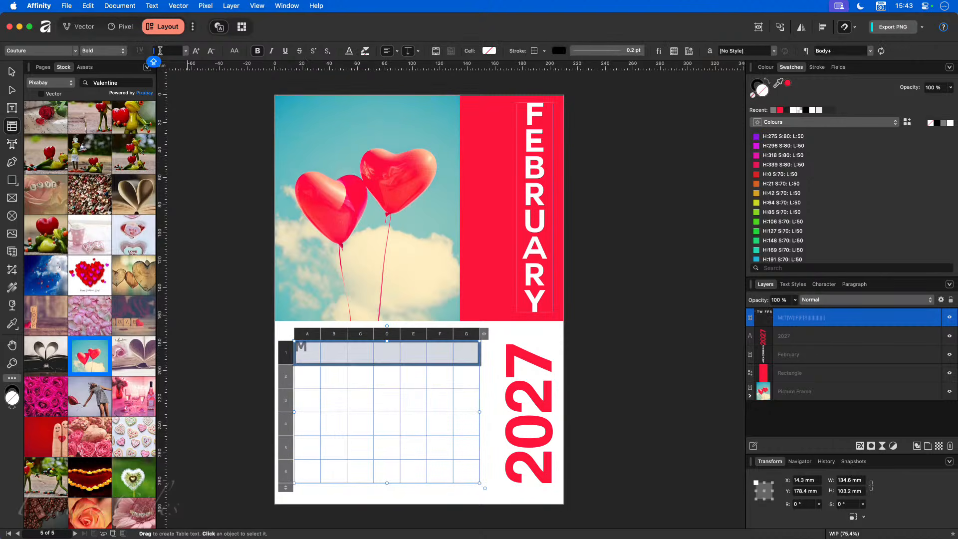
text(32)
key(Return)
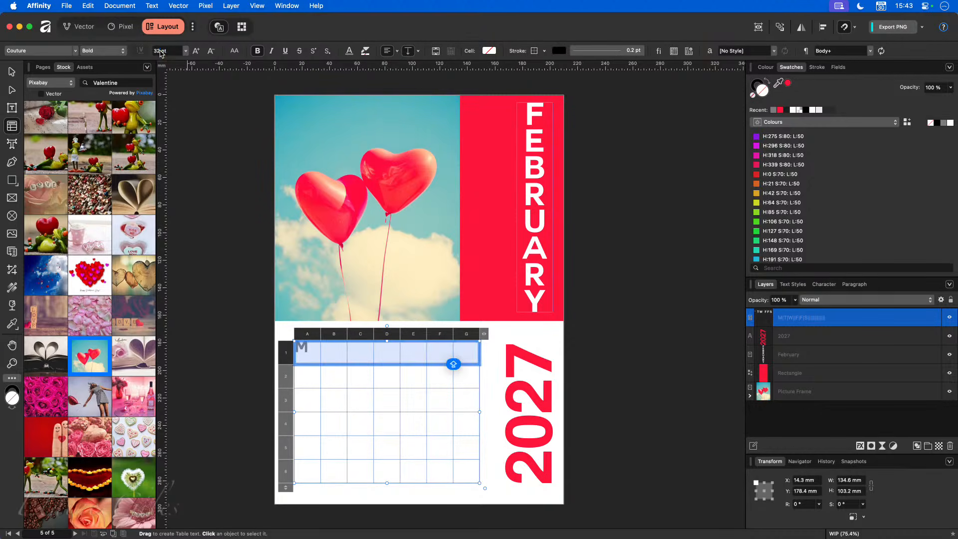
click(943, 125)
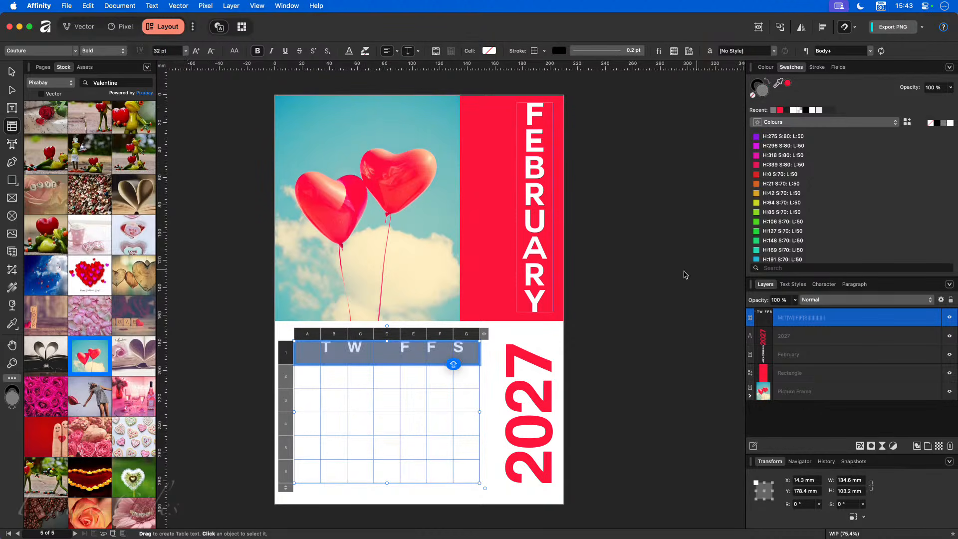
click(319, 372)
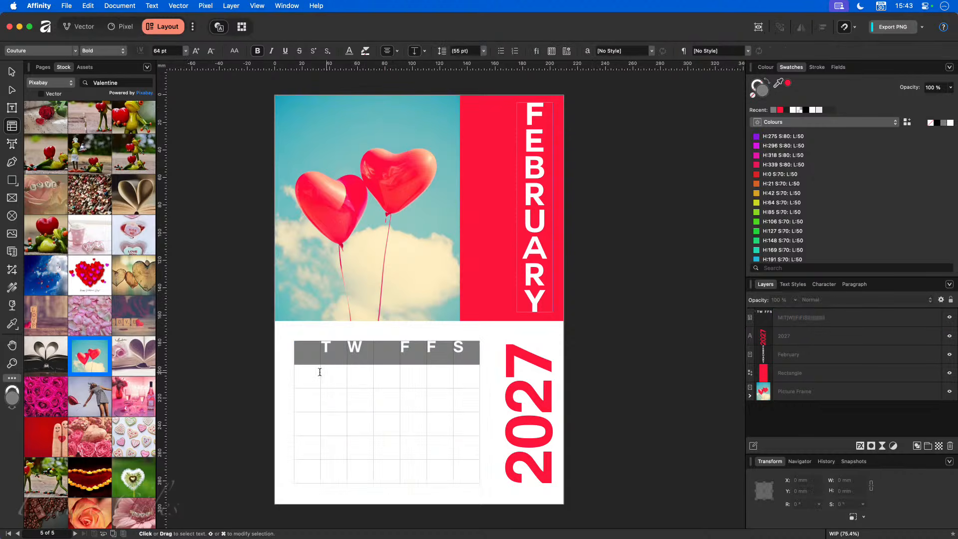
- Type the missing T in cell D1, clean up A1, and select the header row A1–G1
click(354, 354)
click(384, 353)
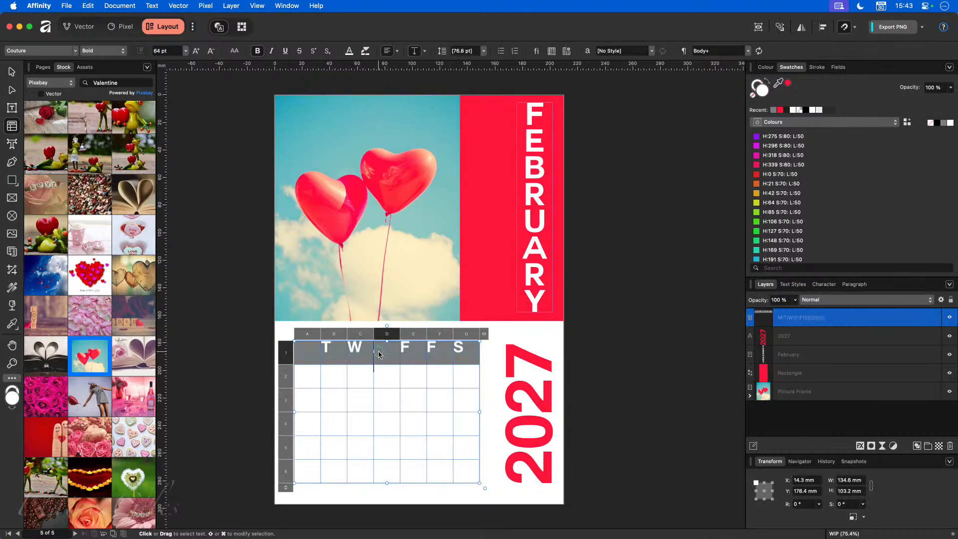
key(Caps_Lock)
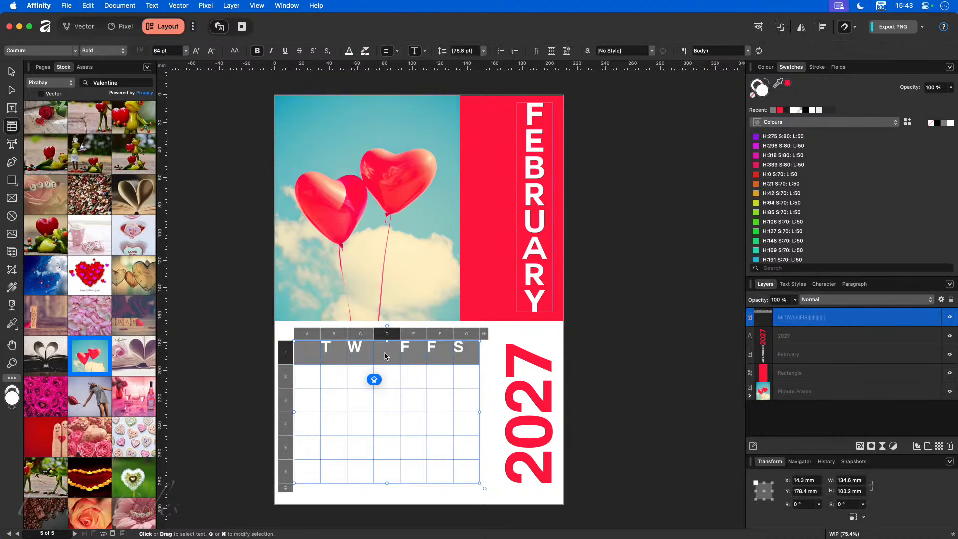
text(T)
key(BackSpace)
text(T)
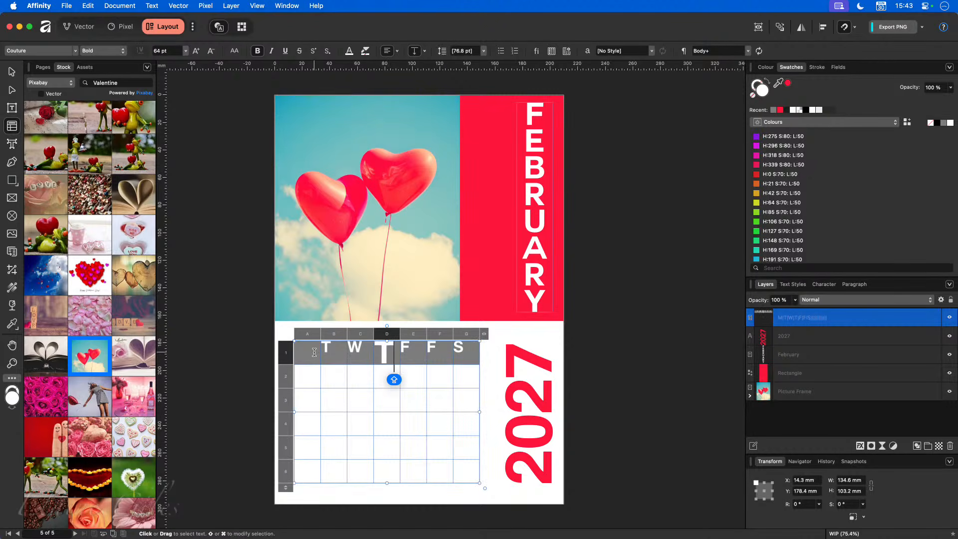
click(314, 353)
key(Return)
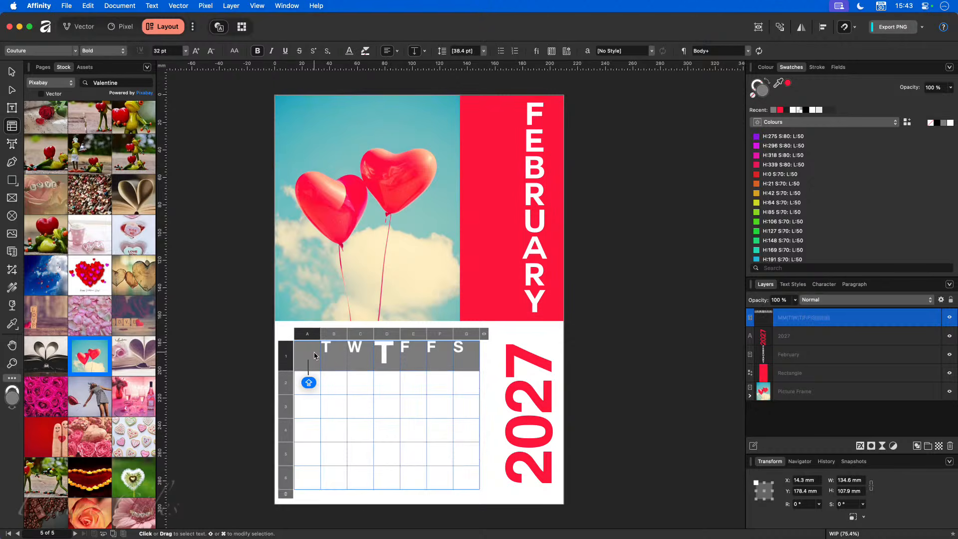
key(BackSpace)
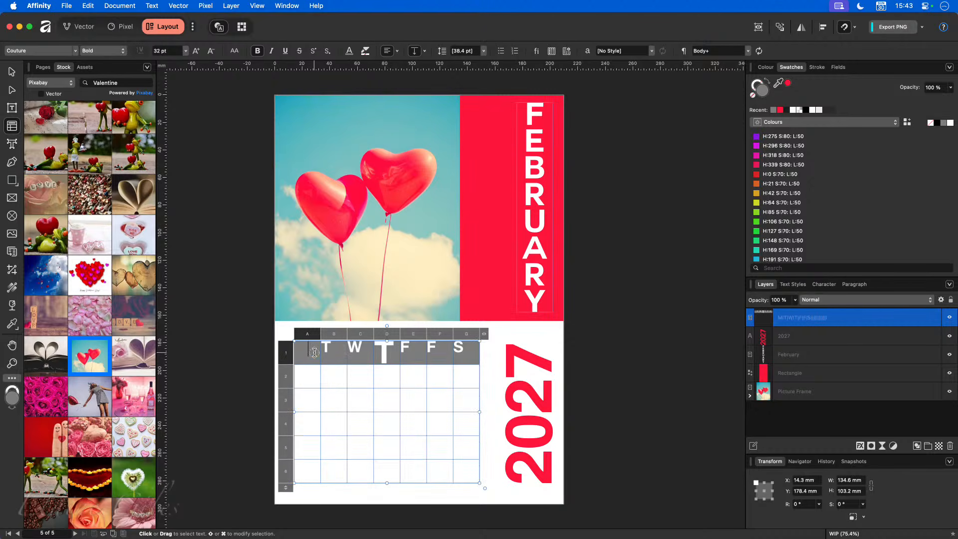
drag(314, 355, 488, 349)
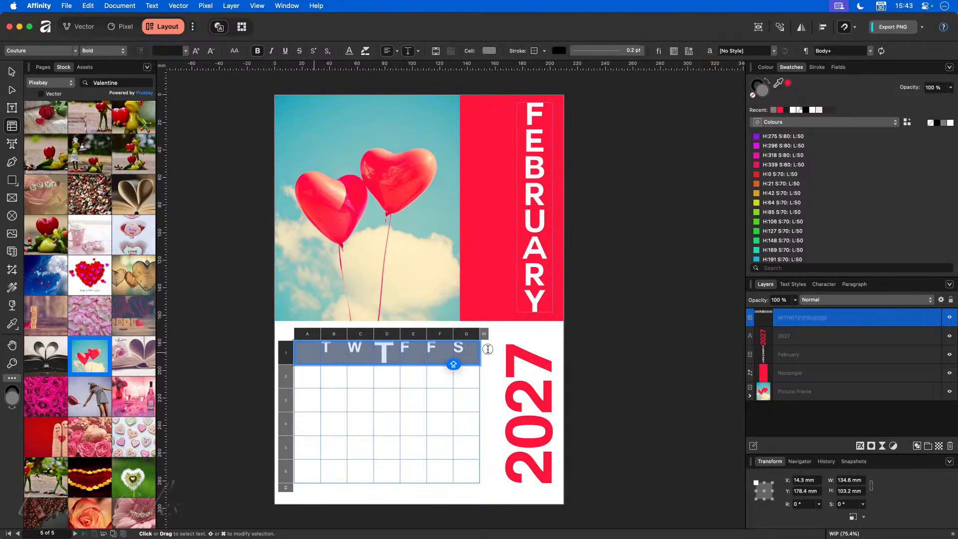
- Fill the header row cells with white
click(490, 51)
drag(569, 149, 553, 153)
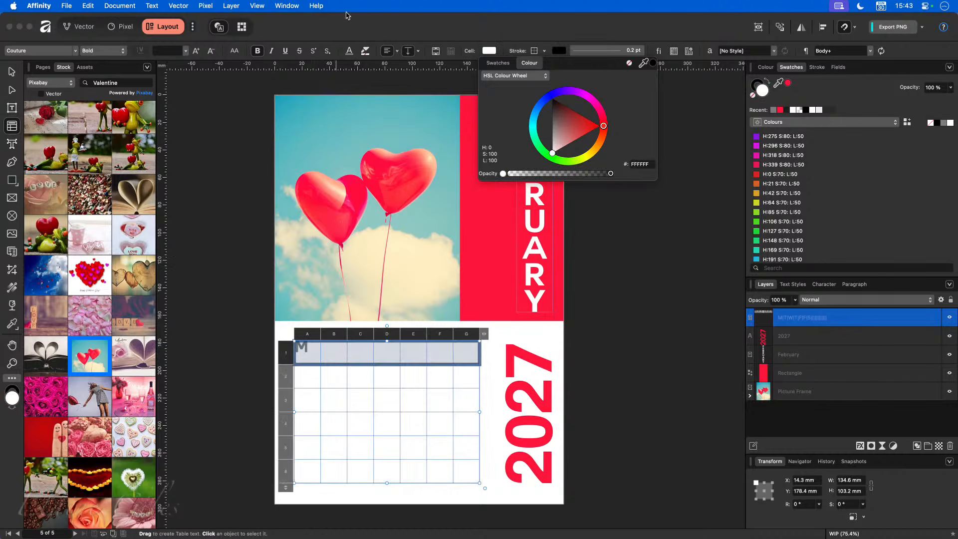
click(335, 27)
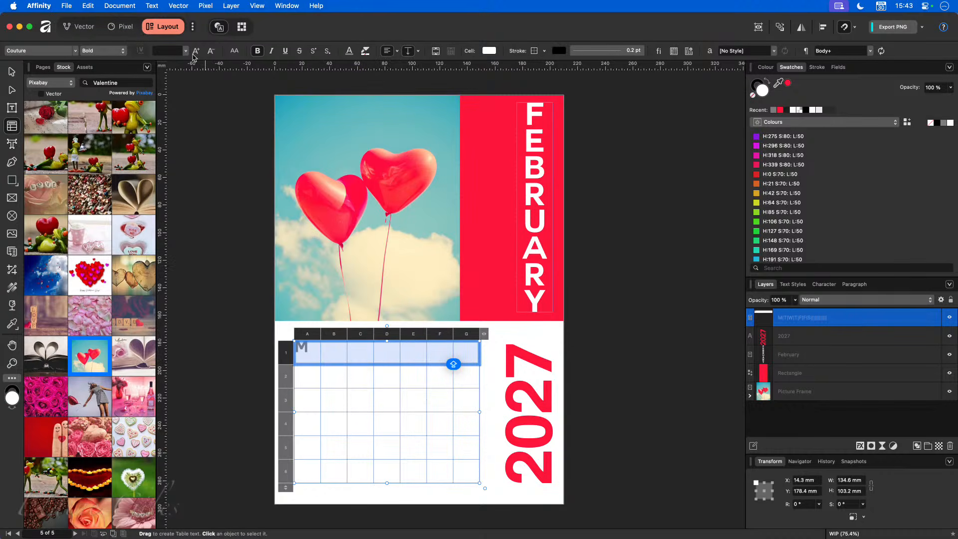
- Colour the day letters light grey 8C8C8C and select the oversized T in D1
click(348, 51)
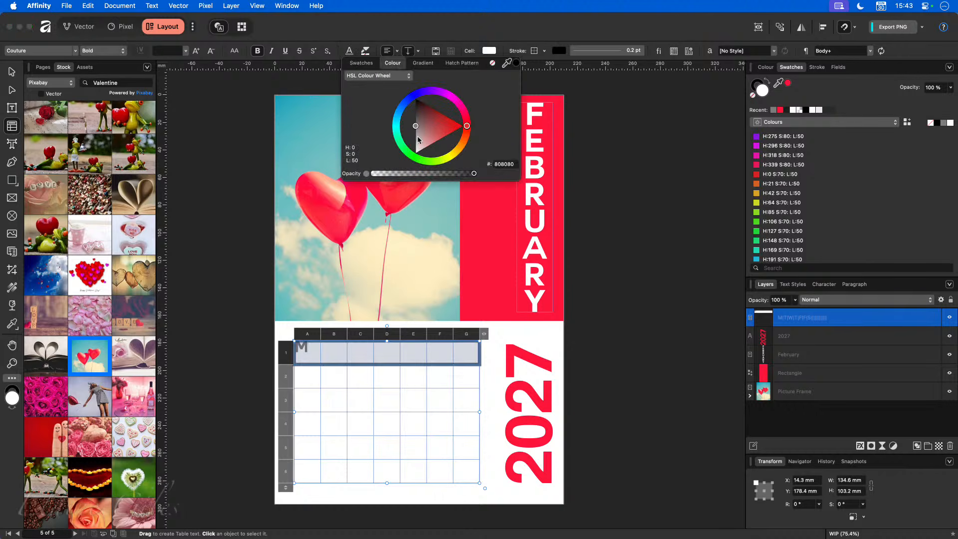
drag(413, 129, 415, 128)
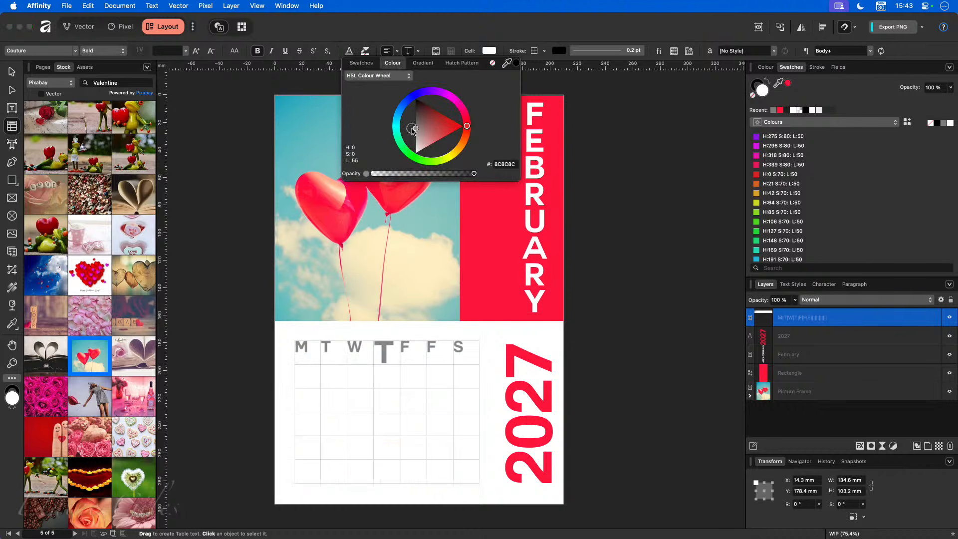
click(369, 376)
drag(393, 379, 374, 379)
click(167, 51)
- Resize the T in D1 to 32 pt
text(32)
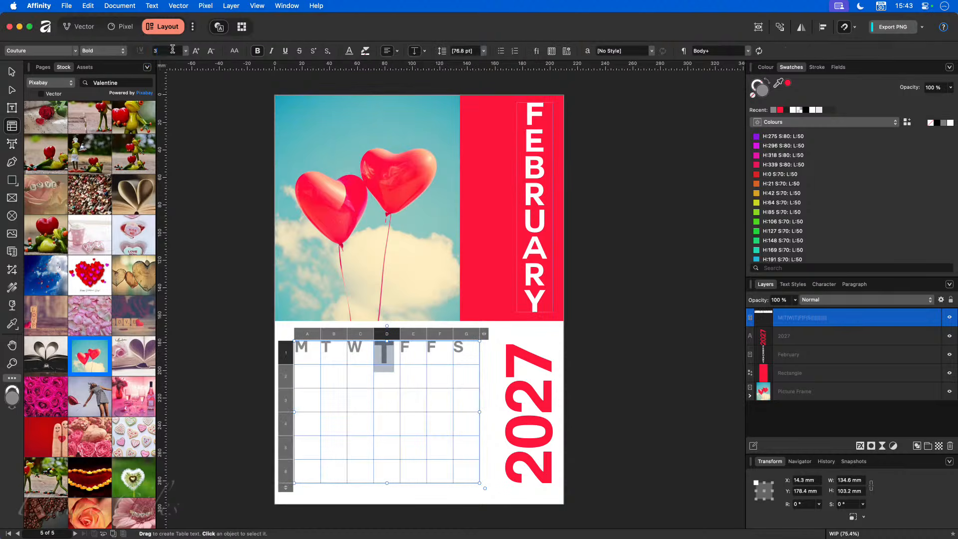
key(Return)
key(Caps_Lock)
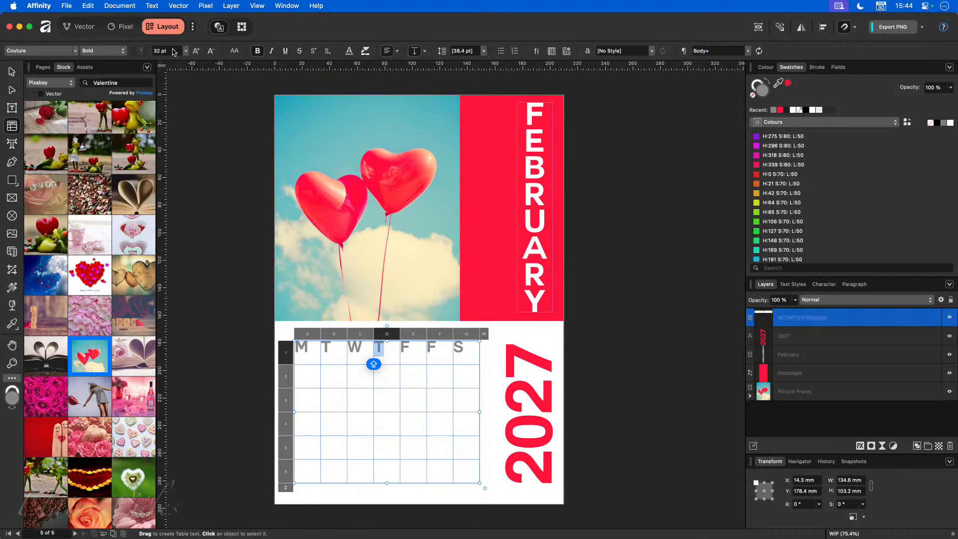
- Centre the day letters horizontally in row 1 and vertically across the whole table
drag(303, 353, 456, 353)
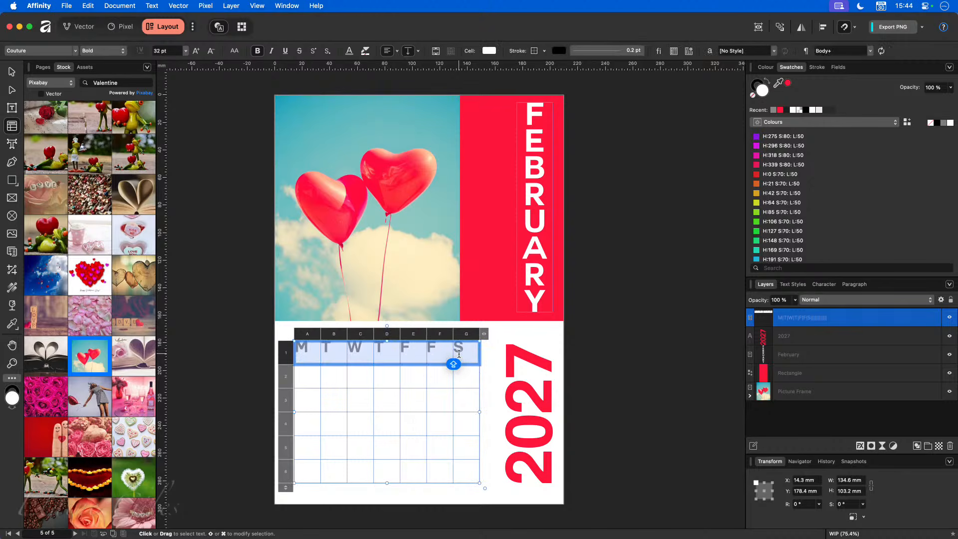
click(387, 50)
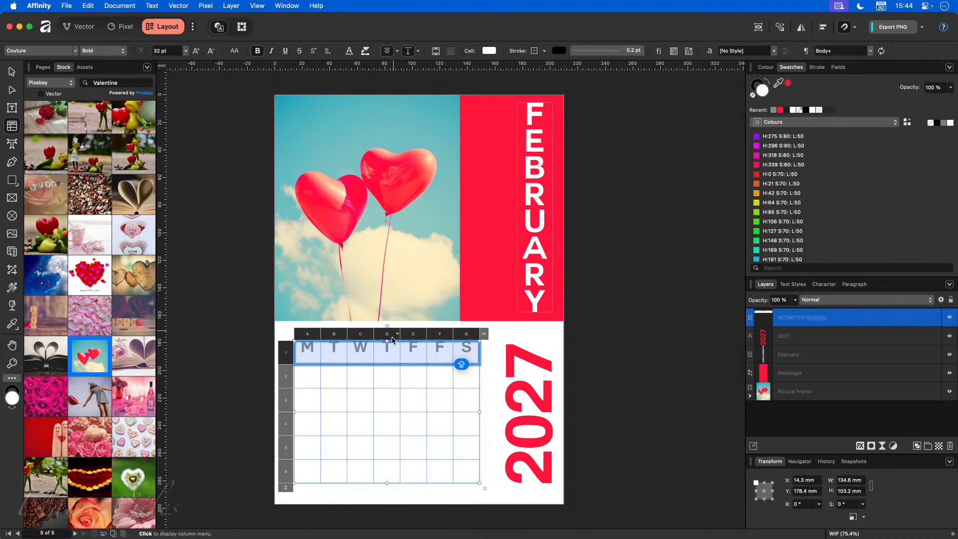
drag(464, 471, 315, 360)
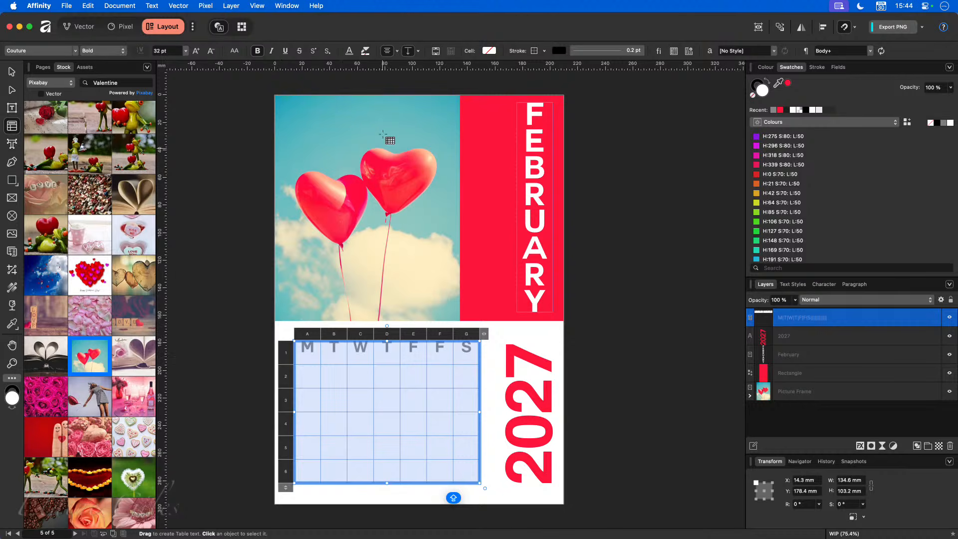
click(418, 51)
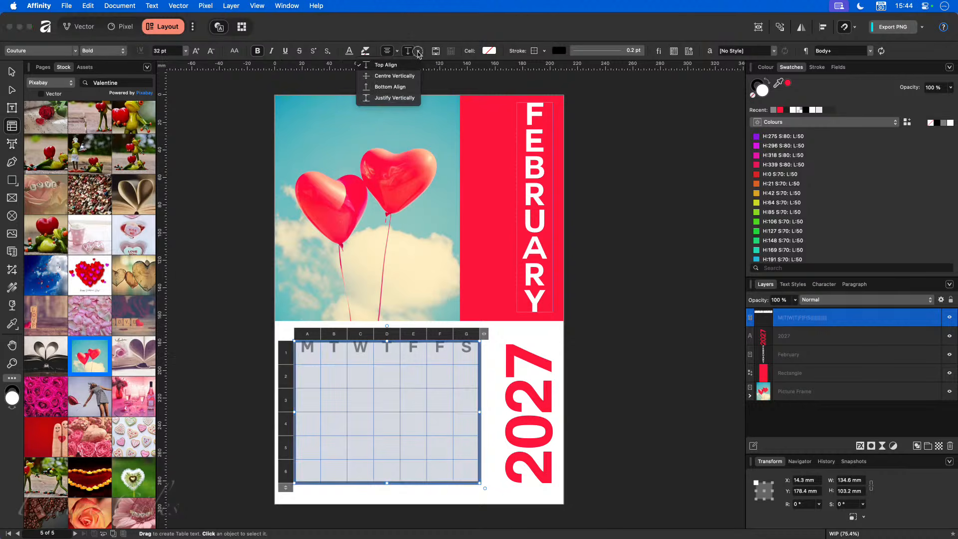
click(407, 76)
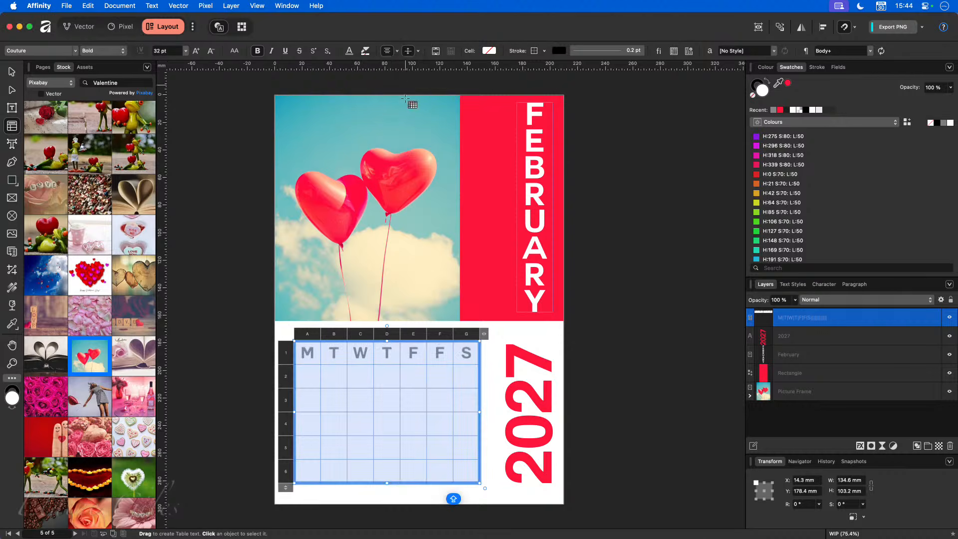
click(617, 327)
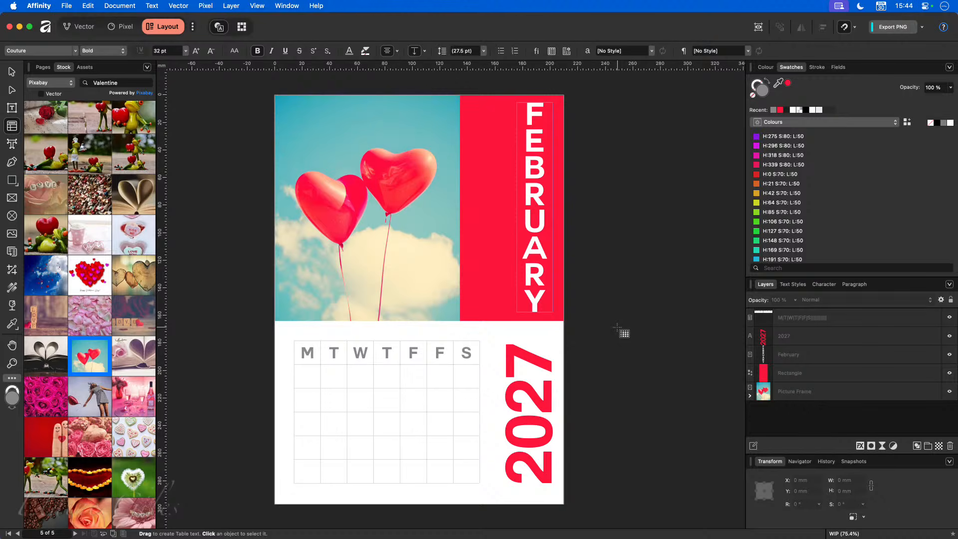
- Select the empty date cells A2–G6 and show their Paragraph settings, with leading at 76.8 pt
click(305, 376)
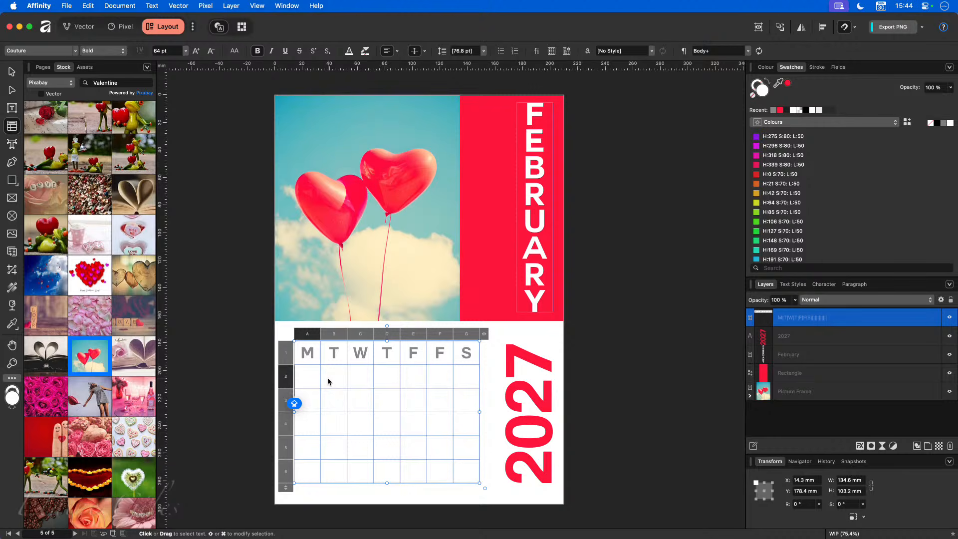
drag(309, 375, 455, 463)
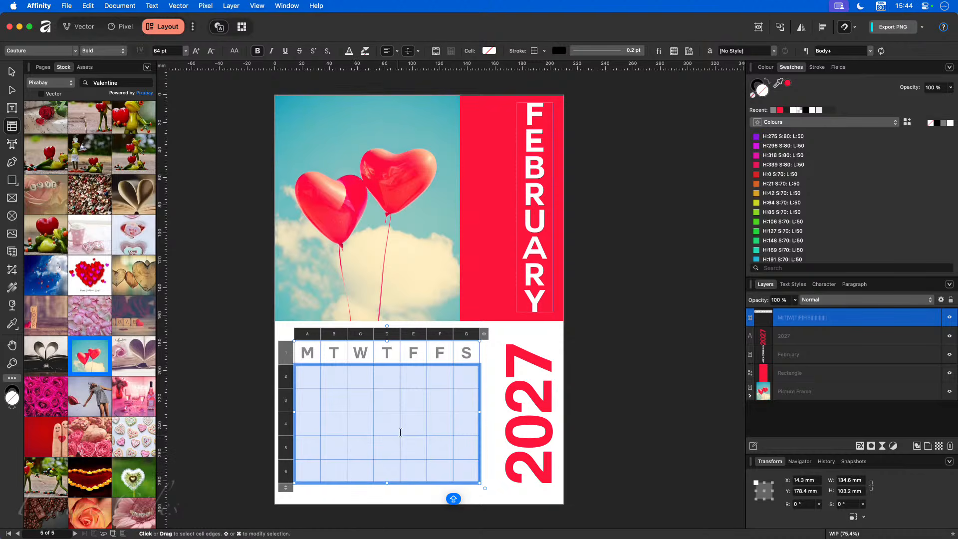
click(854, 285)
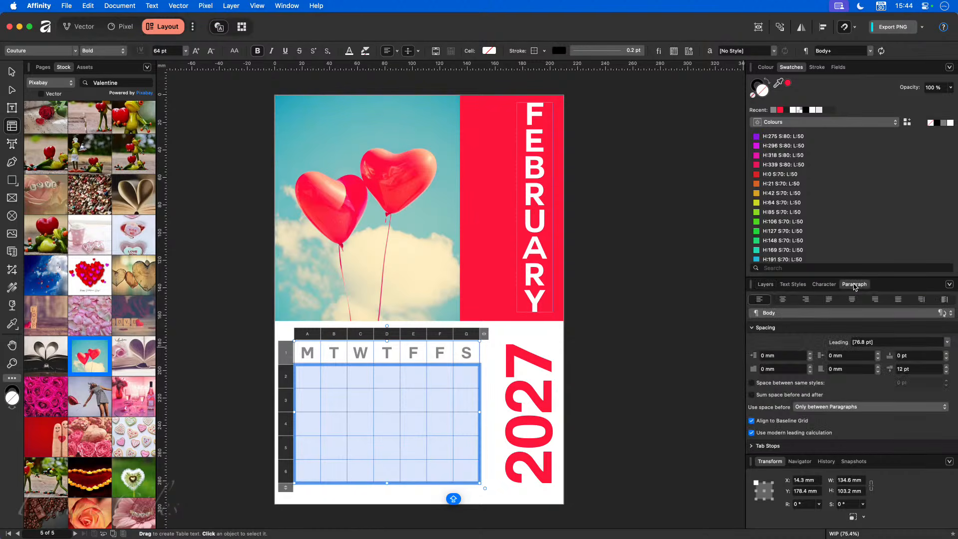
- Float and enlarge the Paragraph panel, collapsing Spacing and expanding Bullets & Numbering
drag(855, 285, 603, 107)
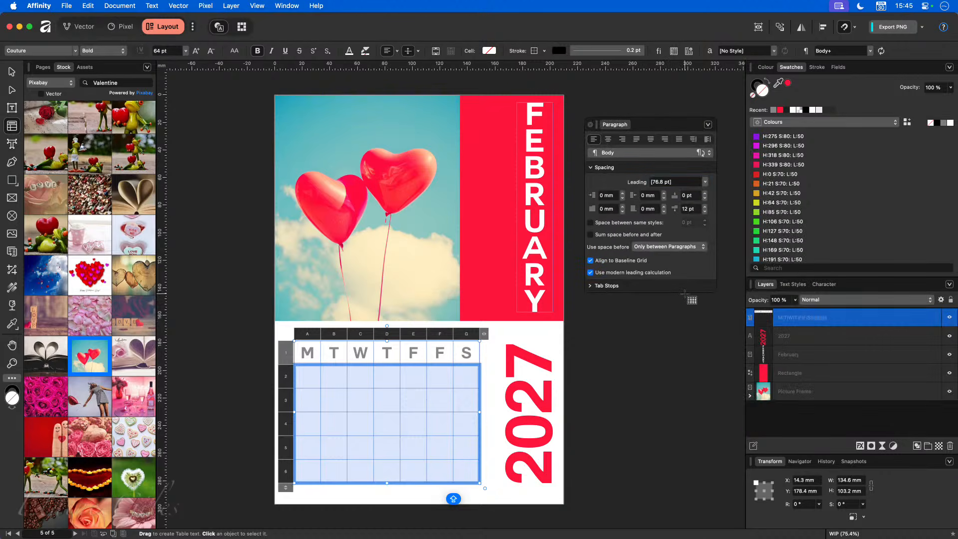
drag(688, 294, 687, 499)
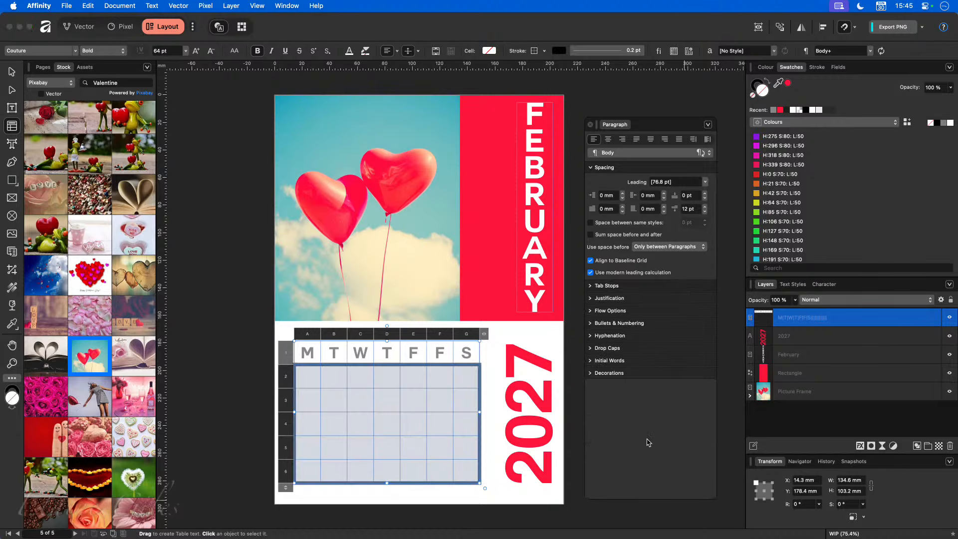
click(590, 168)
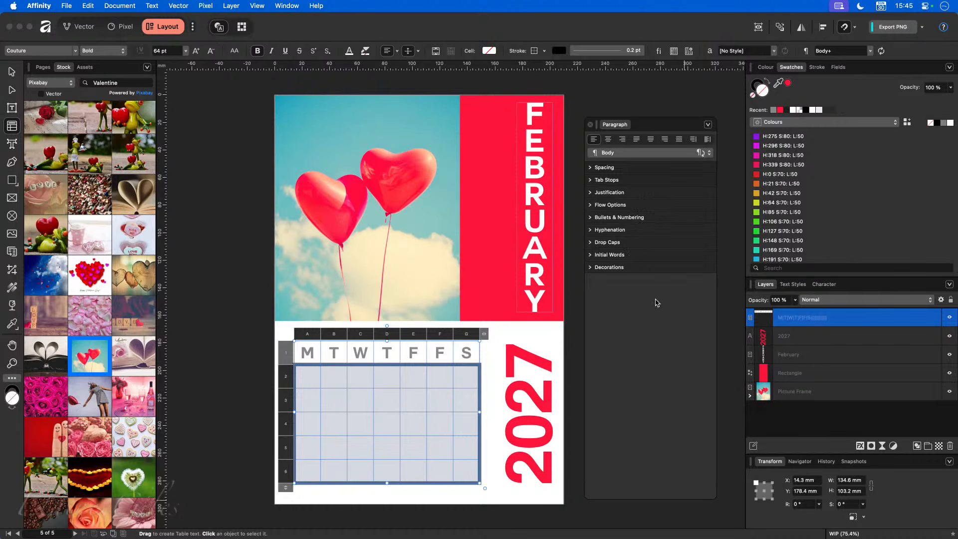
click(590, 218)
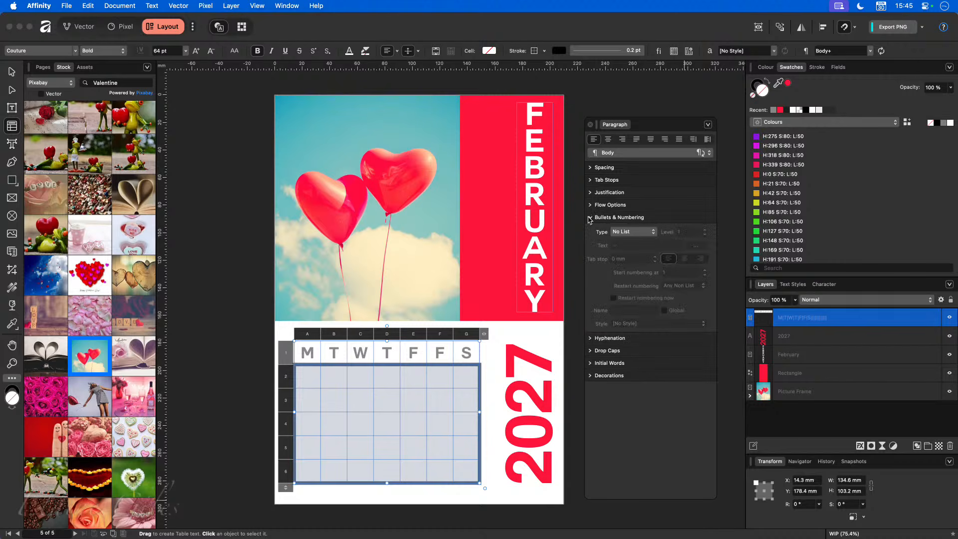
- Correct the wrong F header to S and number the empty date cells 1, 2, 3, 4…
double_click(436, 350)
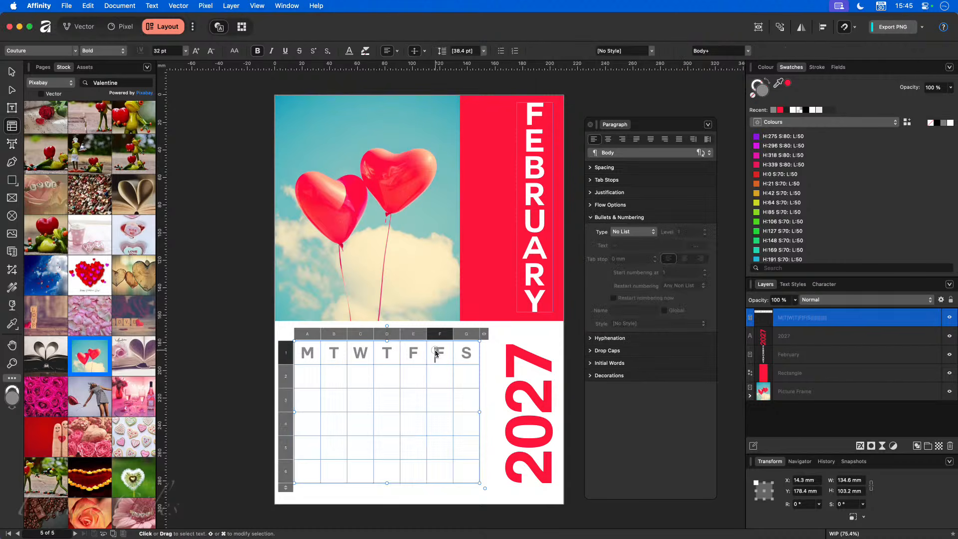
text(S)
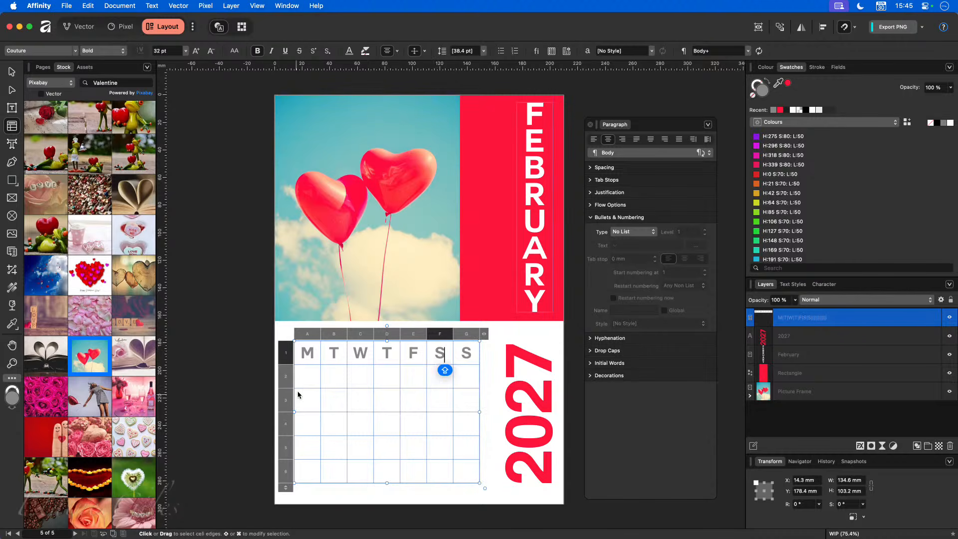
drag(305, 377, 465, 473)
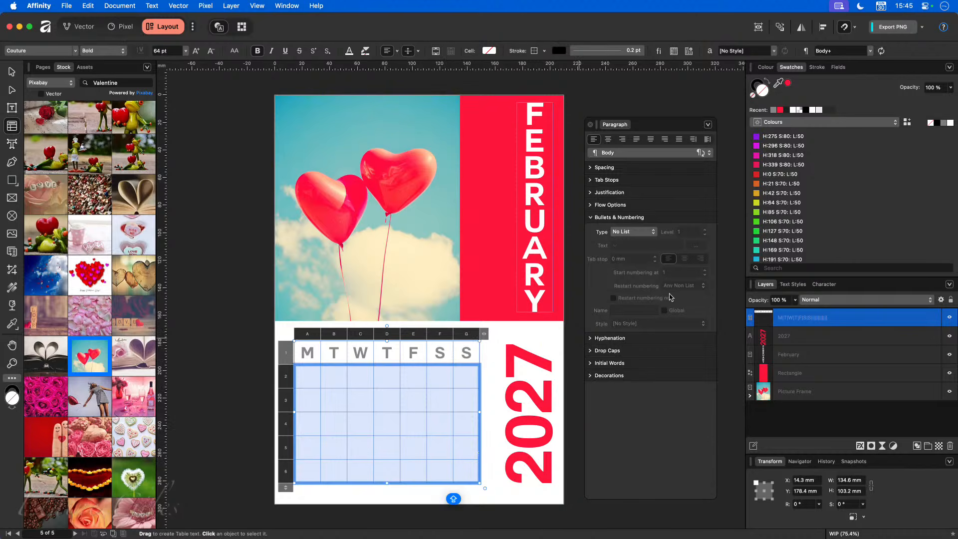
click(642, 233)
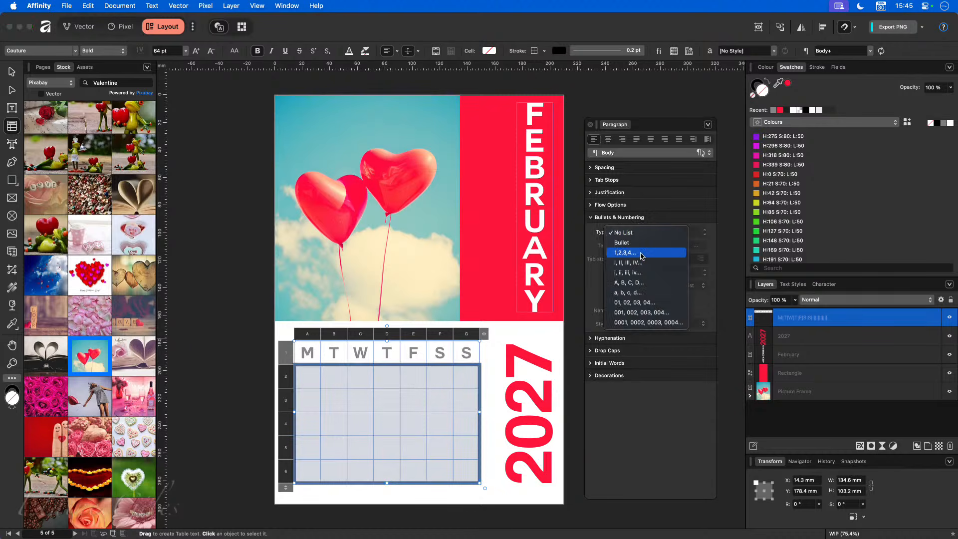
click(641, 253)
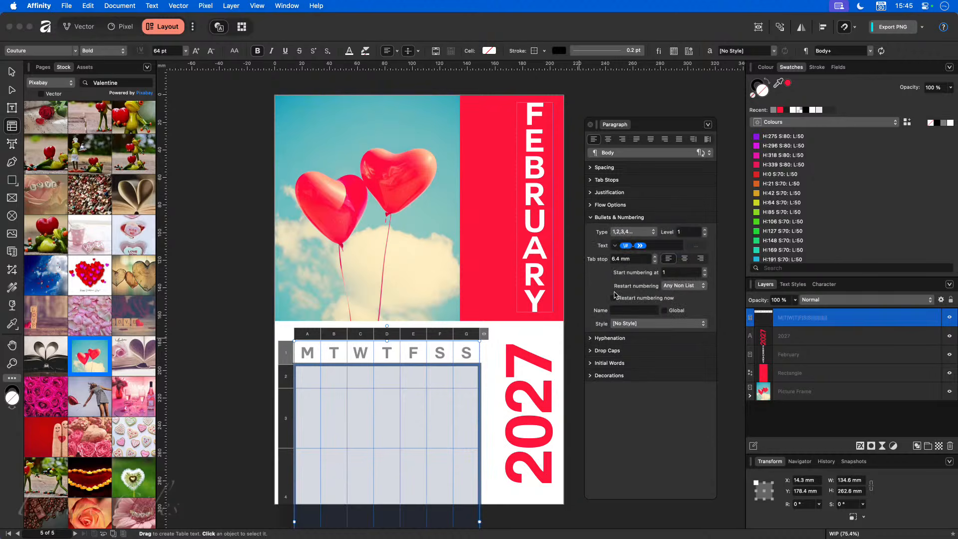
- Delete the old weekday calendar table from below the balloon photo
scroll(538, 340, down, 3)
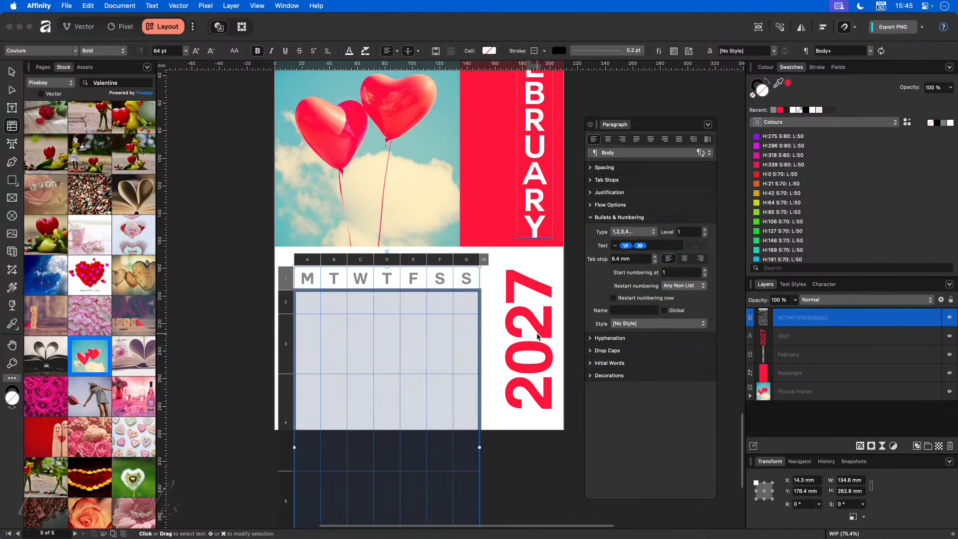
scroll(538, 337, down, 2)
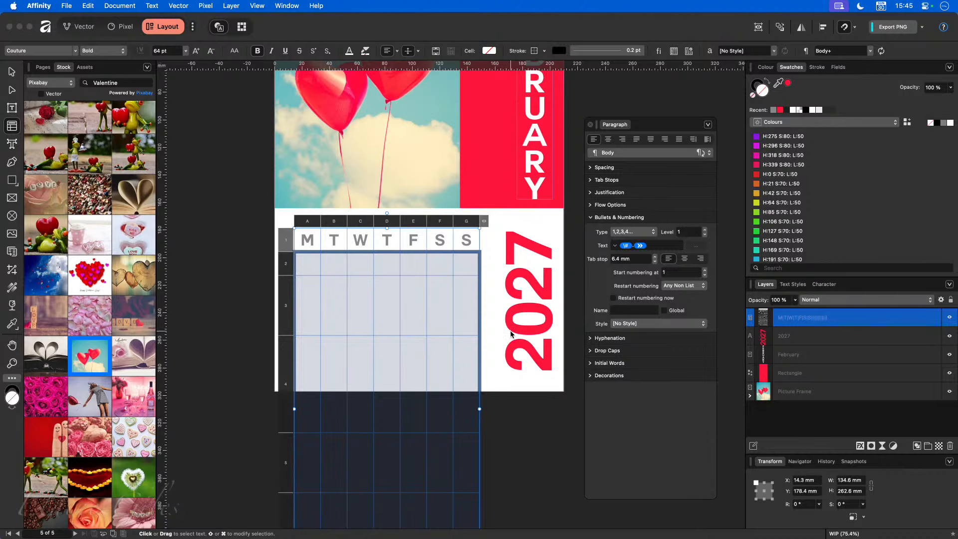
drag(309, 240, 464, 240)
key(super+c)
click(12, 71)
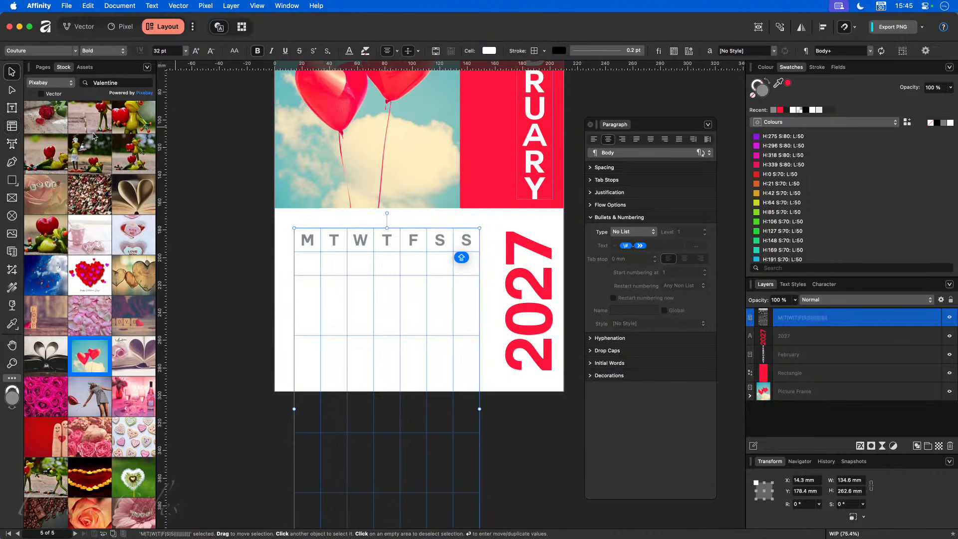
key(Delete)
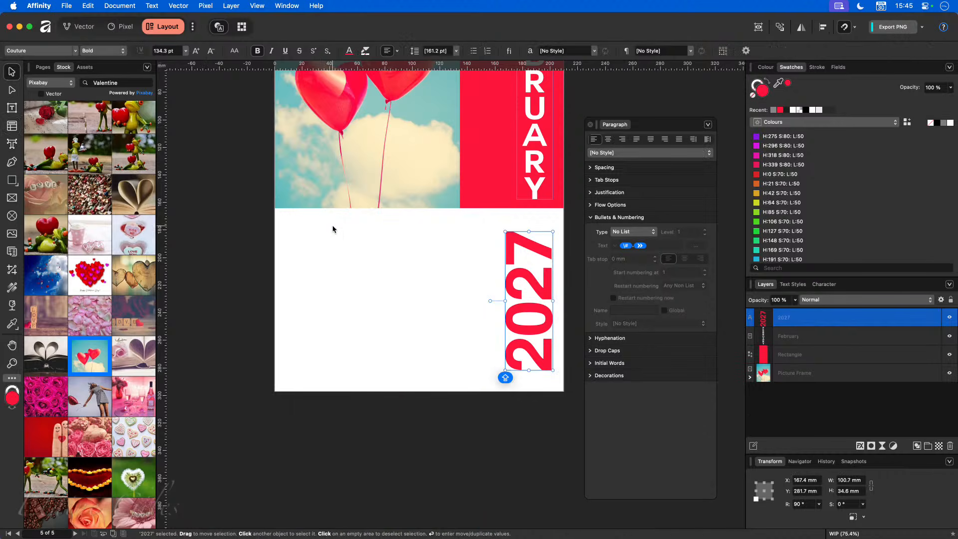
- Draw a new table below the balloon photo with 7 columns
click(12, 126)
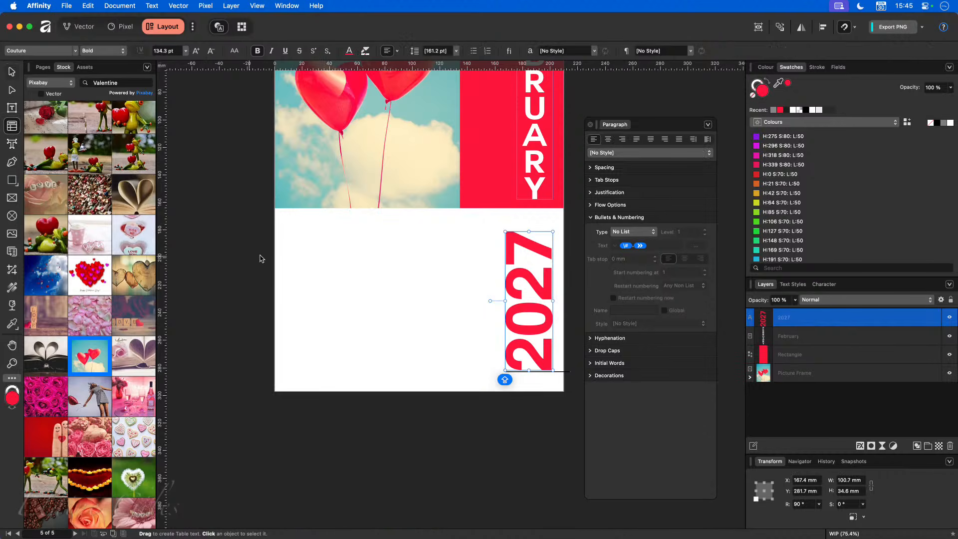
drag(292, 231, 454, 344)
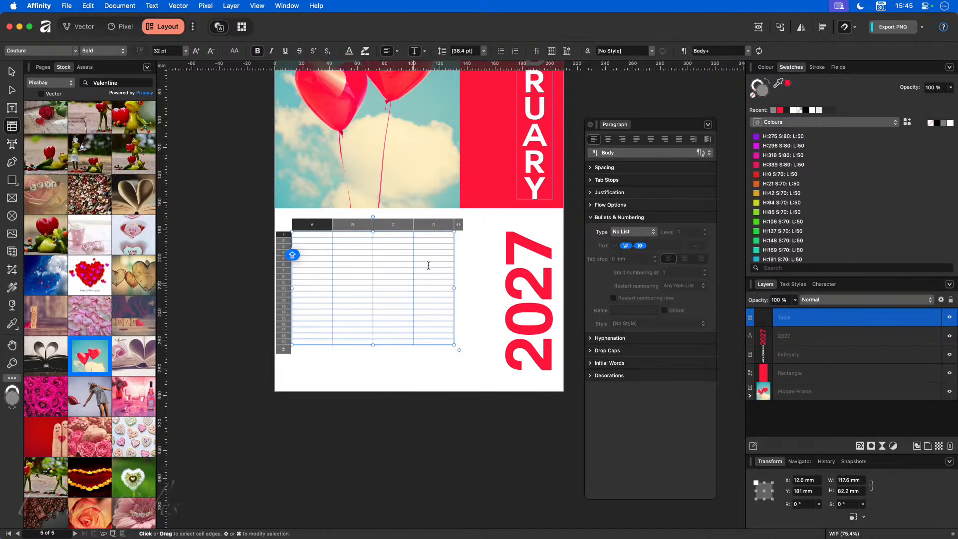
click(458, 225)
click(477, 232)
text(7)
key(Return)
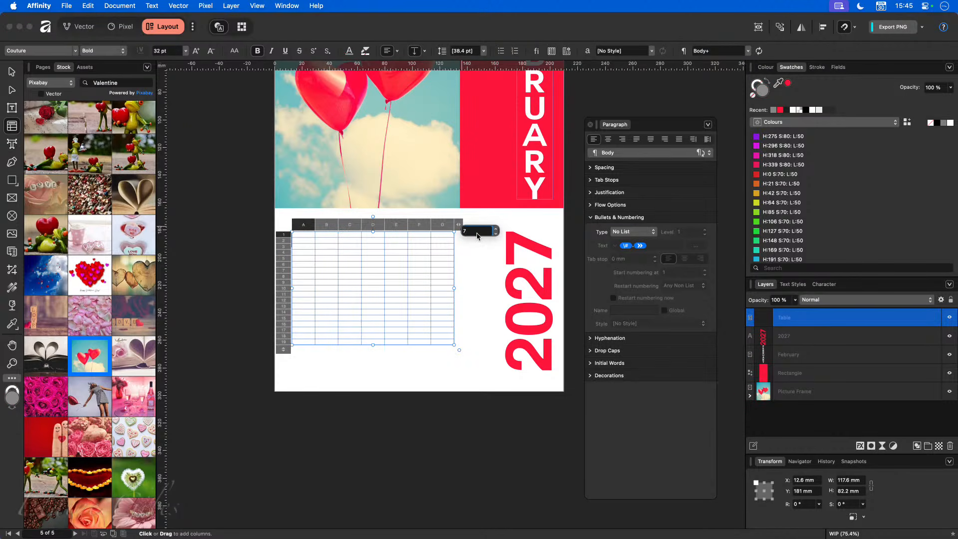
- Reduce the table's rows, enlarge it beside 2027, and clear a stray letter
drag(285, 351, 292, 270)
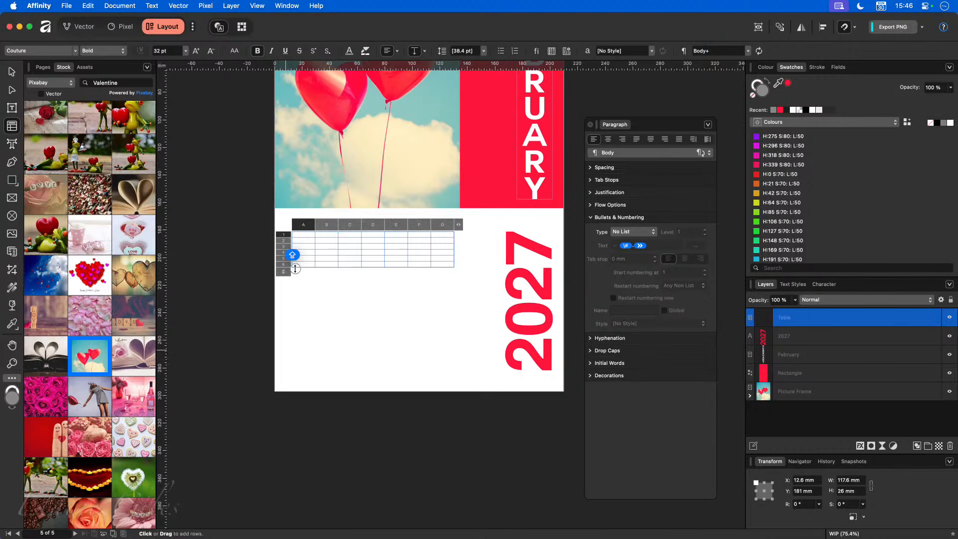
drag(456, 270, 493, 370)
click(392, 288)
text(G)
key(Escape)
key(BackSpace)
- Paste the weekday letters M T W T F S S one per cell across the top row
drag(312, 242, 469, 241)
key(super+alt+shift+v)
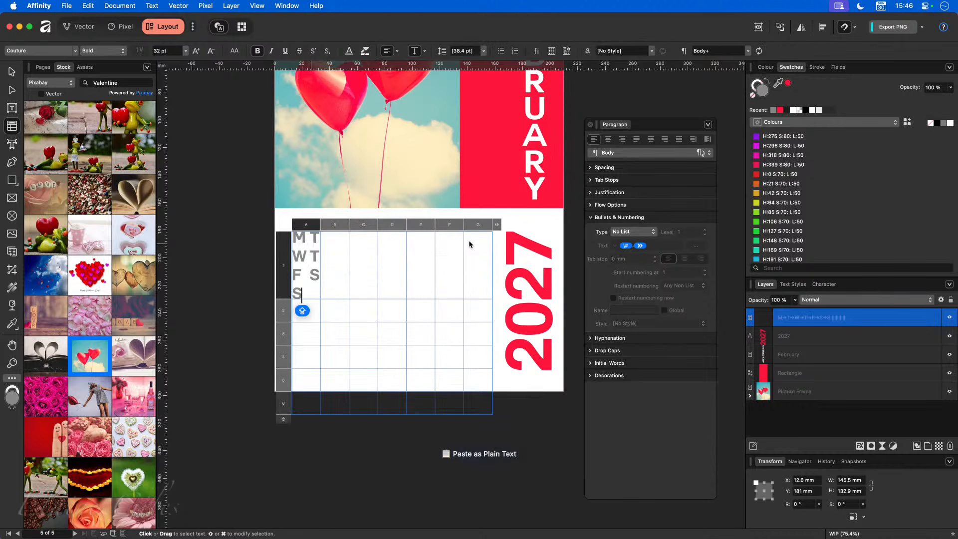
key(super+z)
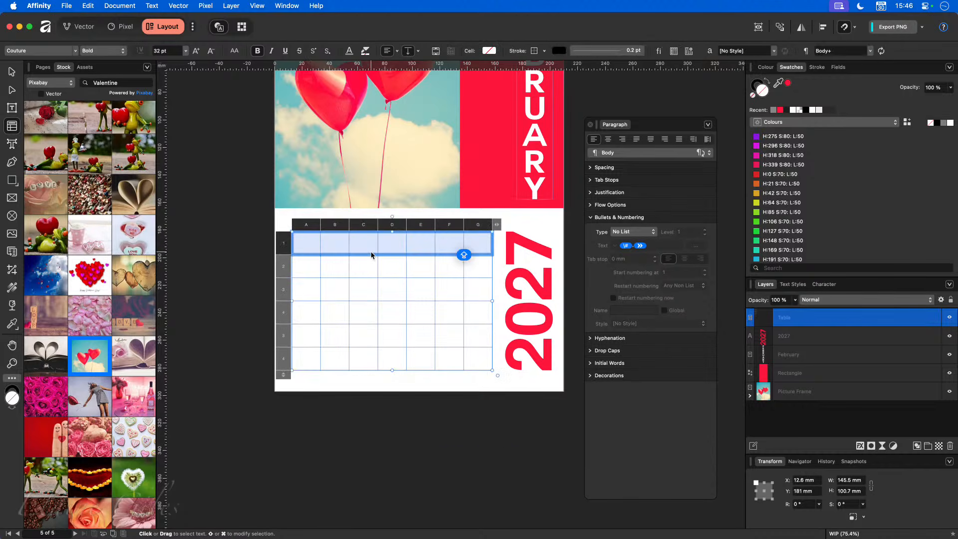
key(super+v)
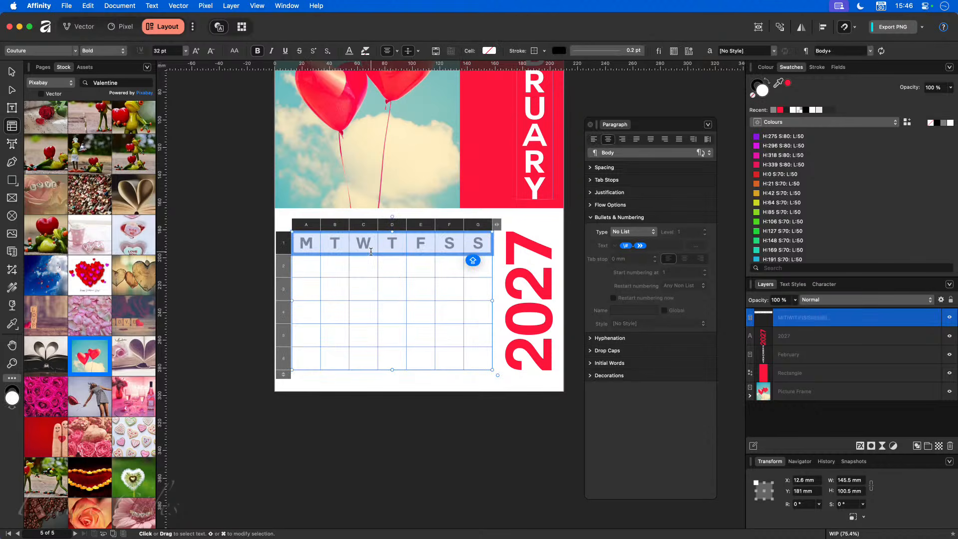
- Nudge the table slightly up and left, then select the date cells in rows 2–6
click(421, 395)
click(18, 73)
drag(380, 320, 380, 315)
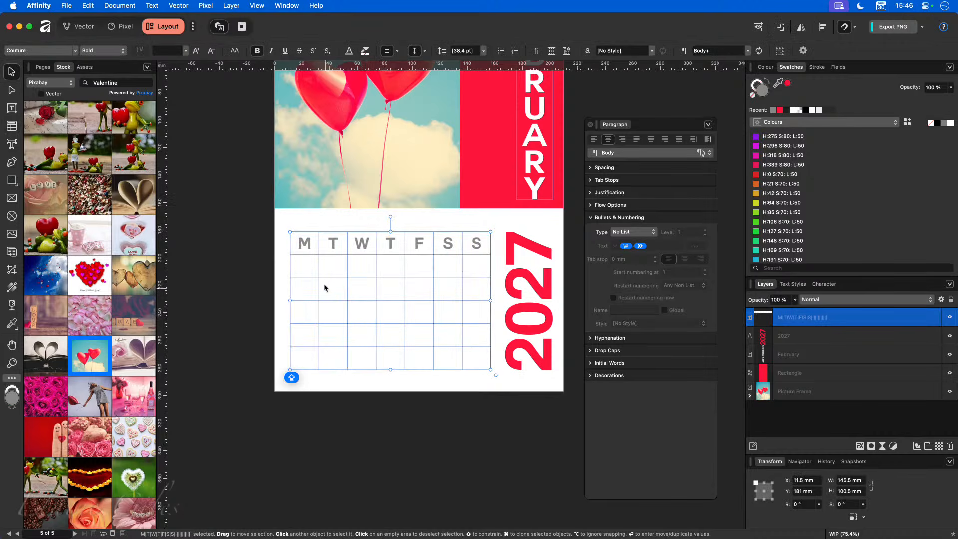
double_click(306, 270)
drag(304, 264, 444, 353)
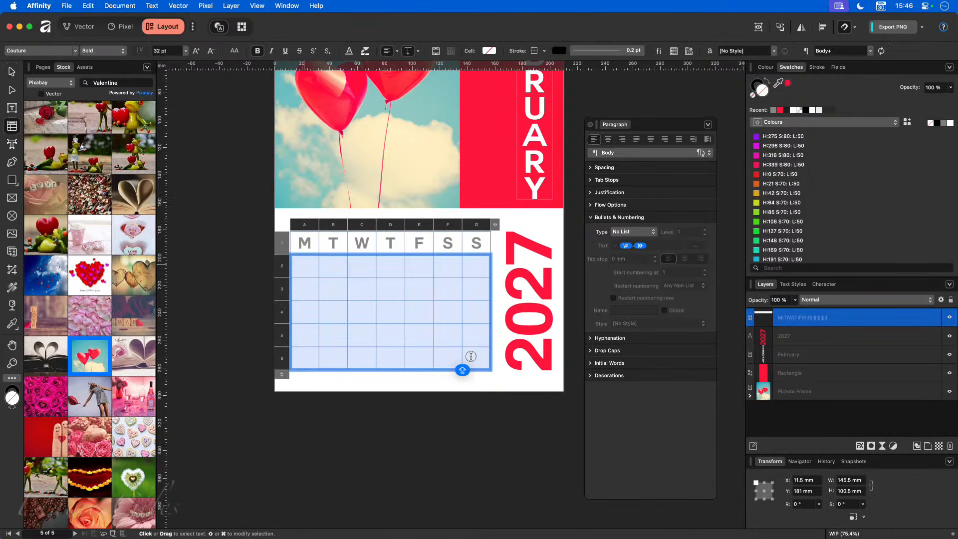
- Number rows 2–6 with type 1, 2, 3, 4… and strip the tab so dates show as plain 1–35
click(654, 233)
click(644, 252)
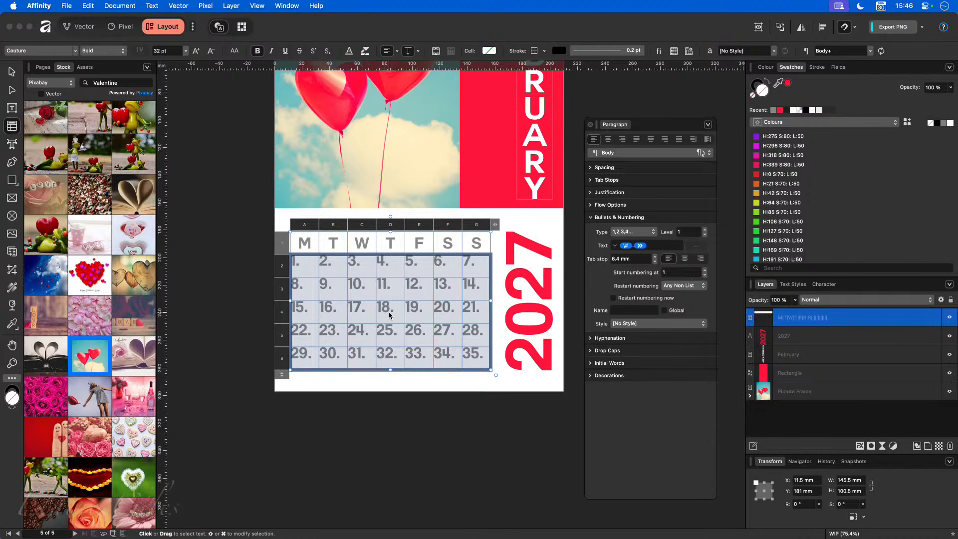
click(657, 247)
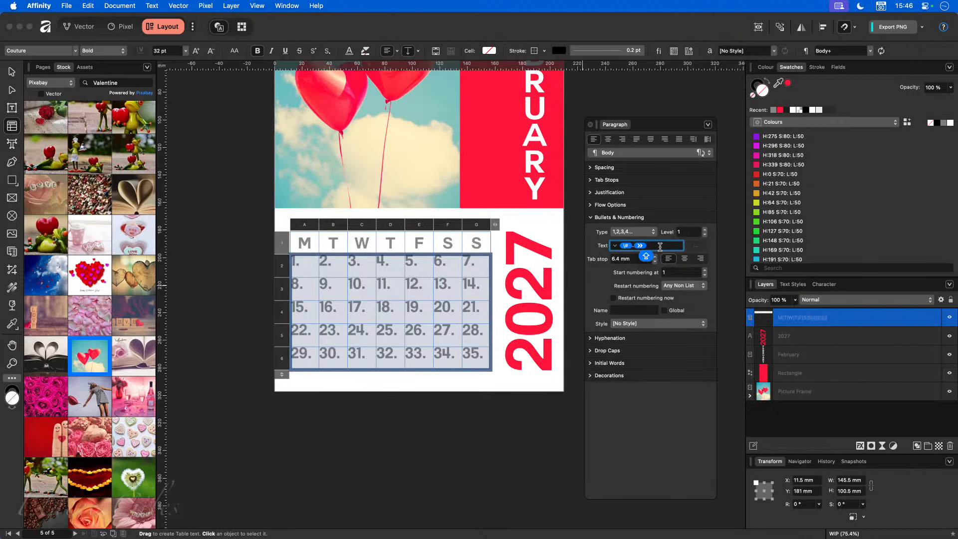
key(Caps_Lock)
key(BackSpace)
key(Return)
- Remove the numbering from each bottom-row cell, clearing 29–35, then deselect the table
click(312, 356)
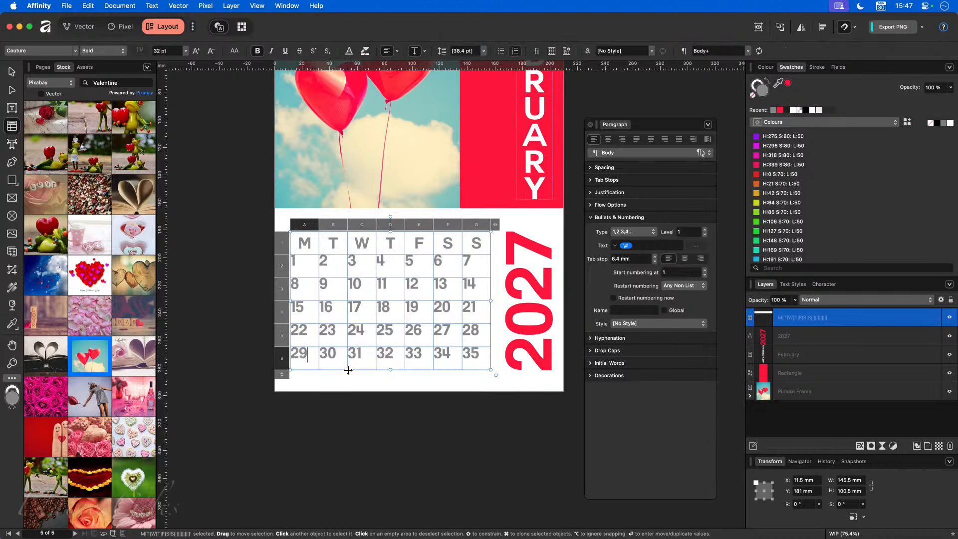
key(BackSpace)
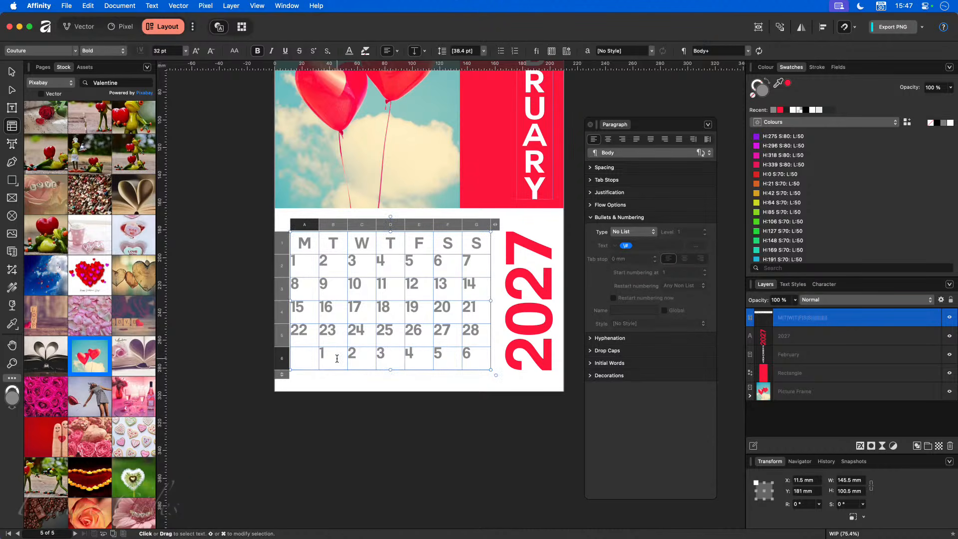
click(337, 358)
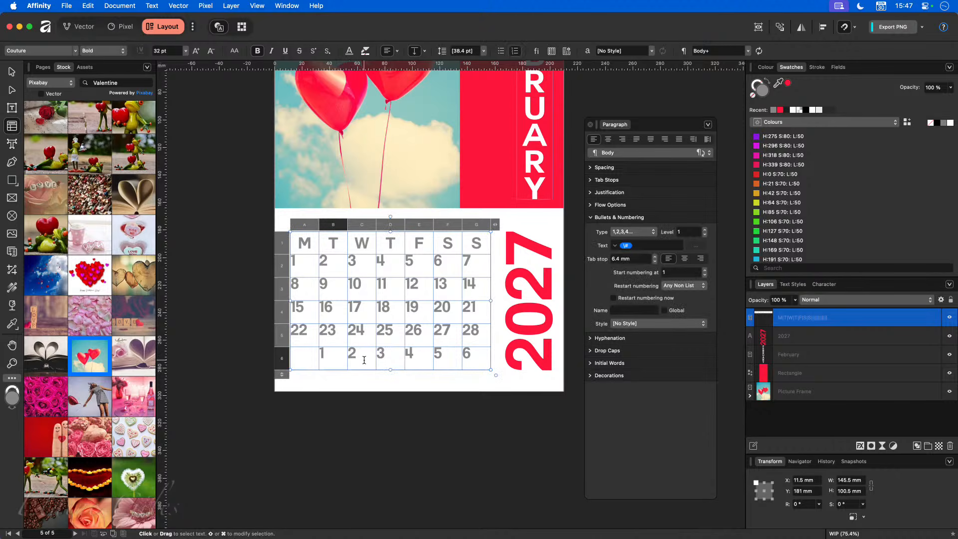
key(BackSpace)
key(BackSpace)
click(396, 364)
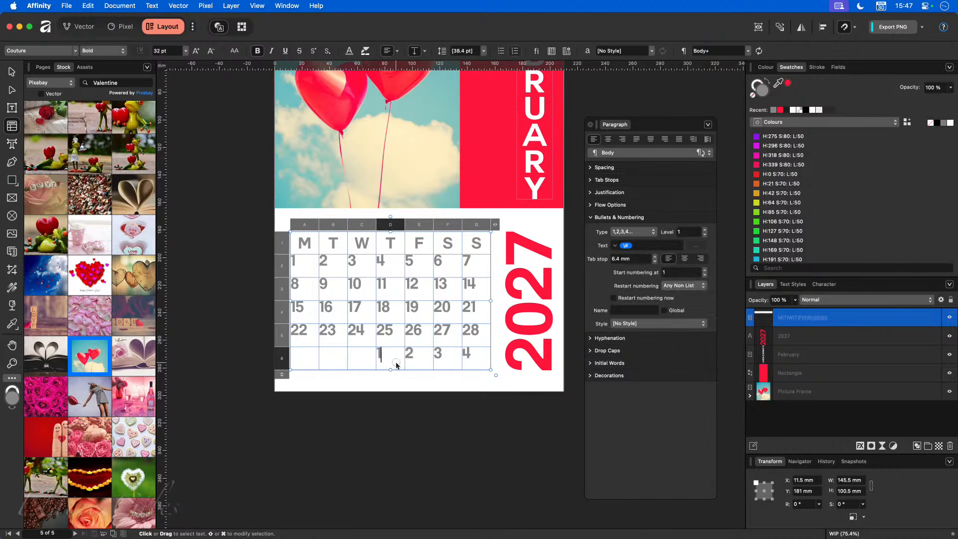
key(BackSpace)
click(423, 363)
key(BackSpace)
click(446, 364)
key(BackSpace)
click(457, 366)
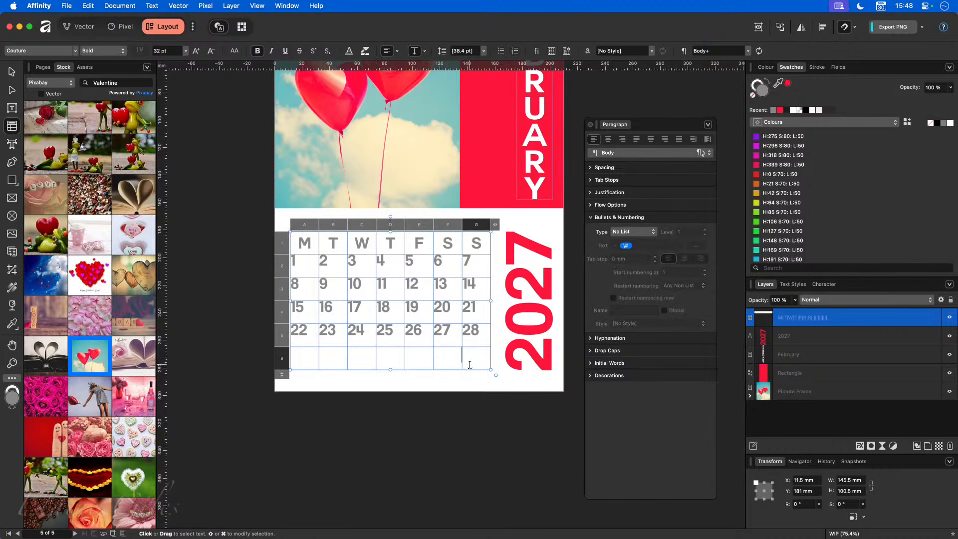
click(453, 405)
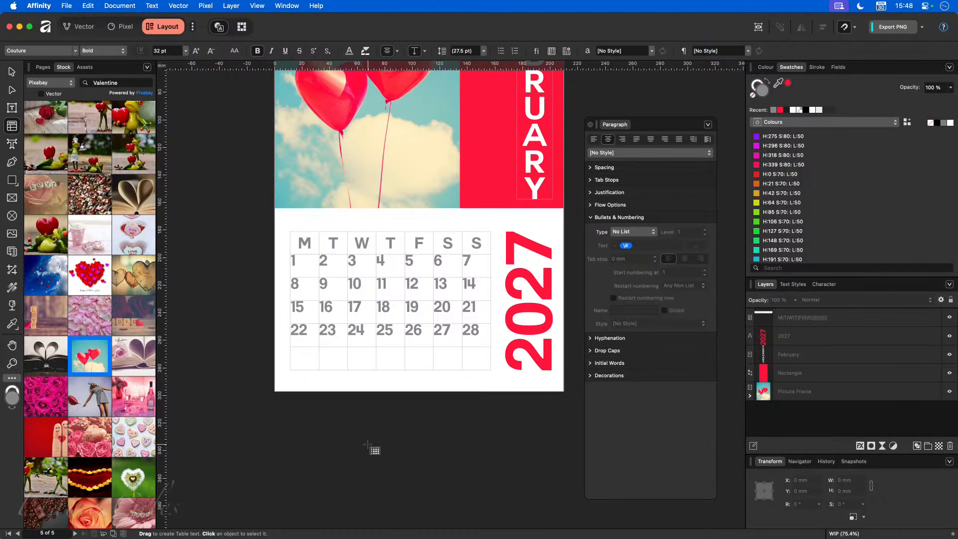
- Clear the number from the first Monday date cell, then select the first cells of the last row
click(305, 264)
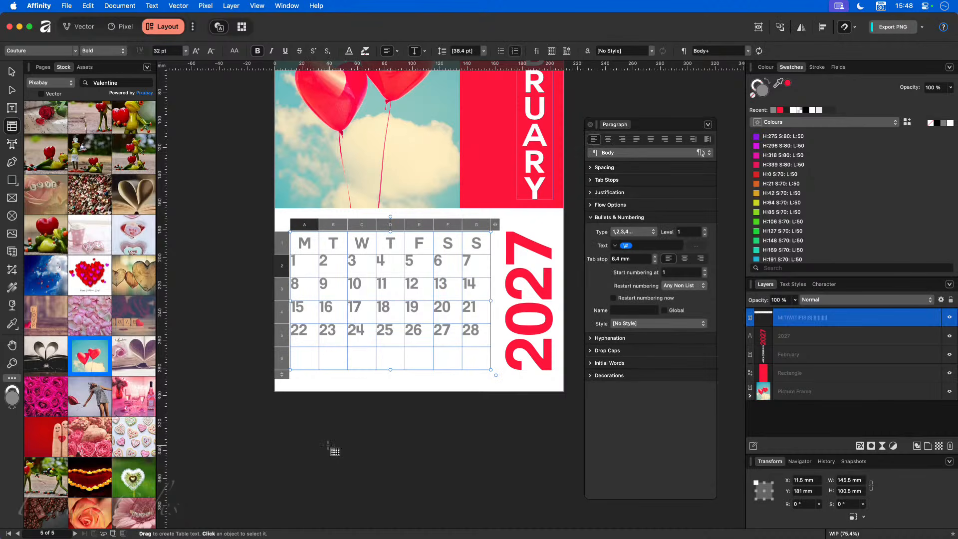
key(BackSpace)
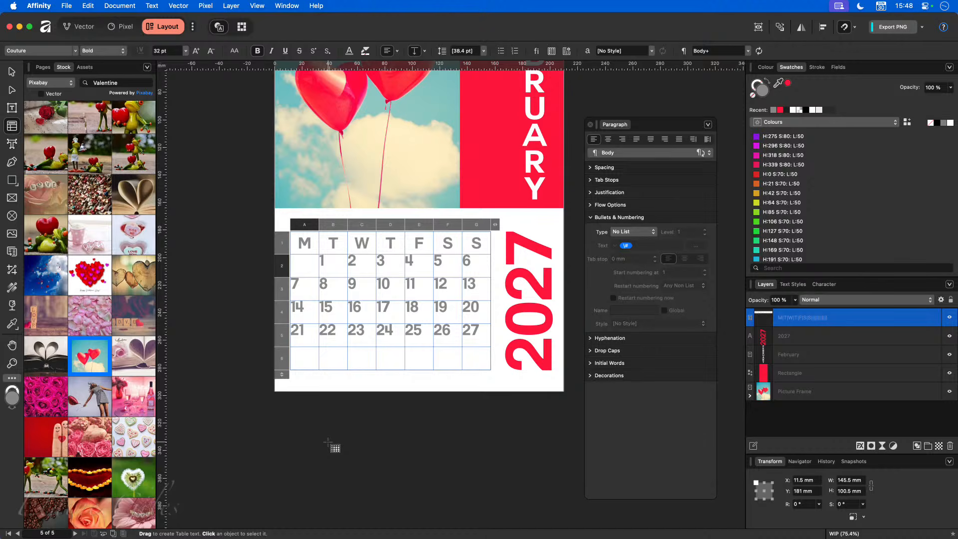
drag(305, 357, 391, 361)
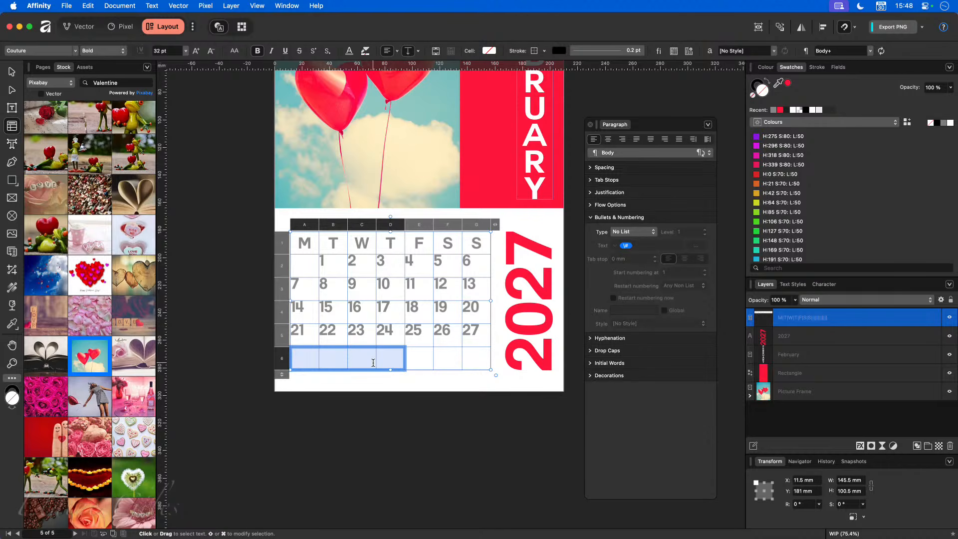
- Number the selected last-row cells as plain 28–31, without period or tab
click(634, 233)
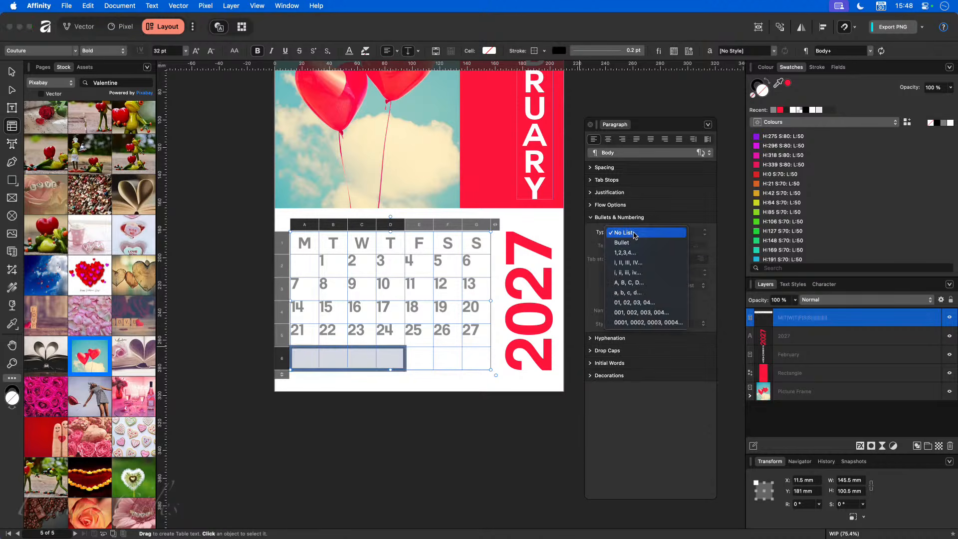
click(637, 253)
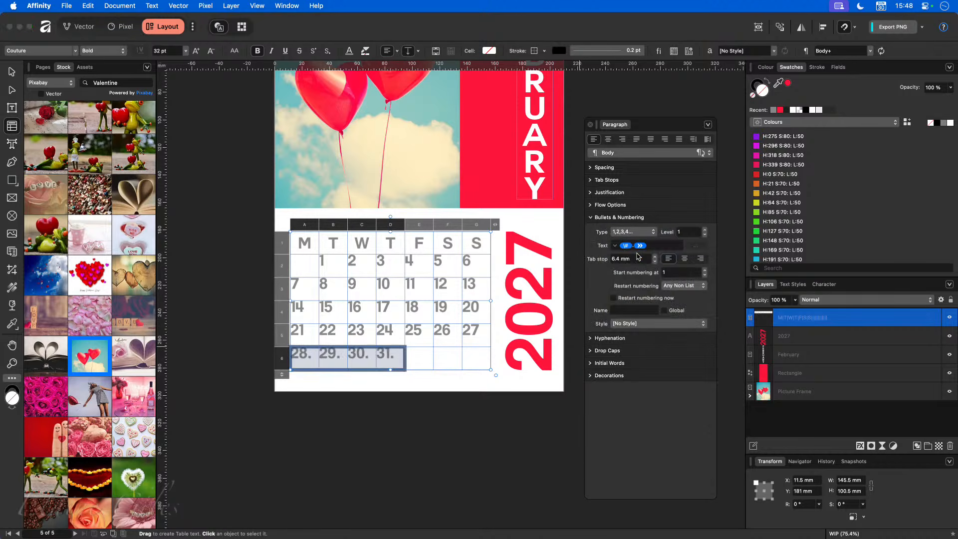
click(655, 245)
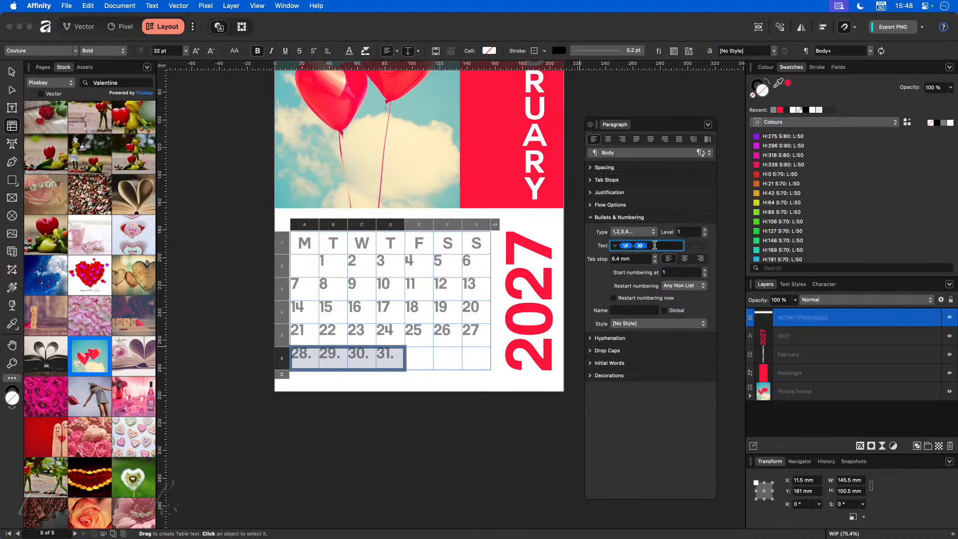
key(BackSpace)
key(Return)
click(444, 423)
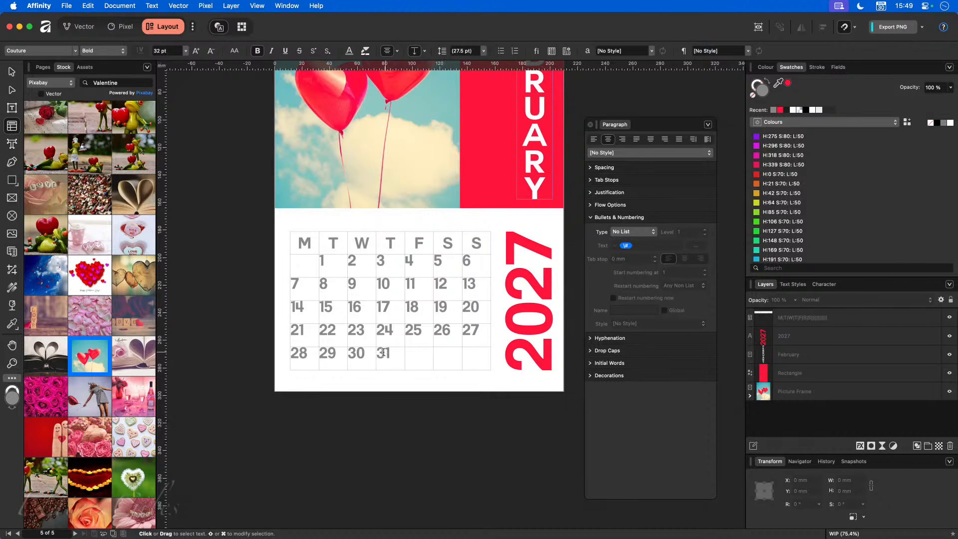
- Set the date cells in rows 2–6 to No List, removing all numbering
drag(474, 360, 301, 272)
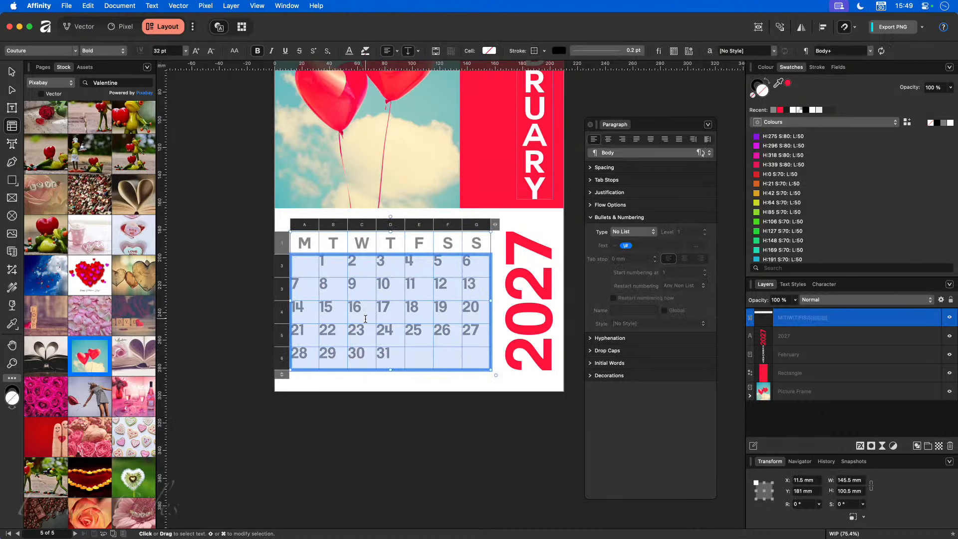
key(Right)
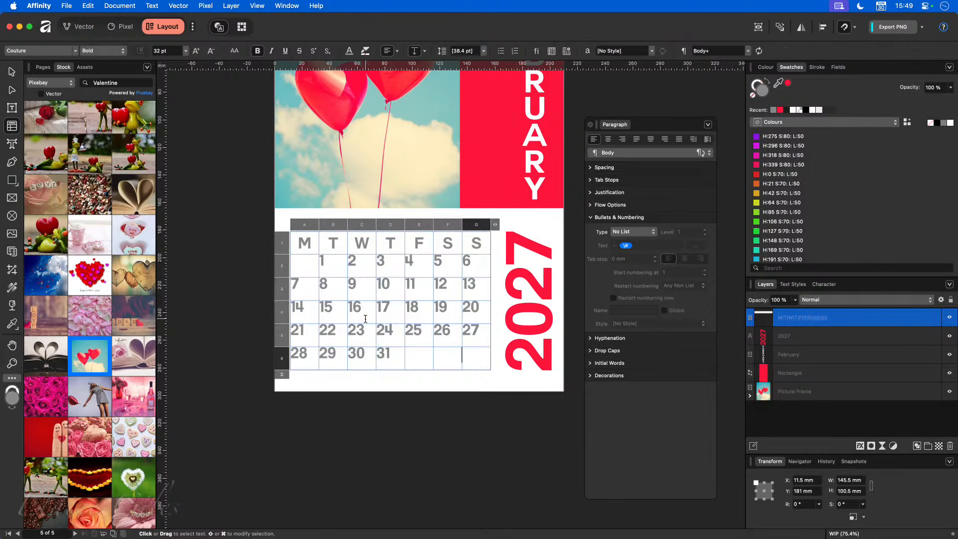
drag(467, 355, 303, 267)
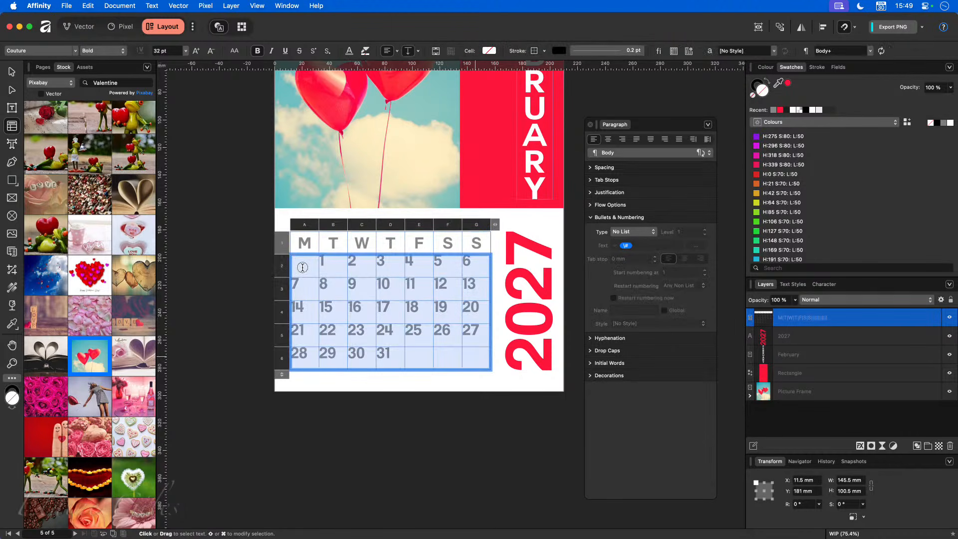
click(647, 233)
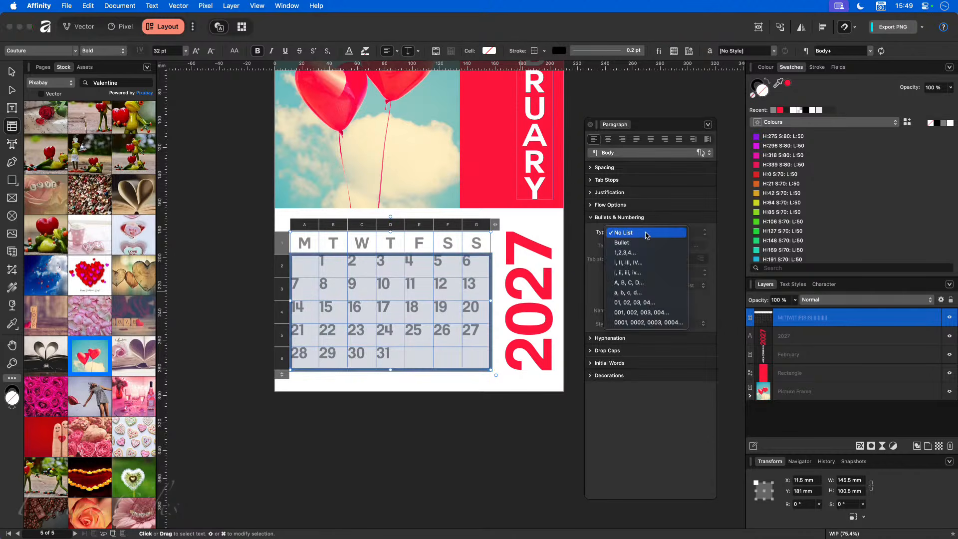
click(643, 233)
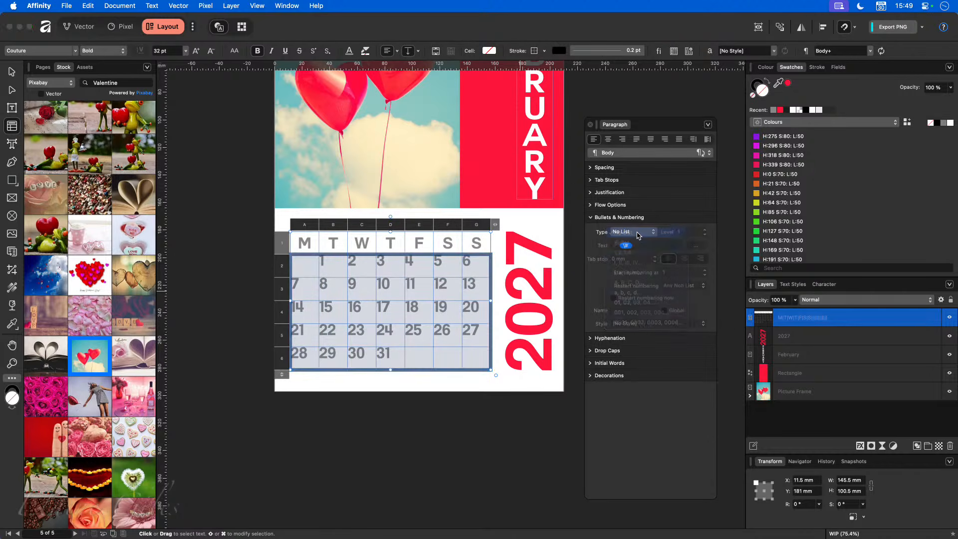
click(413, 425)
- Number rows 2–5 with type 1, 2, 3… and remove the tab, giving plain days 1–28
click(305, 264)
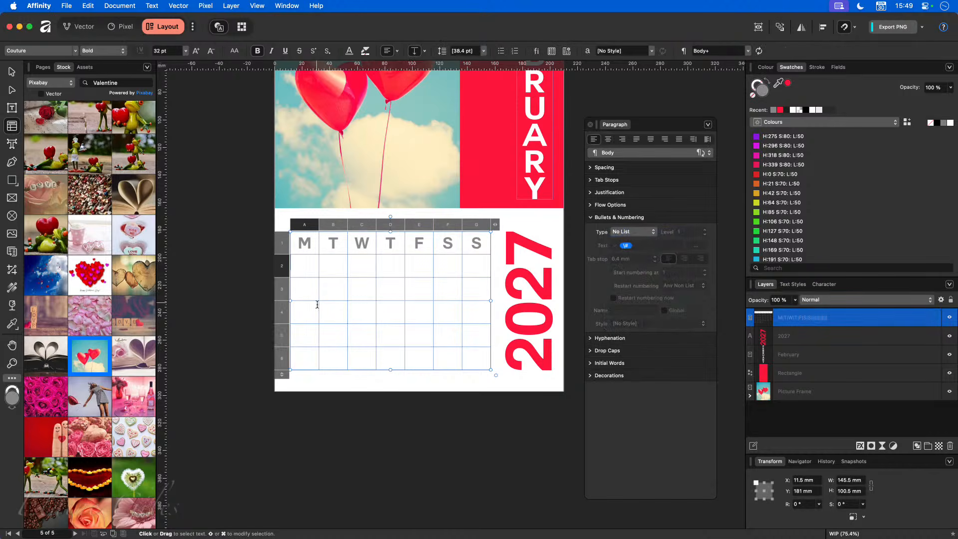
drag(306, 265, 476, 336)
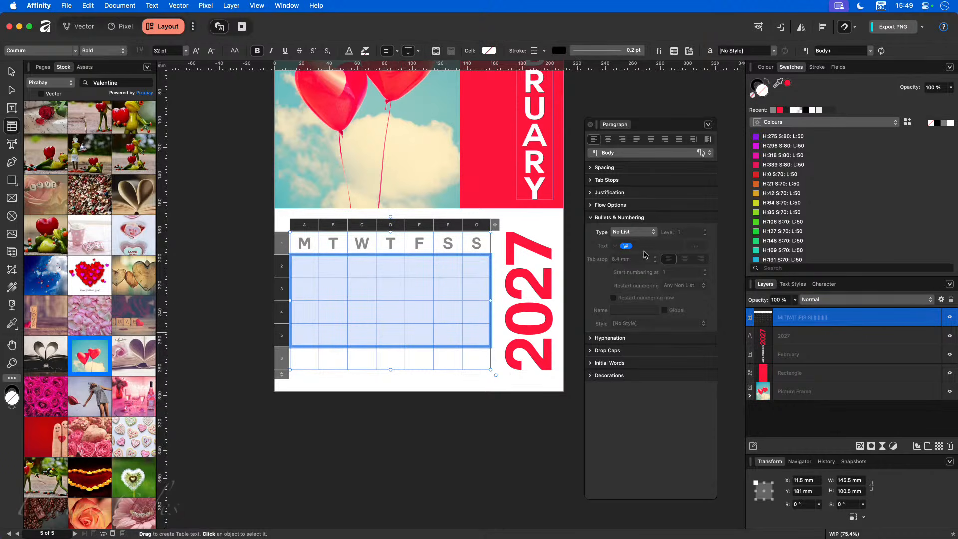
click(645, 233)
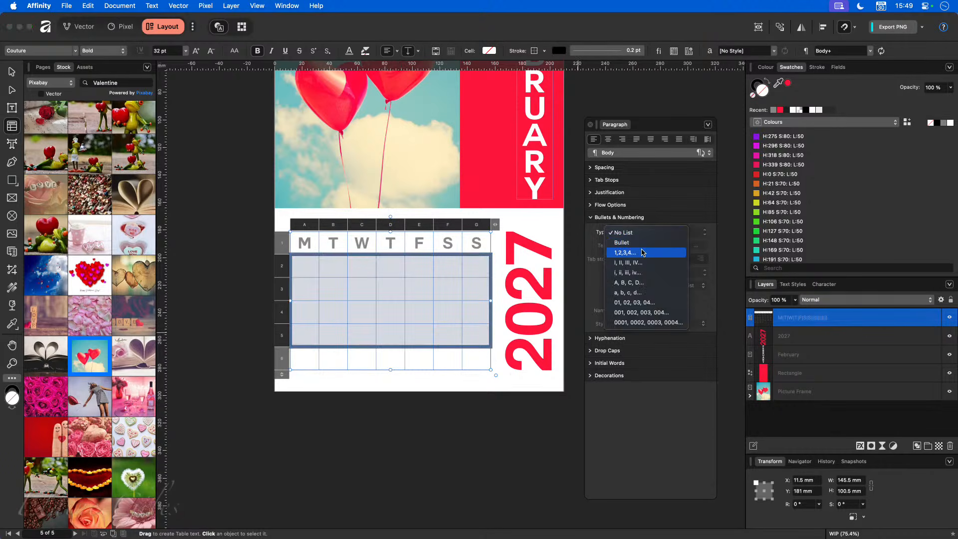
click(639, 253)
click(652, 246)
key(BackSpace)
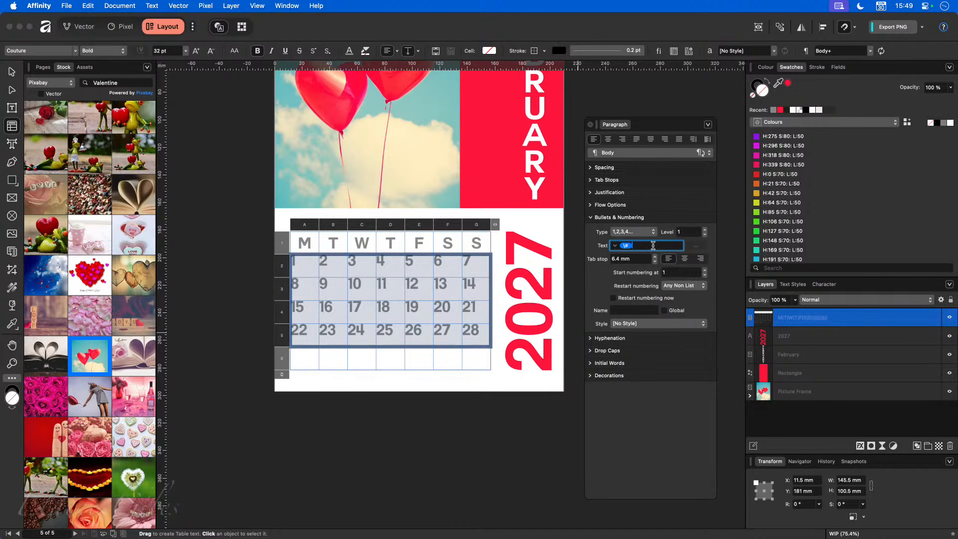
key(Return)
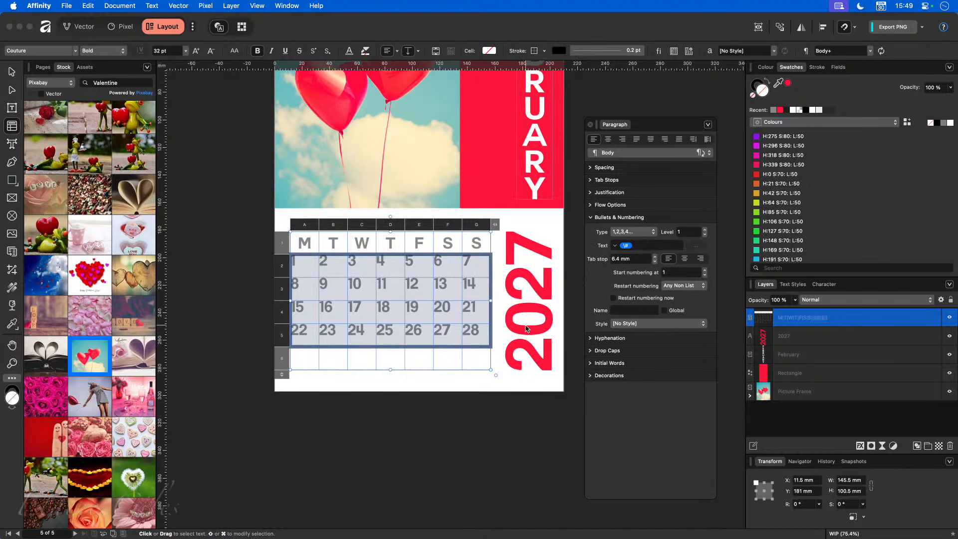
- Try Emphasis, Strong and Strong Emphasis on the day numbers, then reset them to [No Style]
click(642, 324)
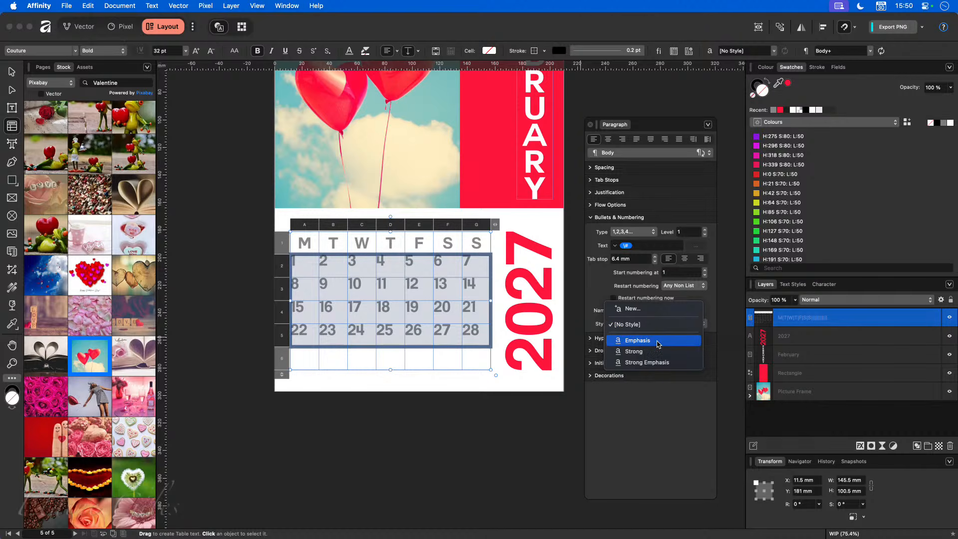
click(658, 342)
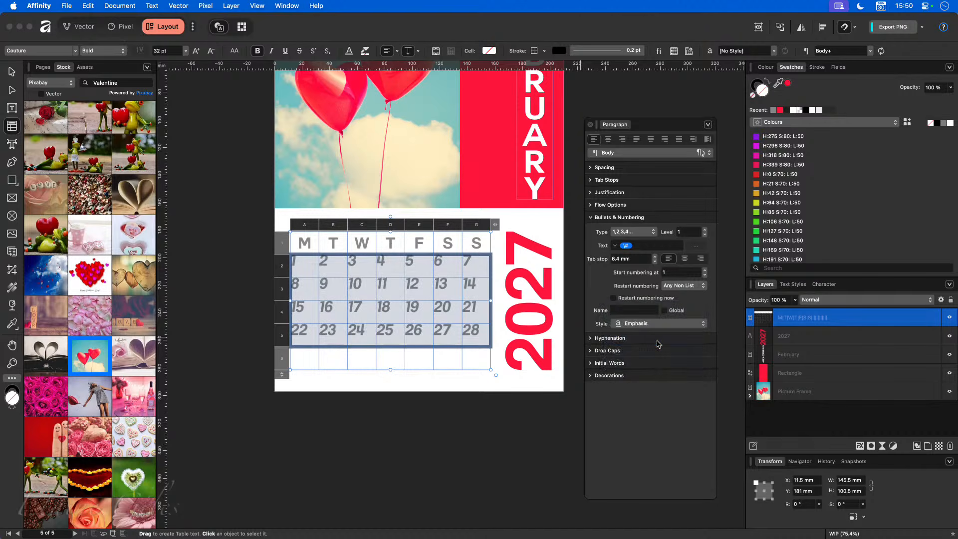
click(655, 325)
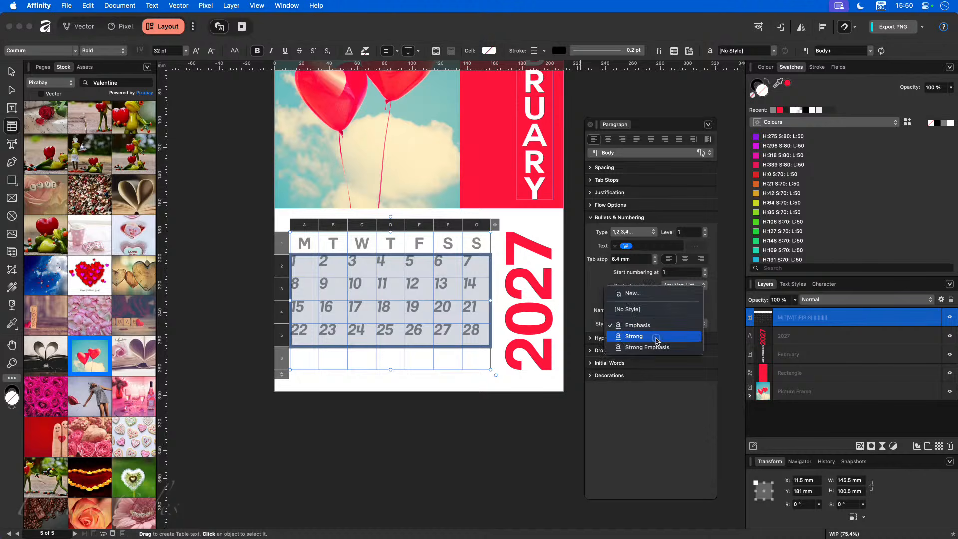
click(656, 340)
click(655, 325)
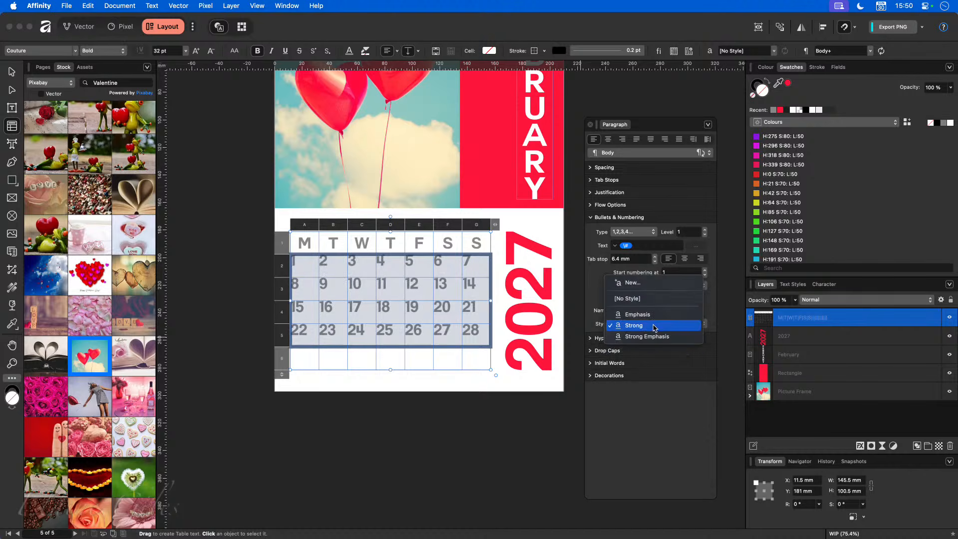
click(659, 338)
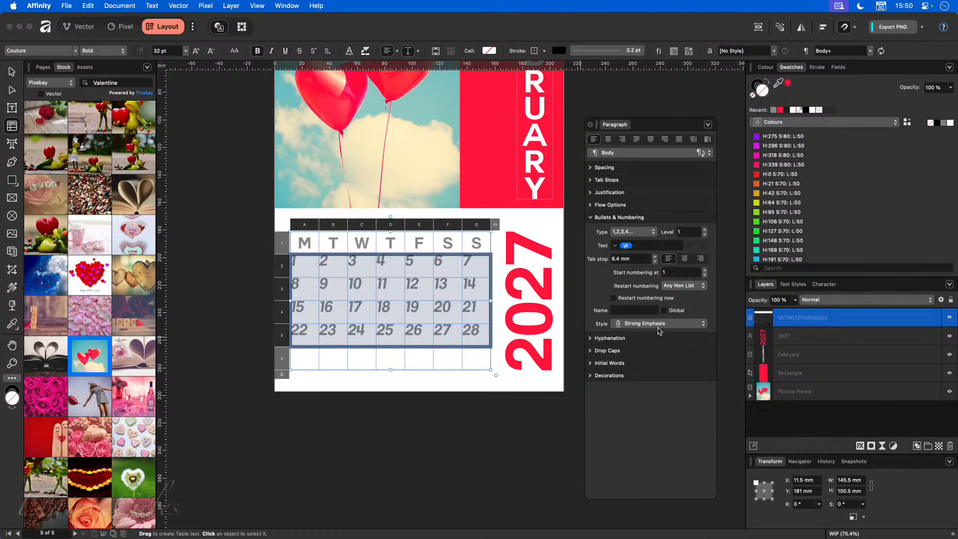
click(658, 324)
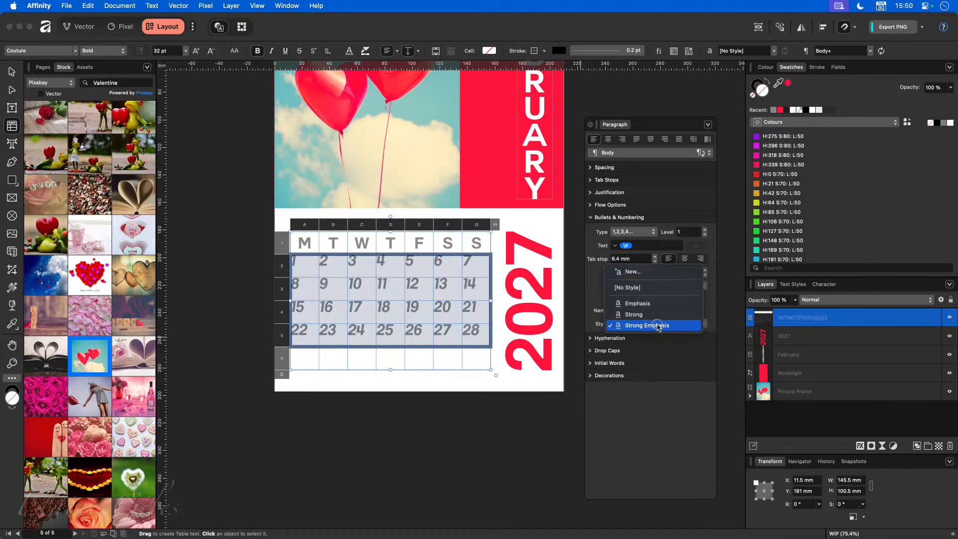
click(652, 288)
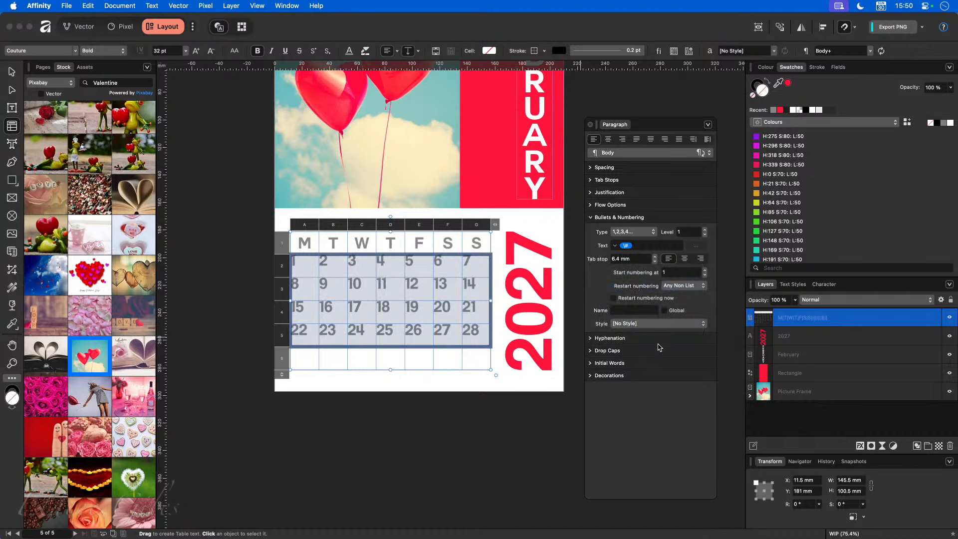
click(655, 324)
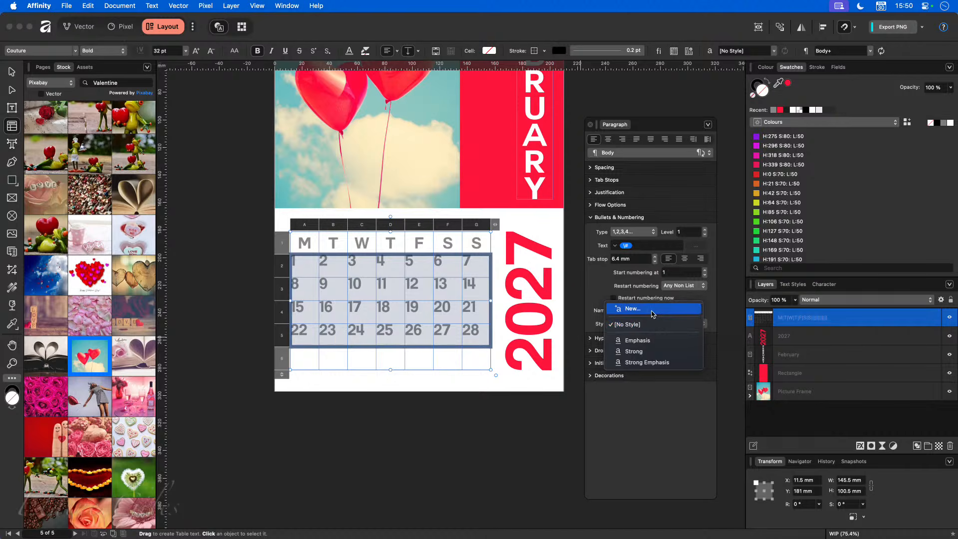
- Start a new character style named 'Calendar Days' with font family Poppins
click(652, 309)
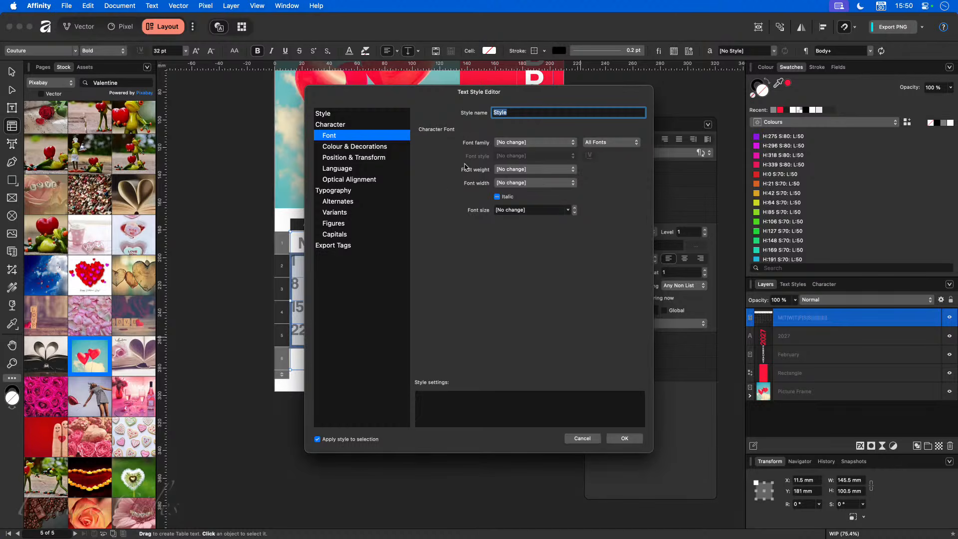
text(Calendar Days)
click(372, 146)
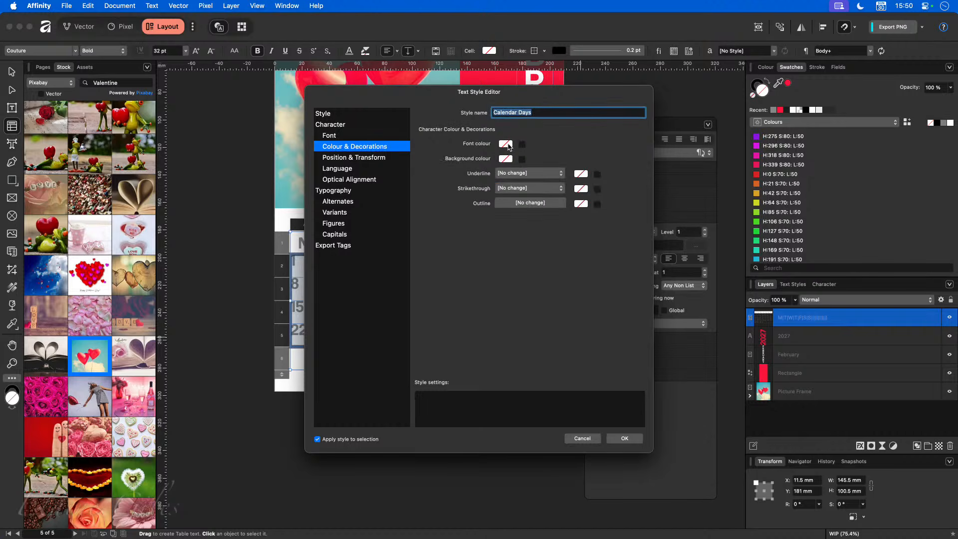
click(358, 136)
click(534, 145)
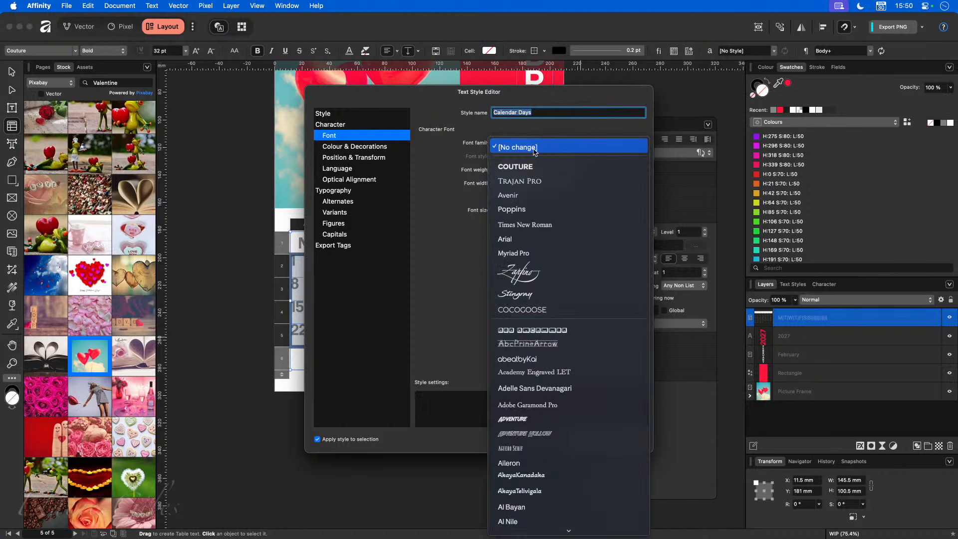
click(529, 209)
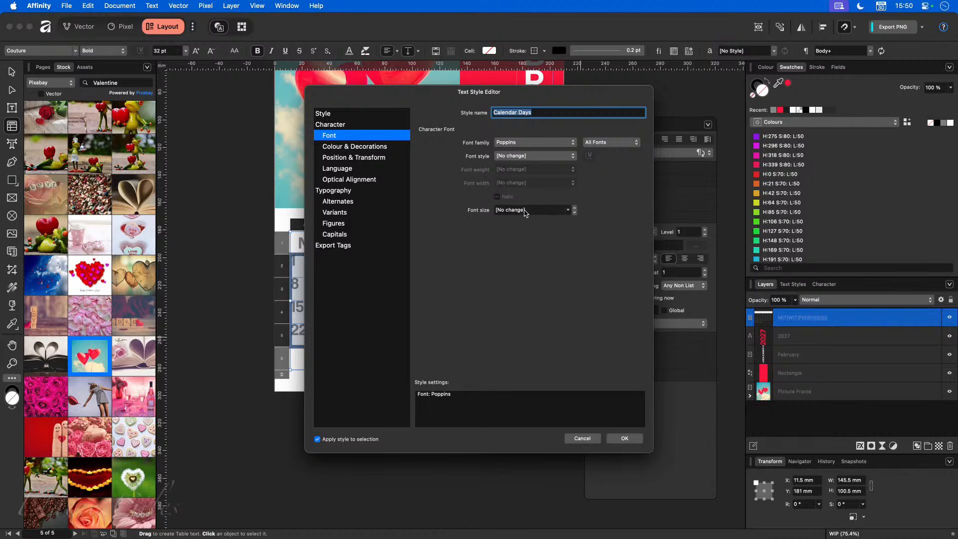
- Give the Calendar Days style the recent red font colour and confirm it
click(384, 148)
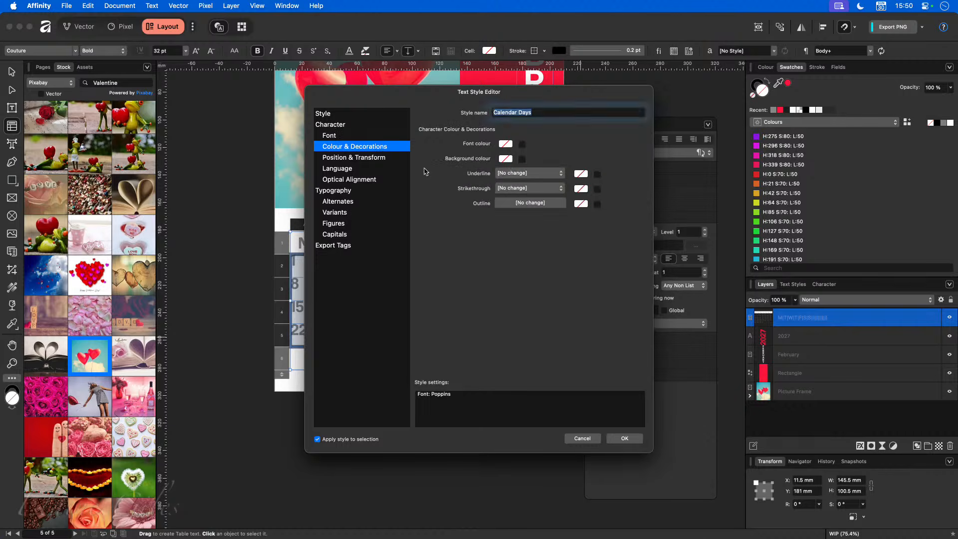
click(522, 145)
click(507, 145)
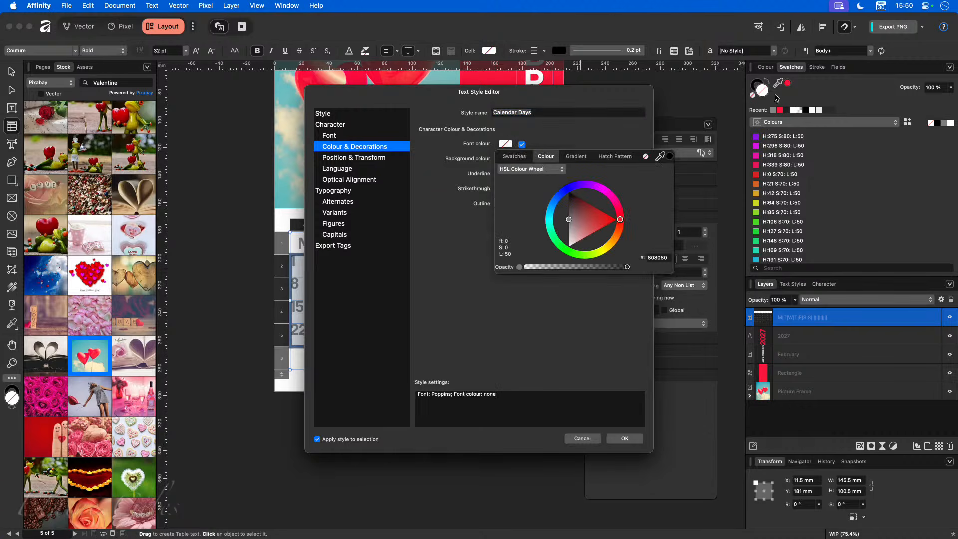
click(518, 156)
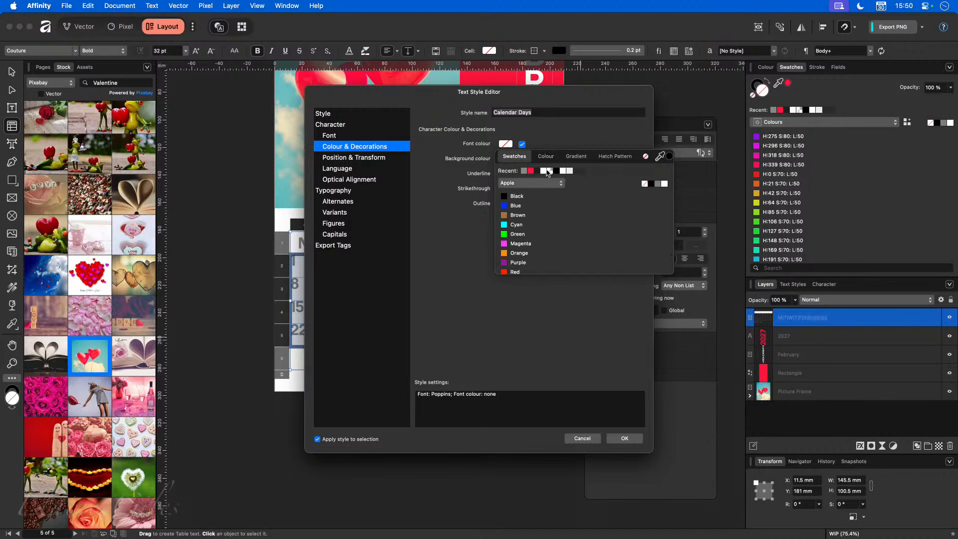
click(530, 171)
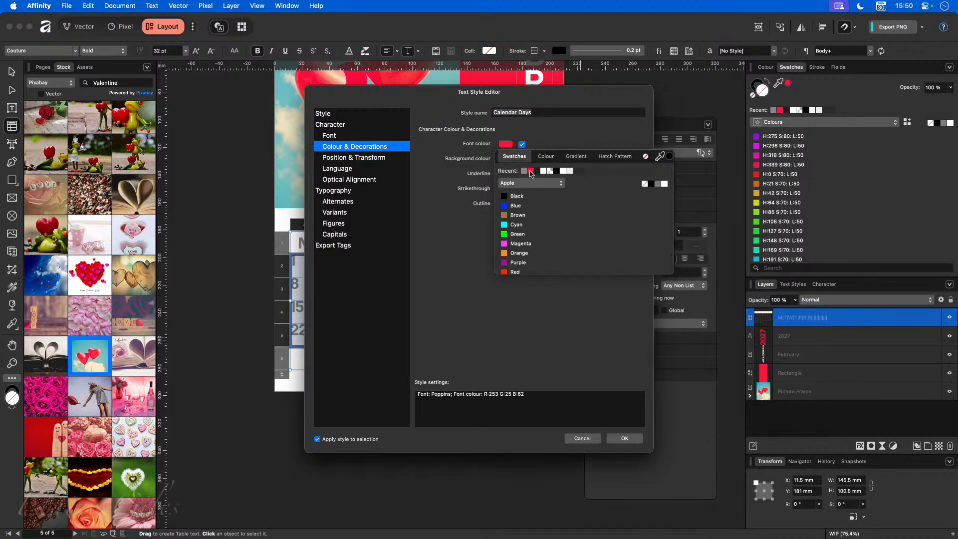
click(624, 438)
click(624, 438)
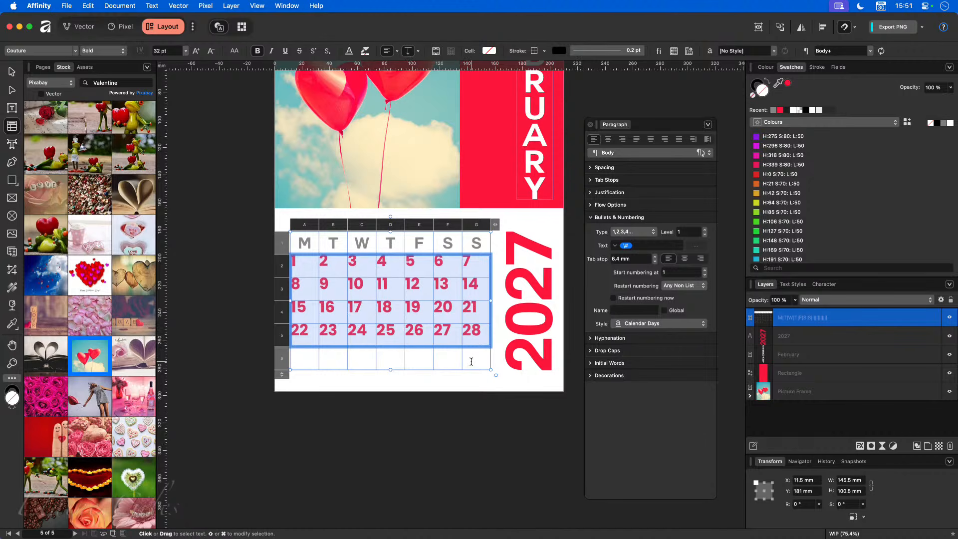
- Set the Calendar Days text style's font colour to the sky's teal
click(796, 285)
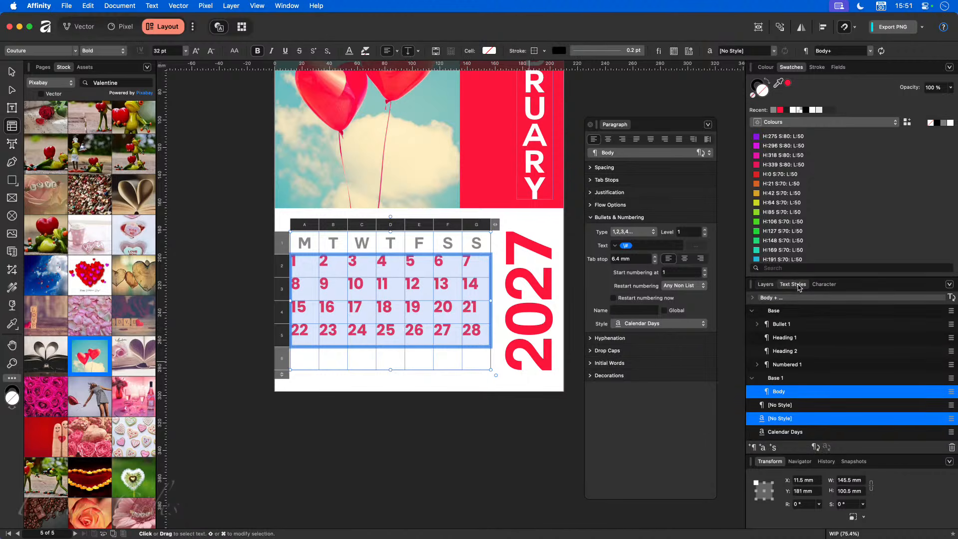
scroll(807, 392, down, 2)
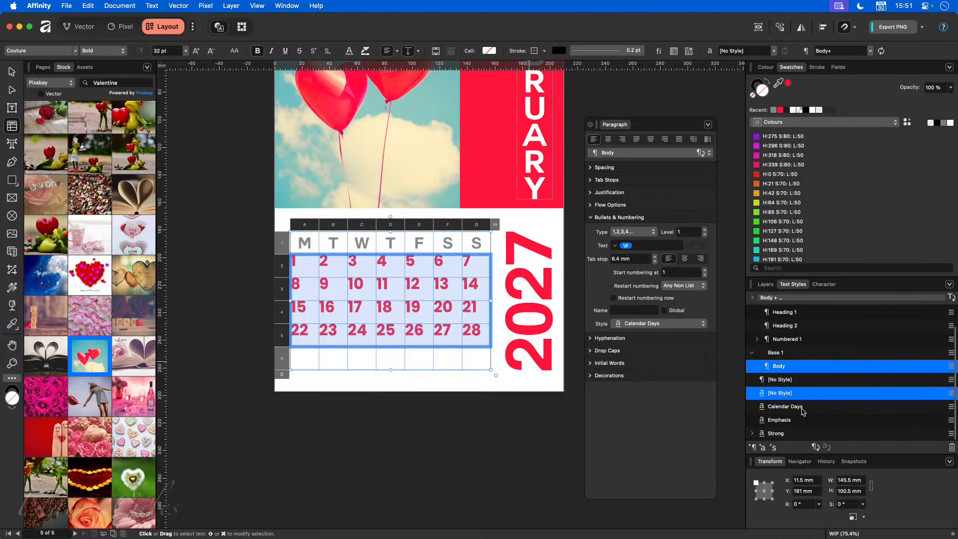
right_click(802, 408)
click(685, 451)
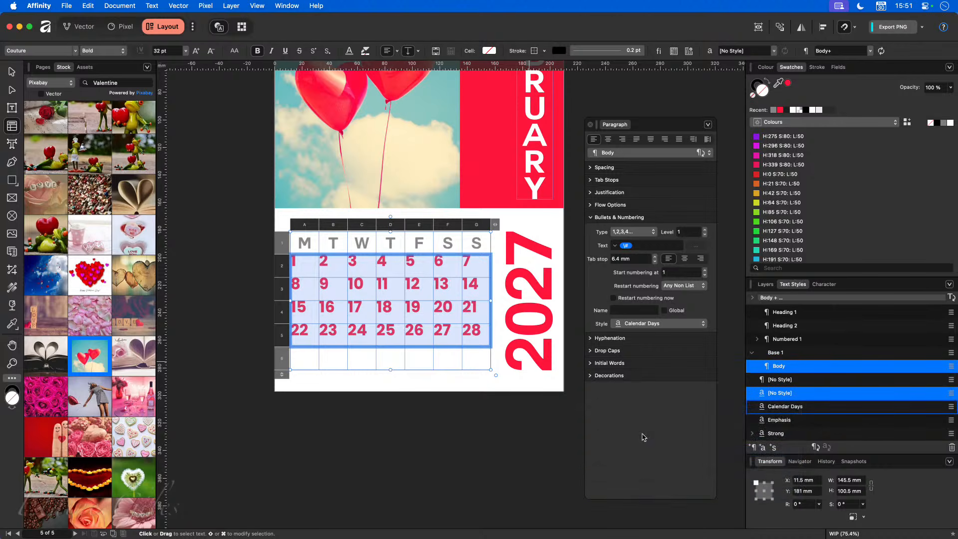
click(506, 144)
drag(660, 156, 290, 99)
click(621, 437)
click(624, 439)
- Check the Saturday and Sunday day cells, then deselect the calendar table
click(513, 435)
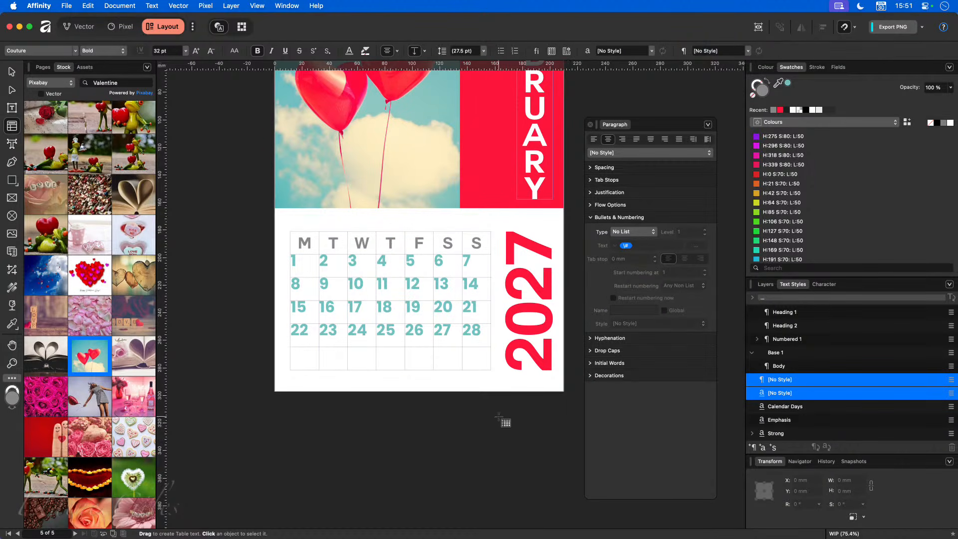
drag(476, 333, 446, 264)
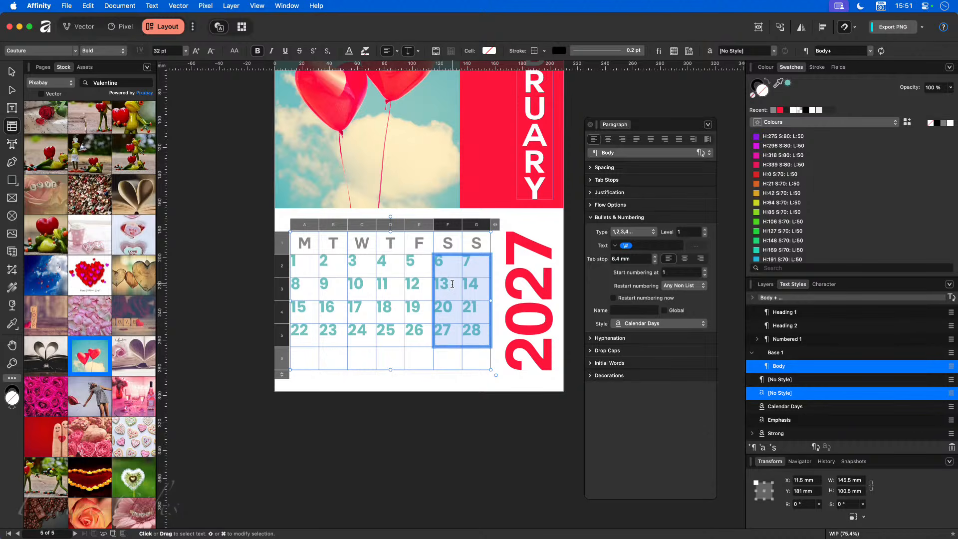
click(469, 410)
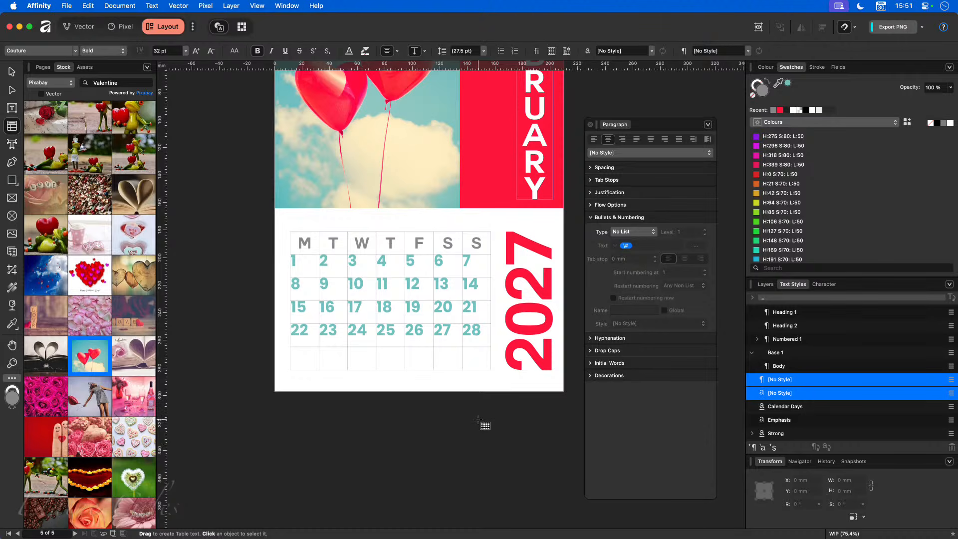
scroll(478, 416, up, 3)
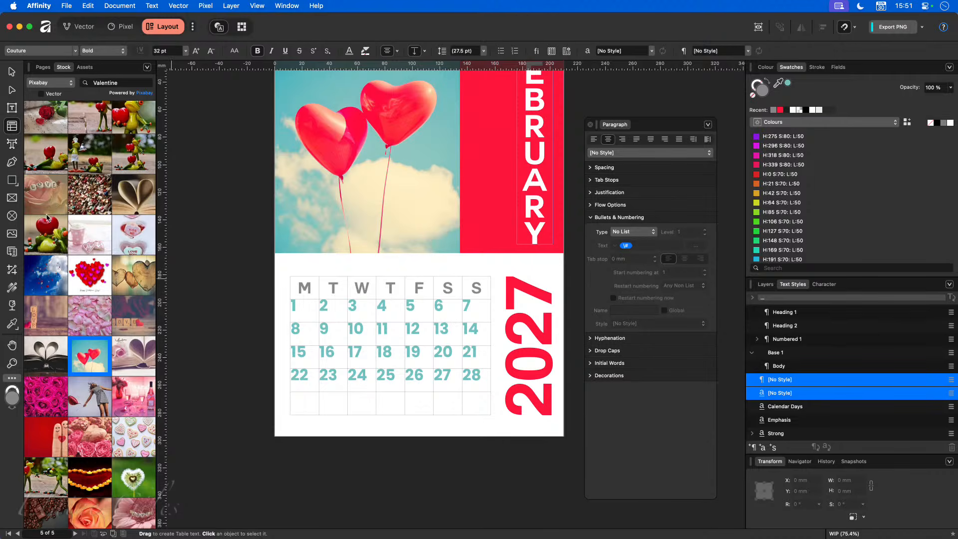
- Draw a red heart shape and move it over the 7 and 14 day cells
click(17, 184)
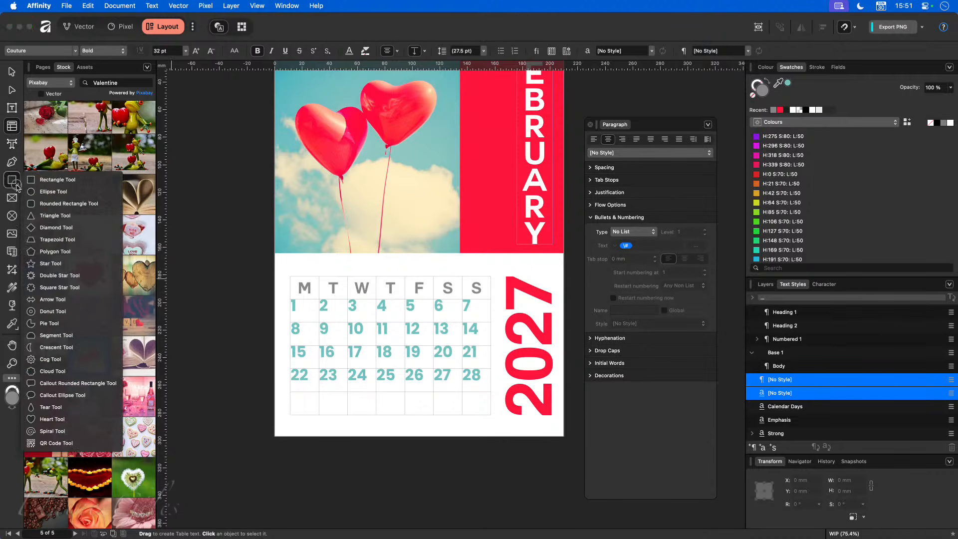
click(78, 420)
drag(408, 420, 443, 448)
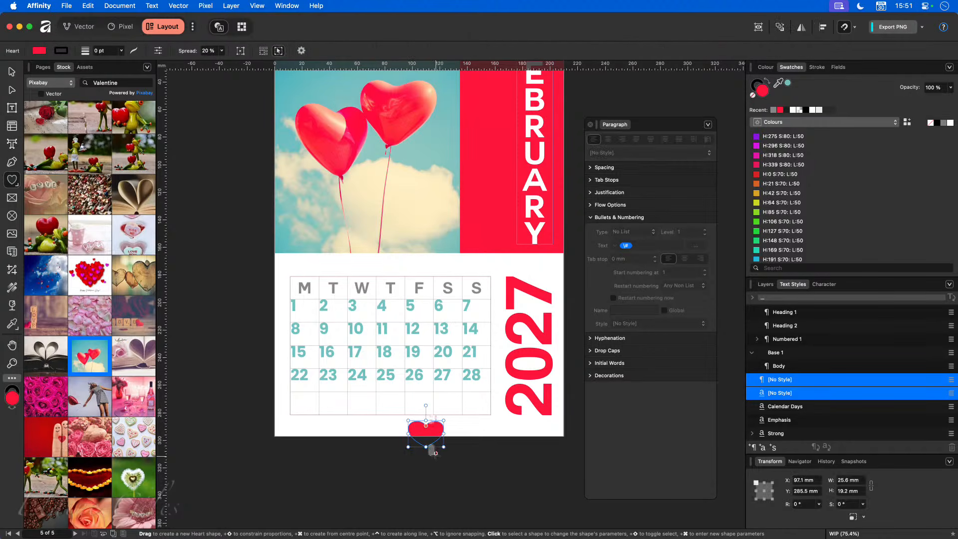
key(v)
drag(431, 425, 458, 343)
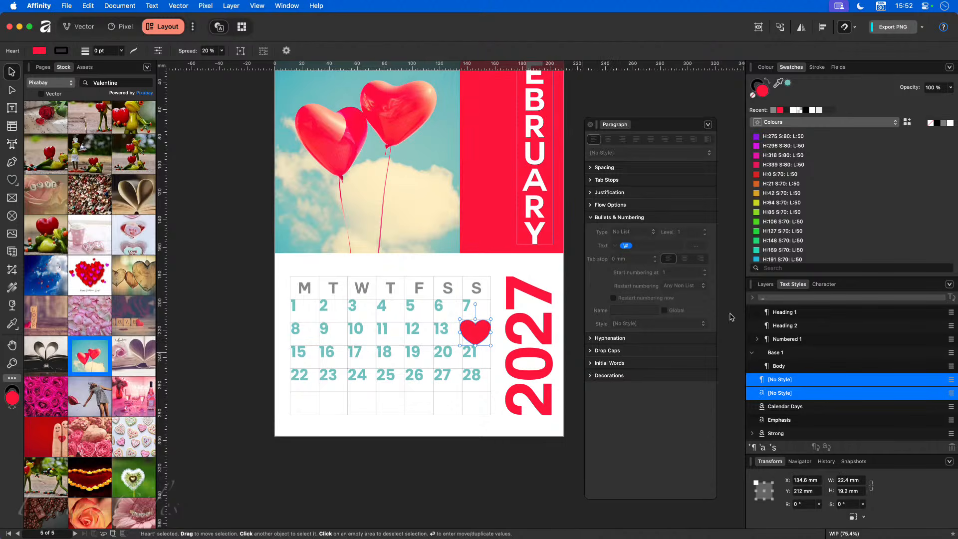
- Put the heart layer beneath the calendar table and shrink it to sit behind 14
click(765, 284)
drag(785, 310, 784, 345)
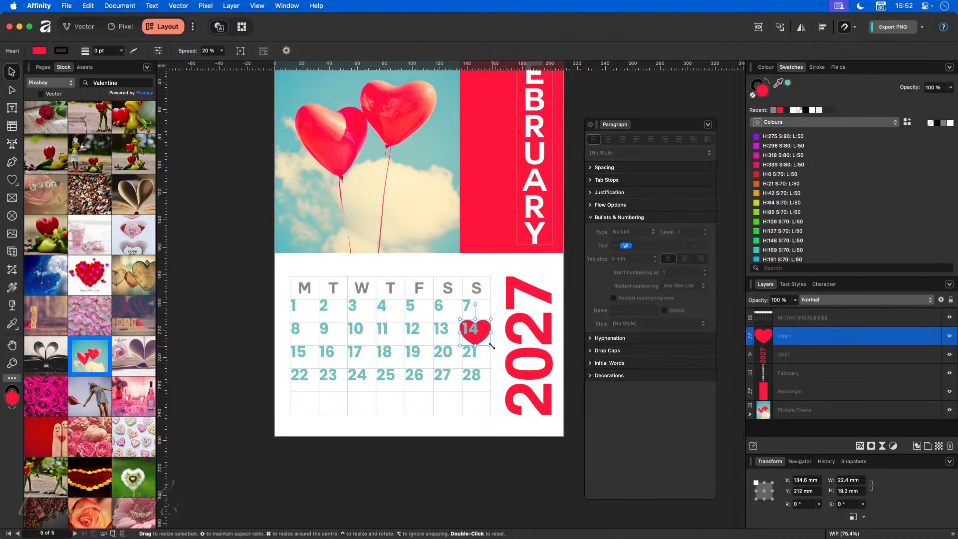
drag(491, 345, 473, 340)
click(480, 488)
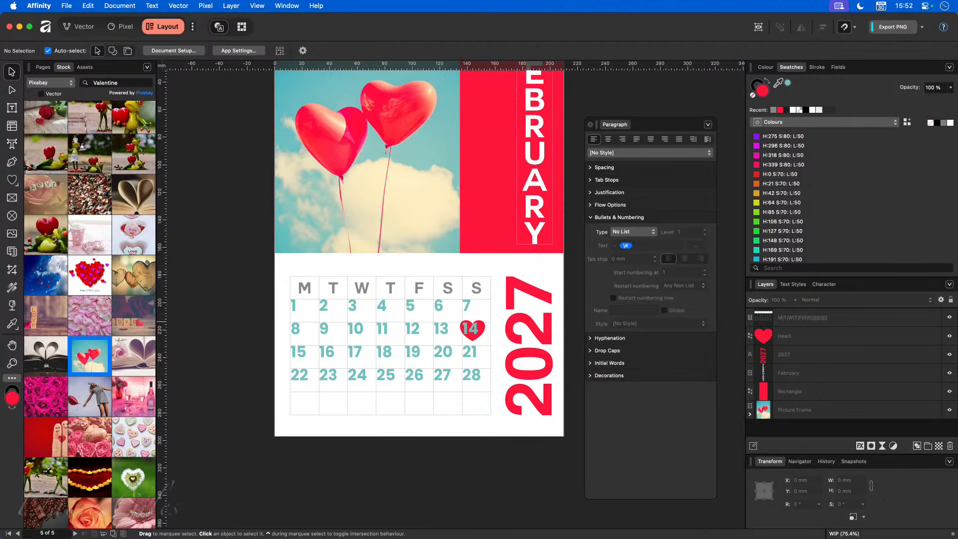
click(352, 355)
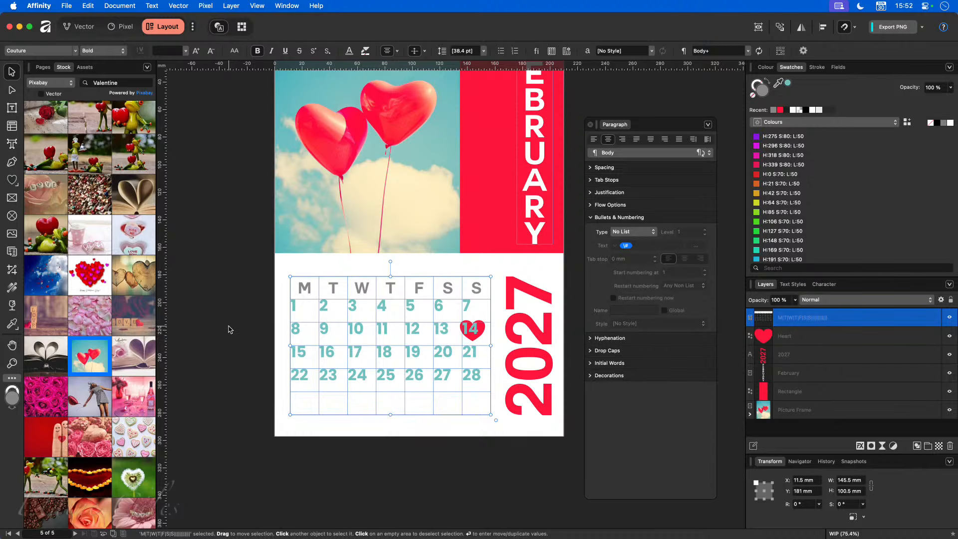
- Add one blank page after page 5 and display the new Page 6
click(48, 68)
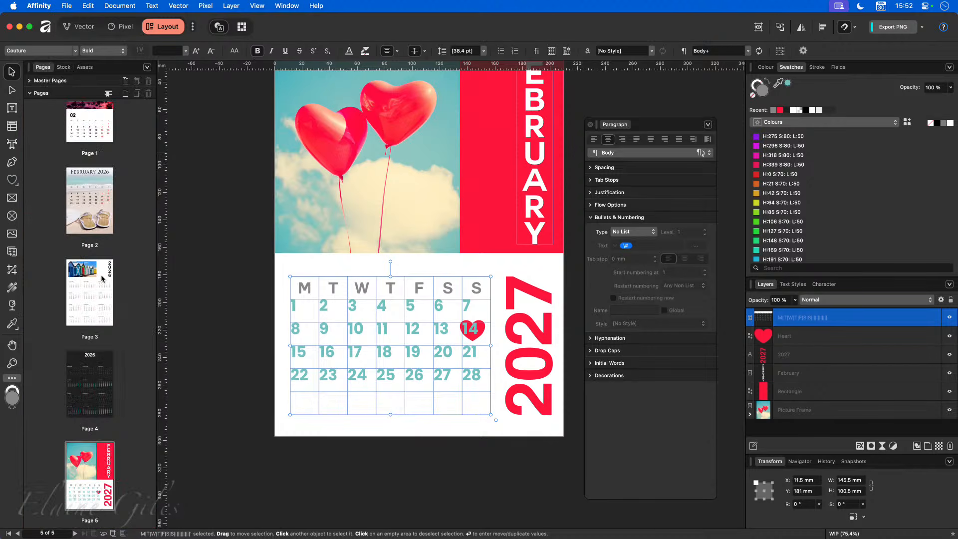
click(126, 93)
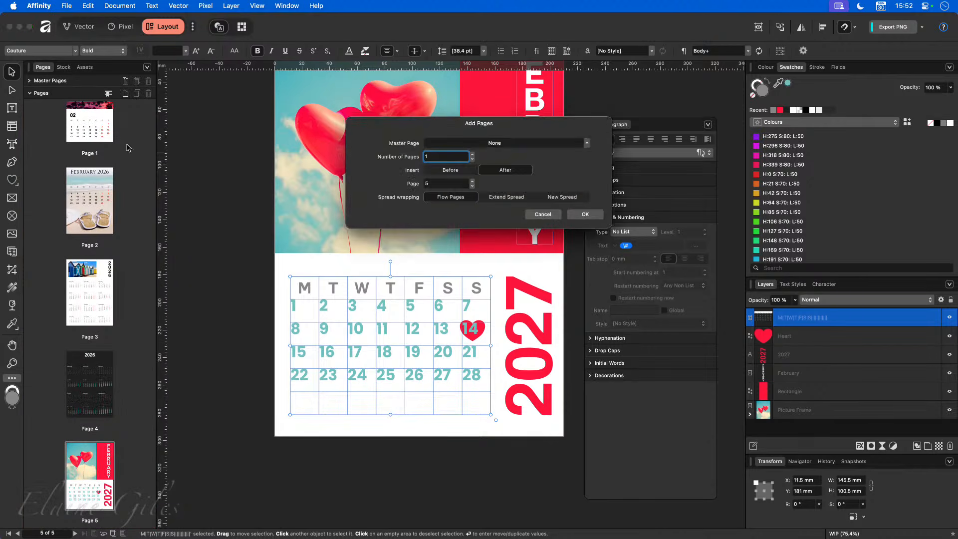
click(588, 215)
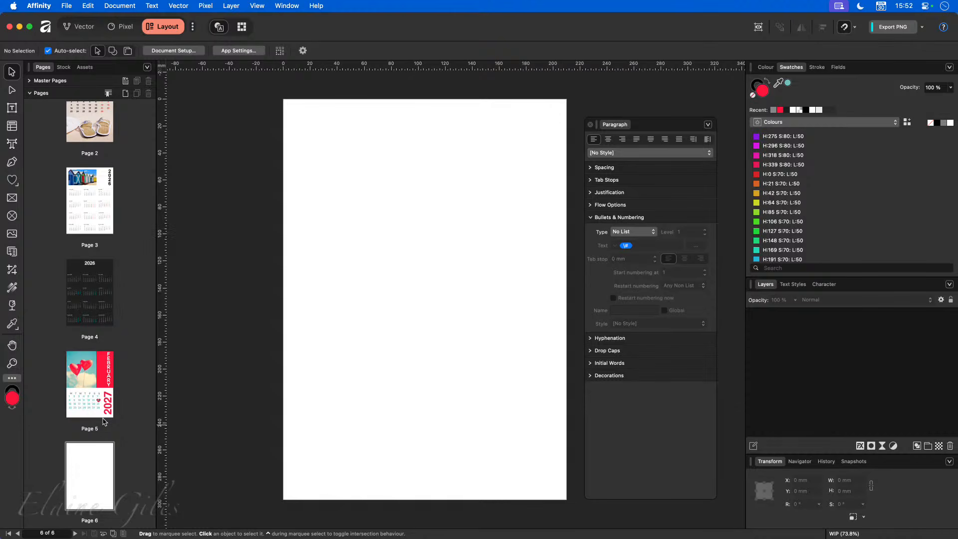
click(86, 474)
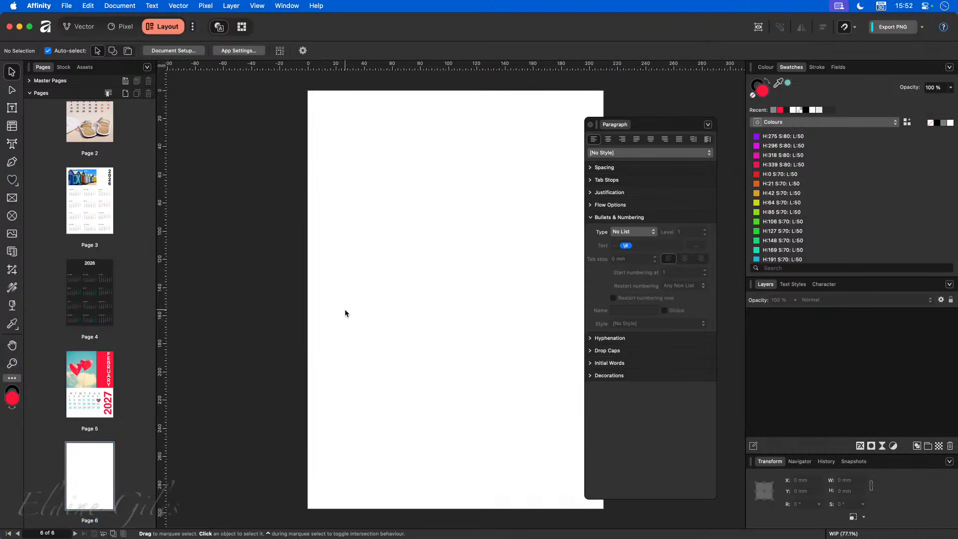
- Set Page 6's guides to 2 columns with 10 mm margins on all sides
click(257, 6)
click(267, 125)
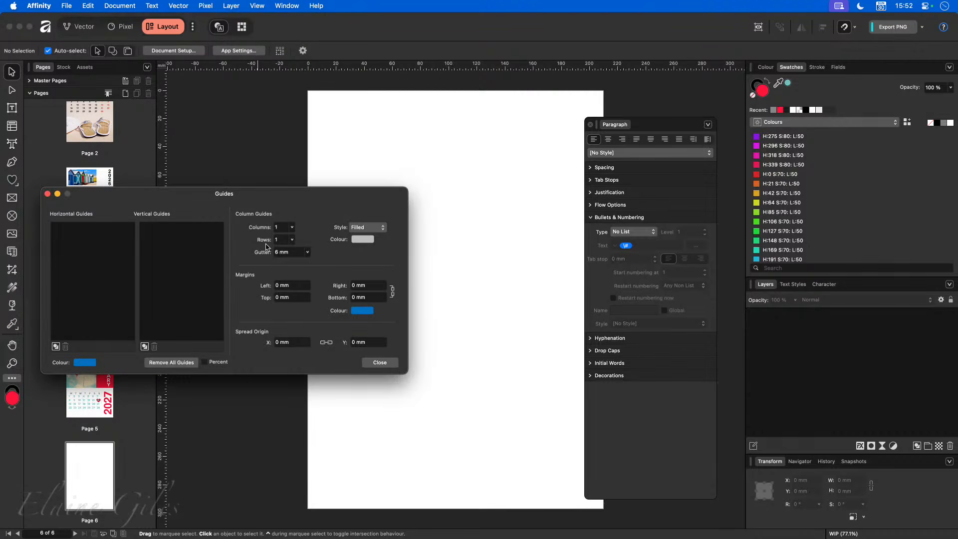
click(292, 228)
drag(292, 238, 294, 238)
click(285, 284)
text(10)
key(Tab)
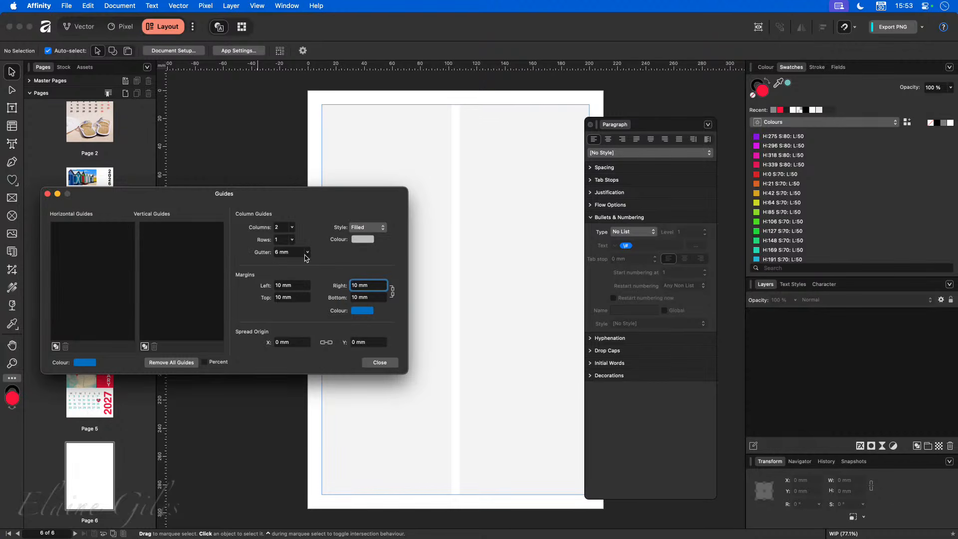
click(384, 362)
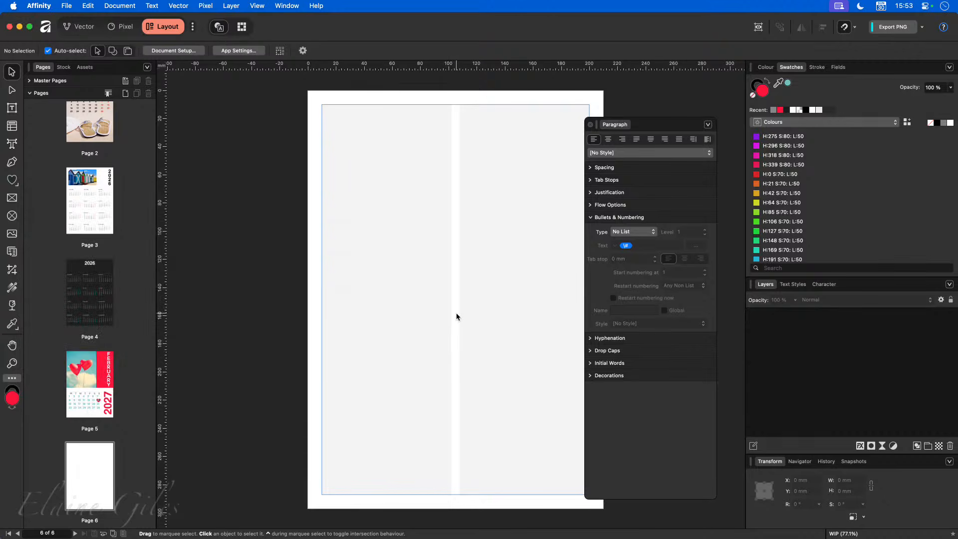
scroll(456, 316, right, 5)
scroll(454, 315, left, 3)
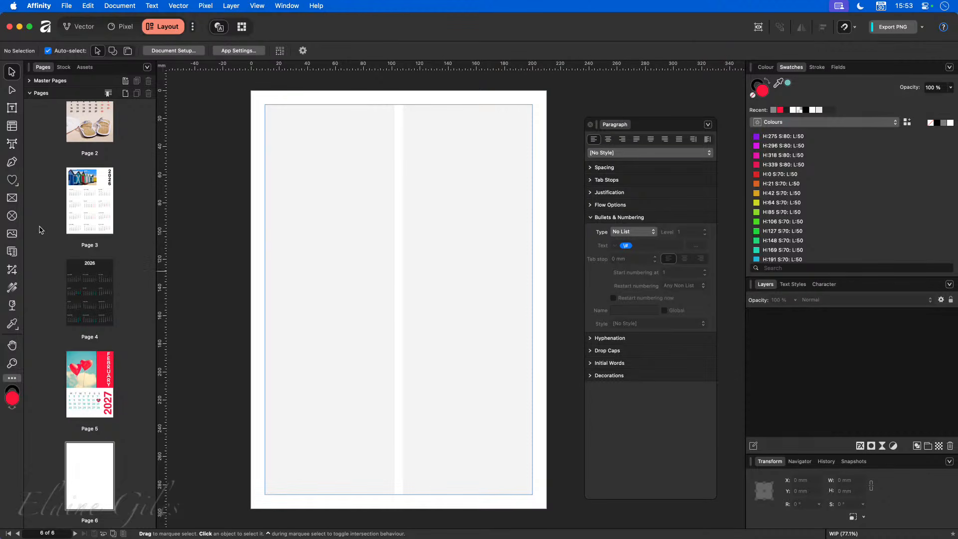
- Draw a table from the page's top-left corner and narrow it to 105 mm wide
click(12, 126)
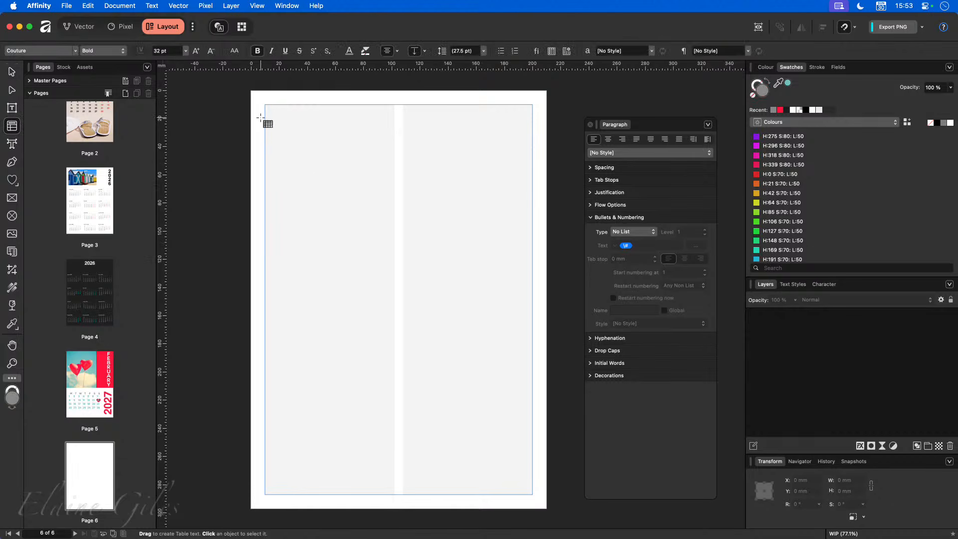
drag(251, 91, 547, 289)
mouse_move(399, 289)
mouse_down()
mouse_move(398, 331)
mouse_move(404, 299)
mouse_up()
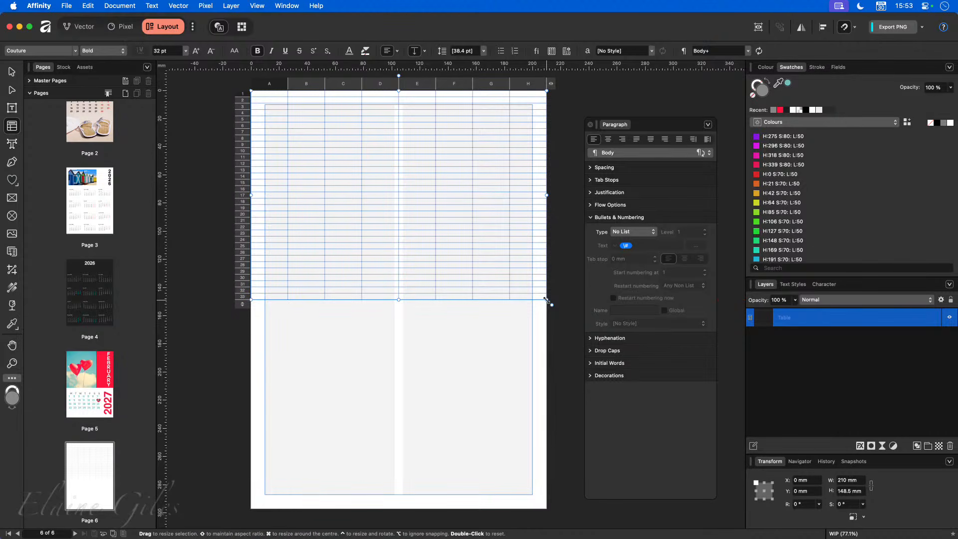
drag(547, 195, 399, 201)
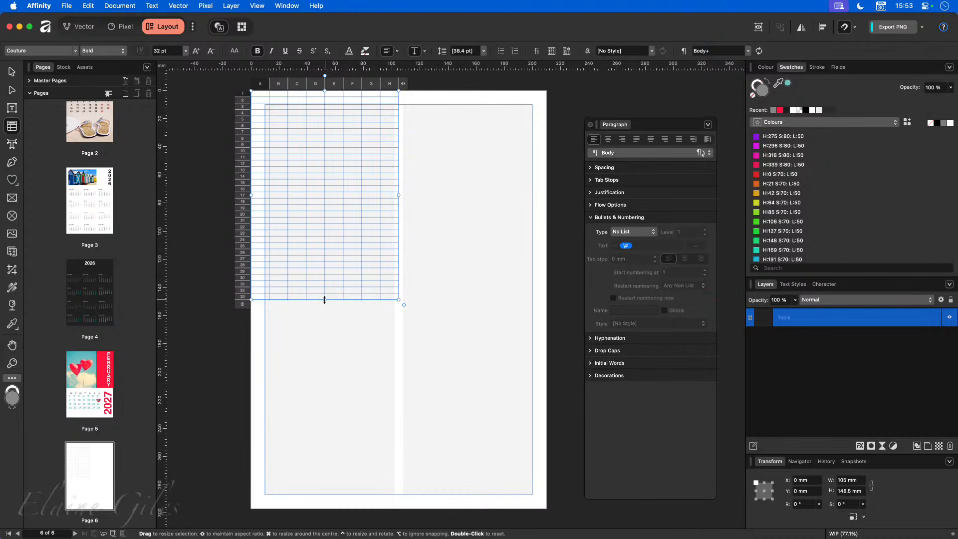
- Add a horizontal guide at 74.3 mm and shorten the table to end at it
drag(436, 65, 444, 197)
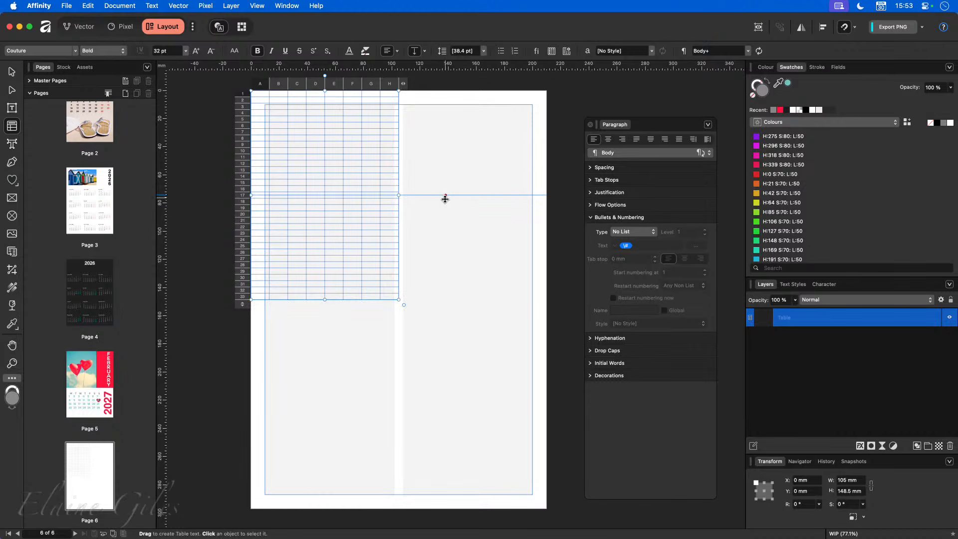
click(324, 299)
click(321, 312)
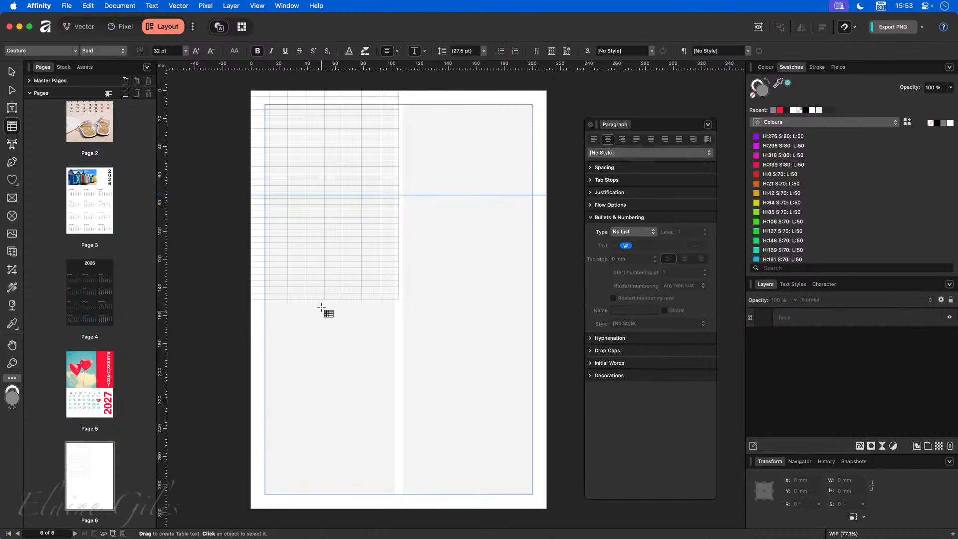
key(v)
click(326, 300)
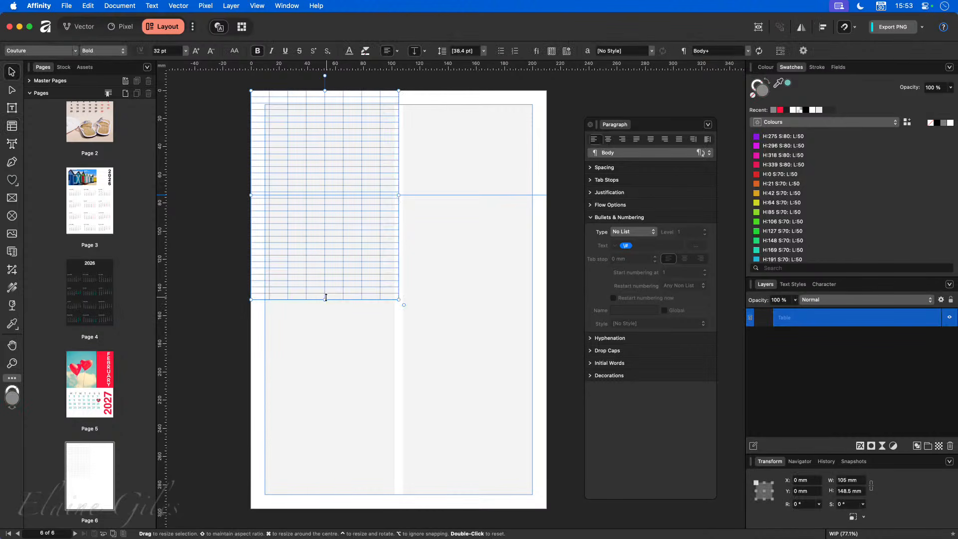
drag(325, 299, 339, 198)
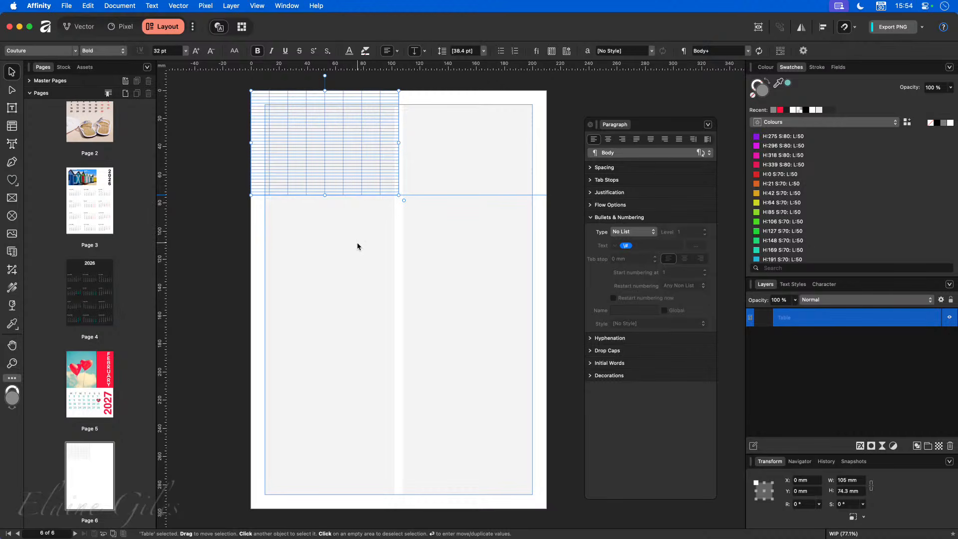
- Reset Page 6's guides to 1 column with 0 mm margins
click(257, 5)
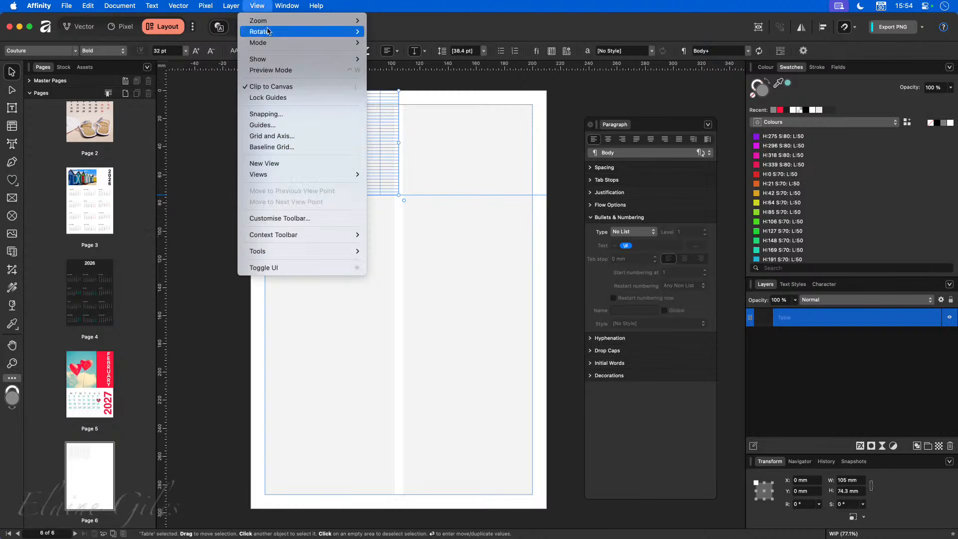
click(286, 129)
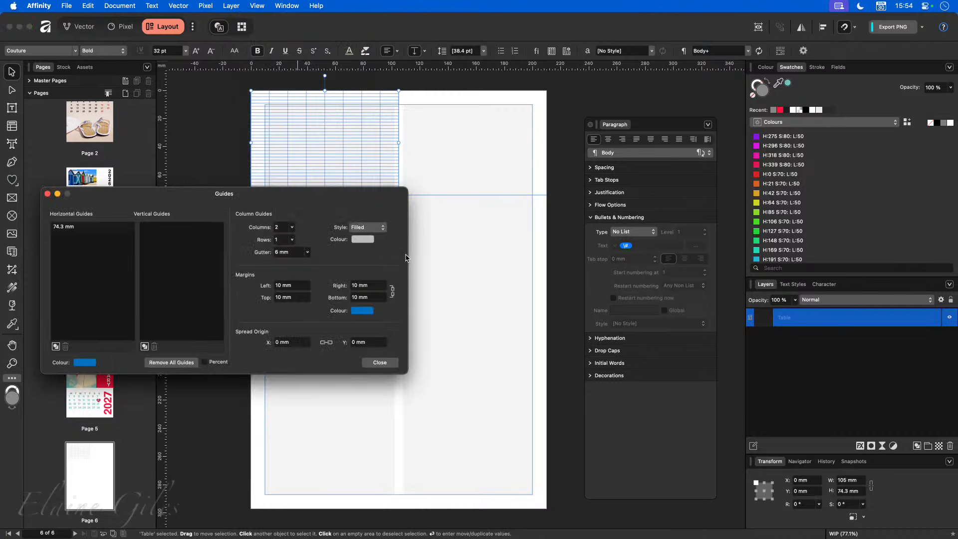
click(292, 228)
drag(290, 239, 272, 245)
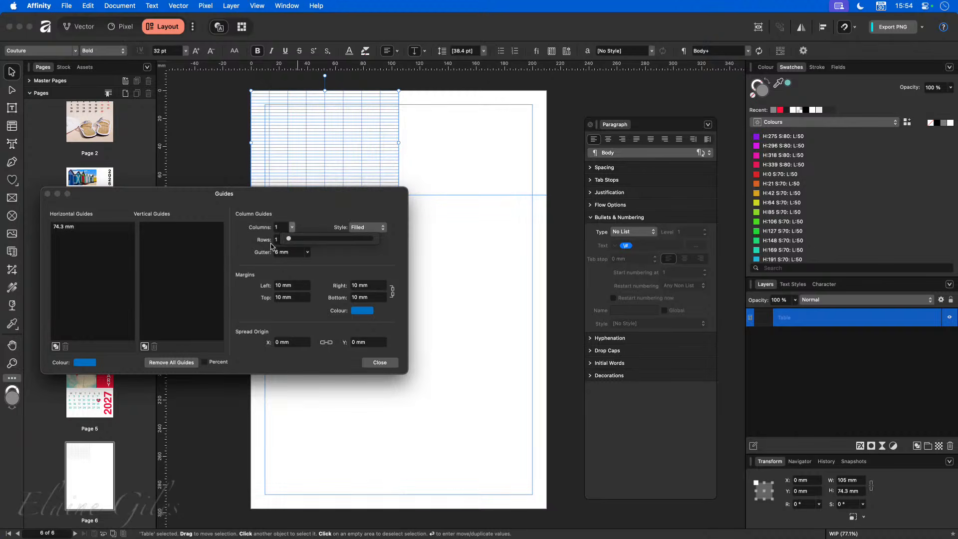
click(385, 363)
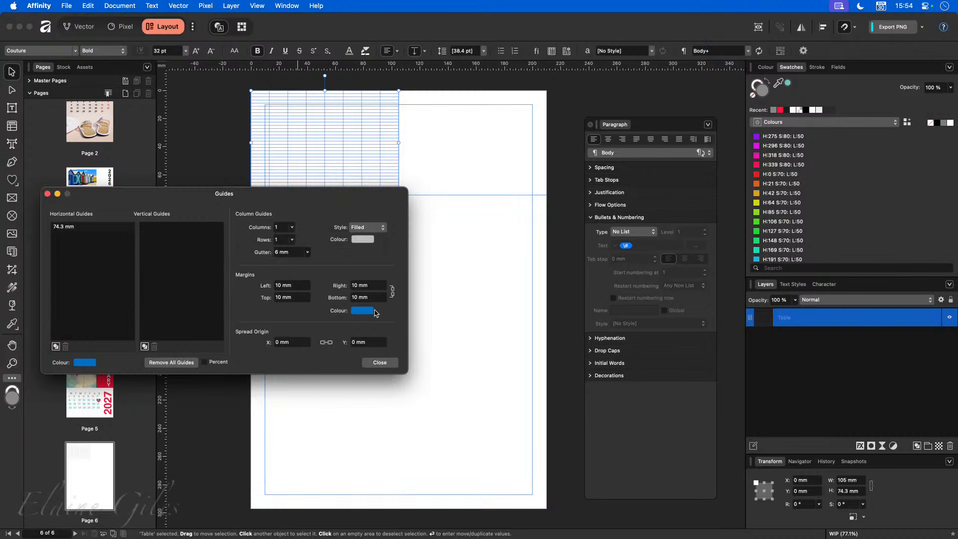
click(372, 288)
text(0)
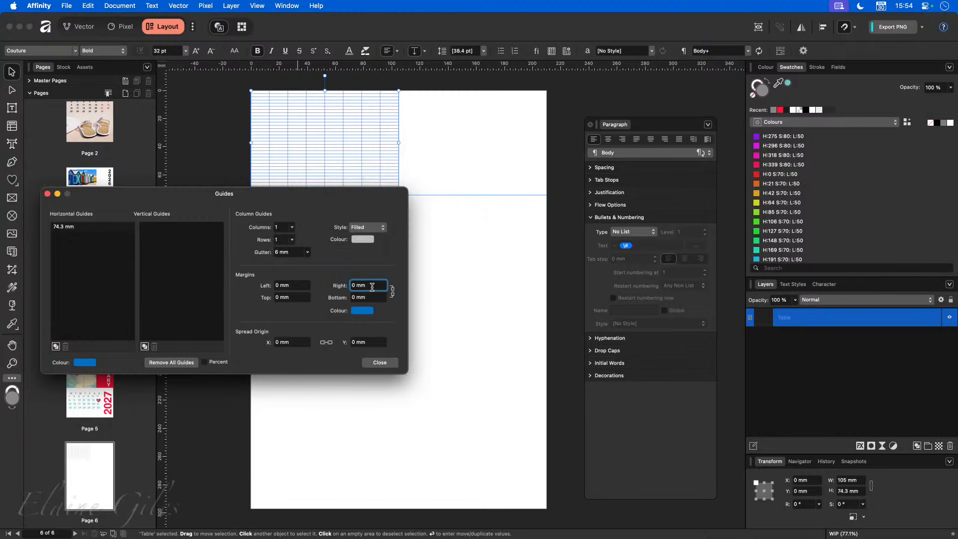
click(381, 361)
click(402, 227)
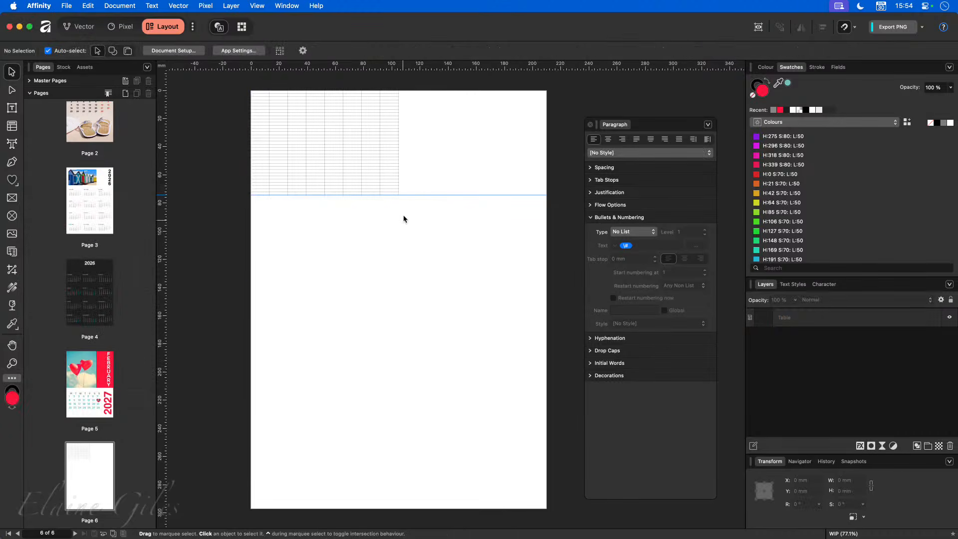
- Set the table to 7 columns and 6 rows, then stretch it back to the 74.3 mm guide
click(339, 166)
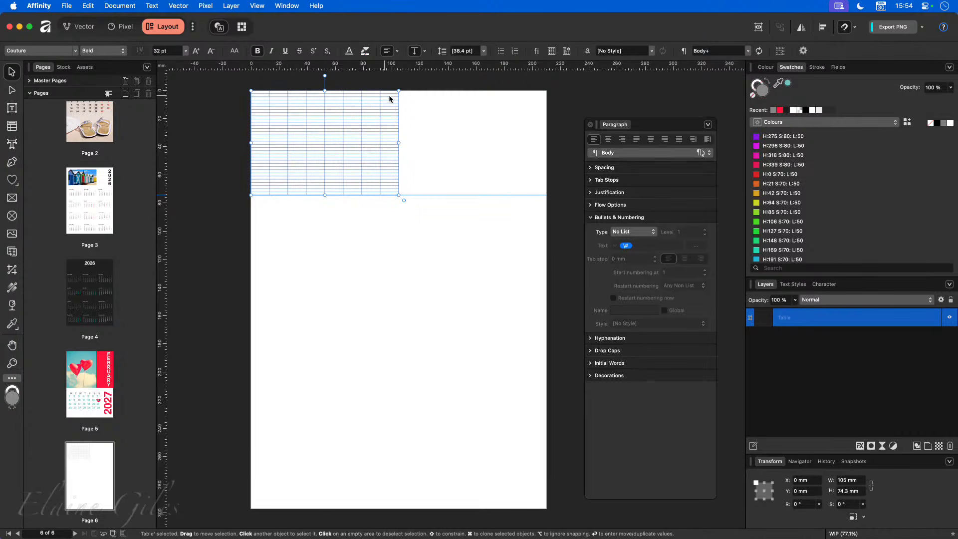
double_click(337, 131)
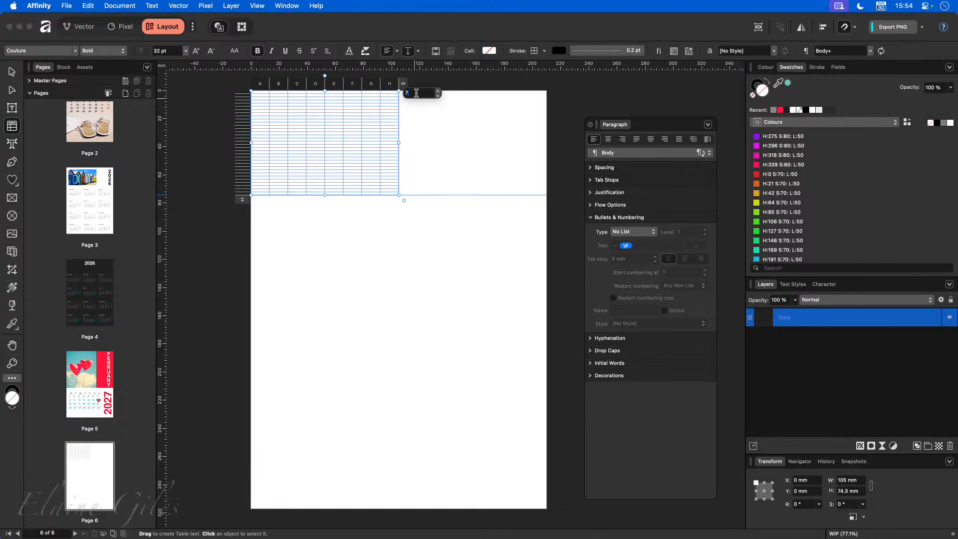
key(Return)
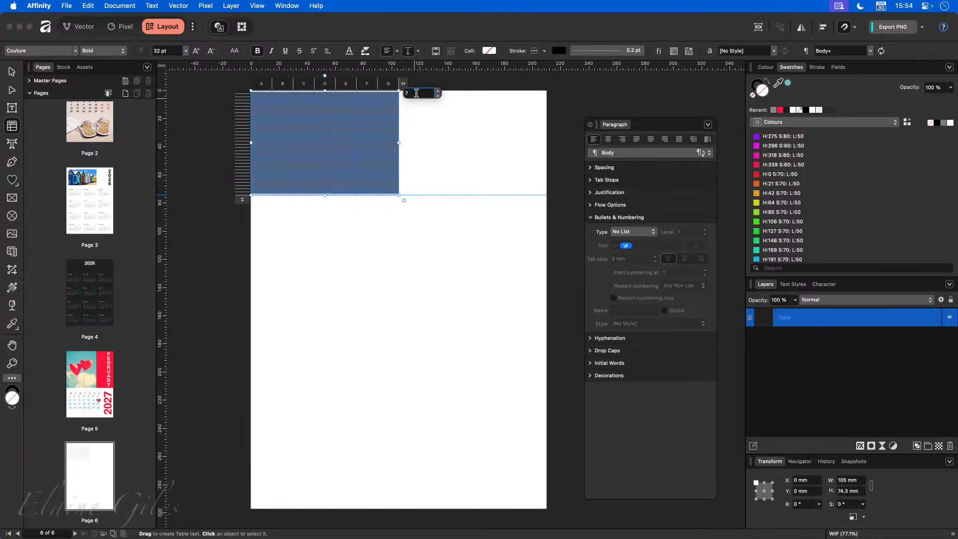
click(329, 225)
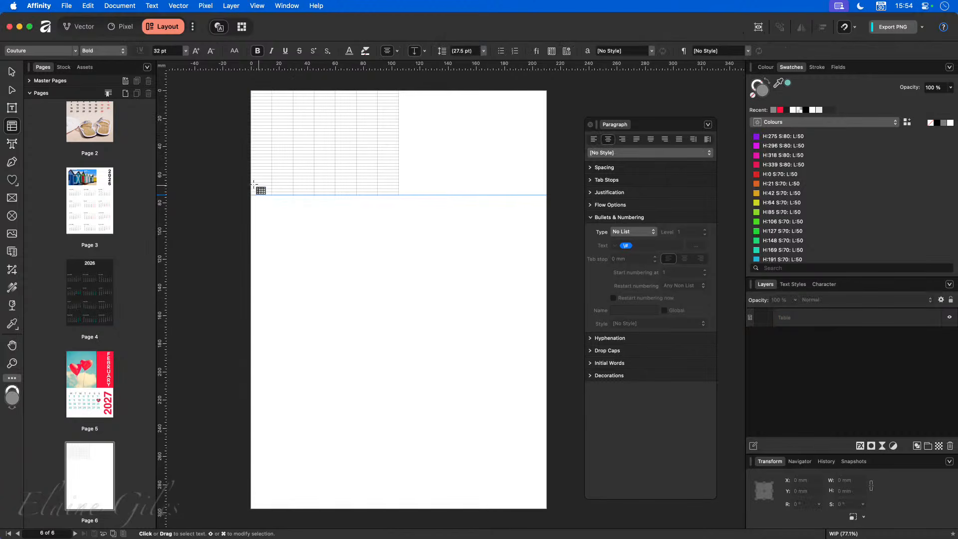
click(272, 190)
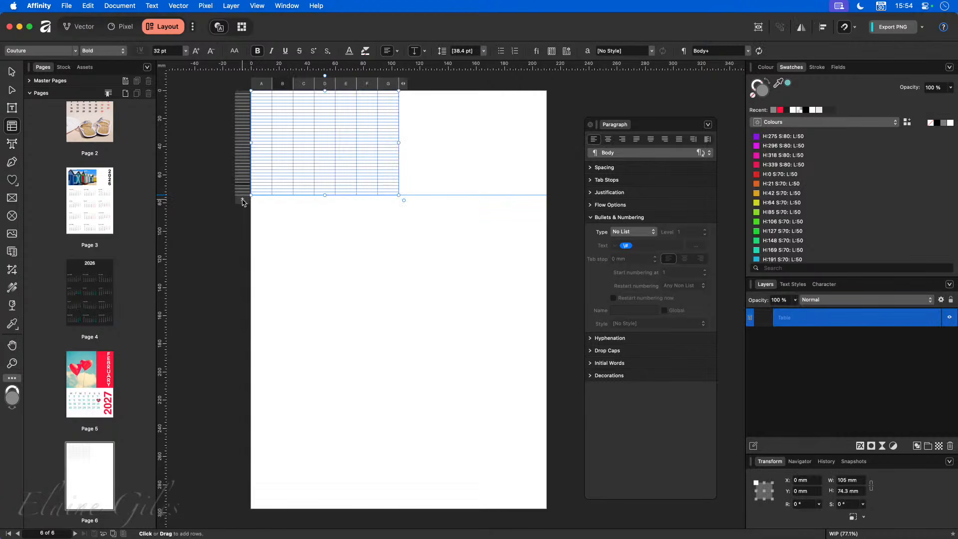
click(242, 199)
click(263, 206)
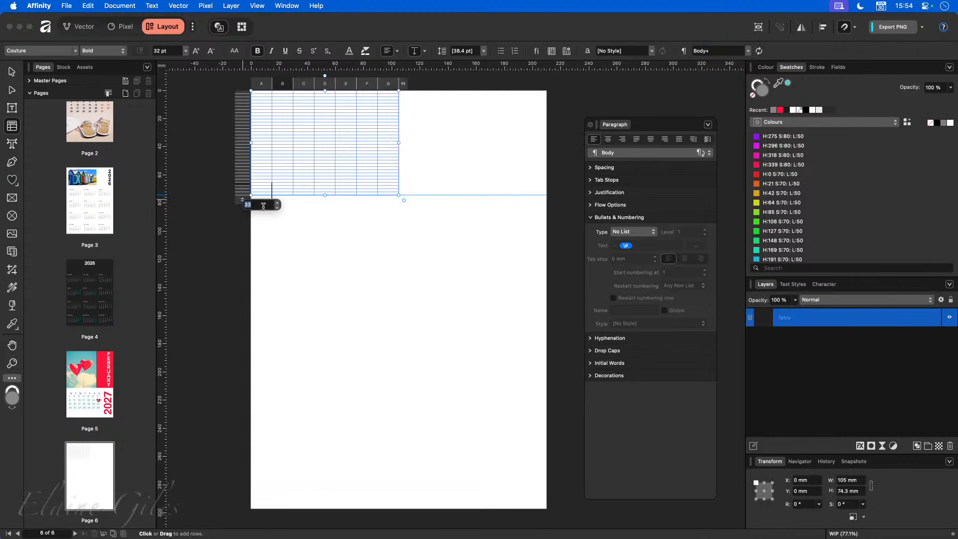
text(6)
key(Return)
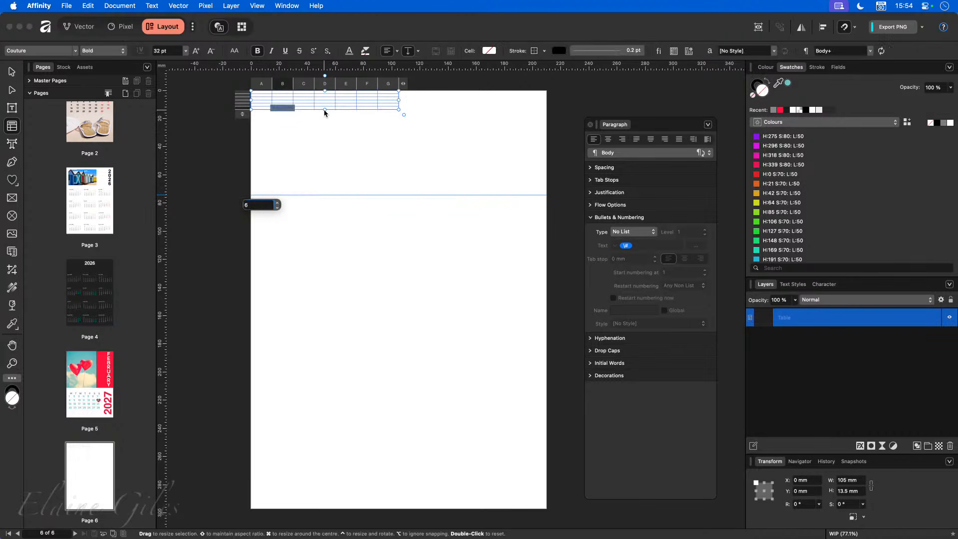
drag(325, 111, 325, 195)
- Centre-align the text in every cell of the table
click(258, 98)
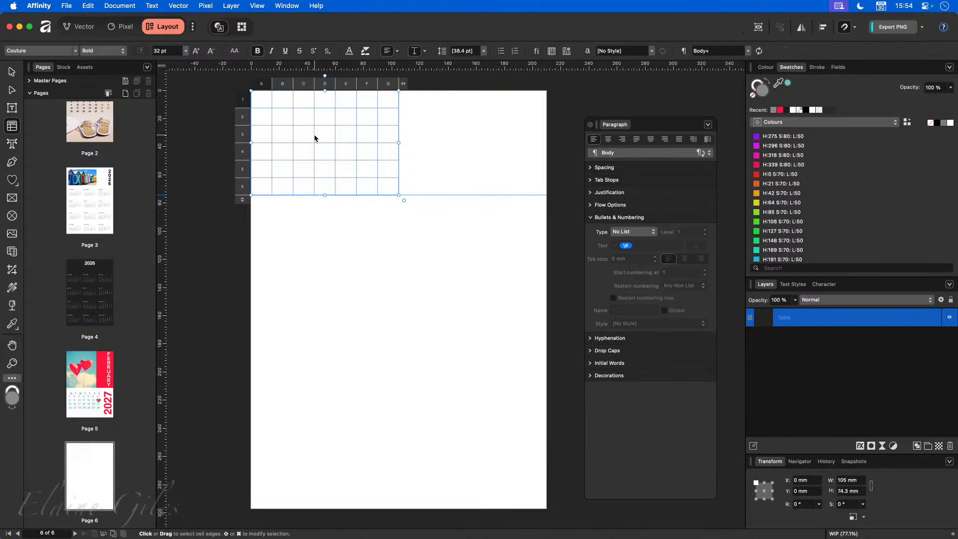
drag(265, 96, 389, 180)
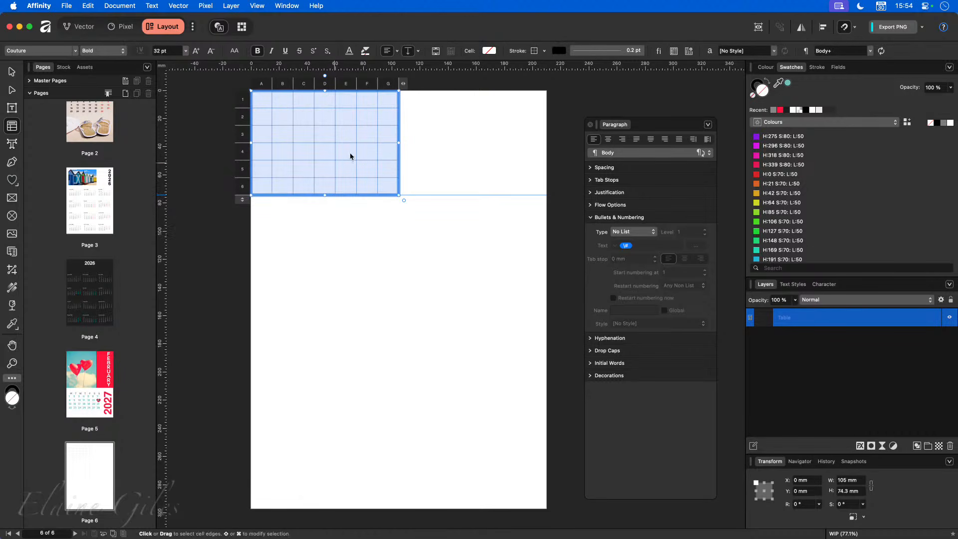
click(388, 51)
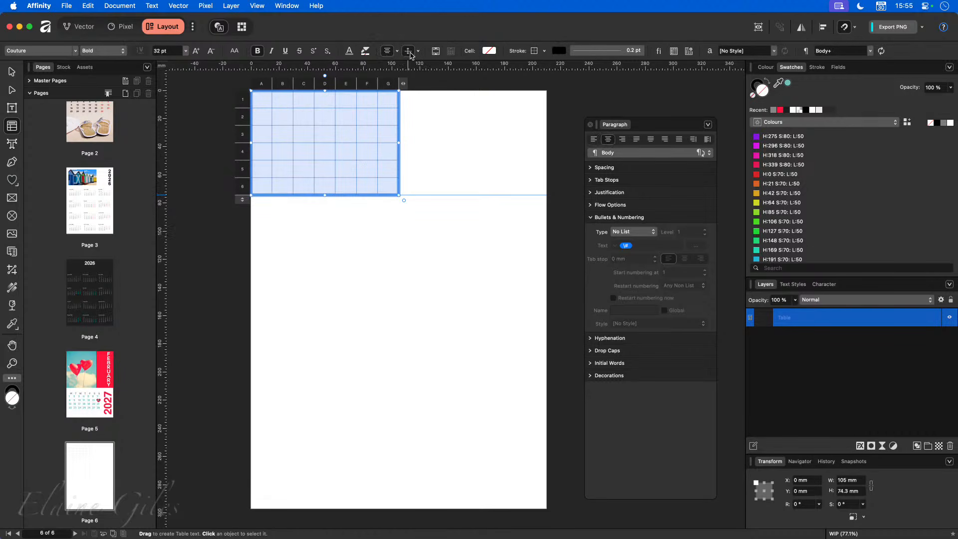
- Type the weekday initials M T W T F S S across cells A1 to G1
click(263, 103)
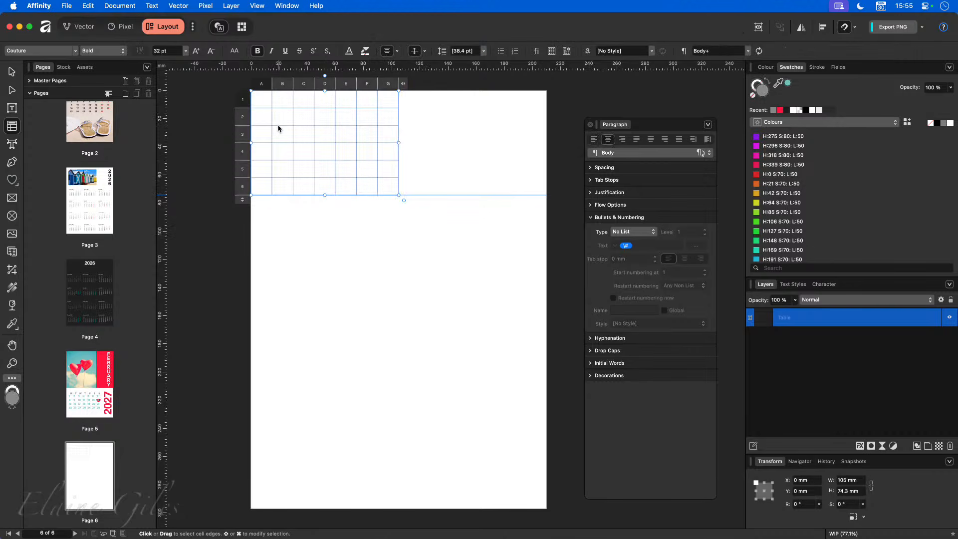
text(M)
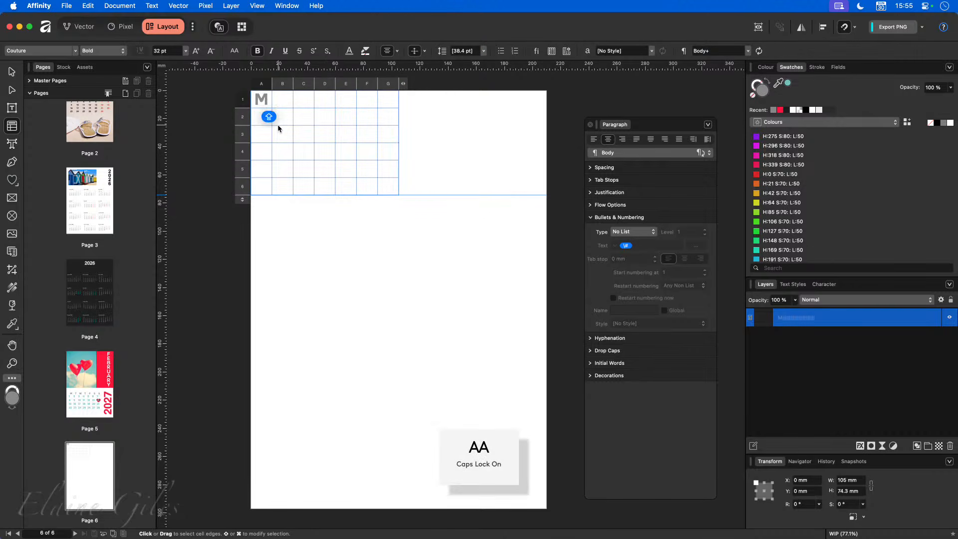
key(Tab)
text(T)
key(Tab)
text(W)
key(Tab)
text(T)
key(Tab)
text(F)
key(Tab)
text(S)
key(Tab)
text(S)
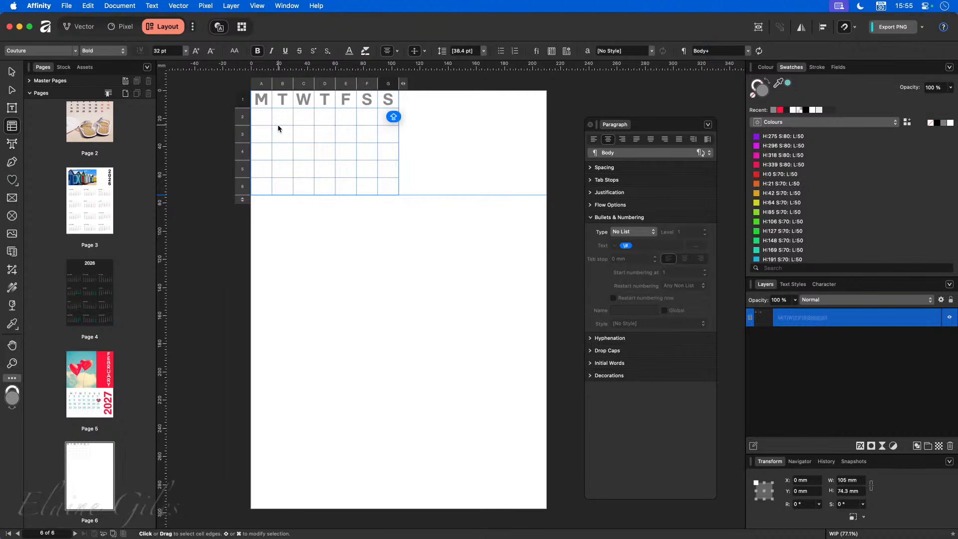
click(261, 119)
key(Caps_Lock)
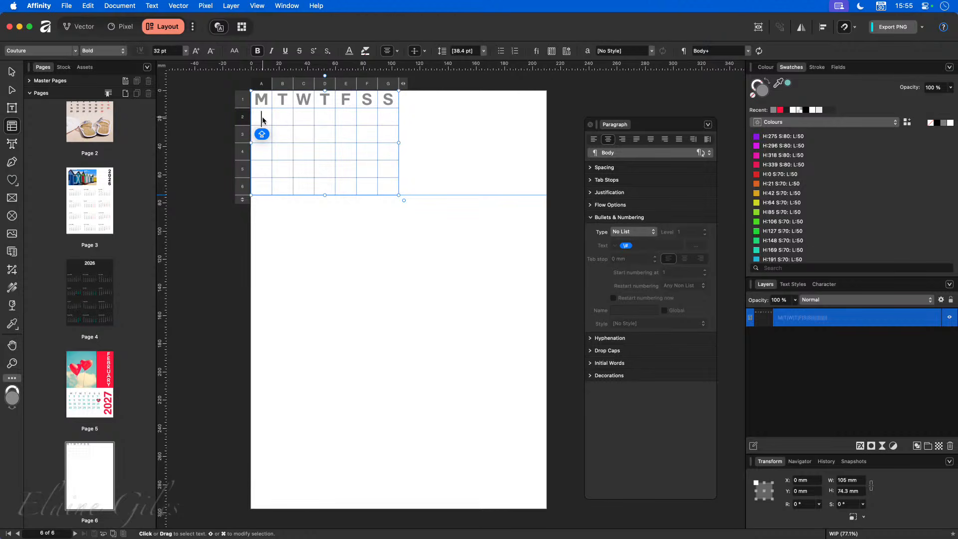
- Set the font size of all table text to 24 pt
drag(267, 116, 282, 102)
drag(284, 138, 386, 184)
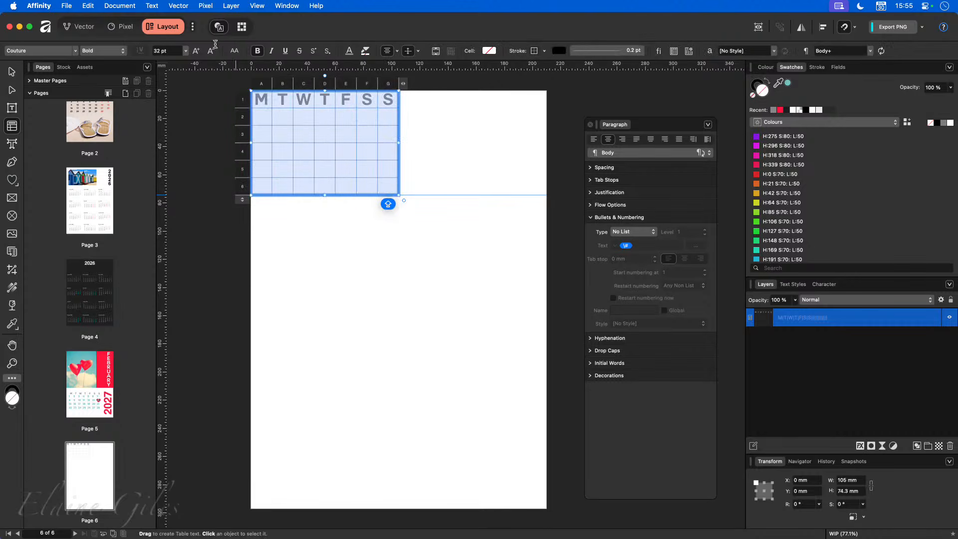
click(174, 51)
text(24)
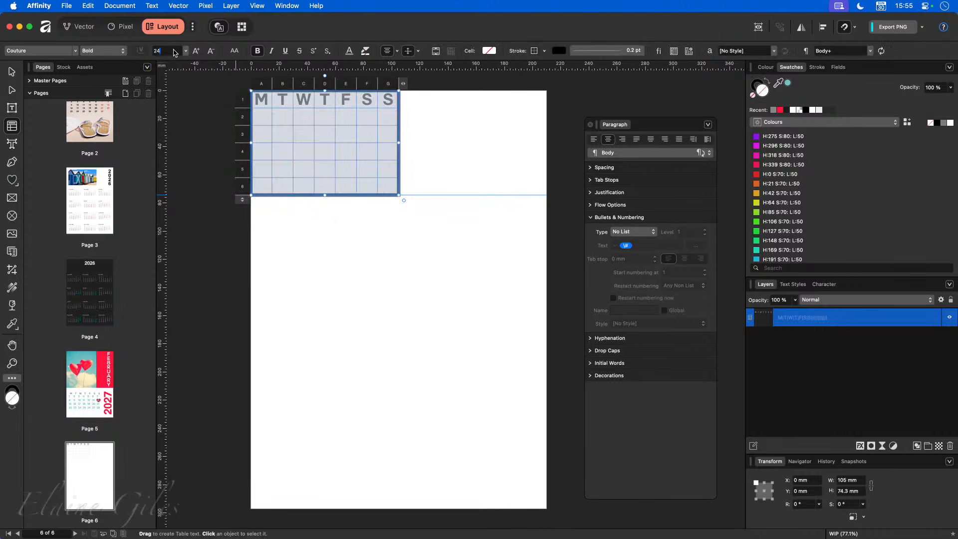
key(Return)
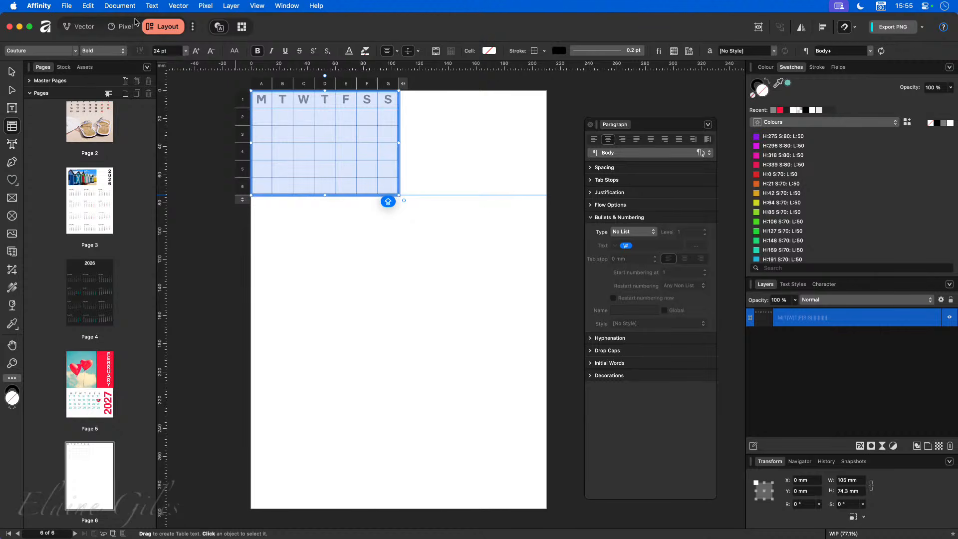
- Select the 31 day cells: D2 to G2 plus rows 3 to 6, excluding G6
click(261, 118)
click(273, 134)
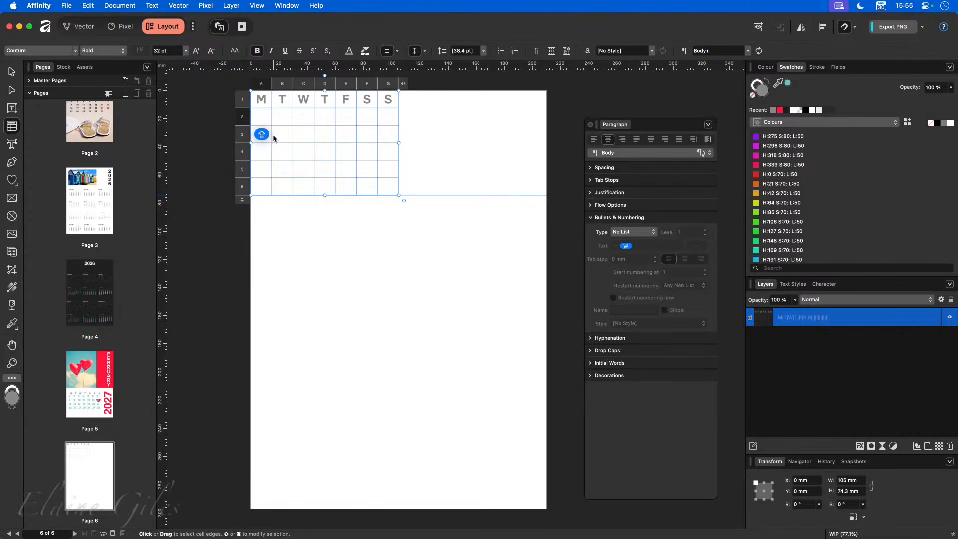
drag(259, 117, 390, 187)
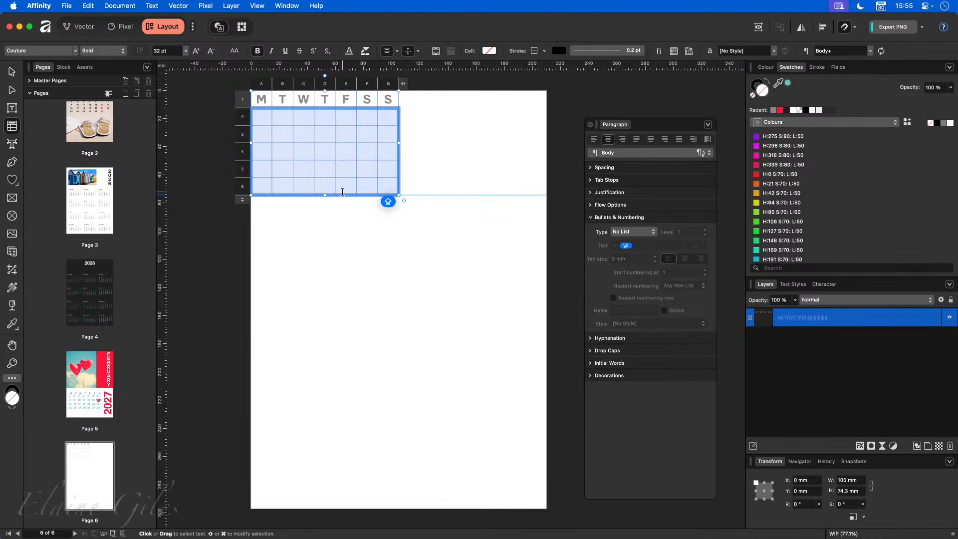
click(327, 116)
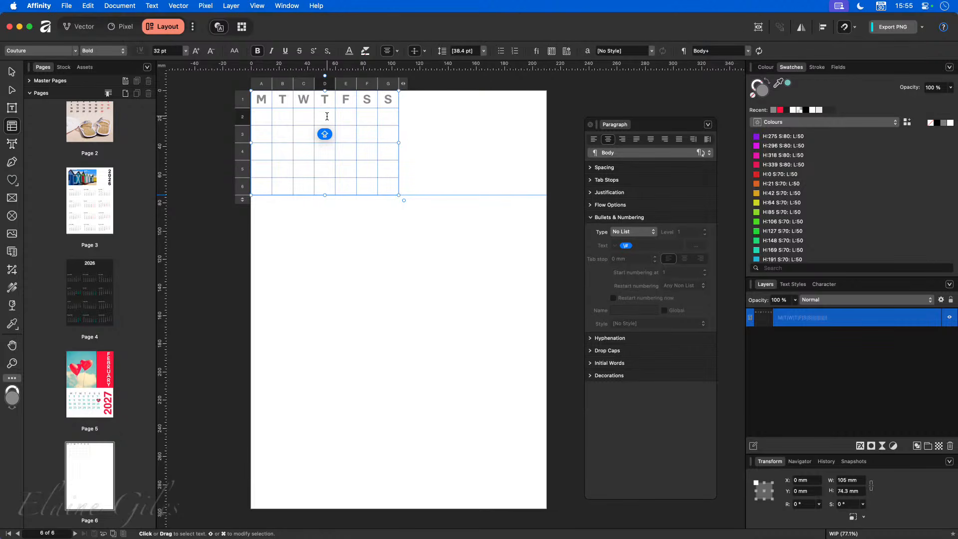
mouse_move(327, 116)
mouse_down()
mouse_move(385, 119)
mouse_move(374, 129)
mouse_up()
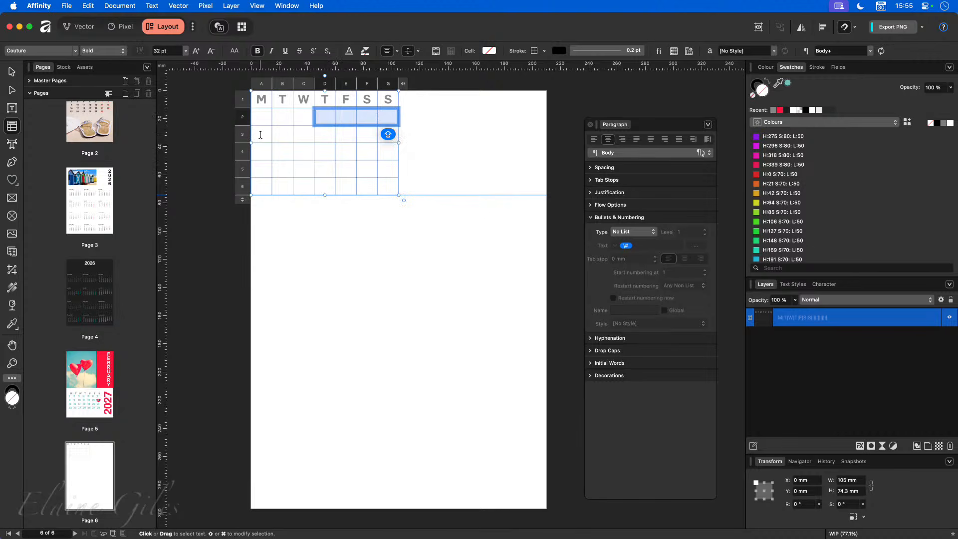
drag(261, 134, 385, 184)
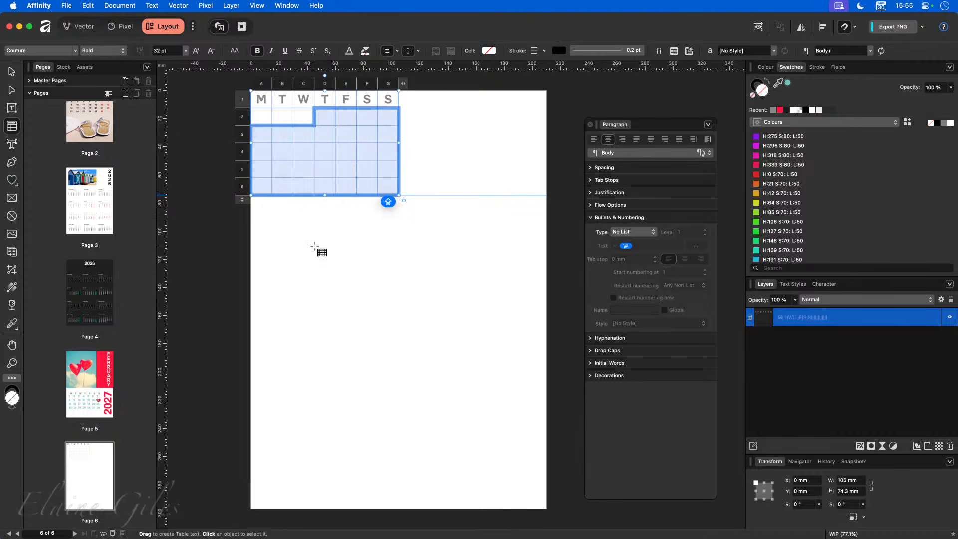
shift+click(382, 186)
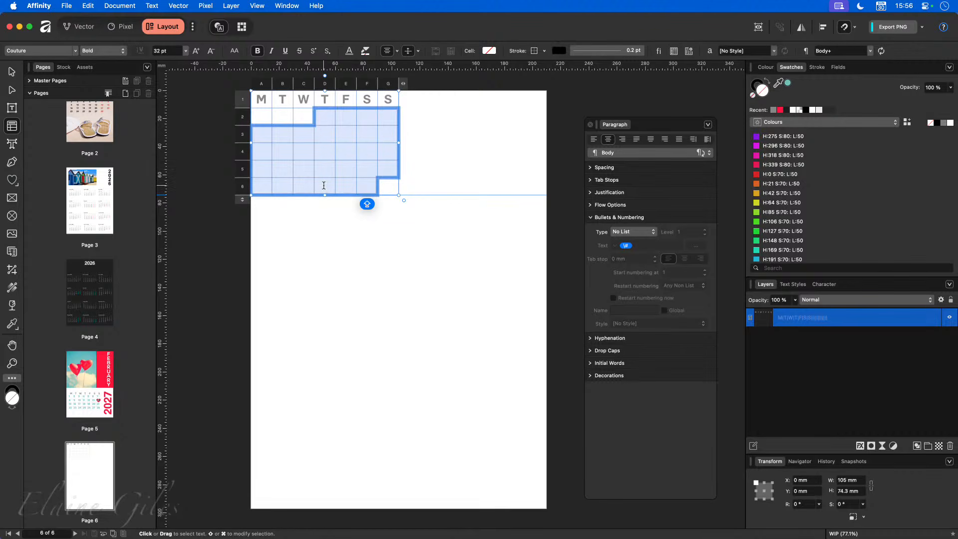
- Number the day cells 1, 2, 3… with no period or tab after each number
click(635, 233)
click(633, 252)
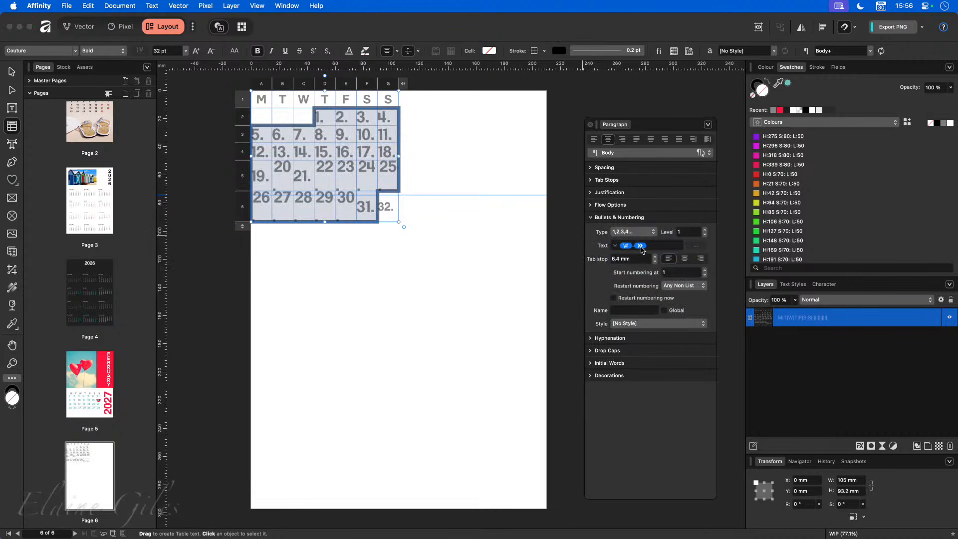
click(657, 246)
key(BackSpace)
key(BackSpace)
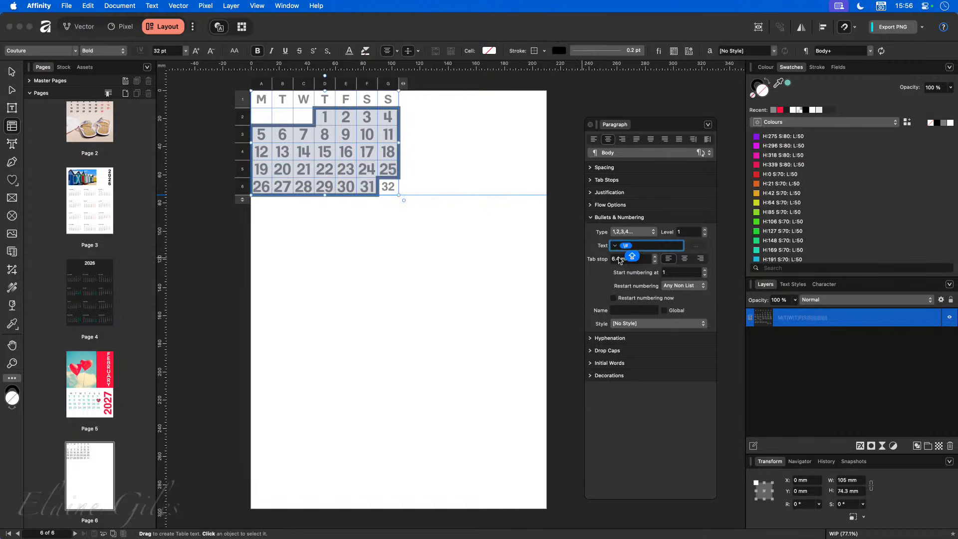
key(Return)
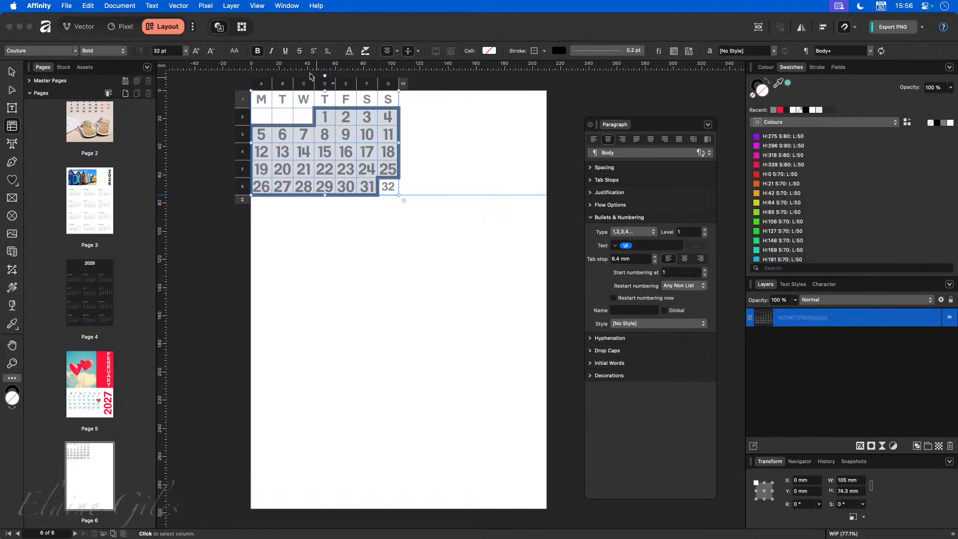
click(180, 50)
key(Return)
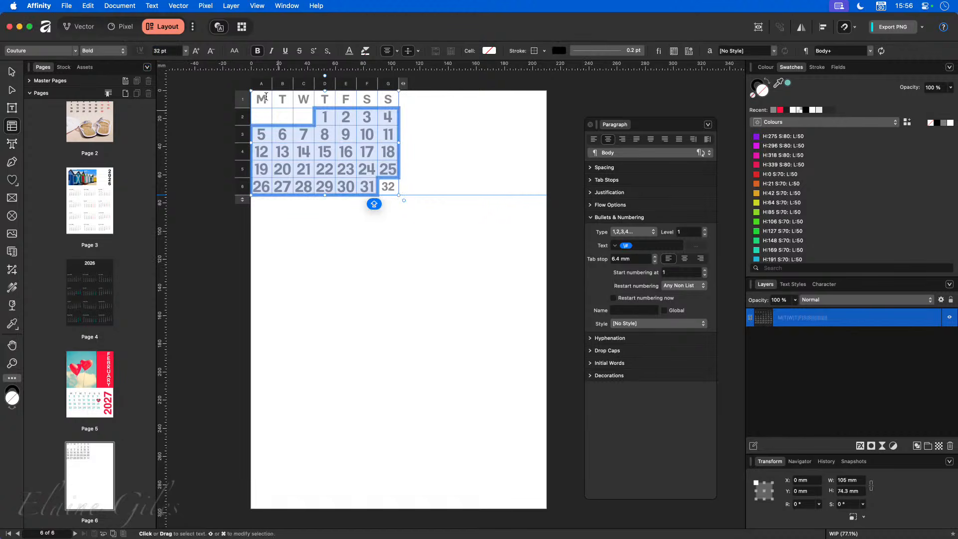
click(170, 50)
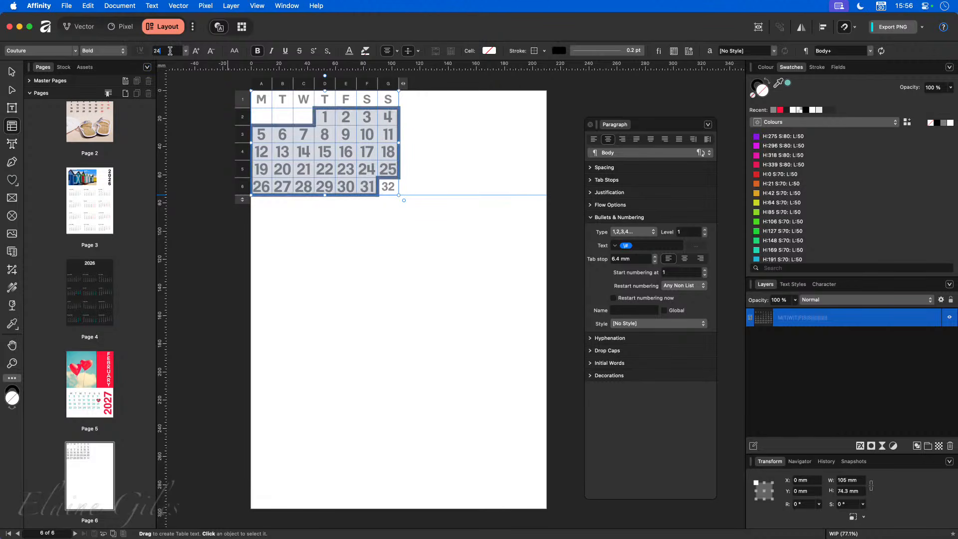
key(Return)
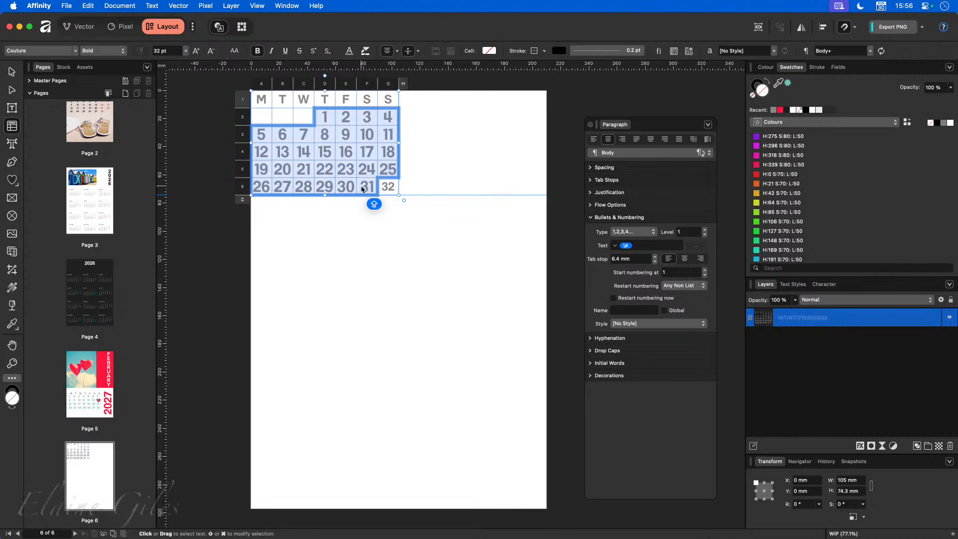
- Delete the surplus 32 from the last cell and reselect day numbers 1 to 31
click(392, 188)
key(BackSpace)
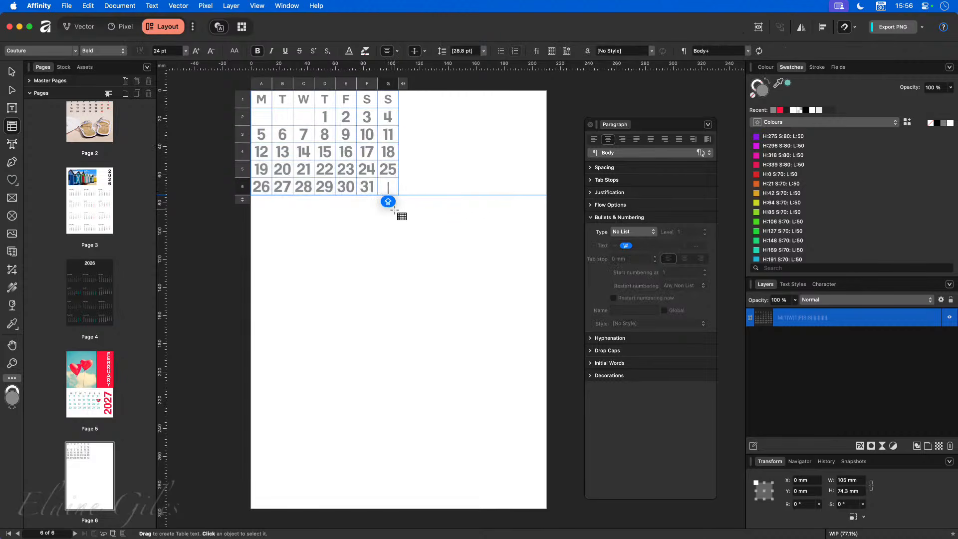
click(325, 118)
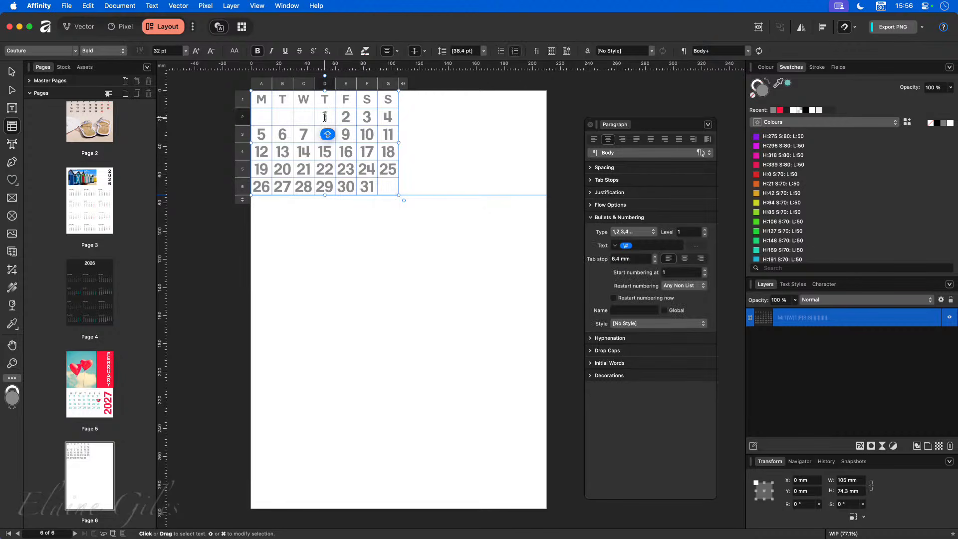
drag(264, 117, 388, 187)
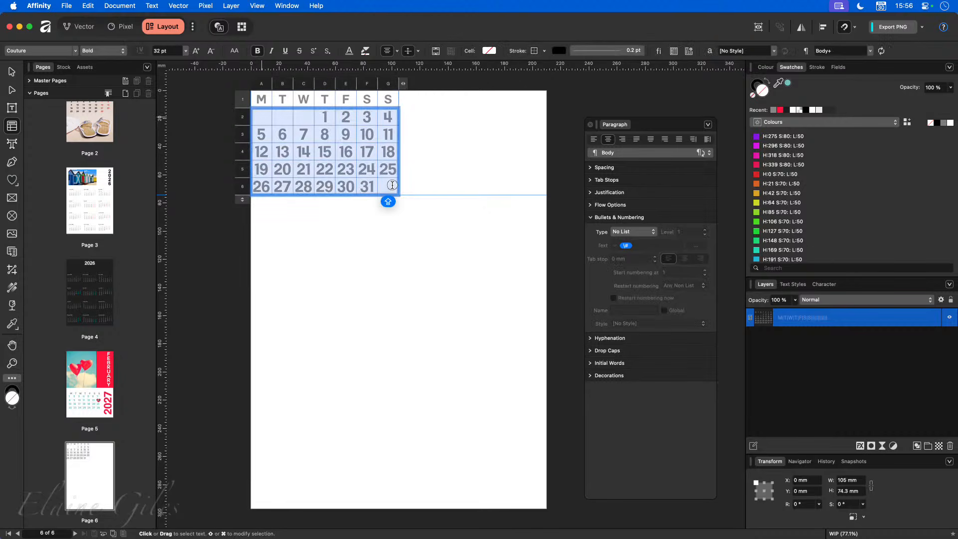
click(329, 117)
drag(329, 117, 389, 117)
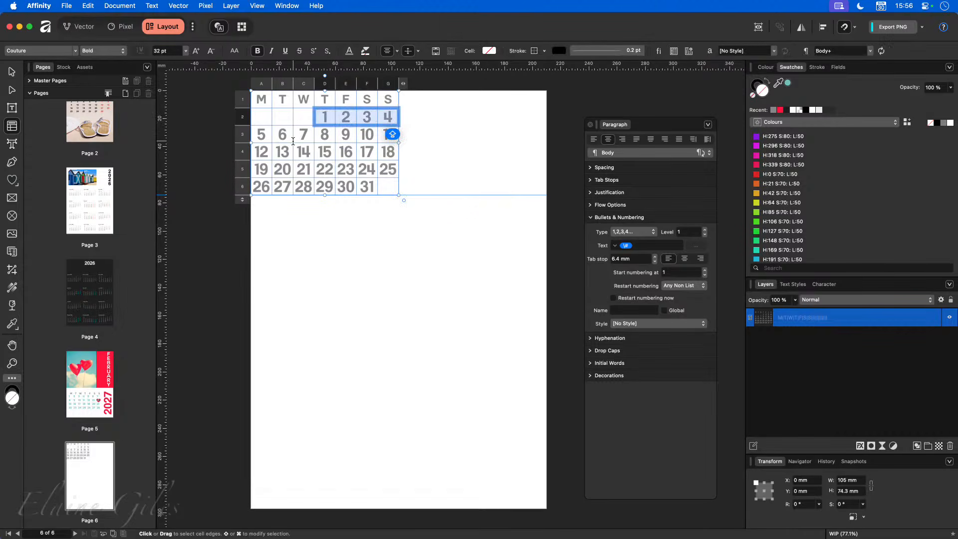
drag(265, 135, 297, 179)
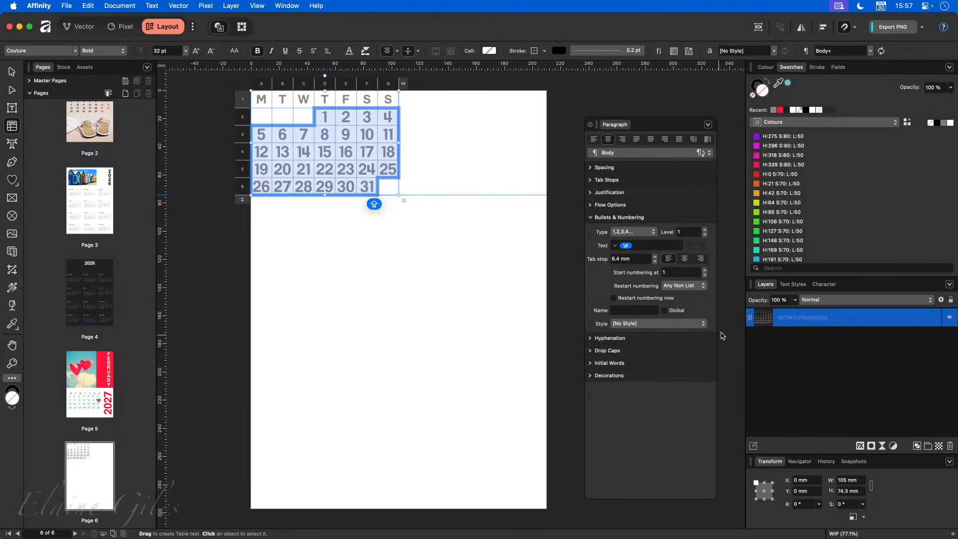
- Apply the Calendar Days style to the day numbers and change its font size to 20 pt
click(640, 325)
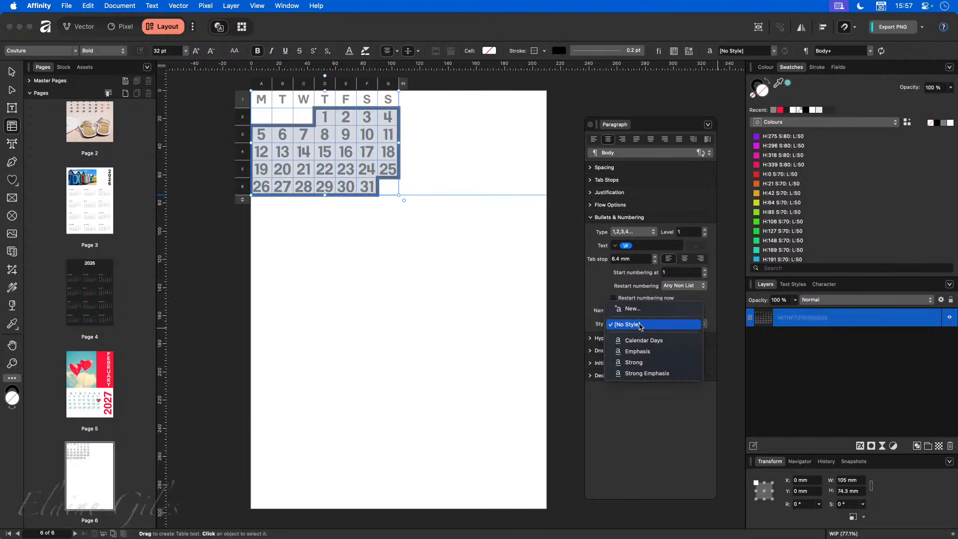
click(645, 340)
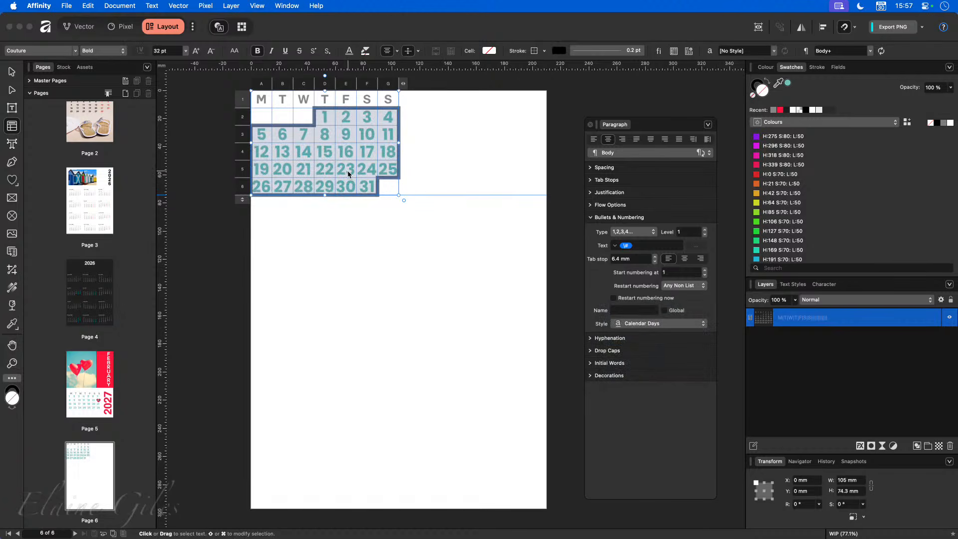
click(794, 284)
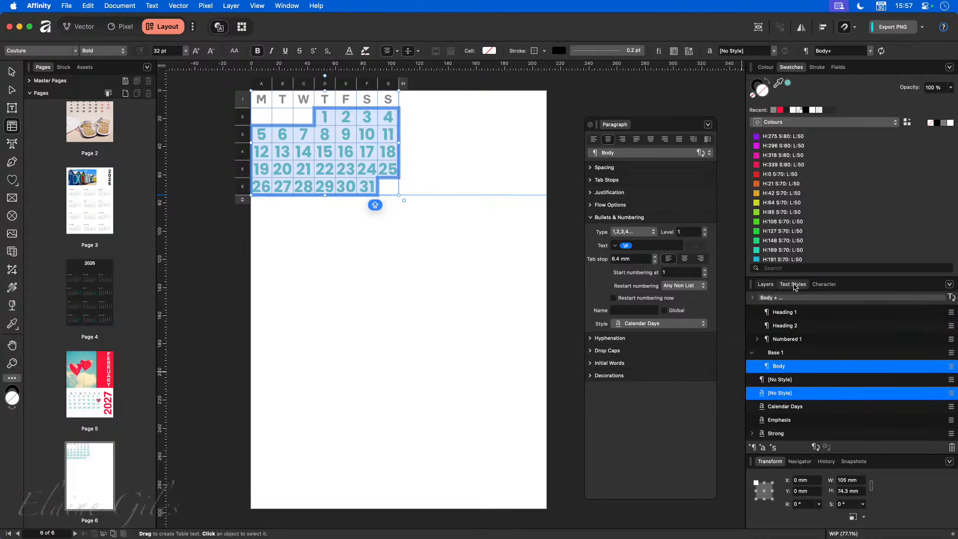
right_click(792, 408)
click(661, 451)
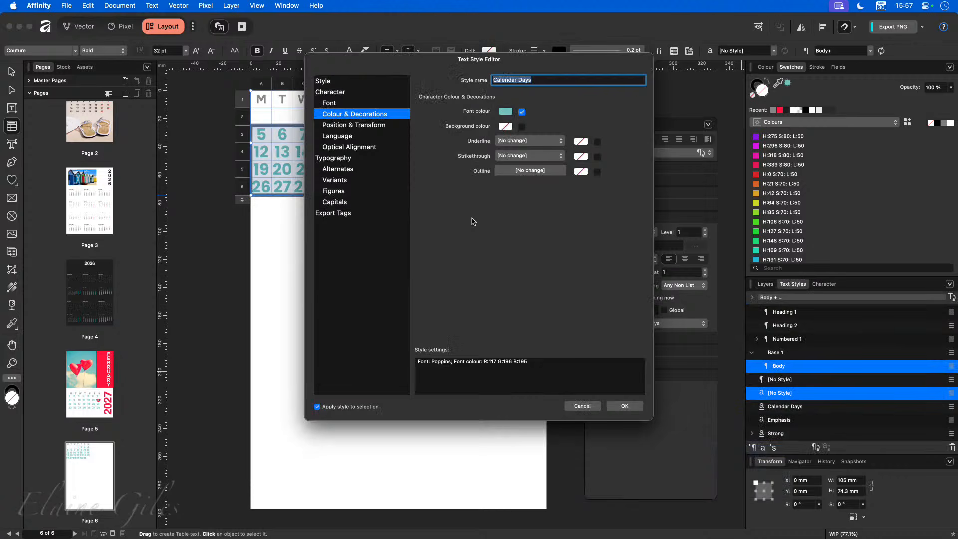
drag(428, 64, 511, 125)
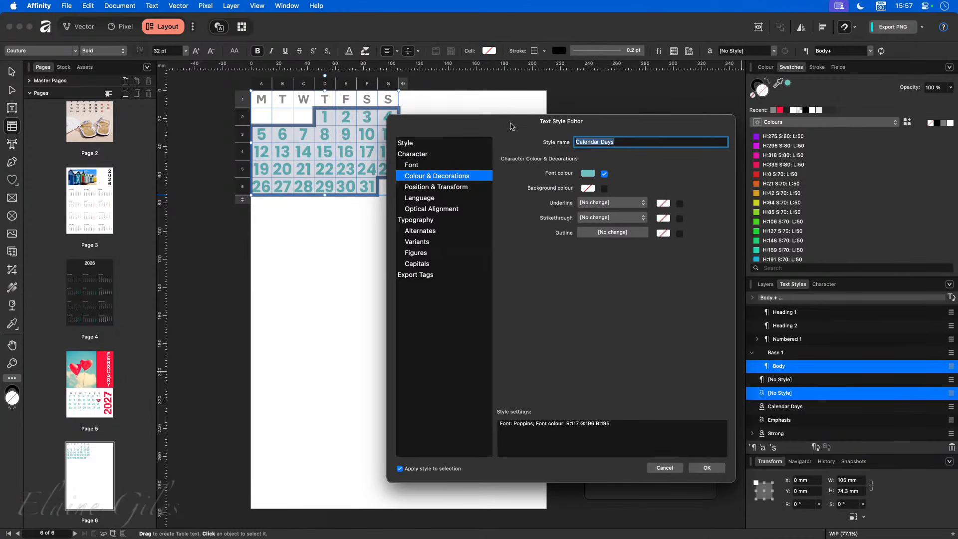
click(442, 166)
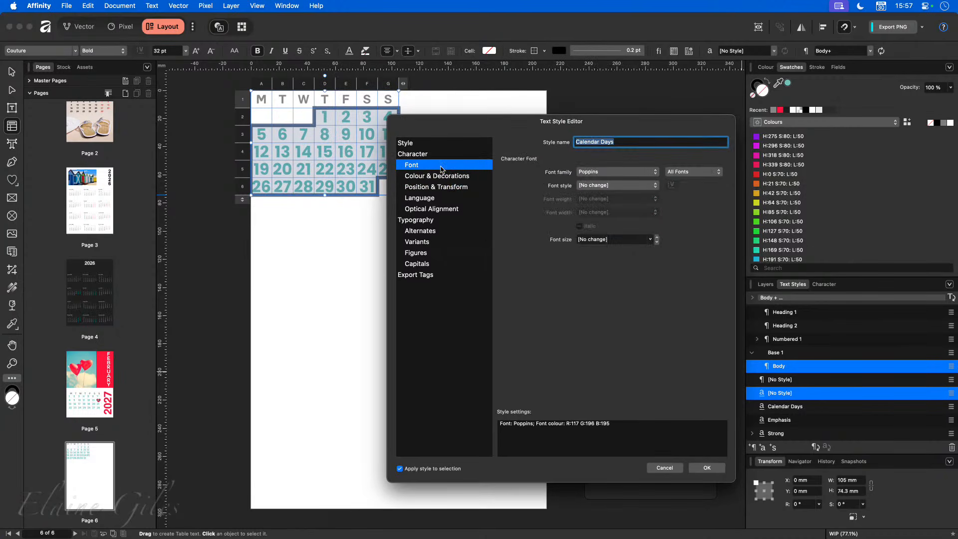
click(649, 243)
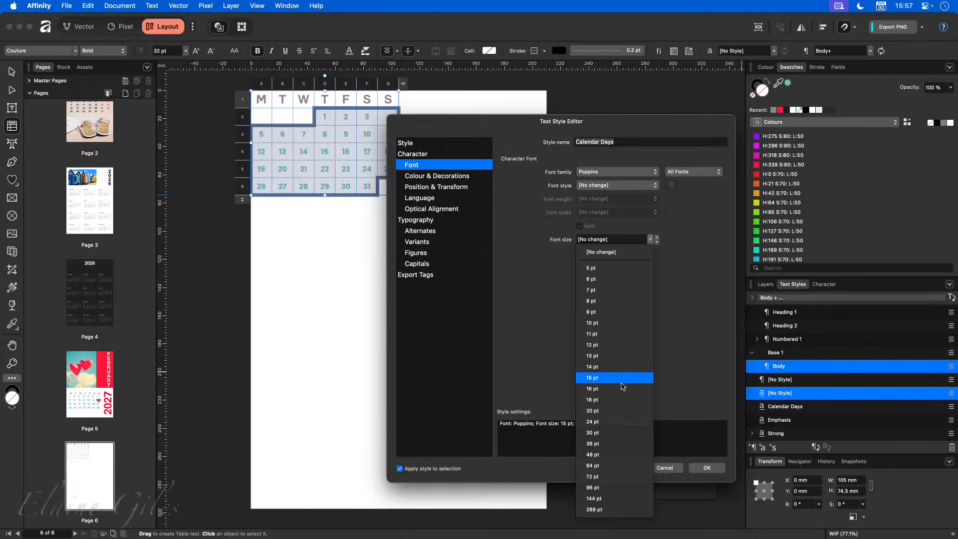
click(620, 411)
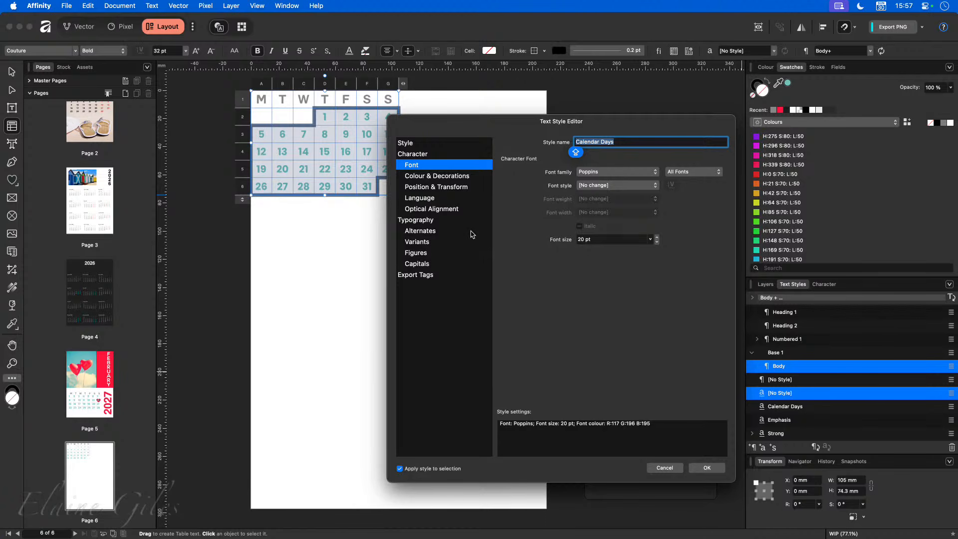
click(706, 468)
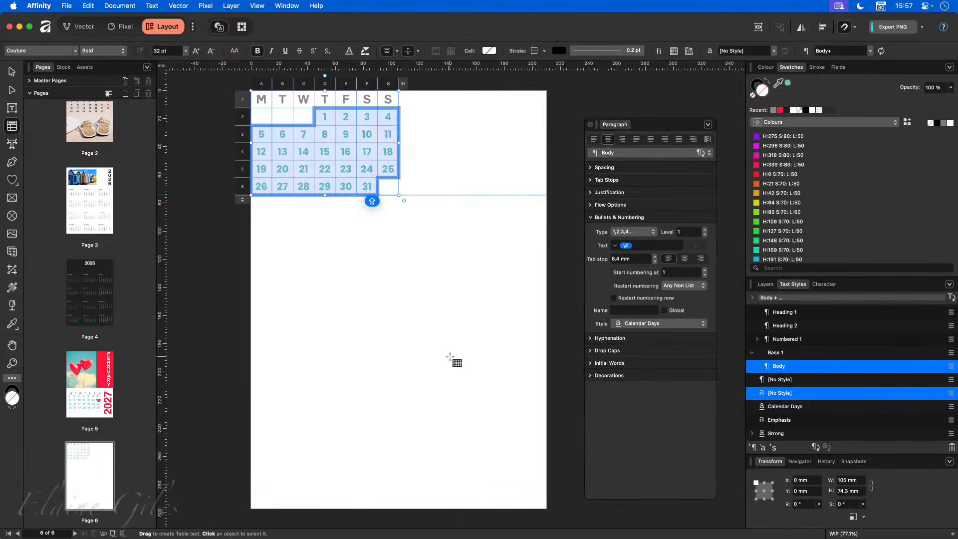
click(449, 357)
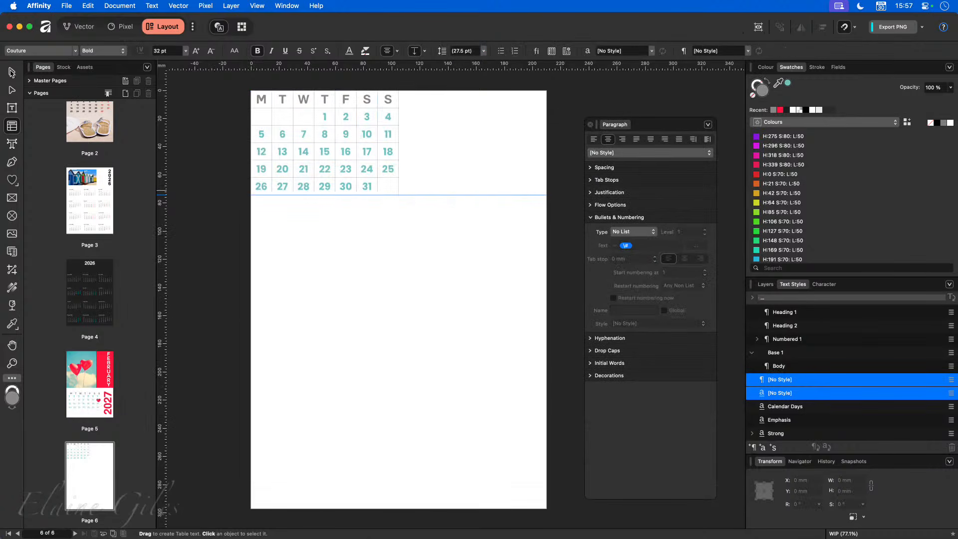
- Duplicate the month calendar table, placing the copy below the original
click(11, 72)
click(296, 159)
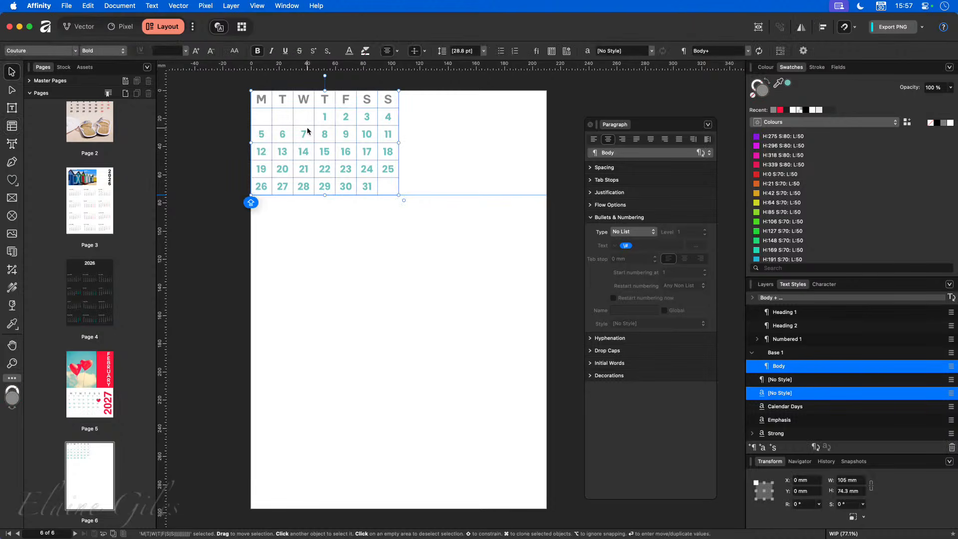
drag(309, 131, 322, 431)
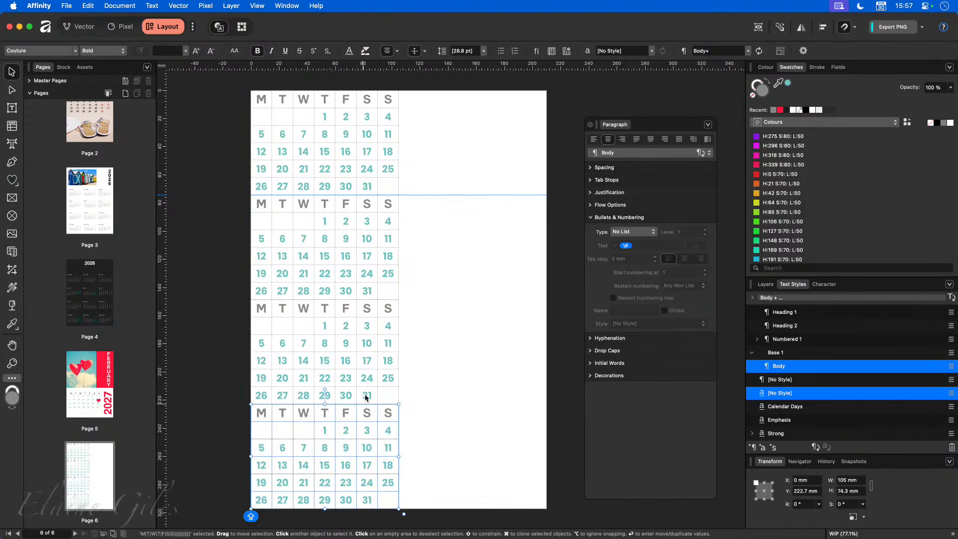
- Number the second table's cells A2–G6 as 1, 2, 3 without dot or spacing, in Calendar Days style
click(322, 223)
click(322, 223)
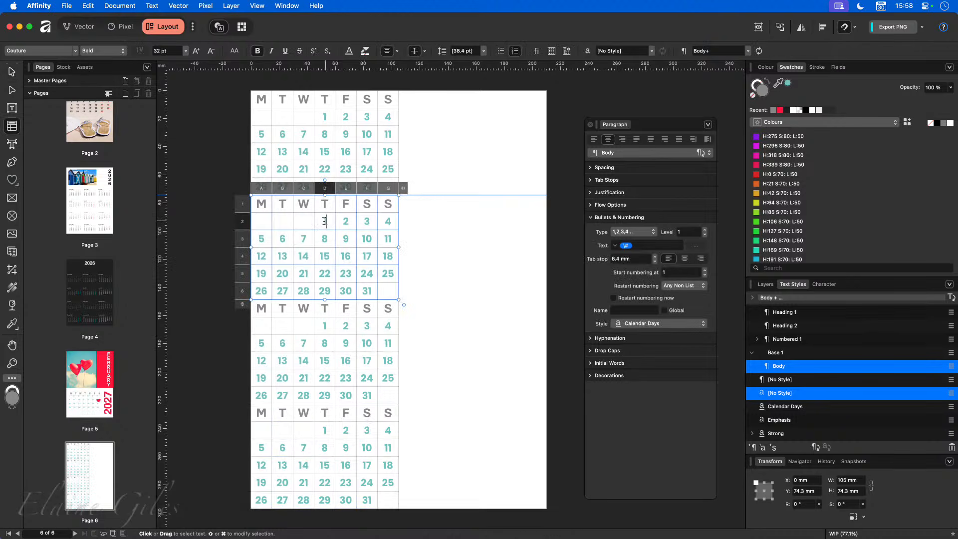
click(265, 222)
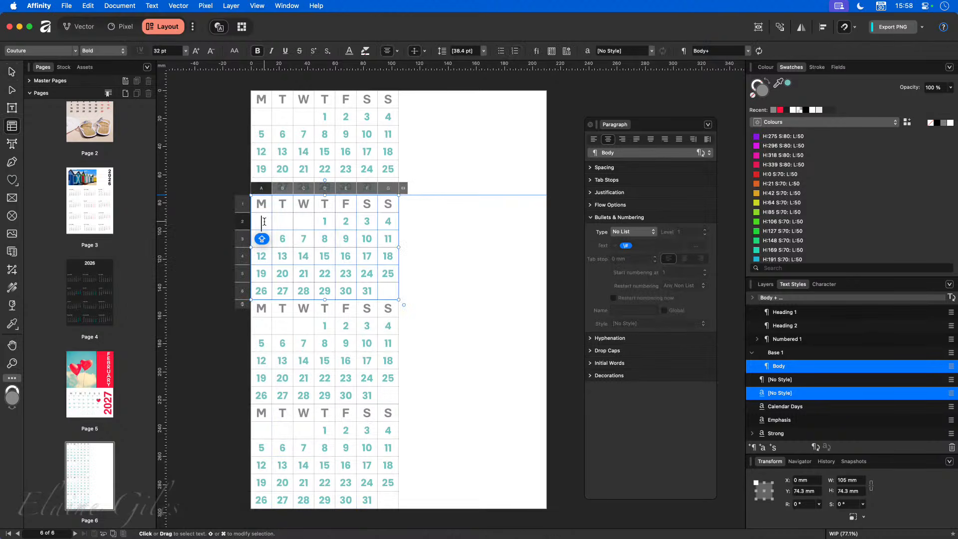
drag(264, 222, 390, 292)
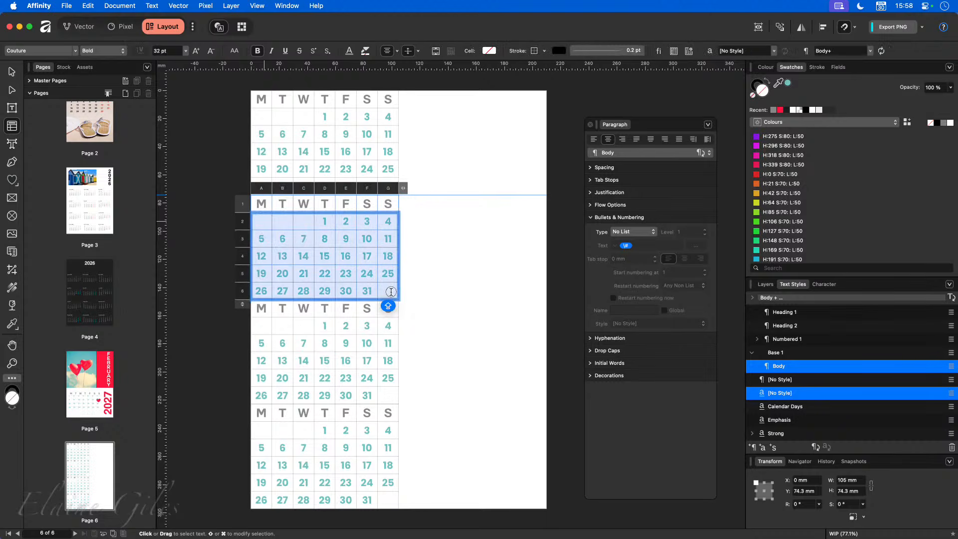
click(641, 233)
click(641, 253)
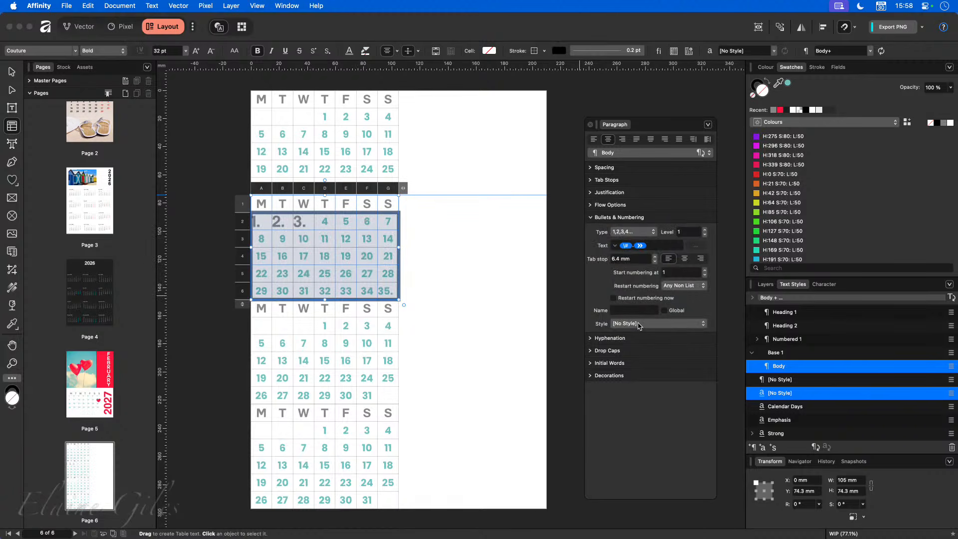
click(656, 246)
key(BackSpace)
key(BackSpace)
key(Return)
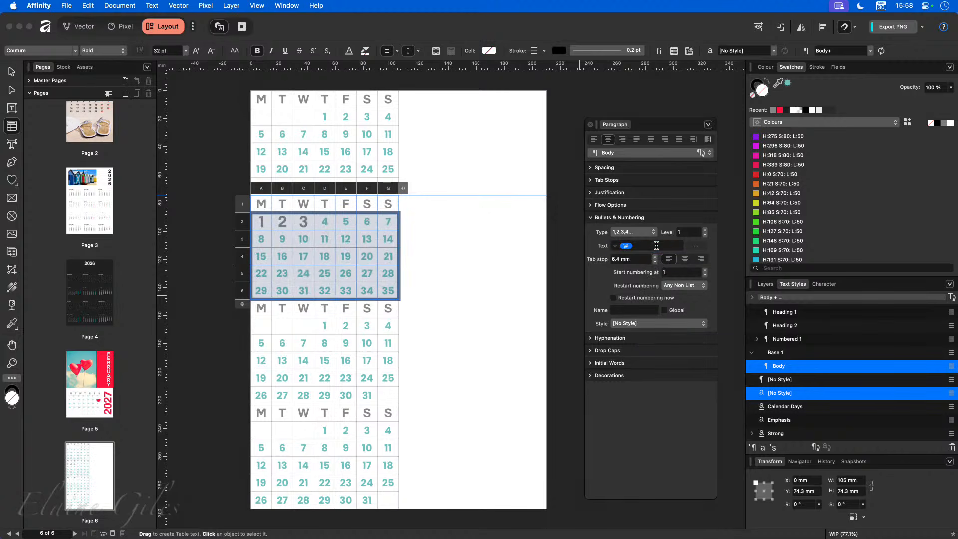
click(644, 322)
click(643, 338)
- Clear the leftover day numbers from the second table's bottom row so it ends at 28
click(268, 289)
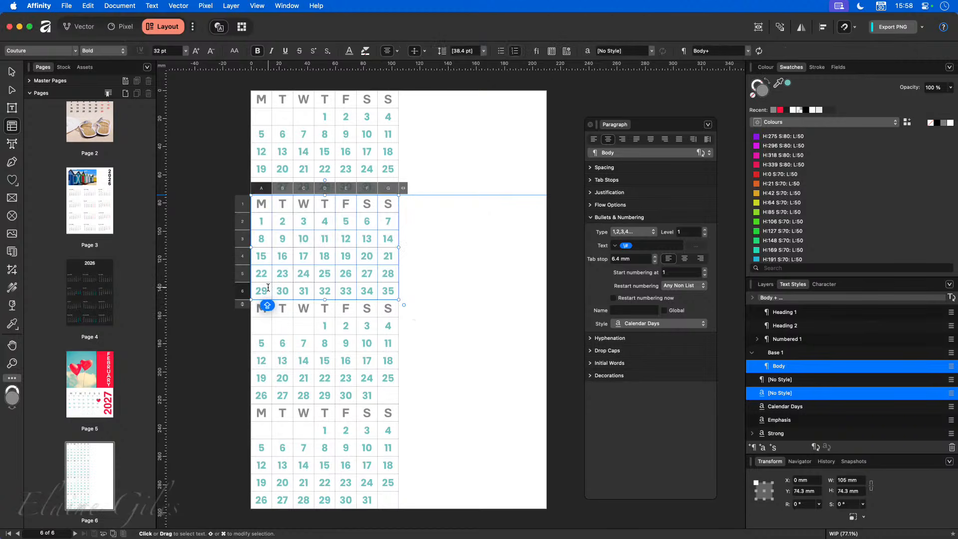
key(BackSpace)
click(288, 293)
key(BackSpace)
click(303, 293)
key(BackSpace)
click(324, 293)
key(BackSpace)
click(346, 294)
key(BackSpace)
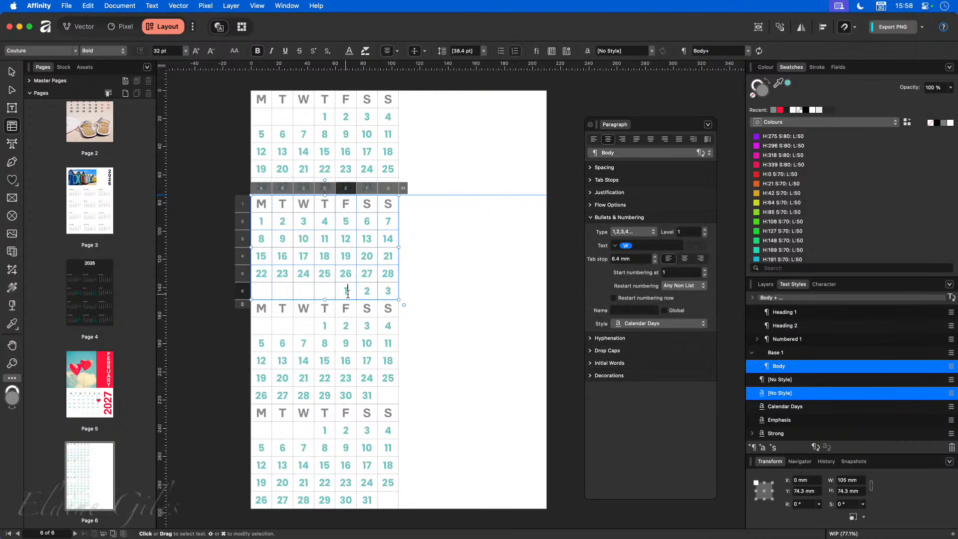
click(388, 293)
key(BackSpace)
click(367, 294)
key(BackSpace)
click(392, 294)
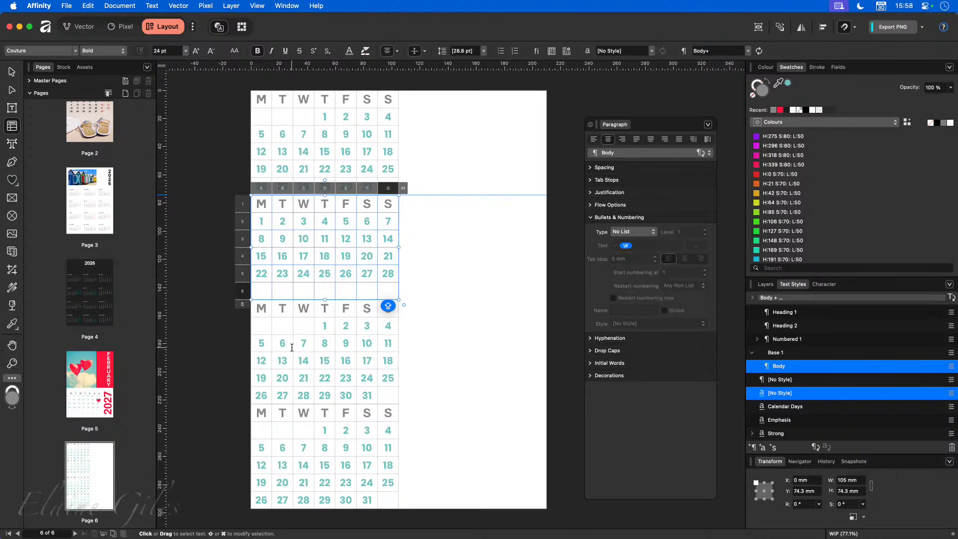
- Remove numbering from D2 and F2 in the third table so day 1 falls on Sunday
click(333, 328)
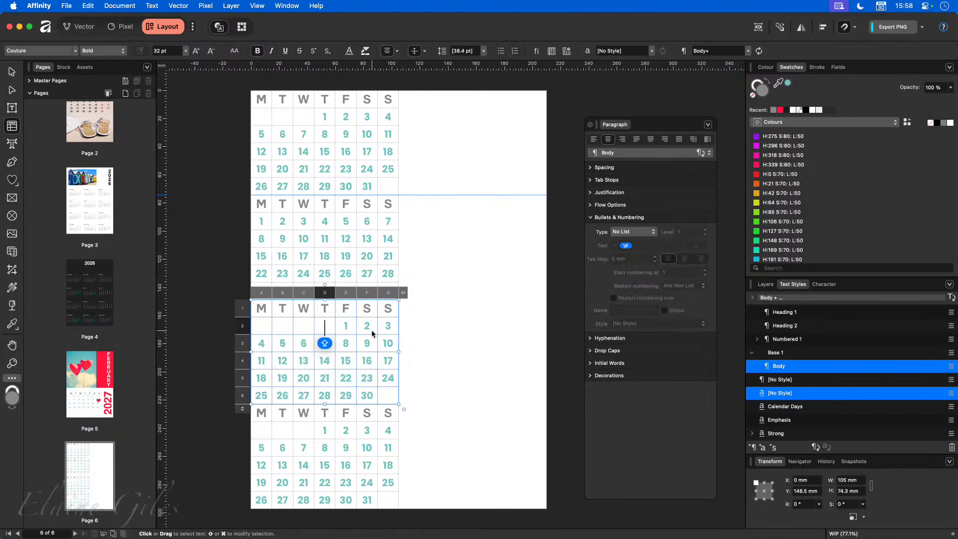
click(349, 326)
click(367, 325)
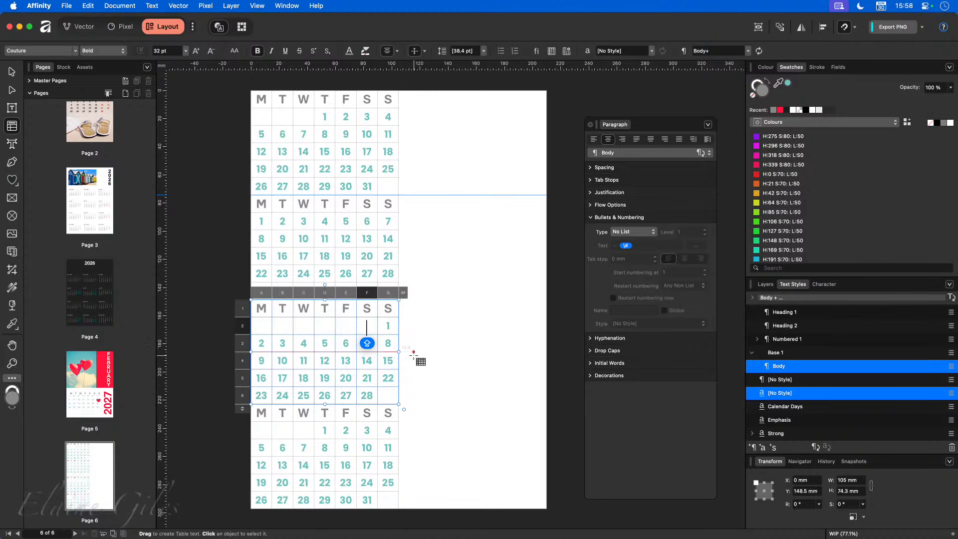
click(437, 356)
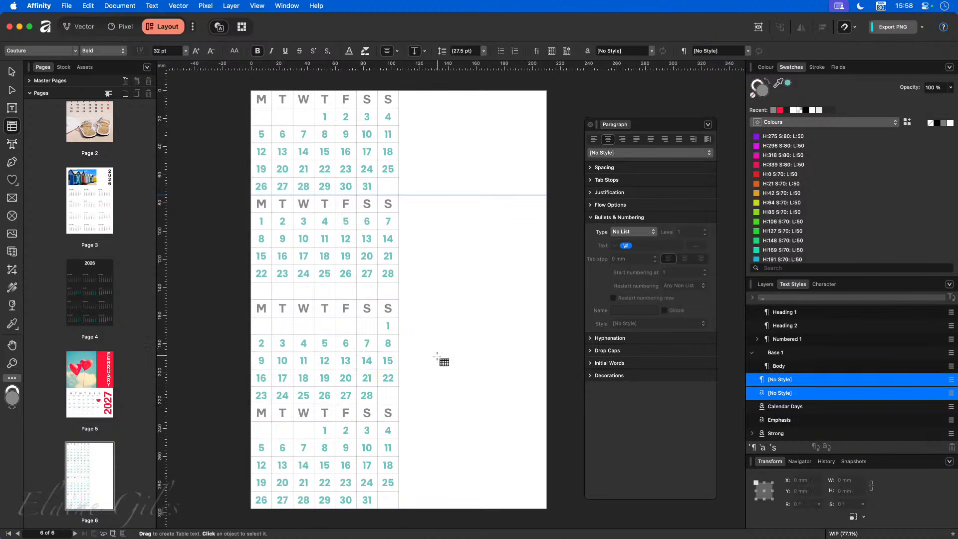
- Restart the bottom table's numbering at C2 in Calendar Days style and delete the surplus day 32
click(327, 444)
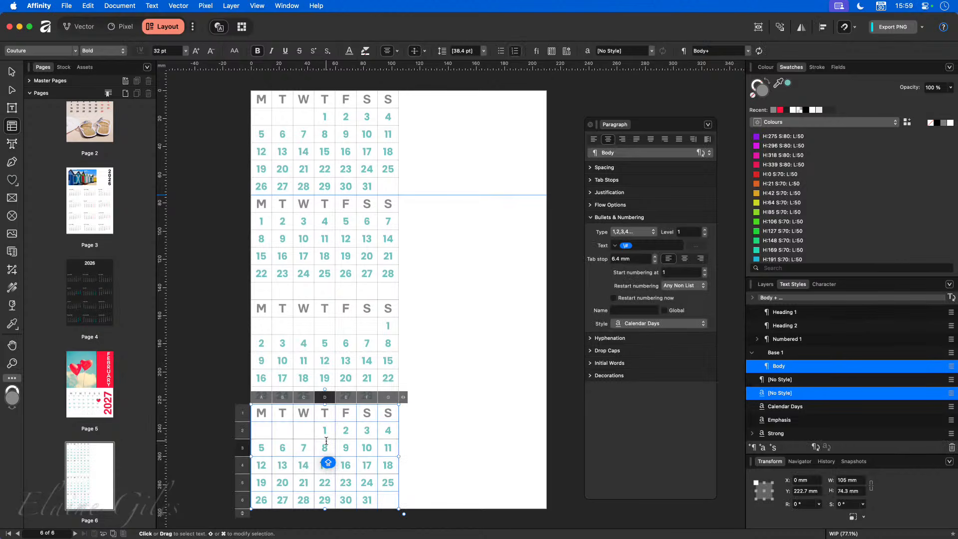
click(306, 432)
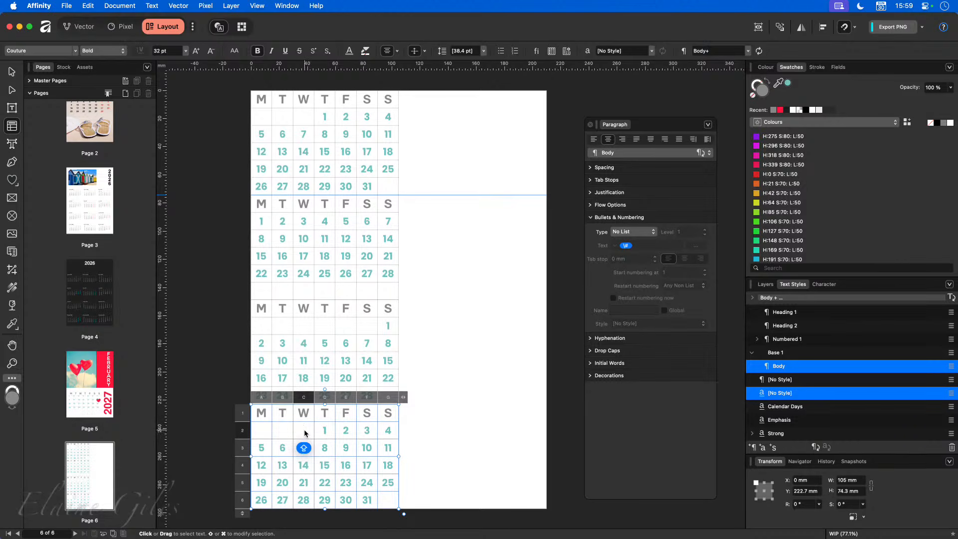
click(633, 231)
click(636, 253)
click(648, 246)
key(BackSpace)
key(BackSpace)
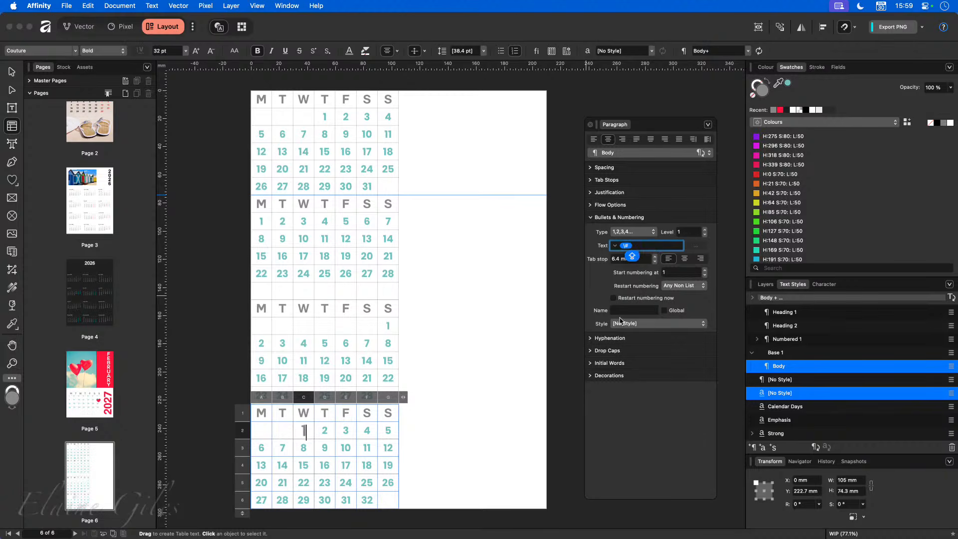
key(Return)
click(628, 326)
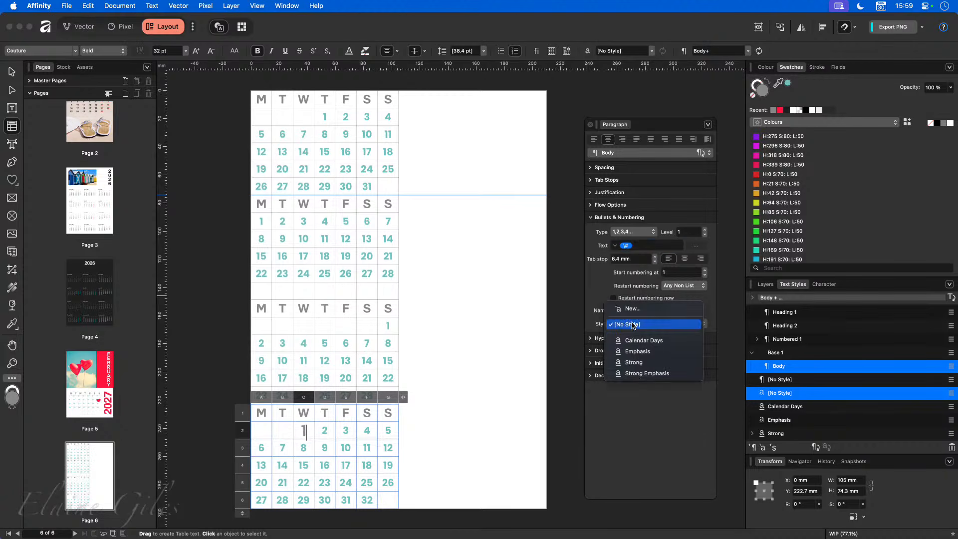
click(637, 339)
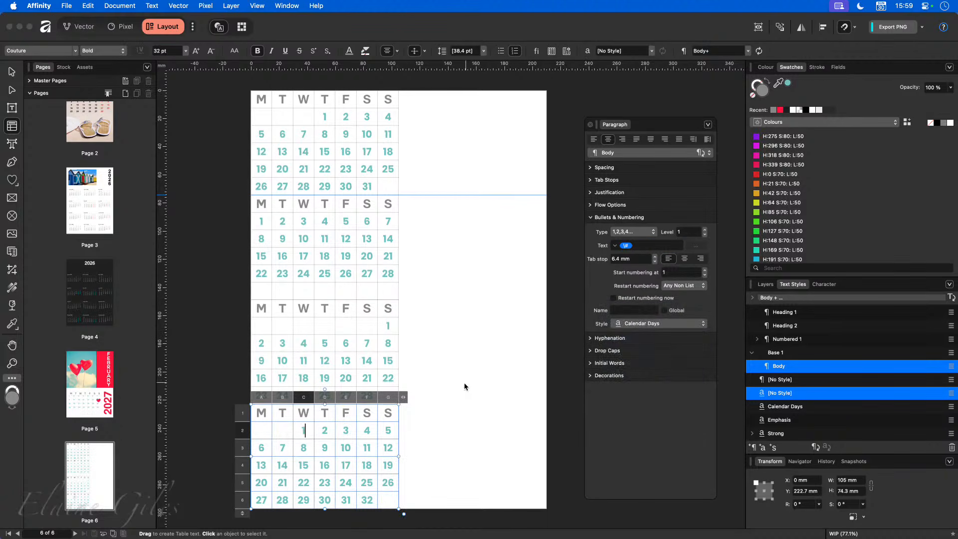
click(367, 501)
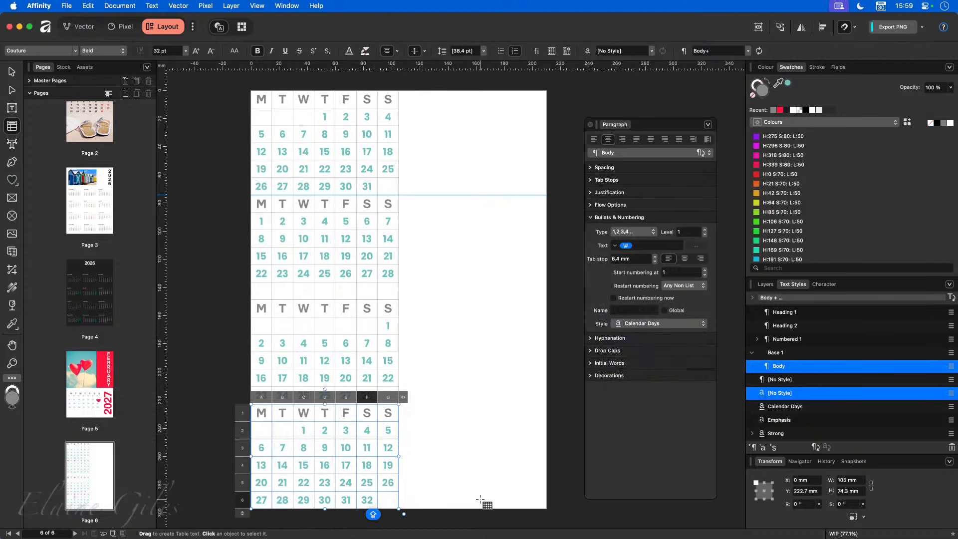
key(BackSpace)
click(467, 472)
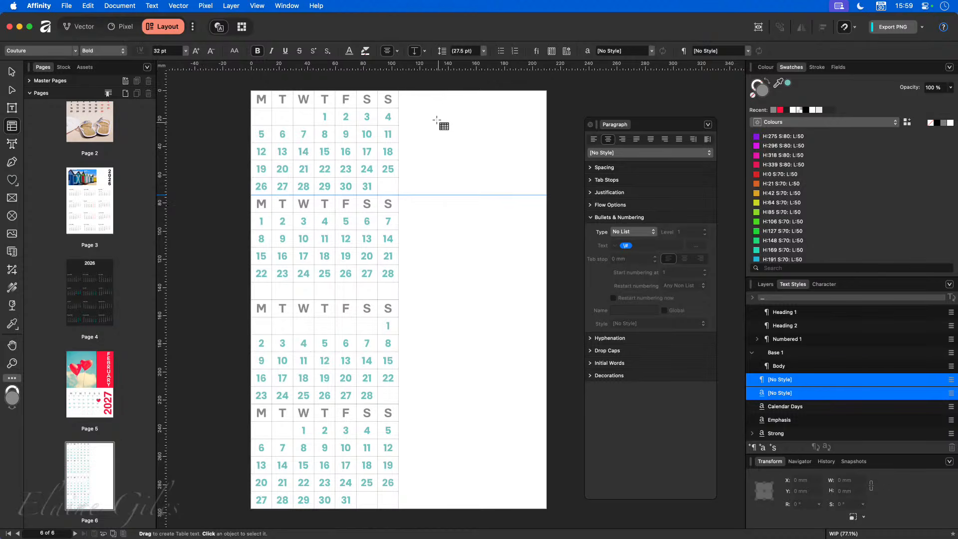
- Add an artistic text heading reading 'NOTES' near the top of the page
click(12, 143)
click(439, 102)
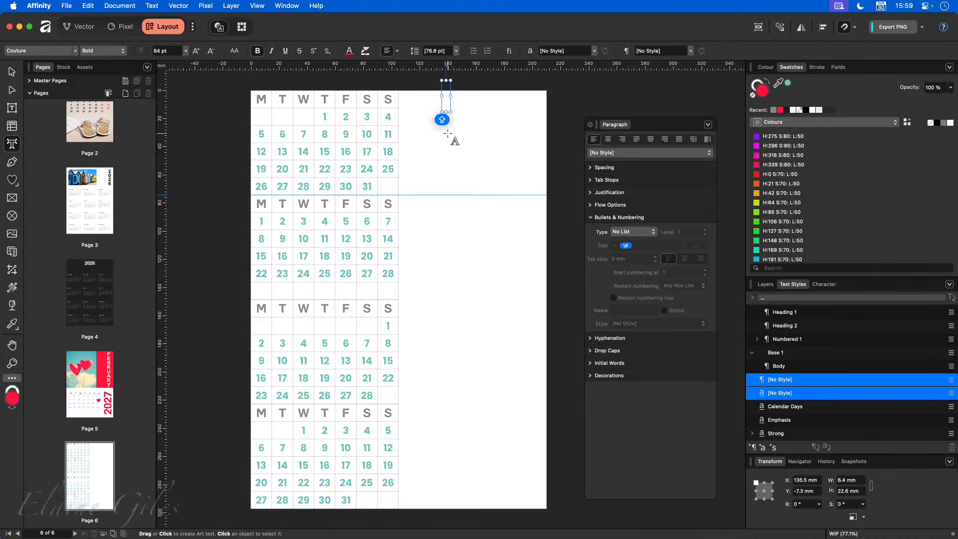
text(NOTES)
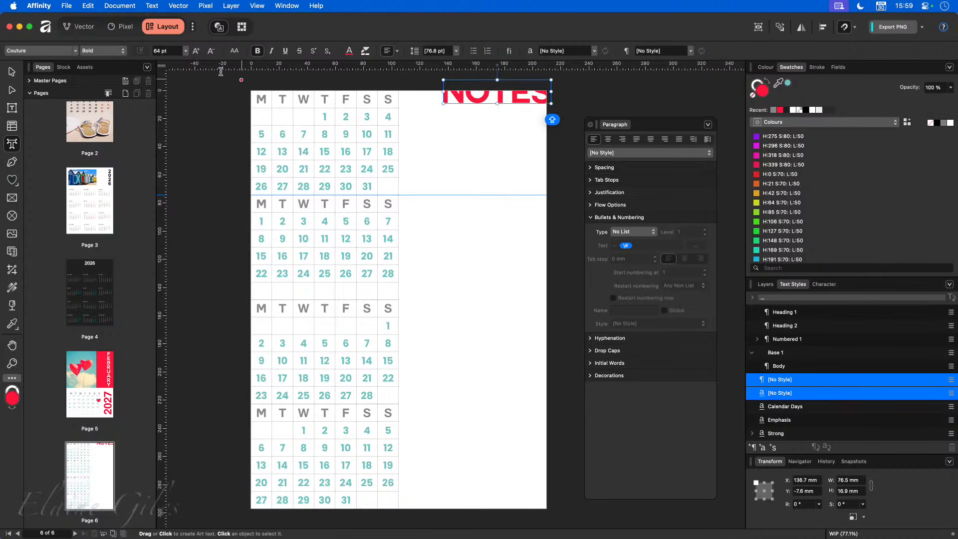
click(16, 72)
drag(496, 99, 478, 122)
- Make the NOTES heading 32 pt grey and position it at the top right
double_click(160, 51)
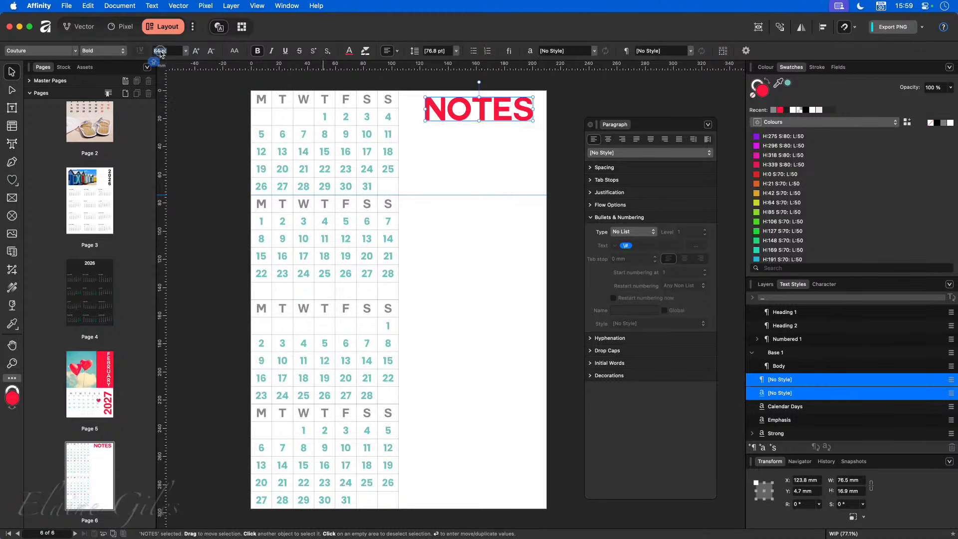
text(32)
key(Return)
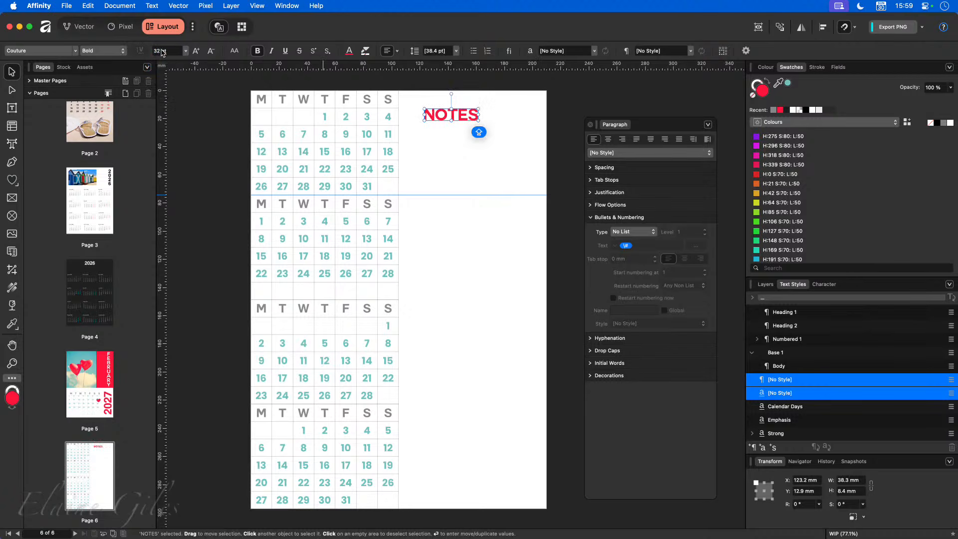
click(349, 50)
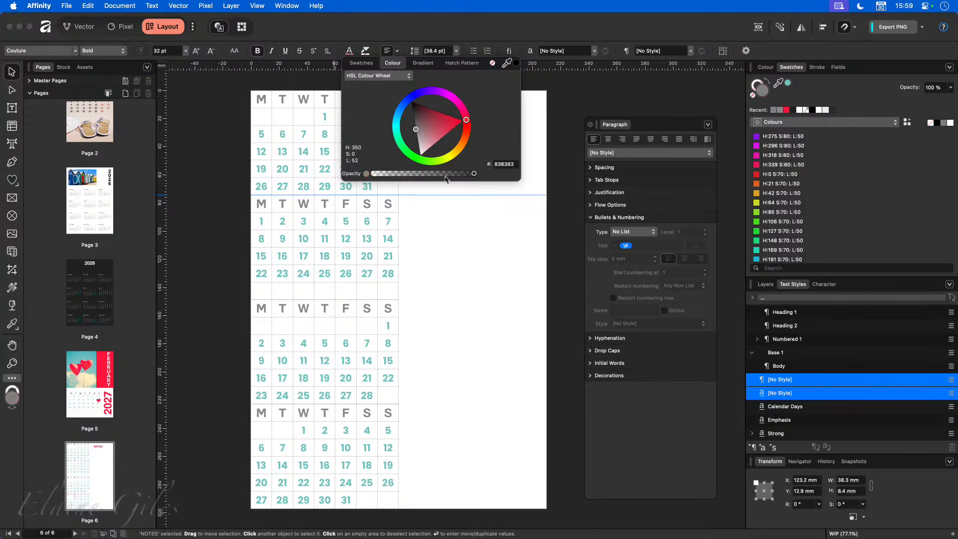
click(486, 224)
drag(450, 116, 469, 108)
click(480, 200)
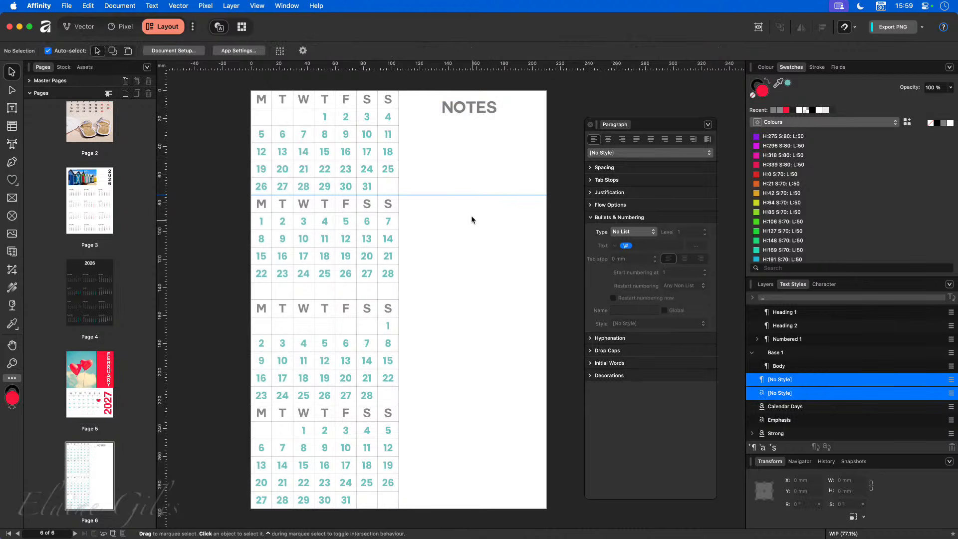
click(12, 161)
- Draw a rule under the NOTES heading, then undo it
click(411, 130)
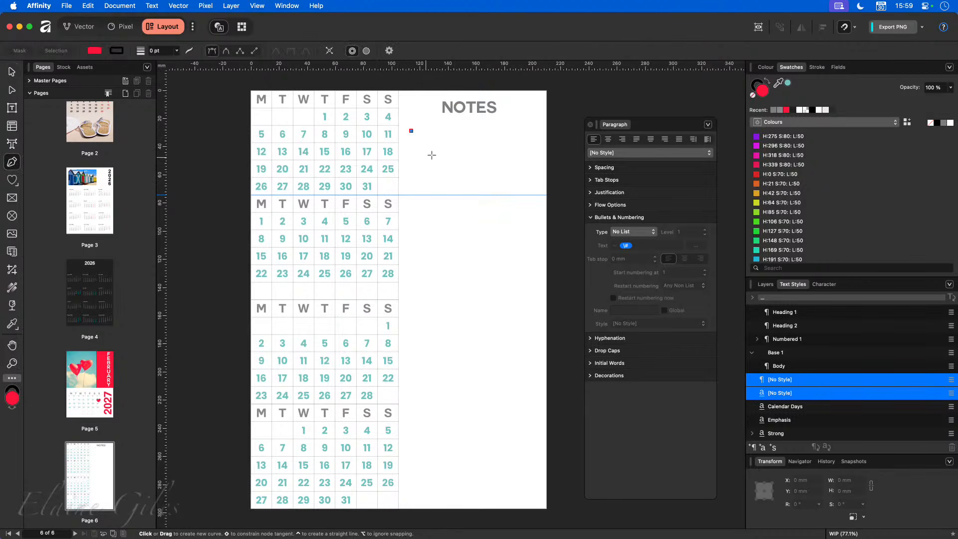
click(534, 130)
click(12, 70)
key(Escape)
key(Caps_Lock)
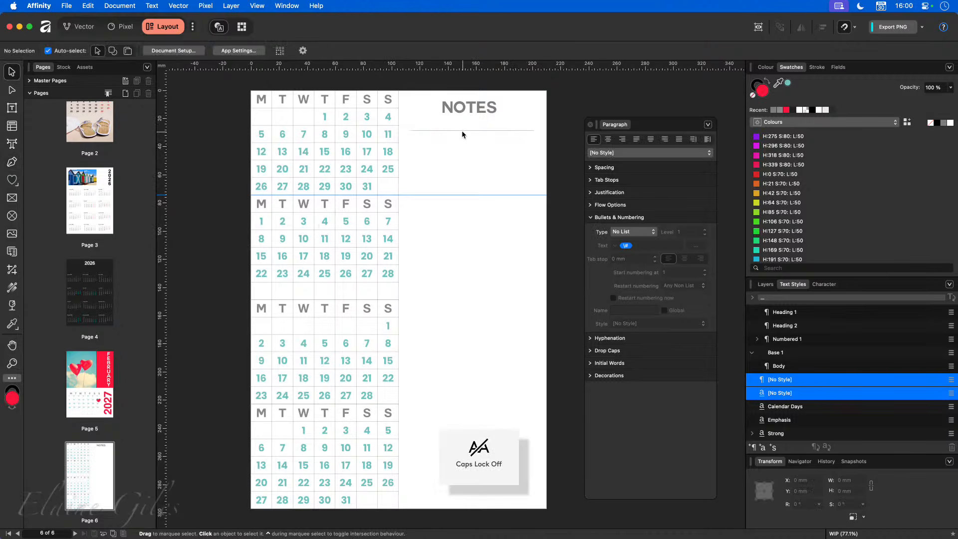
click(463, 133)
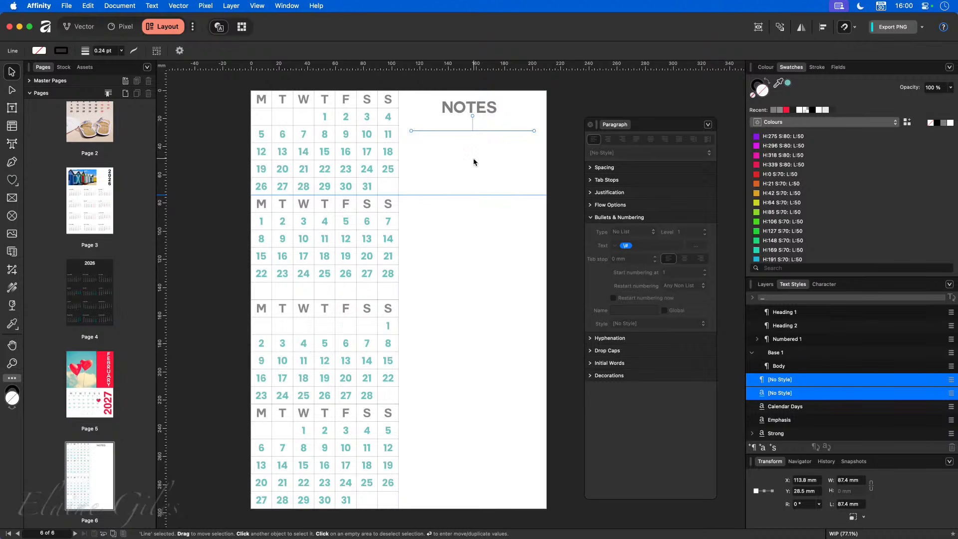
key(super+z)
- Draw a table below NOTES with 1 column and 25 rows
click(12, 125)
drag(408, 124, 533, 494)
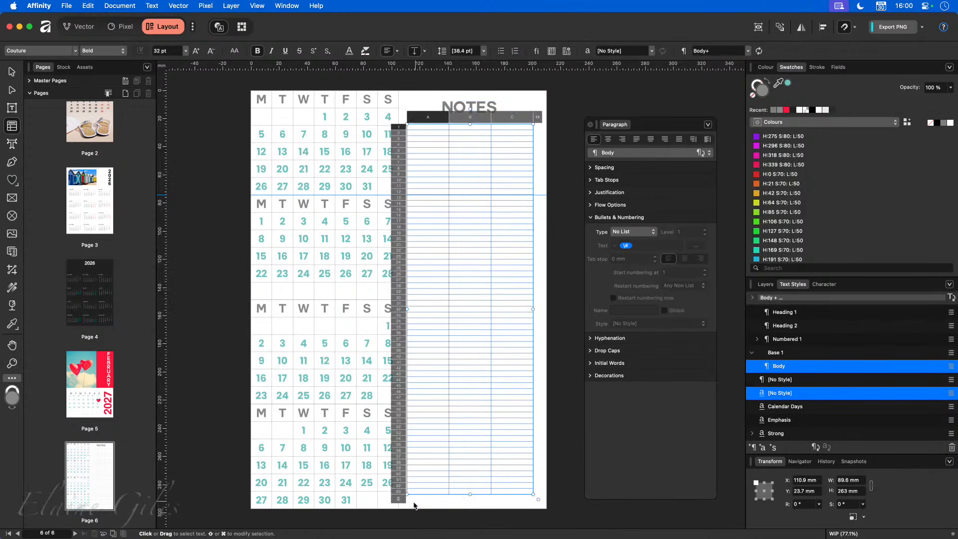
mouse_move(538, 118)
click(571, 128)
click(571, 129)
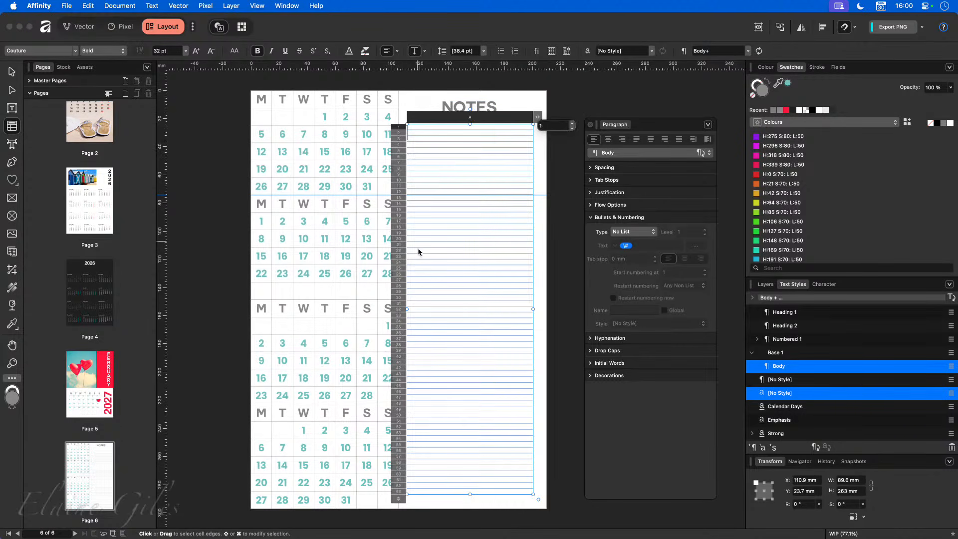
click(408, 506)
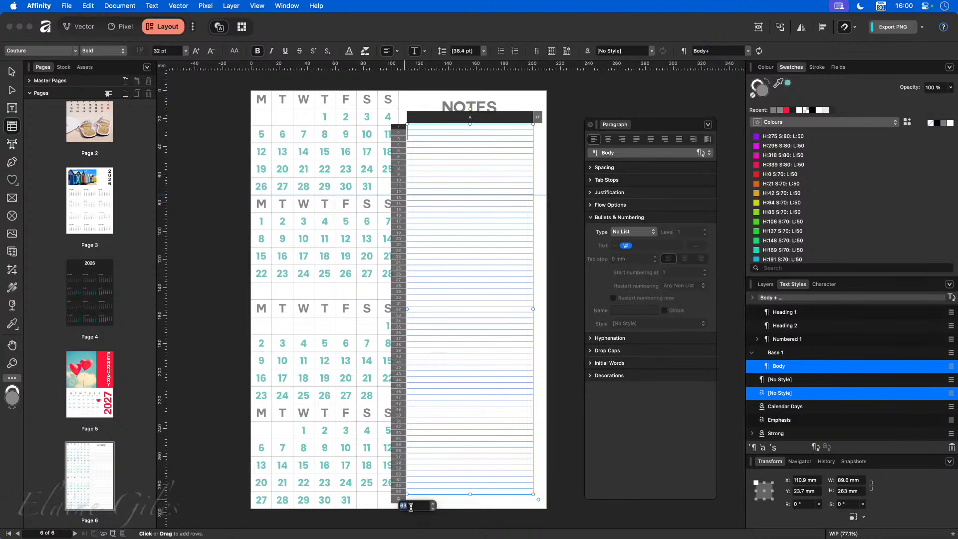
key(Return)
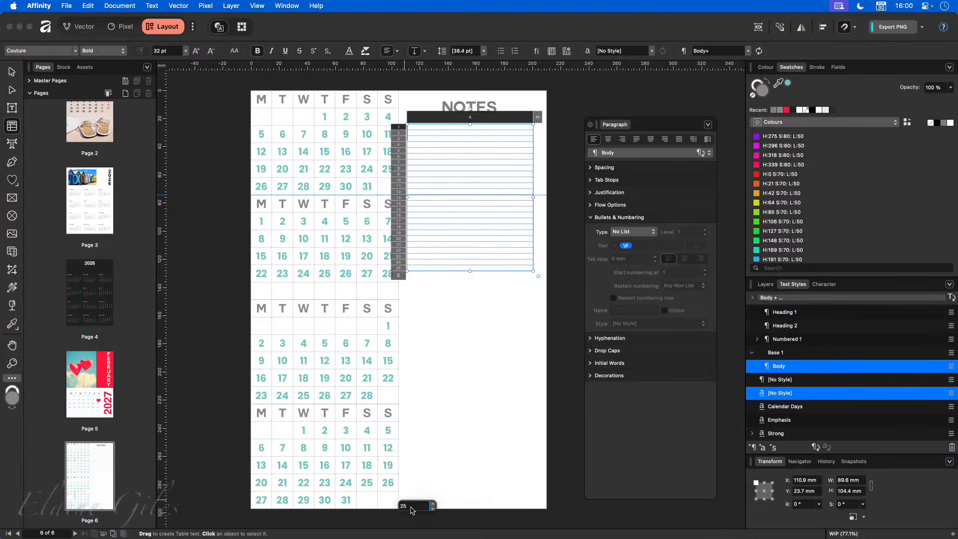
- Stretch the notes table down to the bottom of the page
click(470, 270)
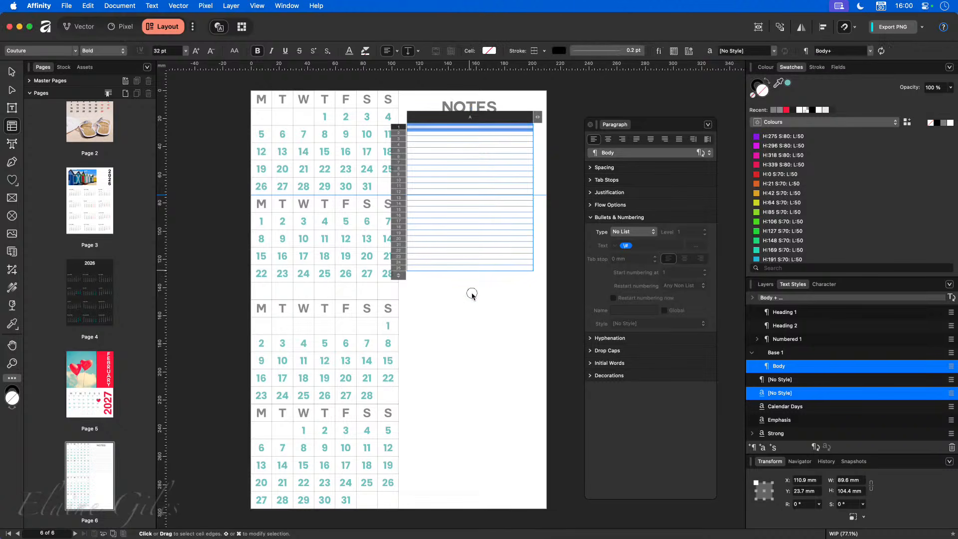
key(Escape)
click(471, 273)
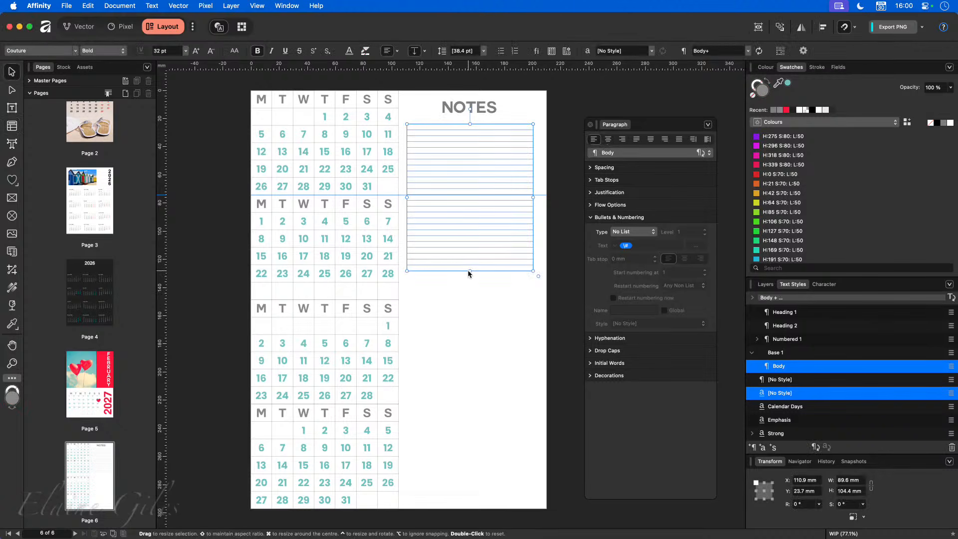
drag(470, 272, 477, 495)
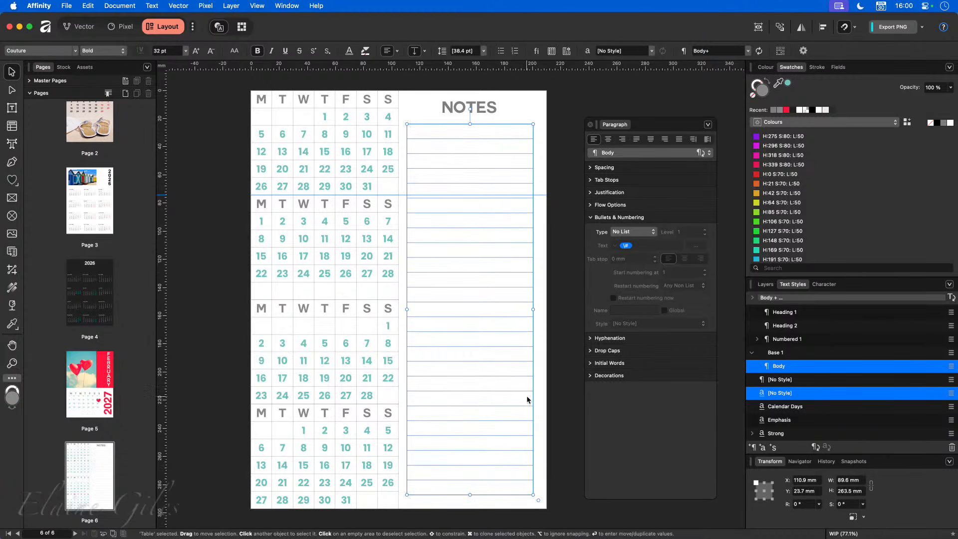
- Reduce the notes table to 20 rows and stretch it back to full page height
click(554, 364)
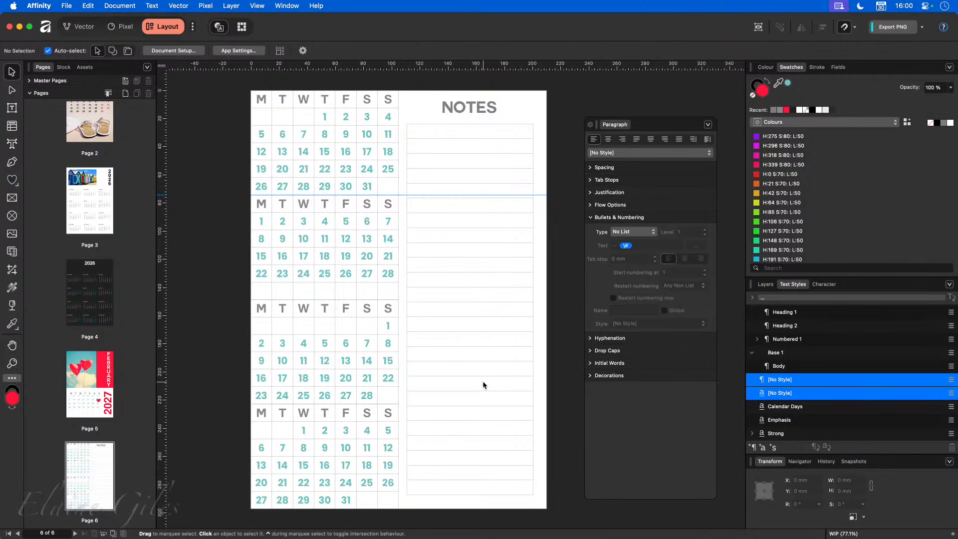
click(468, 404)
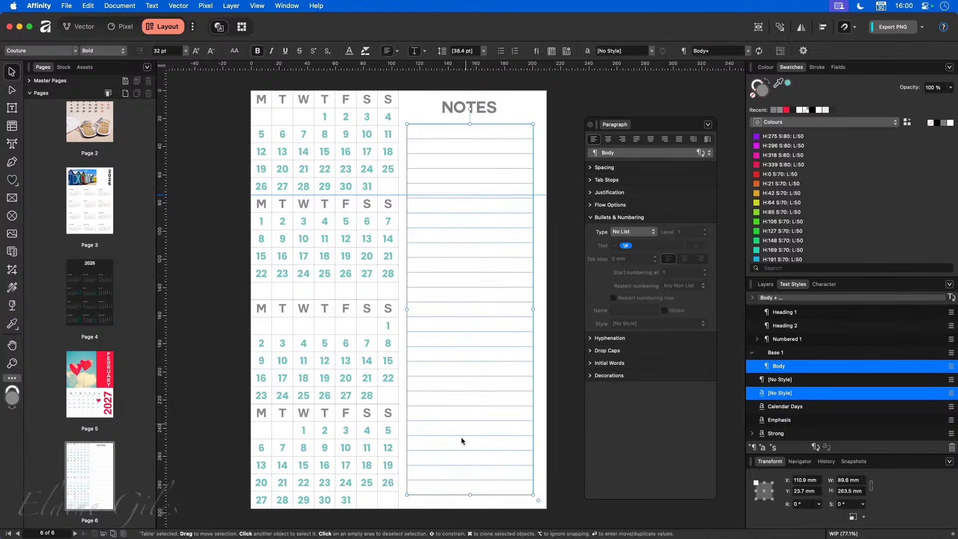
double_click(464, 488)
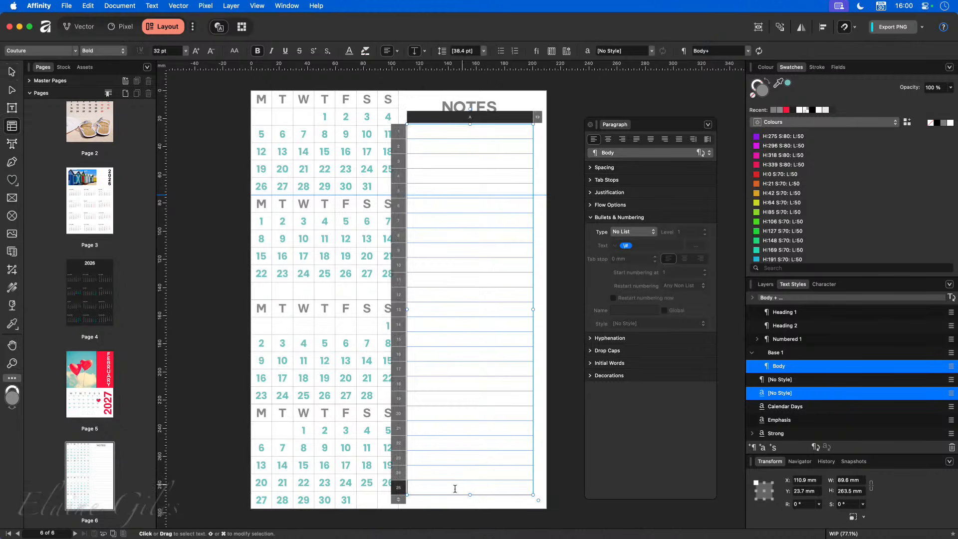
drag(407, 469, 407, 420)
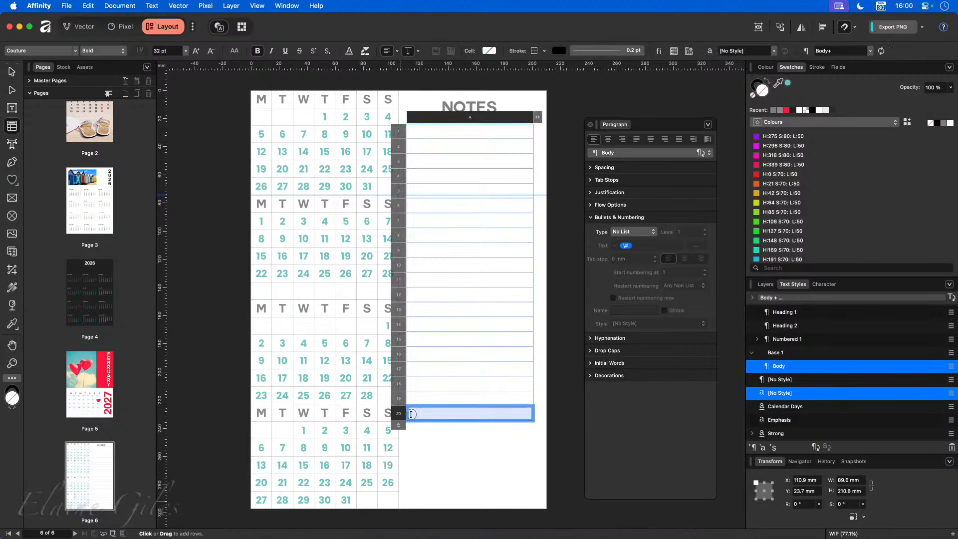
key(Escape)
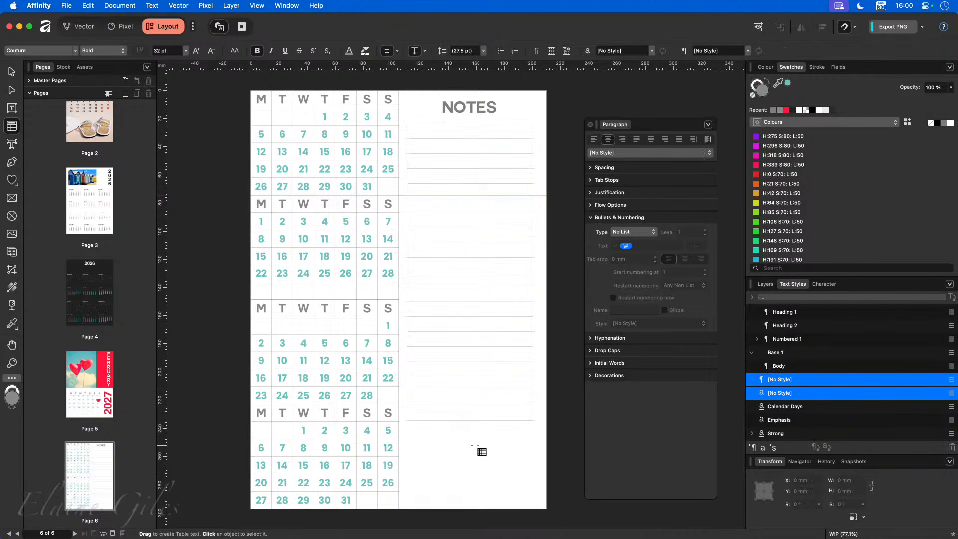
drag(469, 422, 474, 496)
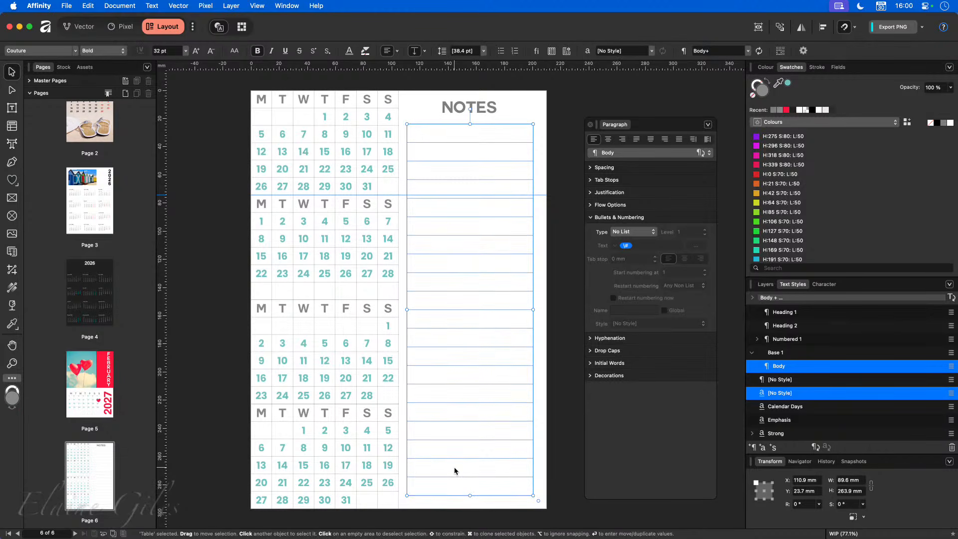
click(567, 370)
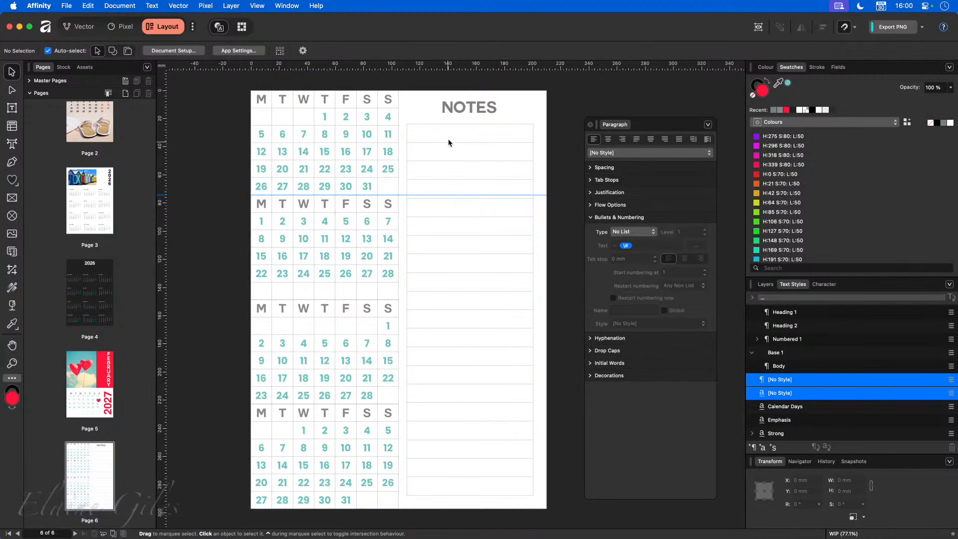
- Select all the rows inside the notes table
scroll(453, 115, up, 3)
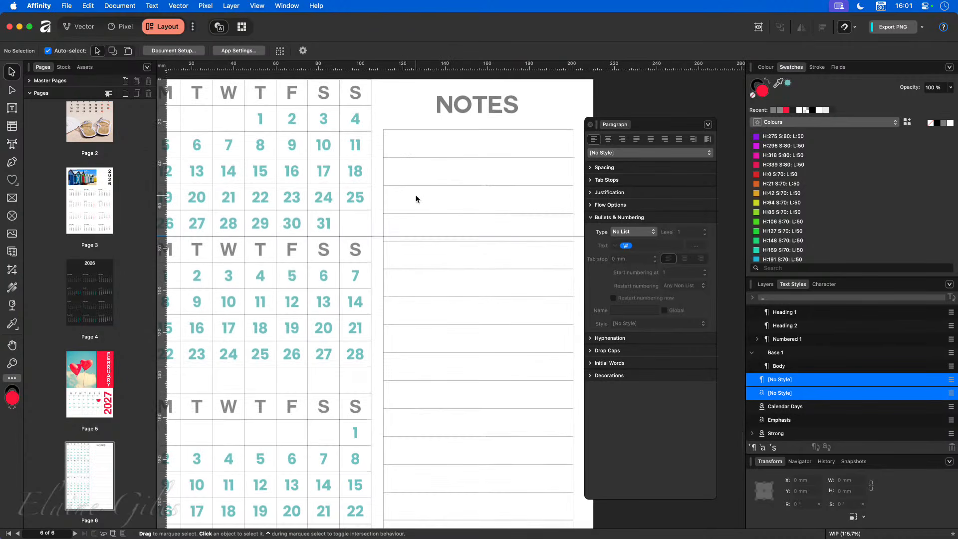
scroll(432, 198, down, 3)
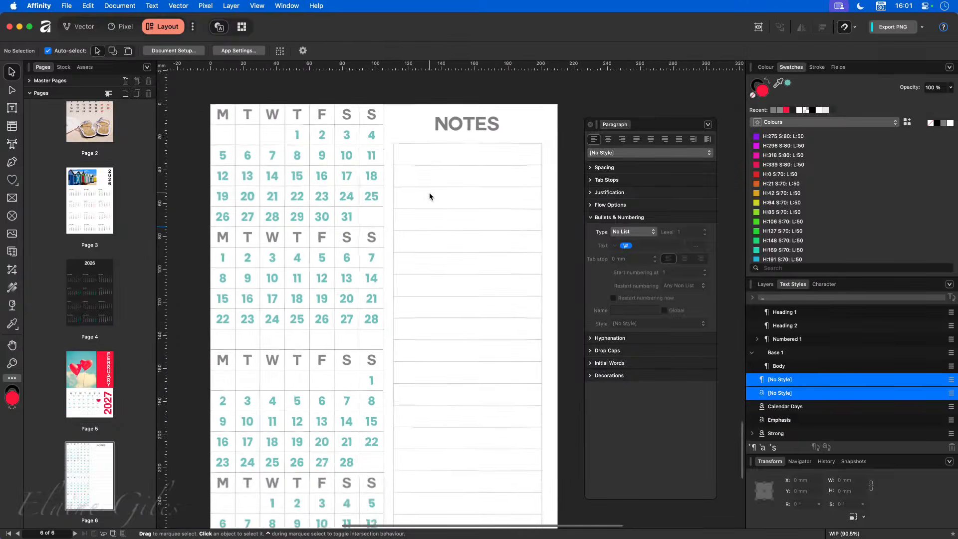
scroll(456, 186, down, 2)
click(450, 124)
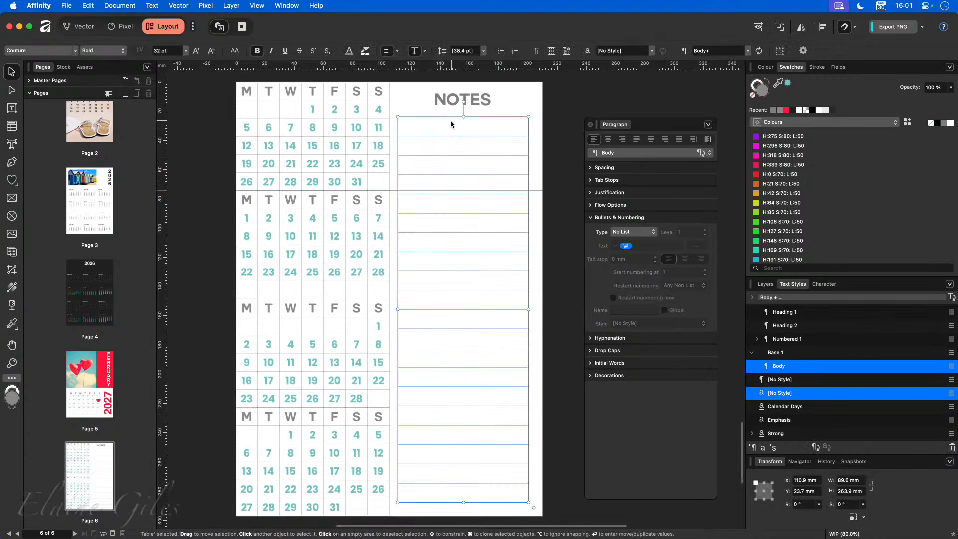
double_click(438, 127)
drag(439, 128, 438, 488)
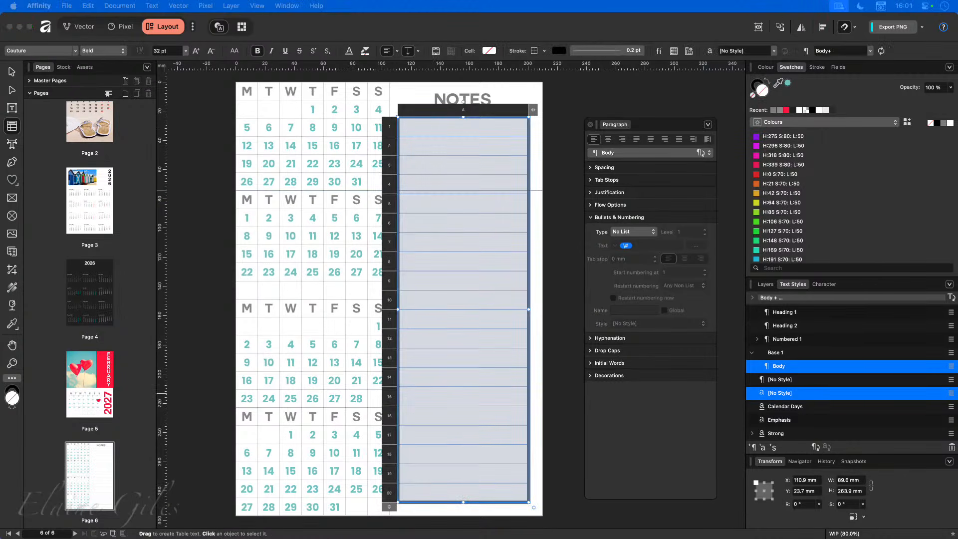
- Move the Table panel beside the calendar and expand its cell stroke and fill section
drag(194, 314, 280, 131)
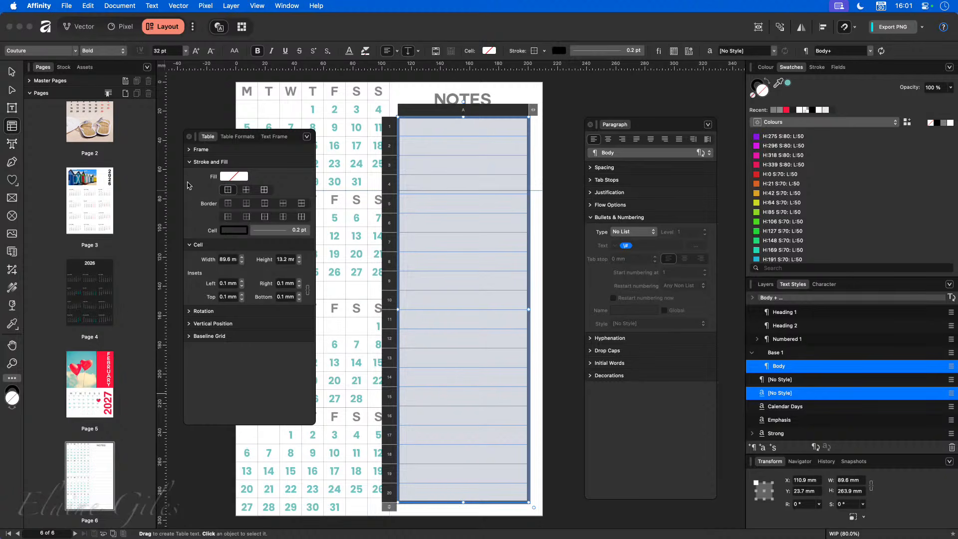
click(189, 162)
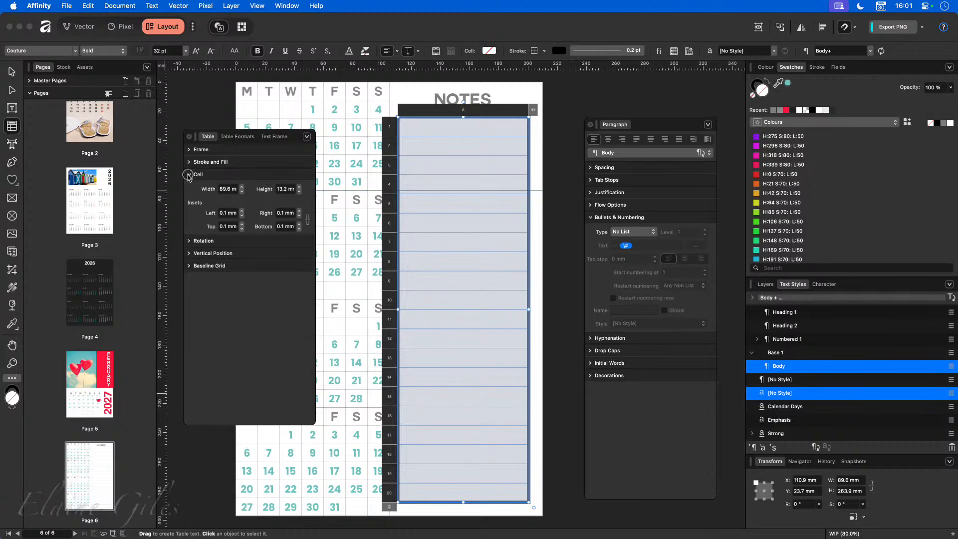
click(190, 174)
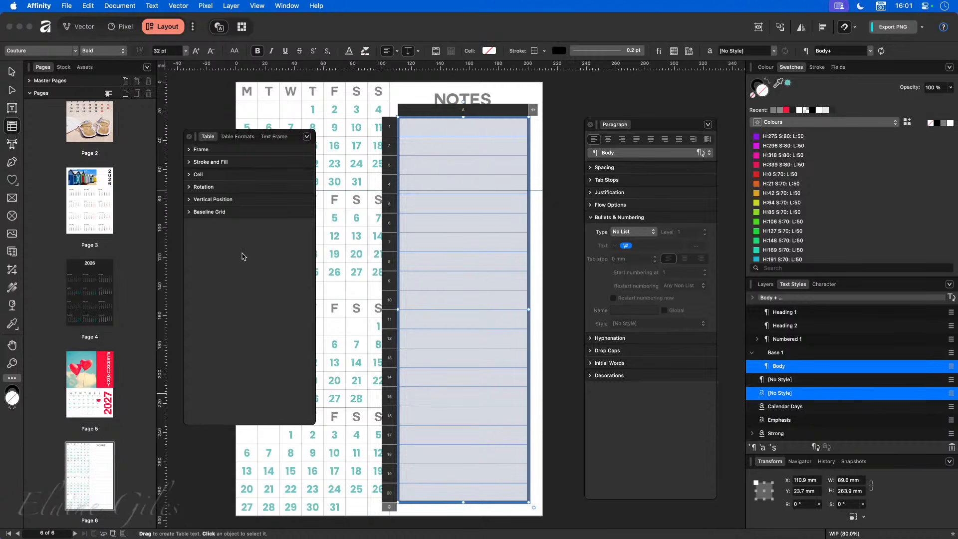
click(189, 150)
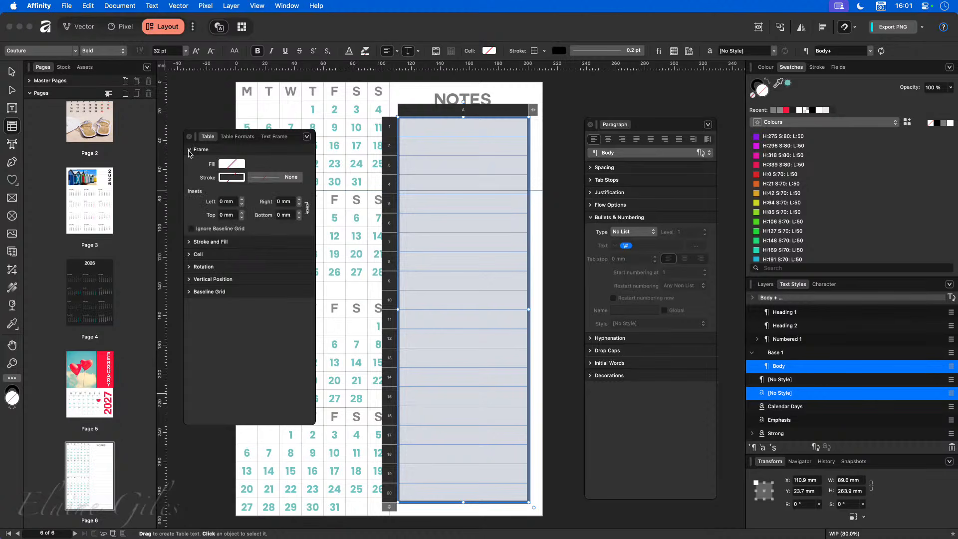
click(189, 150)
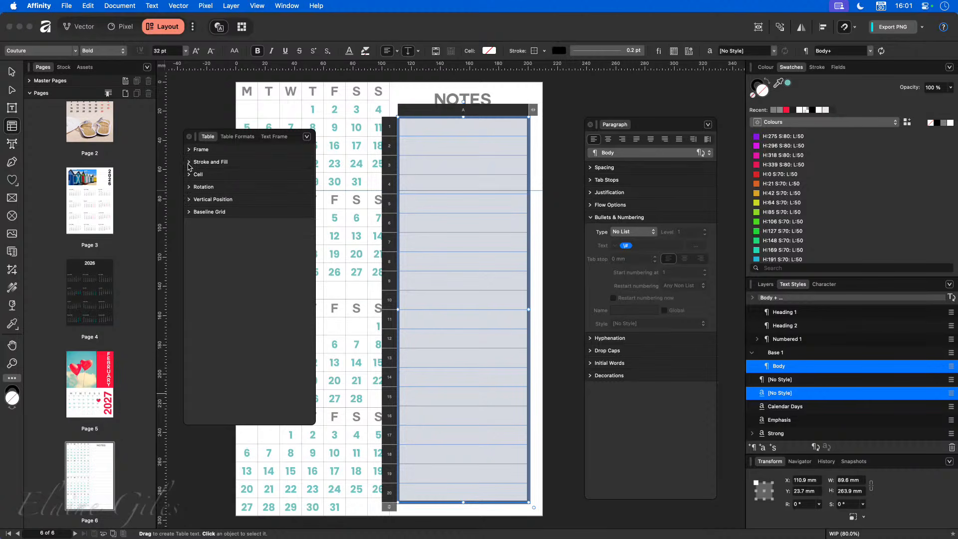
click(190, 163)
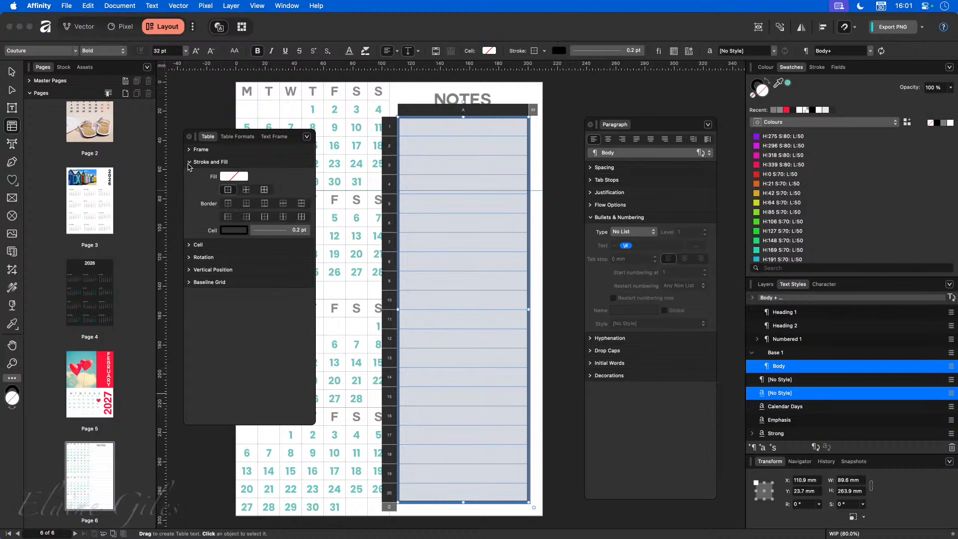
click(189, 245)
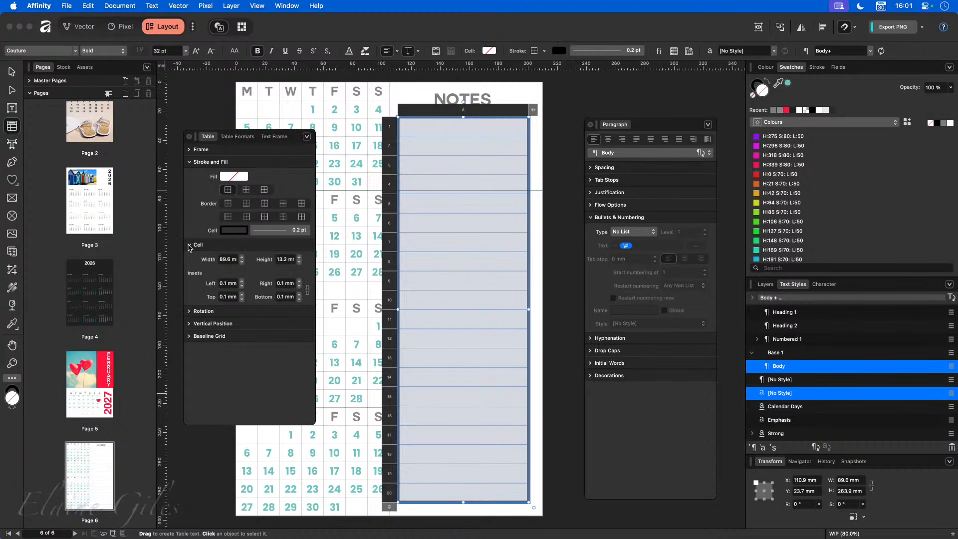
click(189, 245)
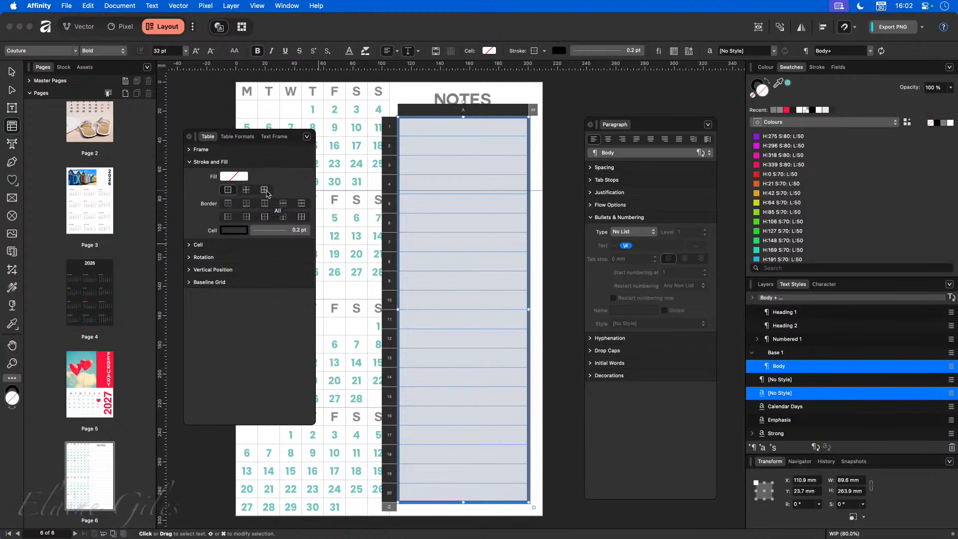
- Set the cell stroke of the chosen NOTES table borders to None, then deselect the table
click(265, 217)
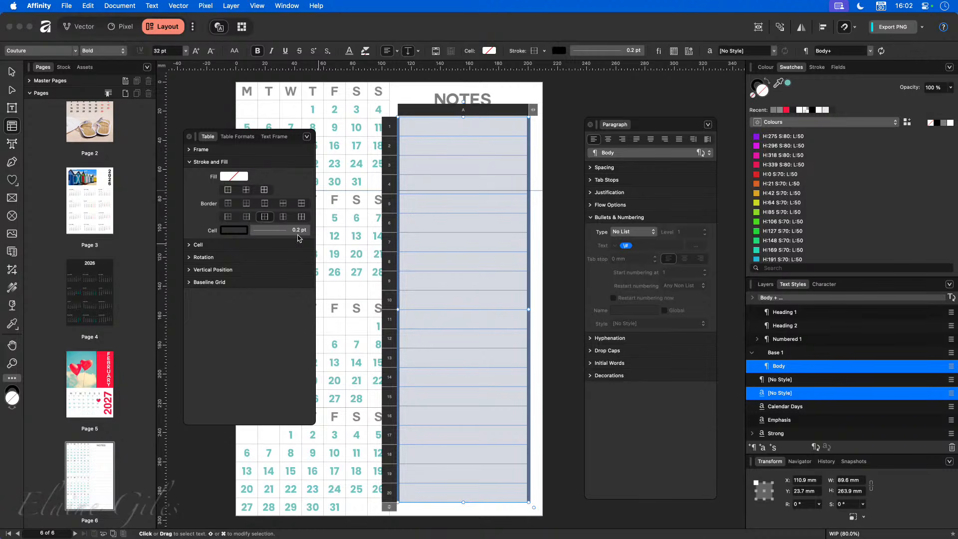
click(282, 230)
click(238, 248)
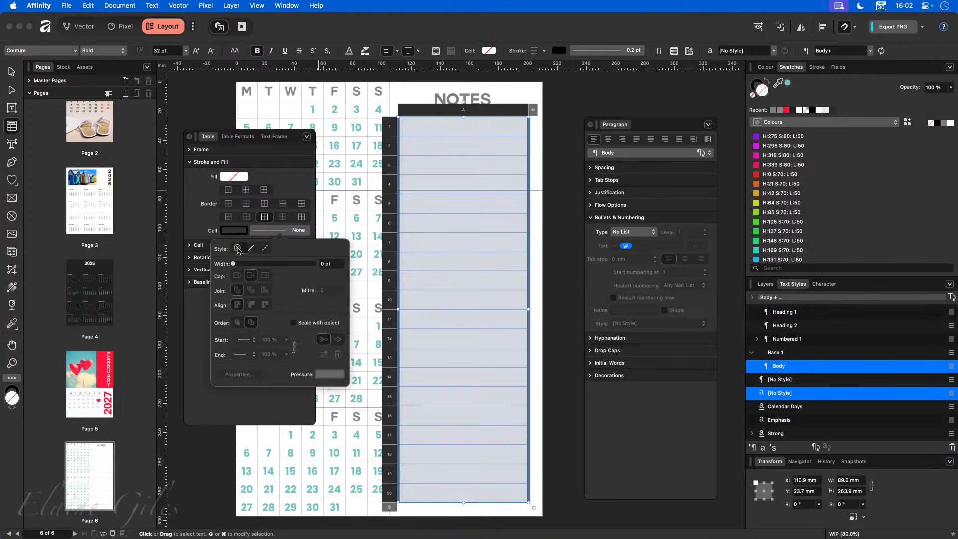
click(560, 270)
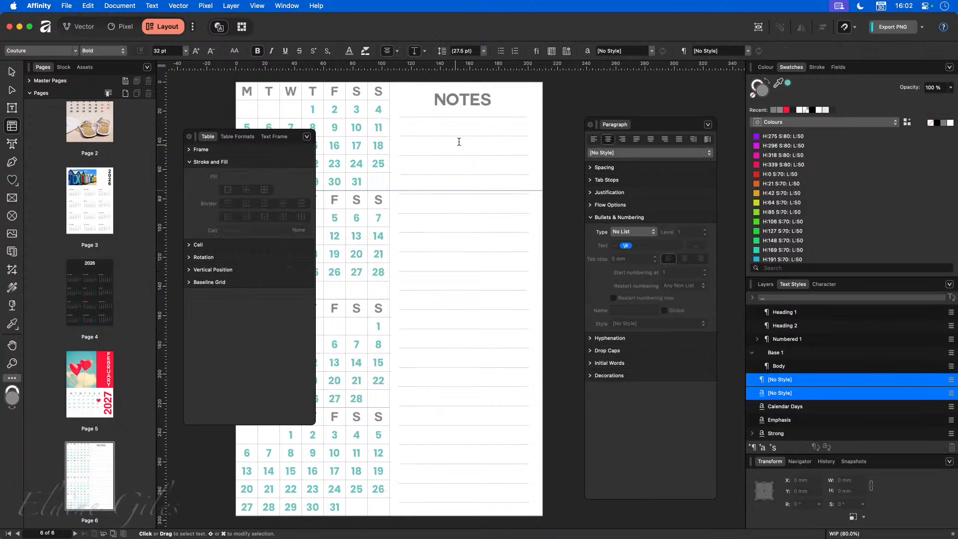
- Move the floating Table settings panel aside and close it
scroll(475, 125, up, 5)
scroll(474, 125, up, 2)
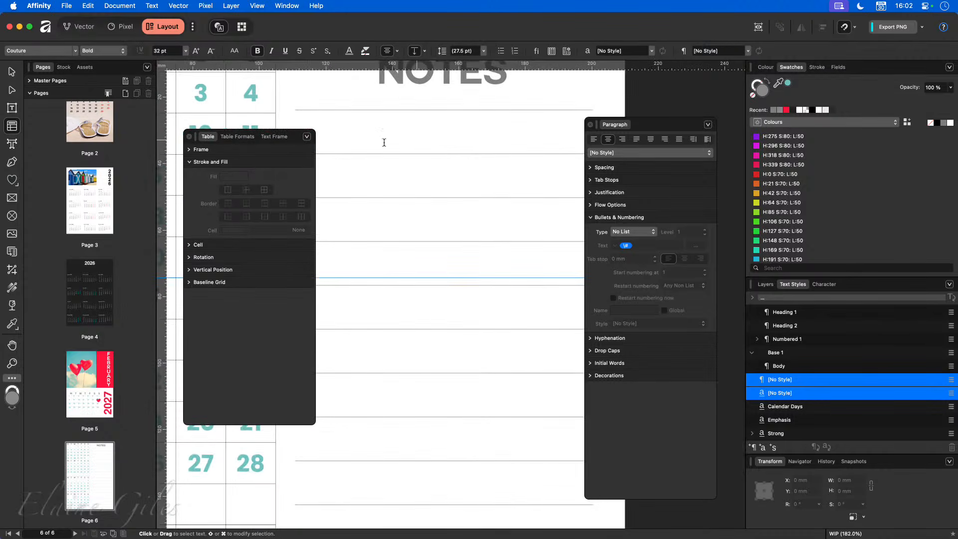
mouse_move(278, 137)
mouse_down()
mouse_move(246, 143)
mouse_move(289, 141)
mouse_move(278, 137)
mouse_up()
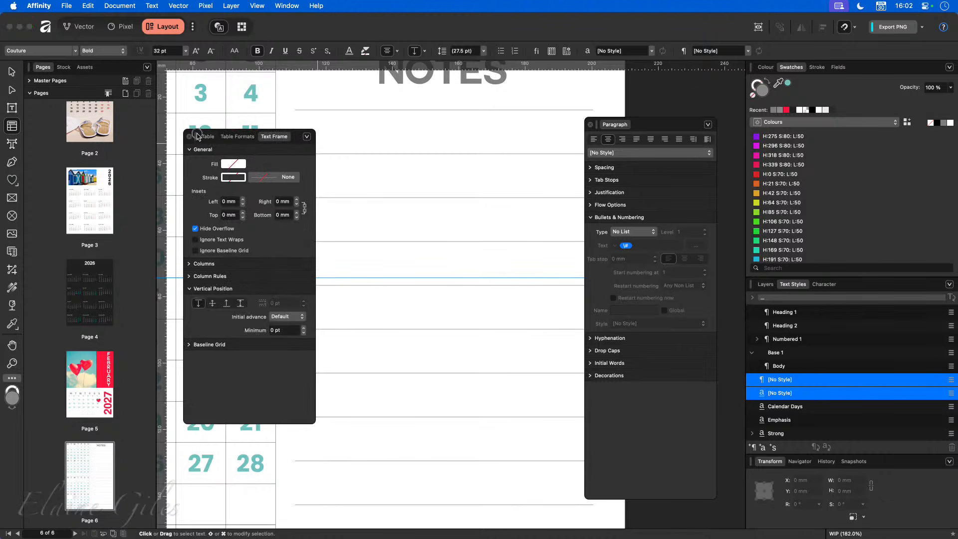
drag(201, 138, 156, 183)
click(336, 237)
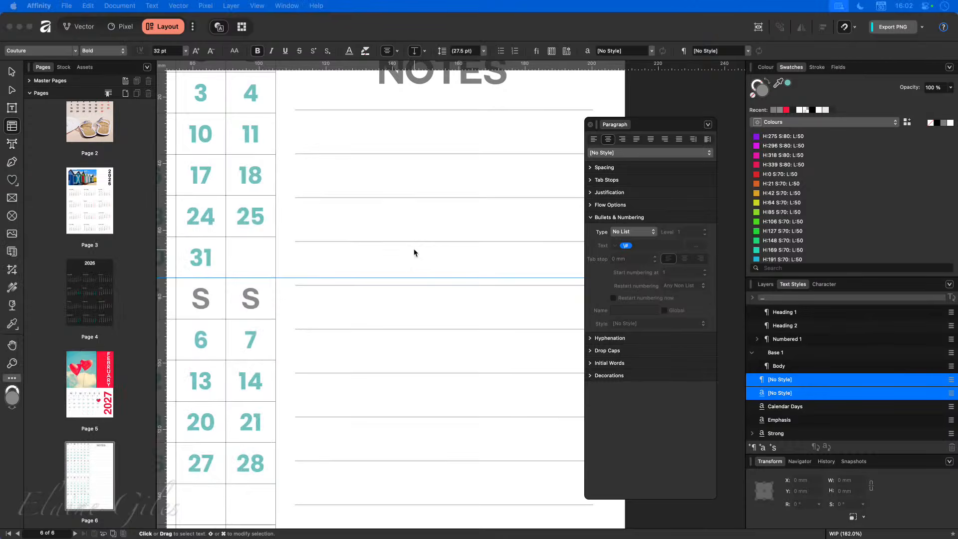
scroll(412, 250, down, 5)
scroll(413, 251, down, 3)
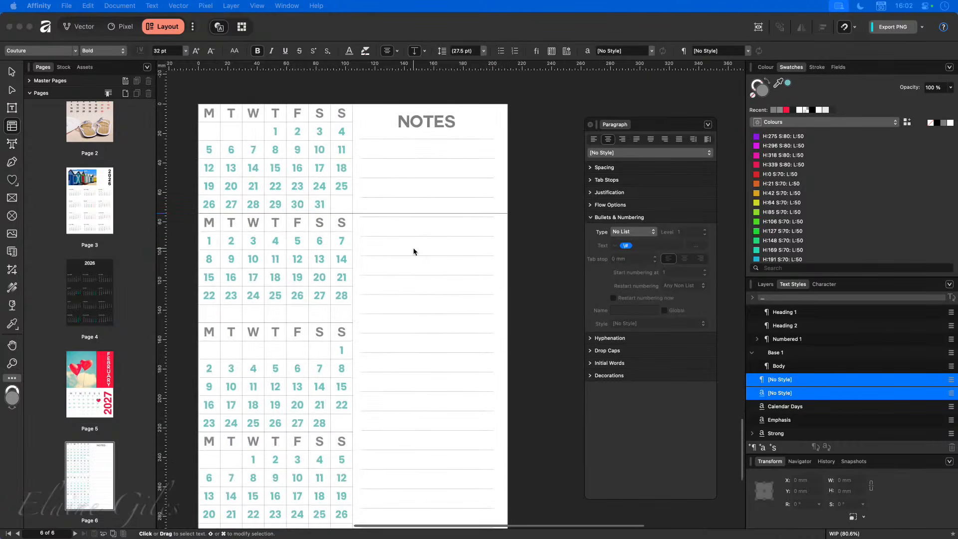
scroll(413, 250, down, 1)
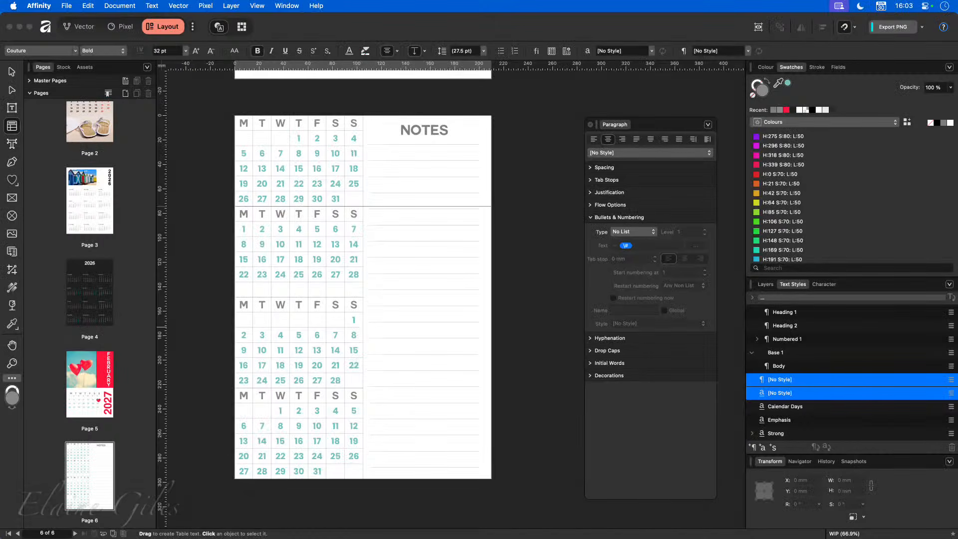
- Add a blank page after the calendar pages and give it linked 10 mm margins in View > Guides
click(126, 95)
click(583, 212)
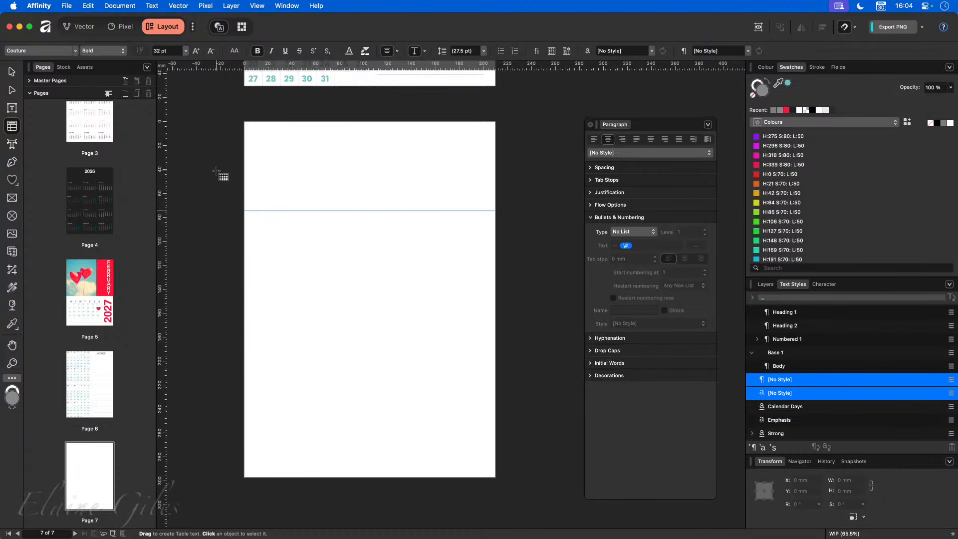
click(269, 3)
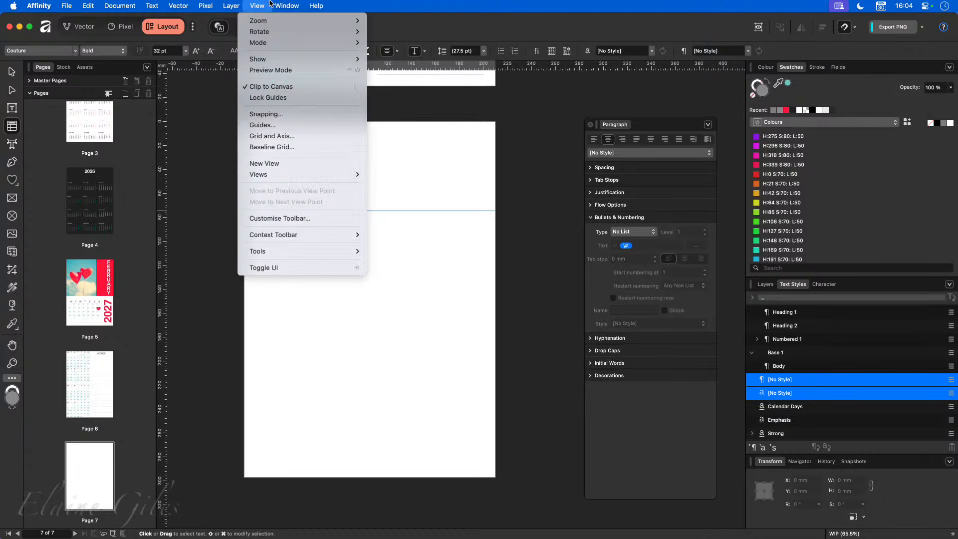
click(275, 125)
click(376, 286)
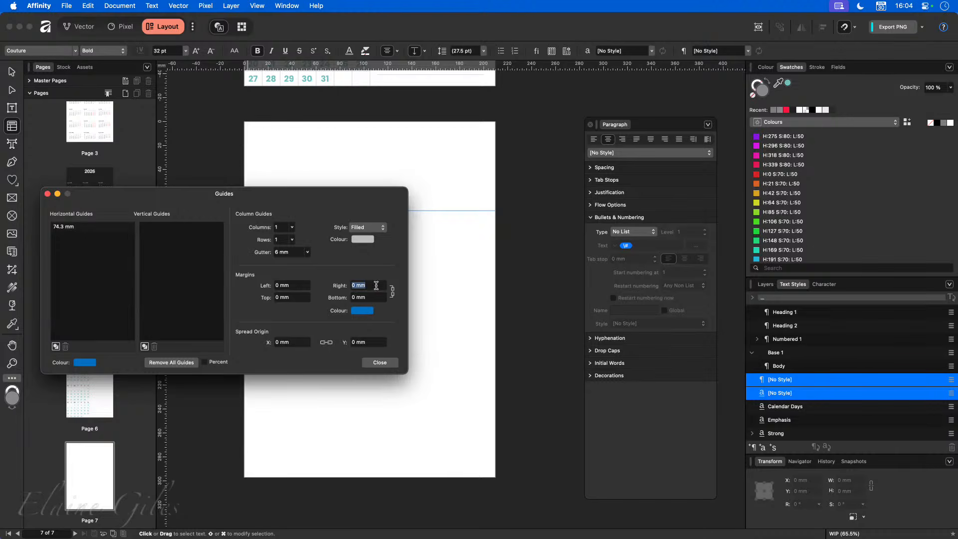
text(10)
key(Tab)
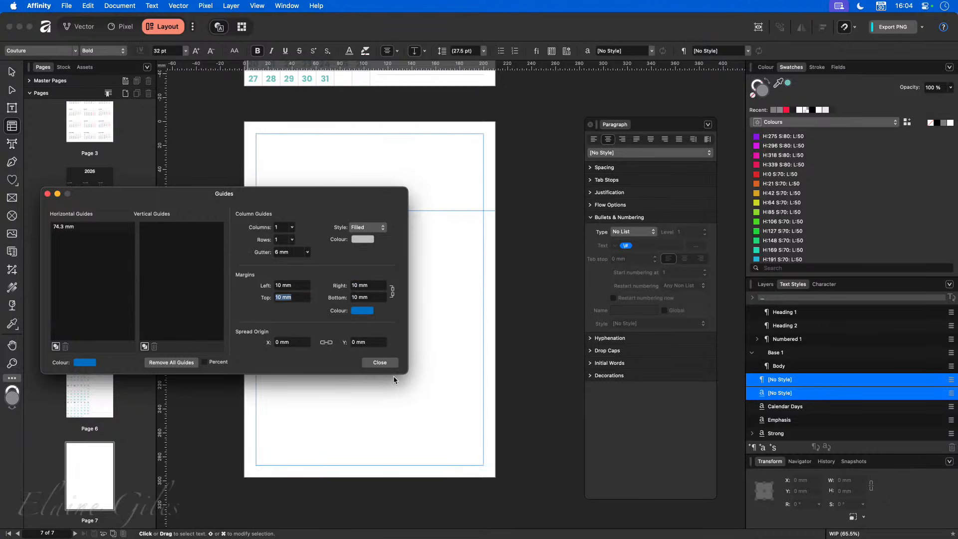
click(390, 363)
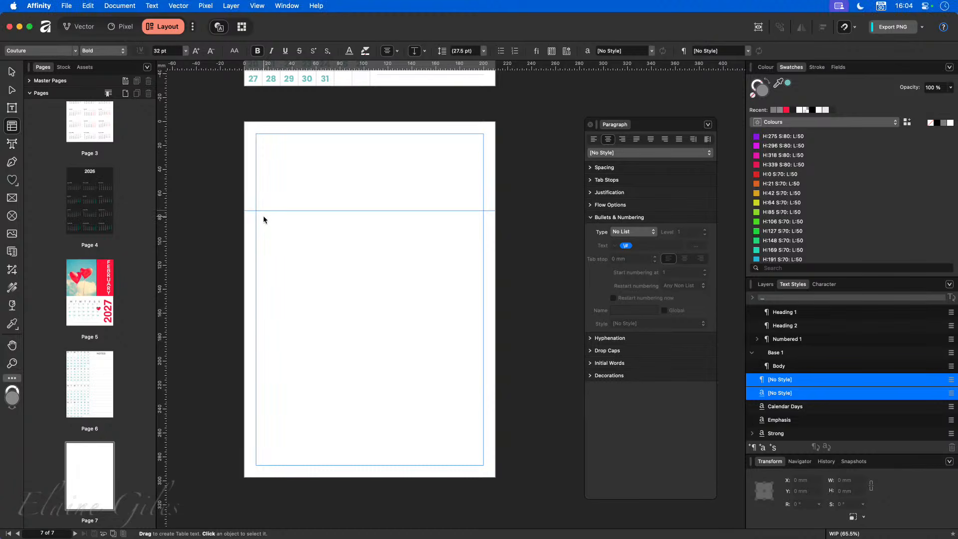
- Draw a table on Page 7 and adjust it to 6 rows and 7 columns
mouse_move(262, 216)
mouse_down()
mouse_move(299, 242)
mouse_move(444, 247)
mouse_move(447, 277)
mouse_move(439, 250)
mouse_up()
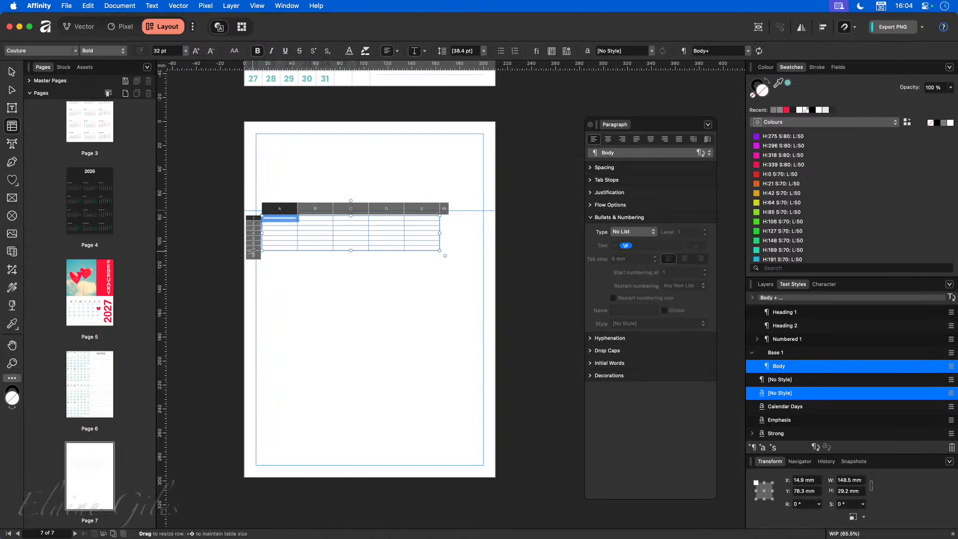
drag(251, 252, 259, 247)
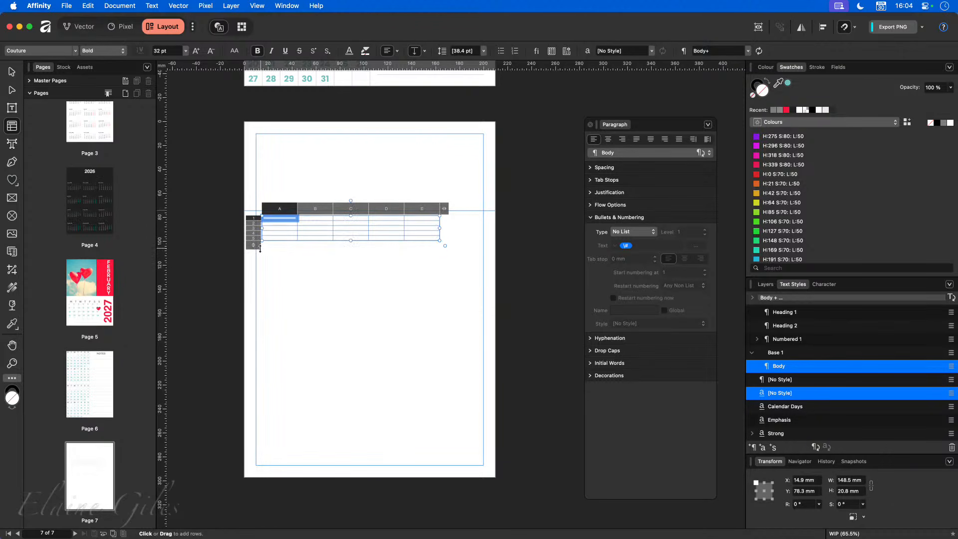
click(254, 249)
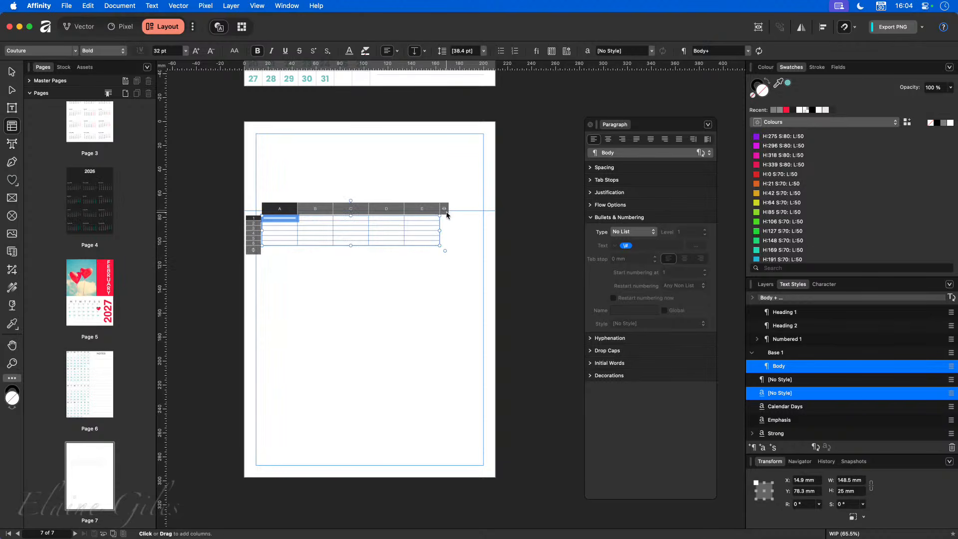
drag(444, 209, 467, 211)
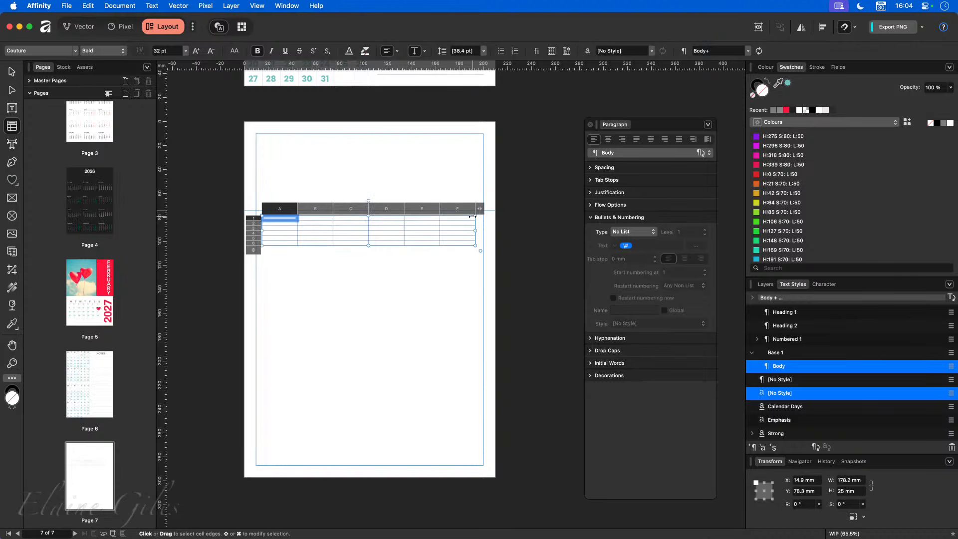
click(480, 209)
click(515, 213)
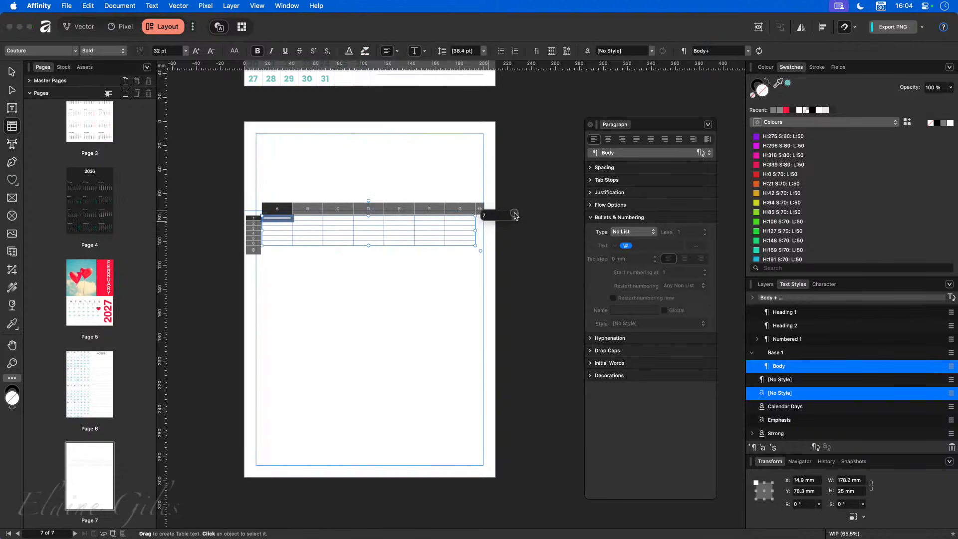
click(392, 301)
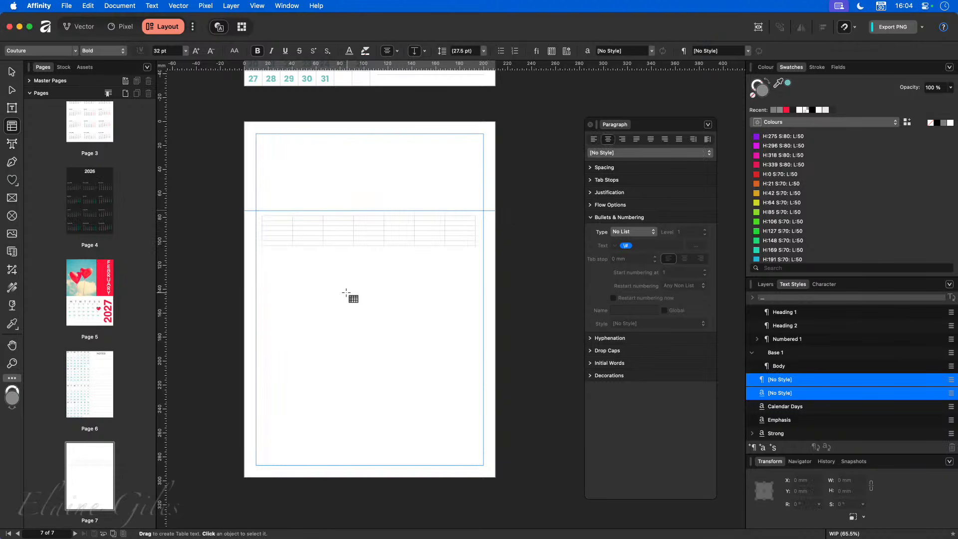
- Raise the horizontal guide and resize the table to fill the page at 190 × 237.7 mm
click(12, 72)
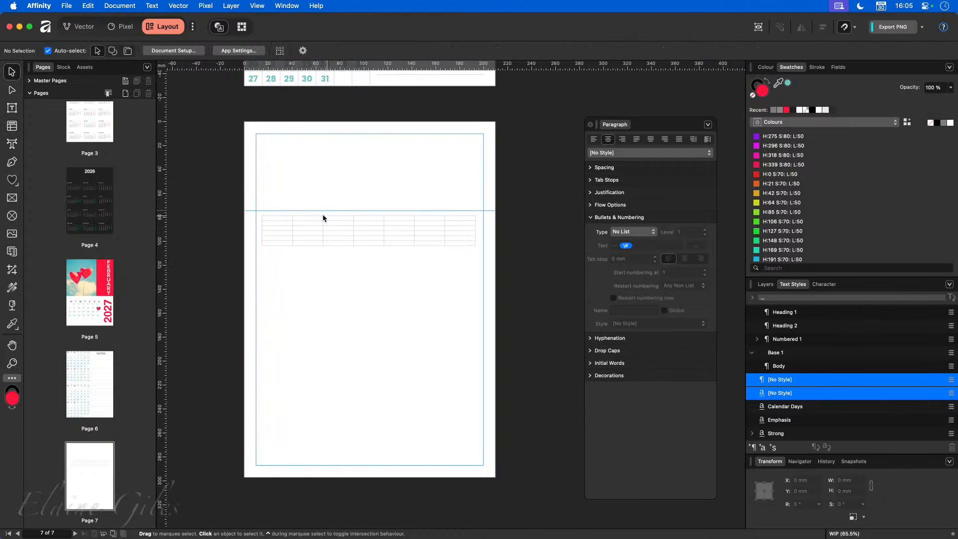
drag(250, 210, 260, 170)
drag(297, 237, 295, 202)
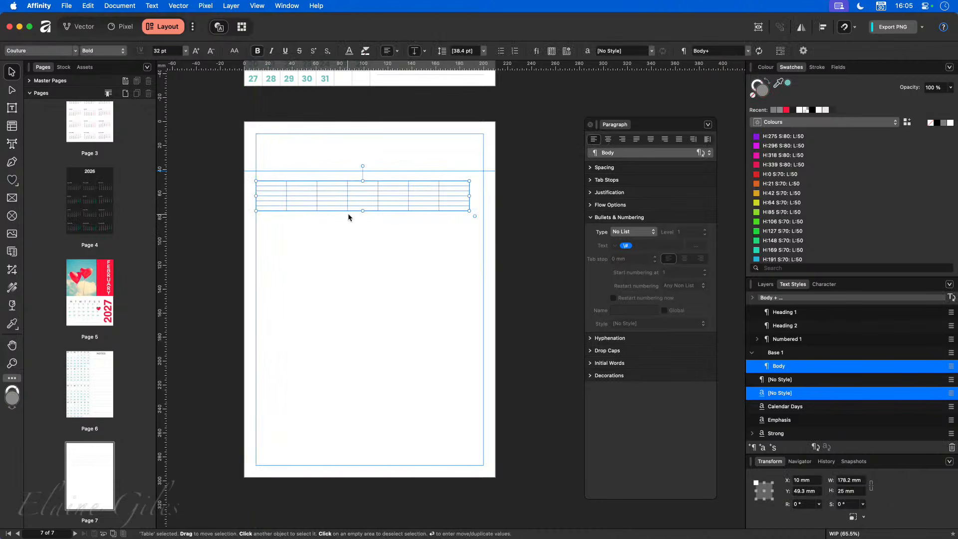
drag(362, 210, 360, 466)
drag(469, 322, 483, 323)
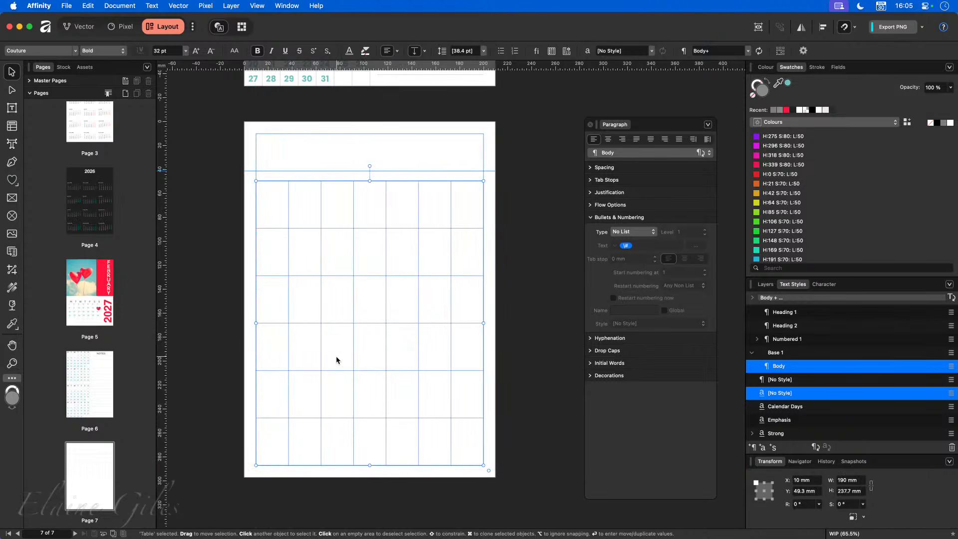
- Enter MONDAY and TUESDAY into the first two cells of the table's top row
double_click(277, 265)
drag(274, 252, 475, 435)
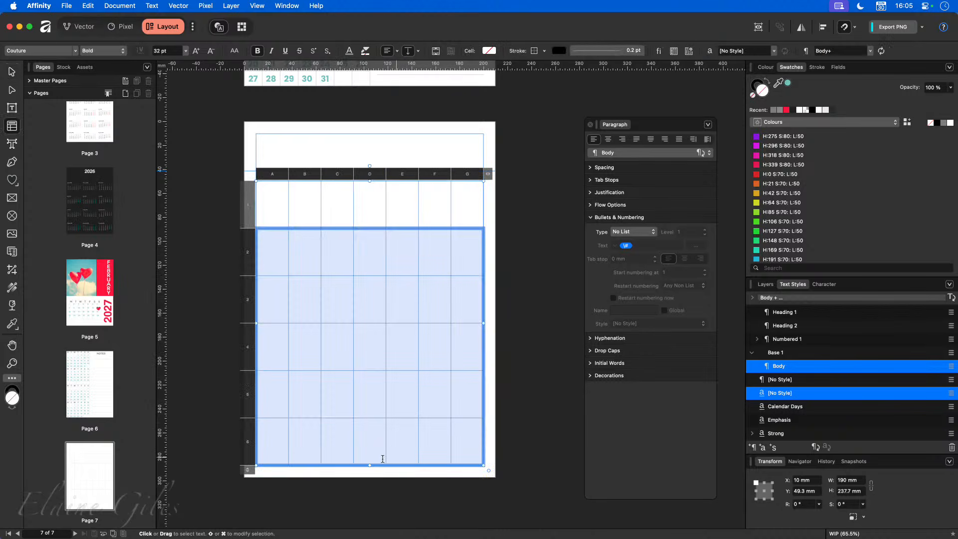
drag(276, 213, 469, 215)
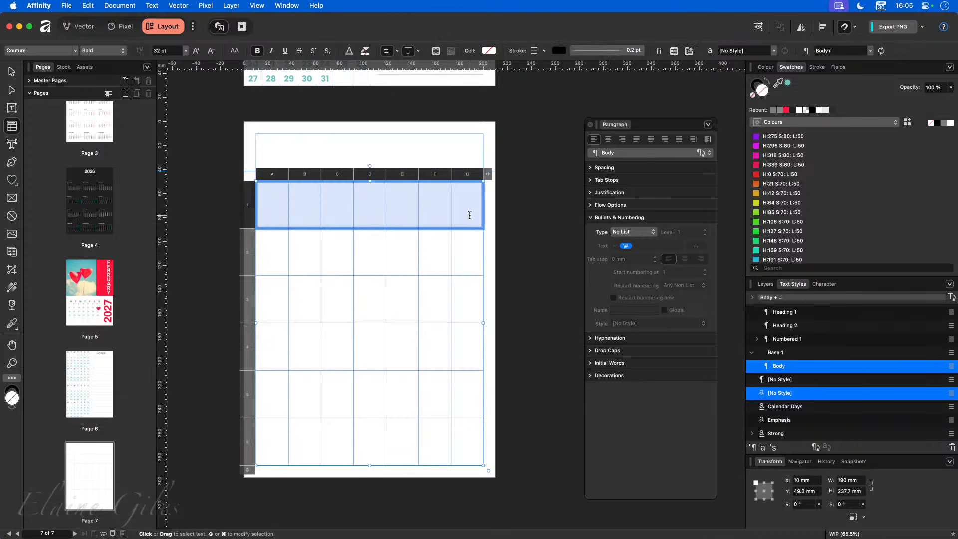
click(259, 208)
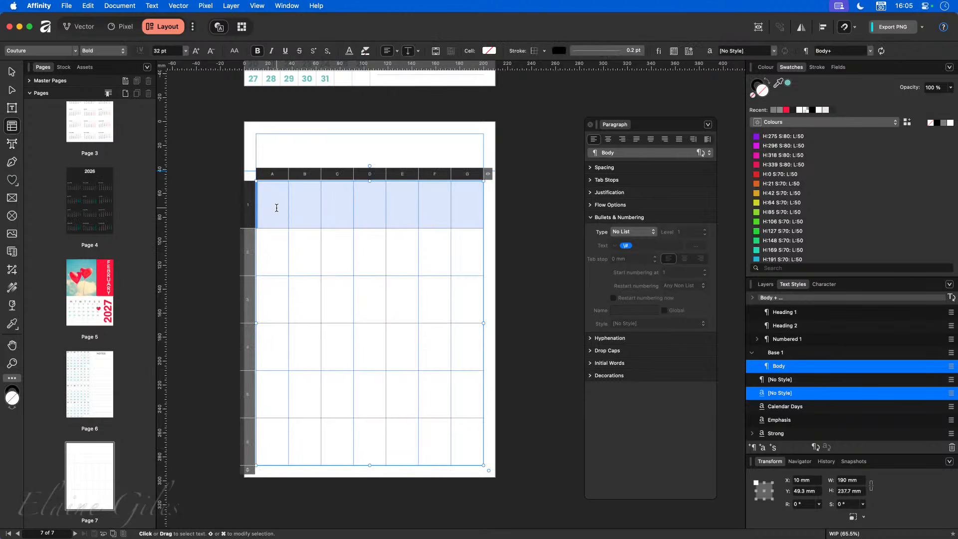
click(276, 207)
text(MONDAY)
key(Tab)
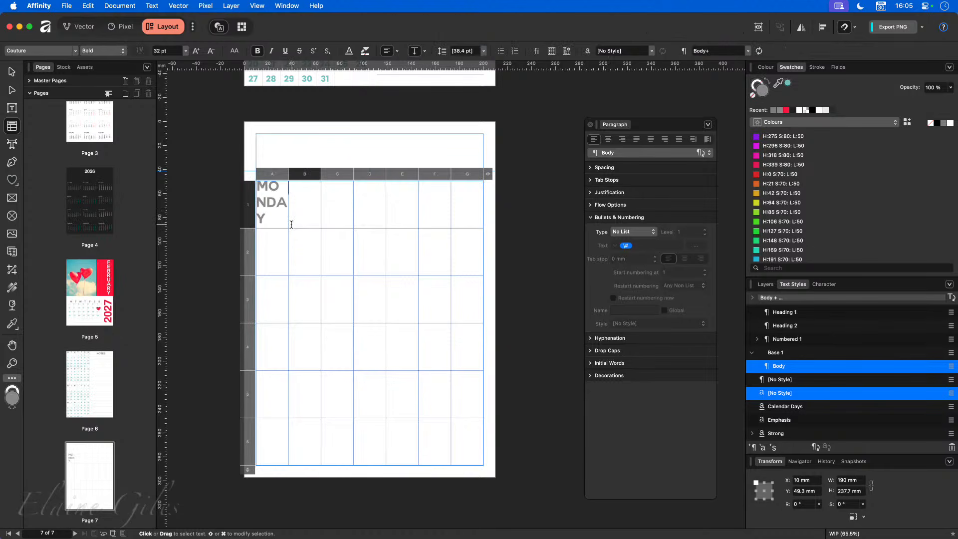
text(TUESDAY)
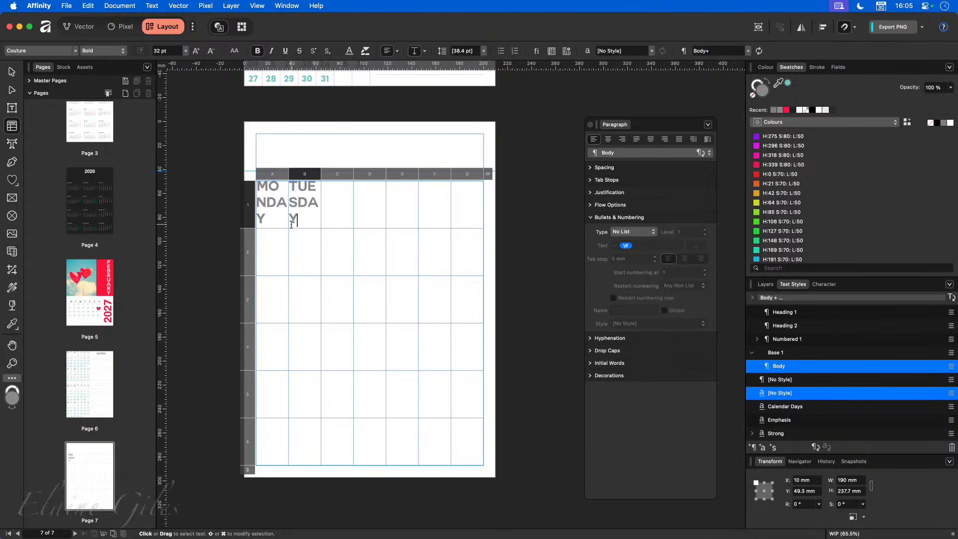
key(Tab)
- Fill the remaining header cells with WEDNESDAY through SUNDAY and select the whole row
text(WEDNE)
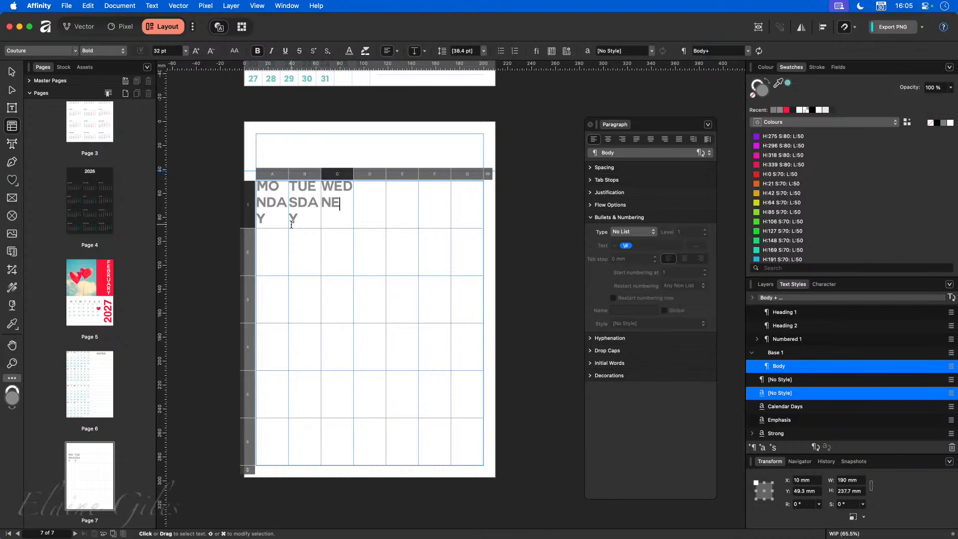
text(SDAY)
key(Tab)
text(T)
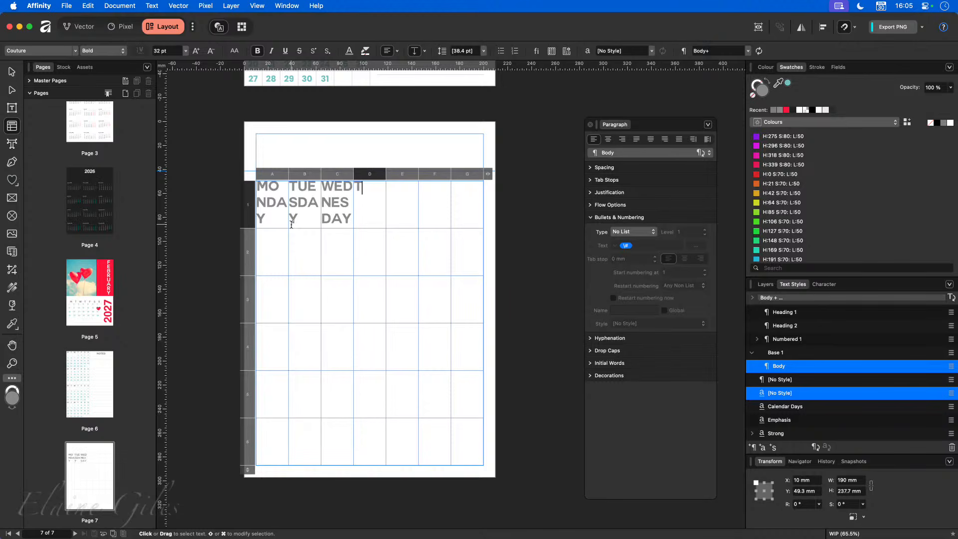
text(HURSDAY)
key(Tab)
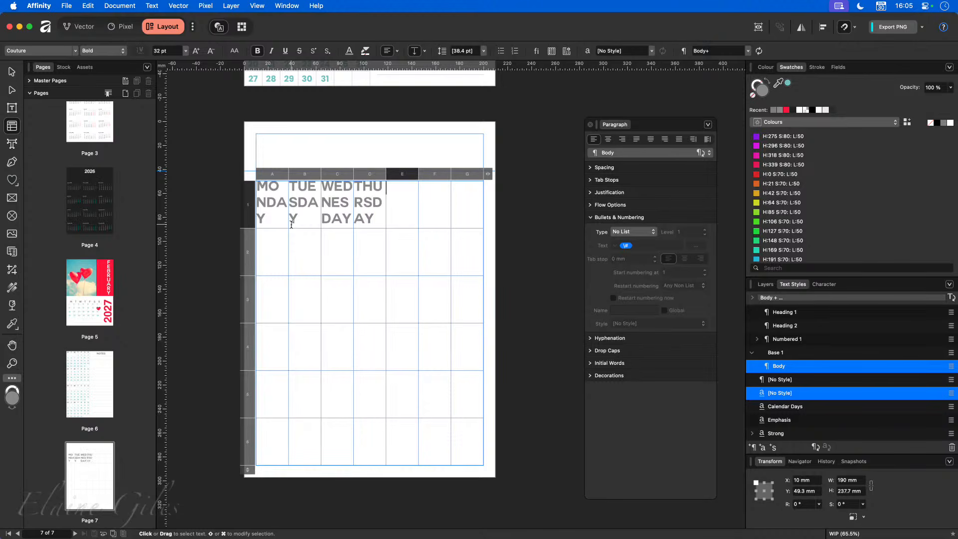
text(FRIDAY)
key(Tab)
text(SATURDAY)
key(Tab)
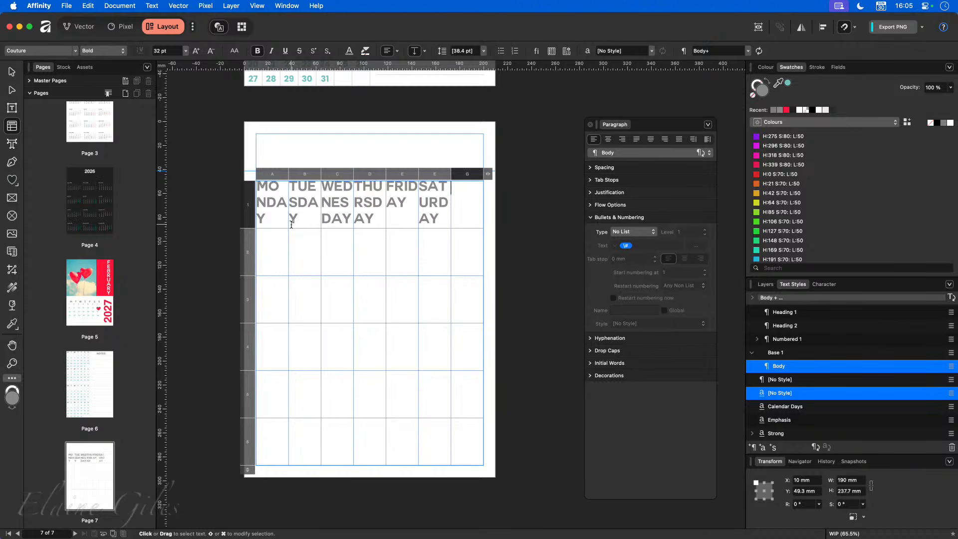
text(SUNDAY)
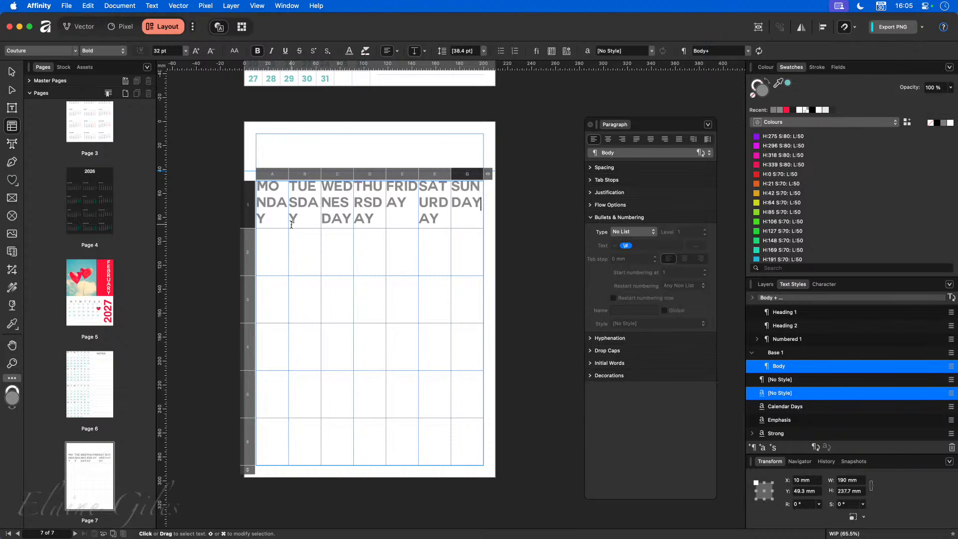
drag(471, 218, 264, 215)
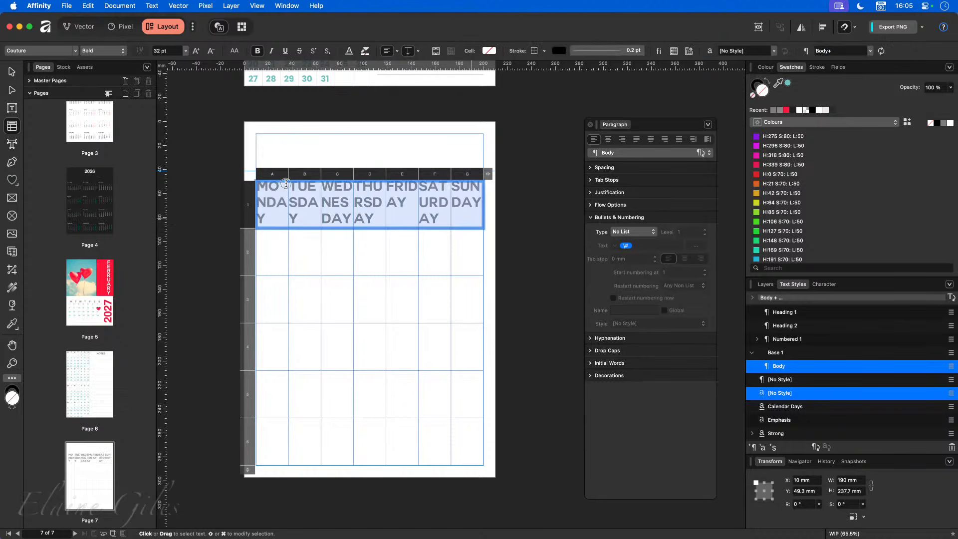
- Set the weekday header row in Trajan Pro and reduce its size from 14 pt down to 10 pt
click(75, 51)
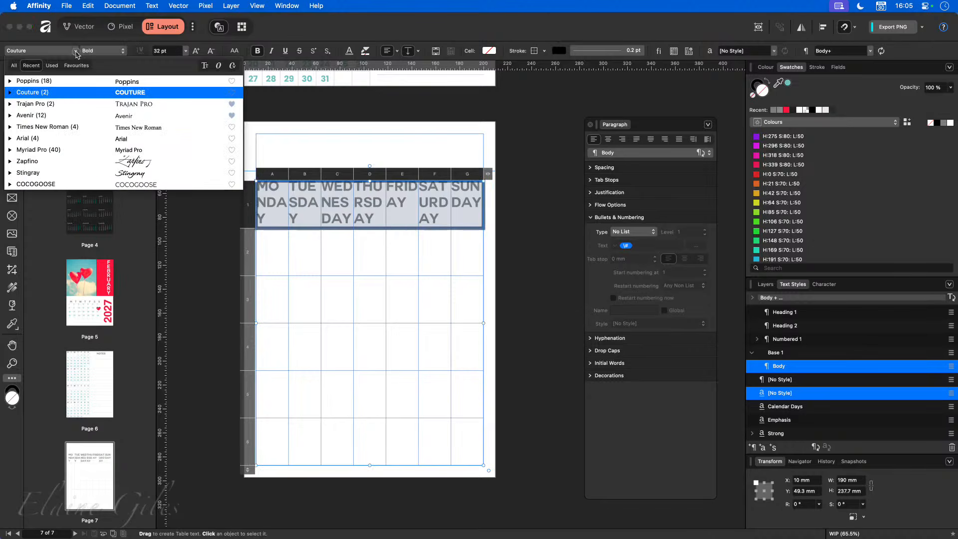
click(64, 106)
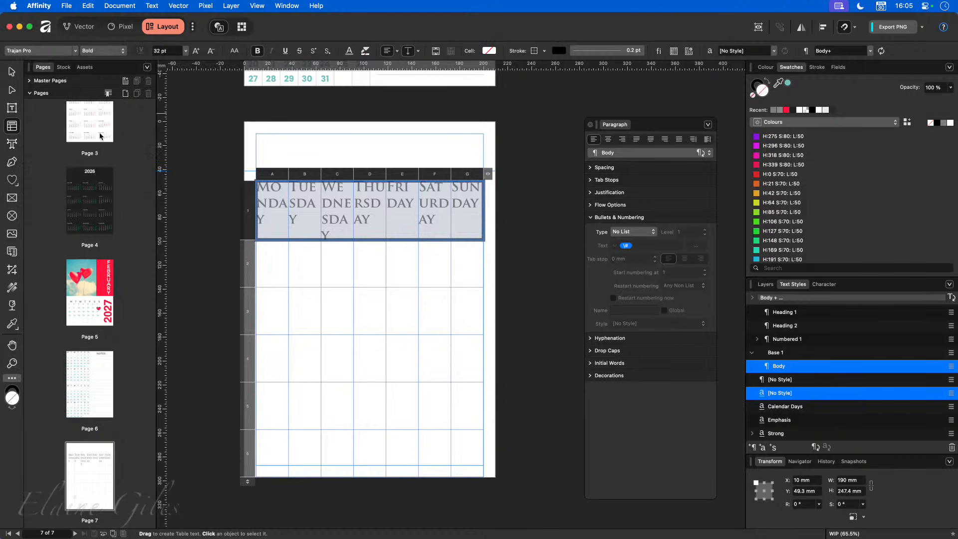
click(179, 52)
text(14)
key(Return)
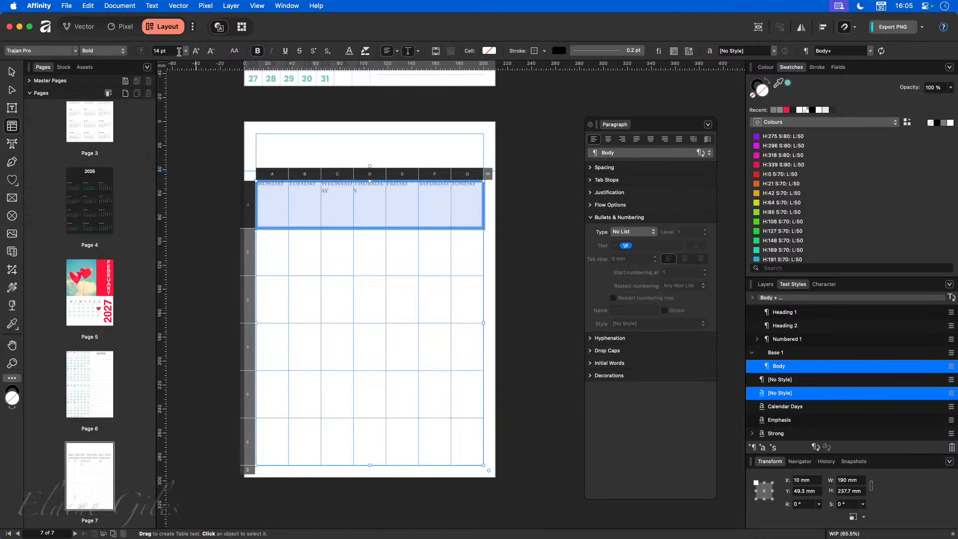
click(179, 51)
text(13)
key(Return)
click(157, 49)
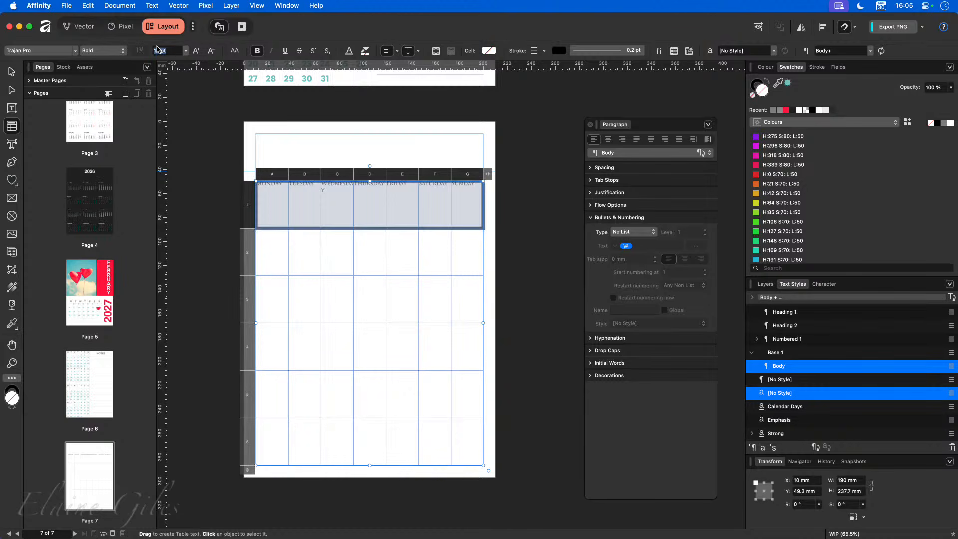
text(12)
key(Return)
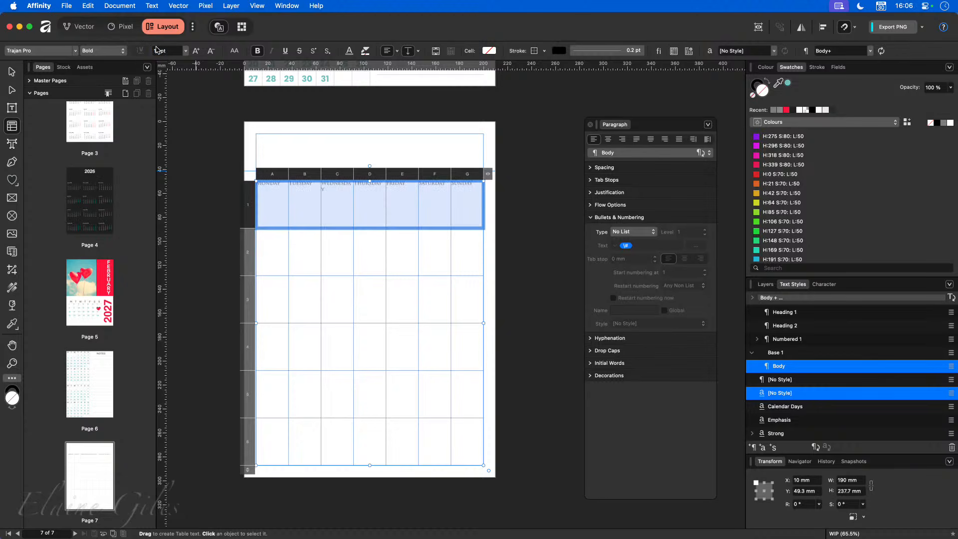
click(168, 50)
text(10)
key(Return)
- Dock the Paragraph panel as a tab beside Text Styles and reselect the header row
click(373, 259)
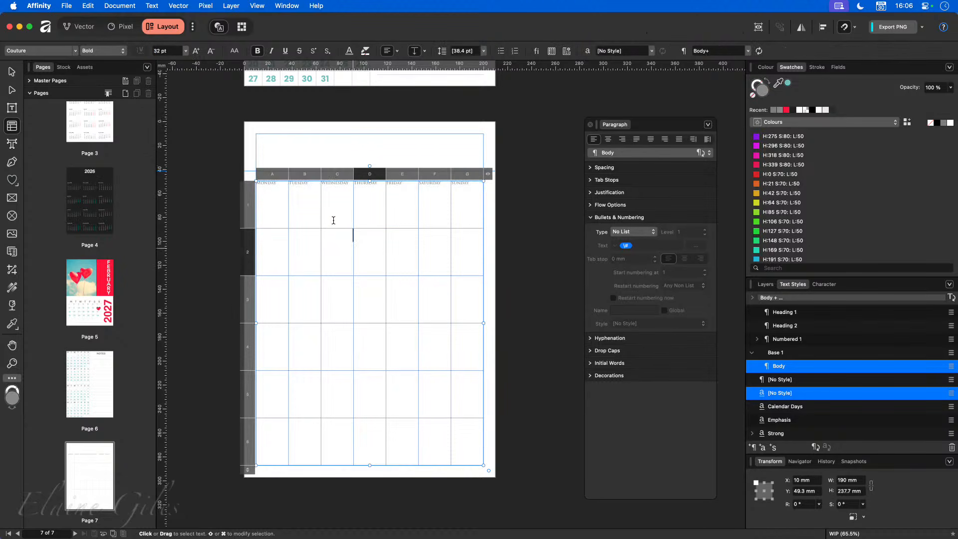
scroll(285, 186, up, 3)
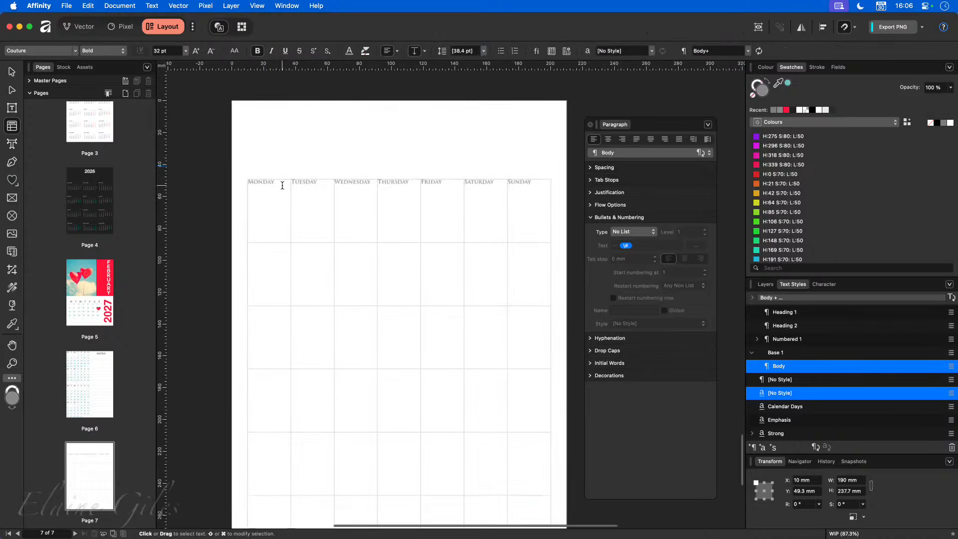
drag(624, 124, 839, 288)
click(831, 286)
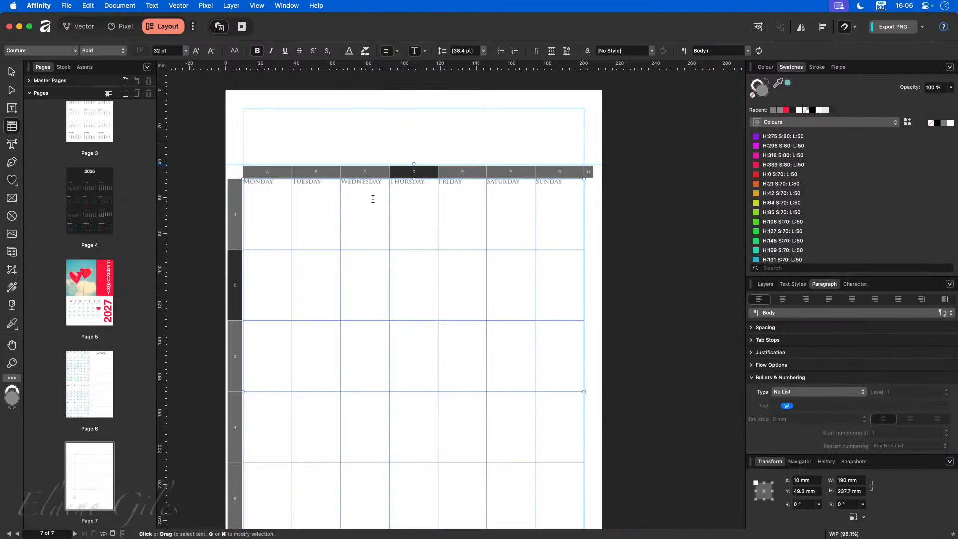
drag(278, 208, 552, 219)
scroll(552, 219, down, 2)
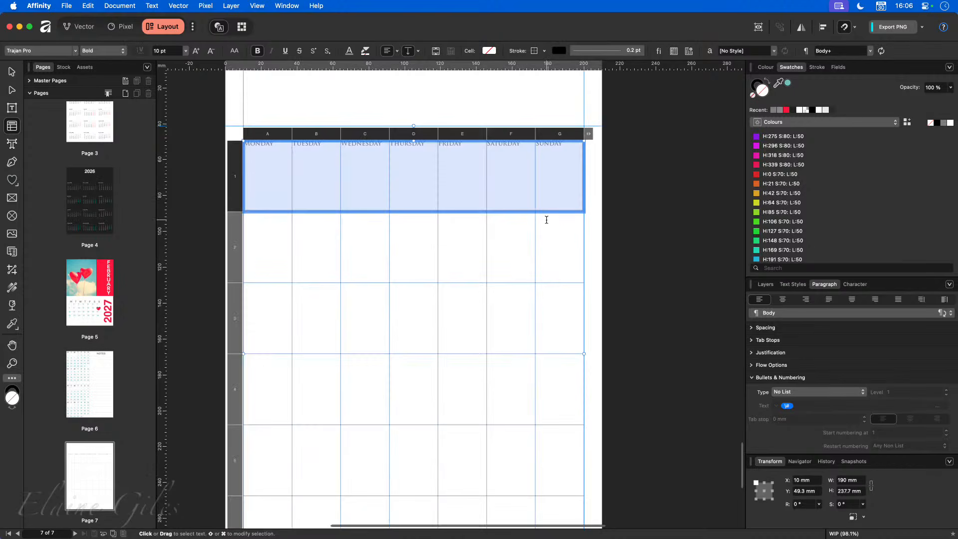
scroll(549, 217, down, 2)
scroll(546, 219, down, 1)
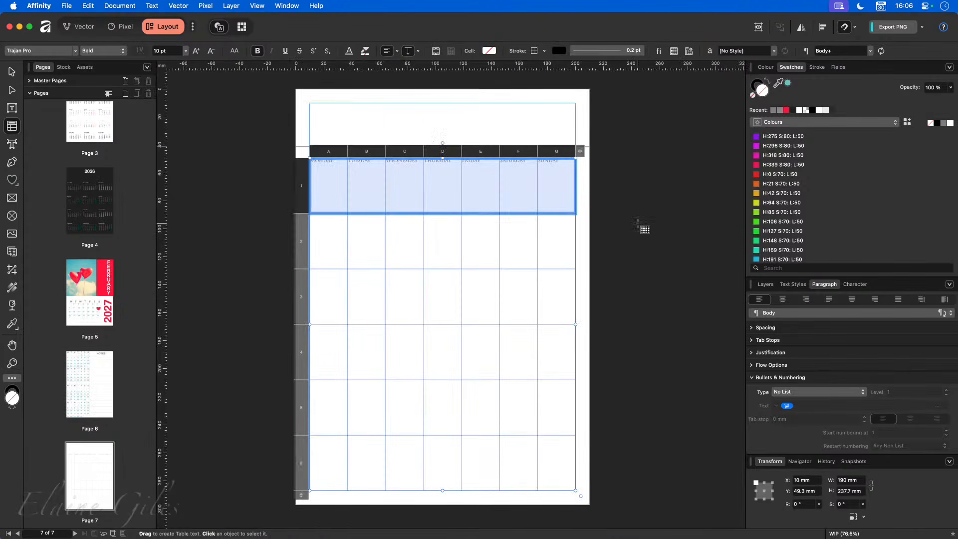
- Stretch the calendar table's top edge up to the horizontal guide
click(641, 226)
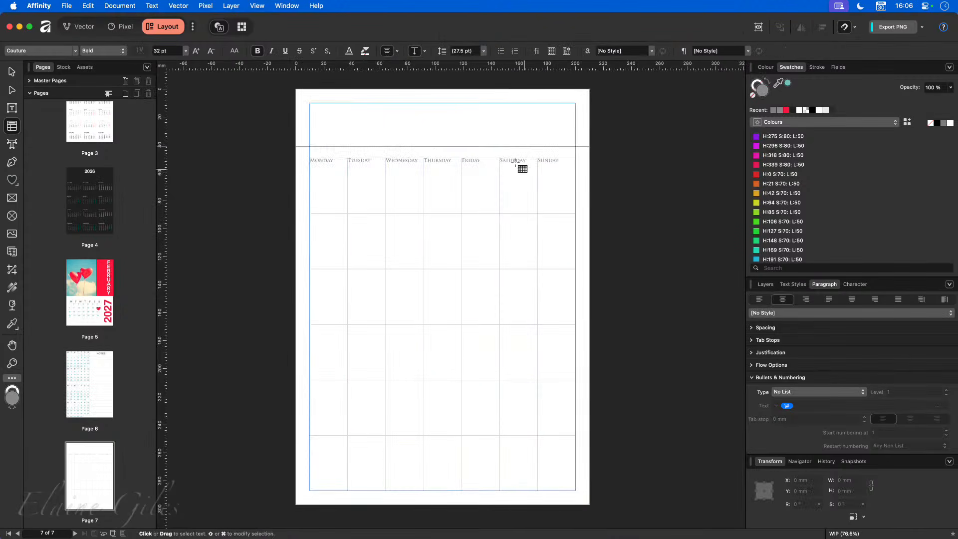
click(12, 73)
click(423, 160)
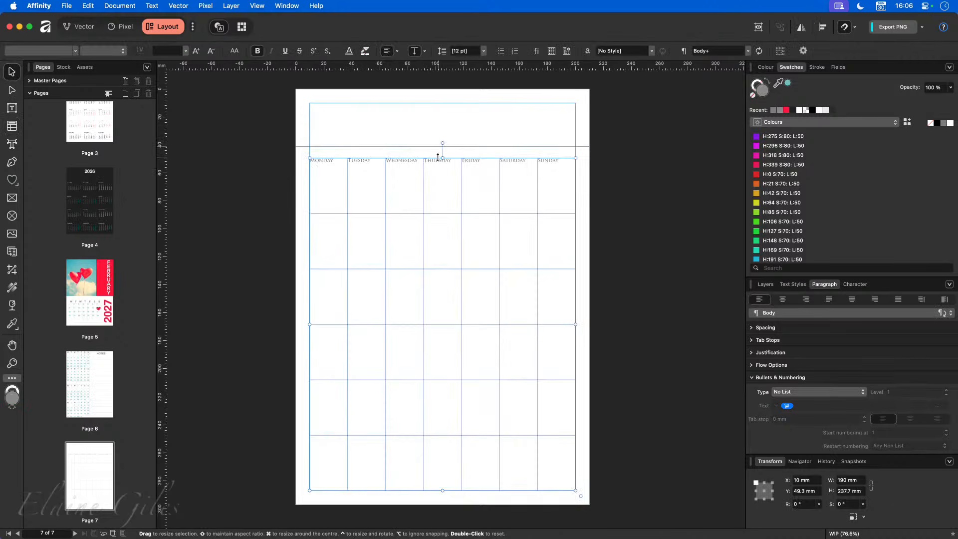
drag(442, 155, 442, 146)
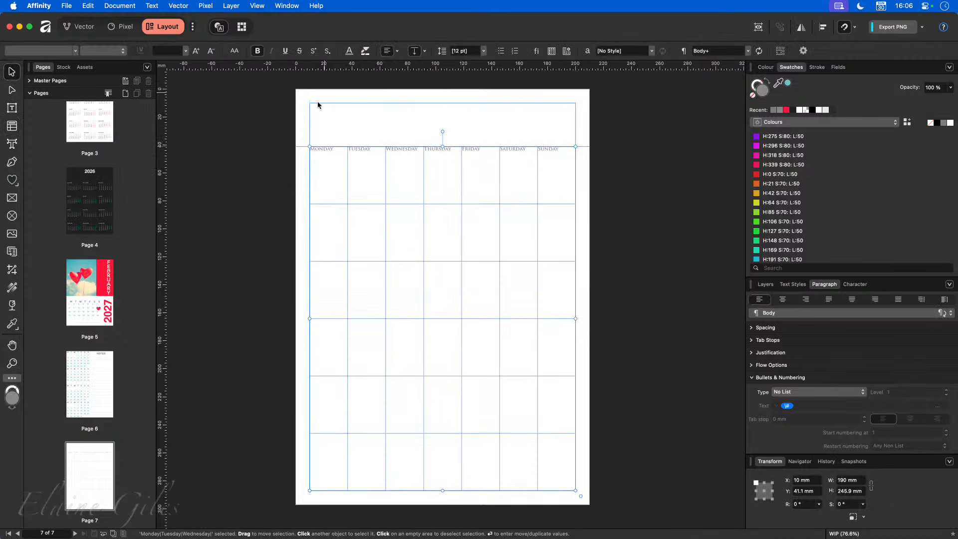
- Set the horizontal guide's position to exactly 40 mm in Guides Manager
double_click(300, 147)
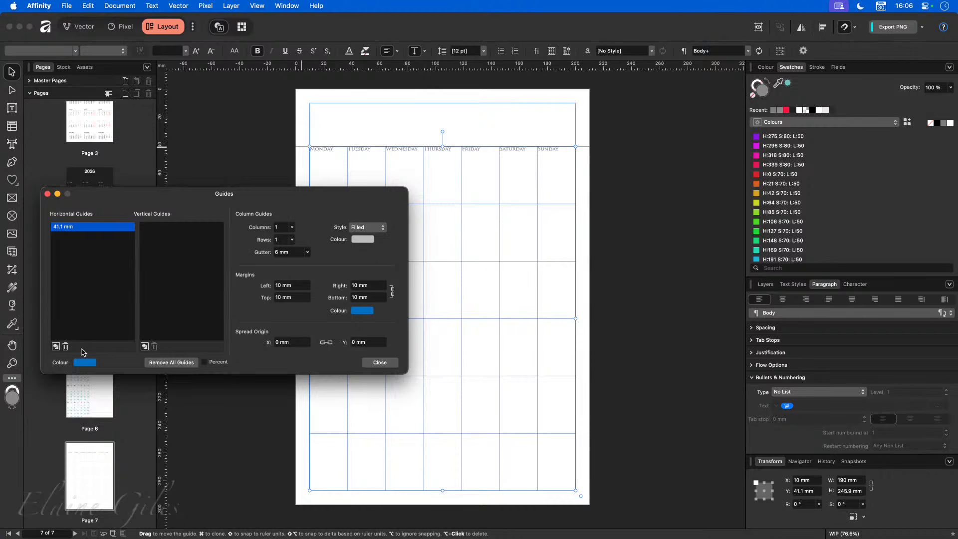
double_click(70, 227)
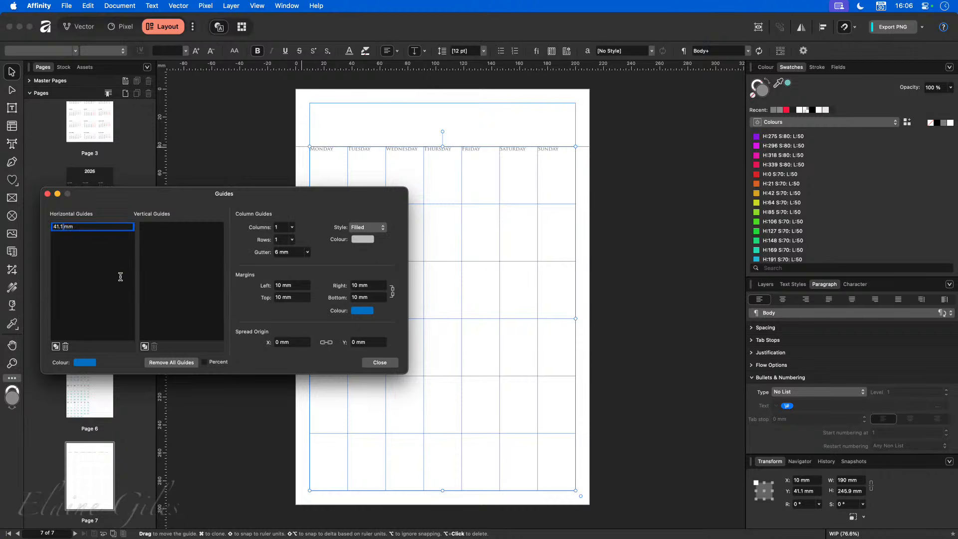
text(40)
key(Return)
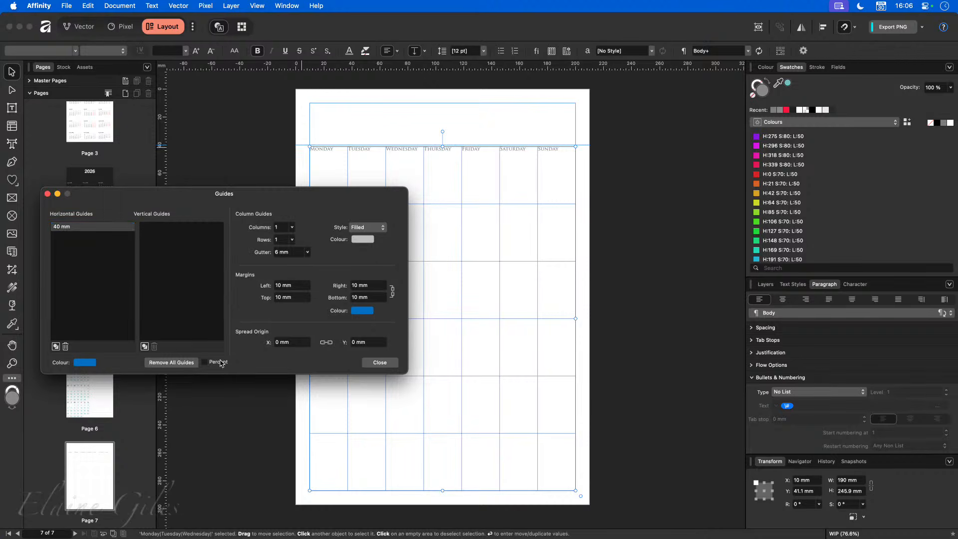
click(380, 363)
- Select the weekday header row, shorten it, and stretch the table back down the page
double_click(447, 149)
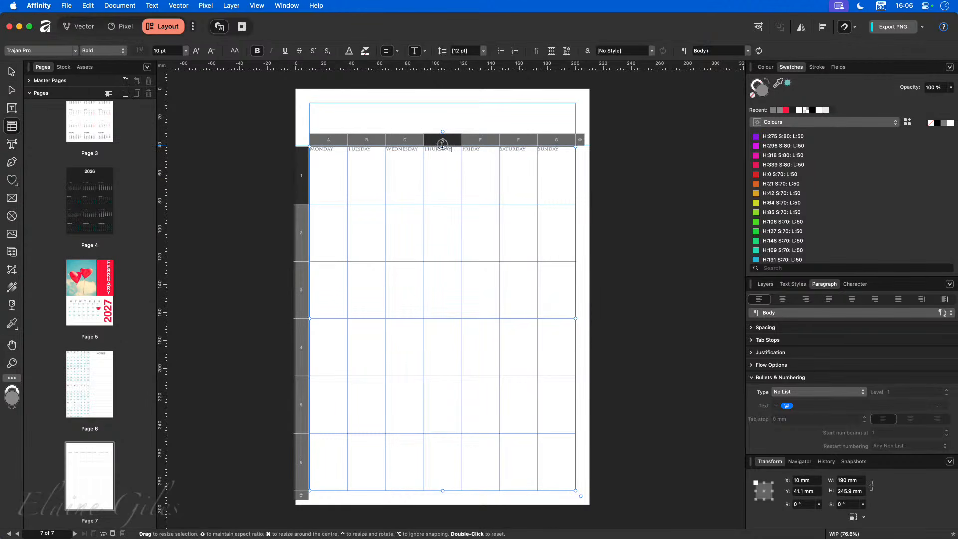
click(662, 194)
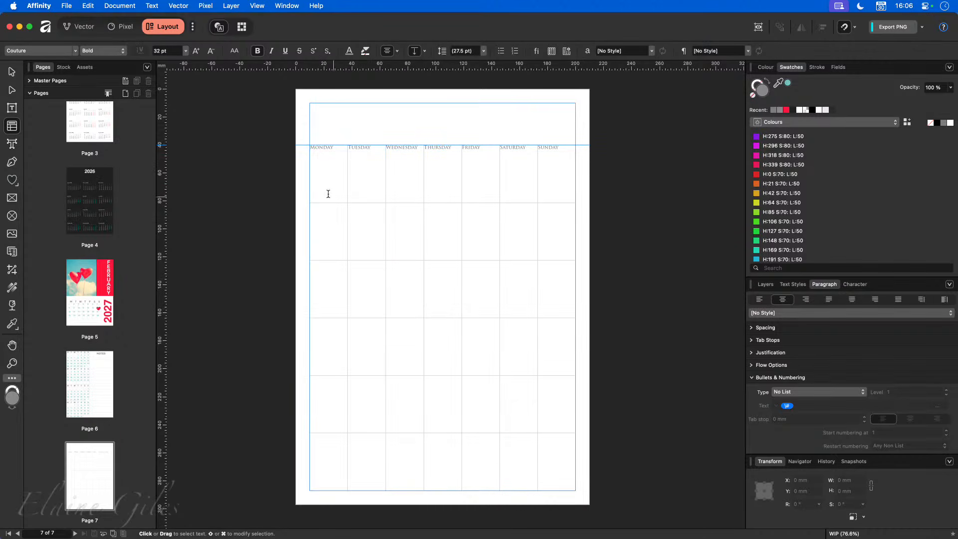
drag(325, 179, 562, 188)
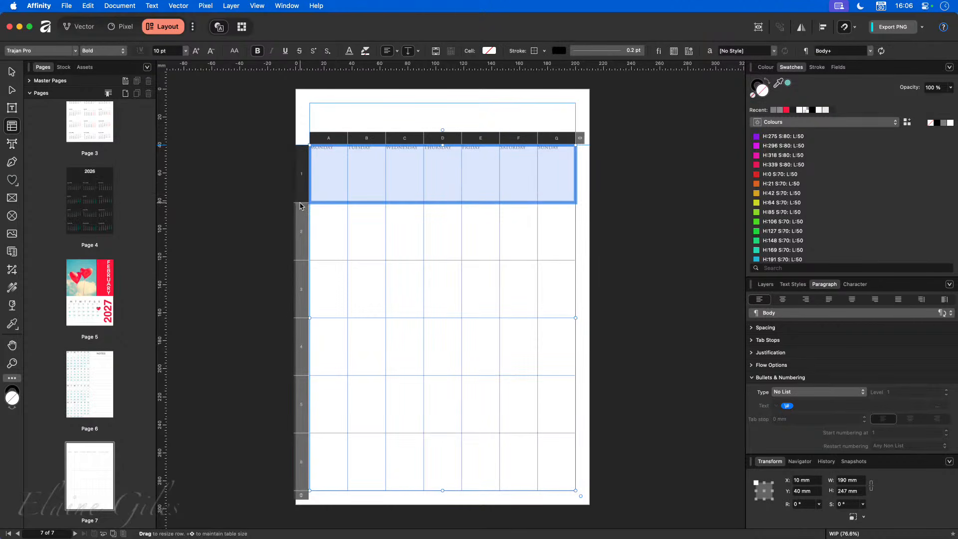
drag(300, 203, 300, 159)
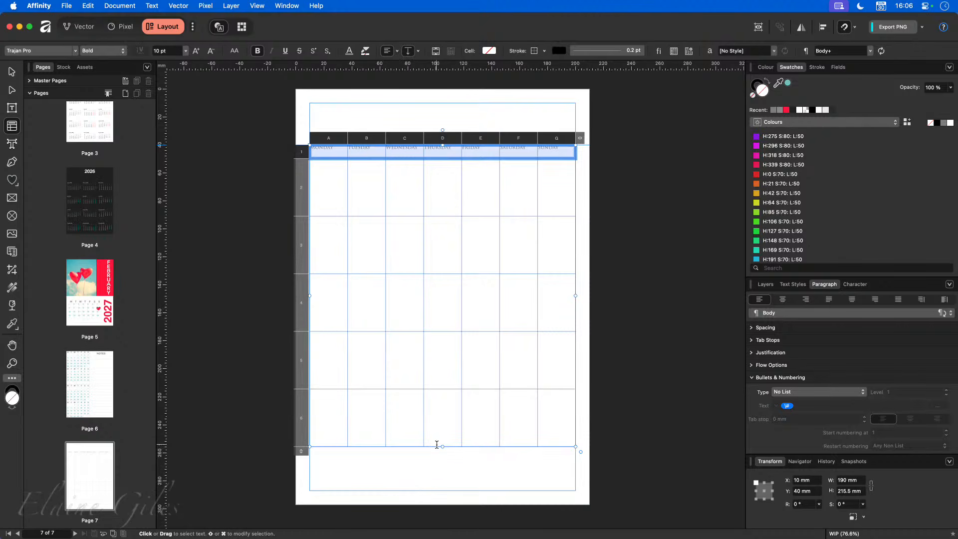
drag(442, 447, 438, 342)
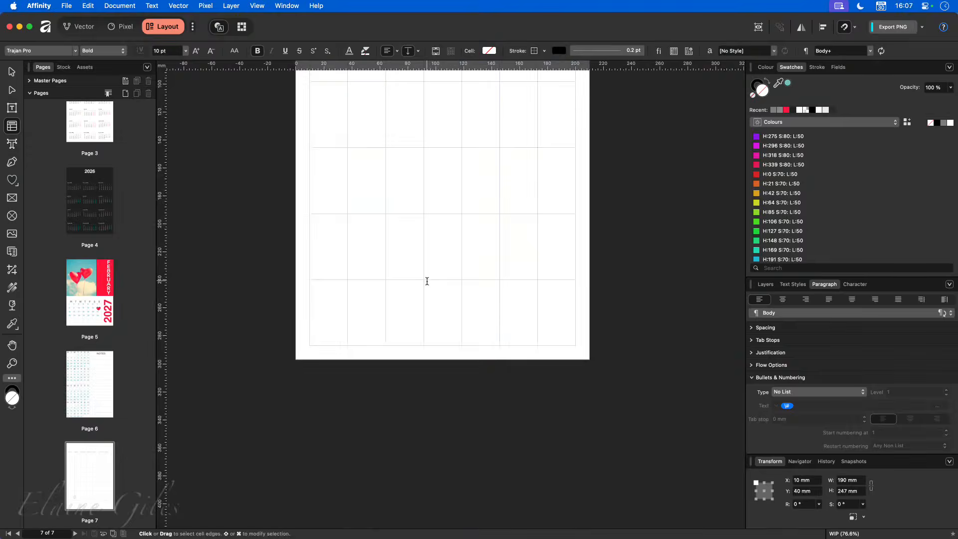
- Undo the row height changes and shrink the header row to exactly 10 mm
scroll(427, 278, up, 5)
scroll(386, 254, down, 3)
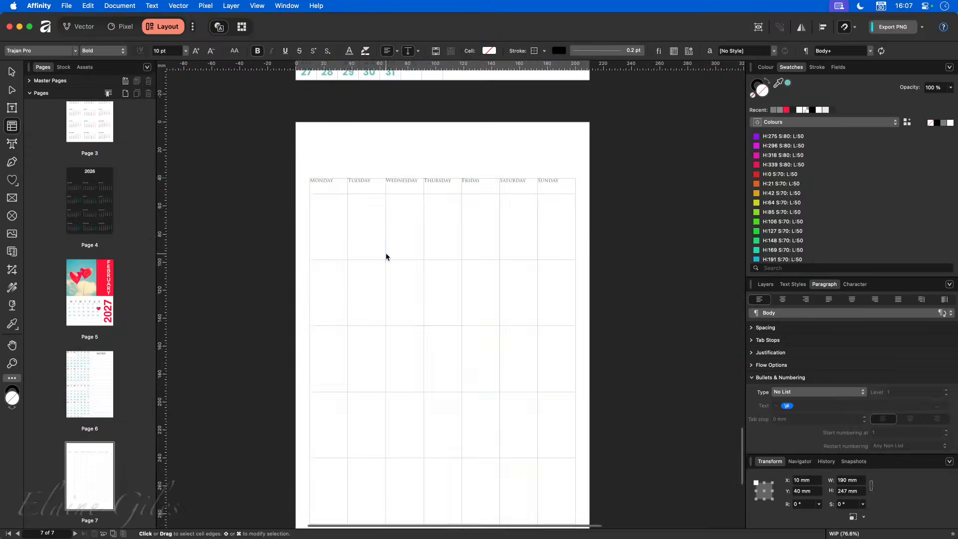
click(385, 256)
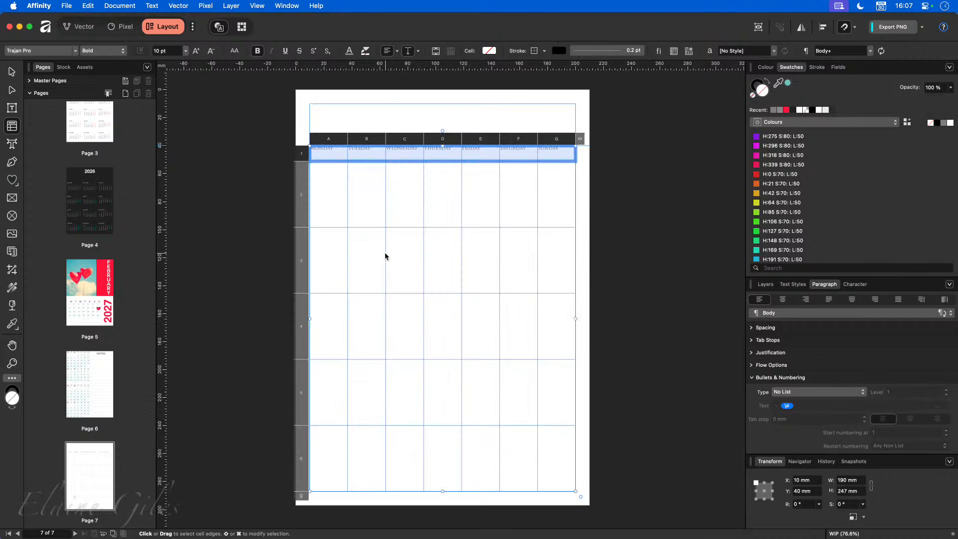
click(369, 192)
key(super+z)
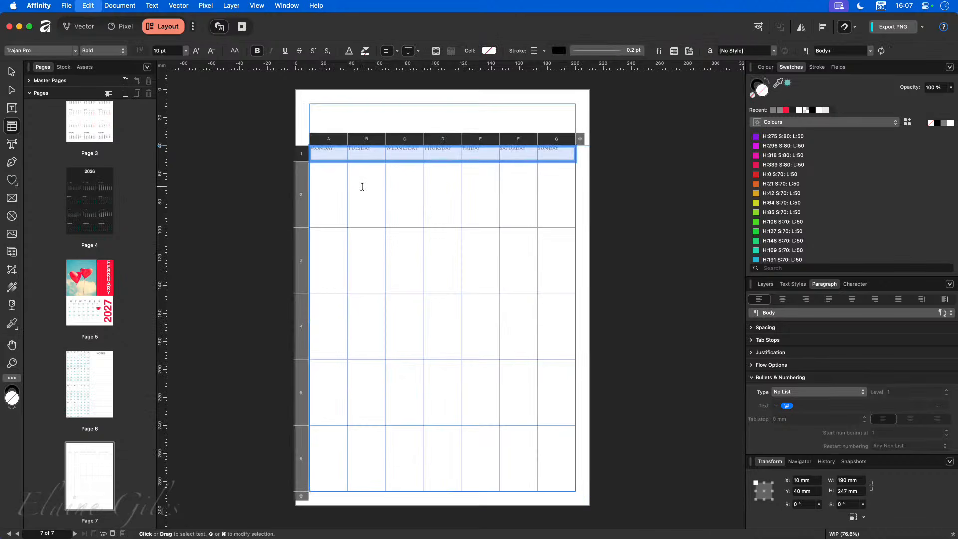
key(super+z)
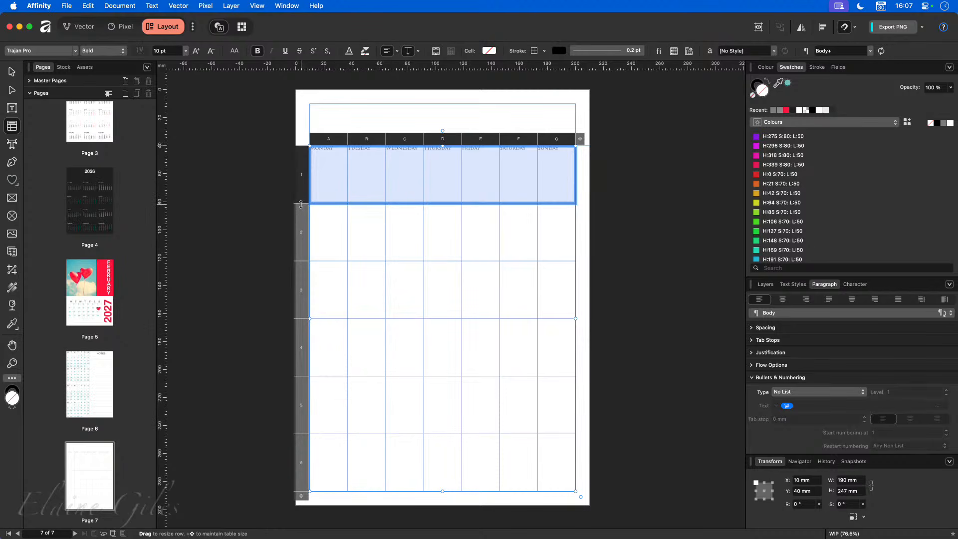
drag(302, 201, 307, 158)
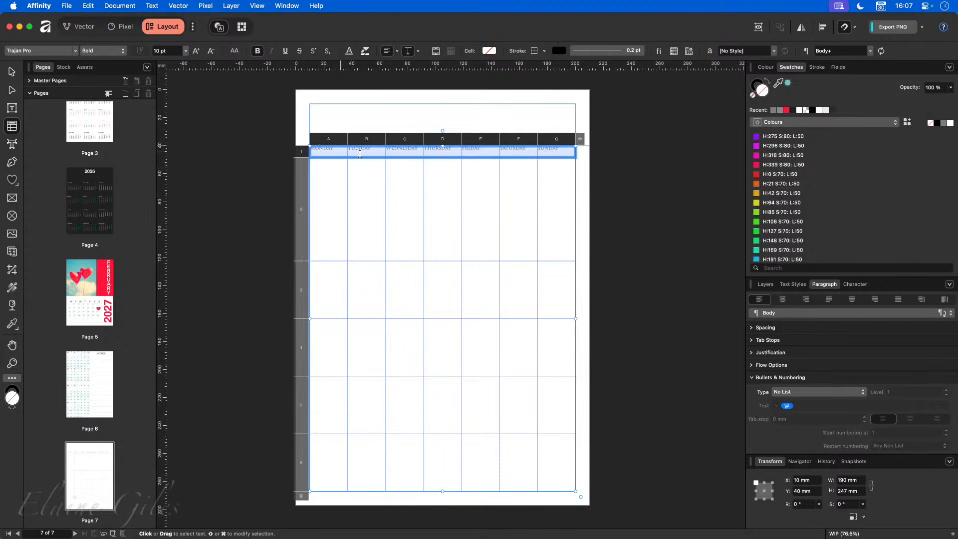
- Centre the weekday names horizontally and vertically in their header cells
click(386, 52)
click(408, 50)
click(413, 216)
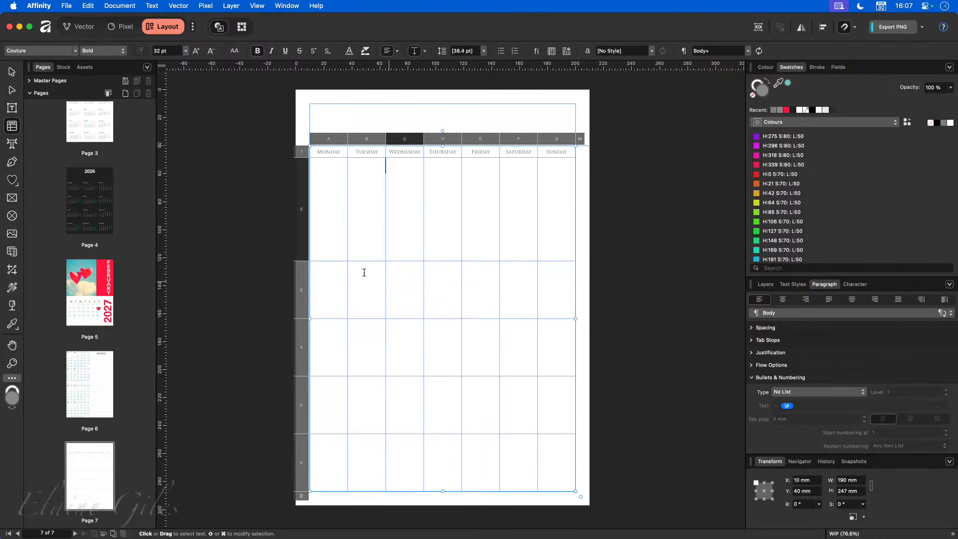
- Evenly distribute the heights of date rows 2–6, then deselect the table
click(302, 212)
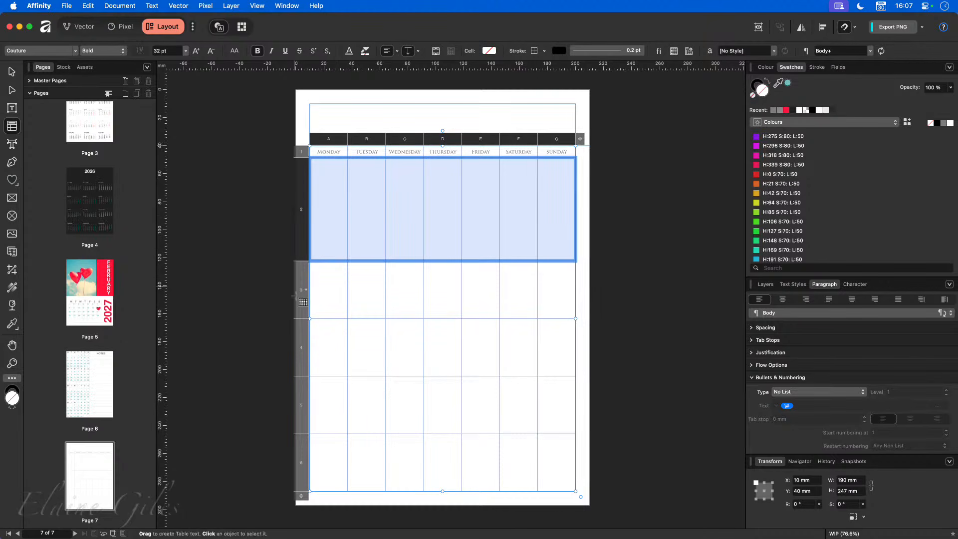
shift+click(302, 475)
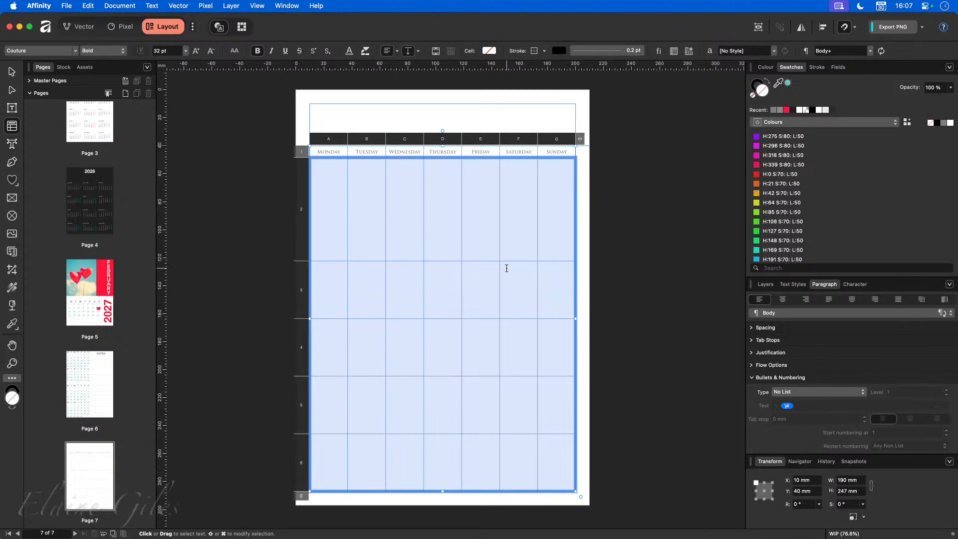
click(466, 305)
drag(329, 197, 549, 464)
right_click(301, 220)
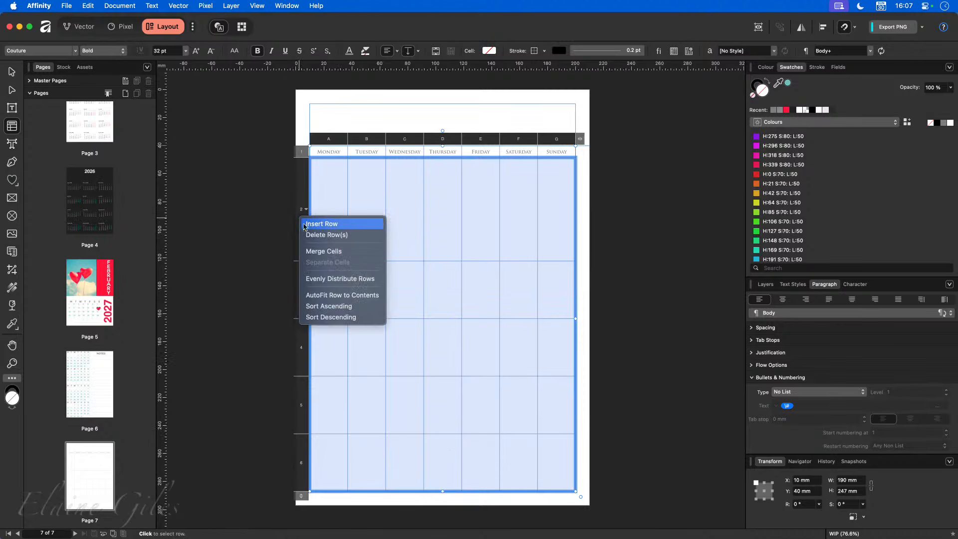
click(325, 279)
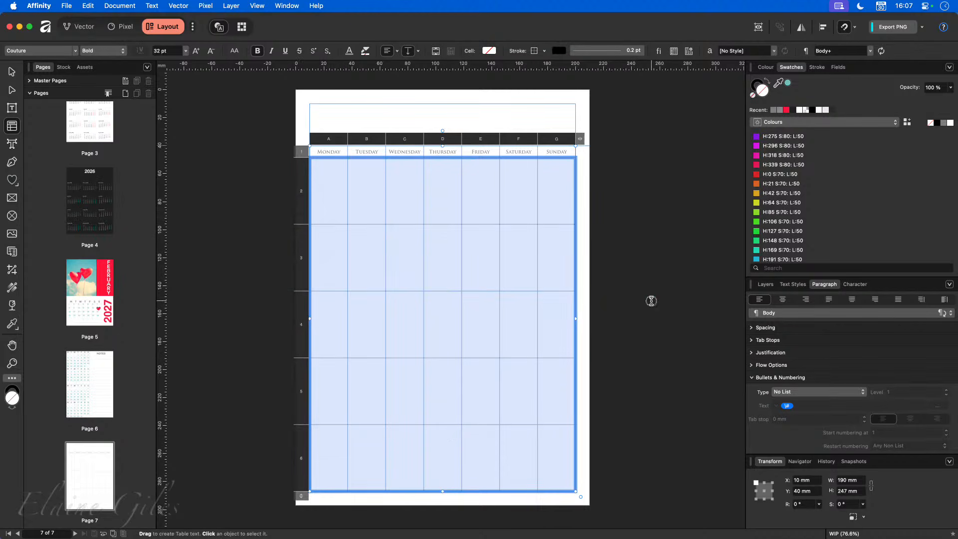
click(651, 300)
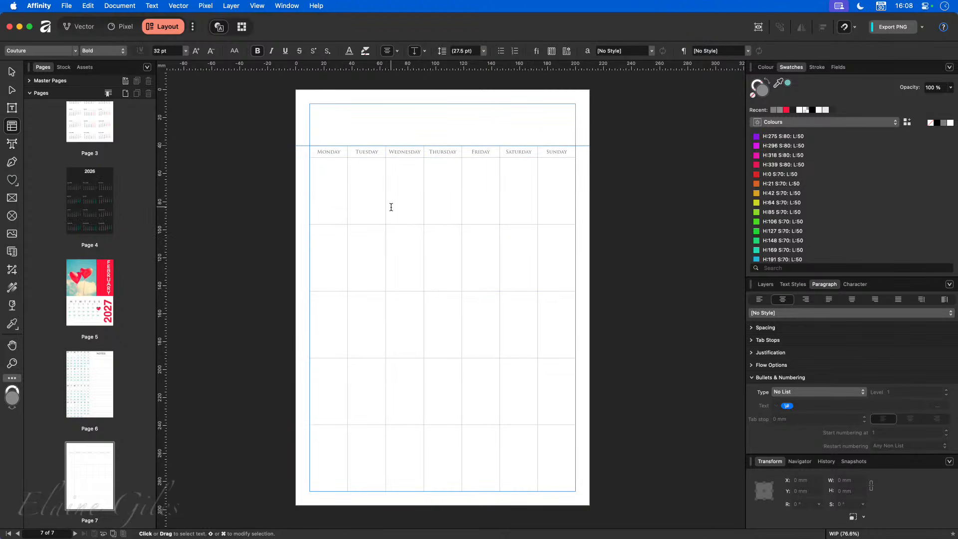
- Place the text caret in cell A2 of the calendar table
click(334, 193)
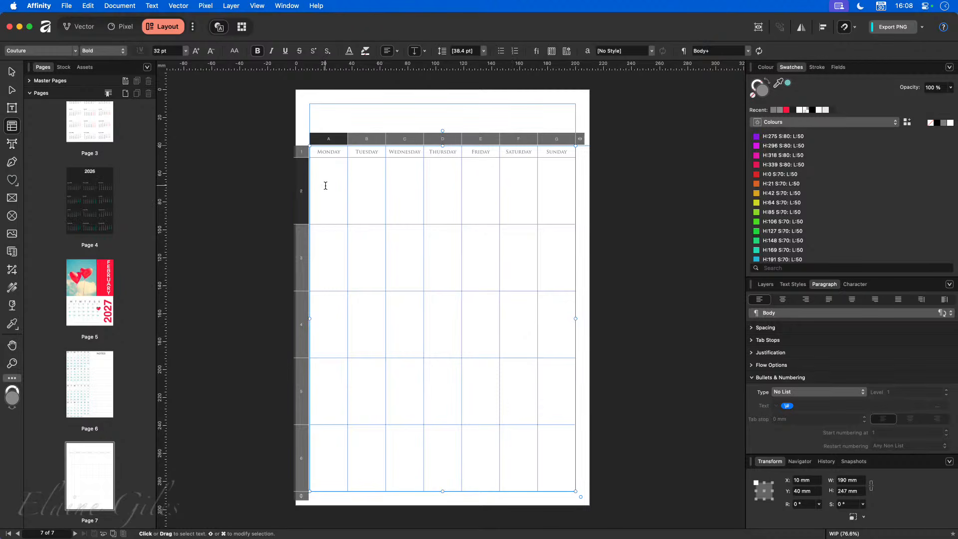
- Type dates 1 through 7 across the first week row
text(1)
key(Tab)
text(2)
key(Tab)
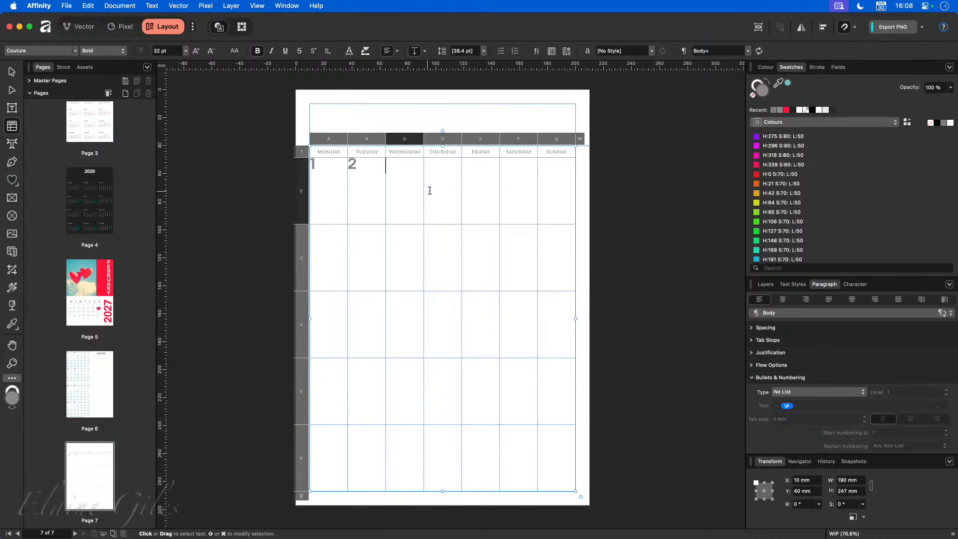
text(3)
key(Tab)
text(4)
key(Tab)
text(5)
key(Tab)
text(6)
key(Tab)
text(7)
- Fill the second week row with dates 8 through 14
key(Tab)
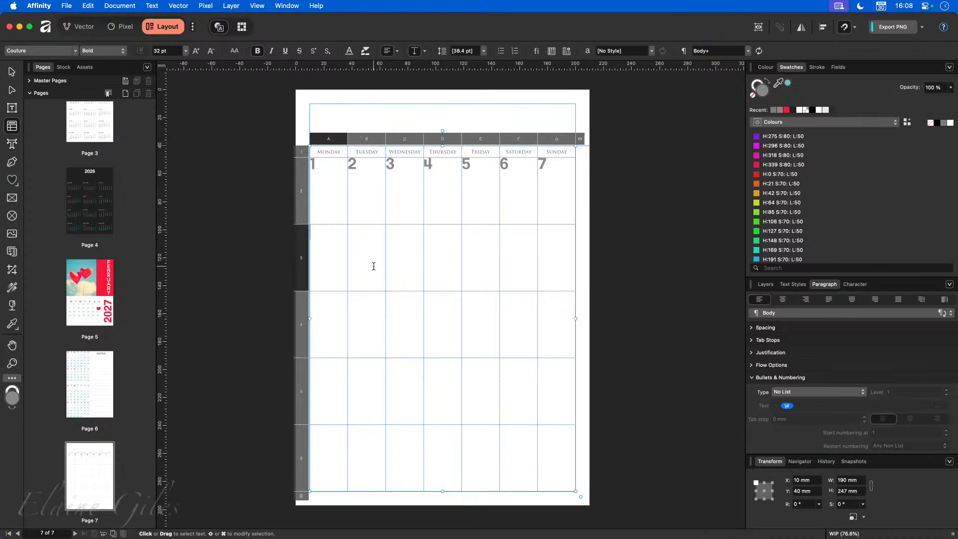
text(8)
key(Tab)
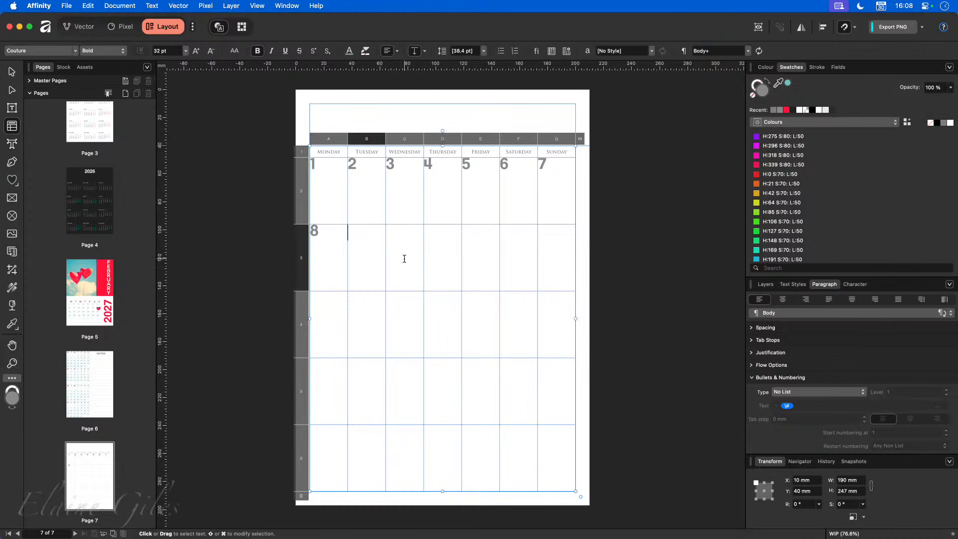
text(9)
key(Tab)
text(10)
key(Tab)
text(11)
key(Tab)
text(12)
key(Tab)
text(13)
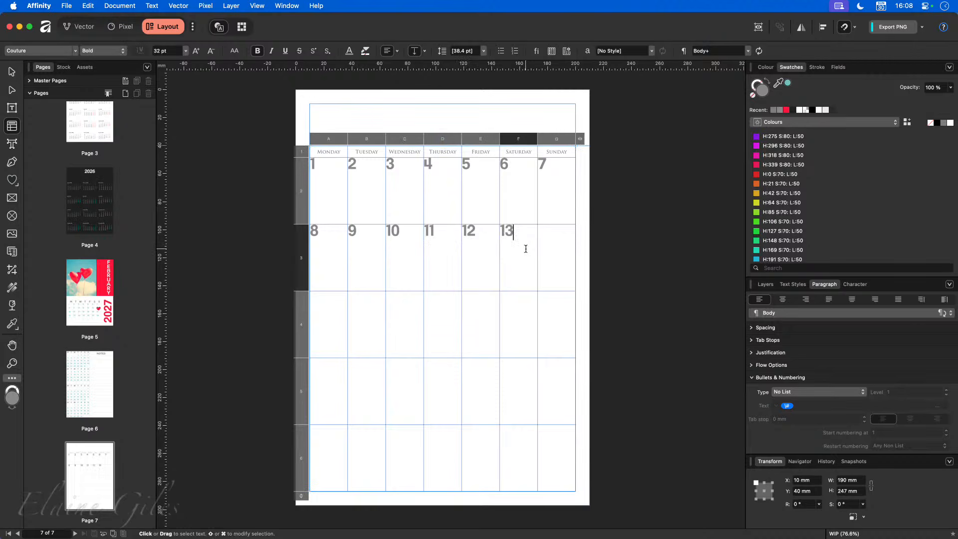
key(Tab)
text(14)
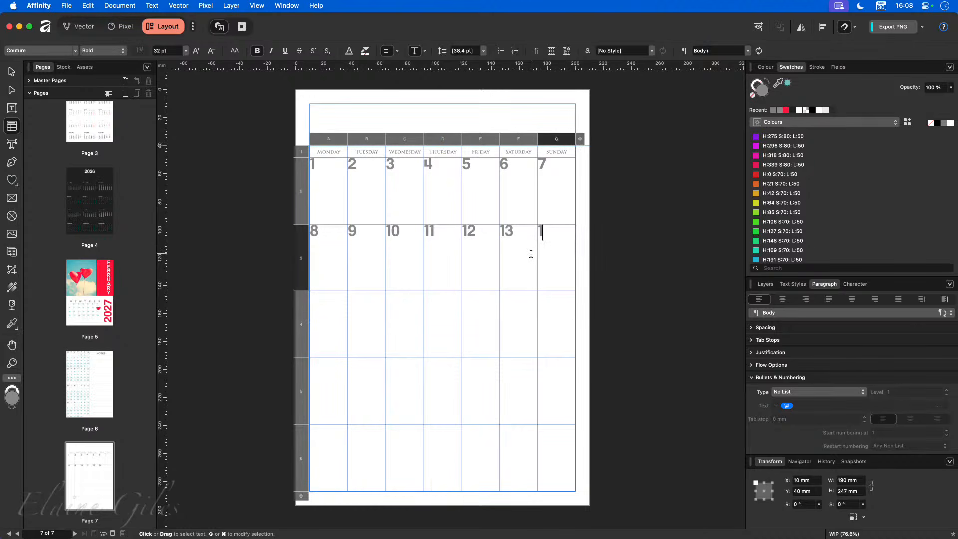
- Fill the third week row with dates 15 through 21, removing a stray character
click(324, 316)
text(15)
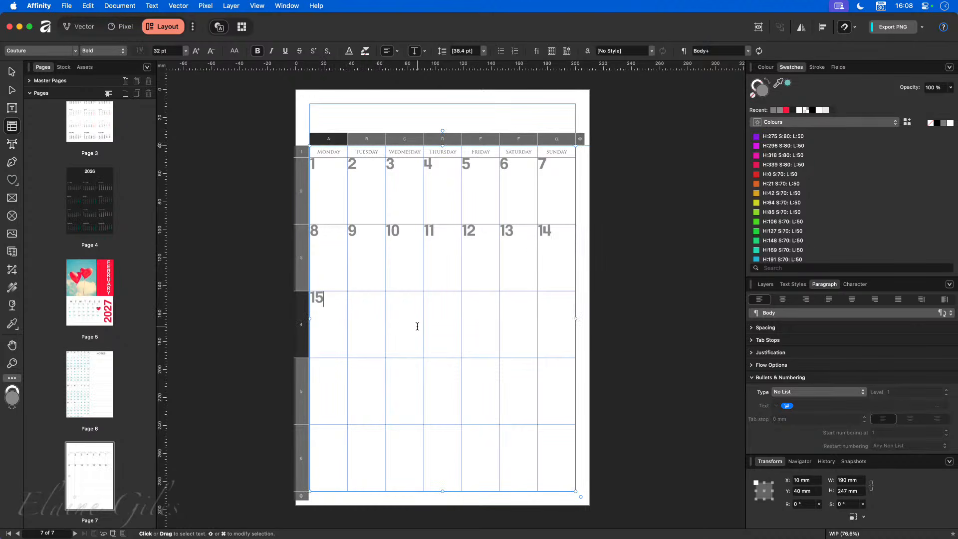
key(Tab)
text(§)
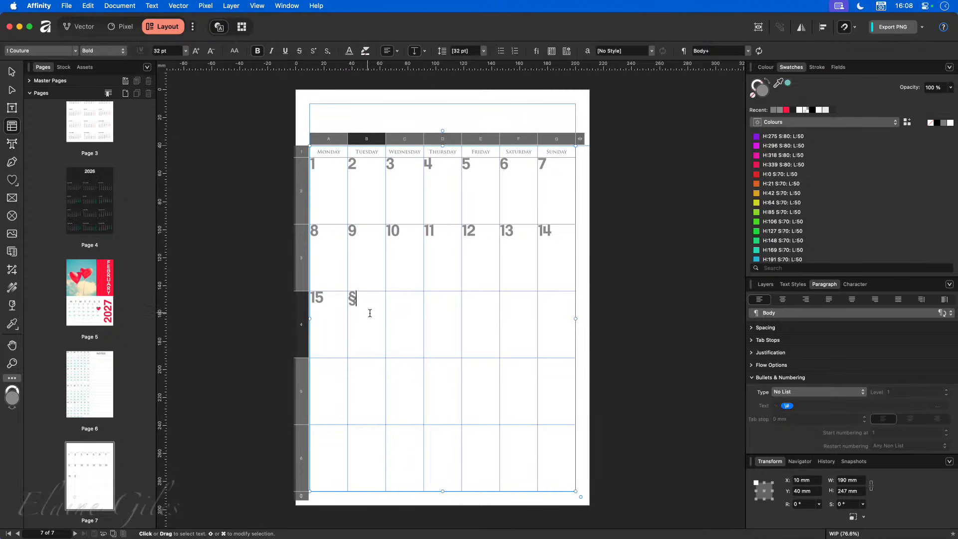
key(BackSpace)
text(16)
click(393, 303)
text(17)
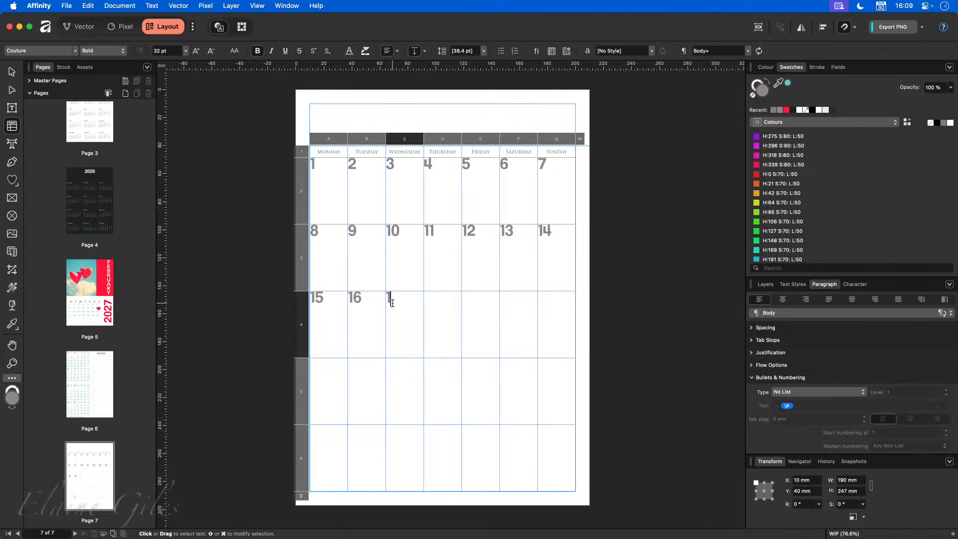
click(440, 311)
text(18)
click(471, 318)
text(19)
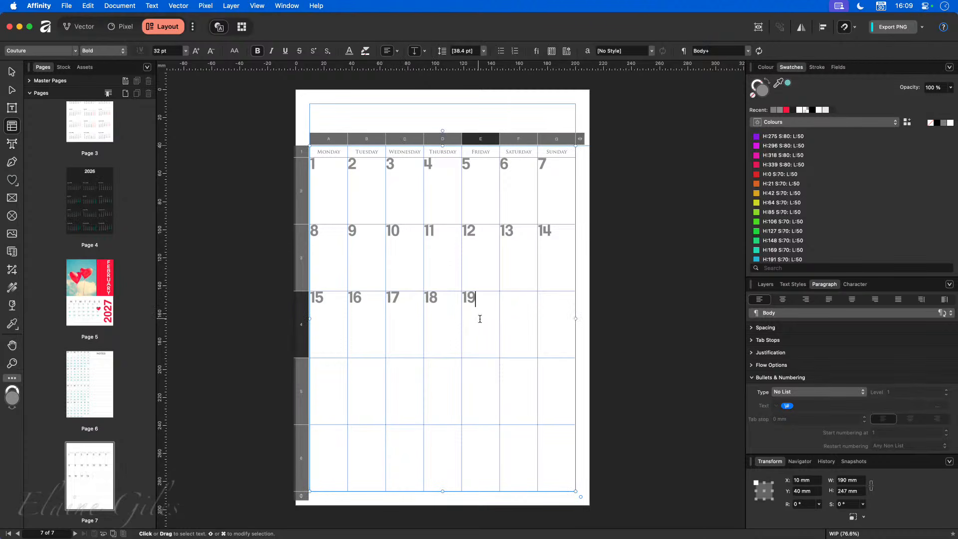
click(514, 317)
text(20)
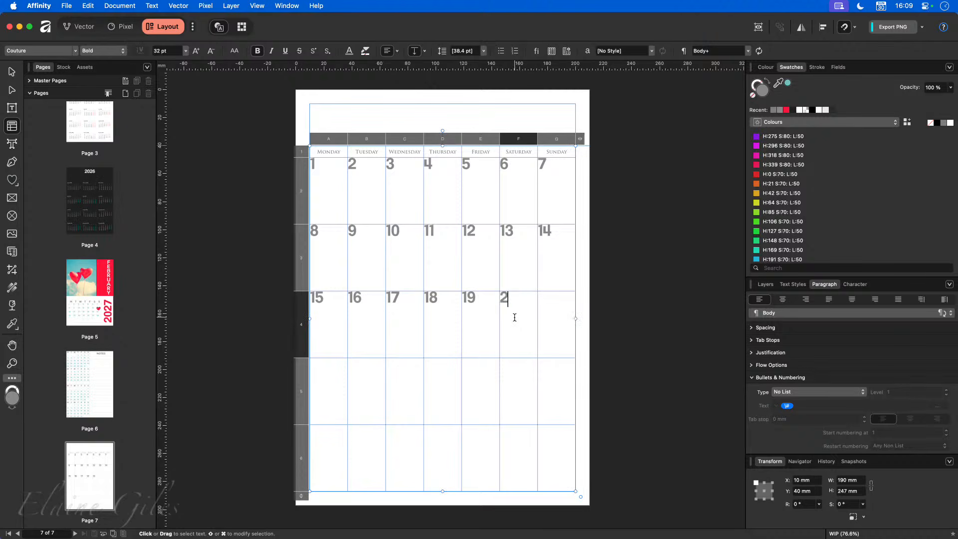
click(560, 316)
text(21)
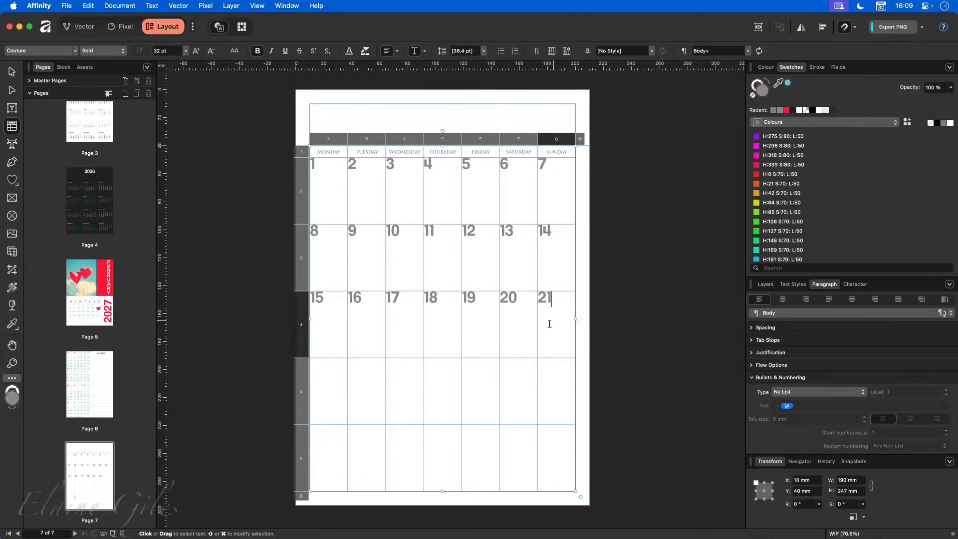
- Fill the fourth week row with dates 22 through 28 and put 30 in the last row's first cell
click(329, 395)
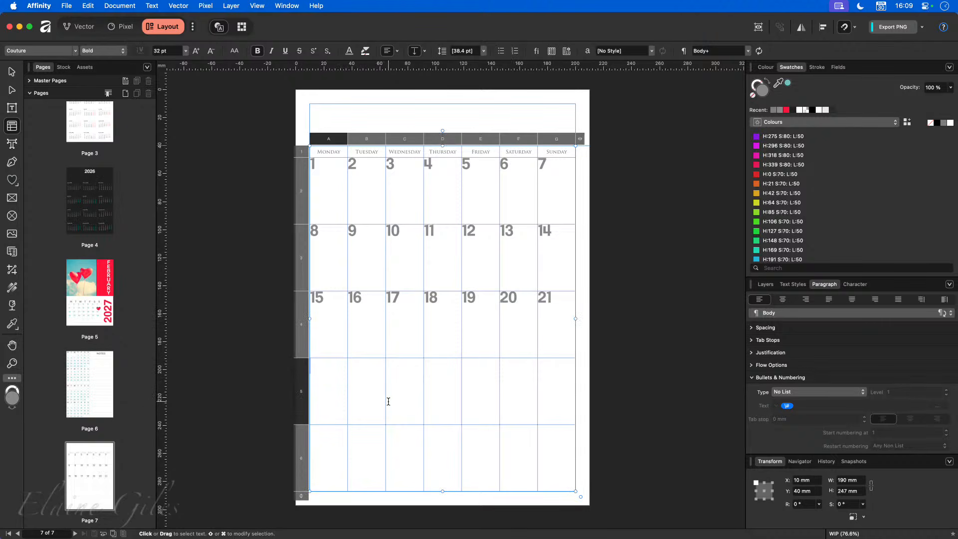
text(22)
click(368, 392)
text(23)
click(397, 385)
text(24)
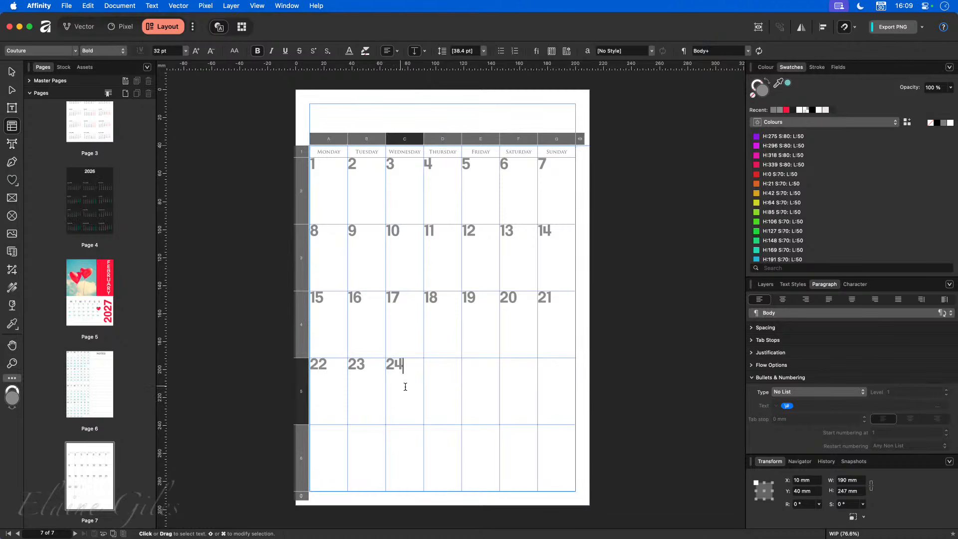
click(451, 384)
text(25)
click(479, 385)
text(26)
click(519, 390)
text(27)
click(551, 392)
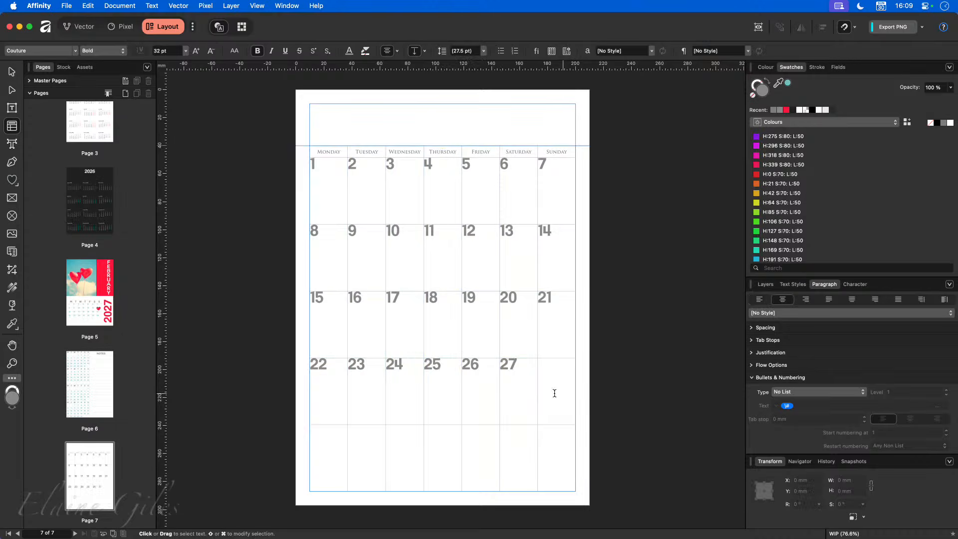
text(28)
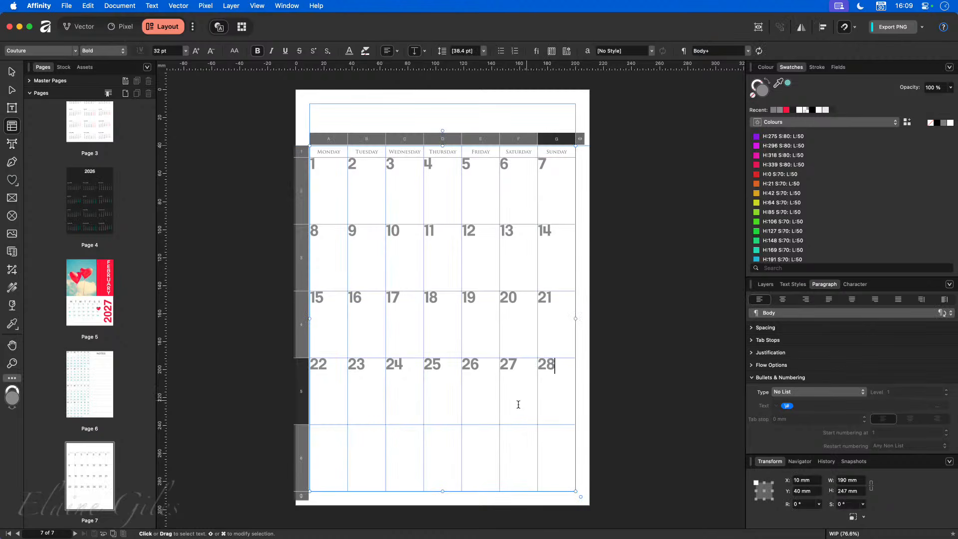
click(316, 485)
text(30)
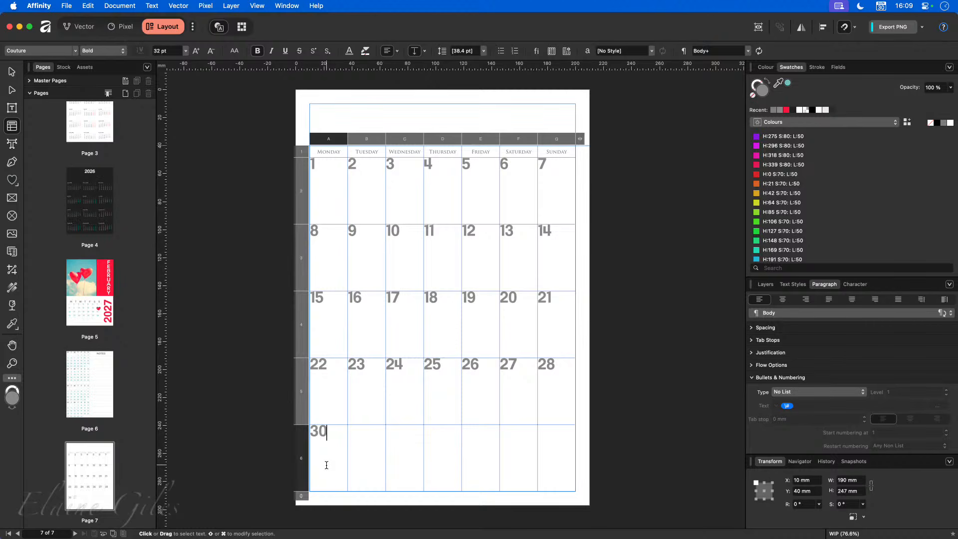
- Select all the date cells in rows 2 to 6 of the calendar table
click(338, 191)
mouse_move(331, 194)
mouse_down()
mouse_move(533, 469)
mouse_move(567, 474)
mouse_up()
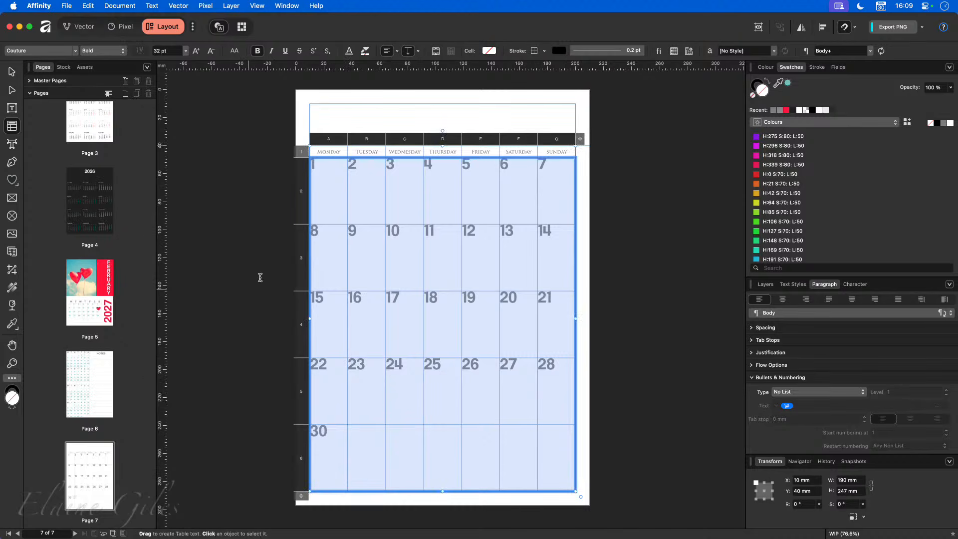
click(185, 51)
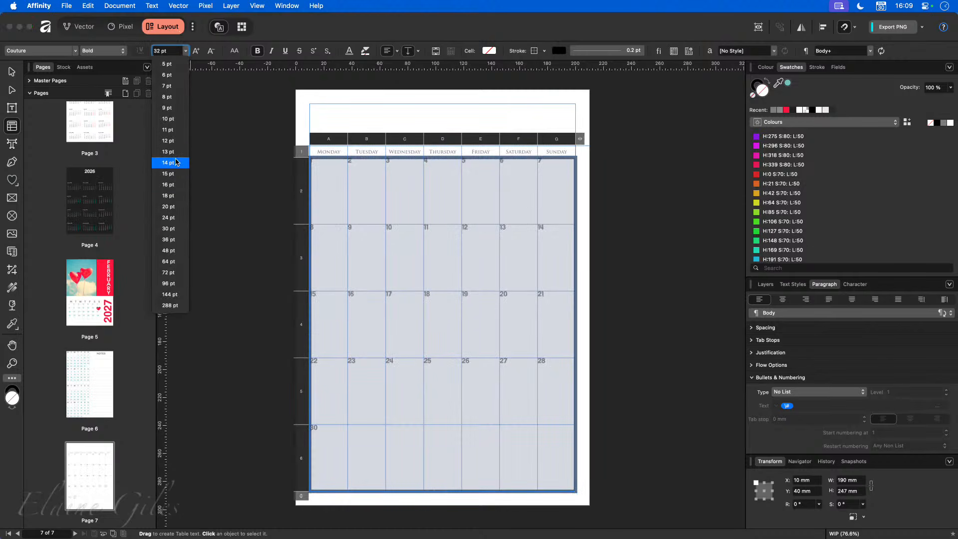
click(275, 30)
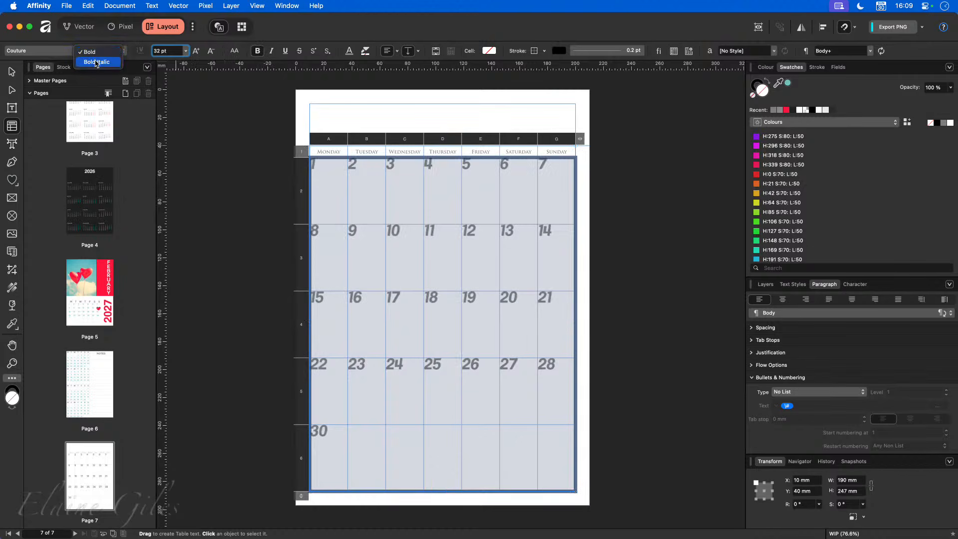
- Set the day numbers to Poppins, bold off, at 15 pt
click(76, 50)
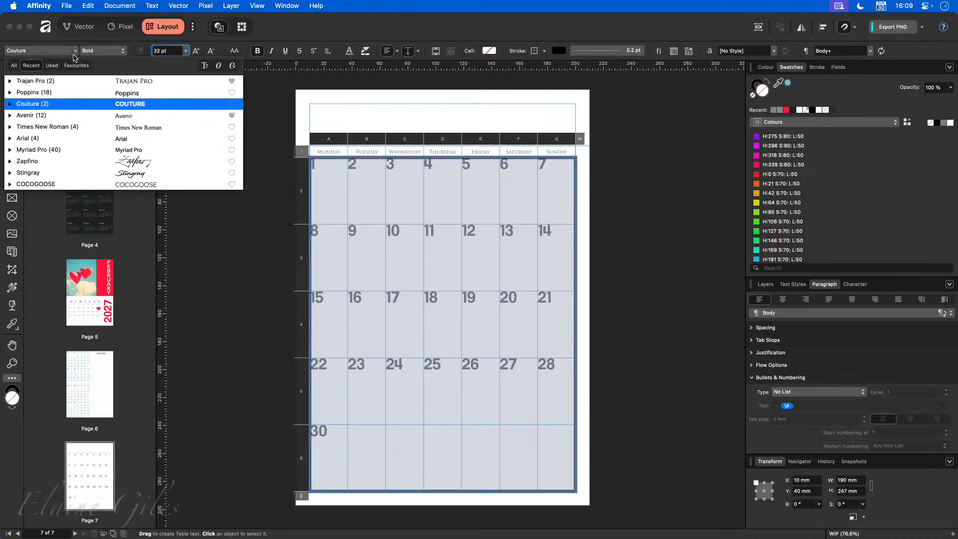
click(63, 93)
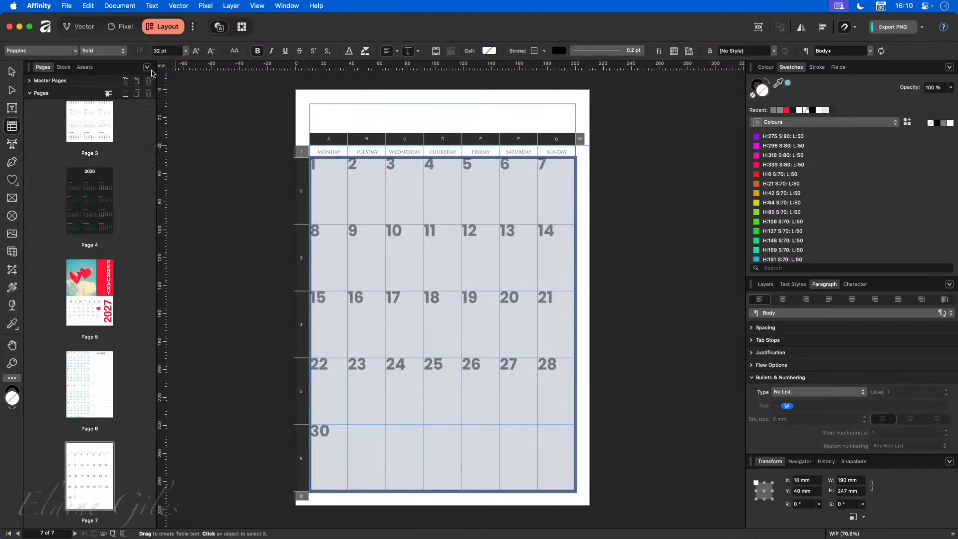
click(186, 51)
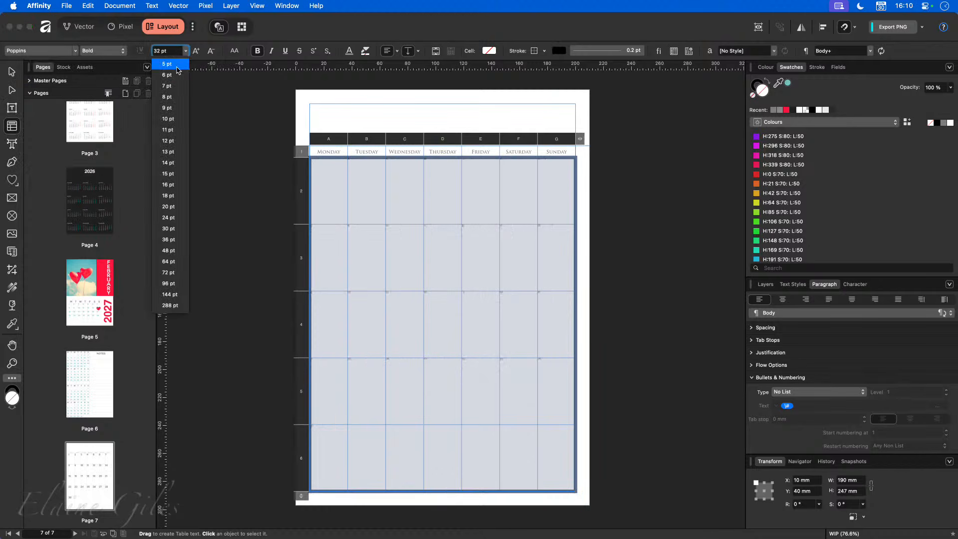
click(175, 163)
click(257, 50)
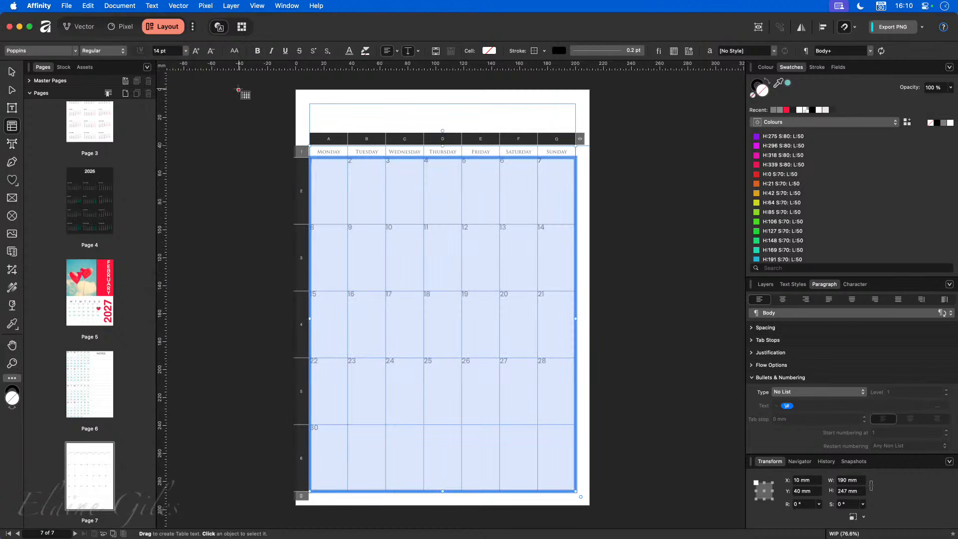
click(197, 51)
- Deselect the cells, then reselect all the date cells in the table
click(240, 155)
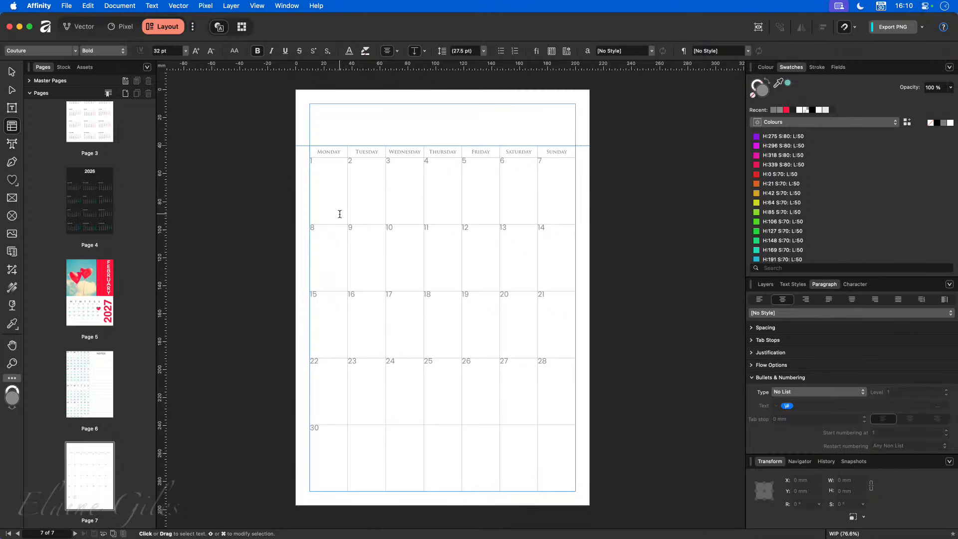
click(334, 188)
drag(332, 182, 547, 458)
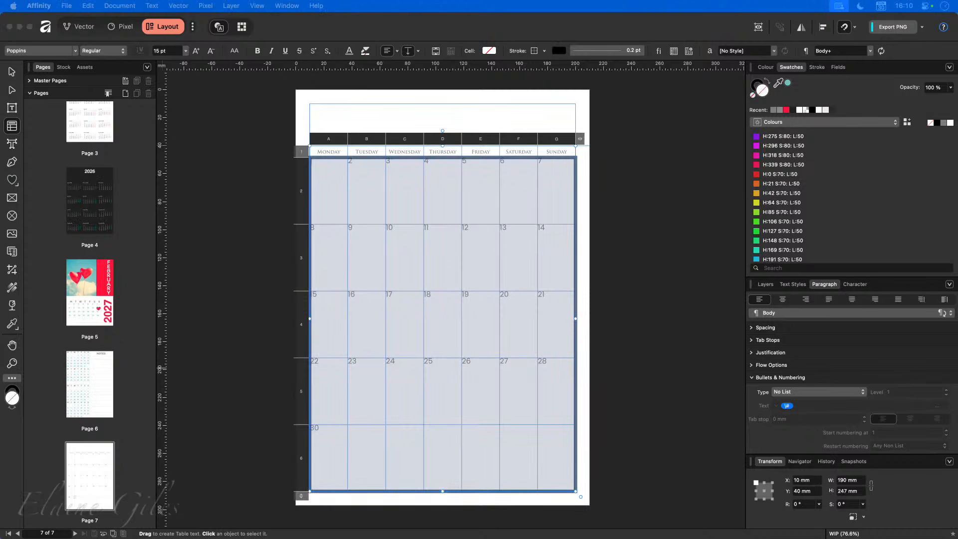
- In the Table panel's Cell settings, link the insets and raise them to 3 mm on all sides
drag(138, 245, 158, 136)
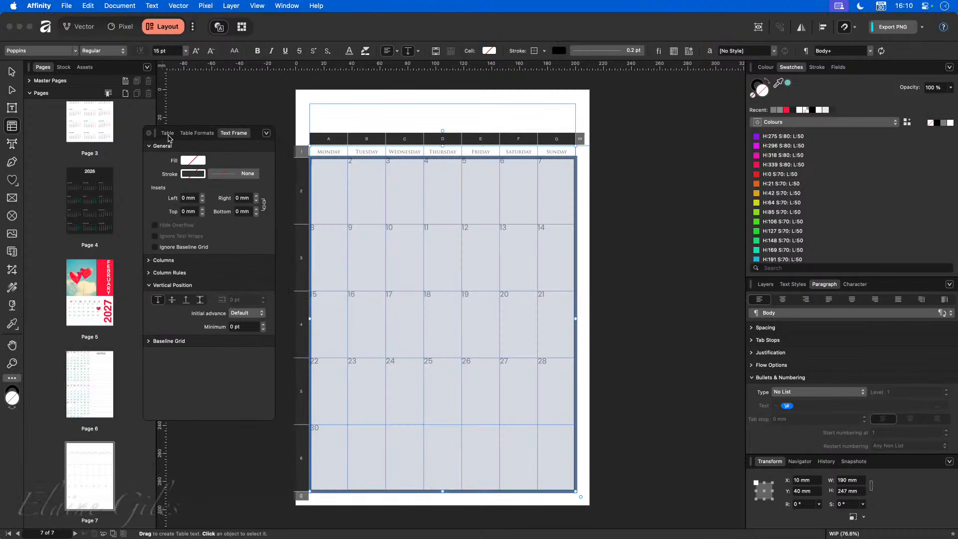
click(168, 134)
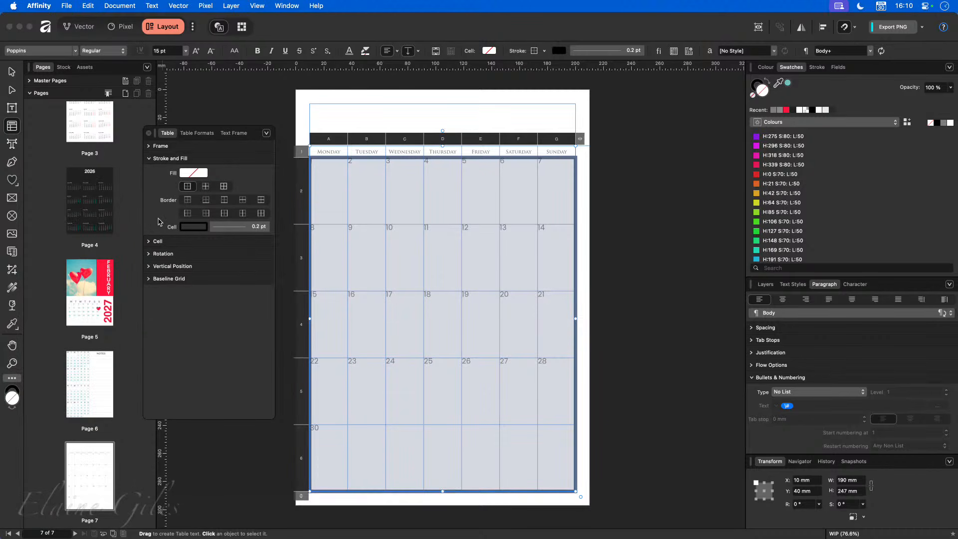
click(150, 159)
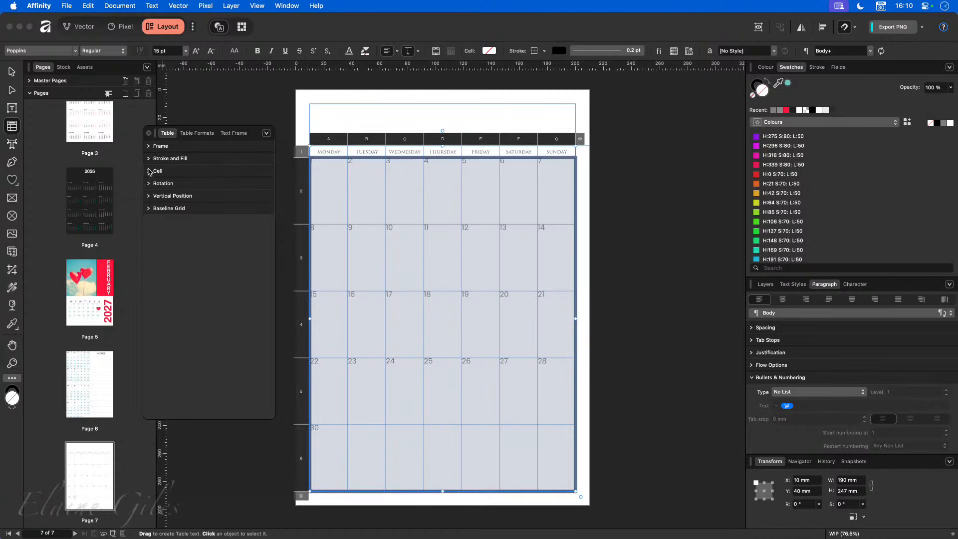
click(150, 172)
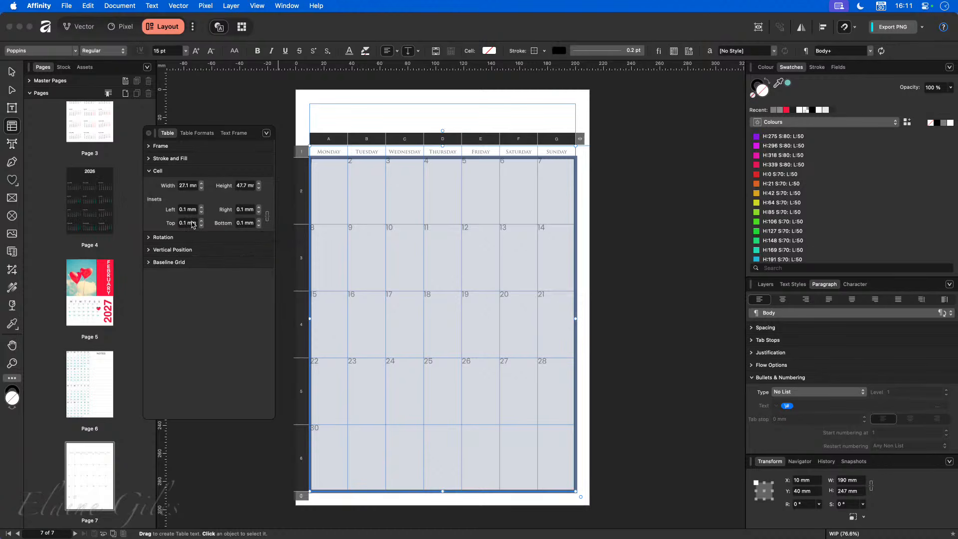
click(202, 208)
click(267, 216)
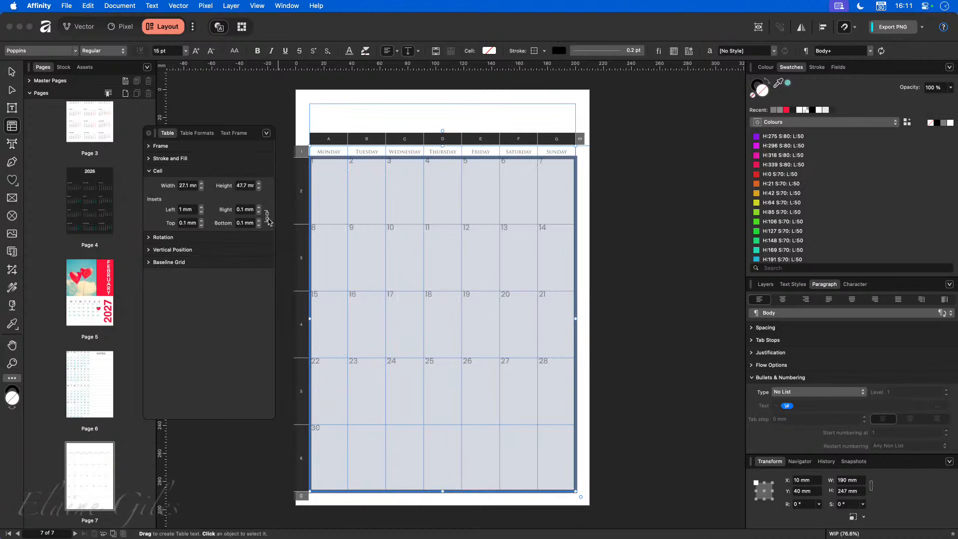
click(202, 208)
click(202, 208)
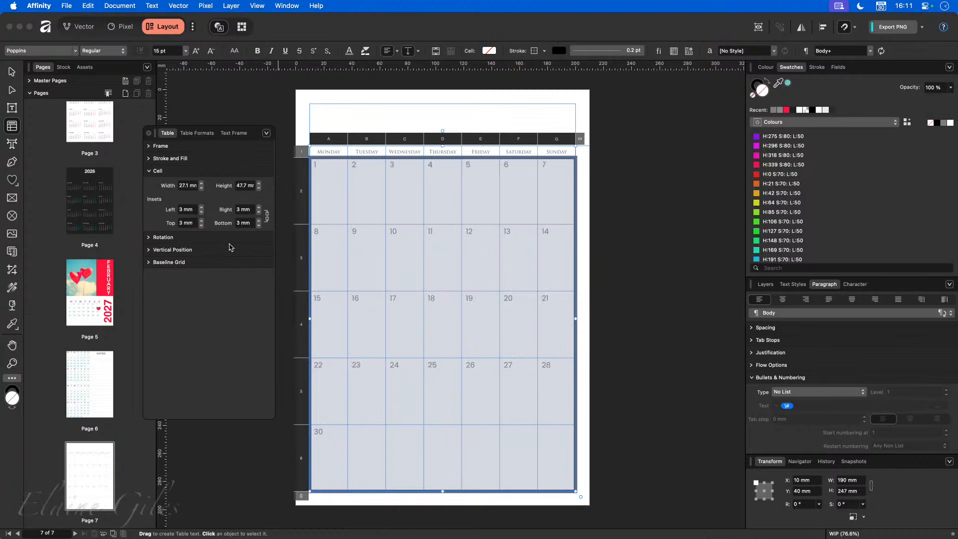
- Replace 30 in the bottom-left cell with 29 and type 30 in the next cell
click(556, 395)
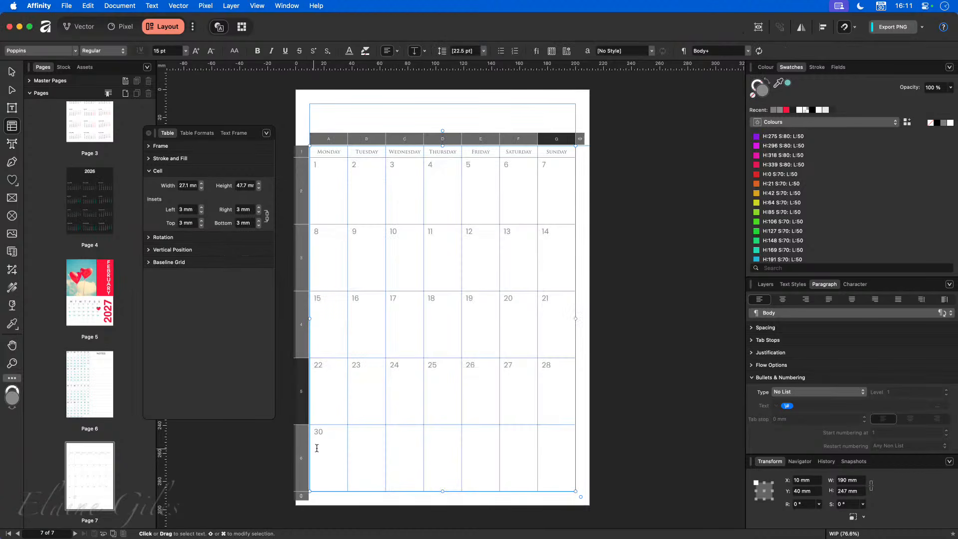
click(322, 445)
key(super+a)
key(BackSpace)
text(29)
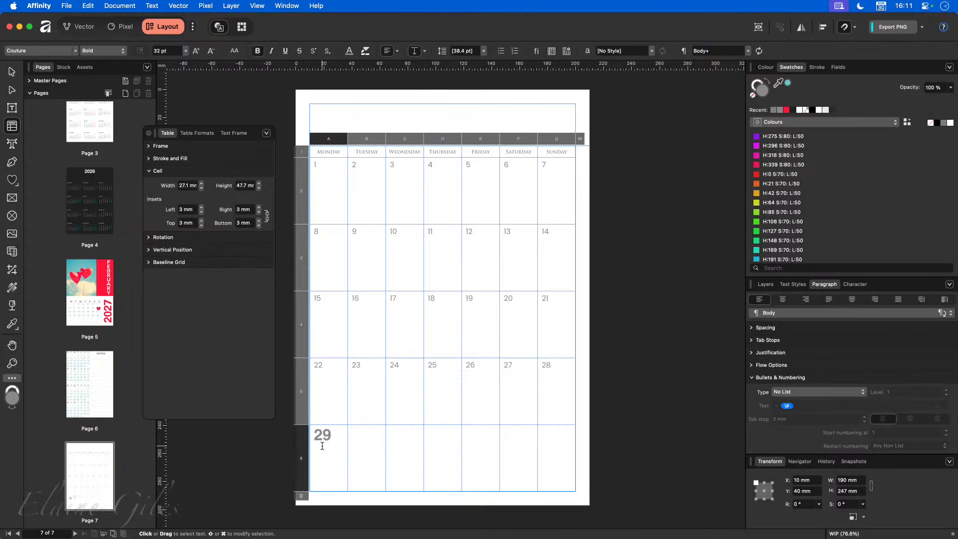
key(Tab)
text(30)
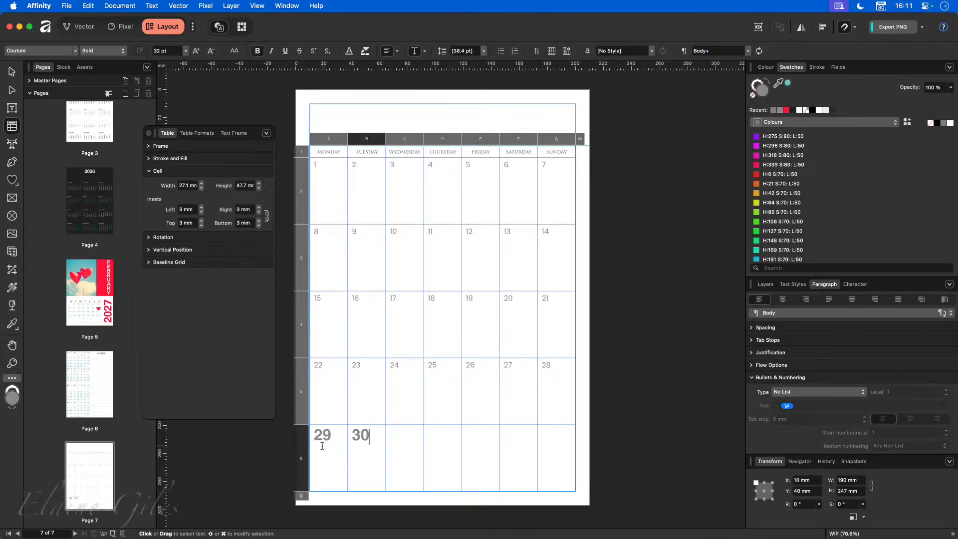
- Compare with cell 22's formatting, set 29 and 30 to 15 pt, then reselect all date cells
drag(365, 453, 323, 451)
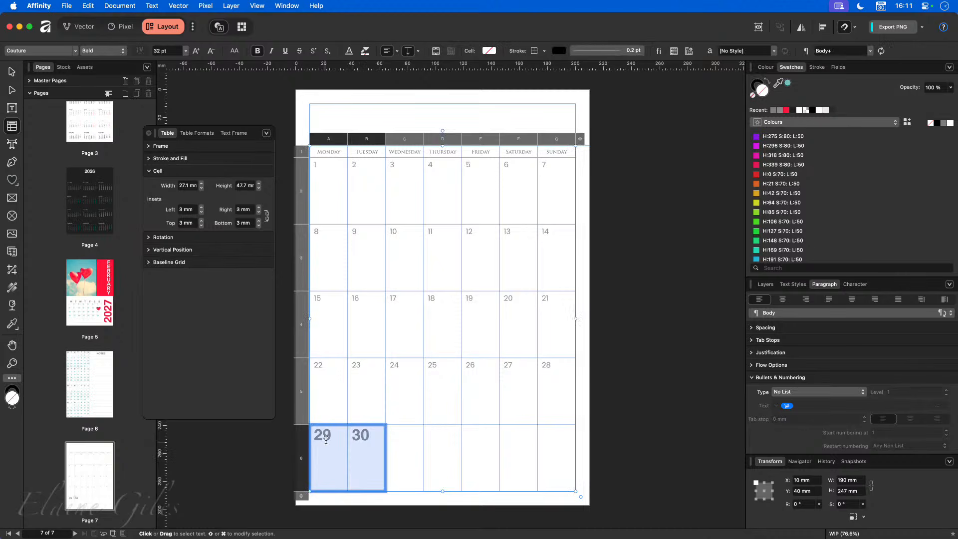
click(333, 394)
drag(342, 397, 362, 396)
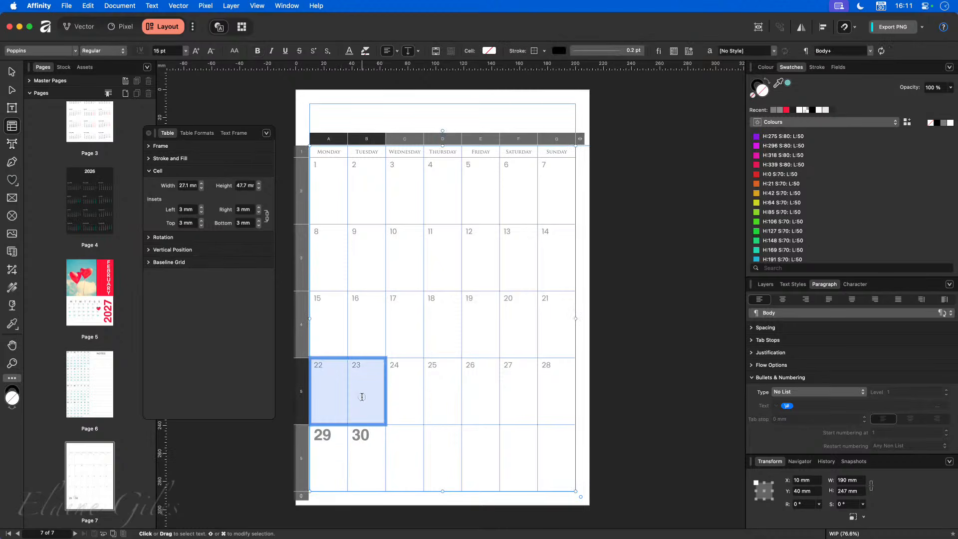
drag(365, 451, 329, 455)
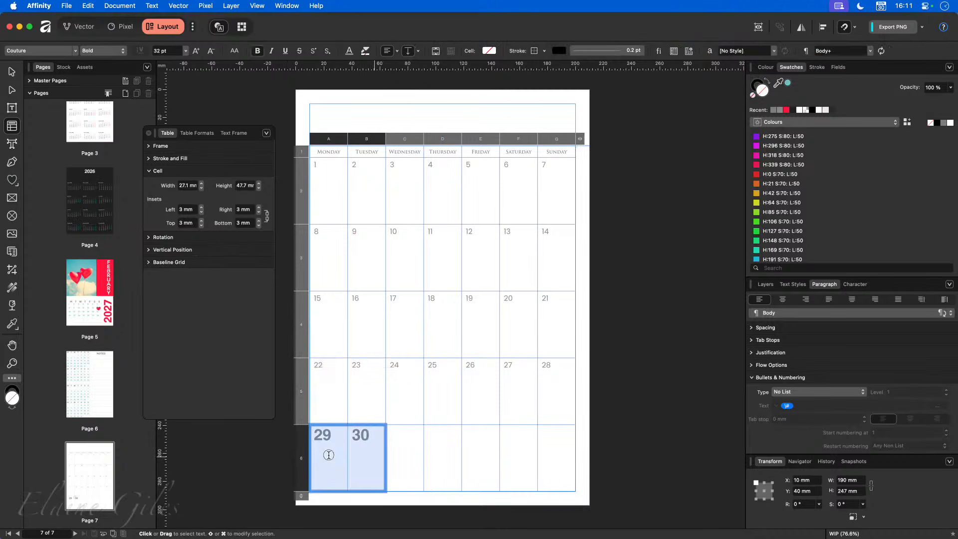
click(340, 382)
drag(356, 463, 332, 455)
click(172, 51)
text(15)
key(Return)
click(467, 192)
drag(344, 200, 555, 442)
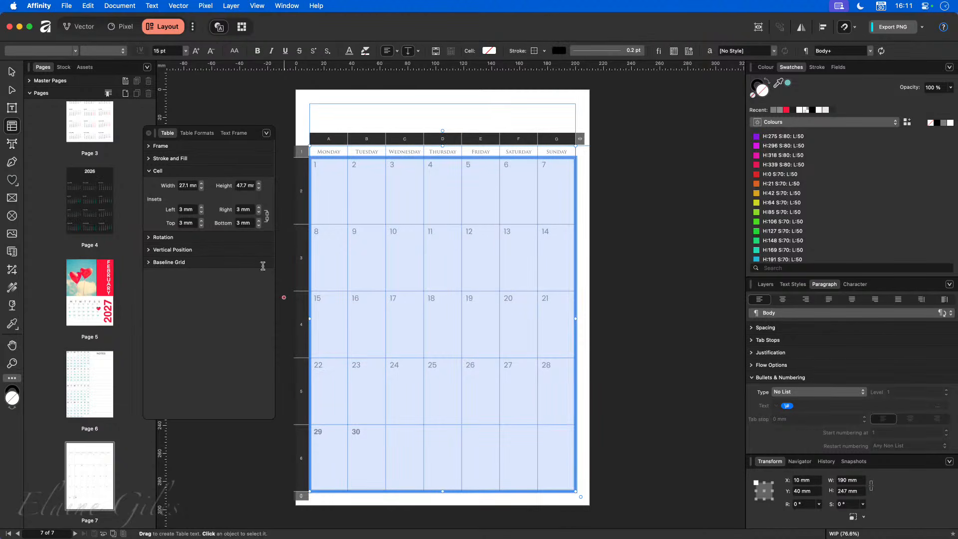
- Set all day numbers to Poppins Medium at 14 pt
click(76, 51)
click(70, 80)
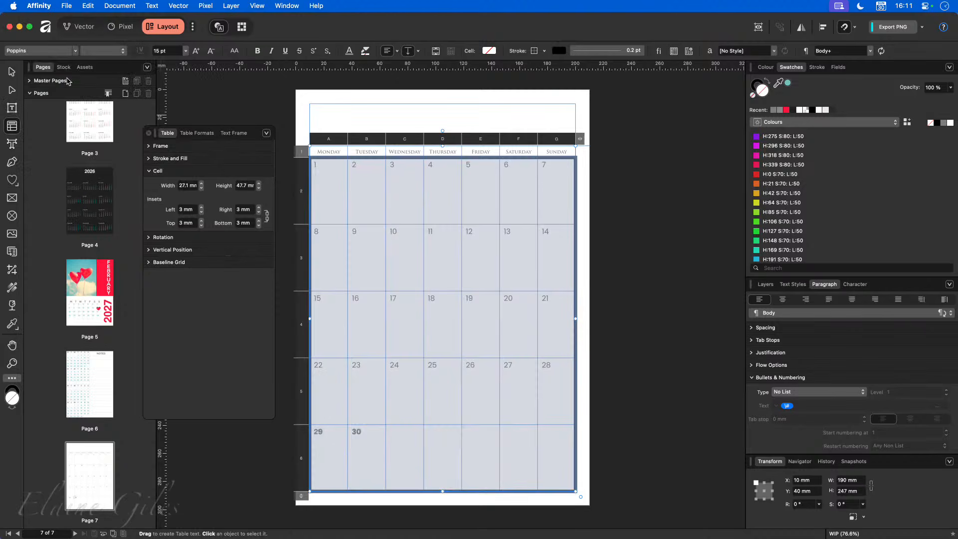
click(121, 51)
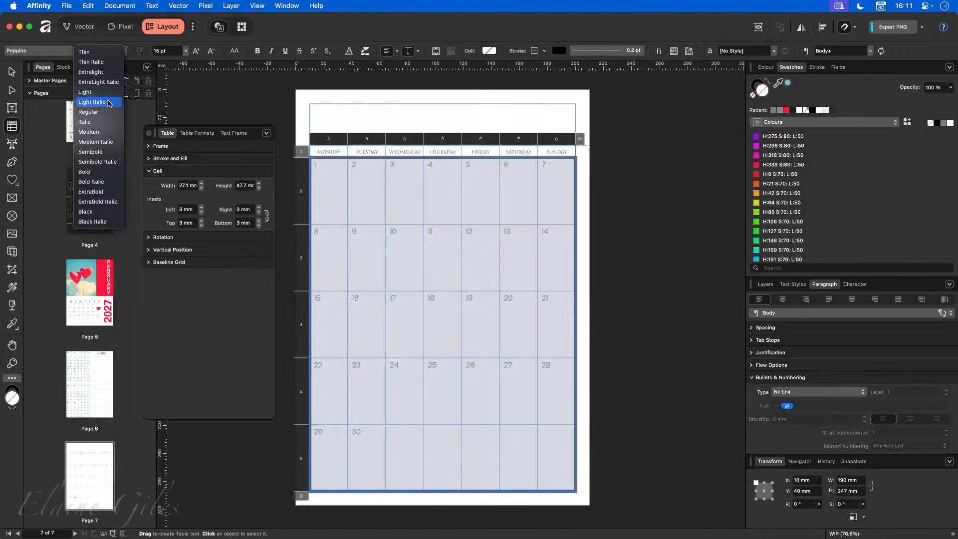
click(106, 131)
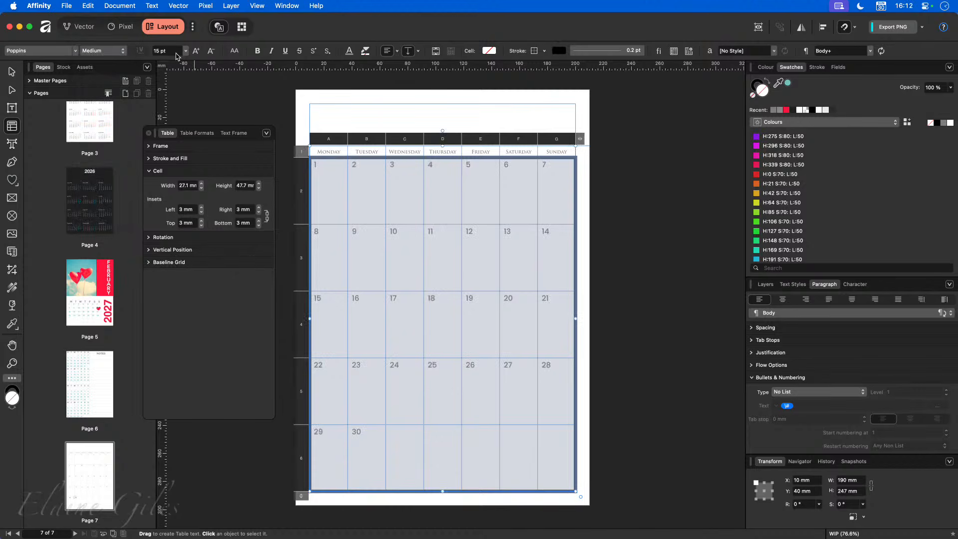
click(208, 52)
- Try 9 mm cell insets, then return them to 3 mm and deselect the cells
click(200, 207)
click(200, 207)
click(201, 207)
click(200, 207)
click(201, 208)
click(201, 207)
click(201, 225)
click(201, 225)
click(201, 225)
click(201, 225)
click(201, 225)
click(202, 225)
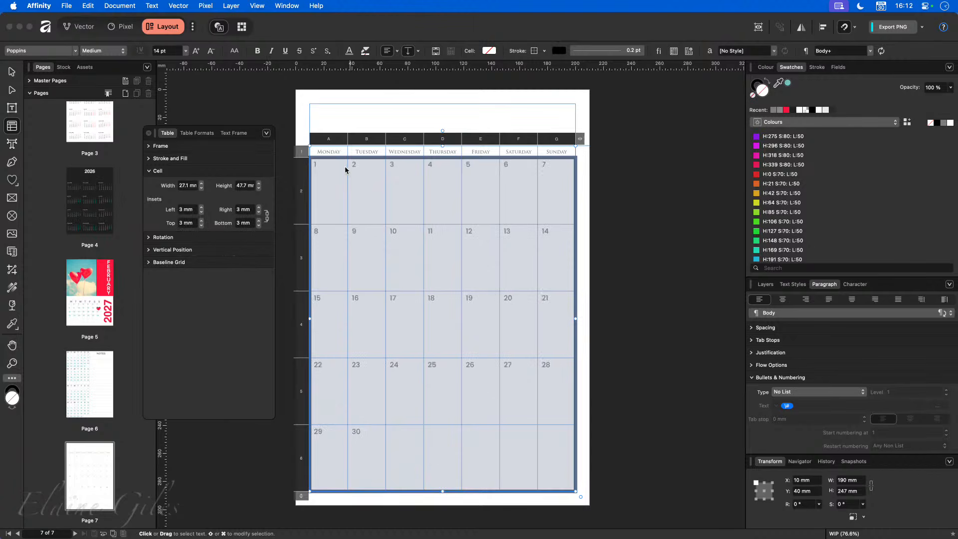
click(669, 316)
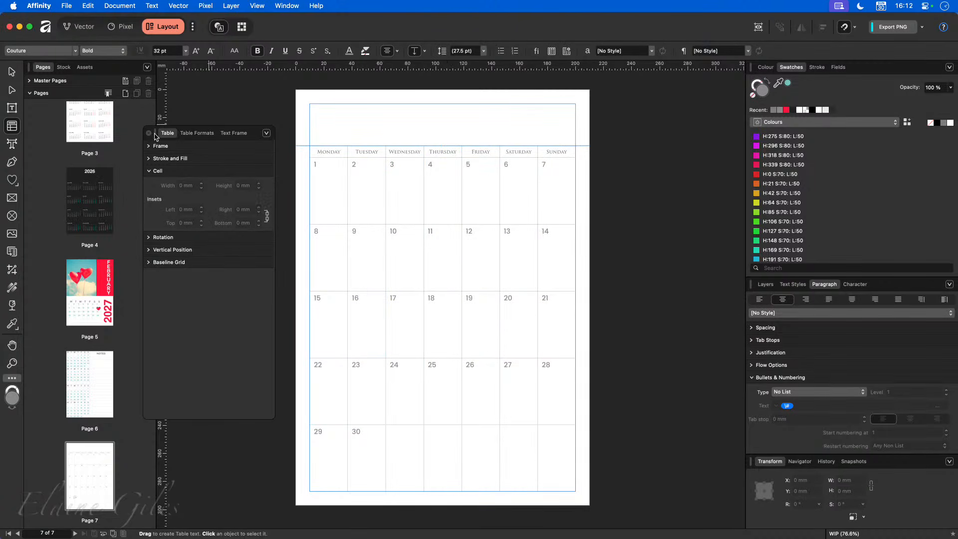
- Add a 'NOVEMBER 2027' text label at the top of the page
drag(155, 134, 39, 243)
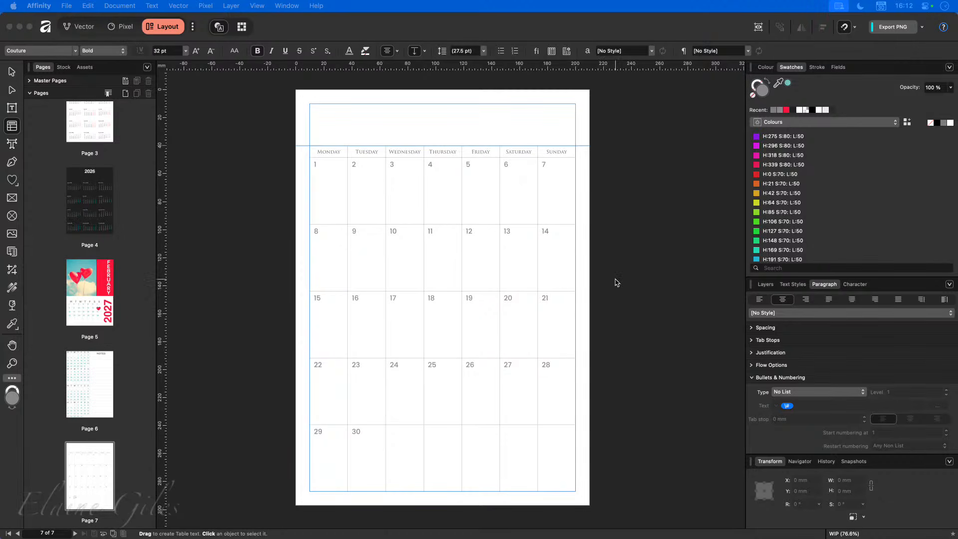
click(398, 110)
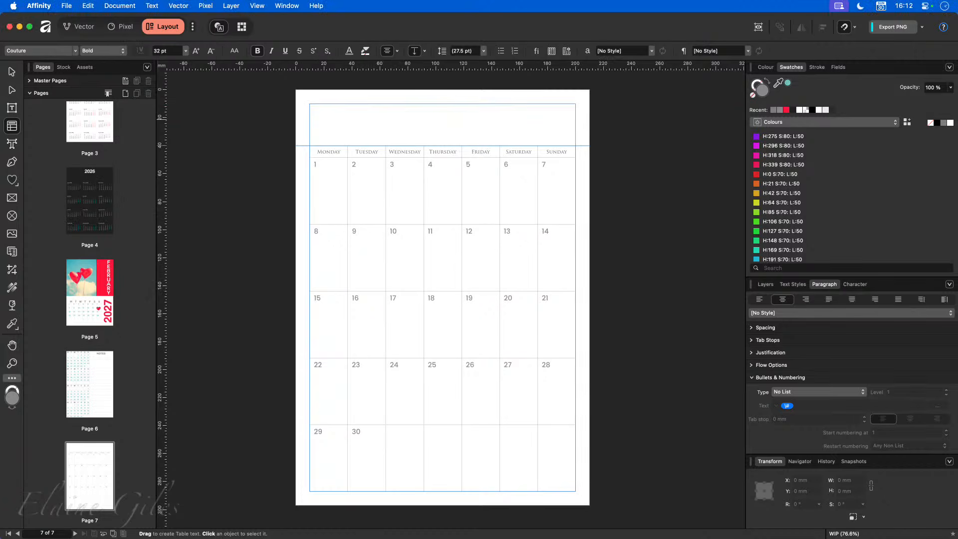
click(12, 143)
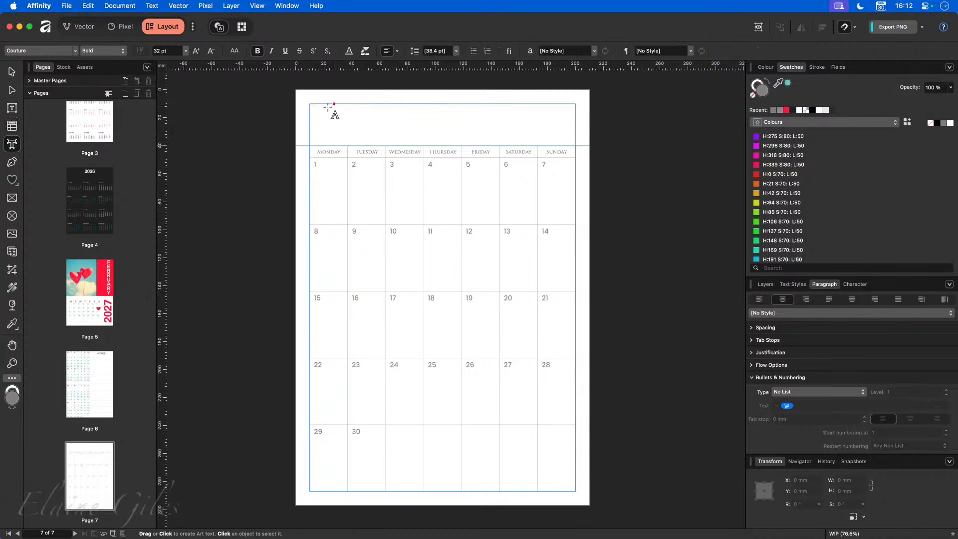
click(328, 110)
text(NO)
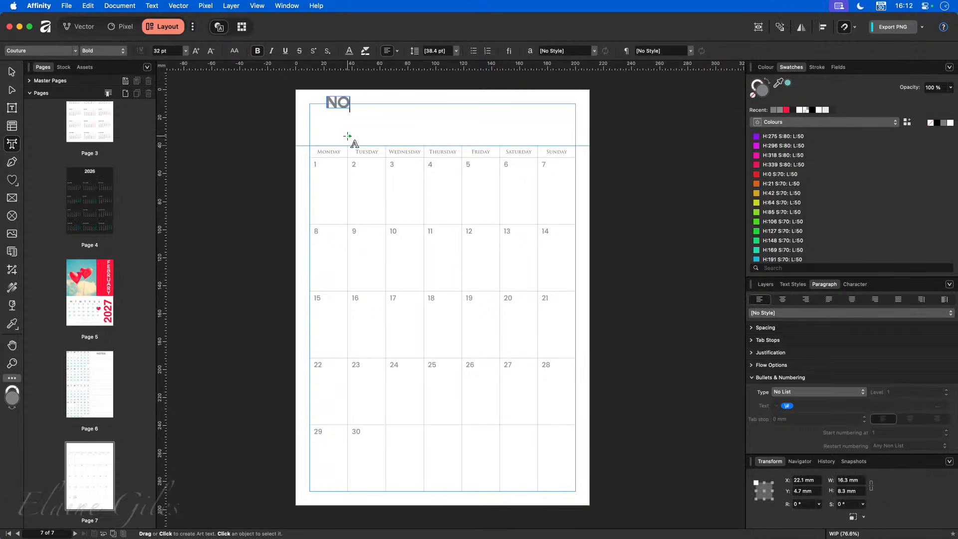
text(VEMBER 2027)
key(Escape)
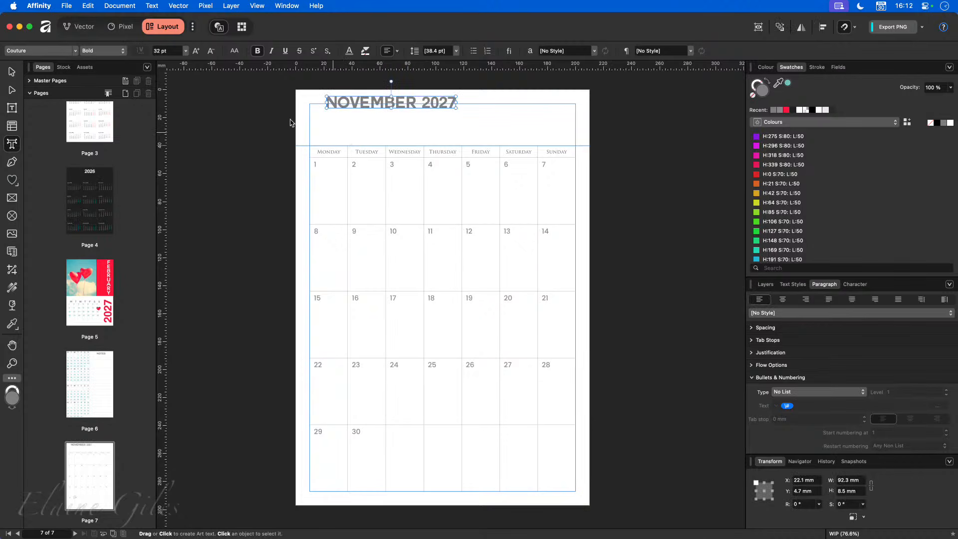
- Format the title as Trajan Pro Regular at 46 pt
click(75, 50)
key(Escape)
triple_click(319, 105)
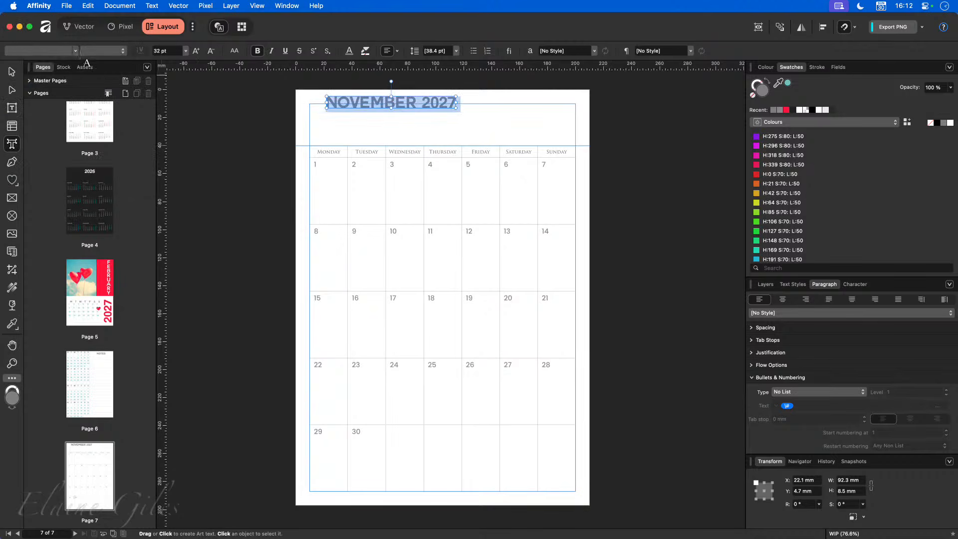
click(75, 51)
click(69, 82)
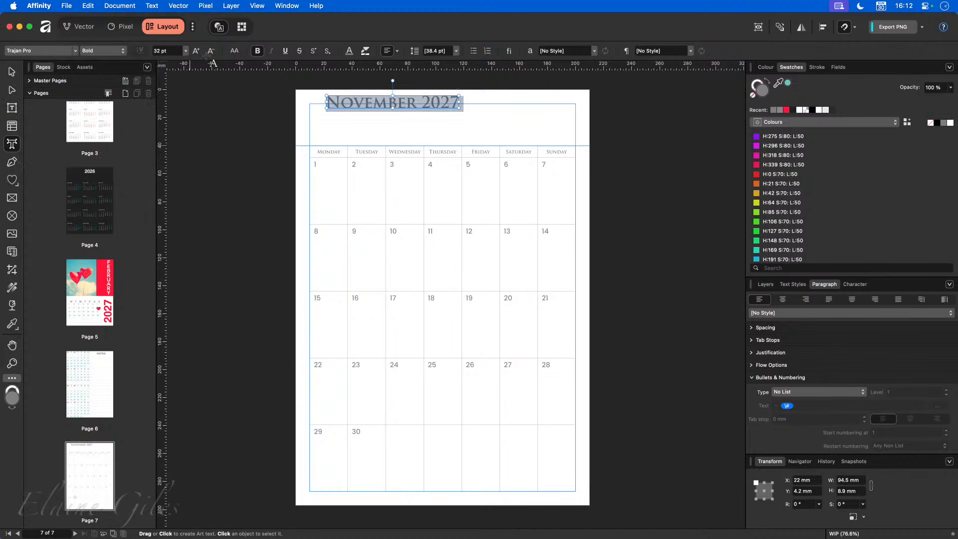
click(197, 51)
click(198, 52)
click(198, 52)
click(197, 52)
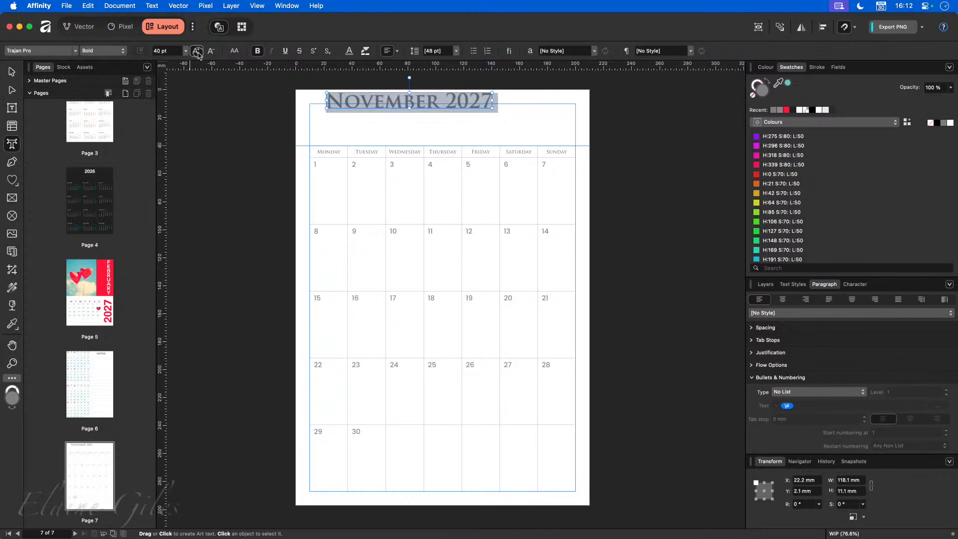
click(198, 52)
click(197, 52)
click(197, 51)
click(258, 51)
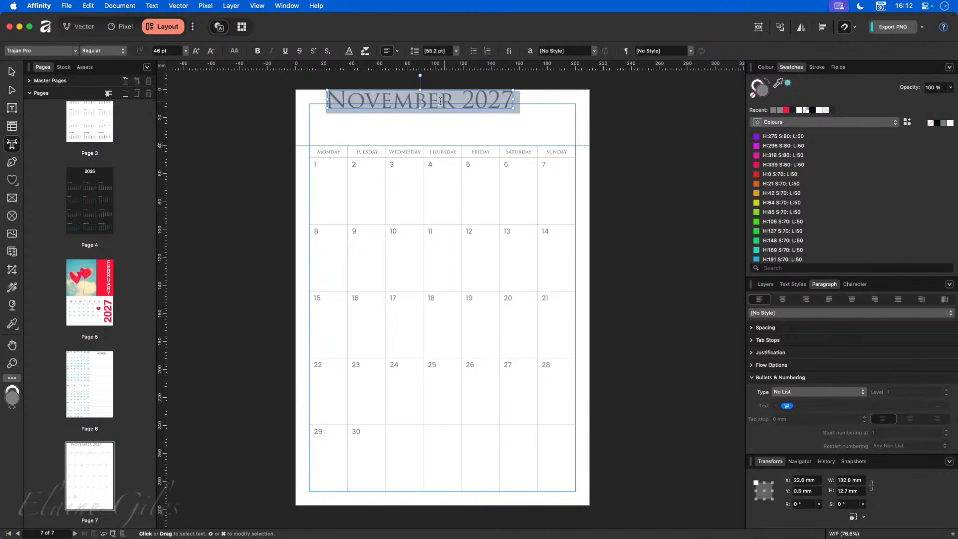
- Reposition the title frame and centre-align the title on the page
key(Escape)
drag(420, 103, 447, 123)
key(super+shift+c)
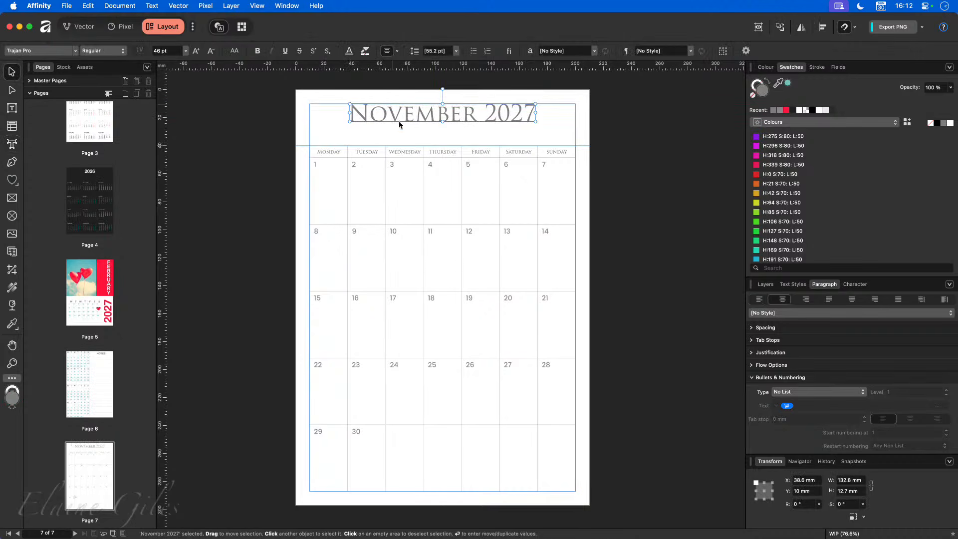
click(644, 156)
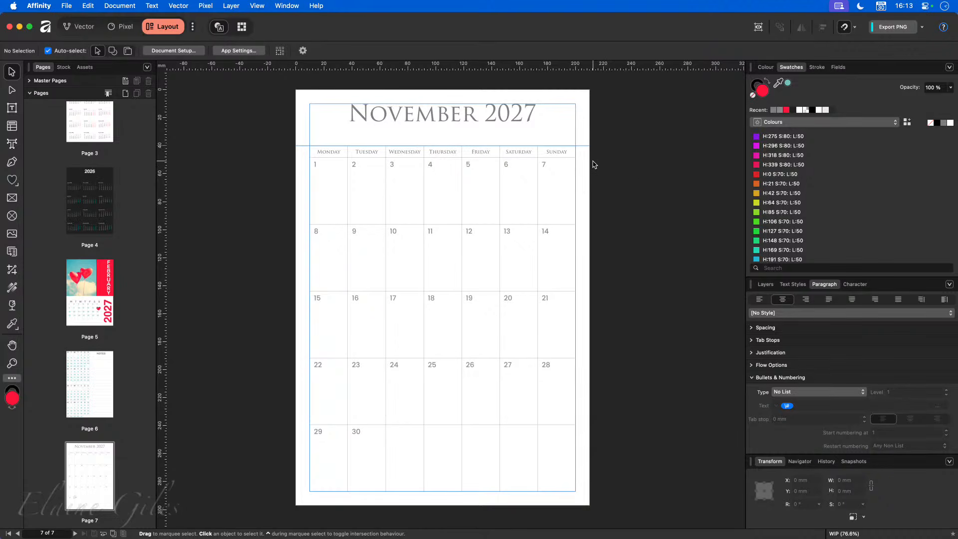
key(w)
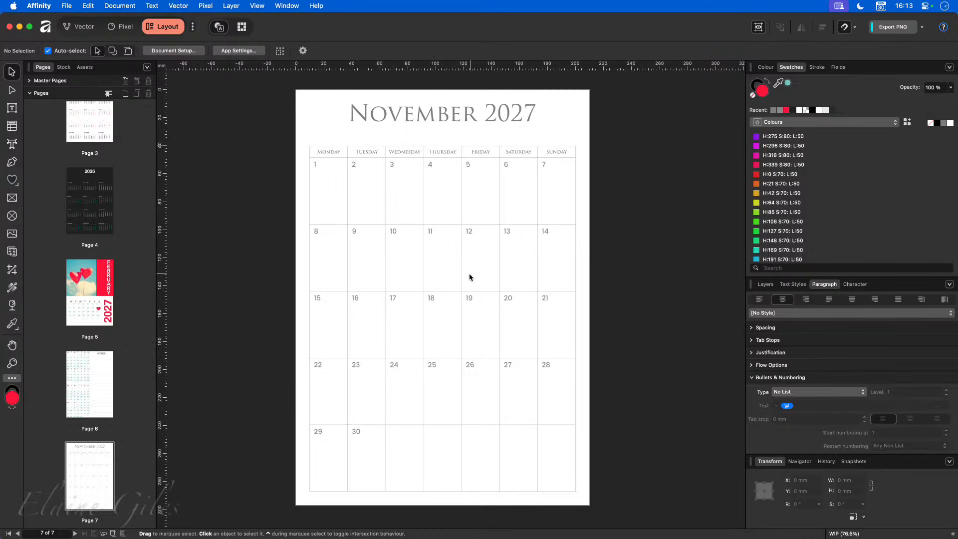
click(330, 153)
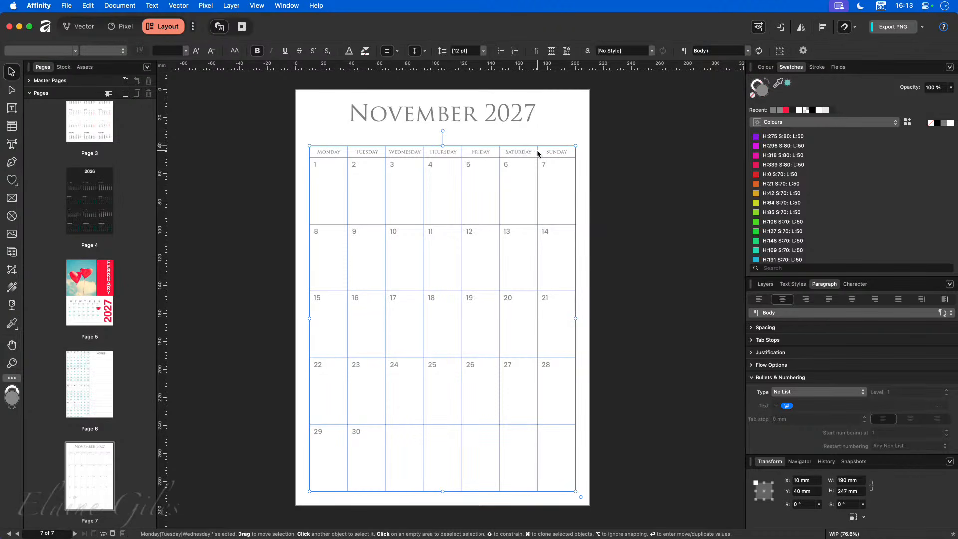
- Select the weekday header cells and give them 3 pt outside horizontal borders
double_click(329, 153)
drag(327, 152, 564, 152)
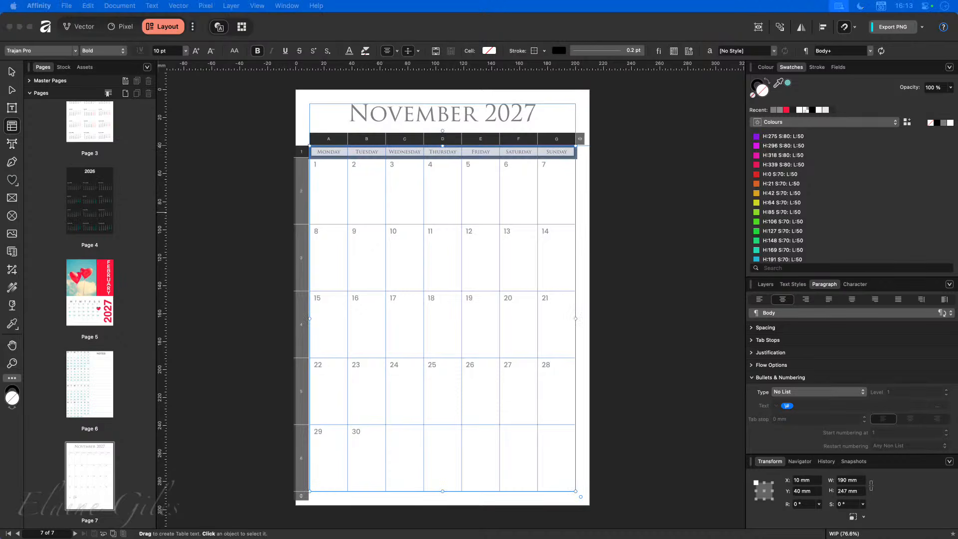
drag(15, 259, 154, 172)
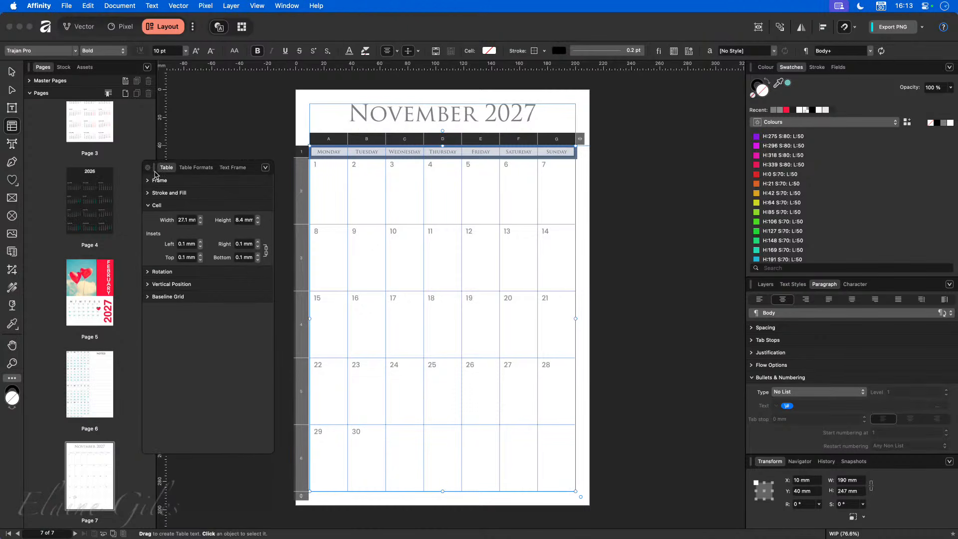
click(148, 206)
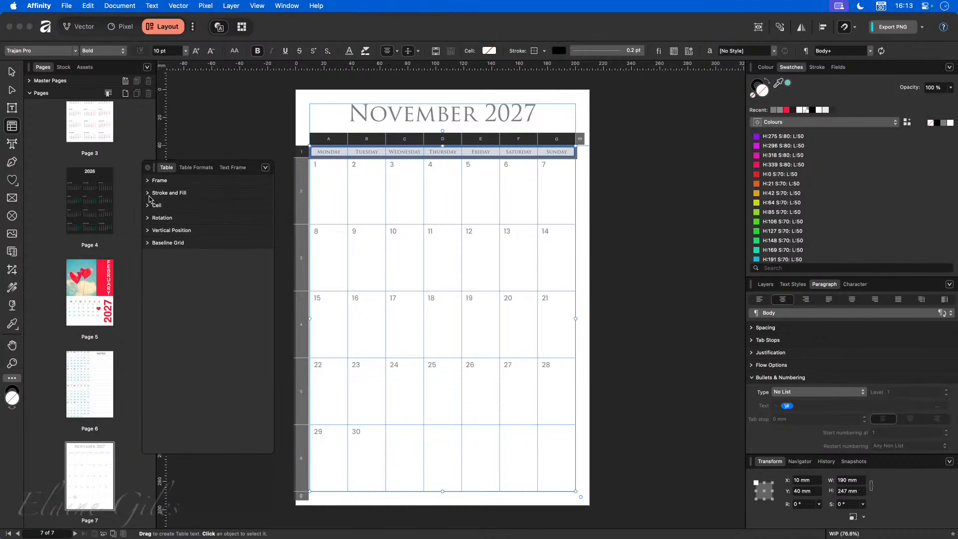
click(148, 193)
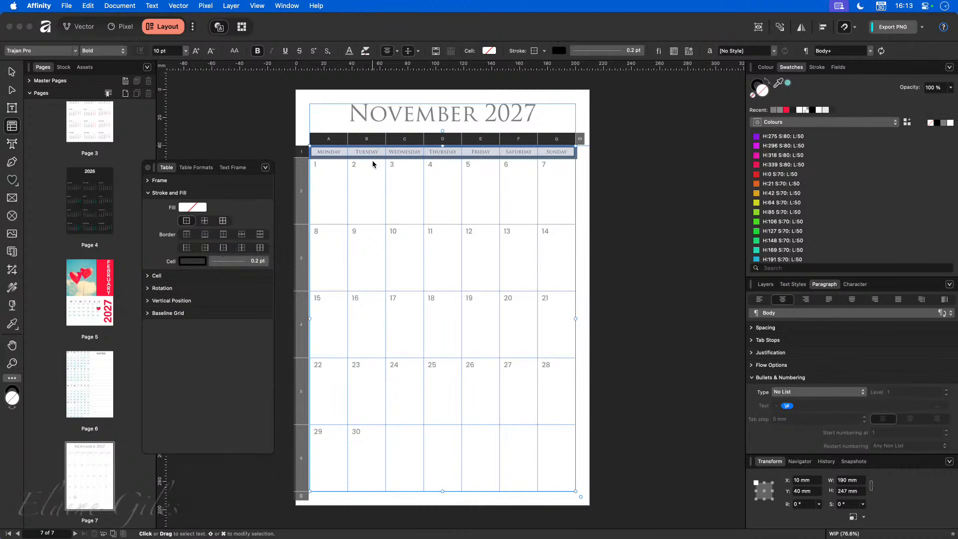
click(222, 236)
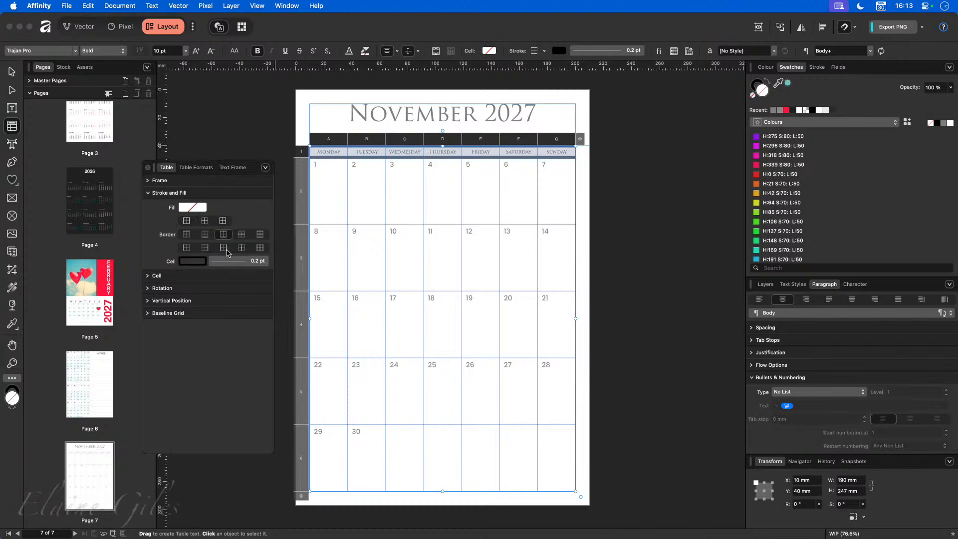
click(252, 264)
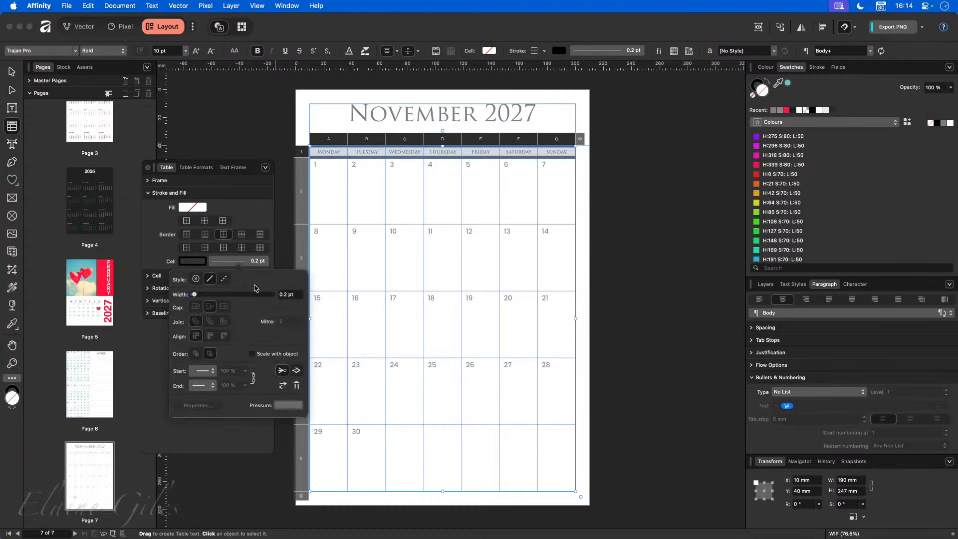
drag(197, 299, 215, 298)
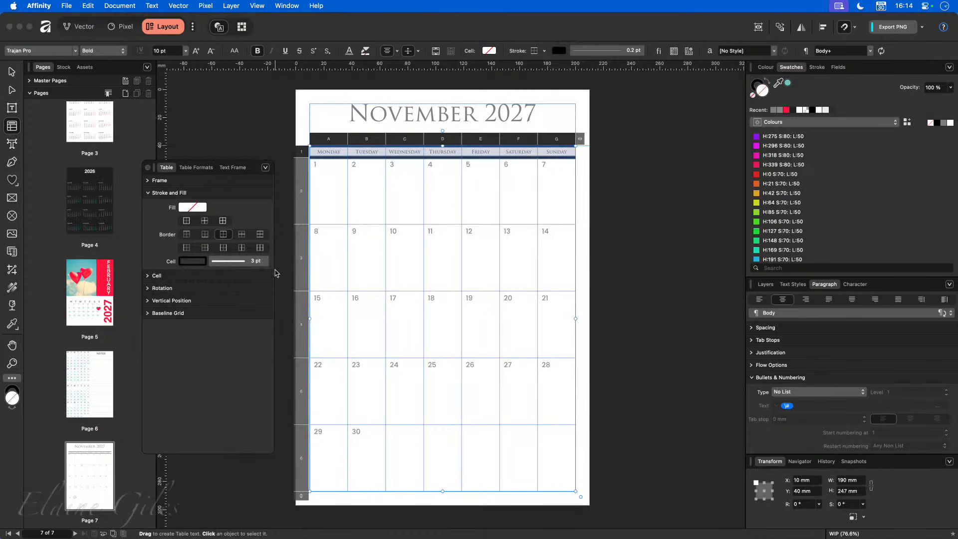
click(148, 167)
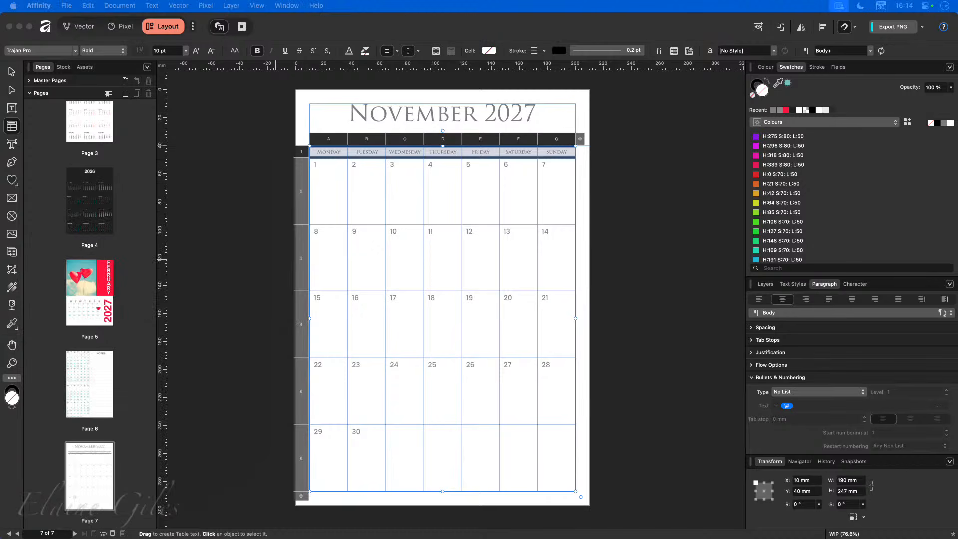
click(243, 282)
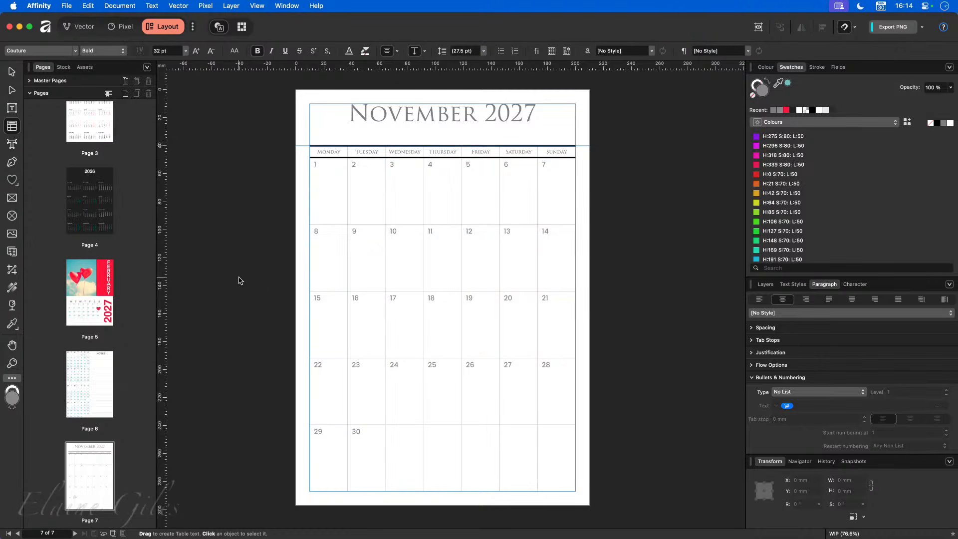
- Rename the November 2027 title layer to 'Title'
click(764, 284)
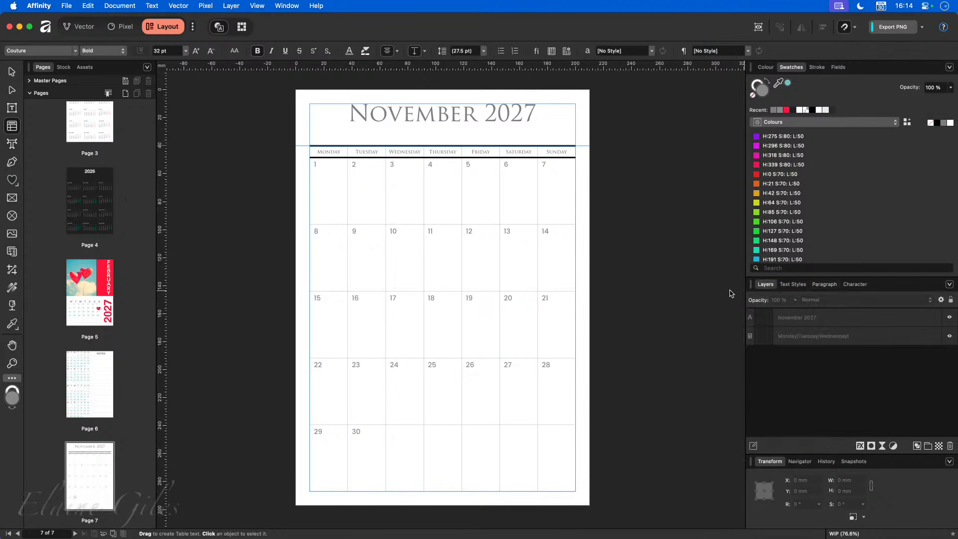
click(796, 319)
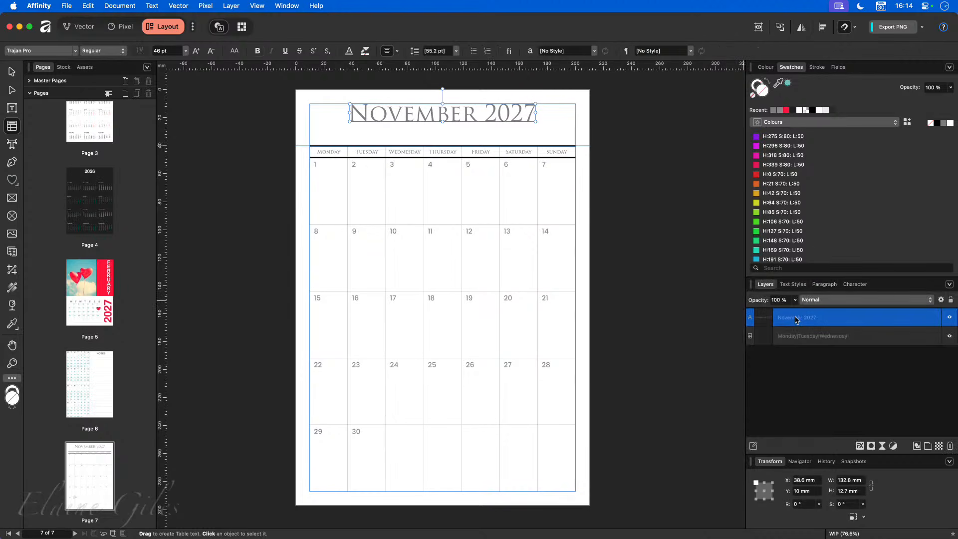
double_click(796, 319)
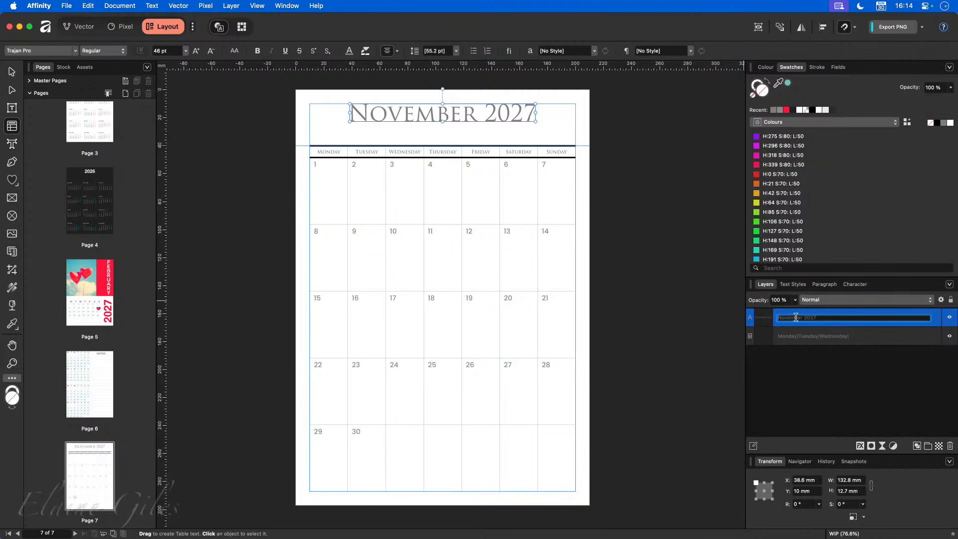
text(Title)
click(800, 338)
- Rename the table layer 'Base Table' and drag the Title layer beneath it
double_click(797, 338)
text(Base)
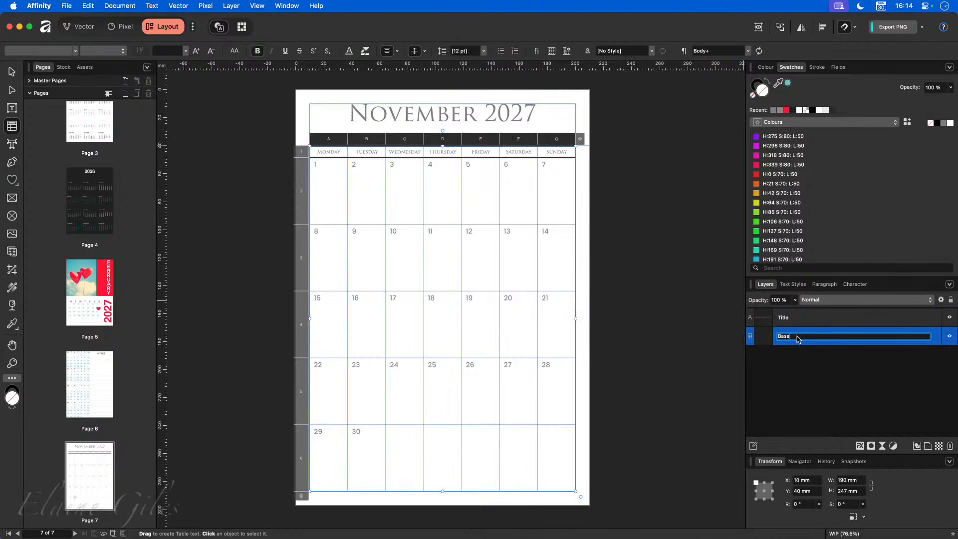
key(Return)
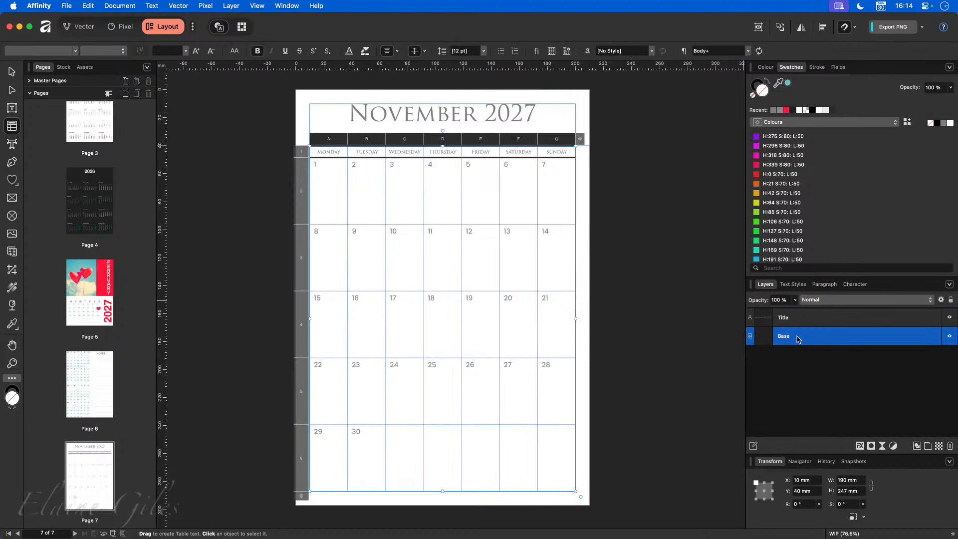
double_click(791, 338)
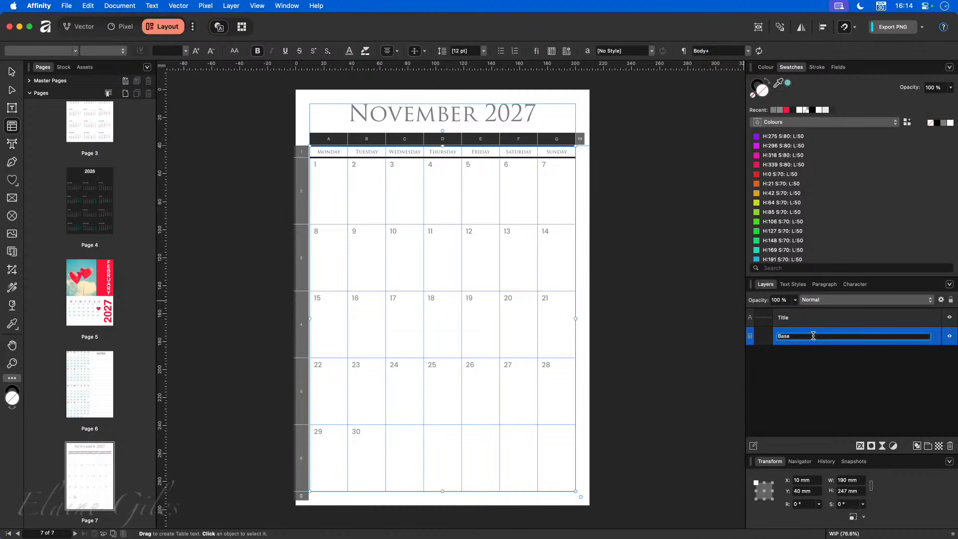
key(Return)
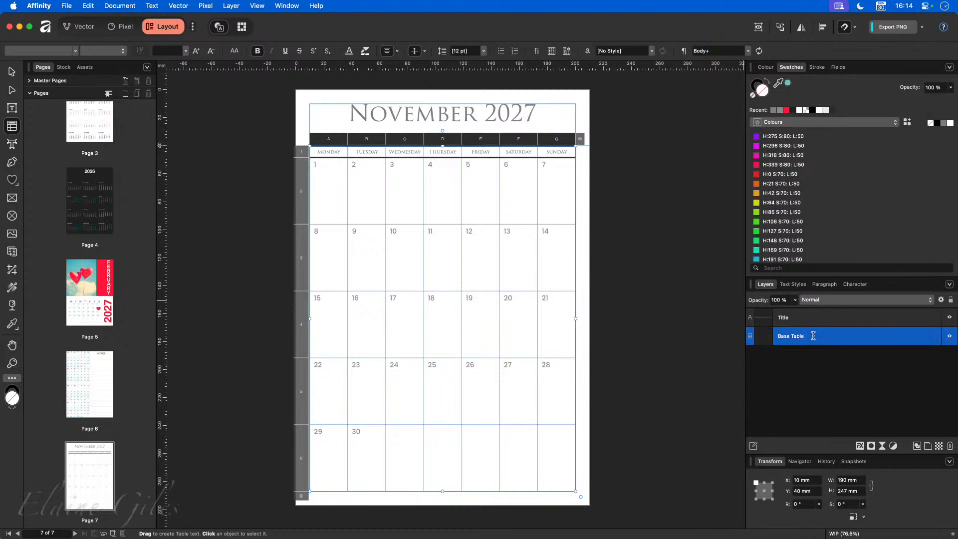
click(670, 315)
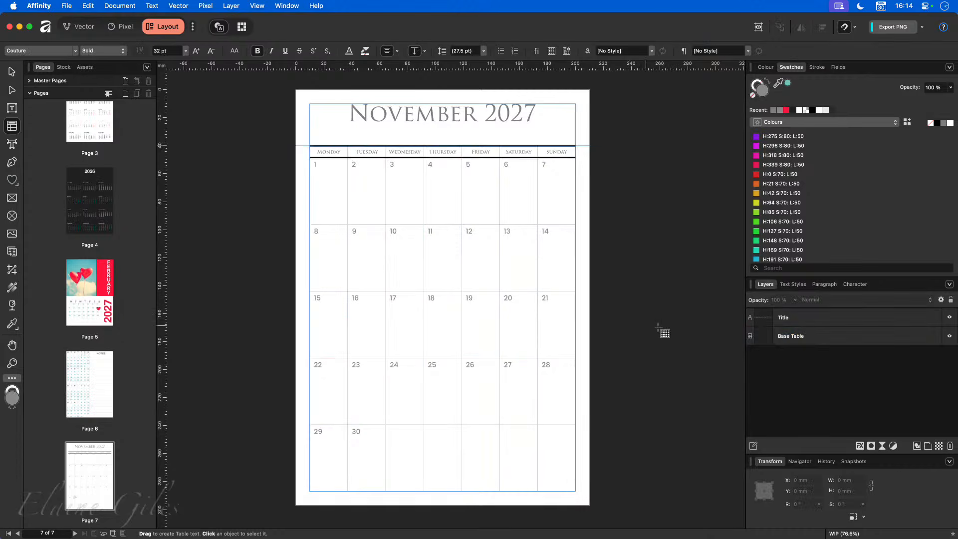
drag(902, 320, 901, 341)
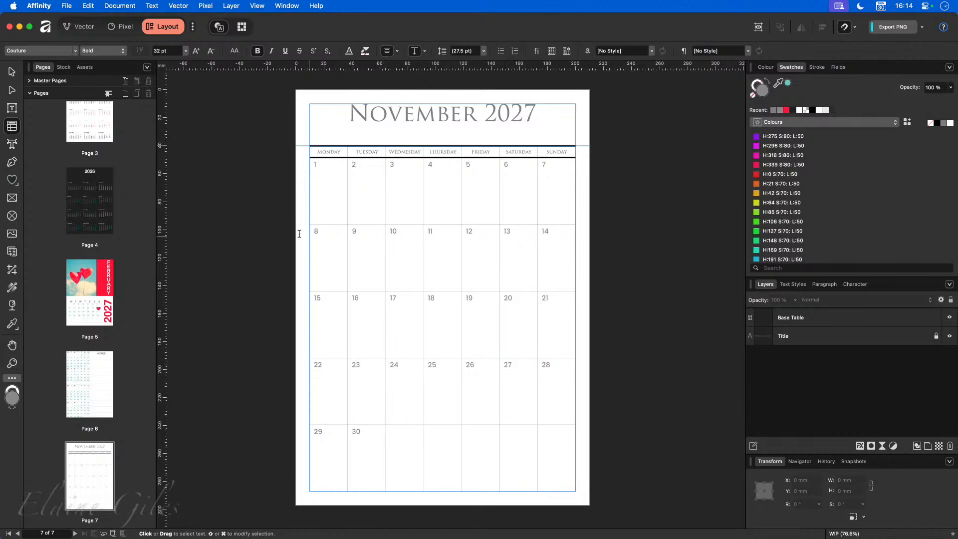
- Duplicate the Base Table layer, hide one copy, and name the top copy 'Holidays'
click(12, 72)
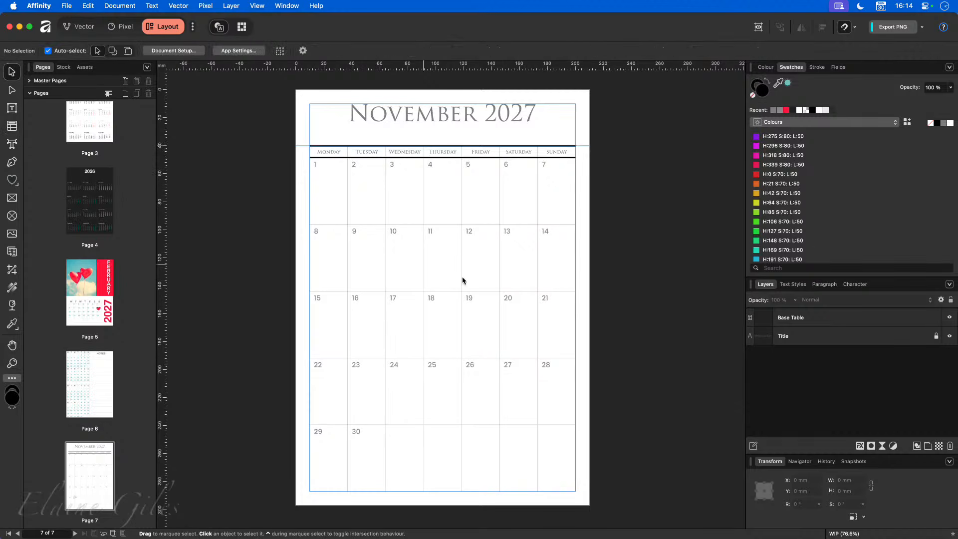
click(856, 317)
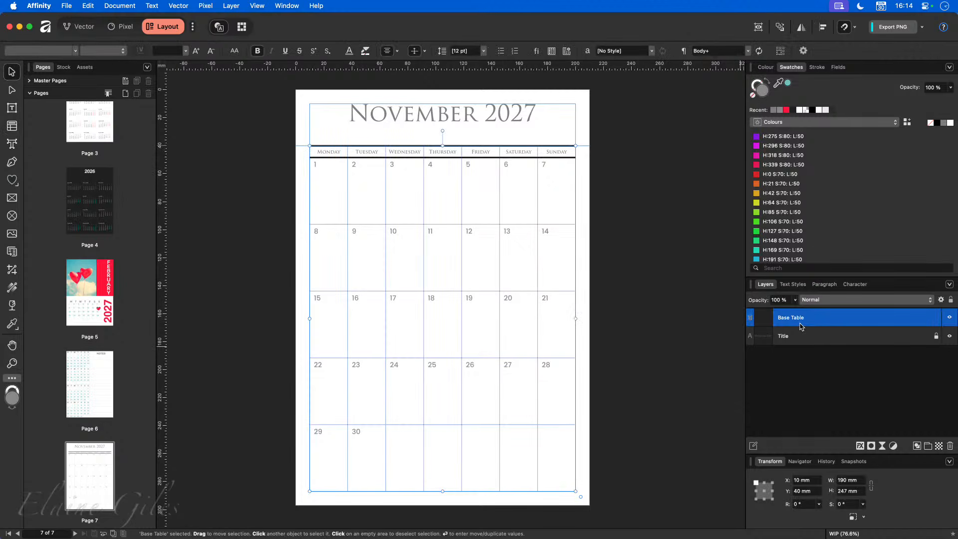
key(super+j)
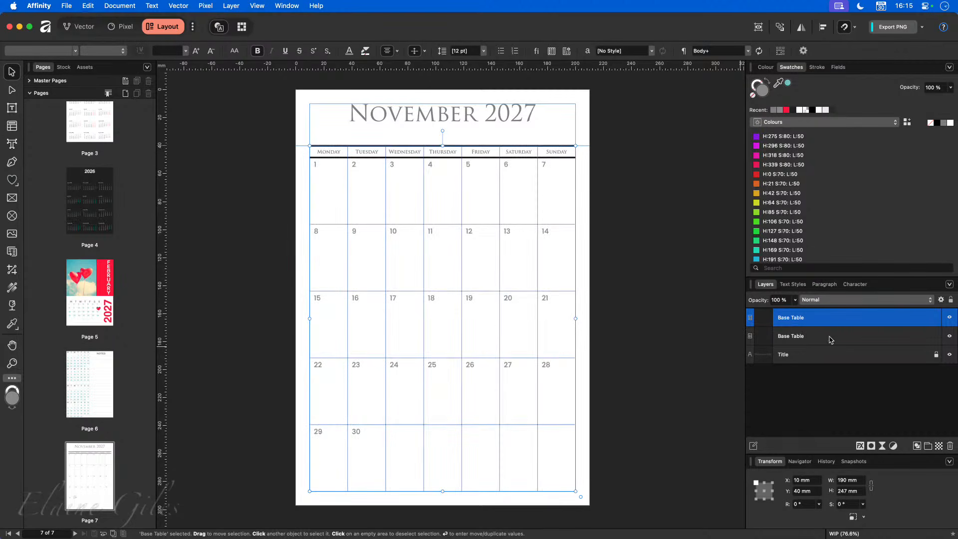
click(949, 336)
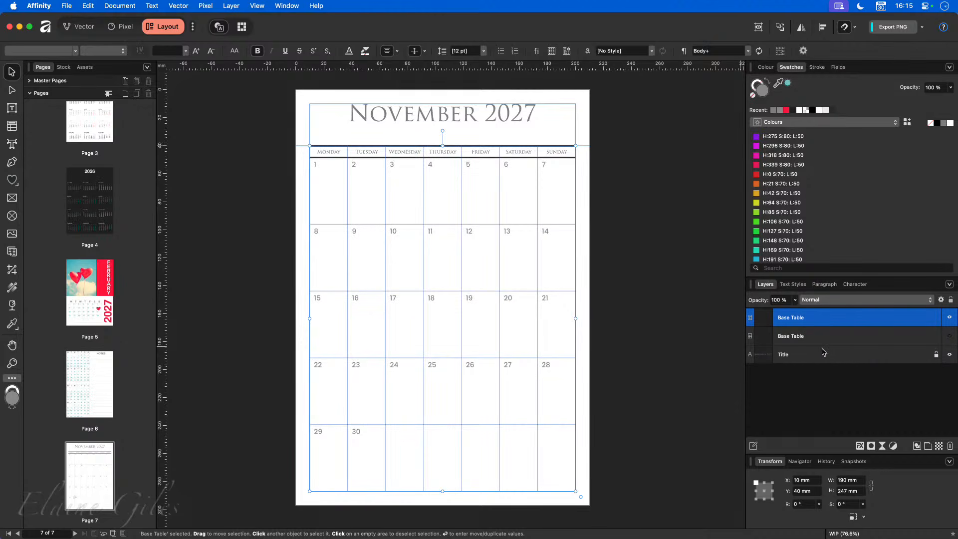
double_click(788, 318)
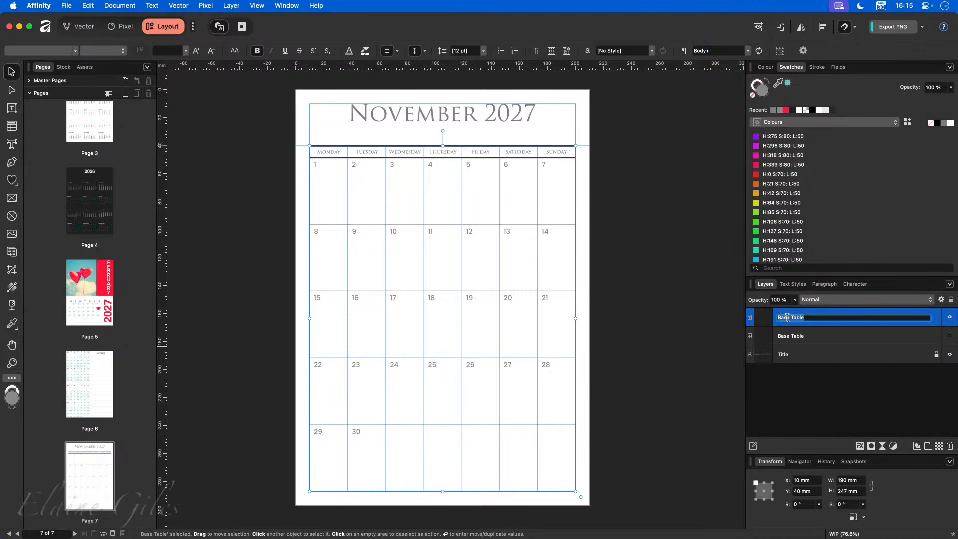
text(Holidays)
key(Return)
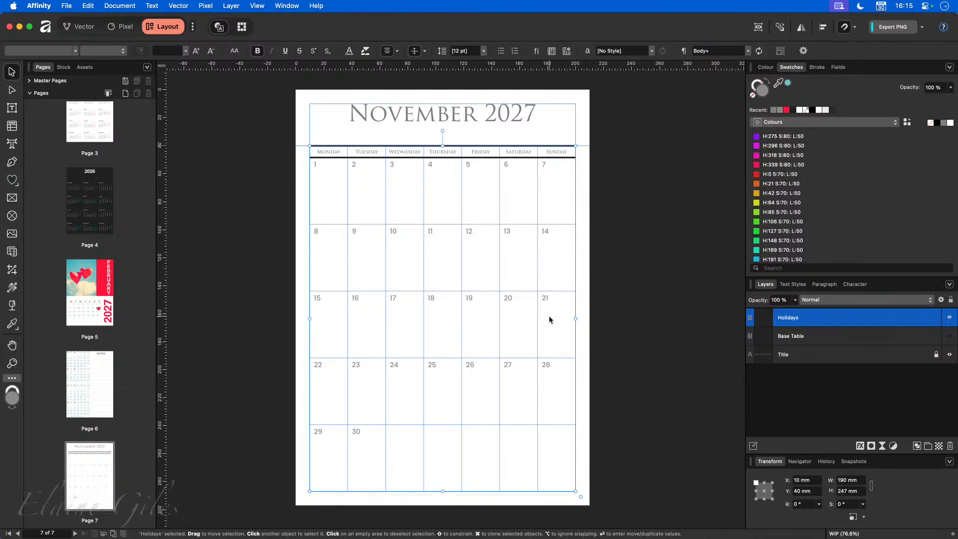
- Delete the date numbers and the weekday names from the Holidays table cells
double_click(320, 202)
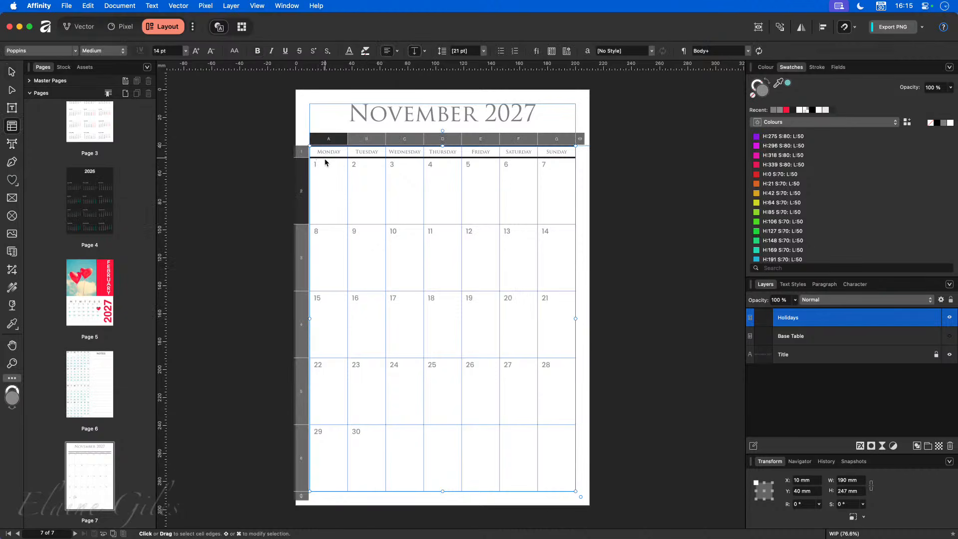
drag(324, 163, 551, 445)
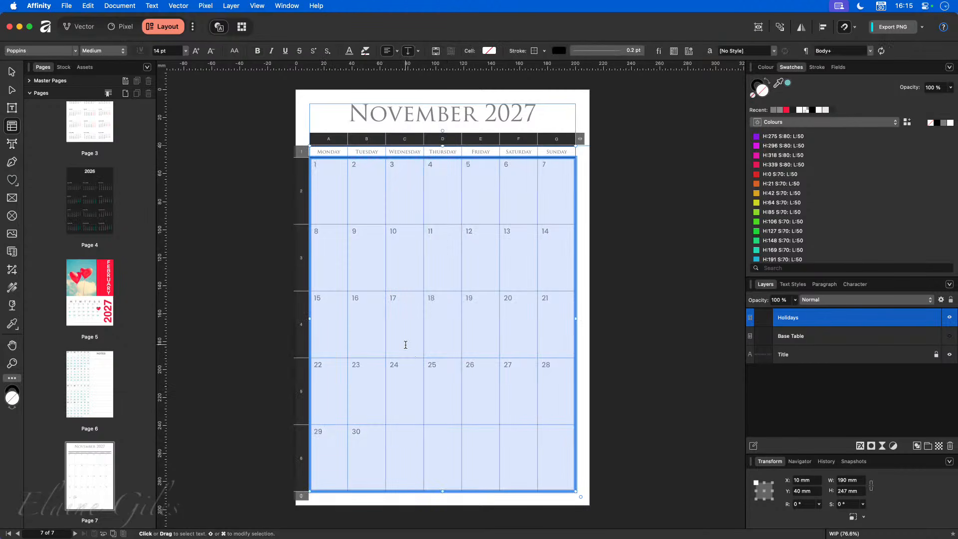
key(BackSpace)
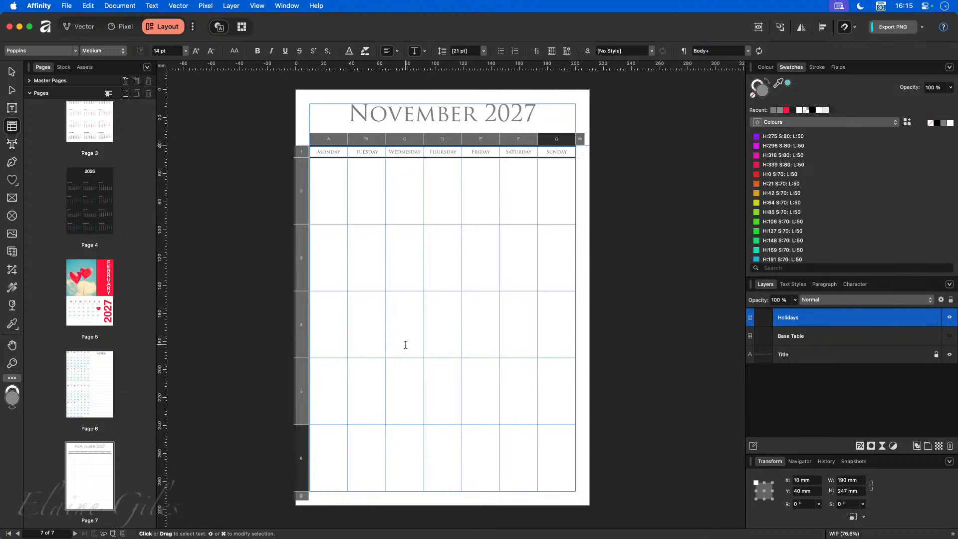
drag(325, 151, 555, 150)
key(BackSpace)
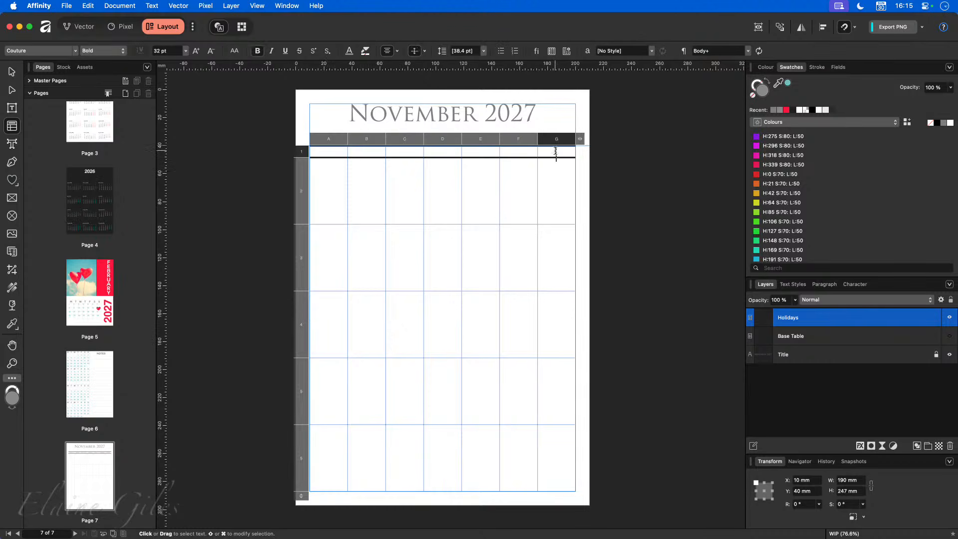
- Select the top two rows of the Holidays table
drag(320, 156, 552, 154)
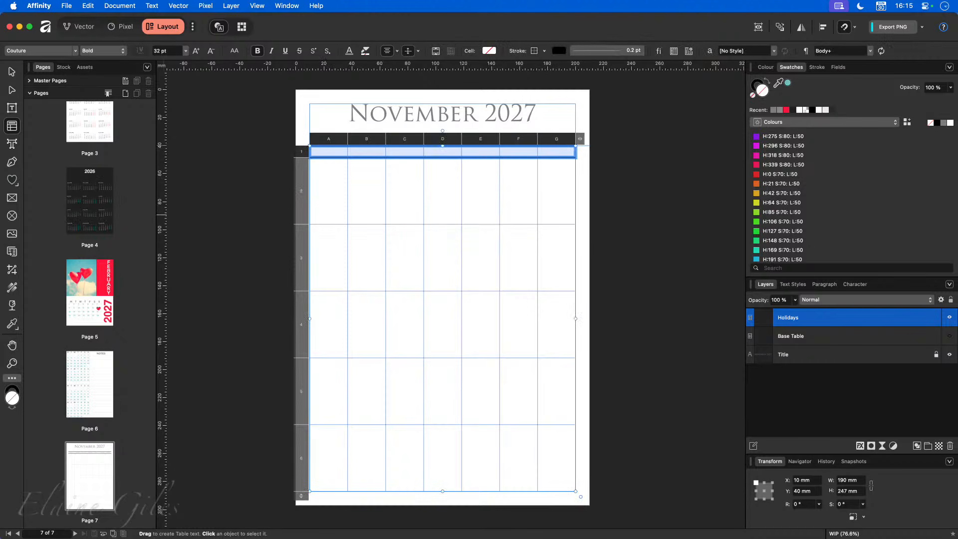
key(super+Tab)
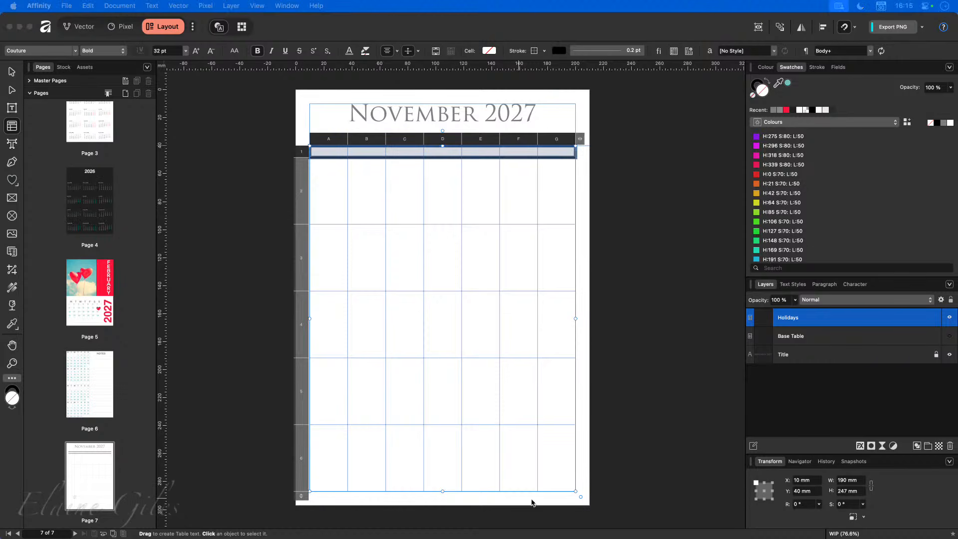
click(549, 439)
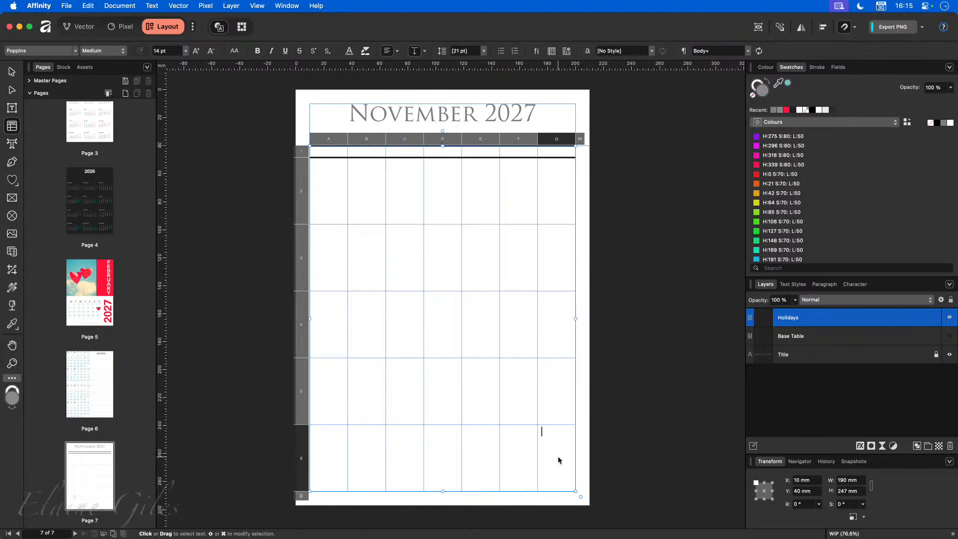
drag(324, 150, 569, 153)
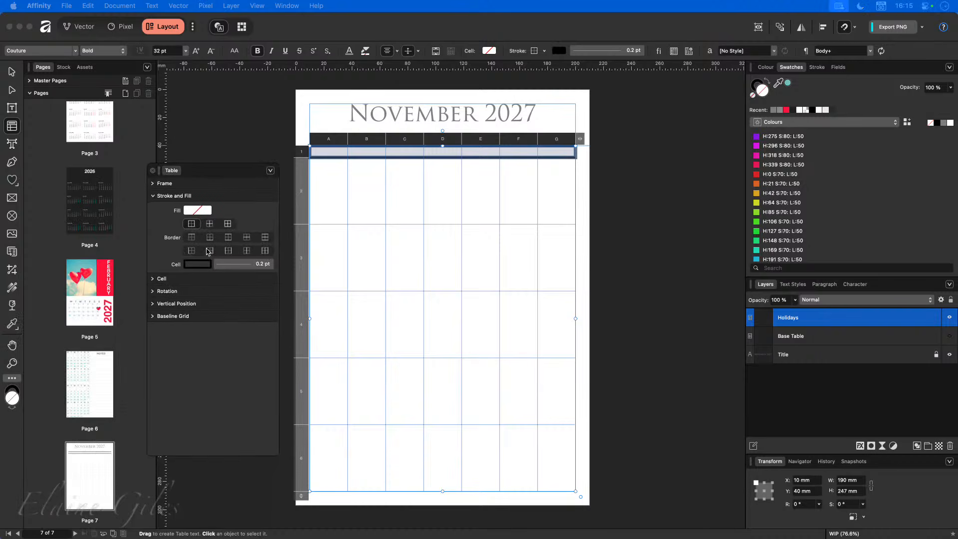
- Give the selected header rows a border with a thin 0.2 pt stroke, then deselect the table
click(227, 239)
click(238, 266)
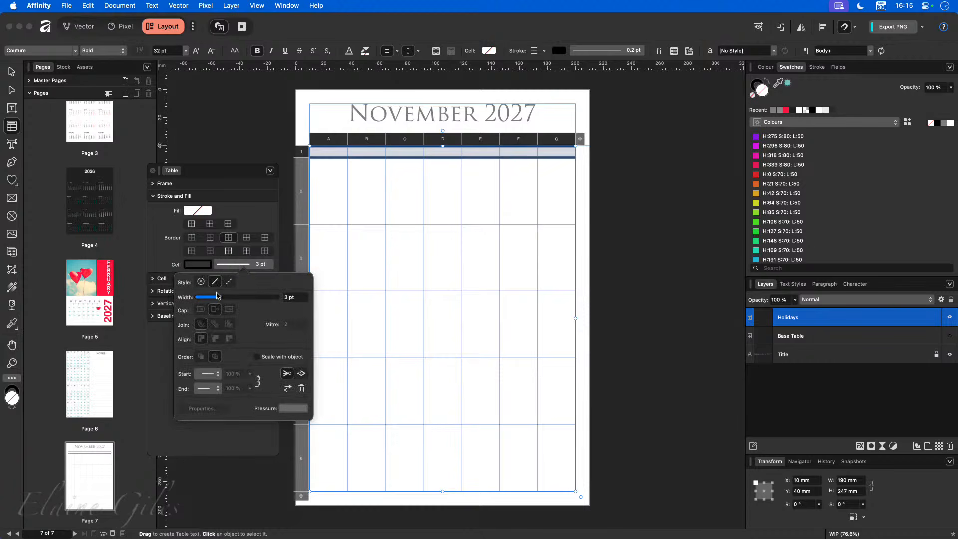
drag(218, 298, 200, 302)
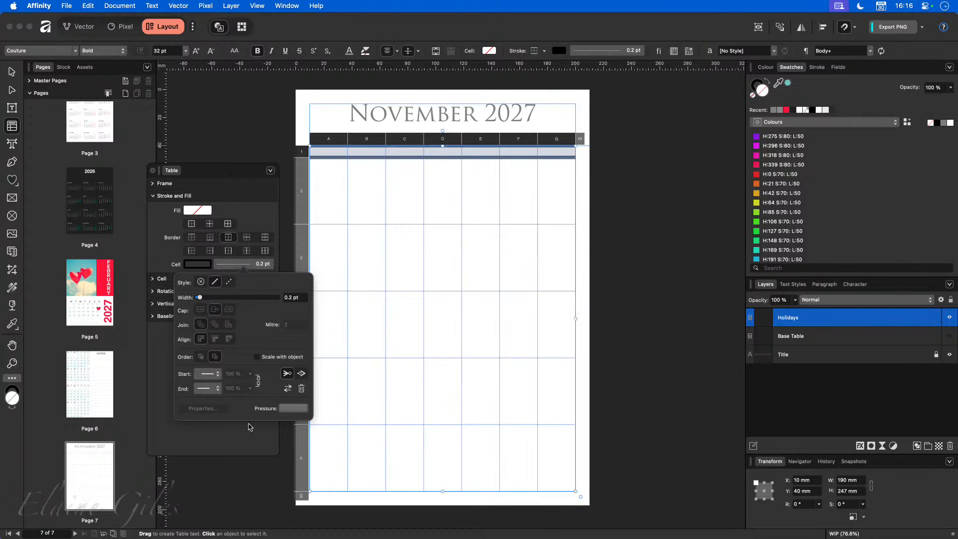
drag(235, 172, 1, 344)
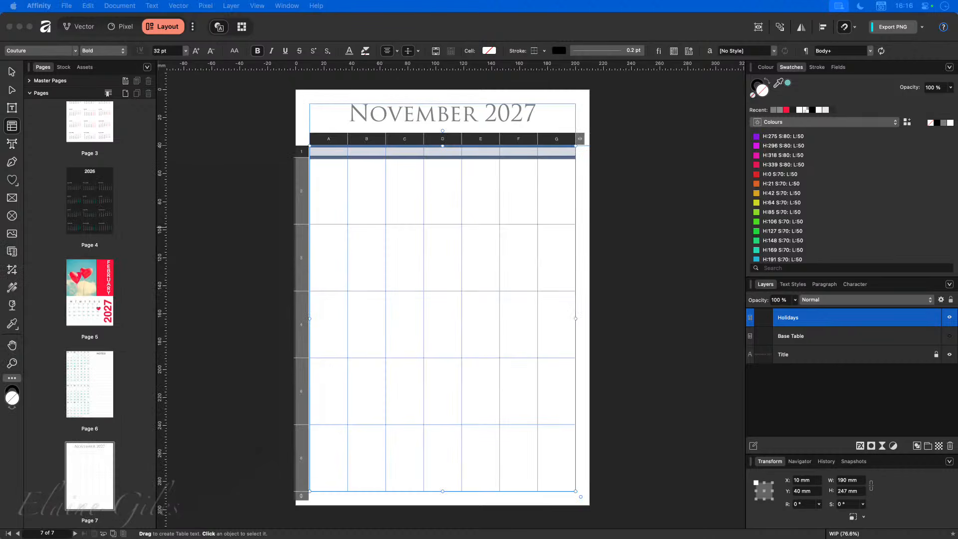
click(248, 216)
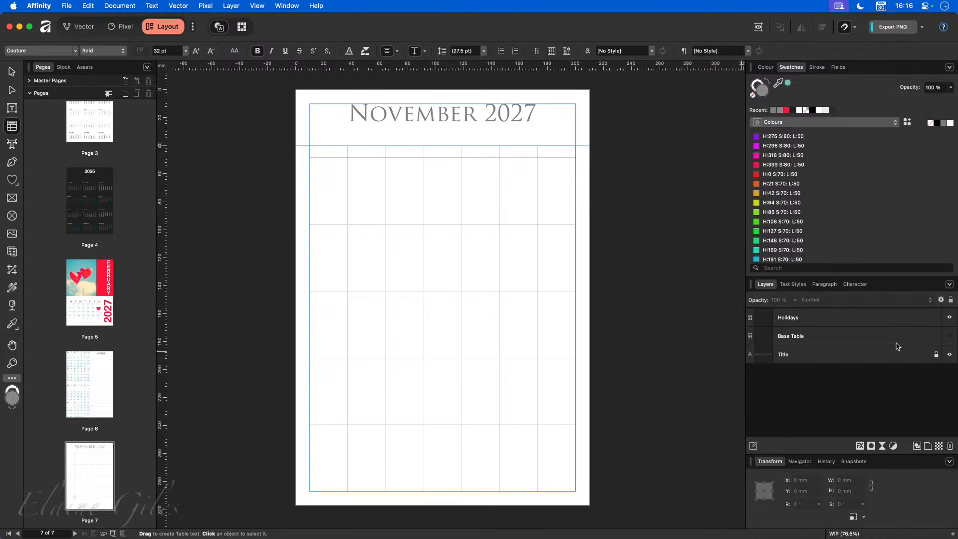
- Make the Base Table layer visible again and lock it
click(852, 337)
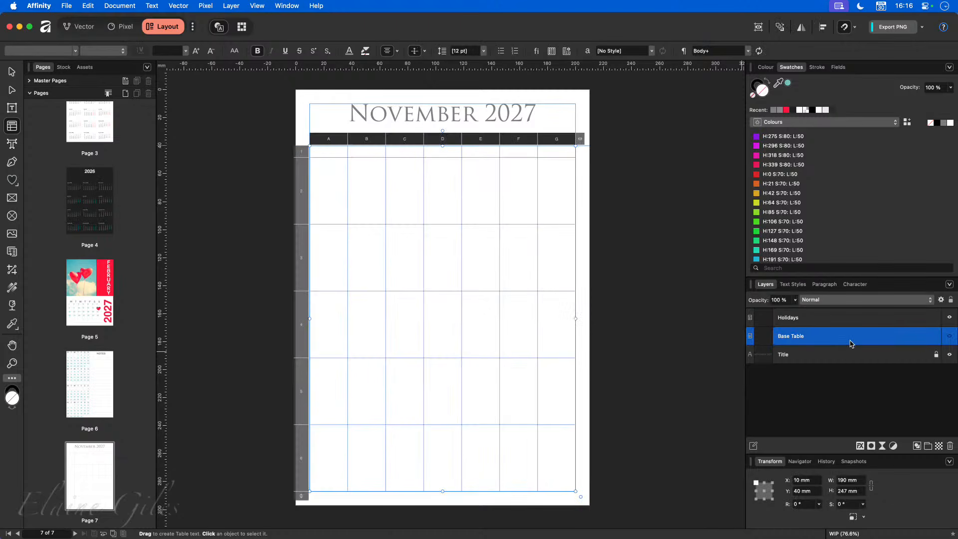
click(949, 337)
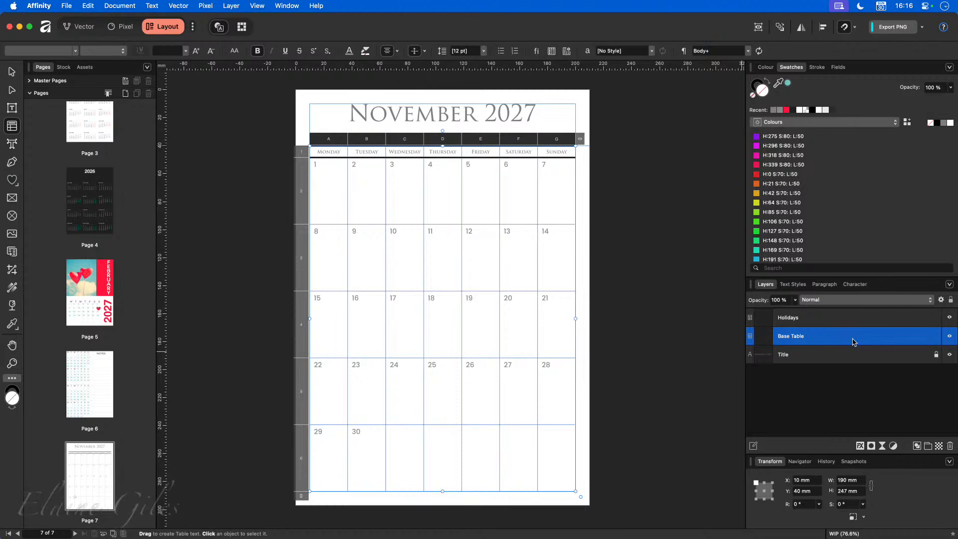
click(936, 335)
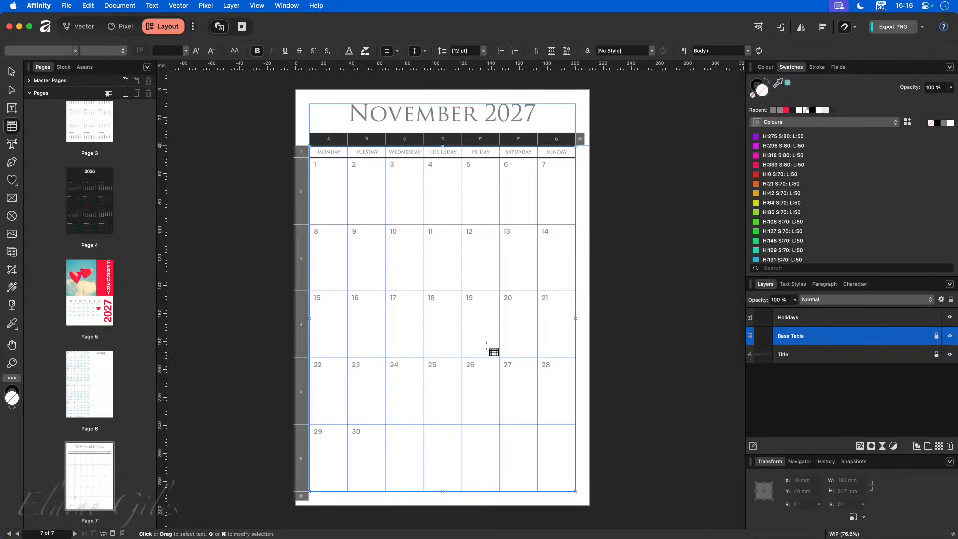
- Click into the 25, 26, 27 and 29 cells of the Holidays table, then select its date cells
click(442, 403)
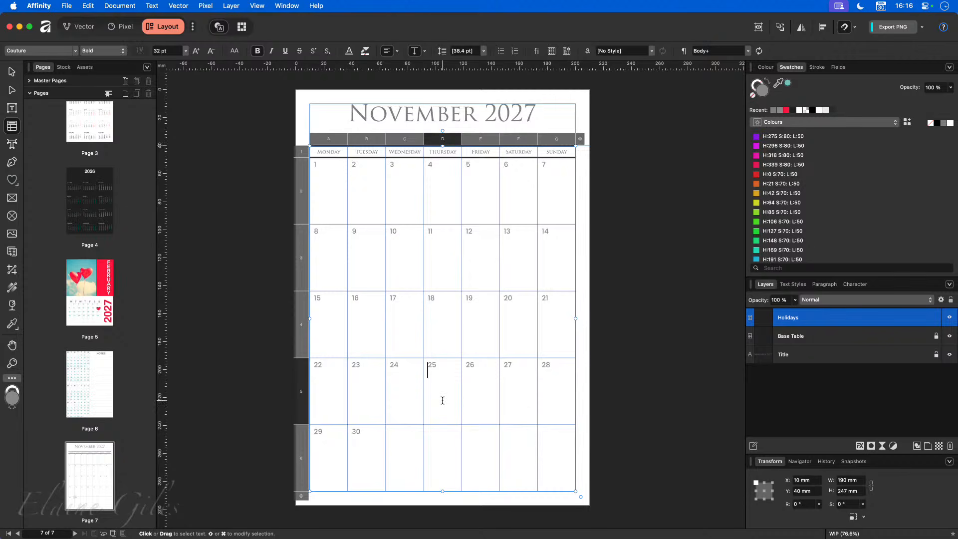
click(487, 394)
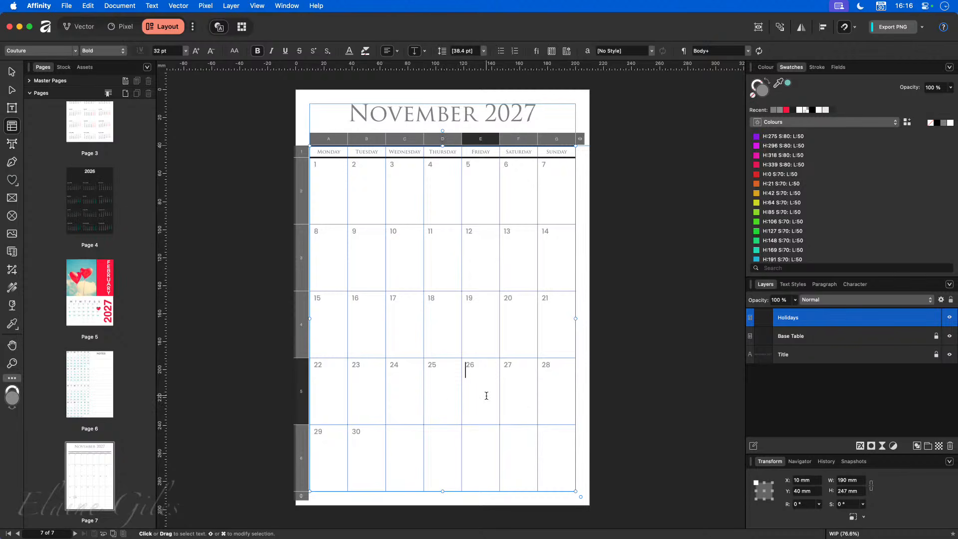
click(515, 396)
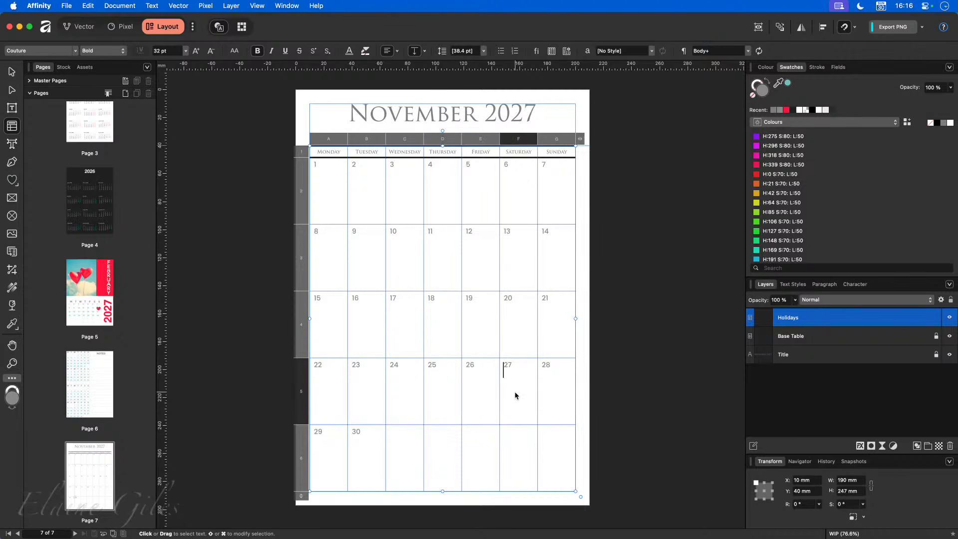
click(313, 461)
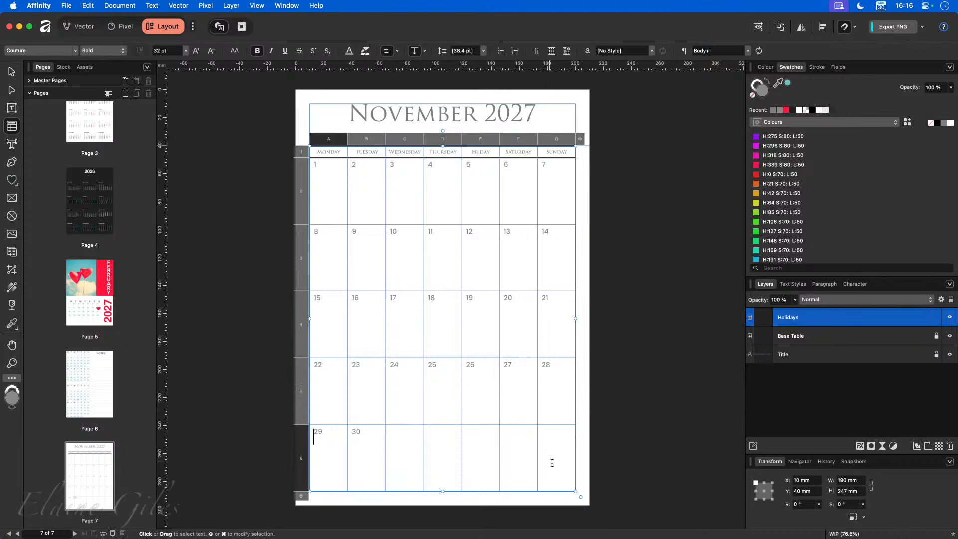
drag(550, 457, 327, 156)
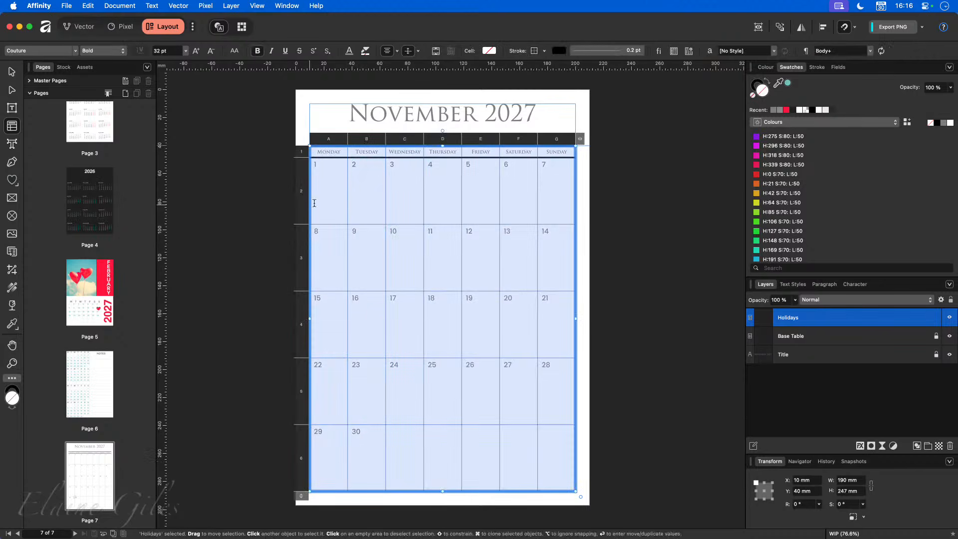
click(75, 51)
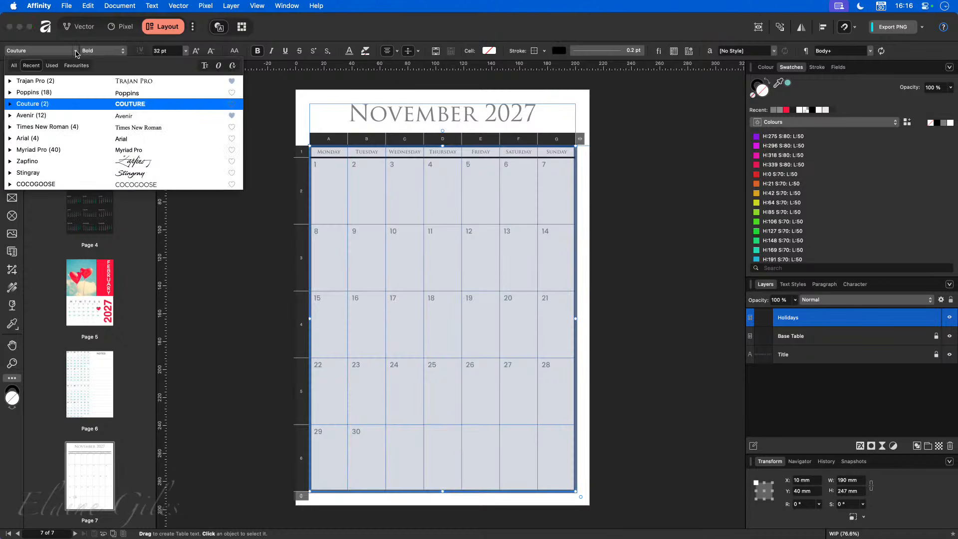
key(Escape)
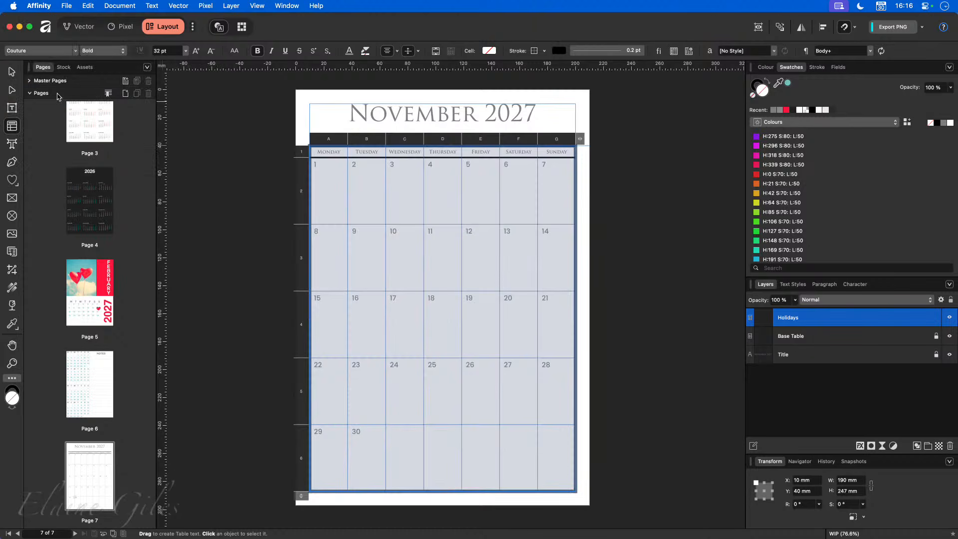
click(167, 51)
key(Return)
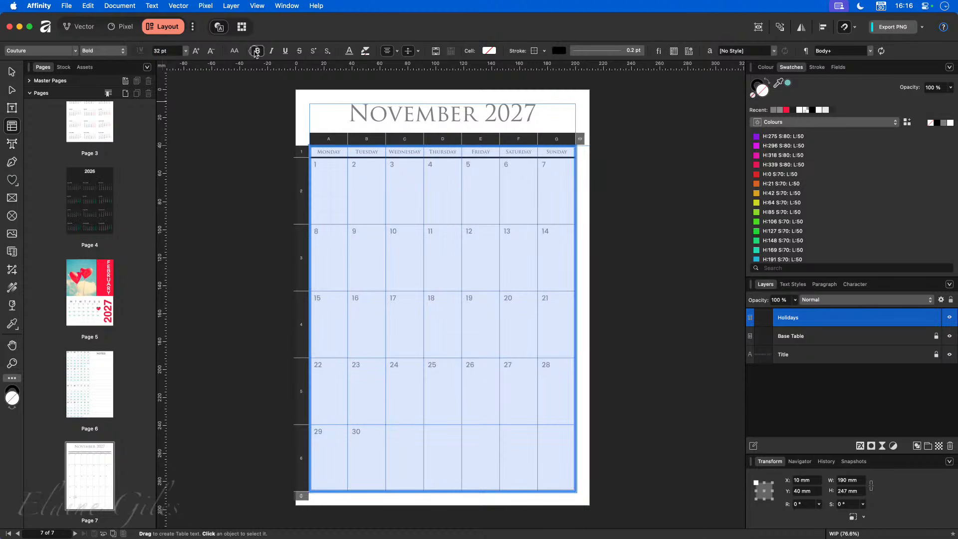
click(74, 51)
key(Escape)
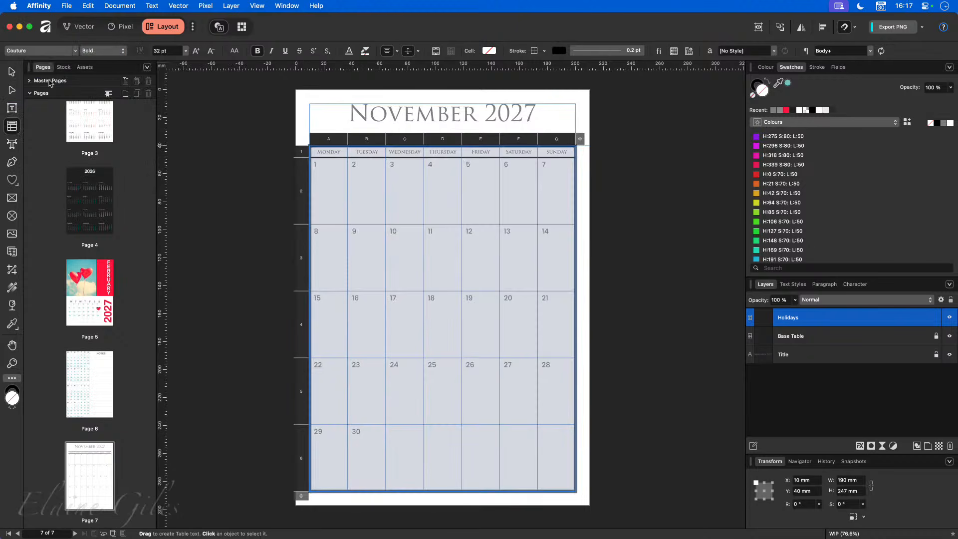
click(229, 295)
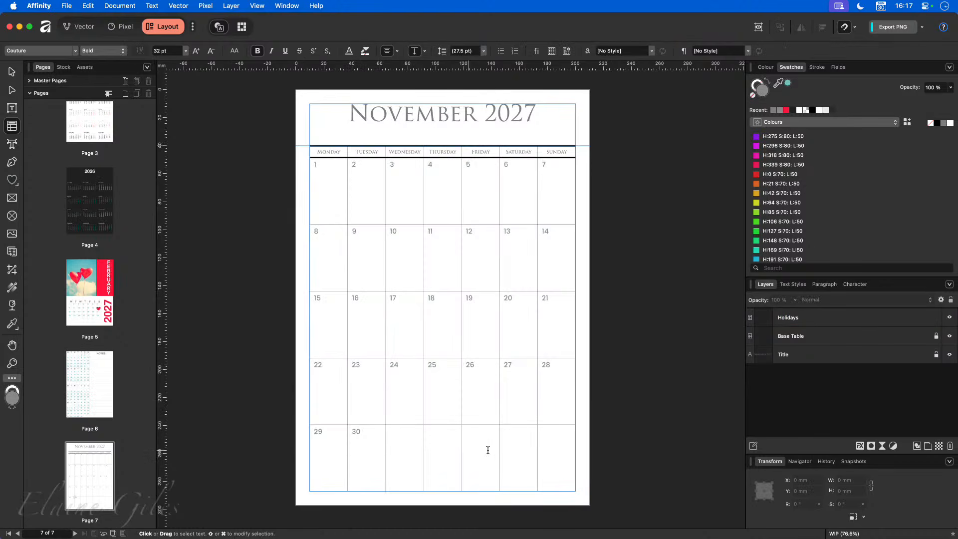
click(438, 398)
- Type THANKSGIVING in the 25 cell and set it to 12 pt
text(THANKSGIVING)
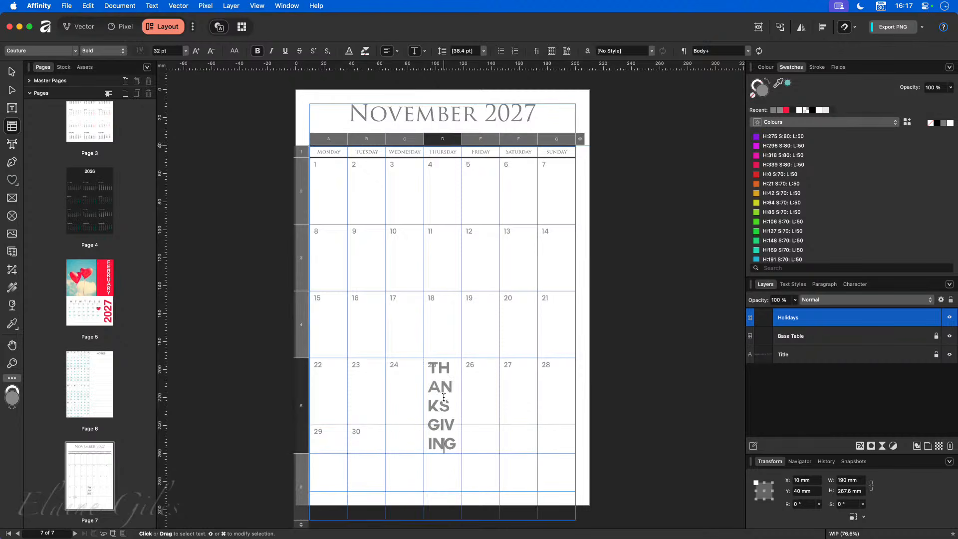
double_click(443, 398)
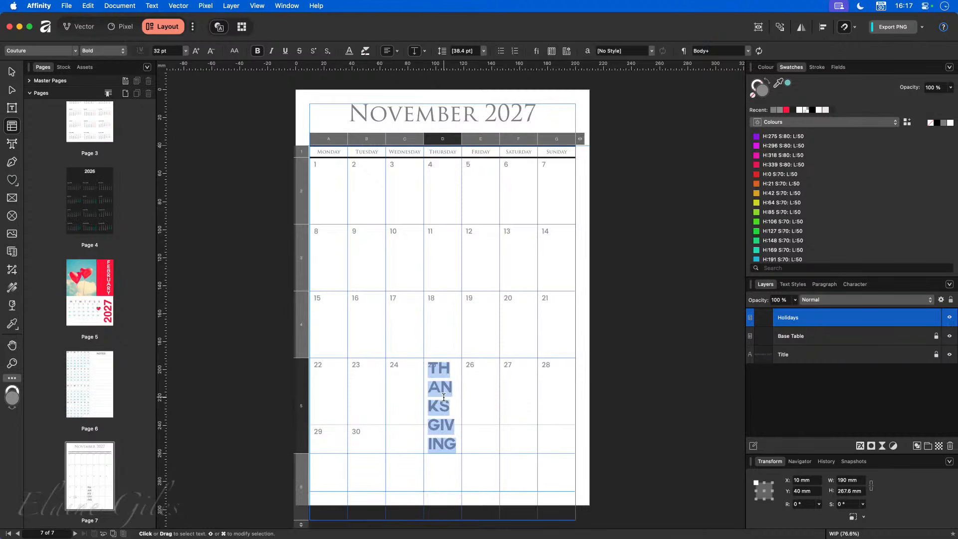
click(167, 51)
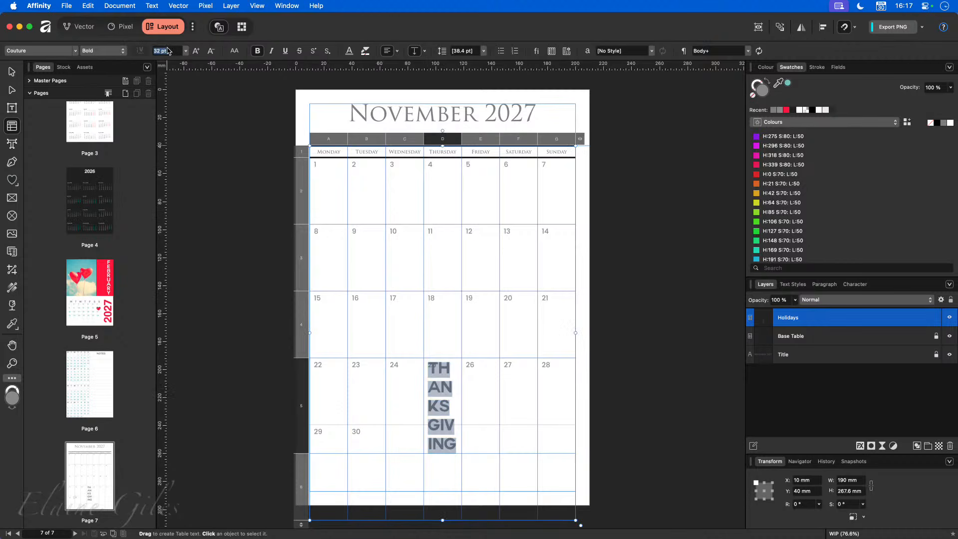
text(12)
key(Return)
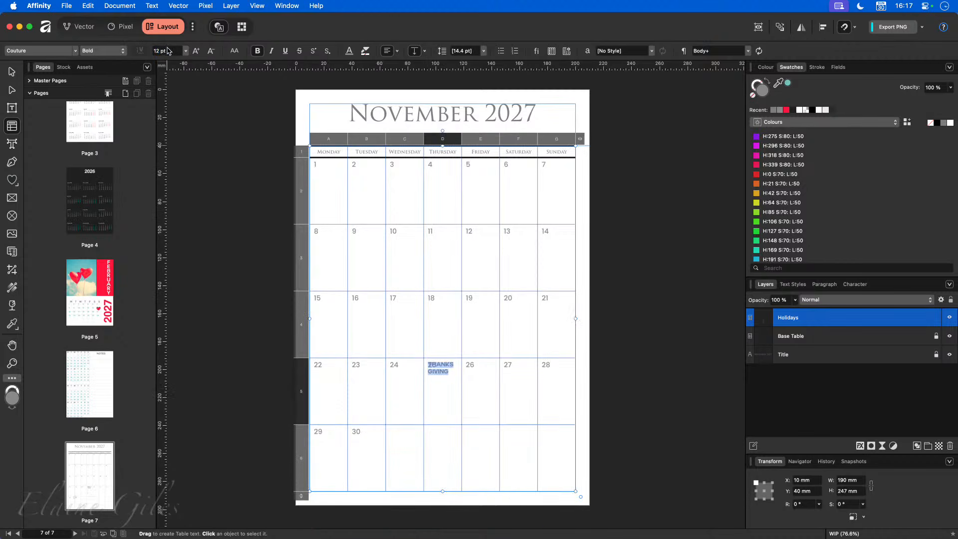
- Switch the Thanksgiving label to Poppins Medium and shrink its size slightly
click(74, 52)
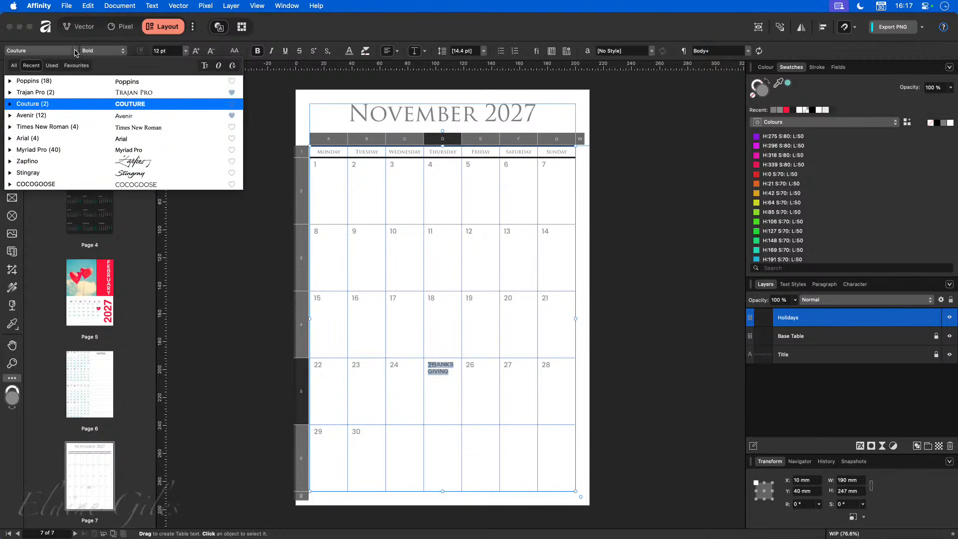
click(68, 82)
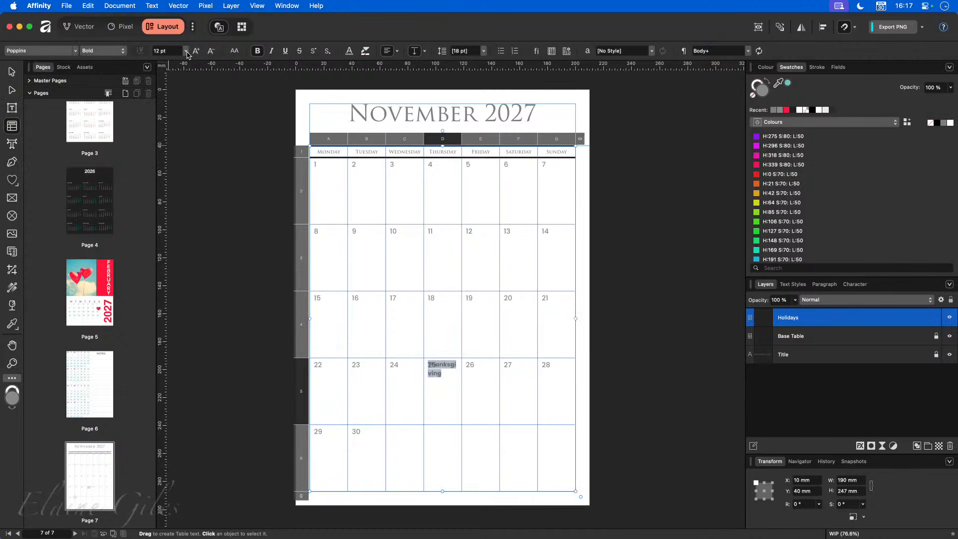
click(121, 51)
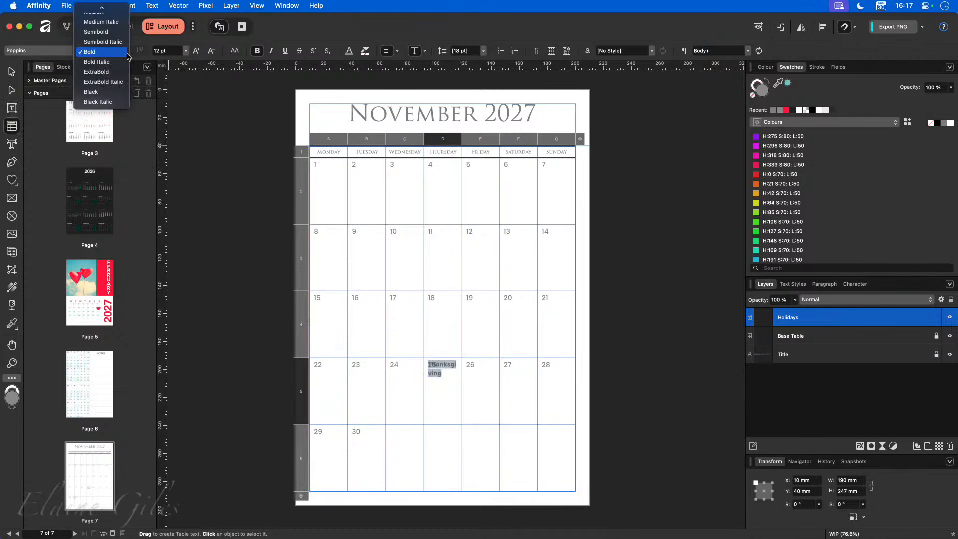
scroll(118, 46, up, 3)
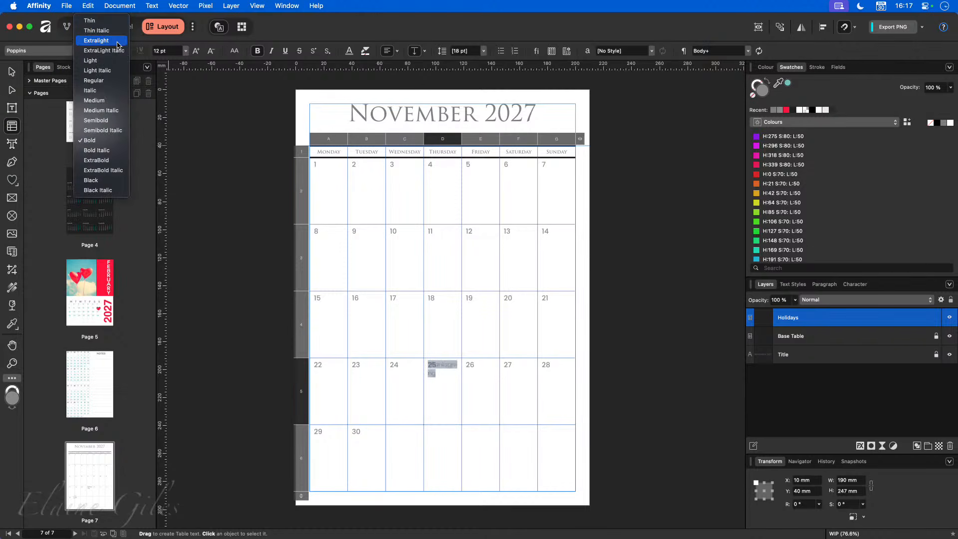
click(103, 100)
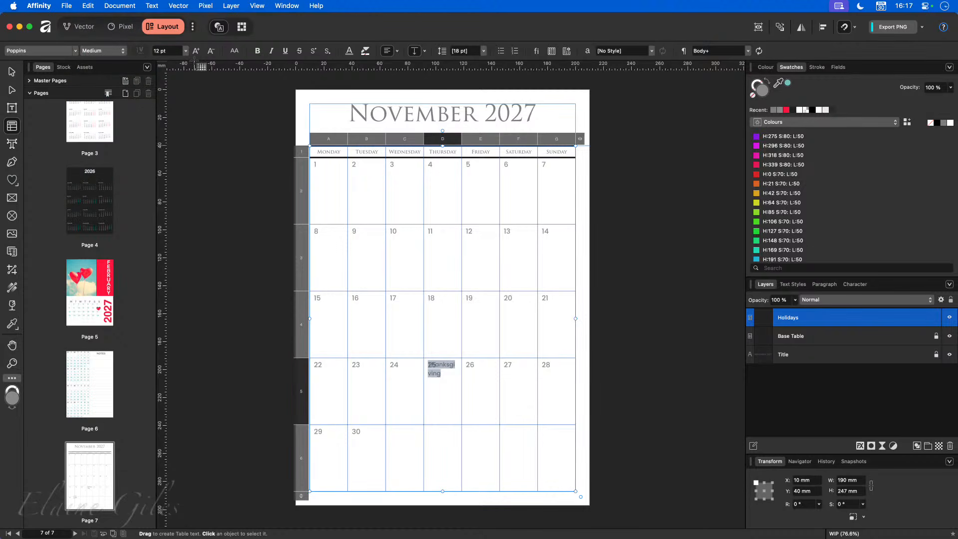
click(210, 51)
click(210, 51)
click(210, 51)
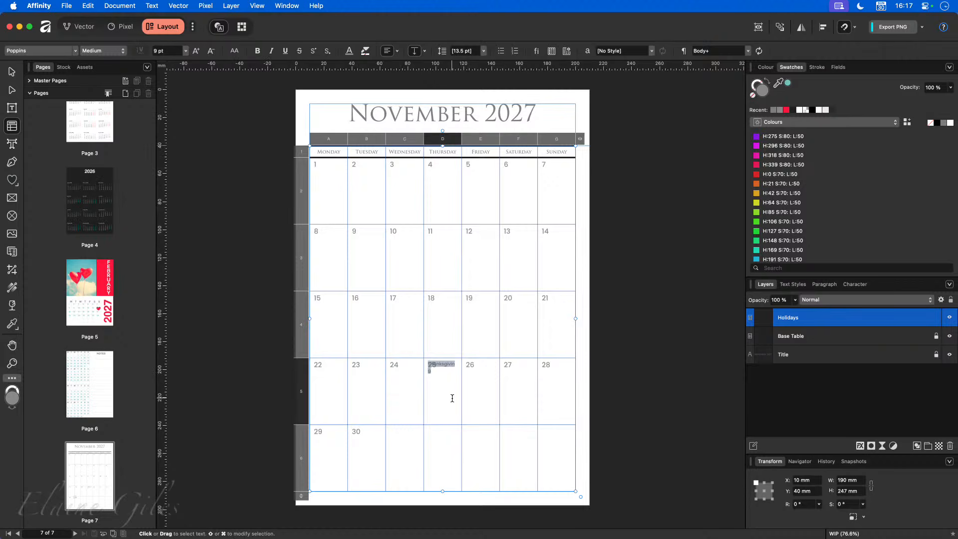
- Right- and bottom-align the Thanksgiving label and set it to 8 pt to fit one line
scroll(448, 392, up, 5)
double_click(404, 299)
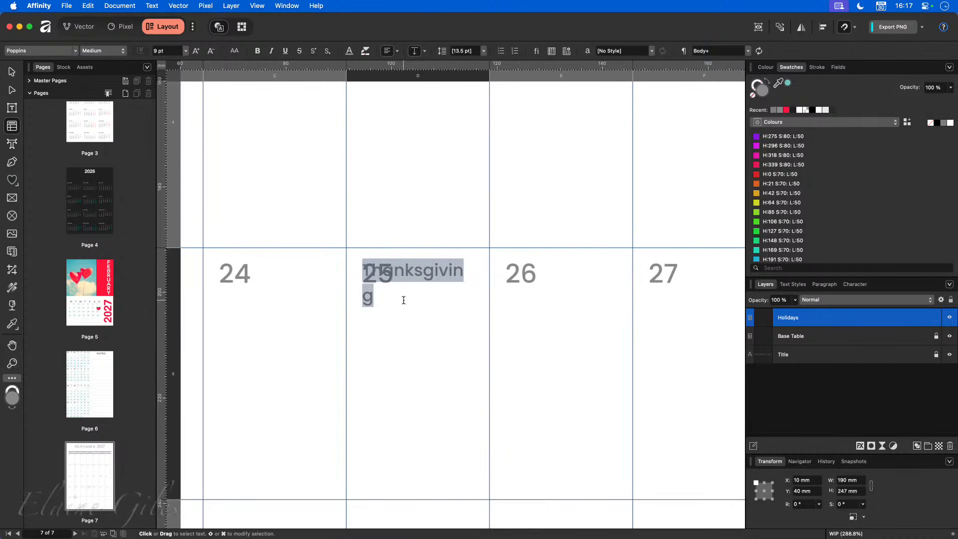
scroll(406, 300, down, 4)
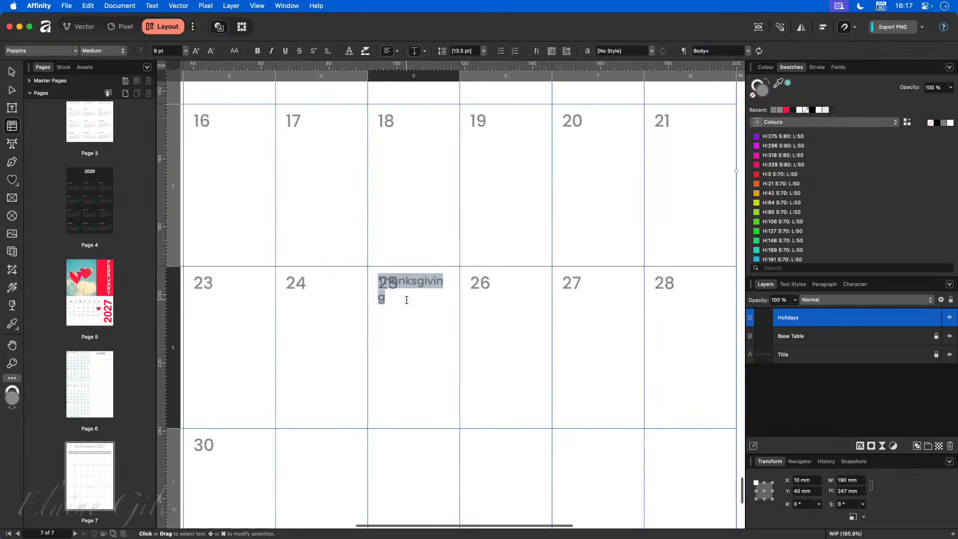
scroll(408, 301, down, 1)
scroll(408, 300, down, 5)
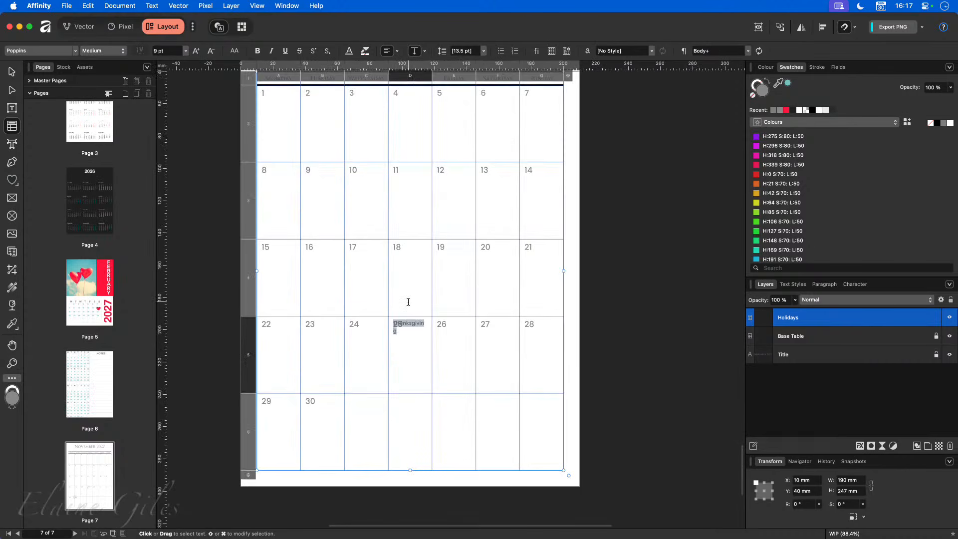
click(389, 51)
click(389, 51)
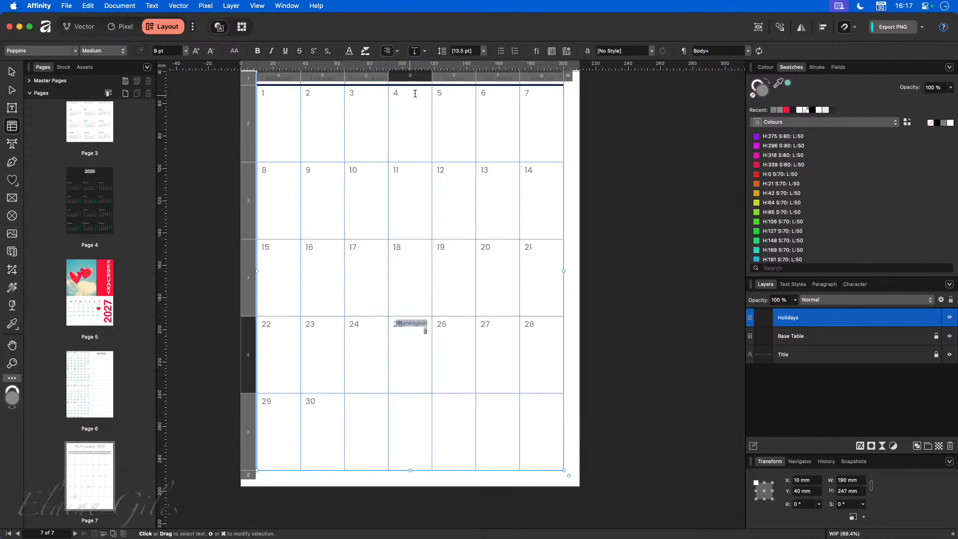
click(426, 54)
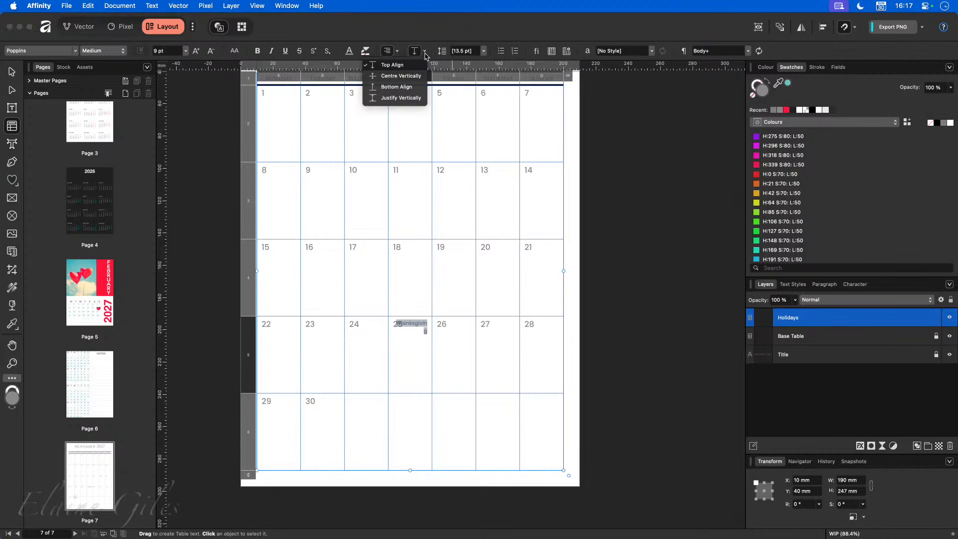
click(412, 87)
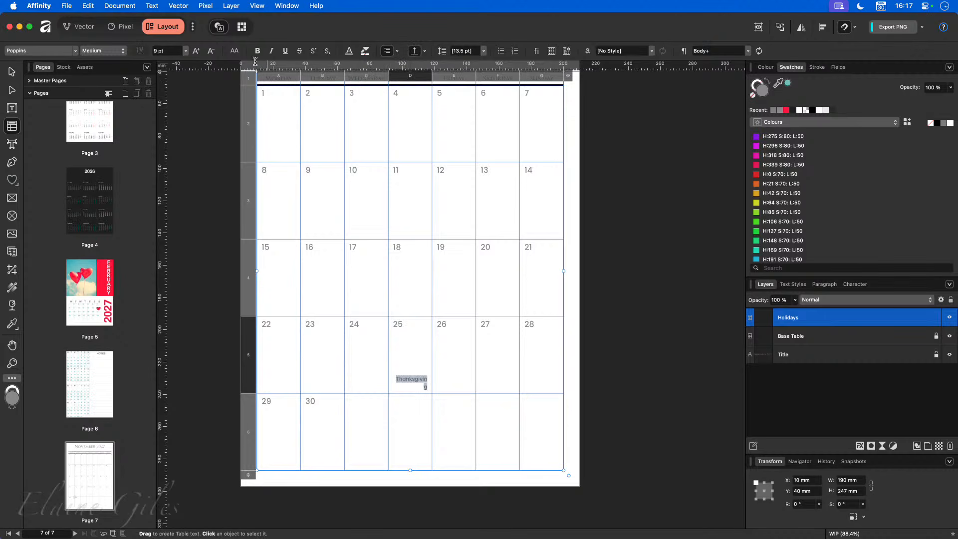
click(164, 51)
text(8)
key(Return)
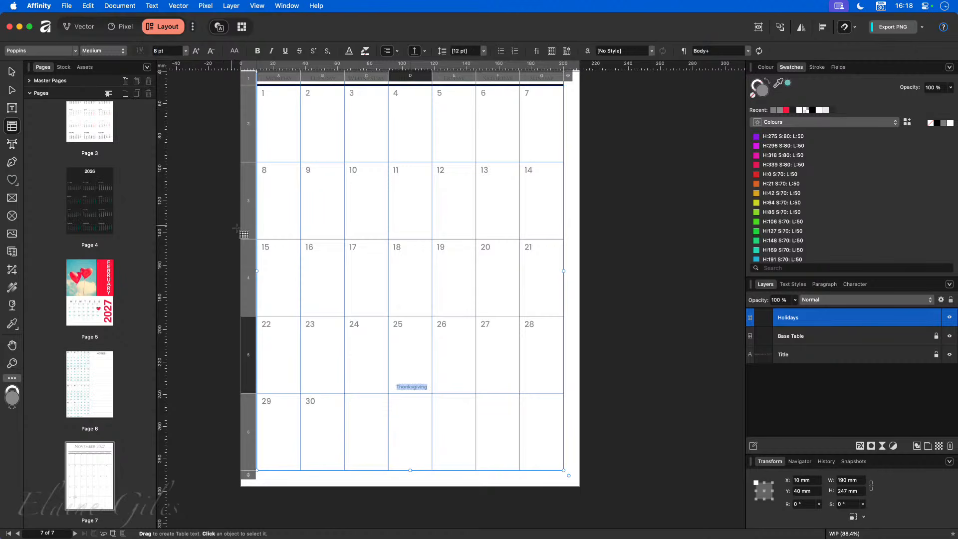
- Type an X placeholder in each of the 26, 27 and 28 cells
click(428, 437)
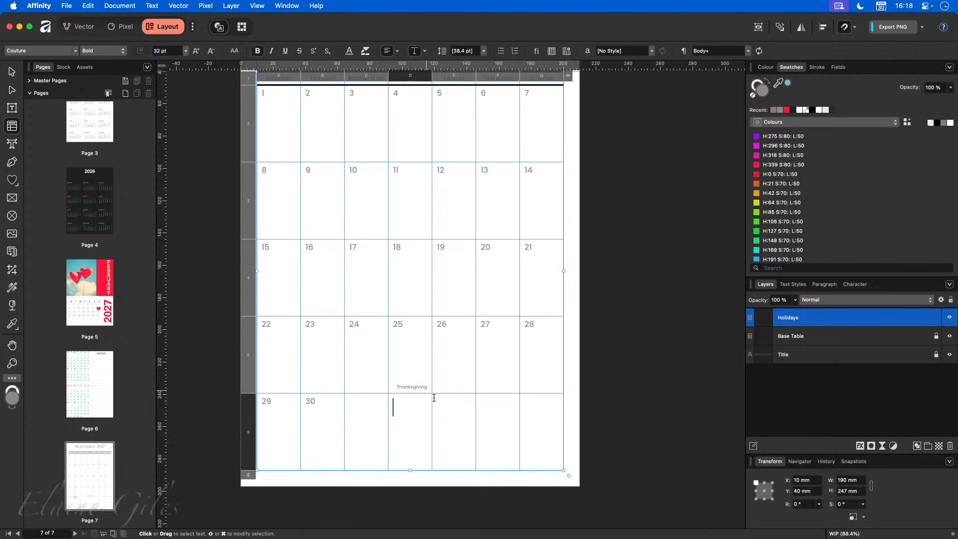
click(456, 384)
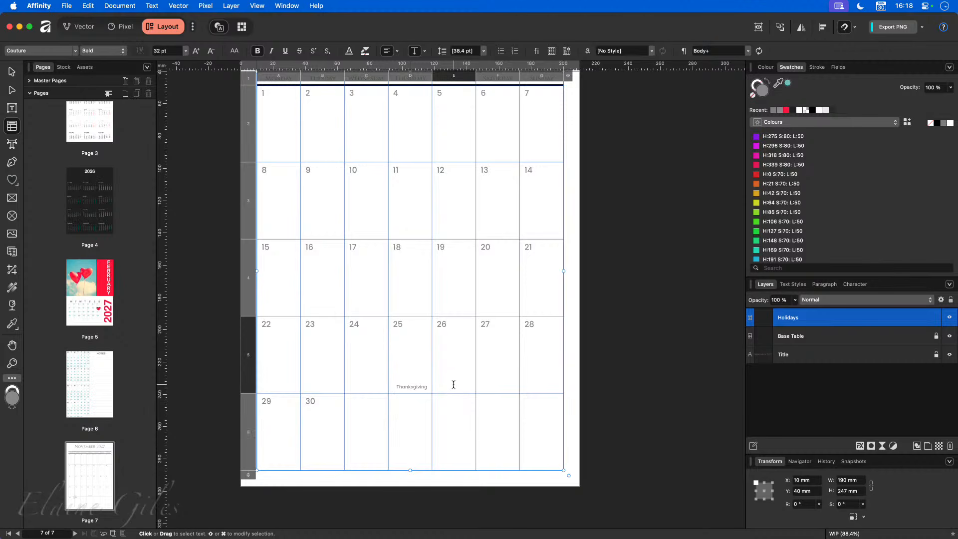
click(413, 366)
click(447, 361)
text(X)
key(Tab)
text(X)
key(Tab)
text(X)
- Select the 26–28 cells and align their X marks to the bottom-right
double_click(413, 387)
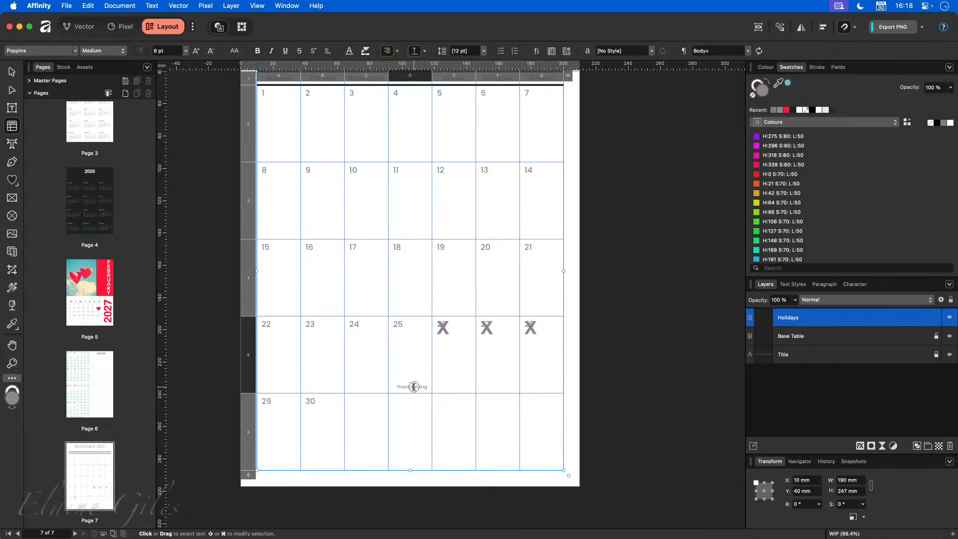
key(Escape)
scroll(460, 359, left, 3)
click(455, 362)
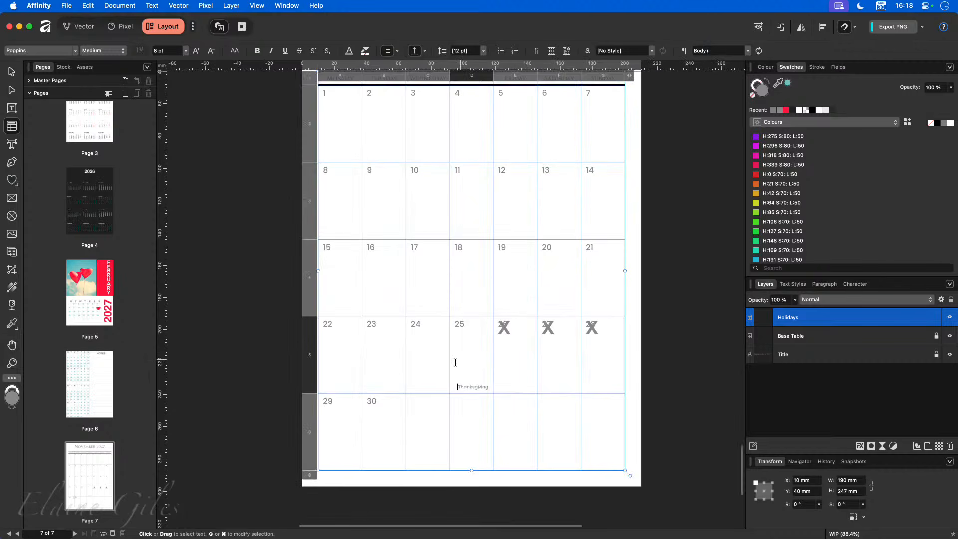
drag(524, 356, 621, 364)
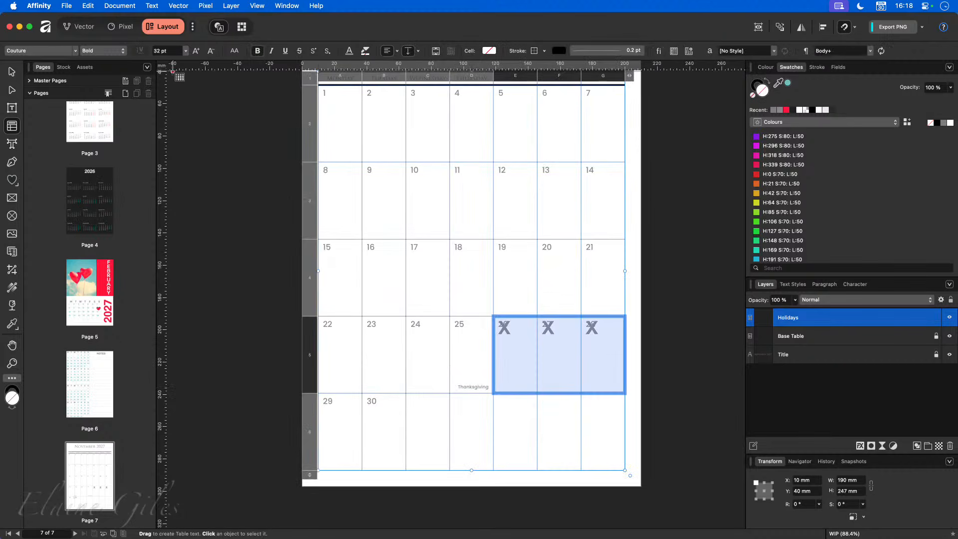
click(387, 51)
click(387, 51)
click(408, 51)
click(408, 51)
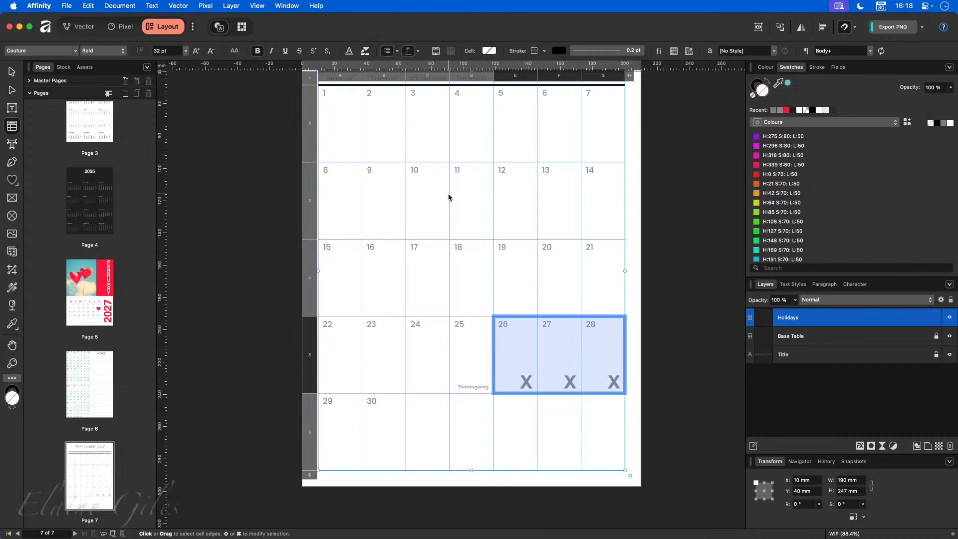
- Set the X marks to 8 pt Poppins with bold turned off
click(171, 52)
text(8)
key(Return)
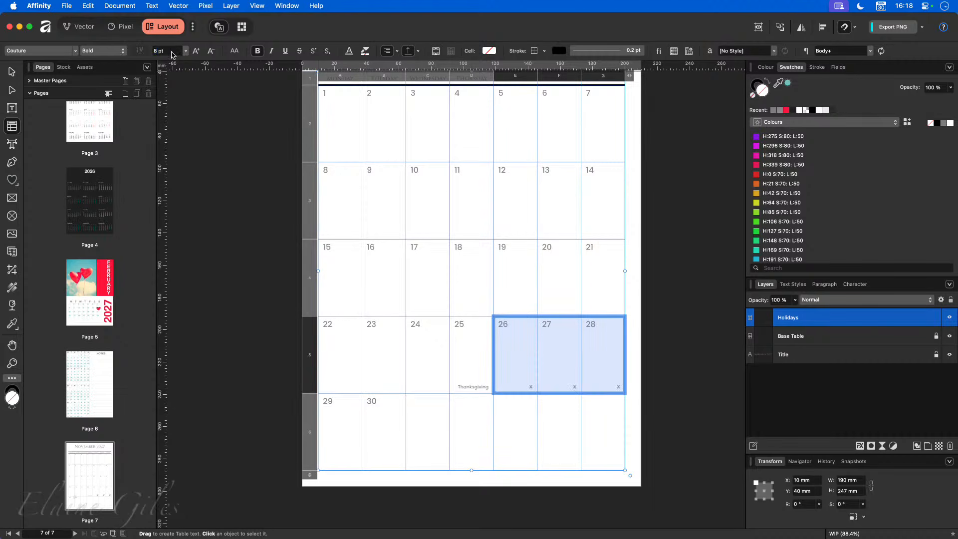
click(74, 51)
click(50, 80)
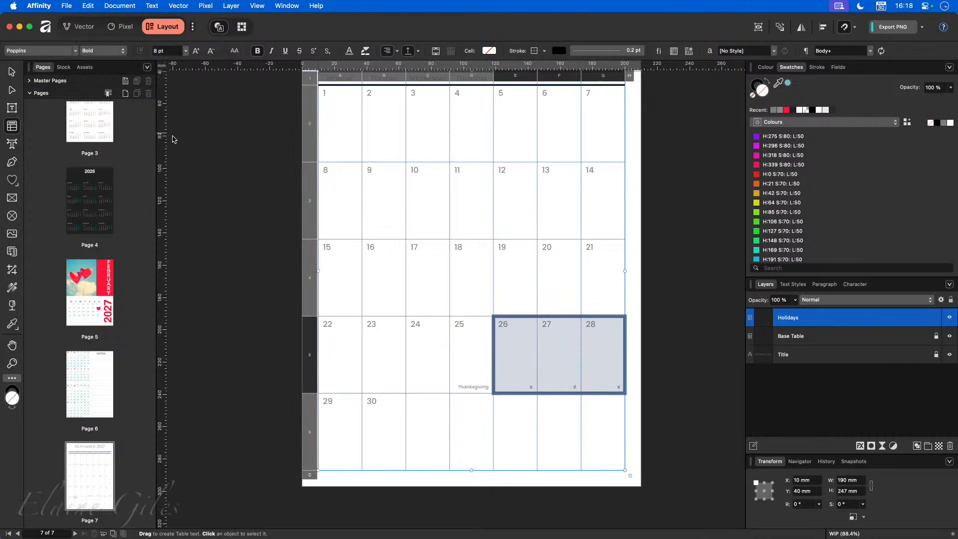
click(256, 51)
- Replace the X in the 26 cell with 'Black Friday'
click(545, 387)
click(525, 386)
double_click(525, 386)
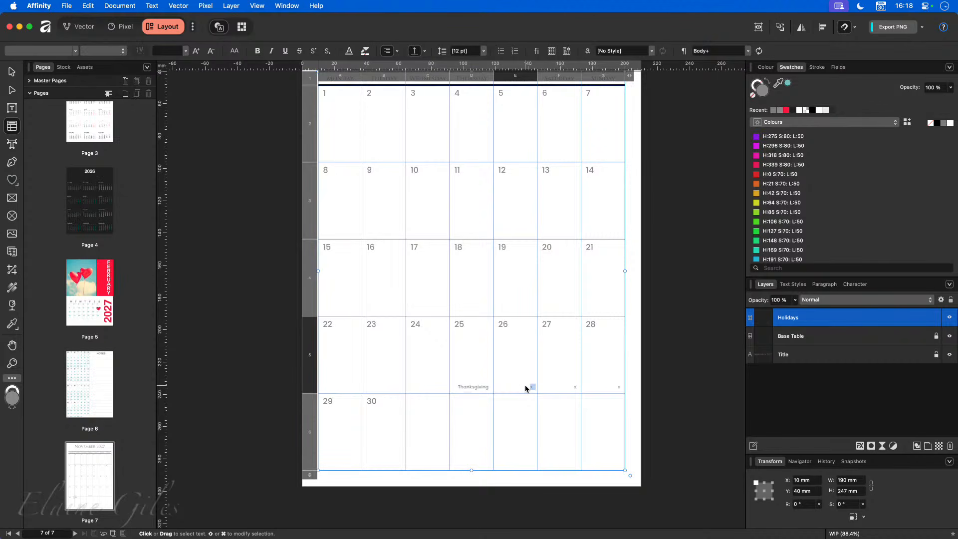
text(Black Frida)
key(BackSpace)
text(ay)
key(Return)
key(BackSpace)
- Type 'Small Business' in the 27 cell and clear the X from the 28 cell
click(577, 383)
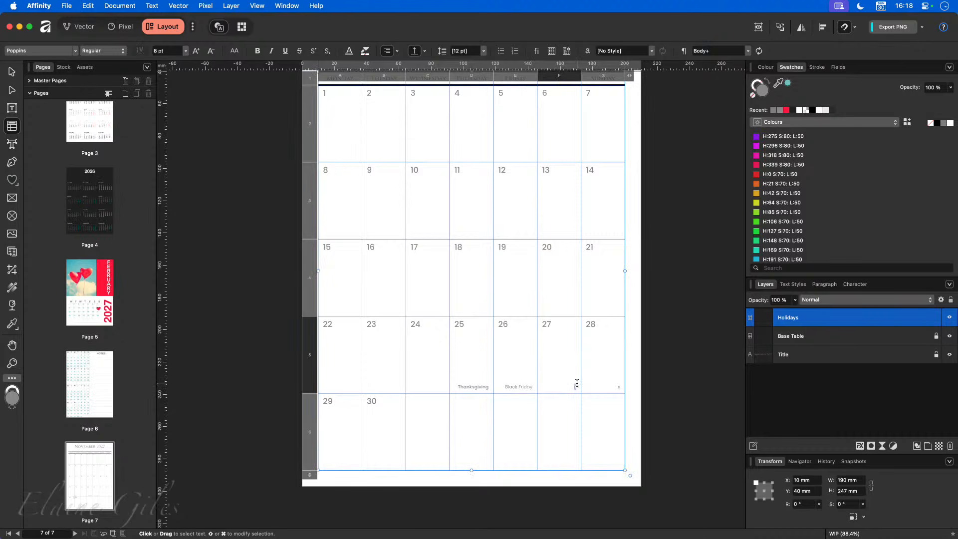
text(Small Business)
key(Return)
click(614, 386)
key(BackSpace)
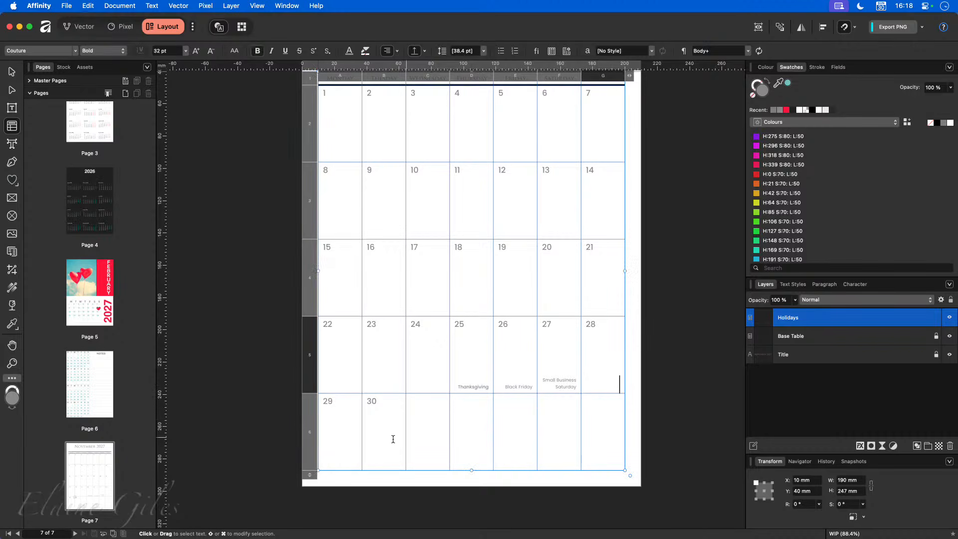
- Type 'CYBER MON' in the 29 cell and select all of it
click(342, 449)
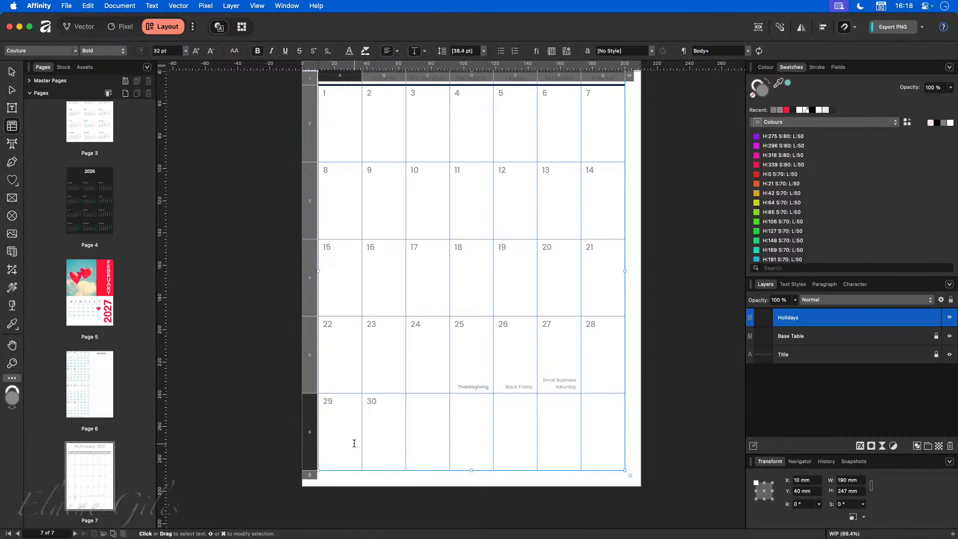
text(CYBER MON)
key(super+a)
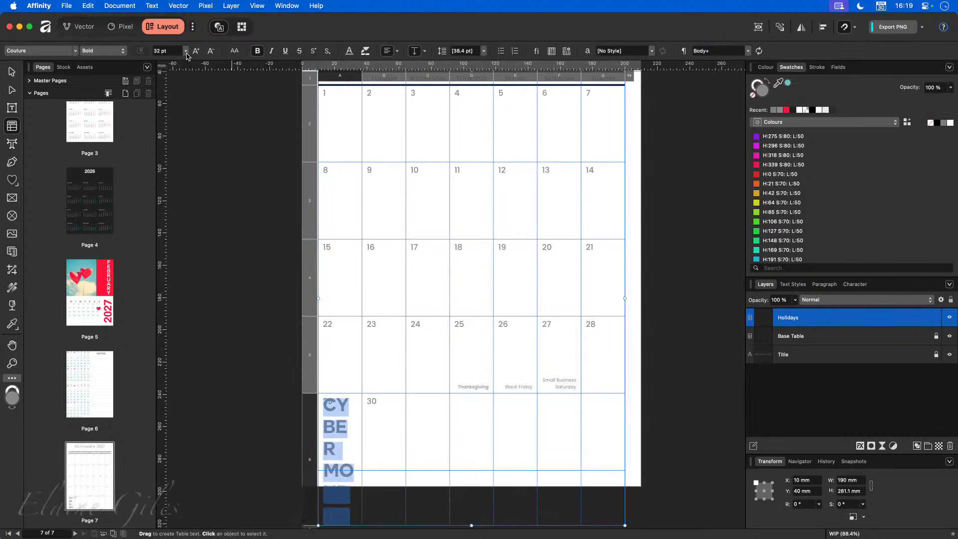
- Paste the holiday label style onto the Cyber Monday text using Edit > Paste Style
double_click(474, 382)
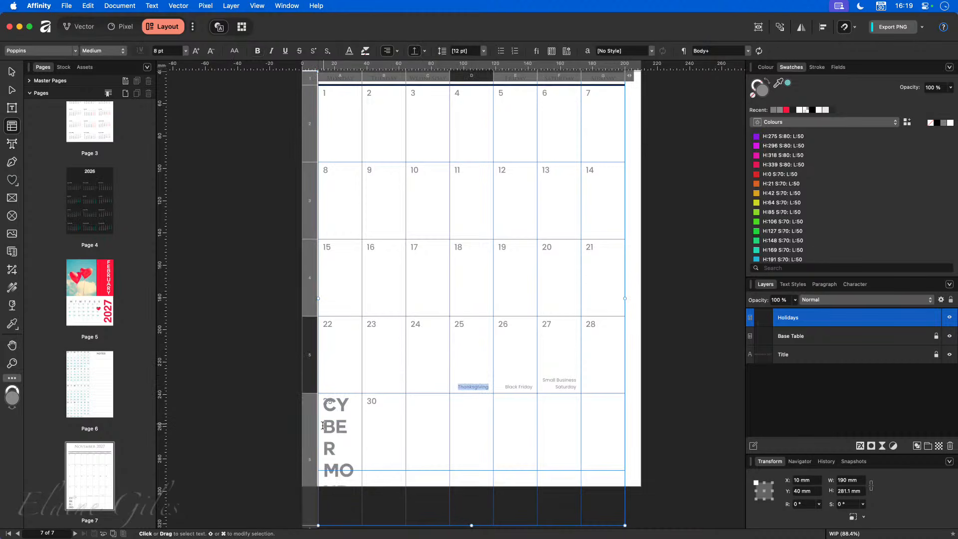
double_click(341, 423)
key(super+a)
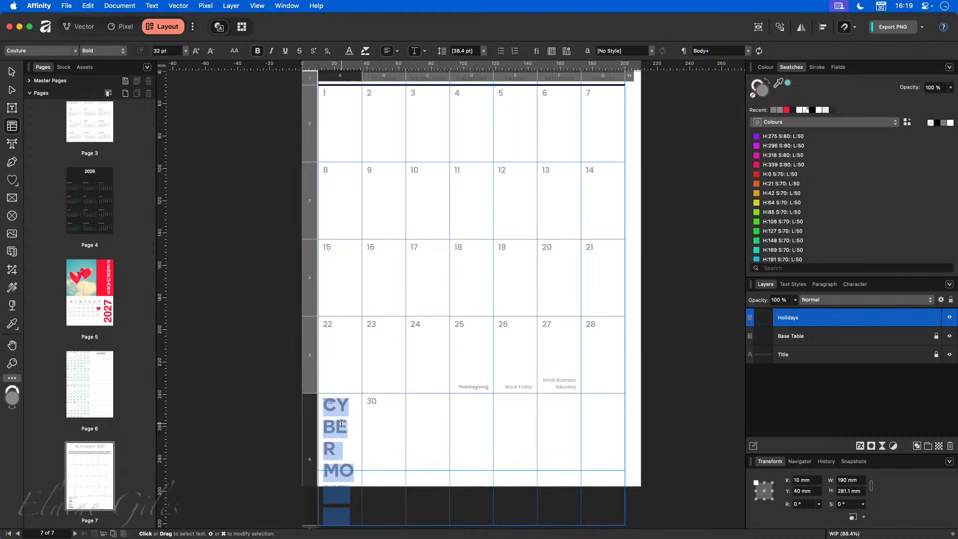
click(88, 6)
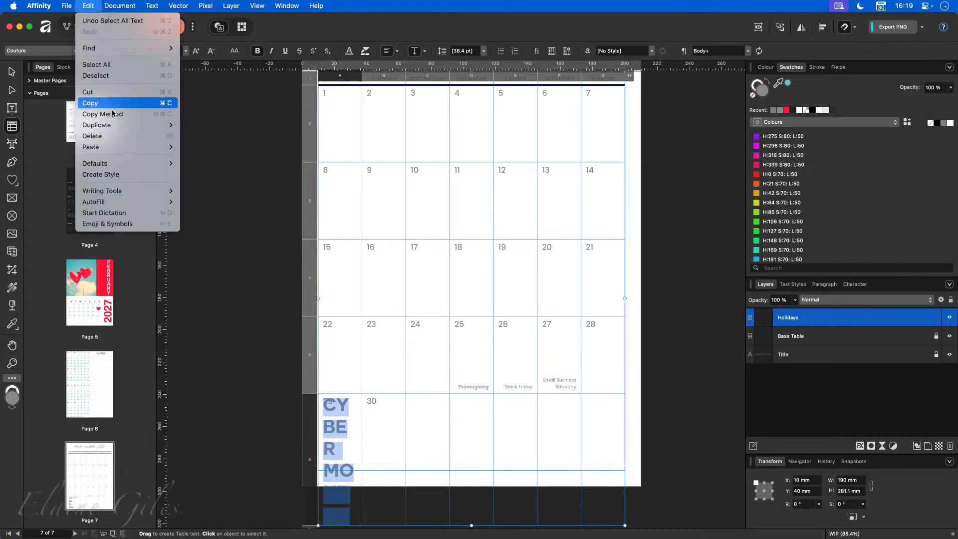
mouse_move(115, 146)
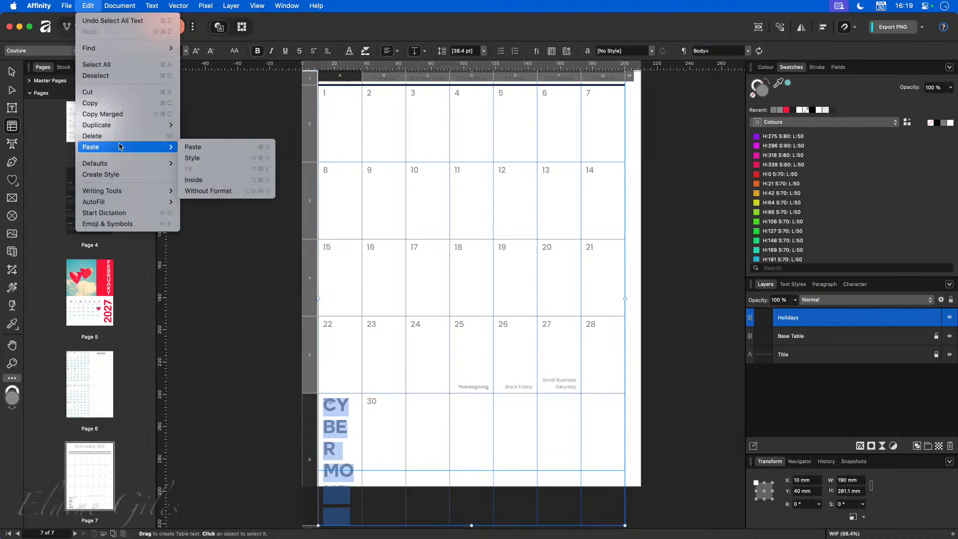
click(219, 163)
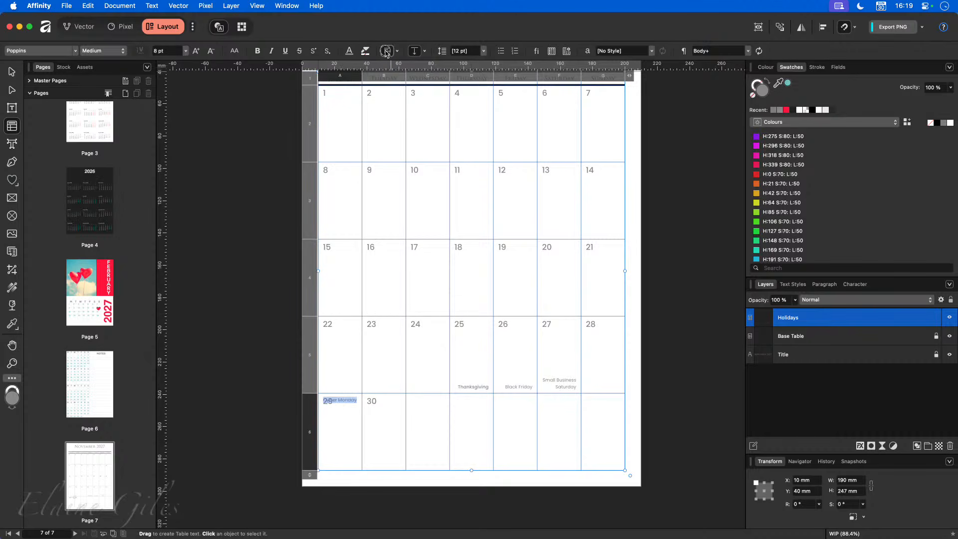
- Bottom-align the Cyber Monday label in the 29 cell
click(414, 51)
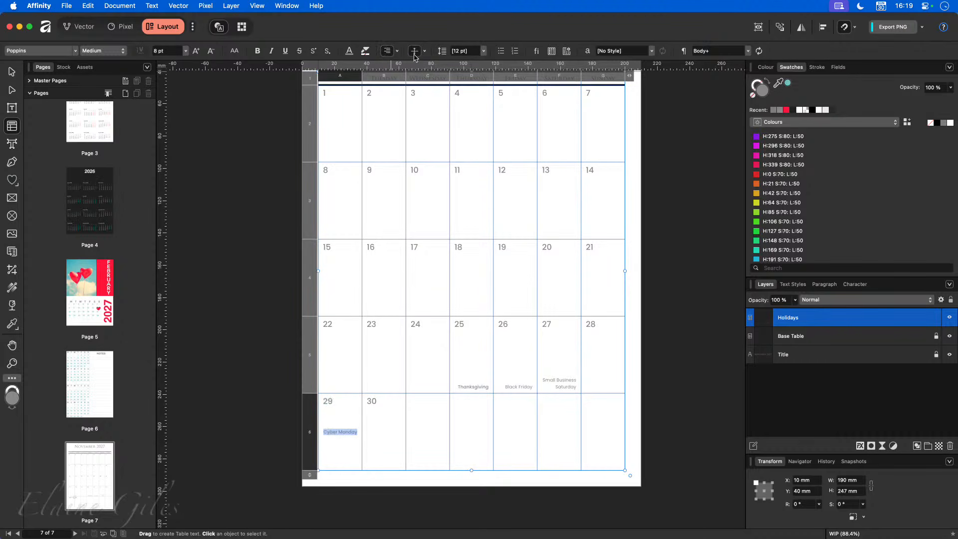
click(414, 51)
click(273, 409)
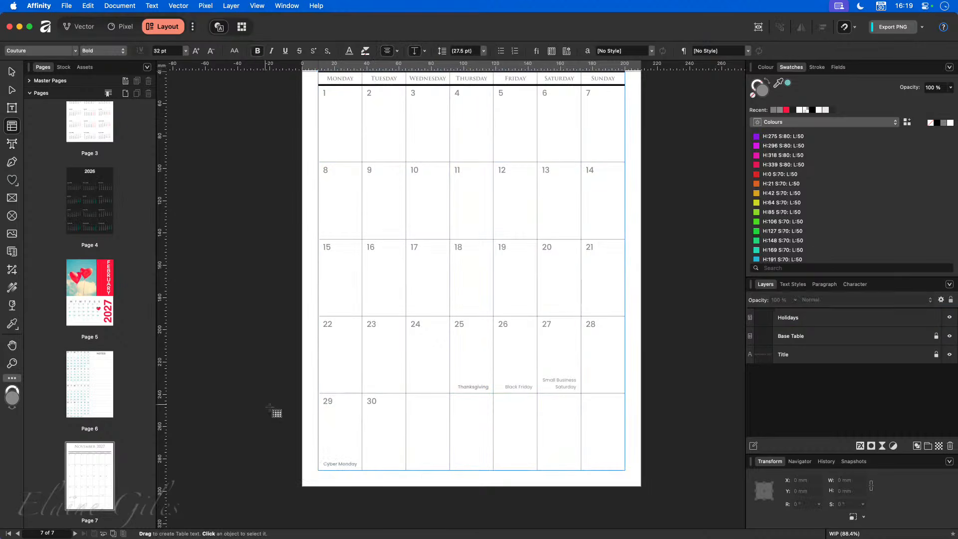
scroll(661, 369, up, 3)
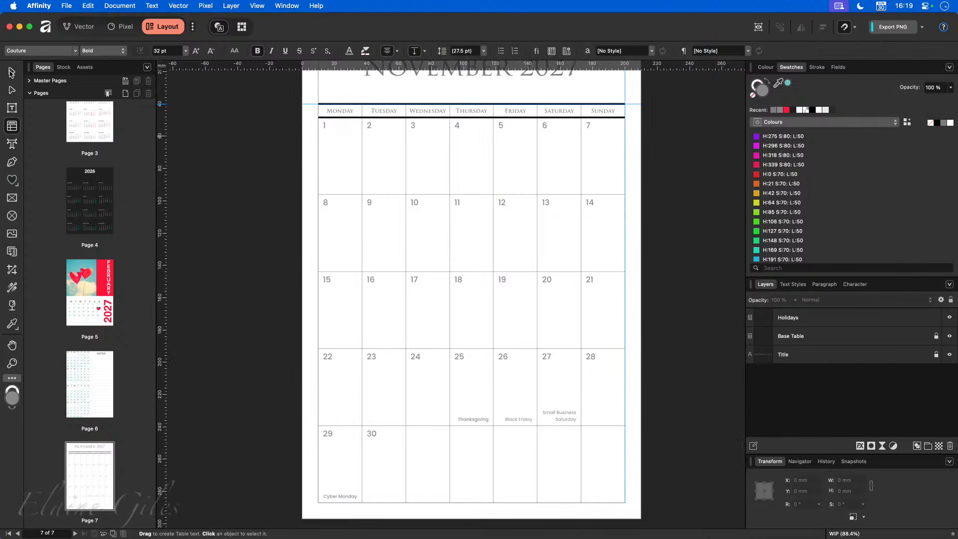
key(v)
scroll(497, 321, up, 1)
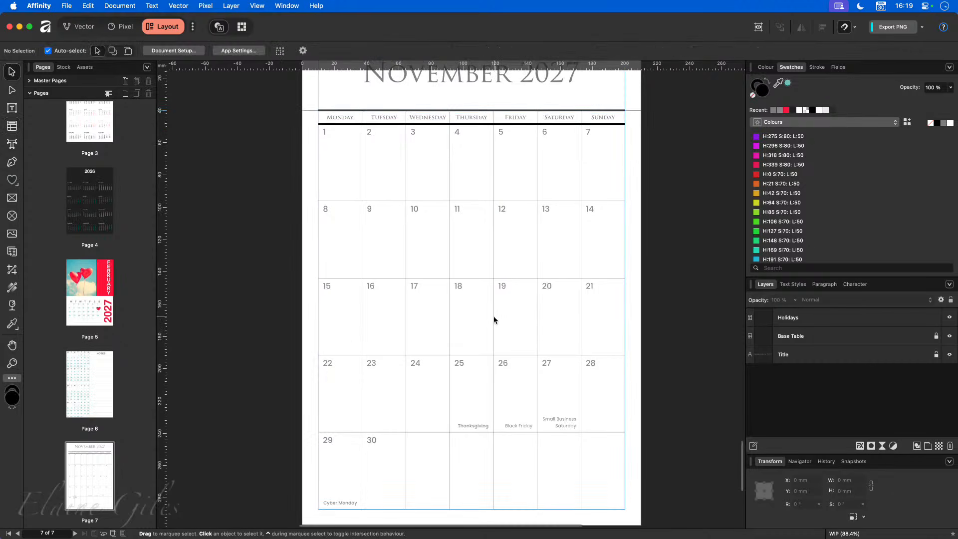
- Duplicate the Holidays layer as 'Special Events' and hide the original Holidays layer
click(823, 317)
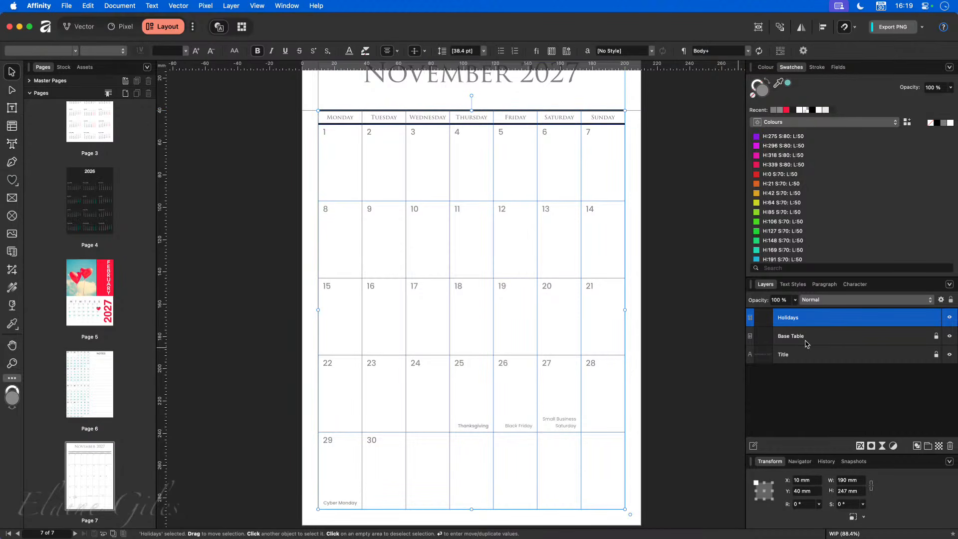
key(super+j)
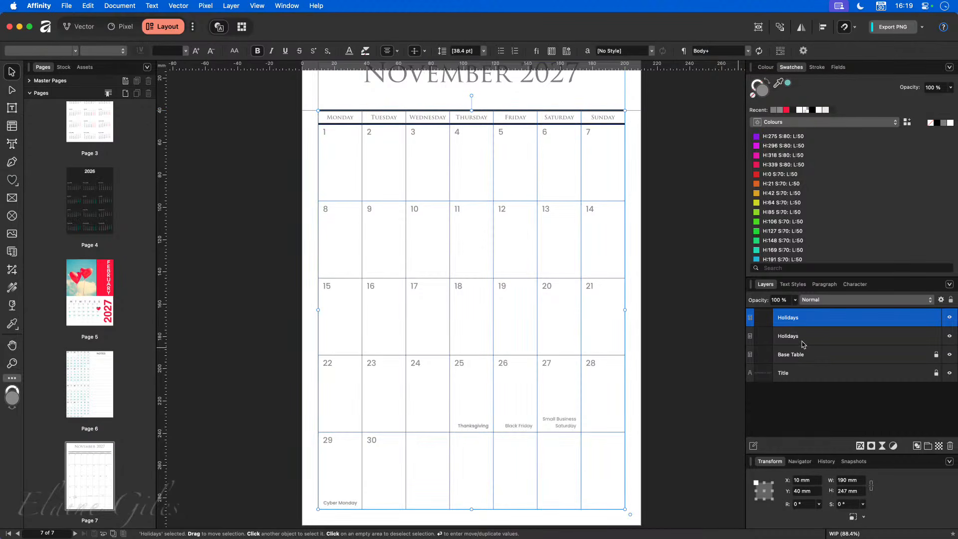
double_click(788, 318)
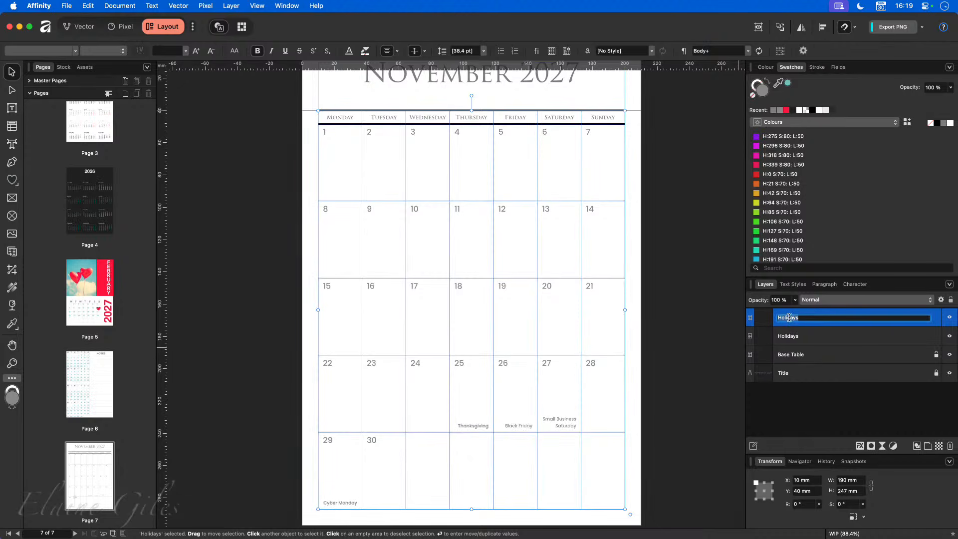
text(Special Events)
key(Return)
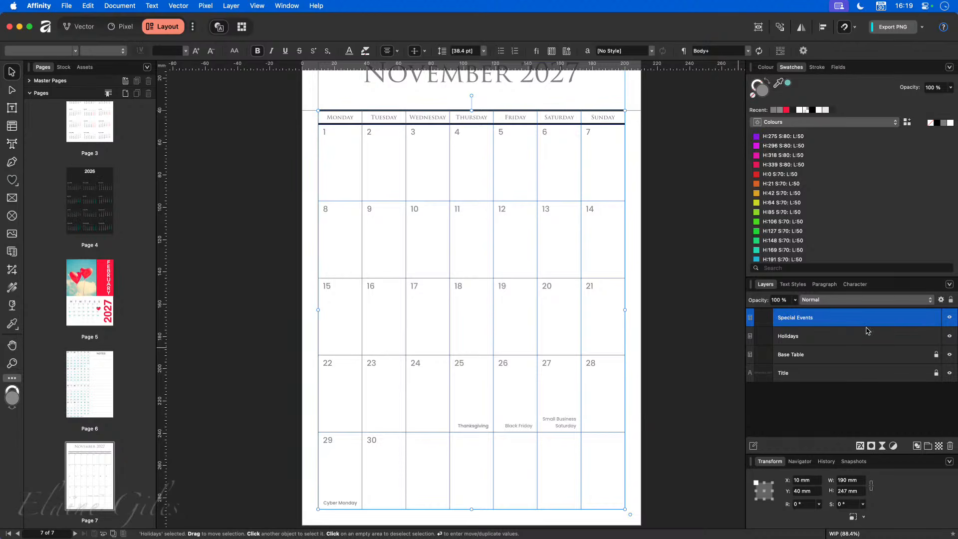
click(949, 336)
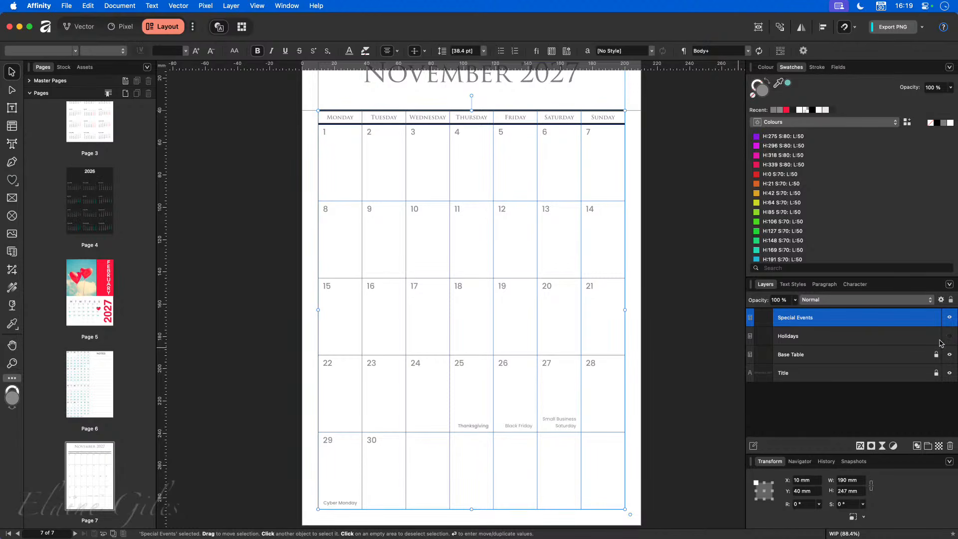
double_click(470, 424)
key(super+c)
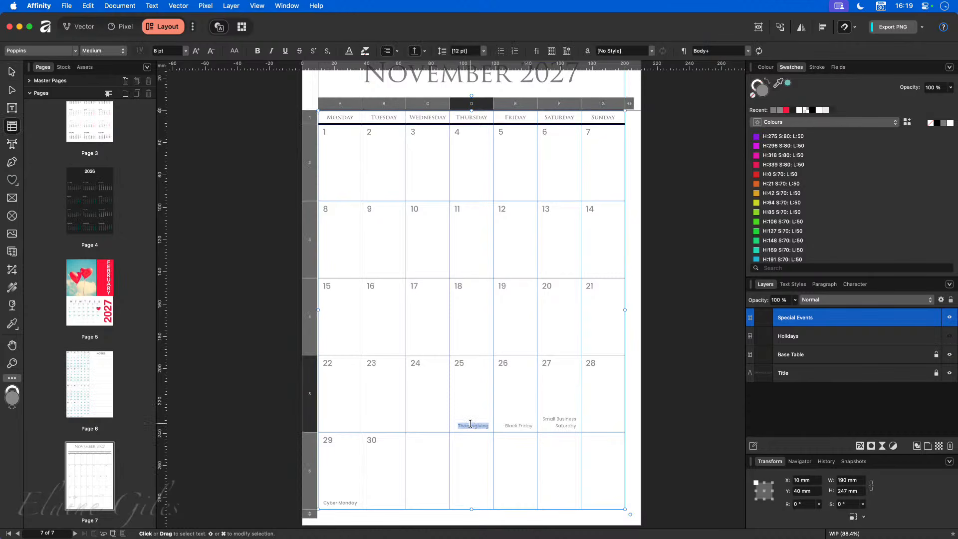
- Move the Thanksgiving label from the 25th into Friday 5, bottom-right align it, and retype it Off Site
key(BackSpace)
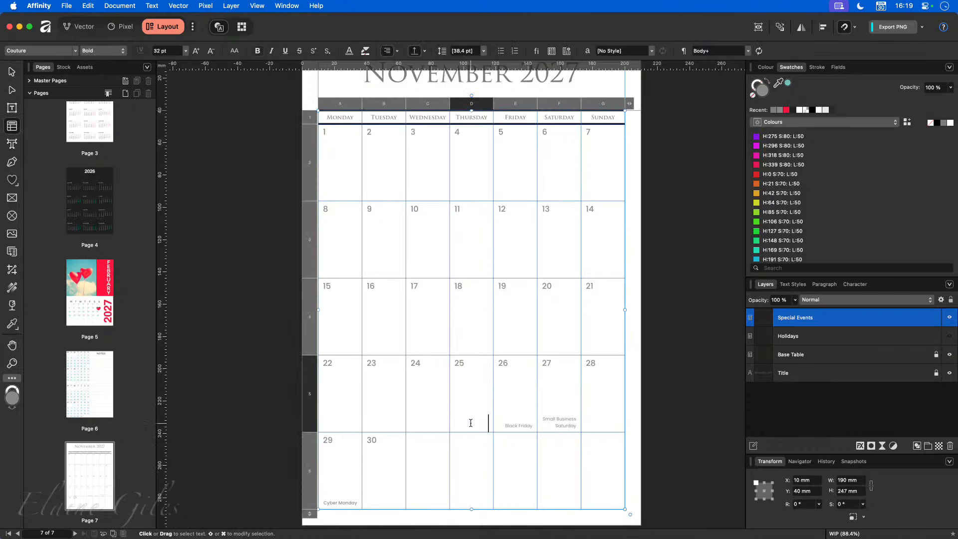
click(465, 193)
click(514, 193)
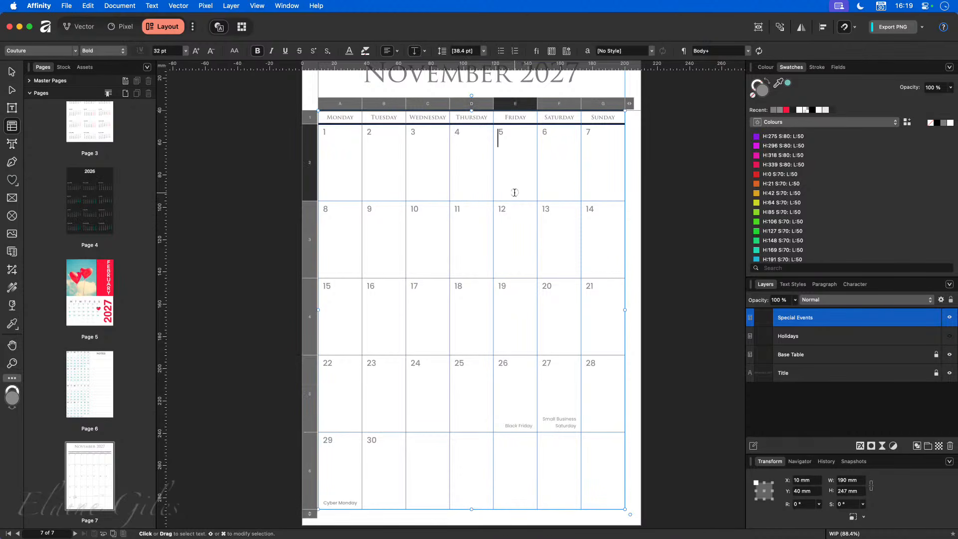
key(super+v)
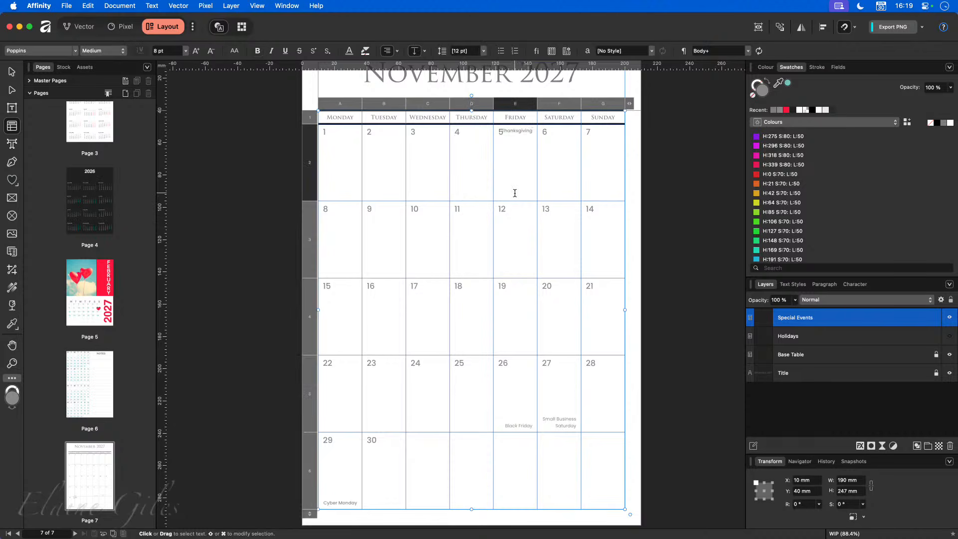
click(415, 51)
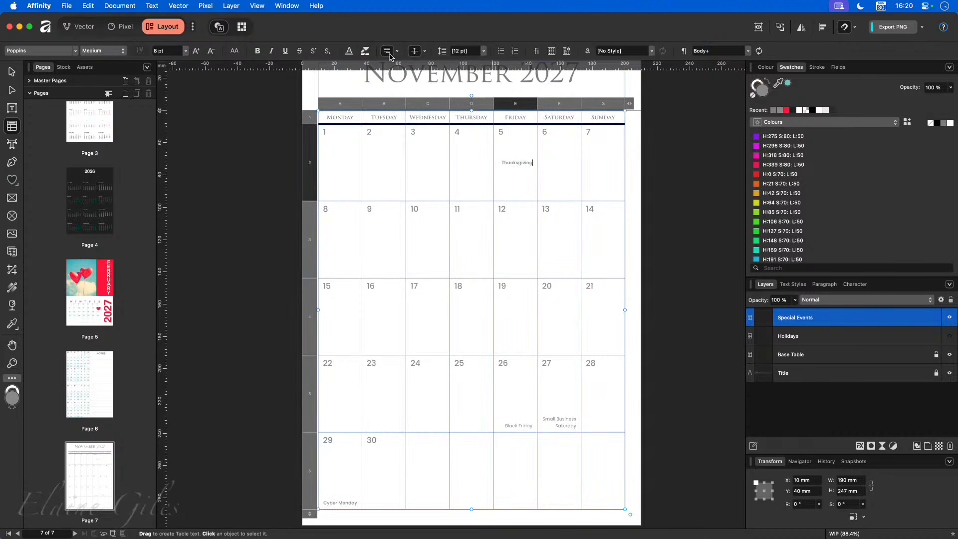
click(388, 52)
click(390, 54)
click(390, 55)
click(414, 51)
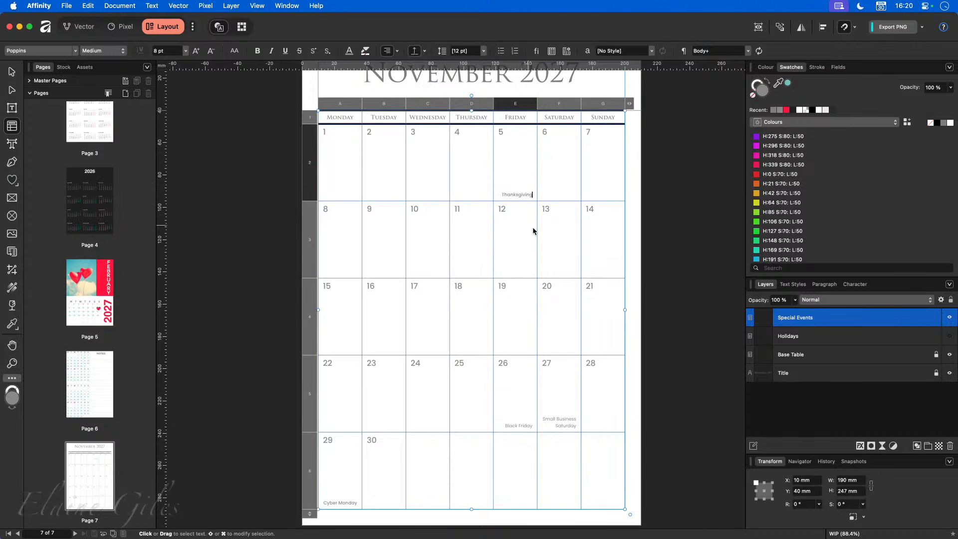
click(516, 196)
double_click(515, 195)
text(Off Site)
- Move the Black Friday label from the 26th into Friday 19, clear it for Birthday, and bottom-align it
click(524, 425)
triple_click(524, 425)
key(super+c)
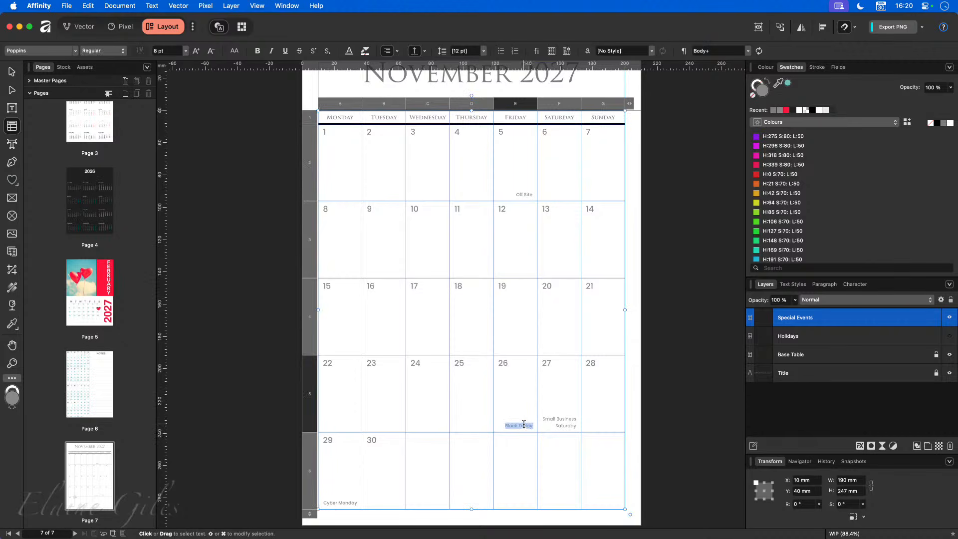
key(BackSpace)
click(509, 326)
key(super+v)
key(super+a)
key(BackSpace)
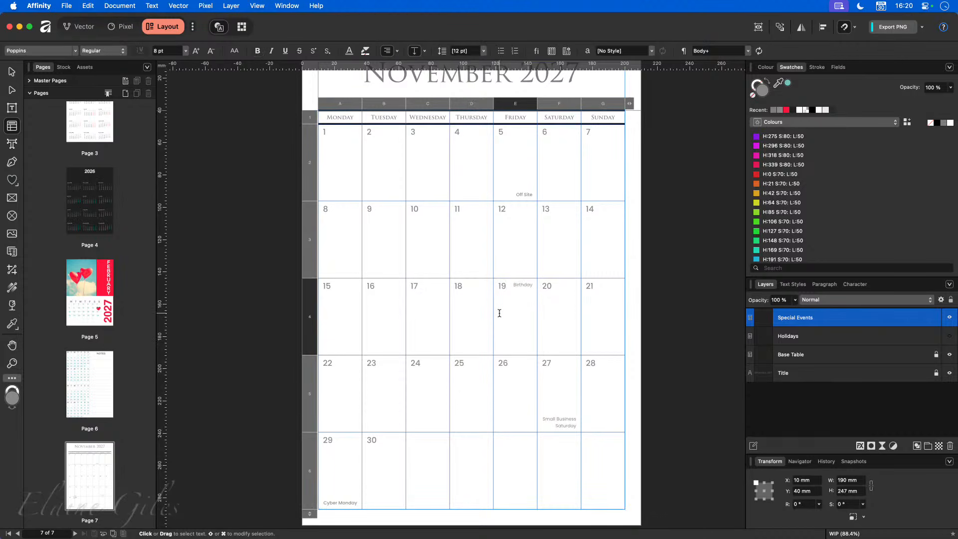
click(414, 50)
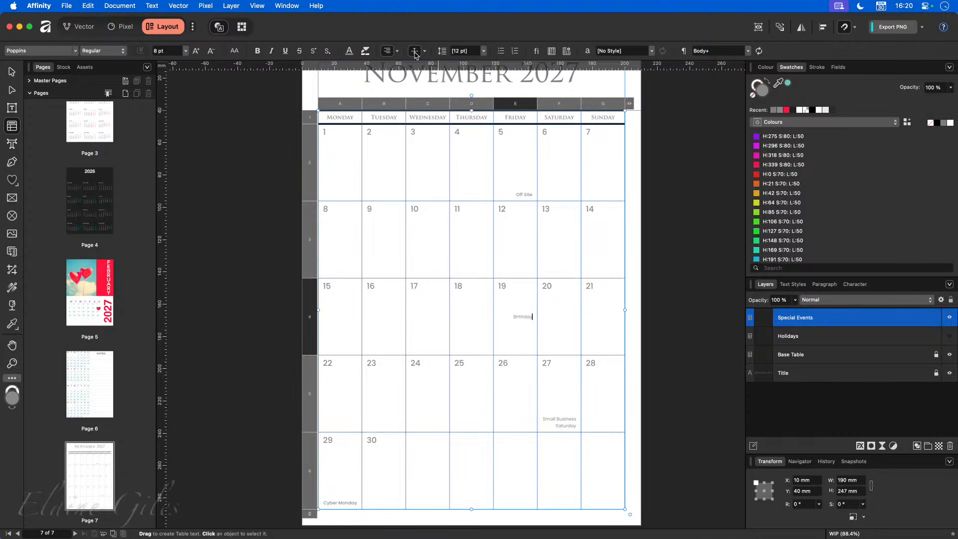
click(414, 51)
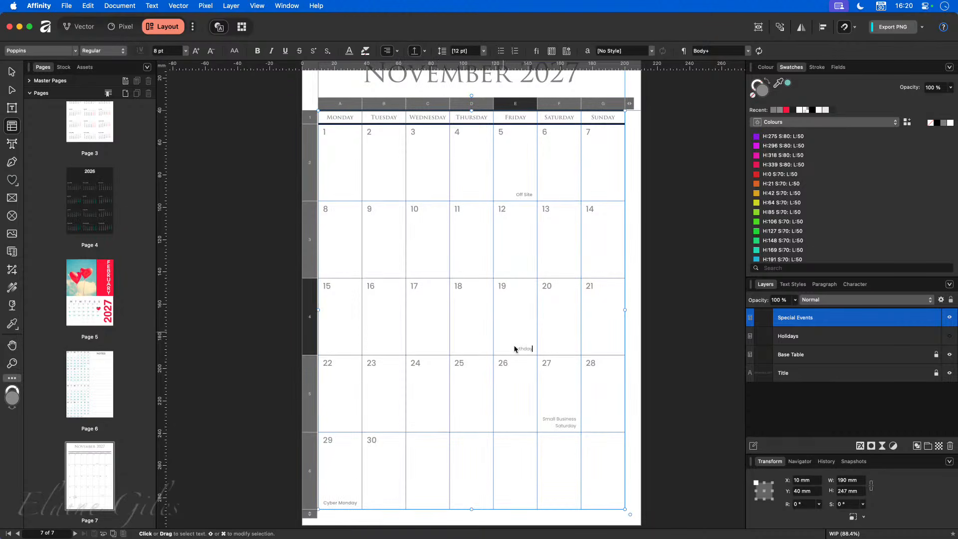
- Delete Small Business from the 27th and Cyber Monday from the 29th, then show the Holidays layer
triple_click(557, 416)
key(BackSpace)
key(Delete)
key(Delete)
key(Delete)
key(Delete)
key(Delete)
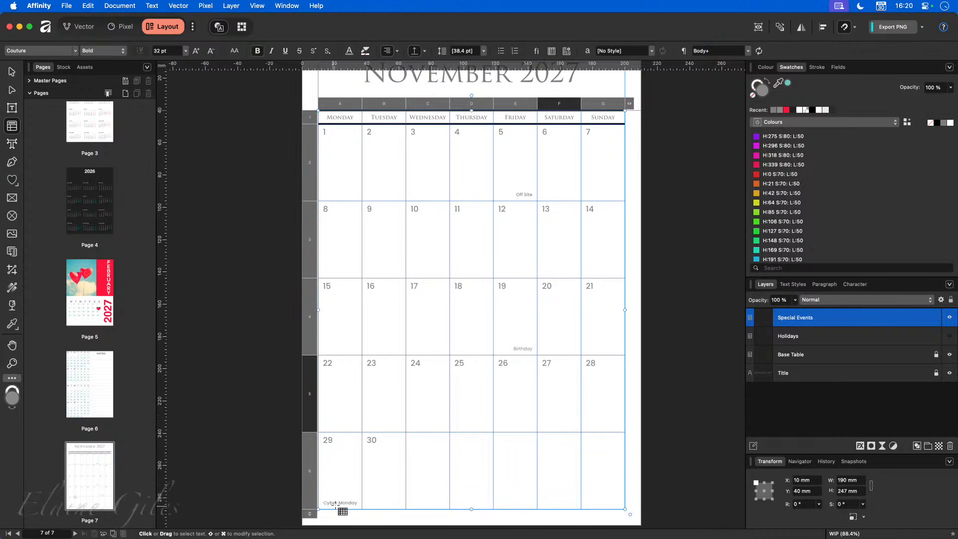
triple_click(350, 502)
key(BackSpace)
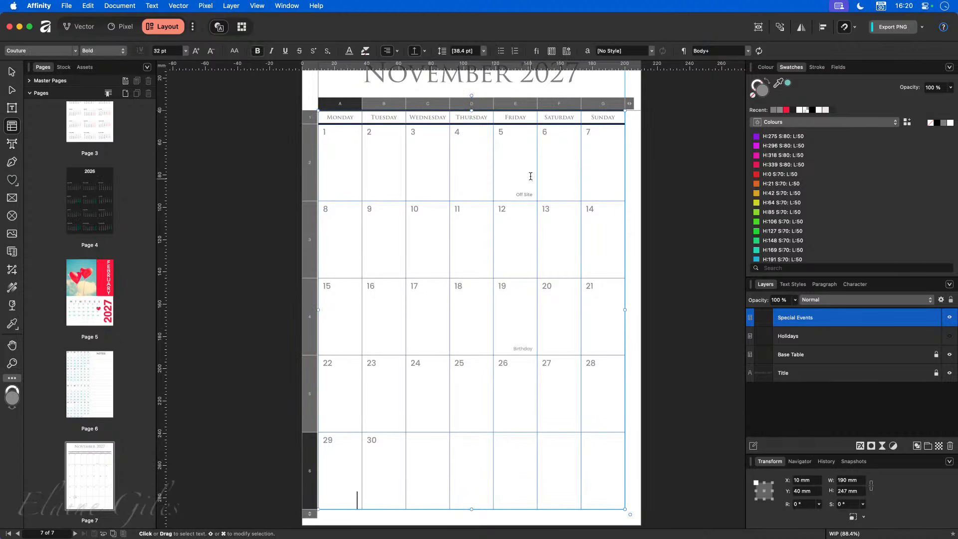
click(826, 395)
click(950, 335)
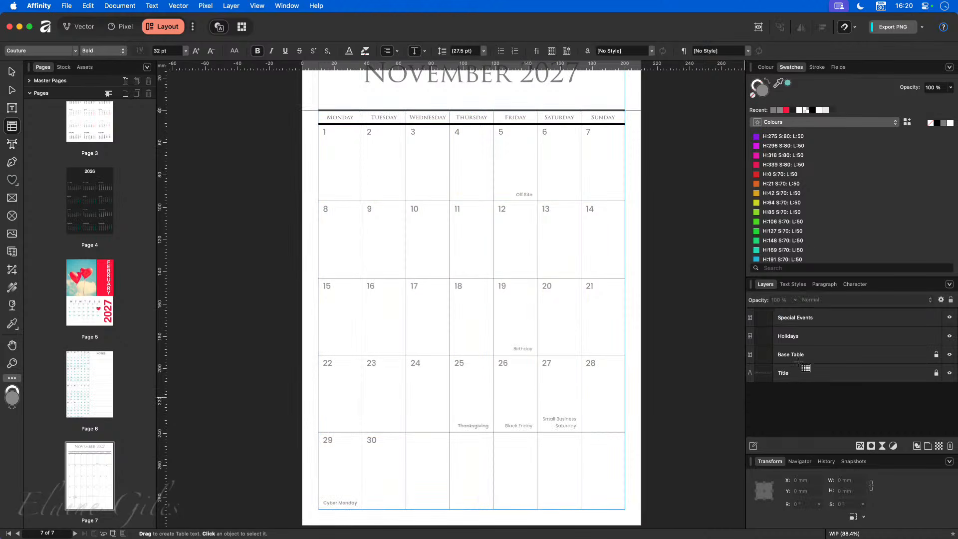
- Duplicate the Special Events layer and name the copy Special Events Icons
click(831, 355)
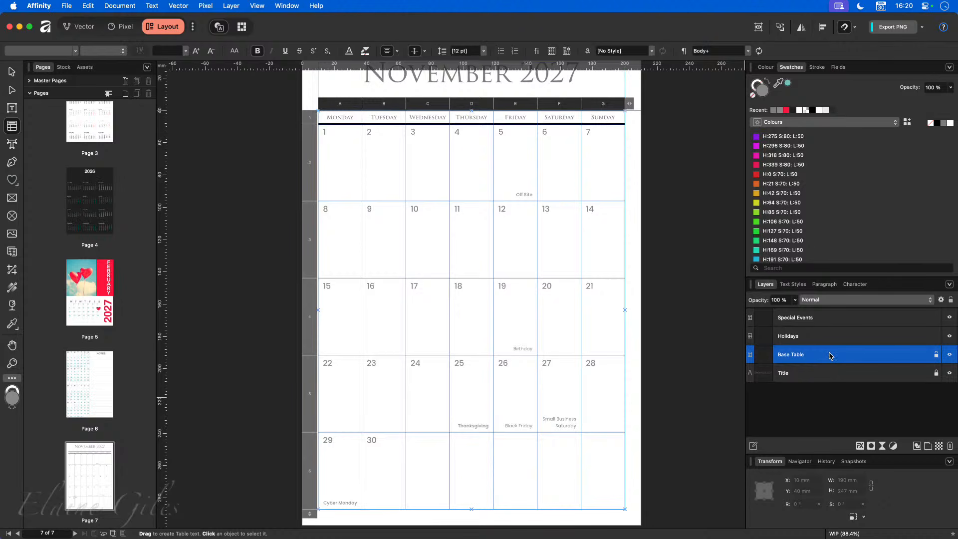
click(813, 336)
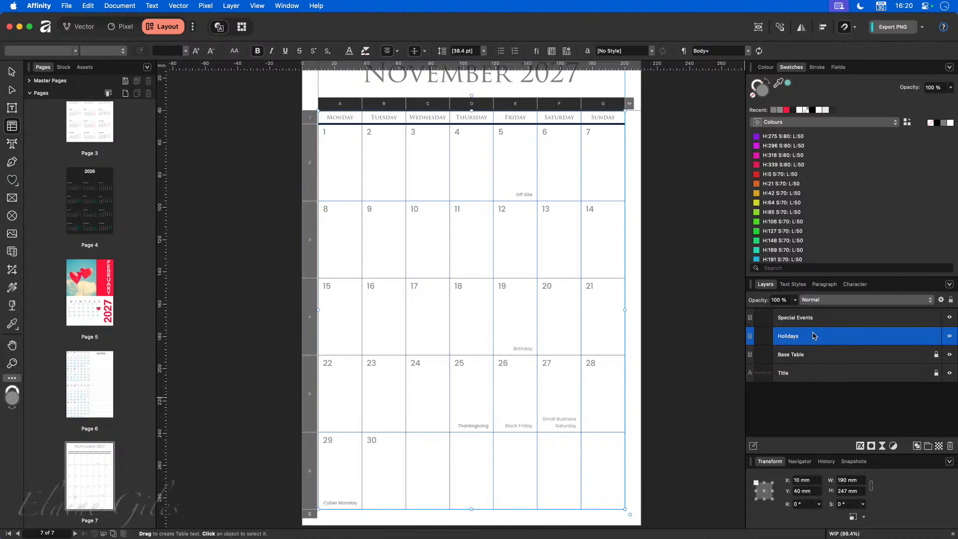
click(820, 318)
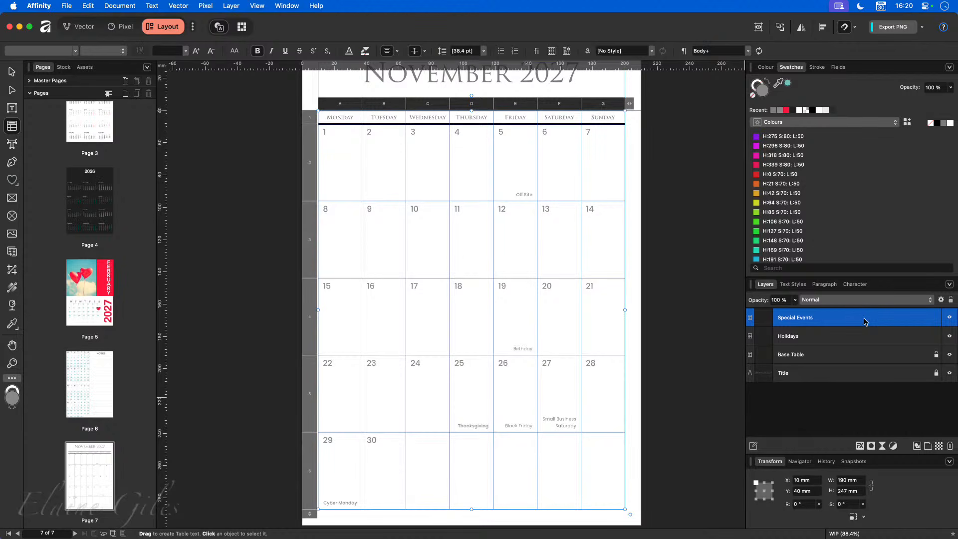
key(super+j)
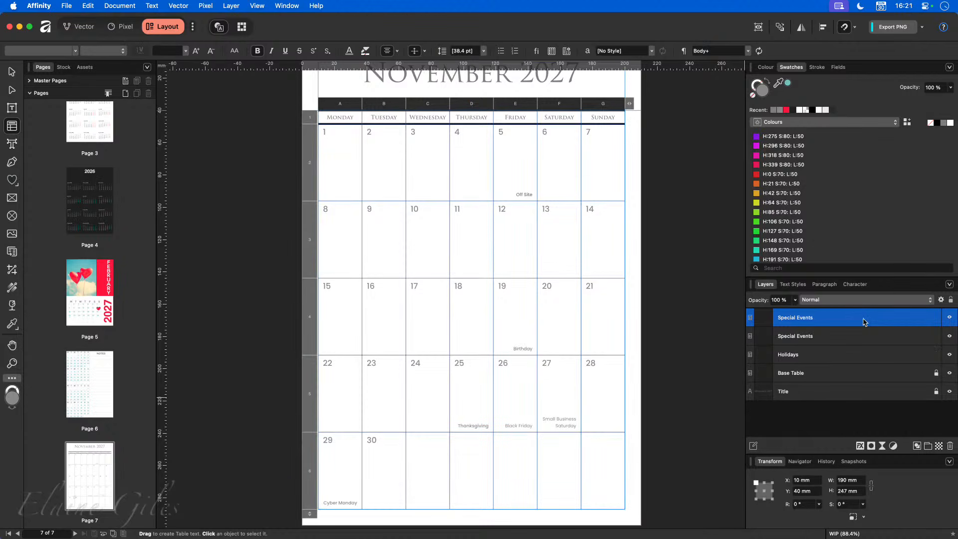
double_click(809, 318)
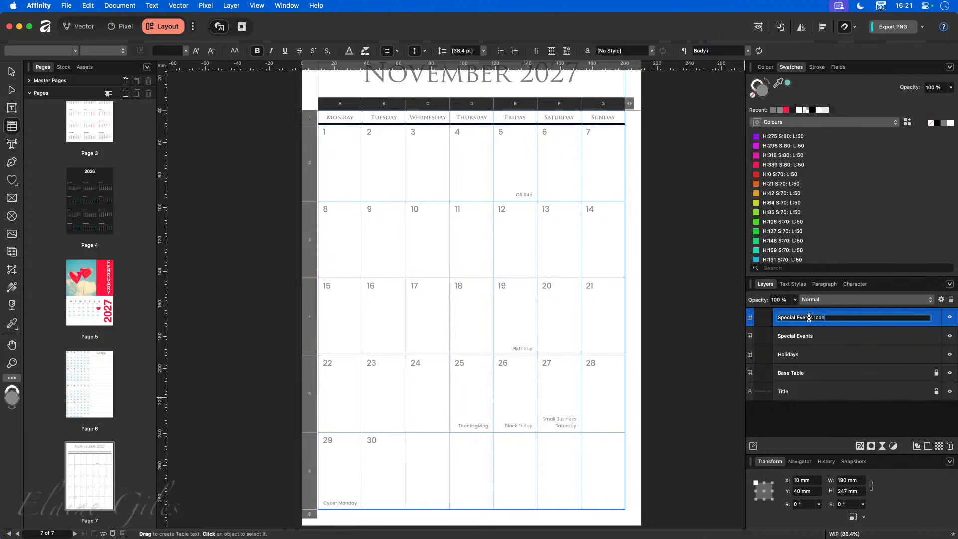
key(Return)
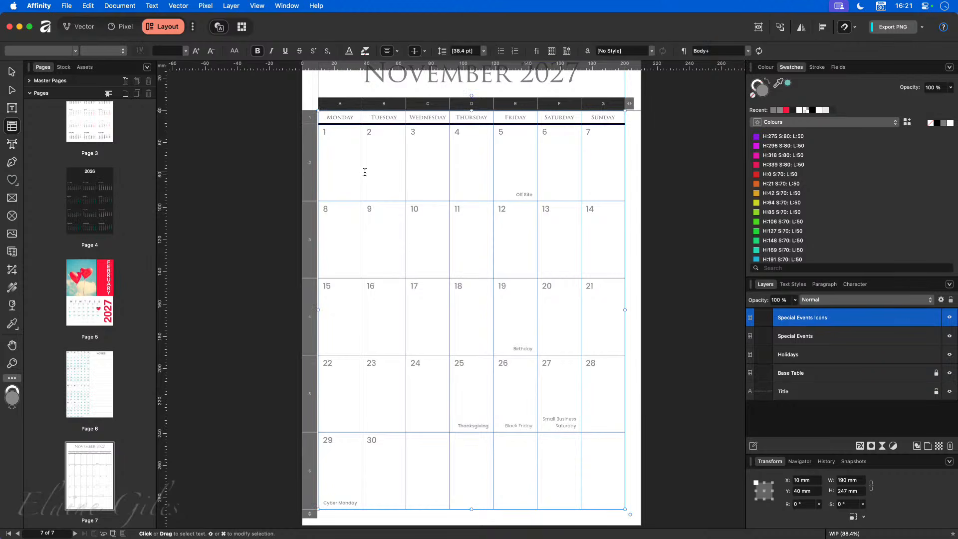
- Draw a square picture frame and set its width and height to 20 mm
click(12, 198)
drag(268, 169, 306, 215)
drag(304, 213, 339, 170)
click(12, 72)
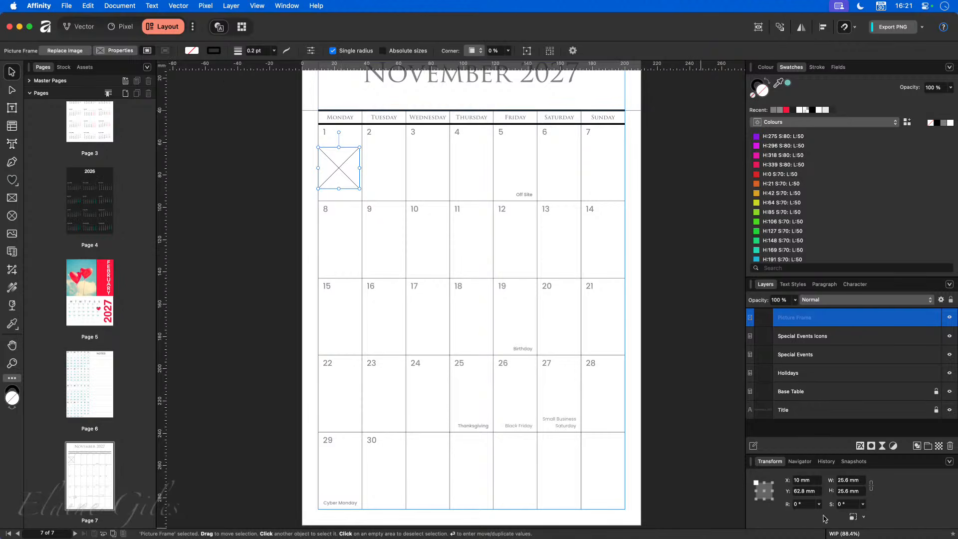
click(852, 478)
text(20)
key(Tab)
text(20)
key(Tab)
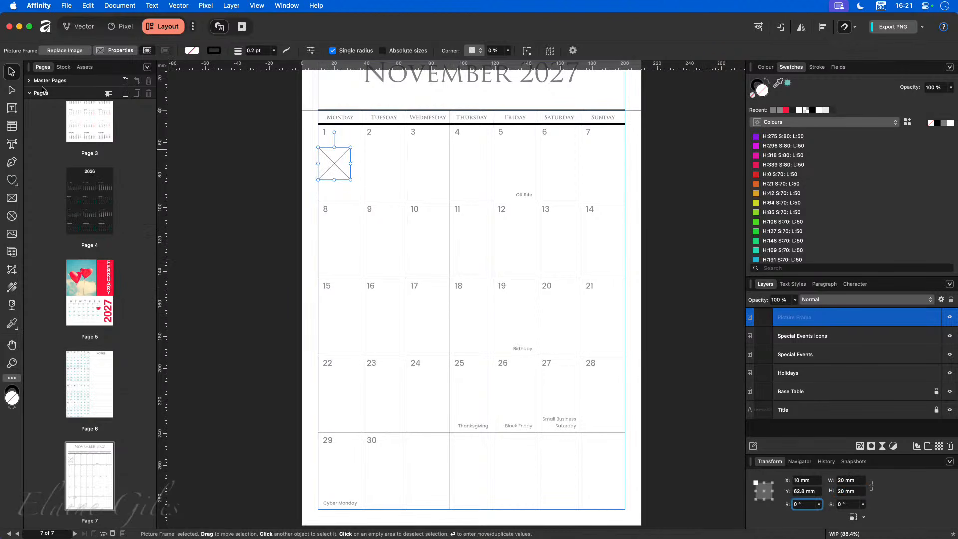
- Nudge the 20 mm frame slightly and cut it to the clipboard
click(333, 162)
drag(335, 163, 313, 203)
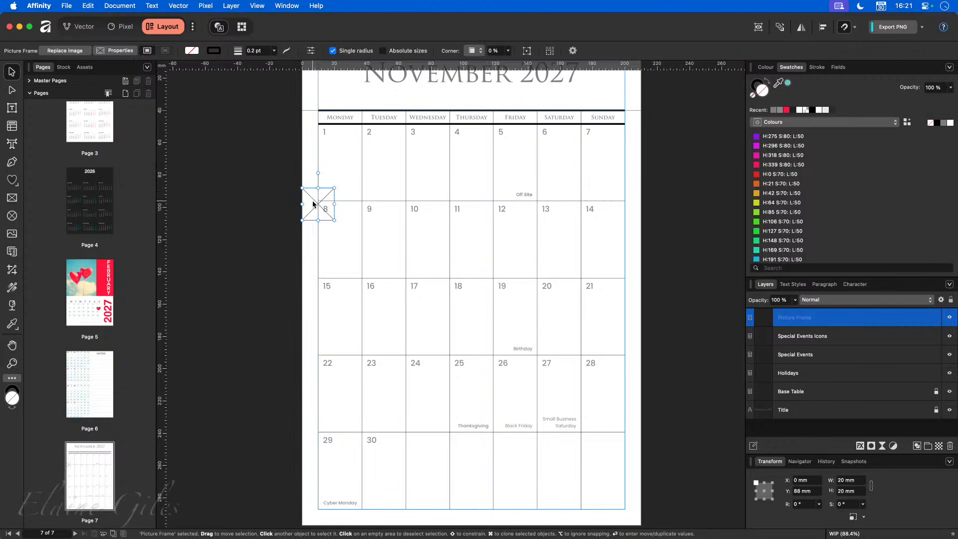
key(Delete)
- Paste the picture frame into the Monday 1 cell and centre it horizontally and vertically
double_click(339, 172)
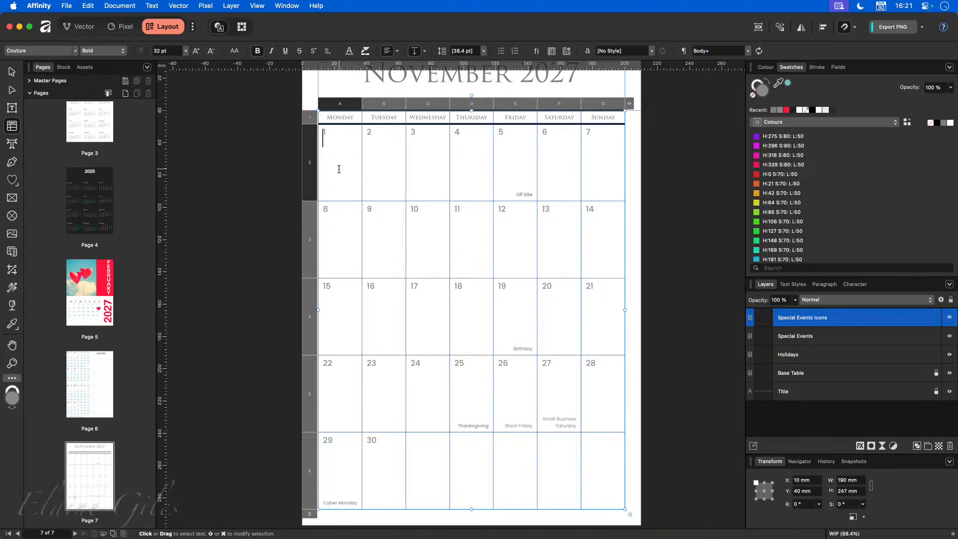
key(super+v)
key(shift+Left)
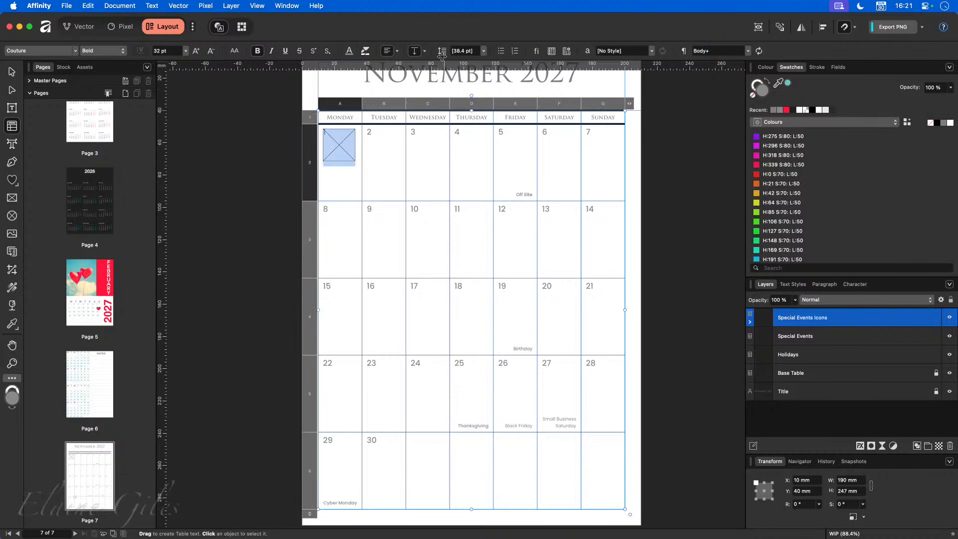
click(415, 52)
click(387, 52)
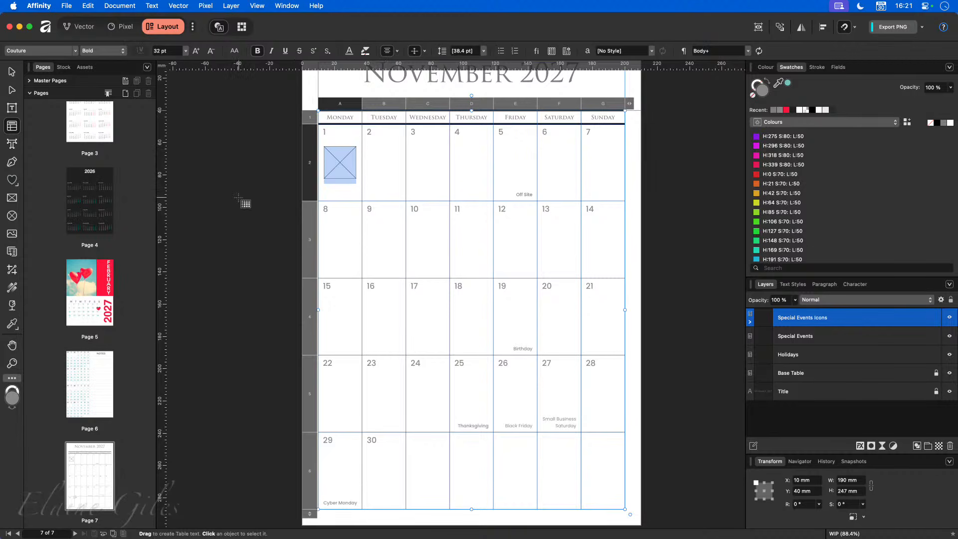
- Paste a picture frame into each cell from Tuesday 2 through Sunday 7
click(371, 164)
key(super+v)
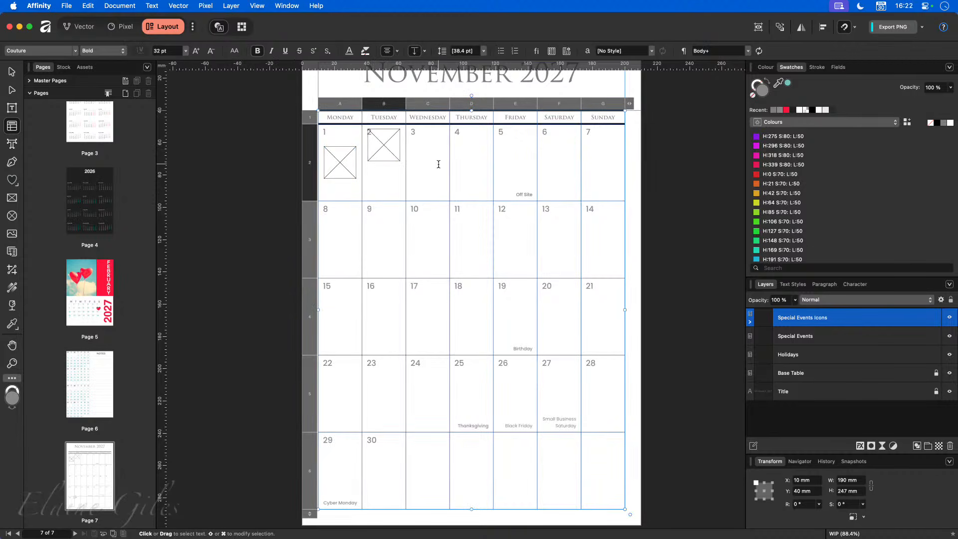
click(437, 162)
key(super+v)
click(455, 170)
key(super+v)
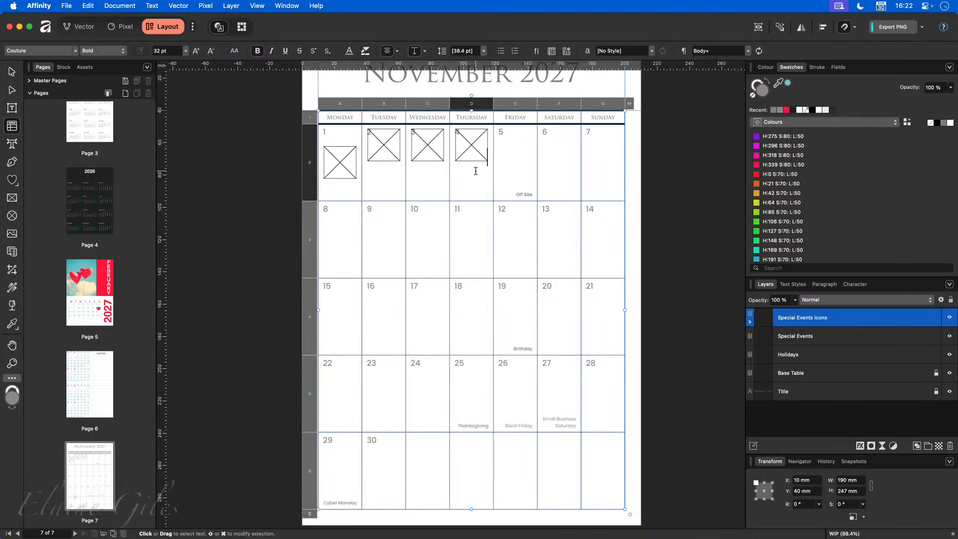
click(517, 169)
key(super+v)
click(561, 170)
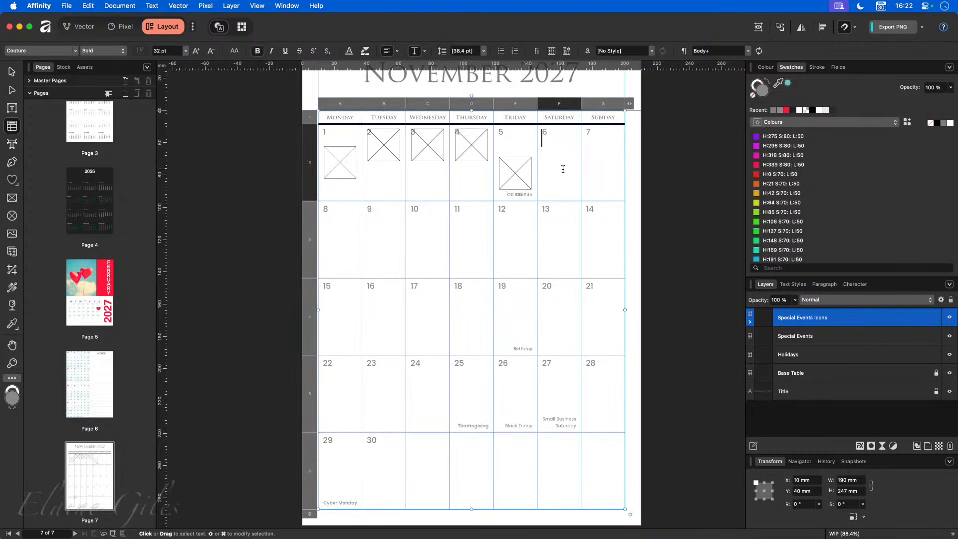
click(602, 171)
key(super+v)
click(539, 184)
click(548, 174)
key(super+v)
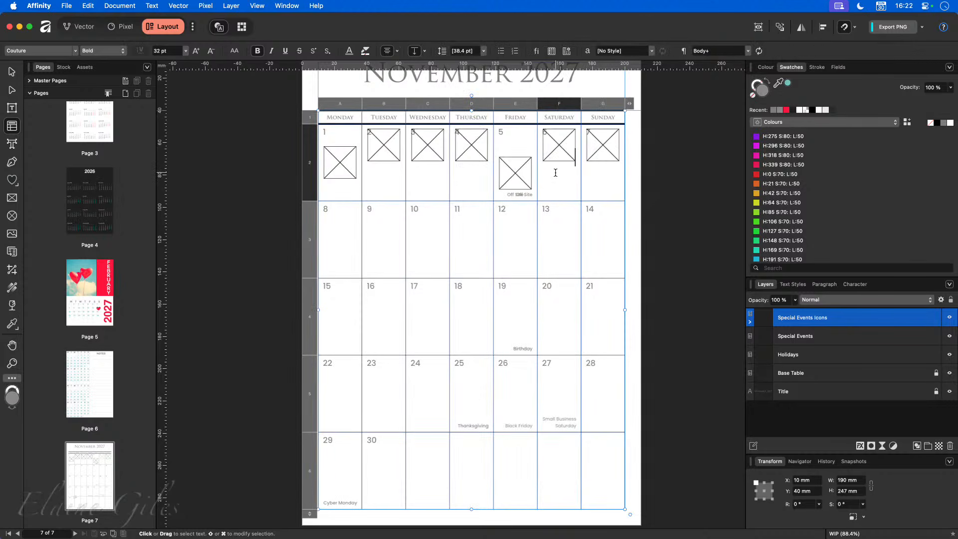
- Delete the extra label line in Friday 5 and select all seven first-week cells
triple_click(516, 194)
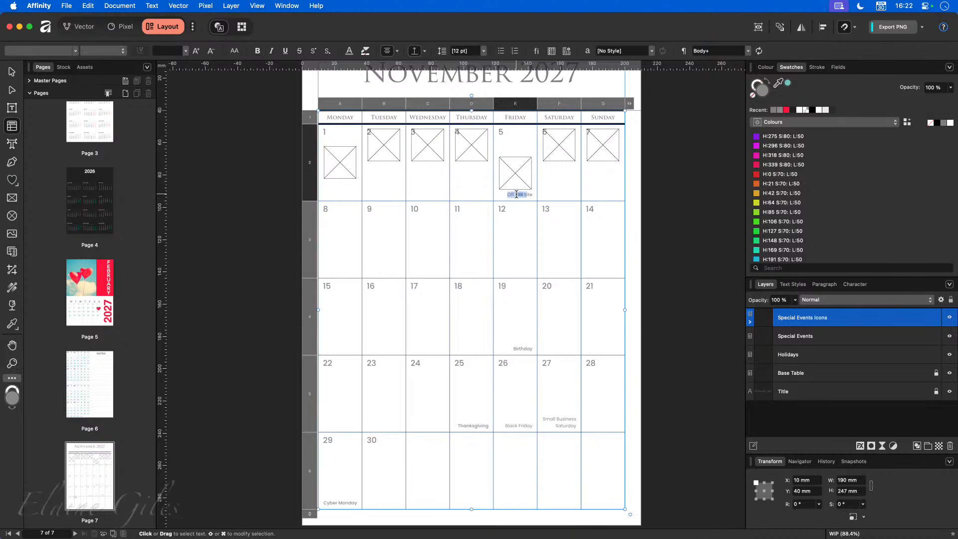
key(BackSpace)
key(BackSpace)
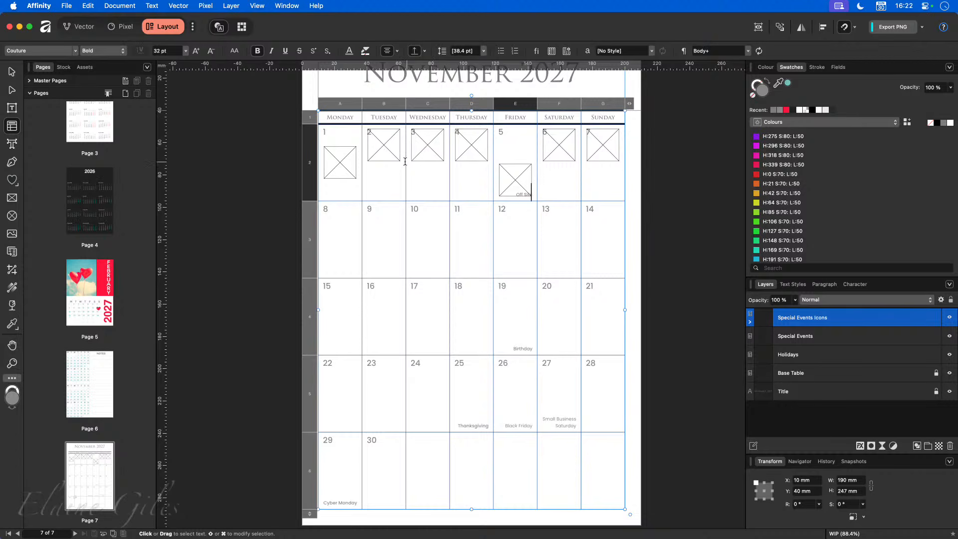
drag(351, 173, 594, 175)
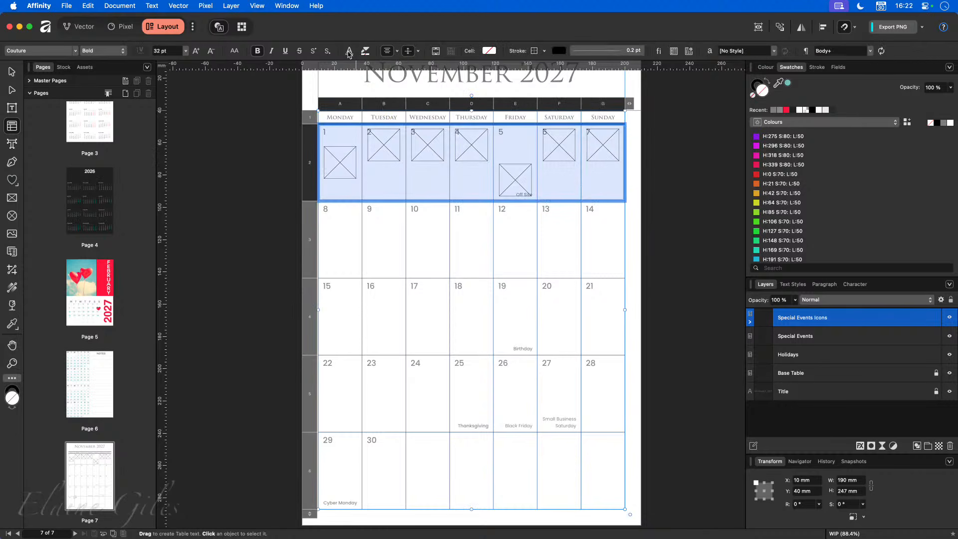
- Centre the first week's frames in their cells and paste frames into cells 8 to 14
click(389, 51)
click(409, 56)
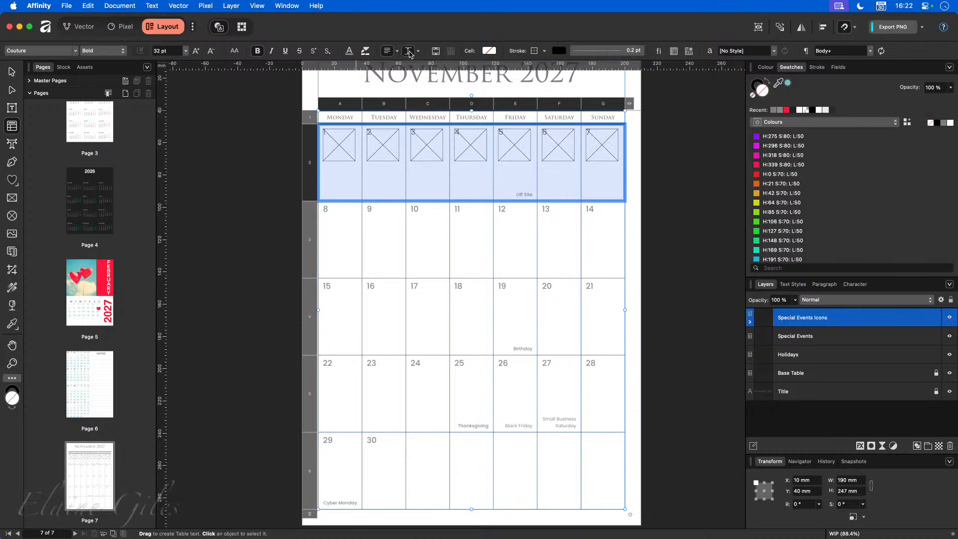
click(409, 51)
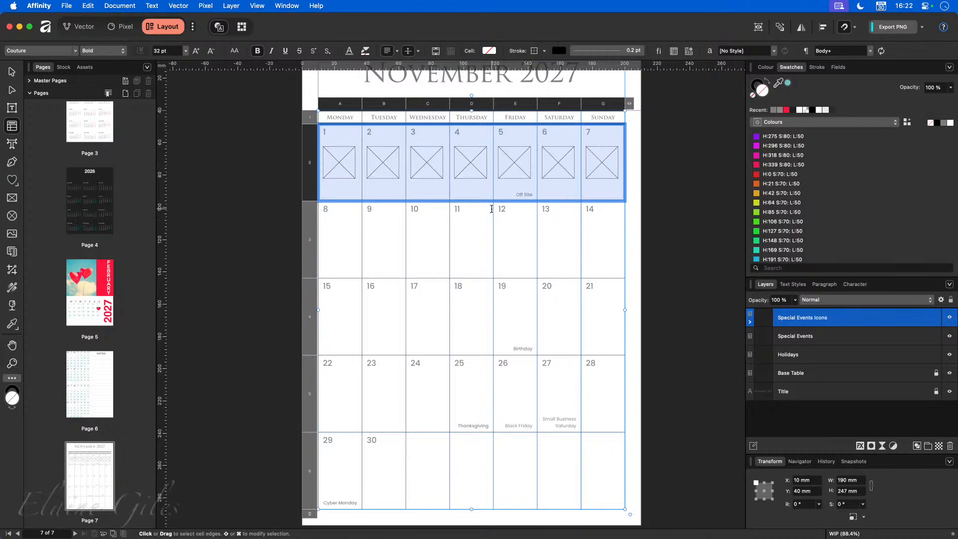
drag(339, 233, 627, 250)
key(super+v)
- Remove the stray Birthday text from cell 19 and paste frames into cells 15 to 21
drag(357, 327, 582, 329)
double_click(522, 345)
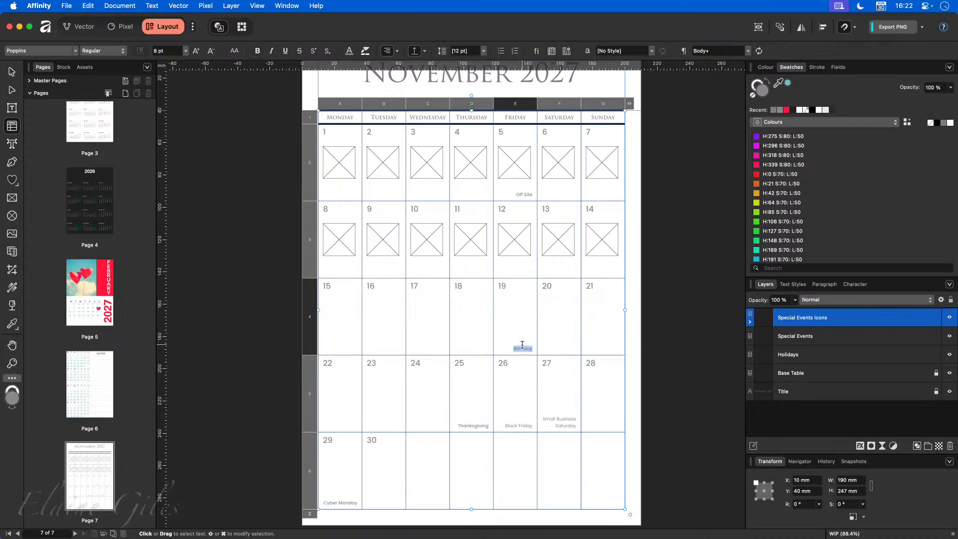
click(949, 335)
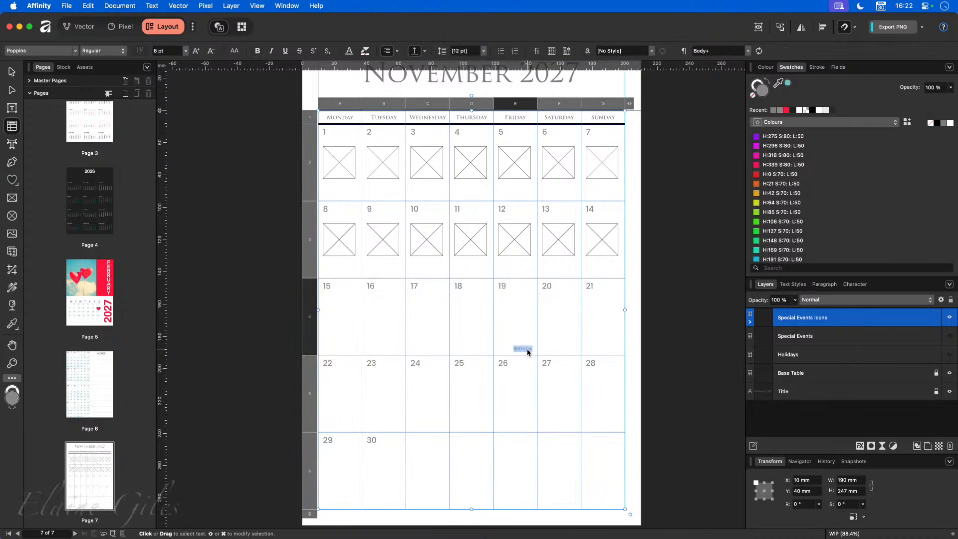
key(super+x)
click(343, 317)
drag(343, 317, 607, 319)
key(super+v)
- Paste frames into cells 22 to 28, then show the Holidays and Special Events layers again
drag(350, 409, 594, 402)
key(super+v)
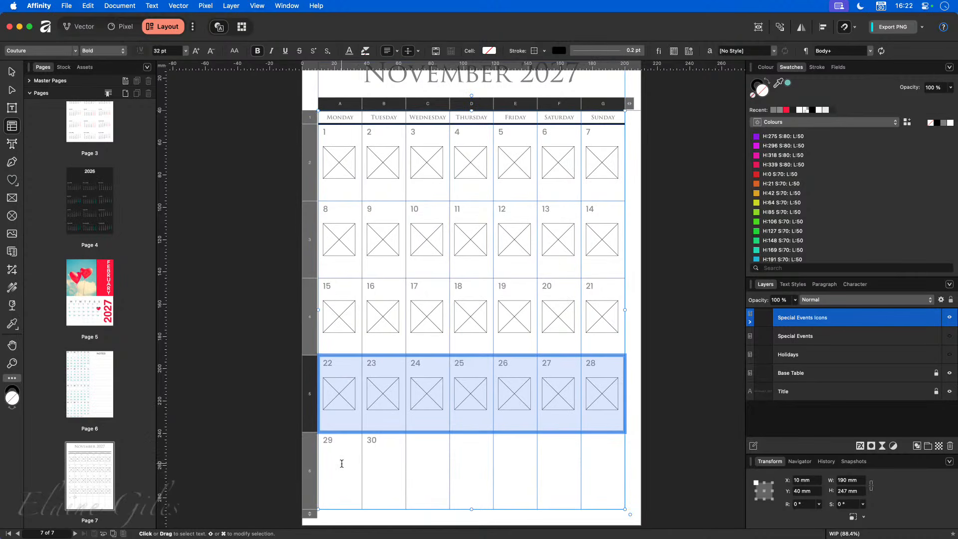
click(384, 413)
drag(398, 417, 352, 418)
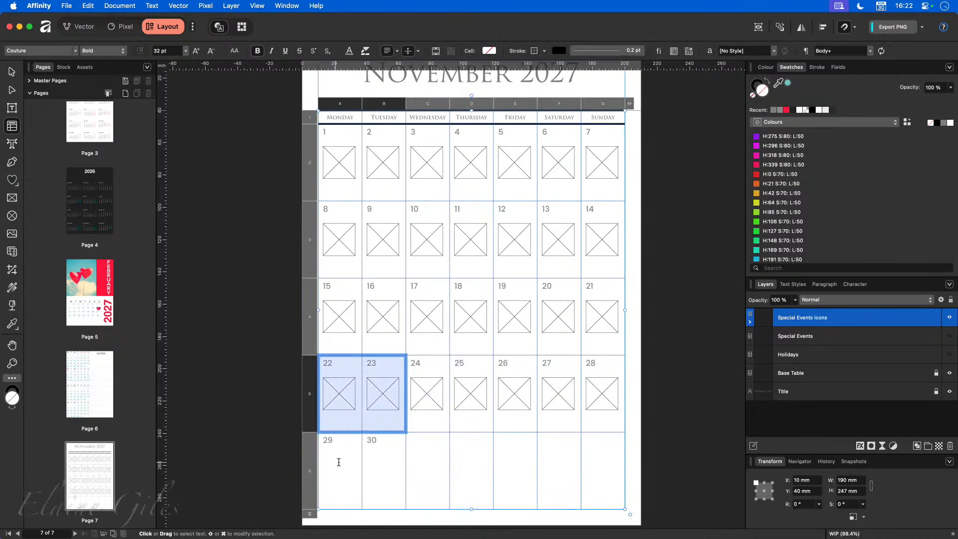
drag(335, 459, 374, 459)
scroll(375, 462, right, 2)
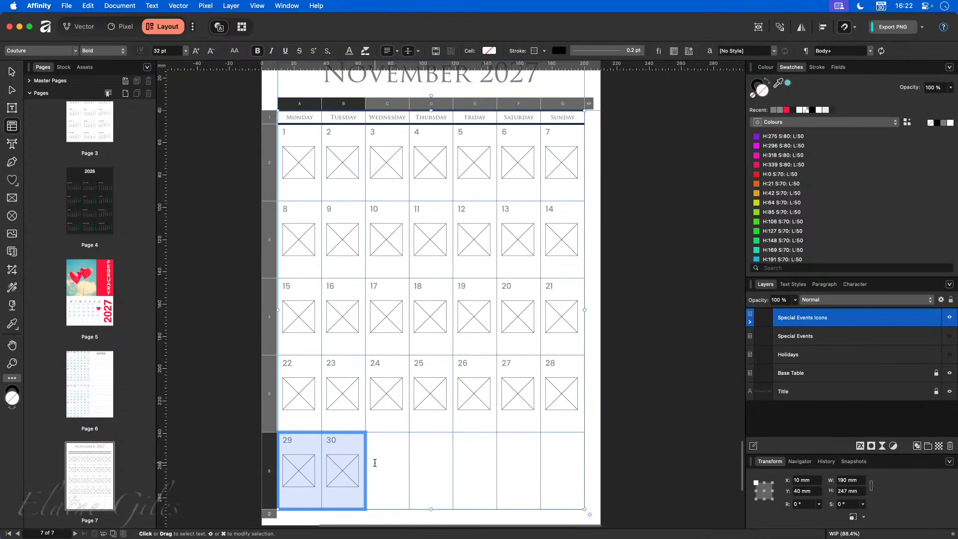
click(632, 408)
click(949, 354)
click(950, 335)
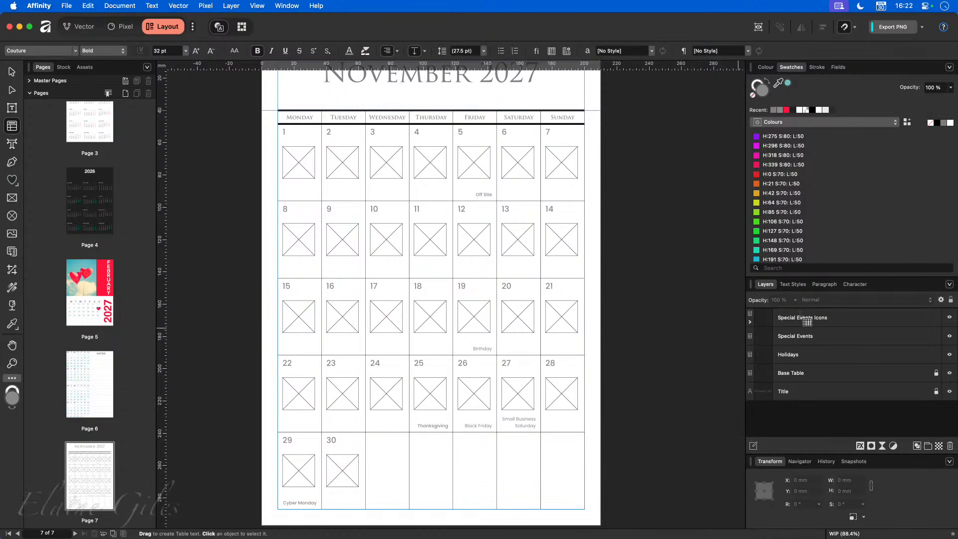
- Lock the Special Events and Holidays layers, leaving Special Events Icons editable, and deselect
click(853, 321)
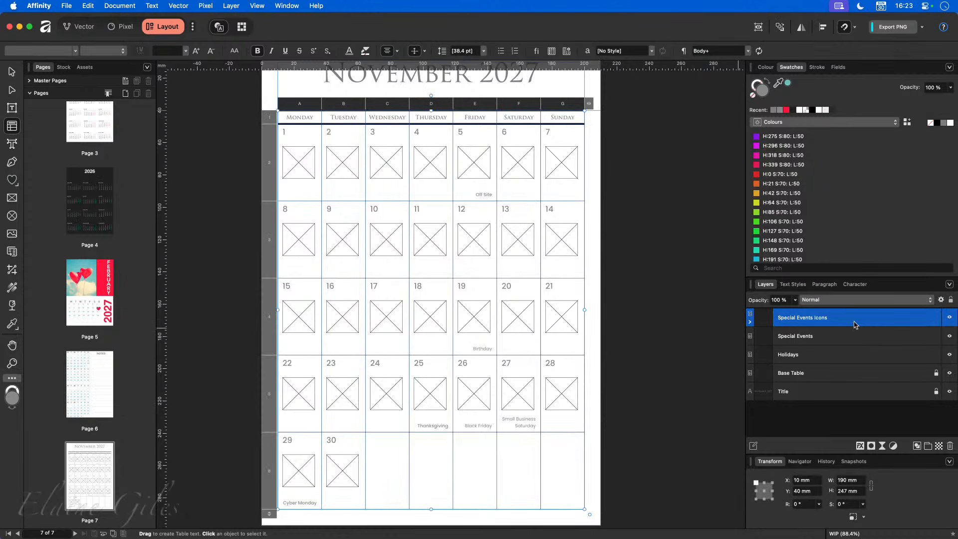
click(936, 336)
click(936, 354)
click(669, 349)
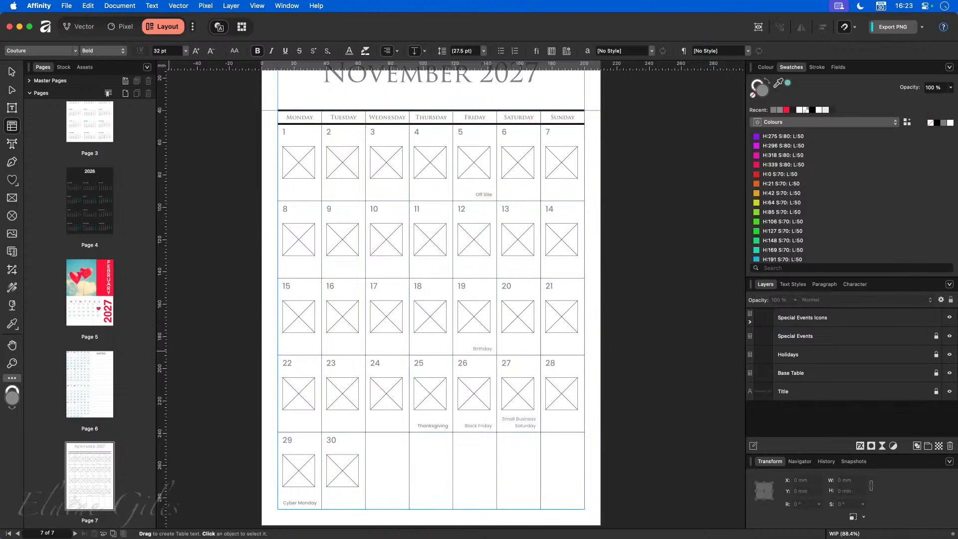
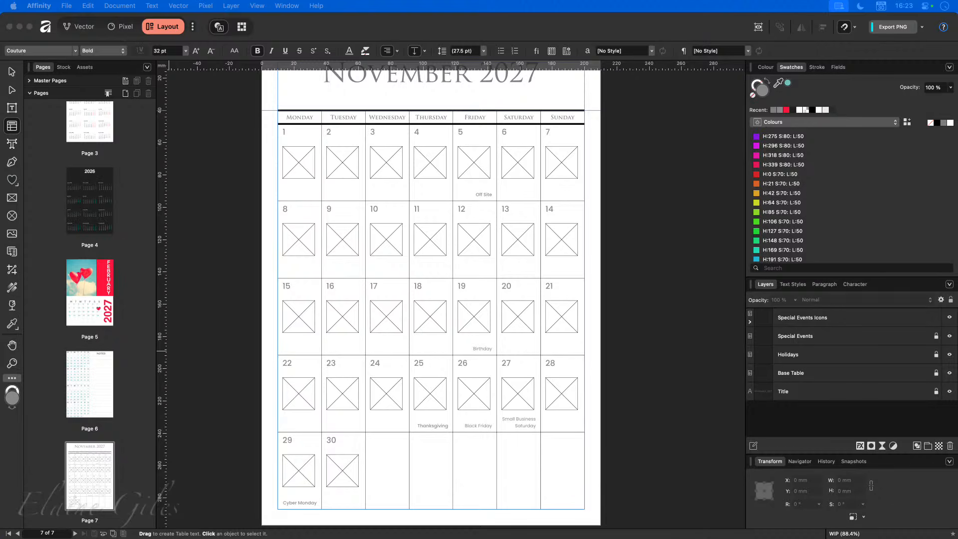
- Bring up the SVG icons folder, select the calculator icon file, and move the window aside
key(super+alt+space)
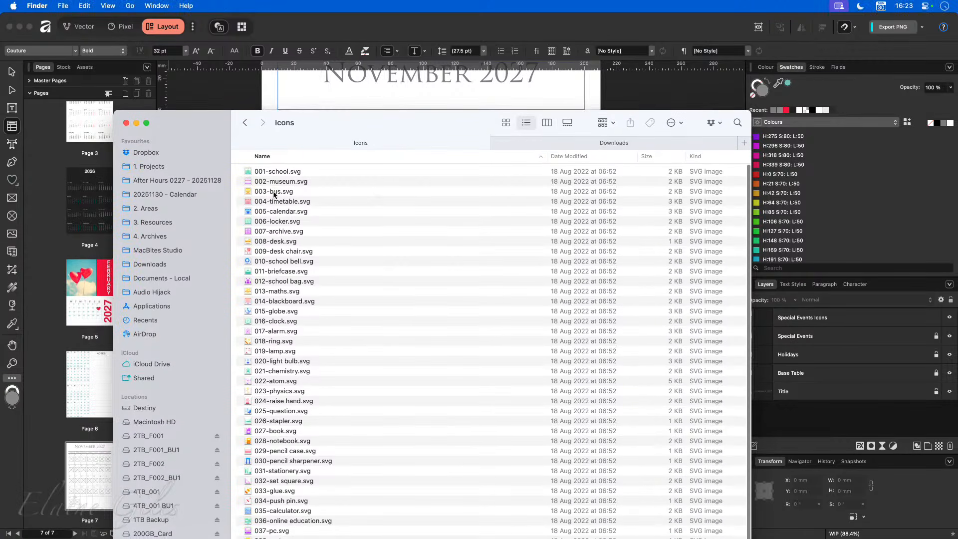
click(316, 511)
drag(425, 130, 169, 156)
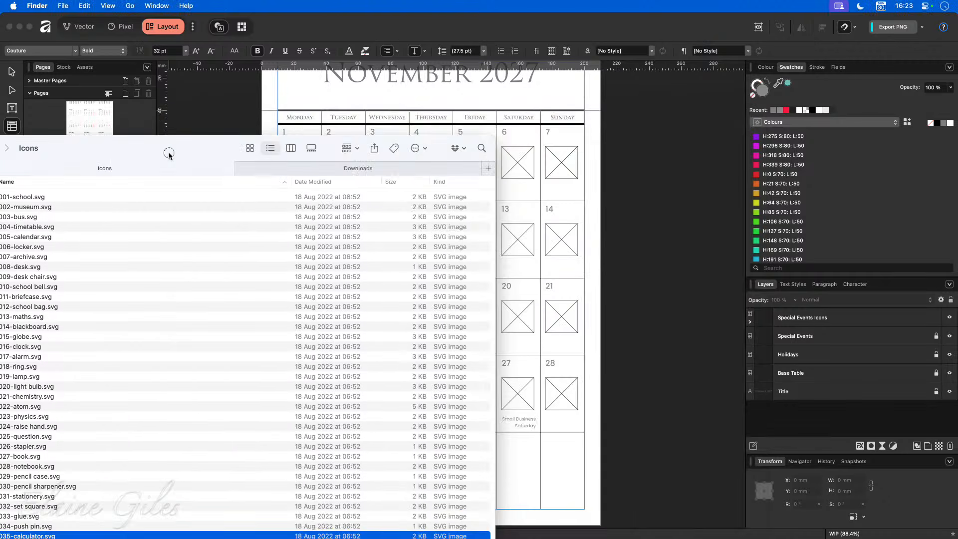
key(super+w)
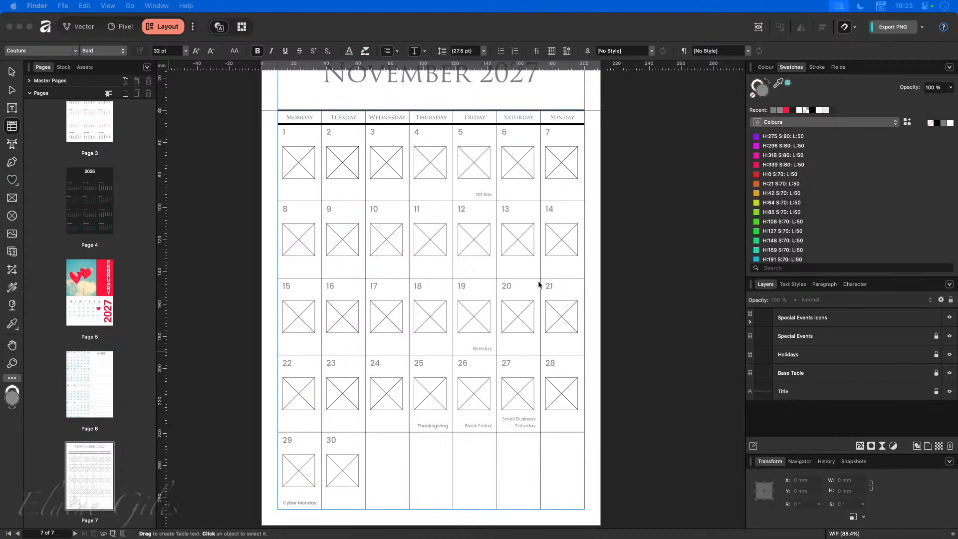
- Unlock the Special Events layer and hide the Special Events Icons layer
click(826, 358)
click(857, 337)
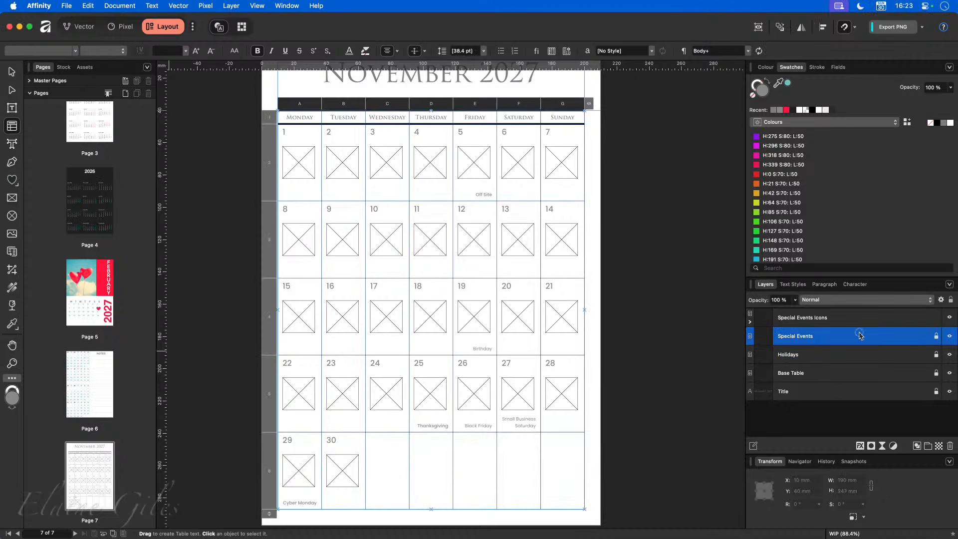
click(936, 337)
click(950, 317)
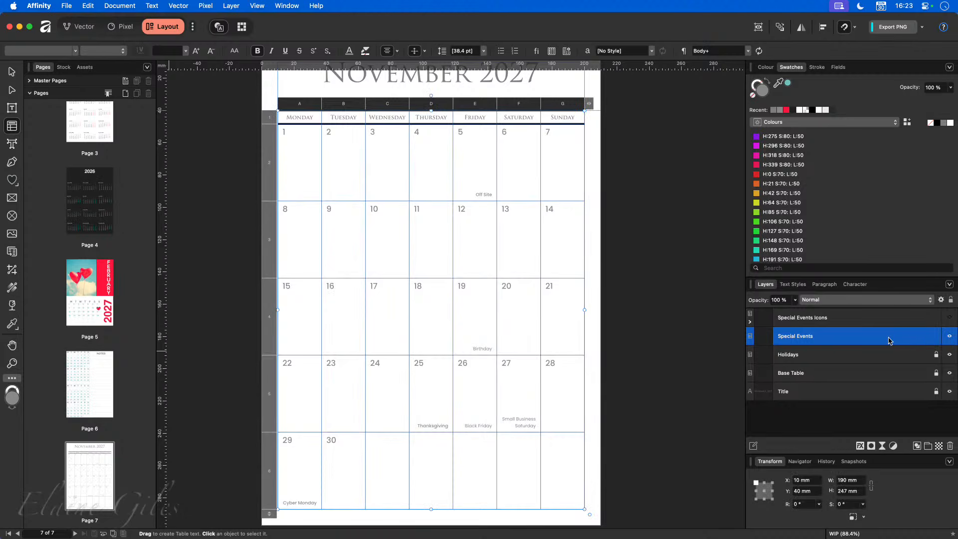
- Type AUDIT in the day 16 cell and paste the Birthday label's style onto it
click(336, 306)
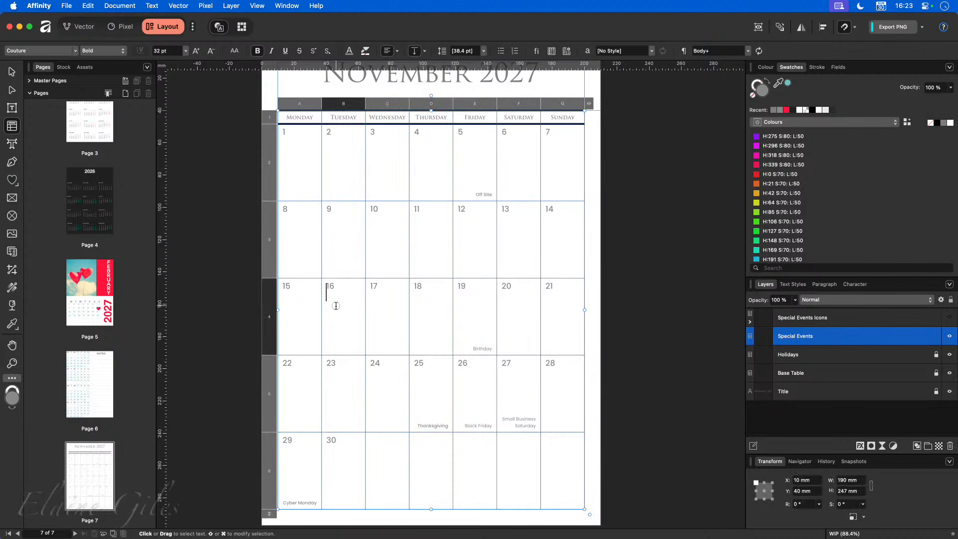
text(AUDIT)
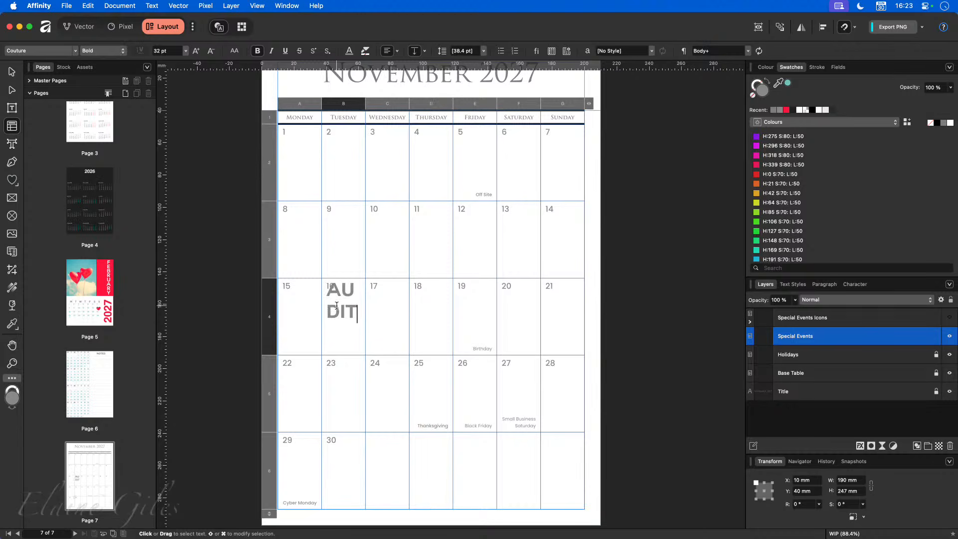
double_click(340, 302)
double_click(480, 348)
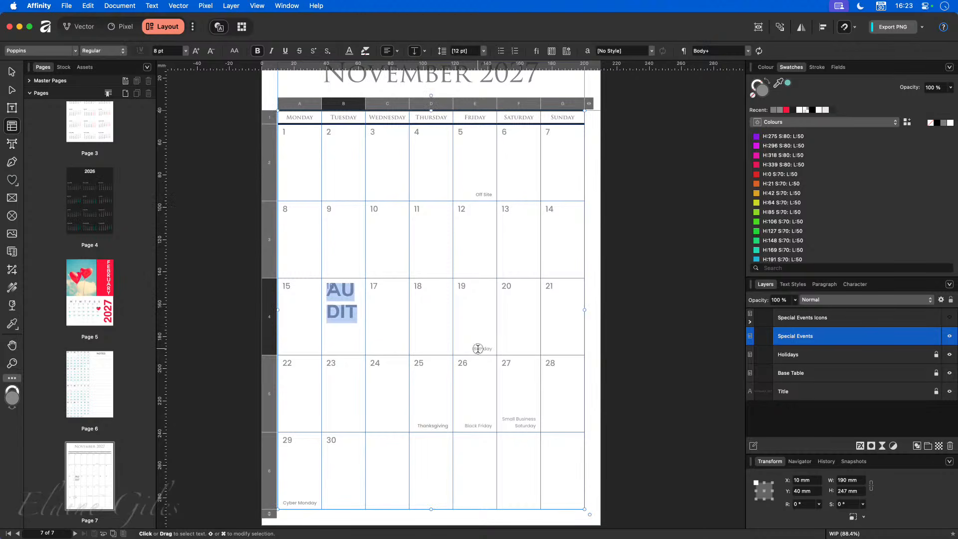
double_click(339, 305)
click(88, 6)
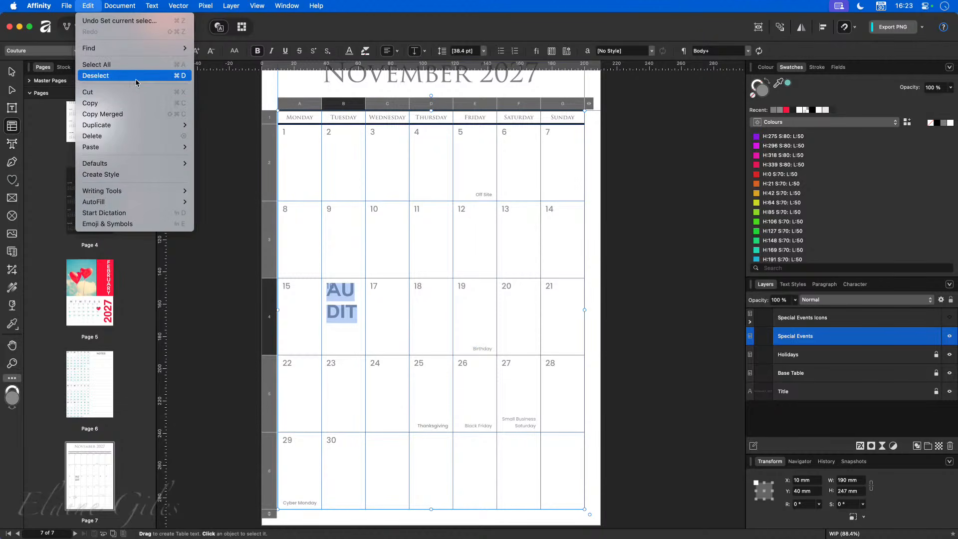
mouse_move(147, 149)
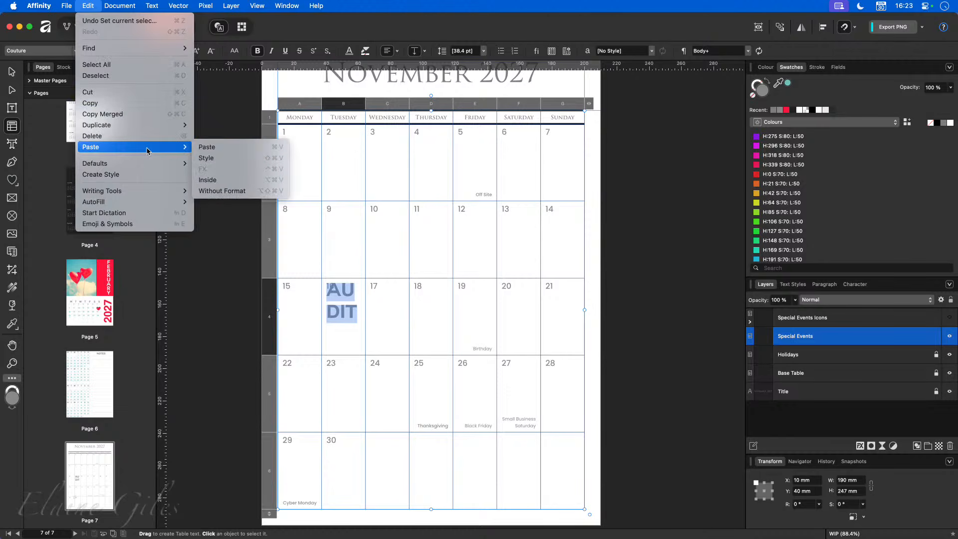
click(228, 157)
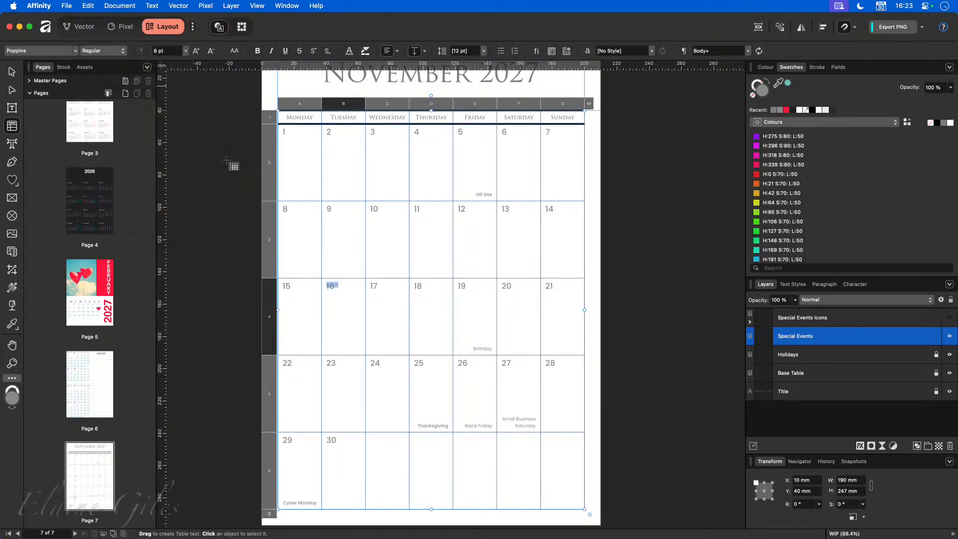
- Align the AUDIT label to the bottom right of its cell
click(417, 52)
click(417, 52)
click(389, 51)
click(388, 51)
- Relock the Special Events layer and show the Special Events Icons layer again
click(937, 336)
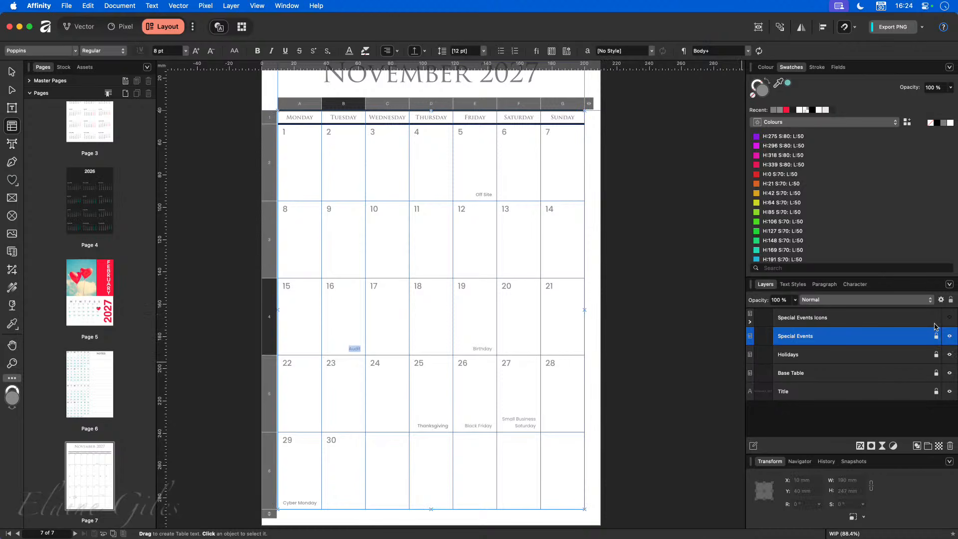
click(884, 318)
click(936, 318)
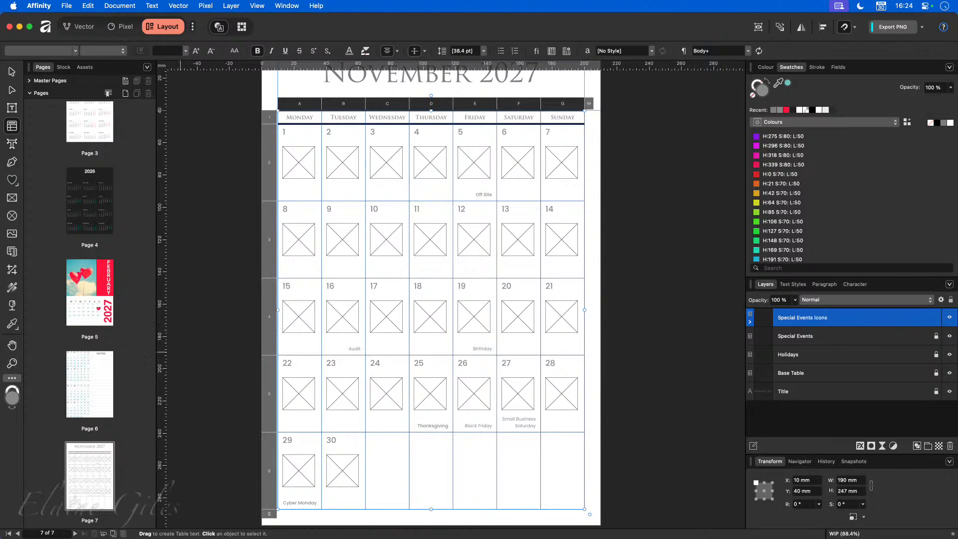
- Drop the calculator icon into day 16, the purple icon into day 4, and the pink icon into day 1
drag(55, 499, 342, 316)
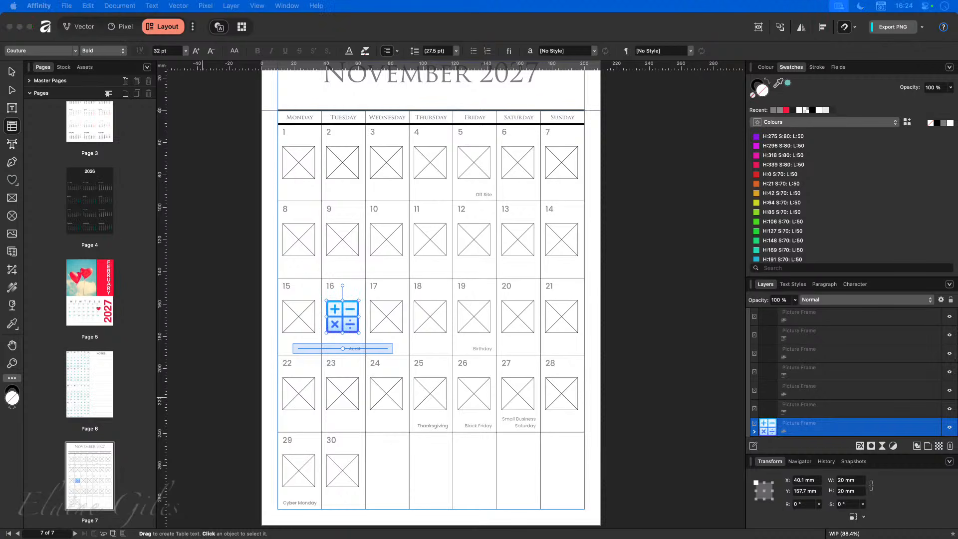
drag(449, 279, 430, 162)
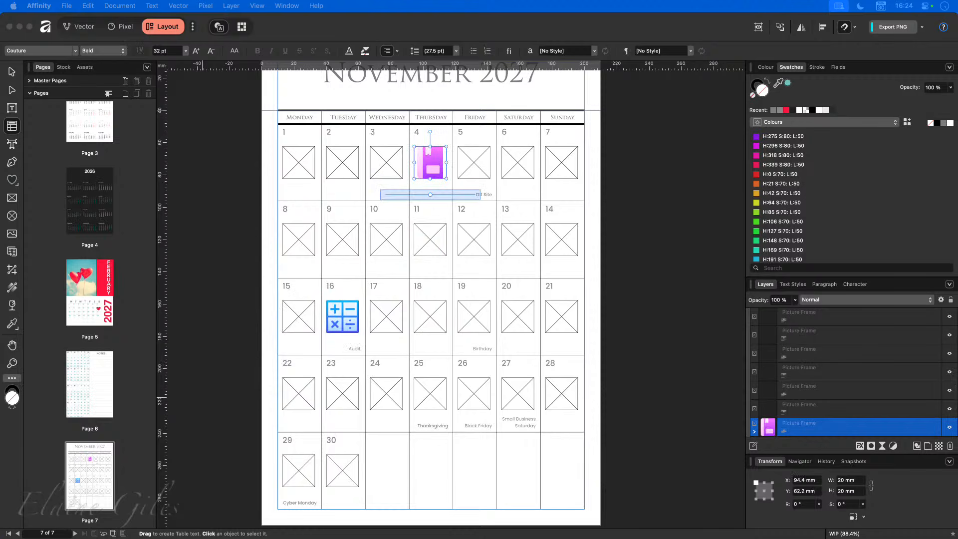
drag(405, 345, 302, 175)
click(243, 317)
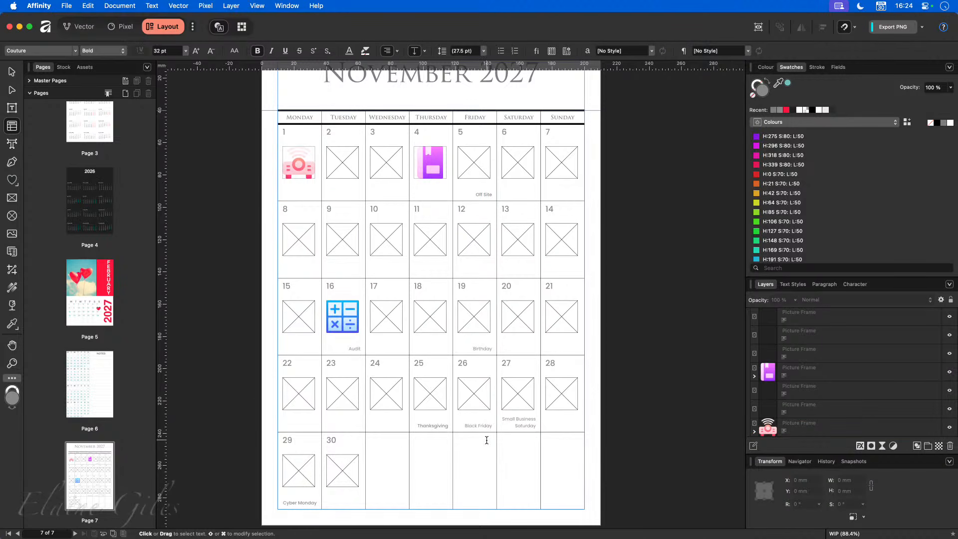
scroll(874, 371, up, 1)
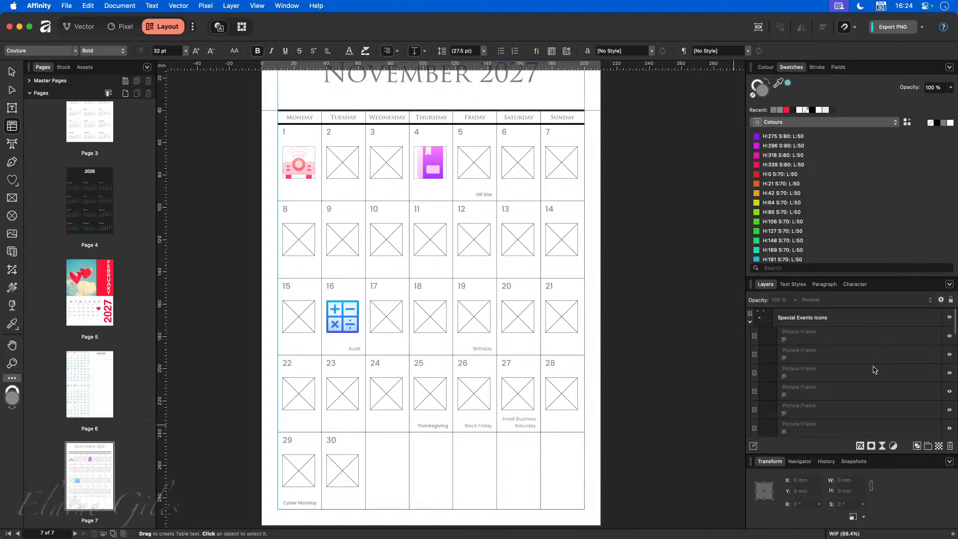
click(751, 322)
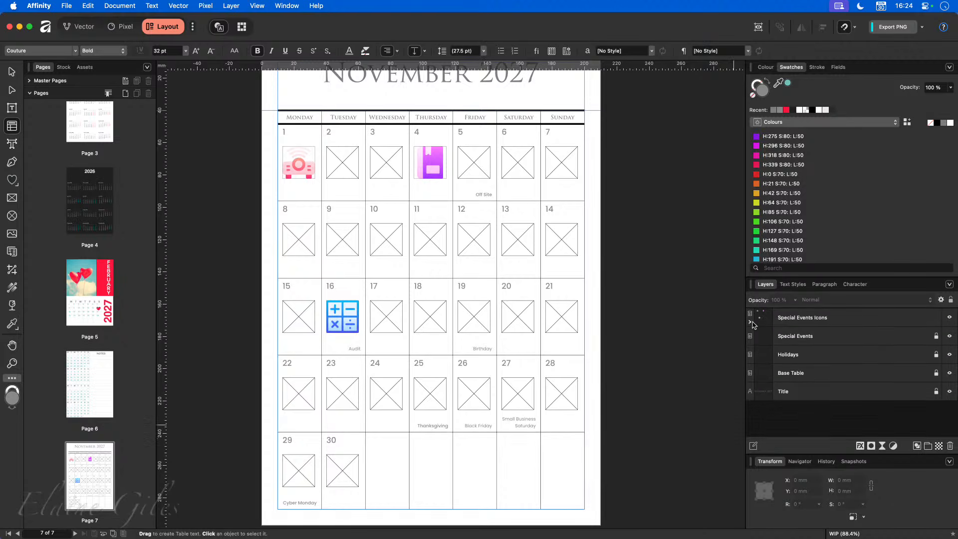
click(949, 373)
click(949, 354)
click(949, 336)
click(949, 391)
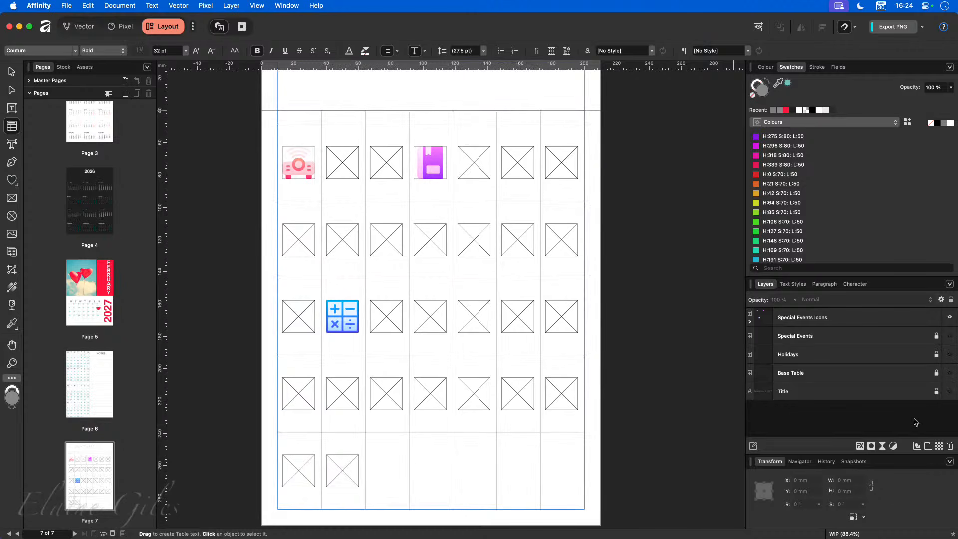
click(949, 317)
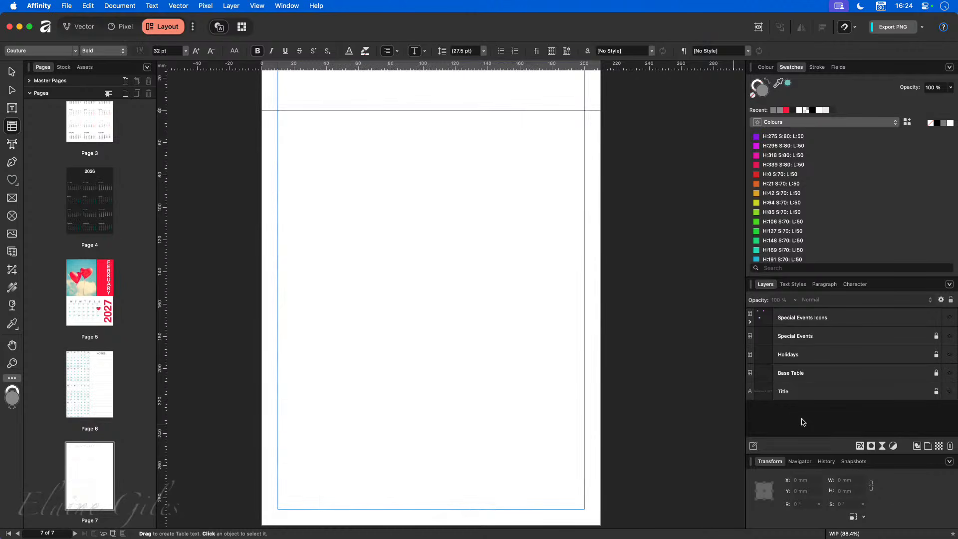
click(950, 392)
scroll(717, 402, up, 1)
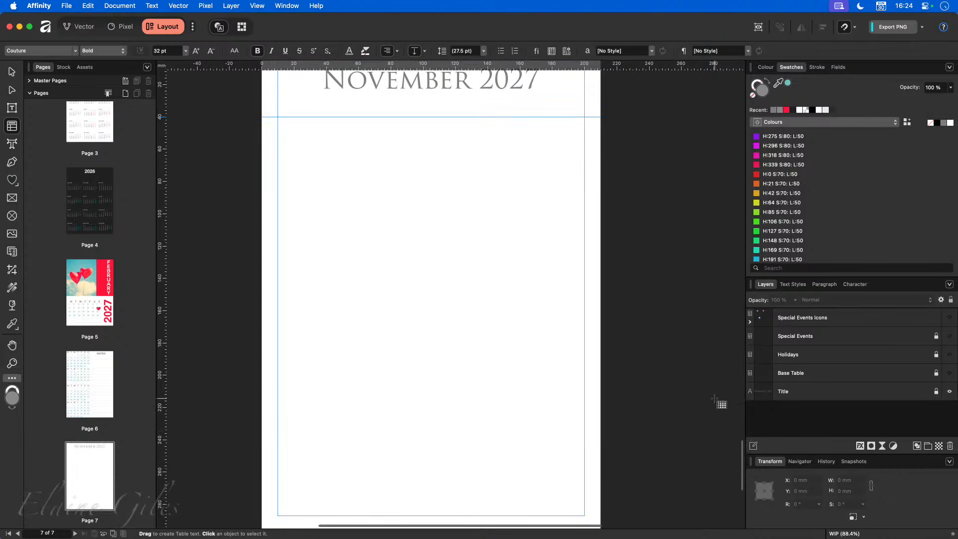
click(950, 372)
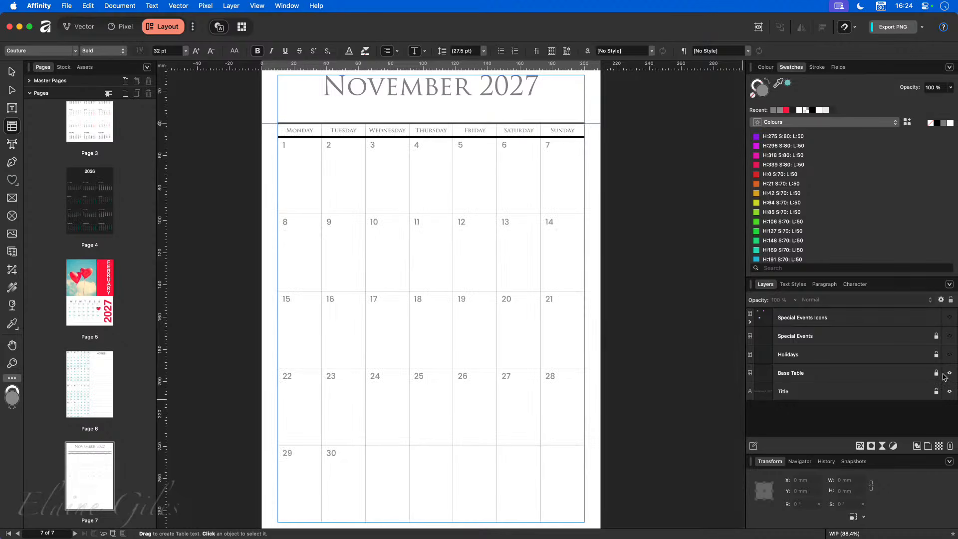
click(950, 358)
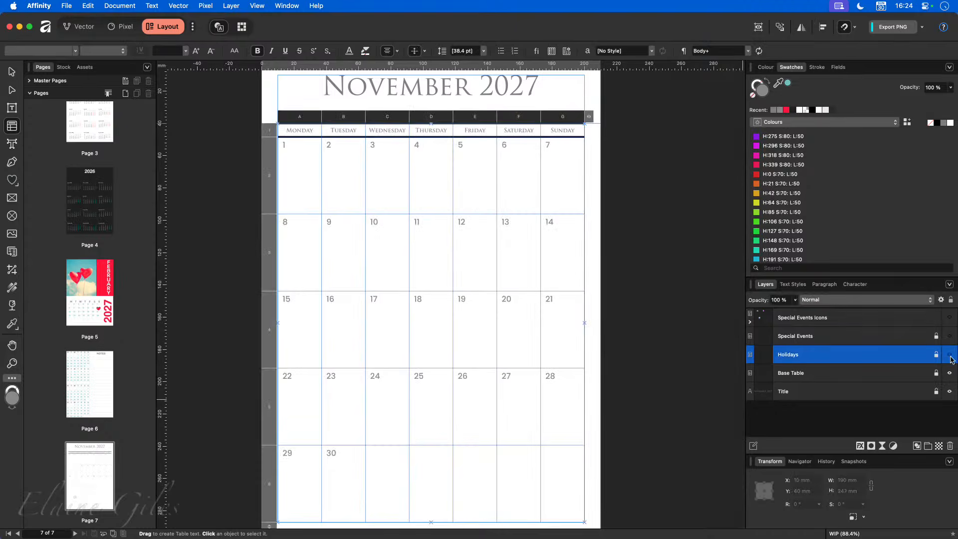
click(950, 357)
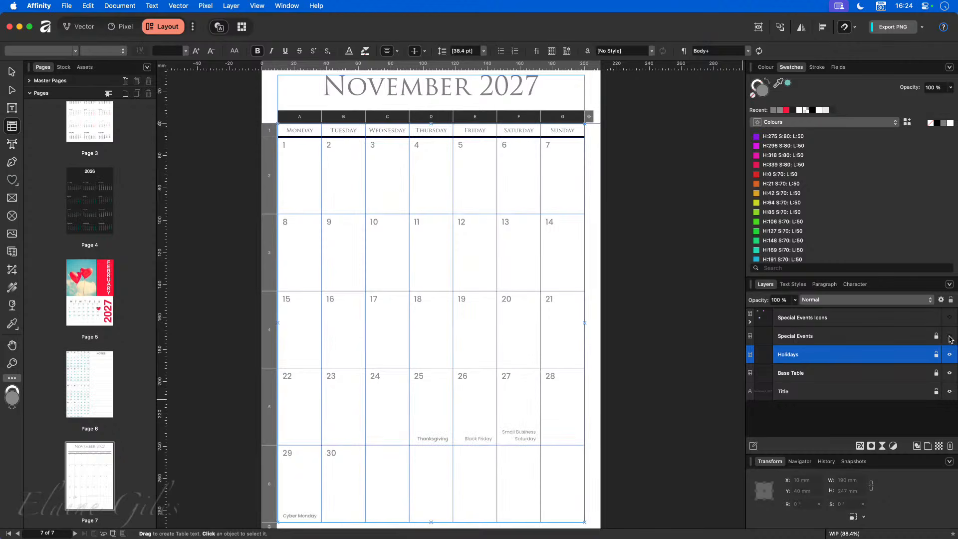
click(950, 338)
click(950, 317)
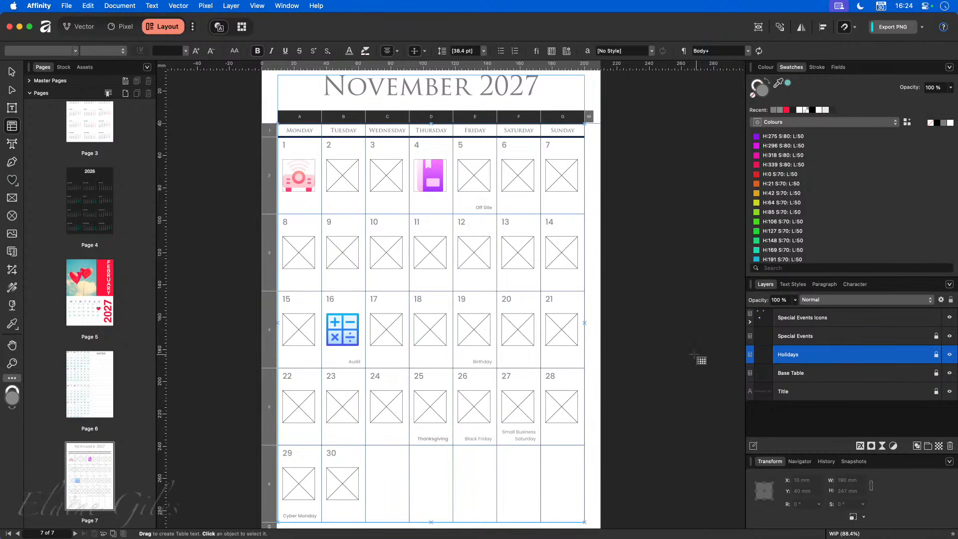
click(664, 355)
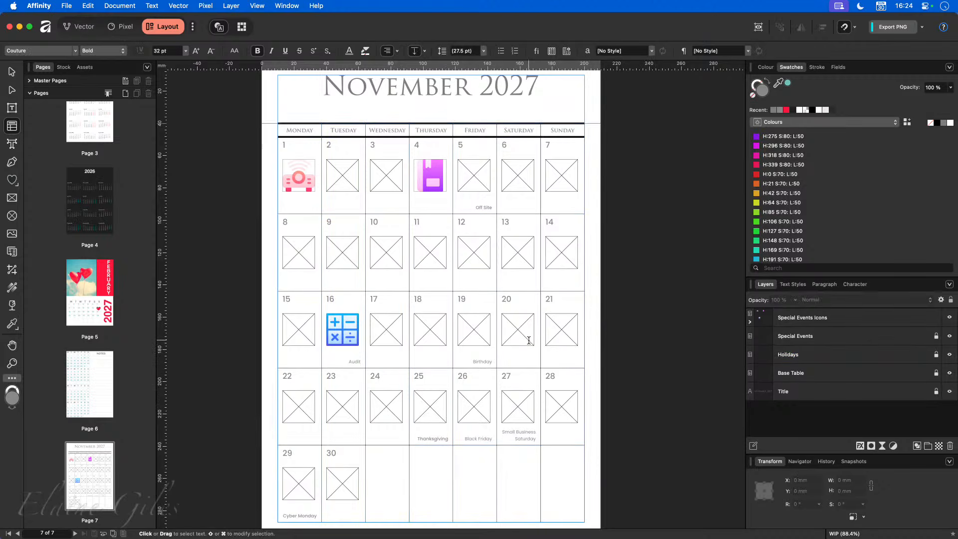
- Preview the November page without guides, check the Special Events Icons layer, and select the Base Table layer
key(w)
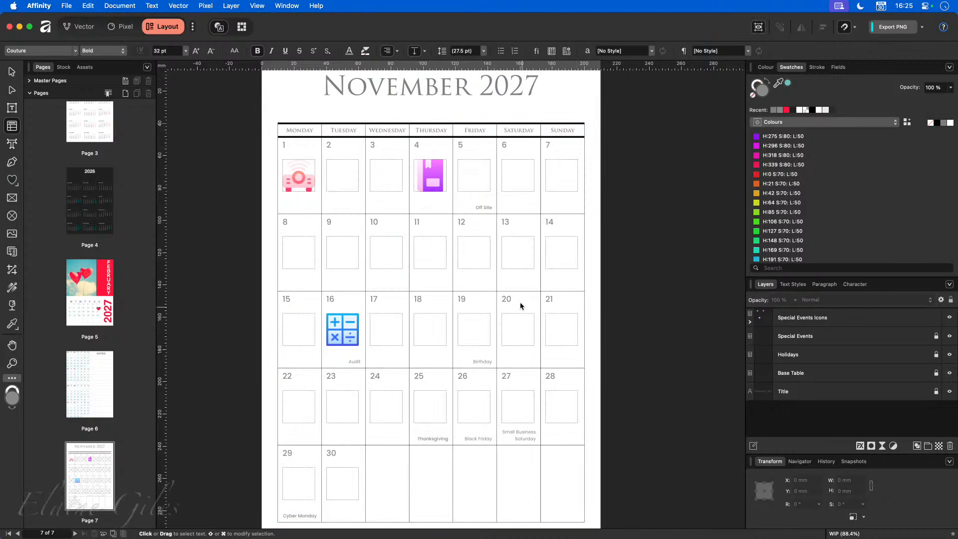
scroll(620, 307, down, 2)
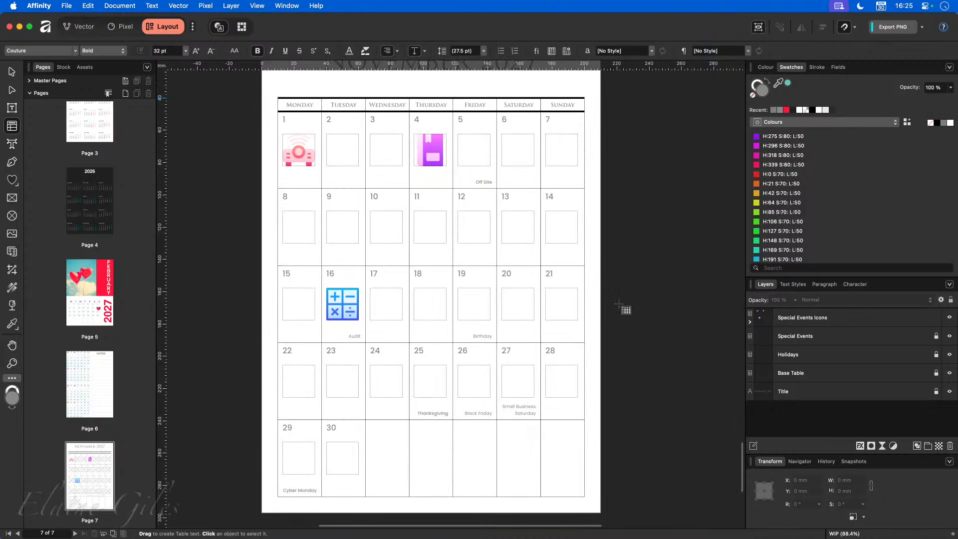
click(751, 323)
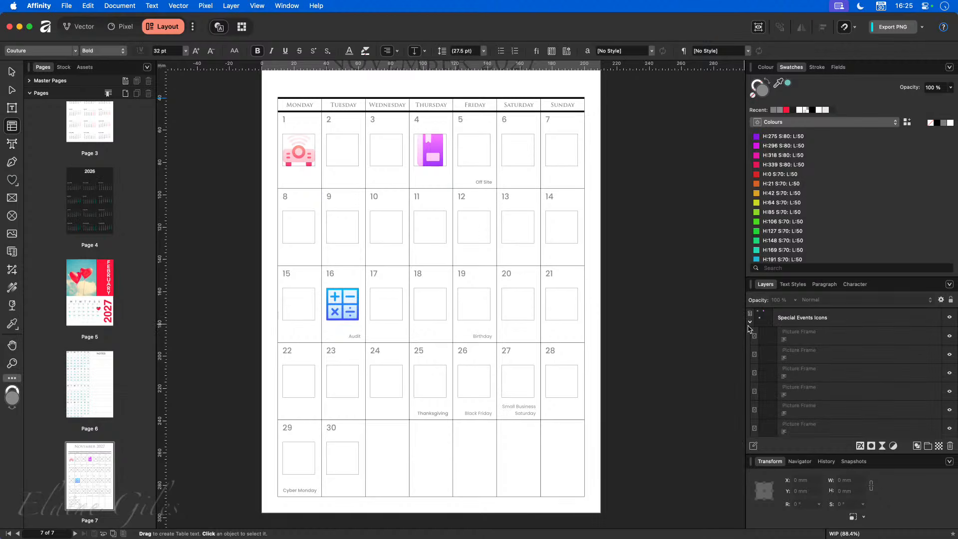
click(749, 322)
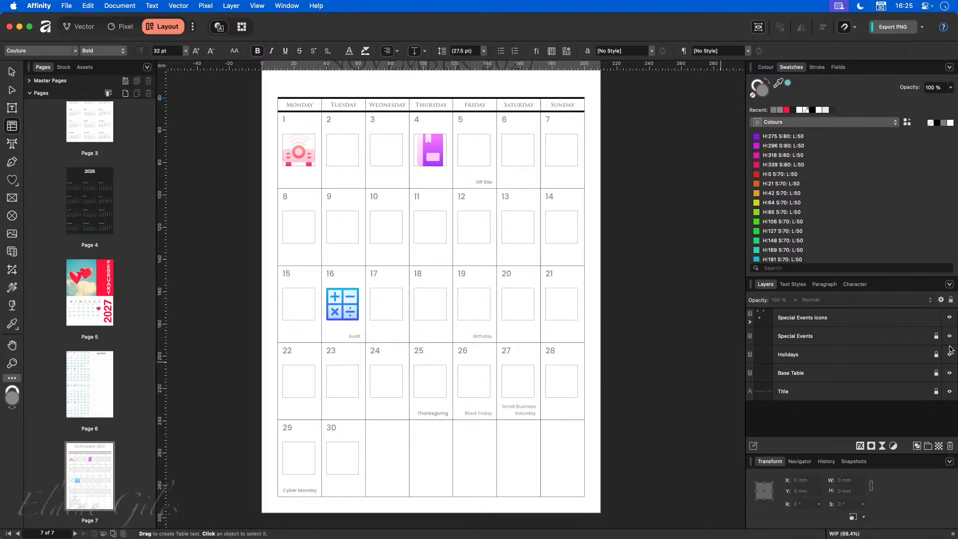
scroll(643, 355, up, 2)
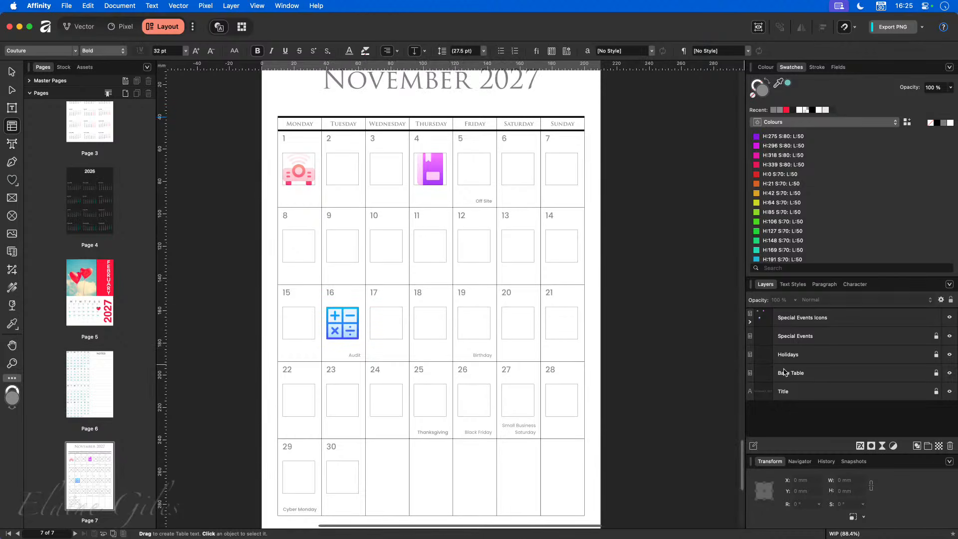
click(829, 374)
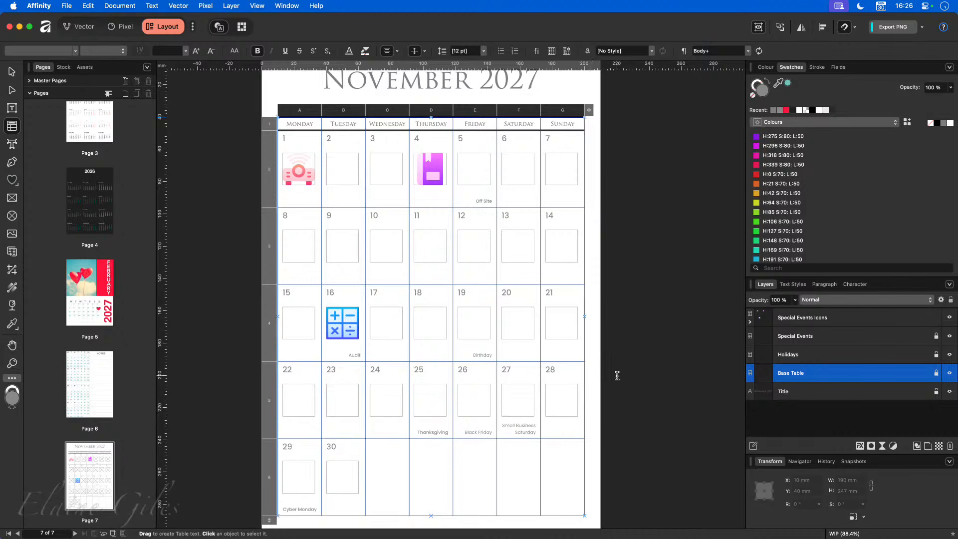
- Hide the Special Events, Special Events Icons and Base Table layers, leaving Holidays visible
click(651, 359)
scroll(651, 359, down, 2)
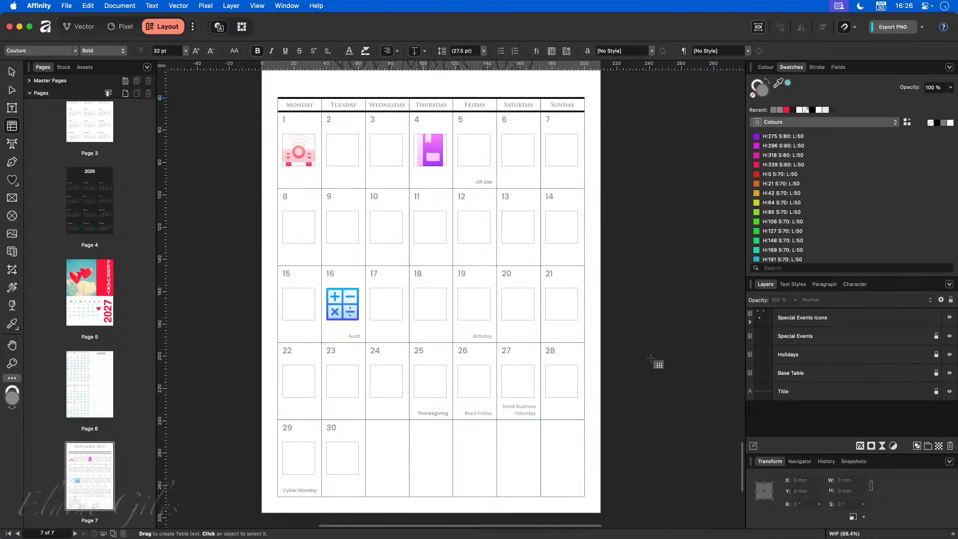
key(v)
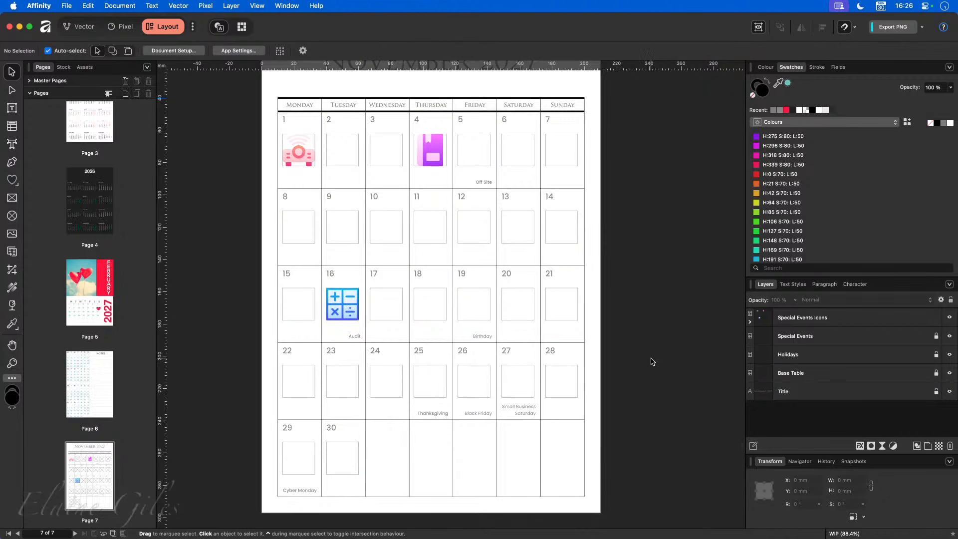
click(822, 376)
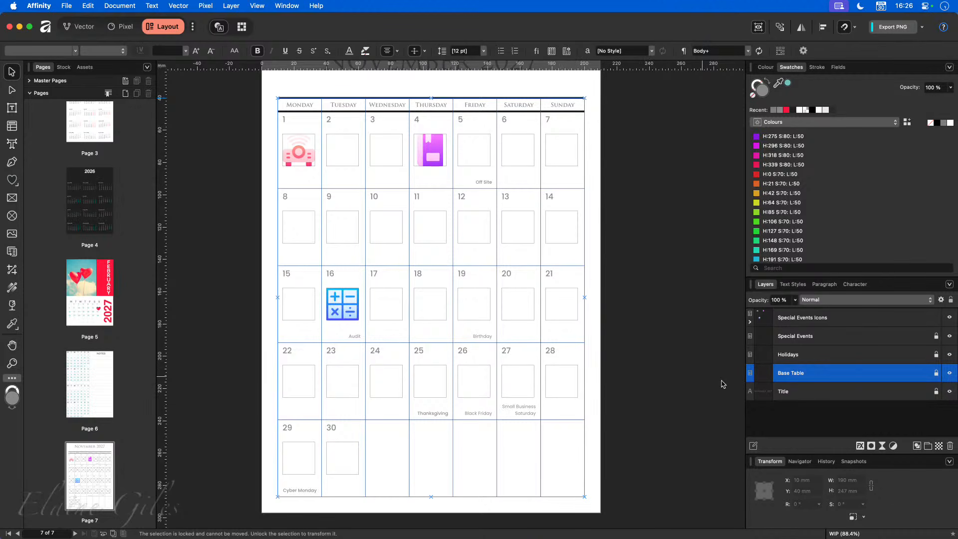
click(949, 318)
click(949, 336)
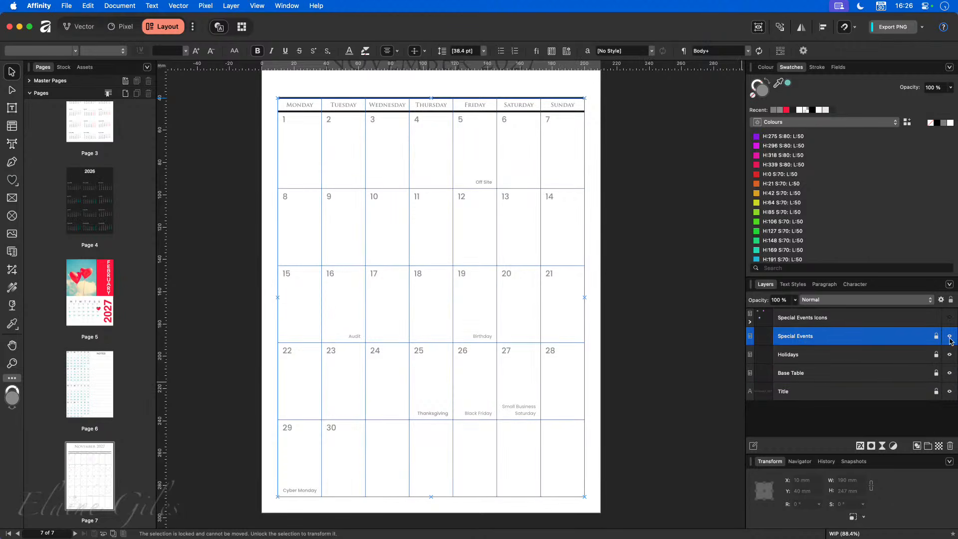
click(949, 354)
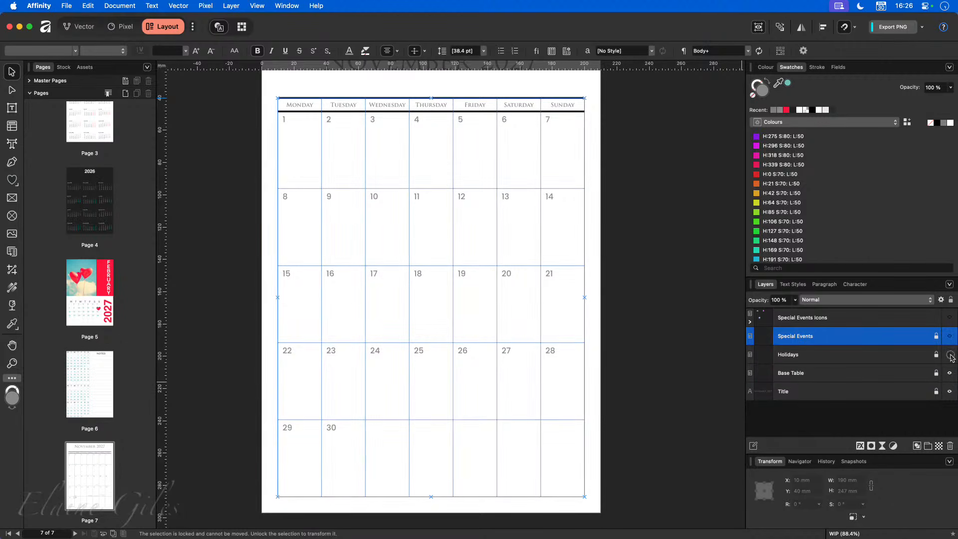
click(900, 357)
click(950, 355)
click(950, 372)
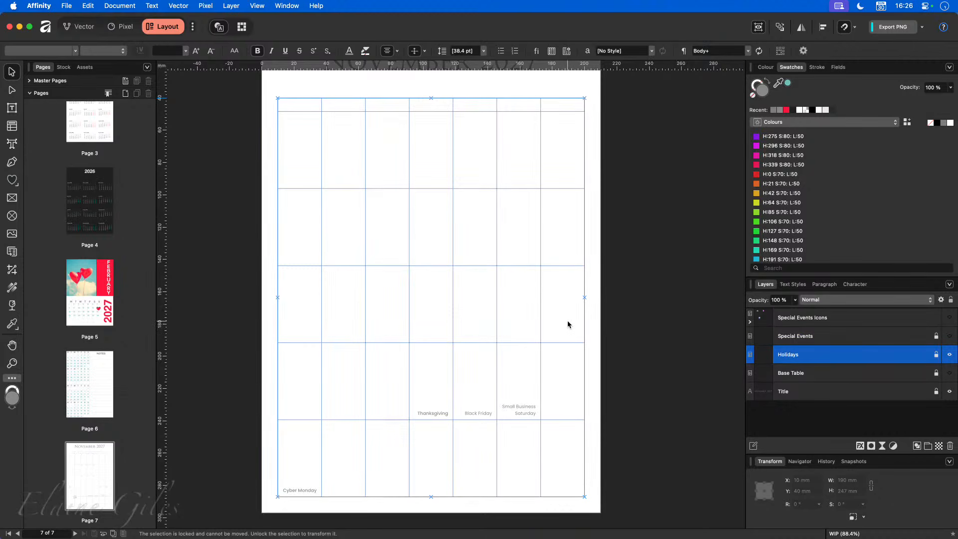
- Copy the Holidays table and paste it as a duplicate layer, with Base Table shown again
click(458, 300)
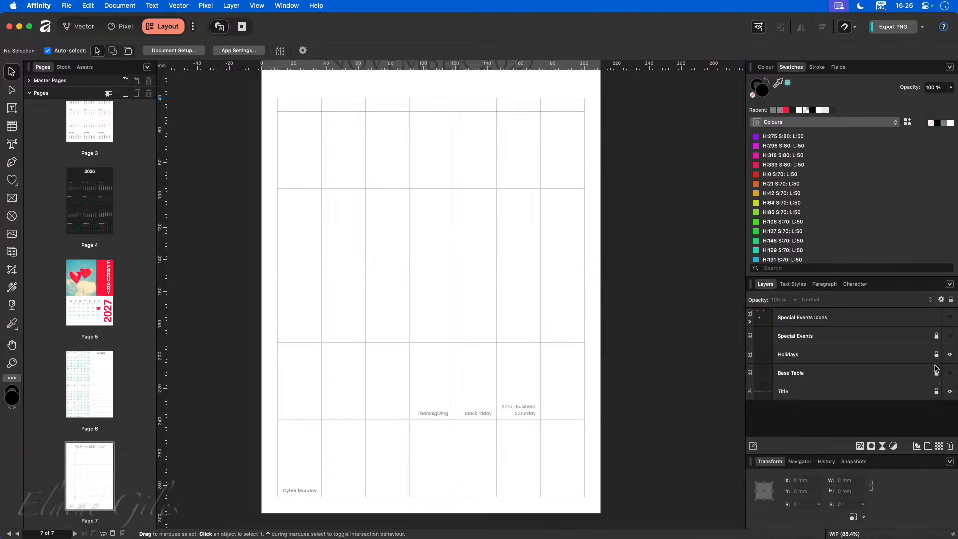
click(920, 355)
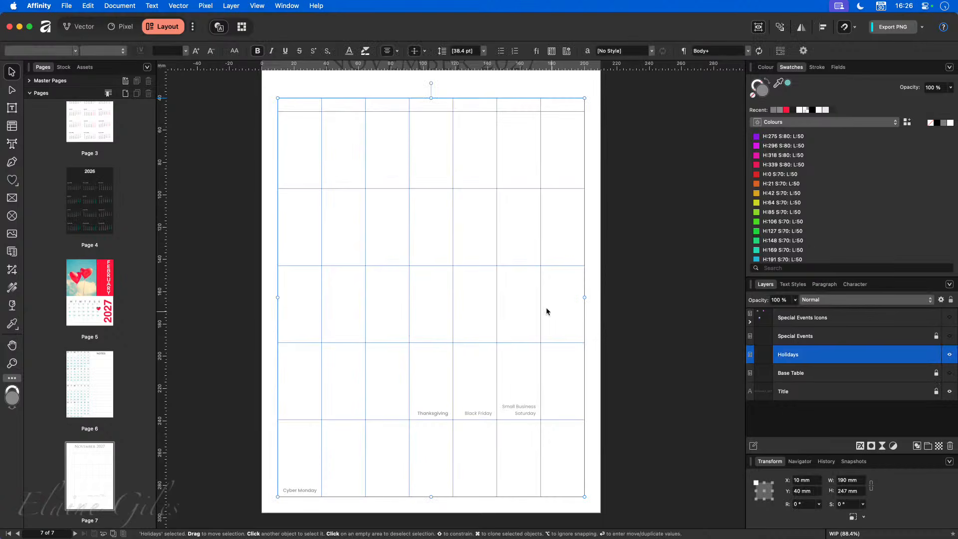
double_click(472, 247)
key(Escape)
key(Escape)
click(526, 220)
key(super+c)
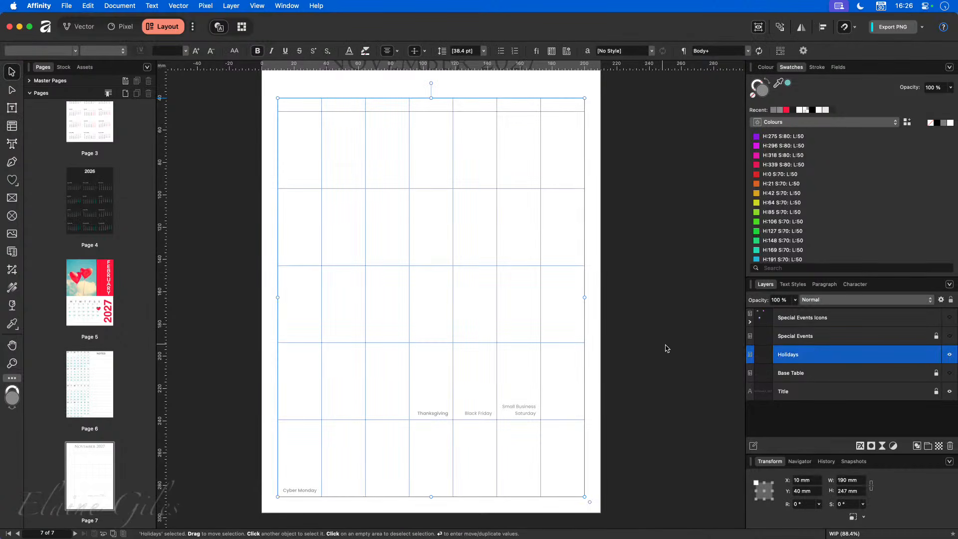
click(949, 374)
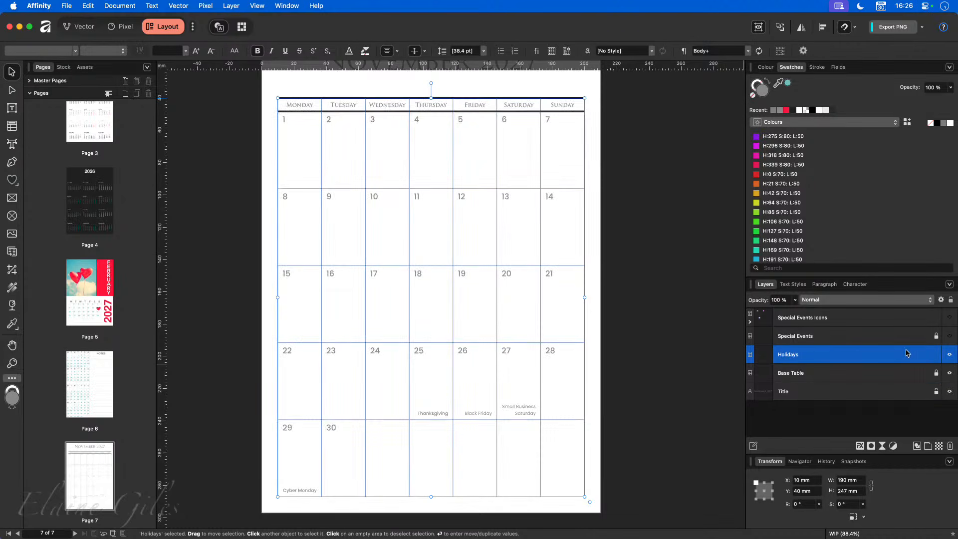
key(super+v)
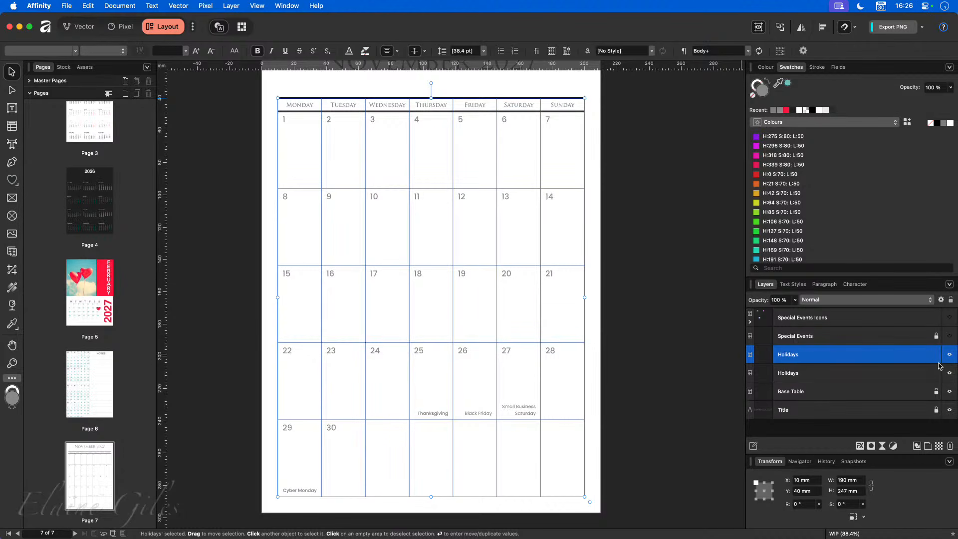
- Rename the Holidays copy to Highlights and move it to the top of the layer stack
double_click(784, 355)
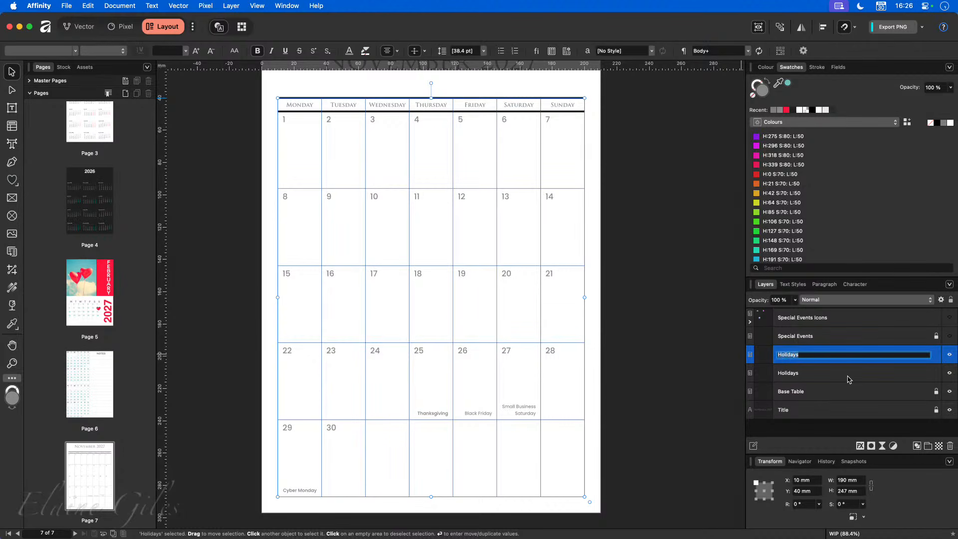
text(Highlight)
key(Return)
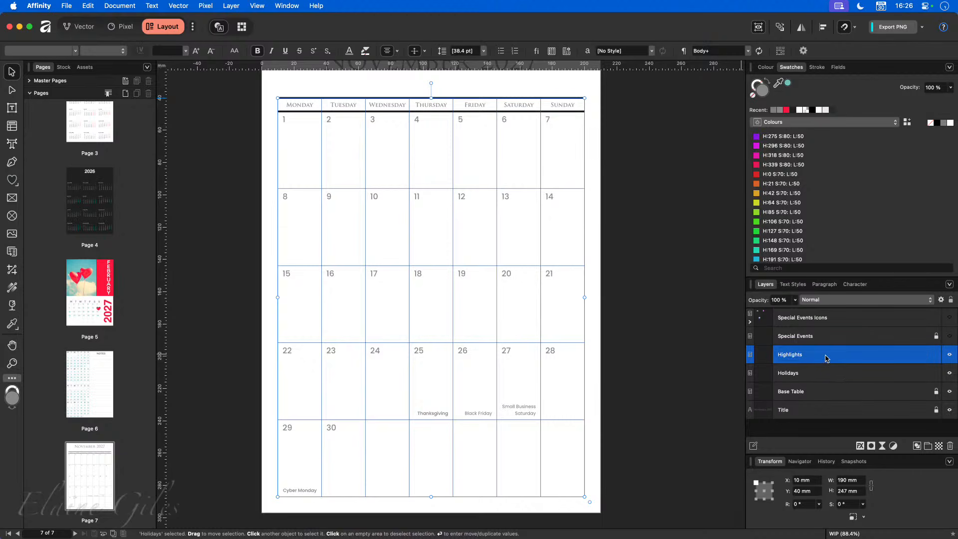
drag(825, 356, 825, 314)
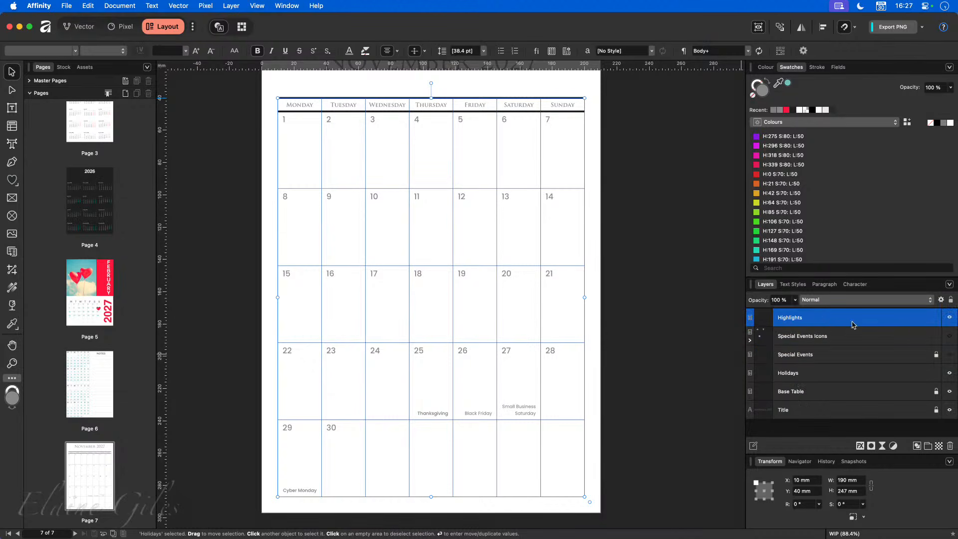
- Show both special events layers again, lock the layers beneath, and enter the Highlights table
click(949, 354)
click(950, 335)
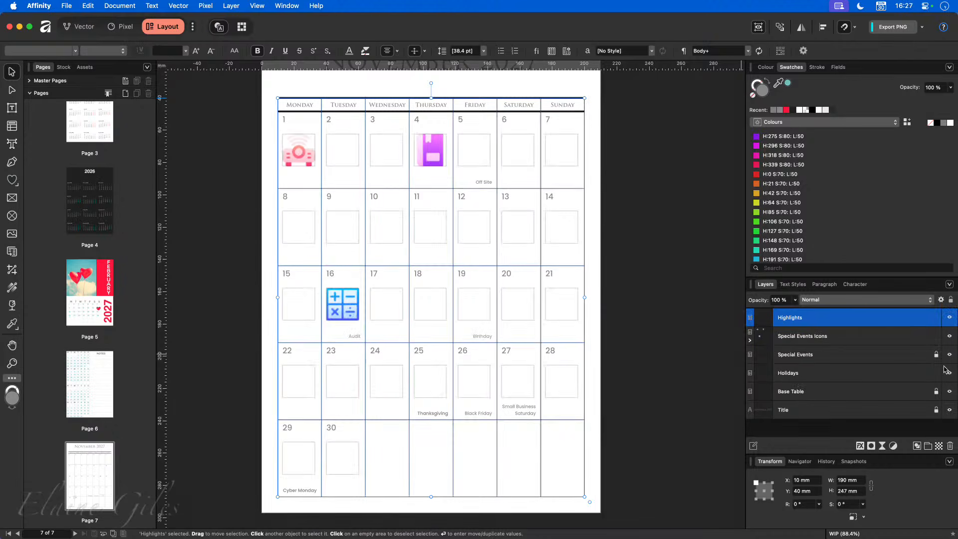
click(936, 373)
click(932, 343)
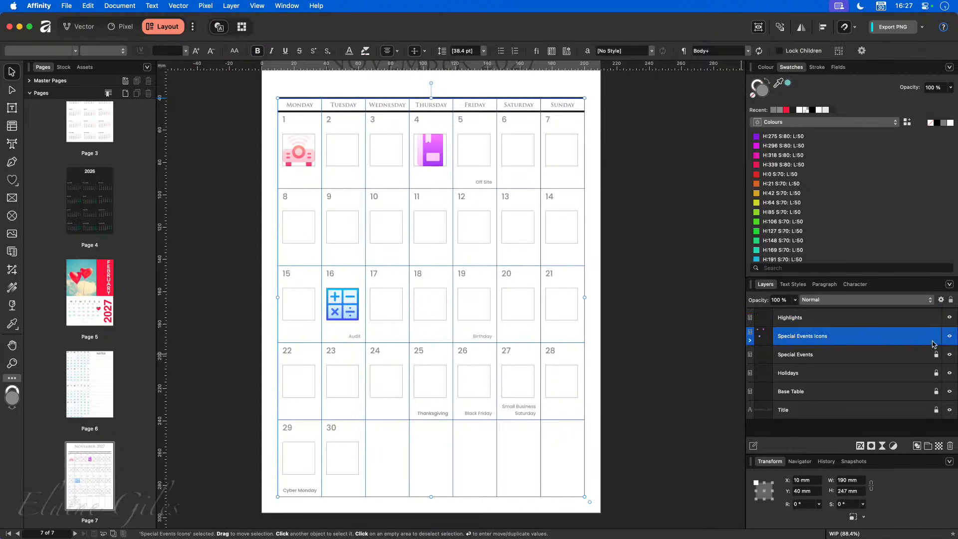
click(936, 336)
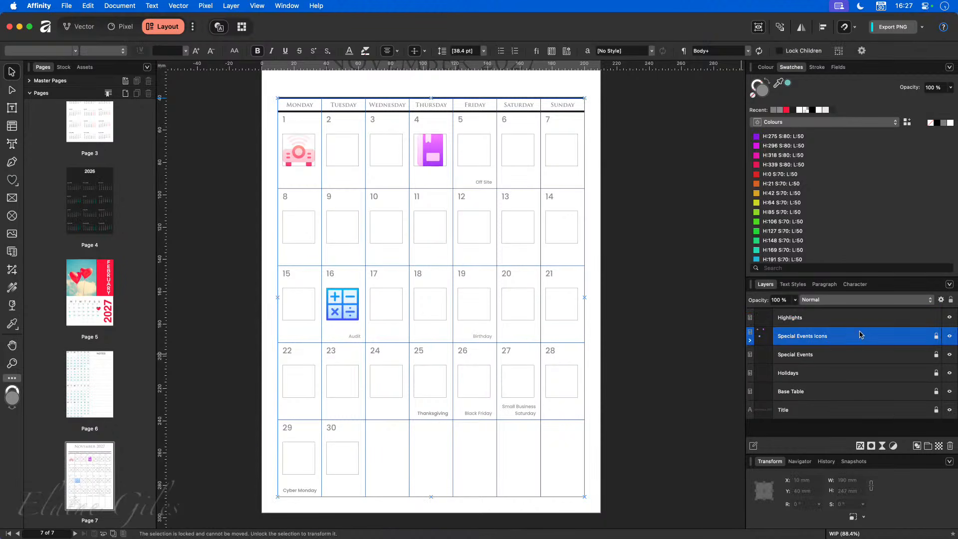
click(866, 317)
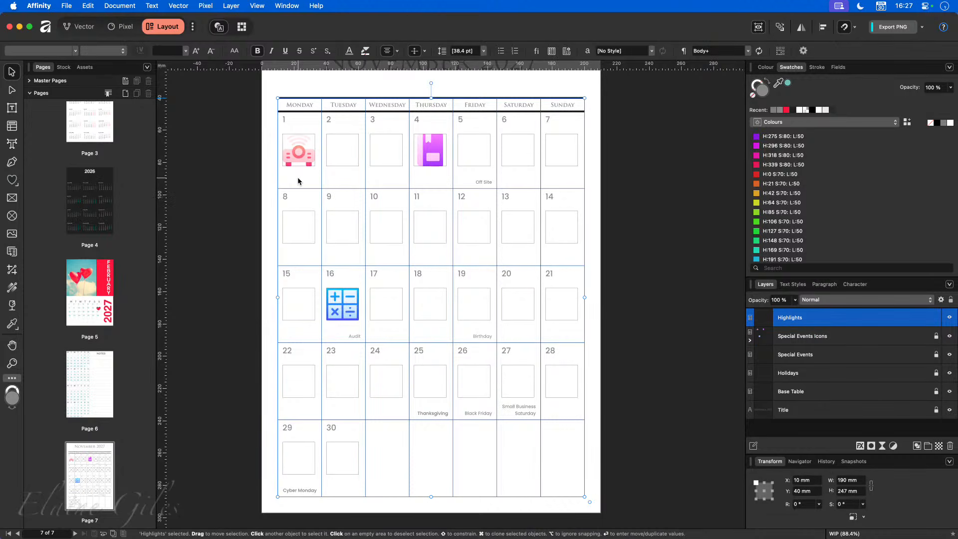
double_click(298, 181)
- Give the day 16 cell of the Highlights table a pale mint-green fill
drag(298, 177, 565, 461)
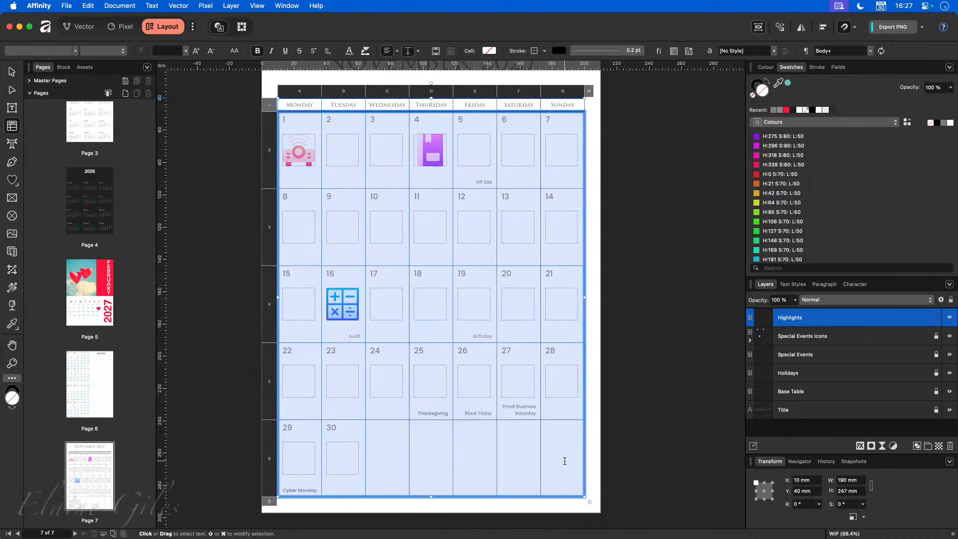
click(564, 461)
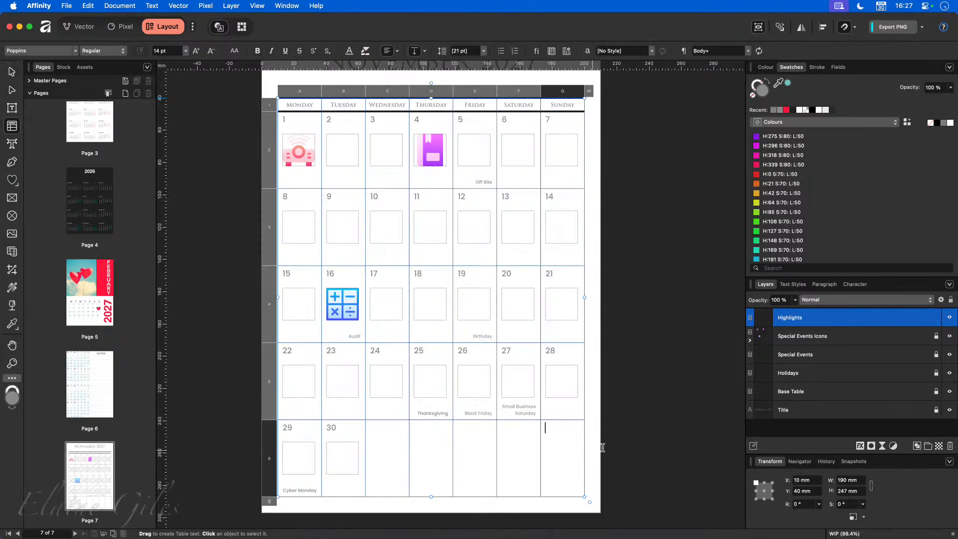
click(652, 420)
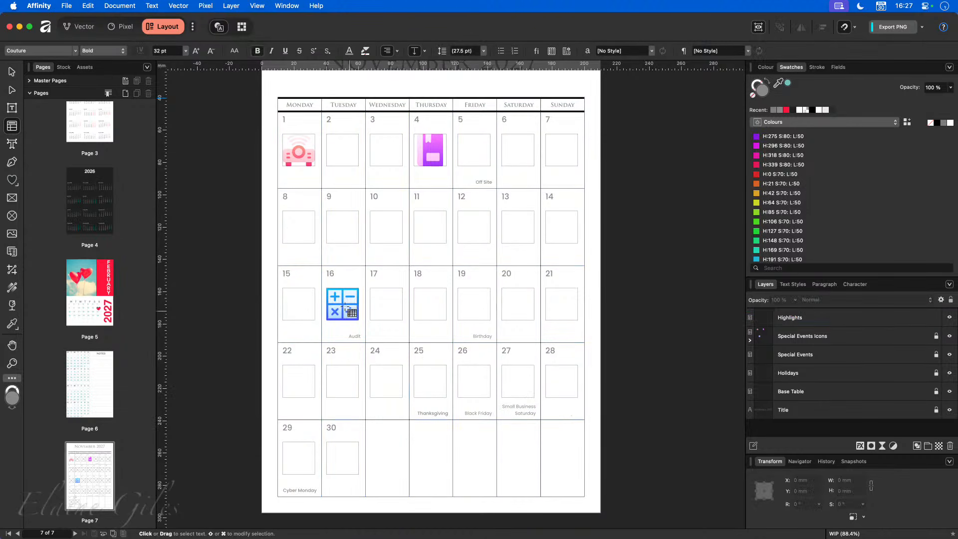
click(344, 279)
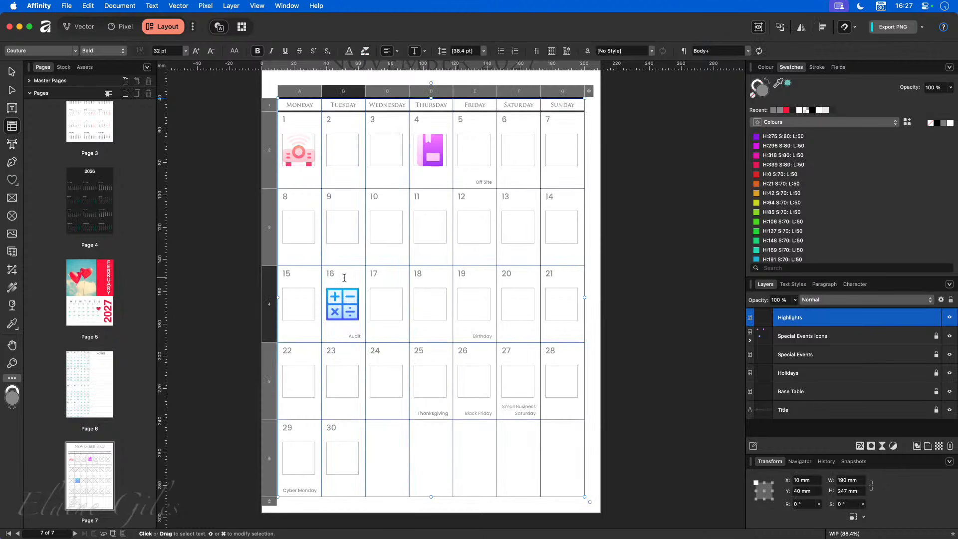
drag(343, 277, 350, 322)
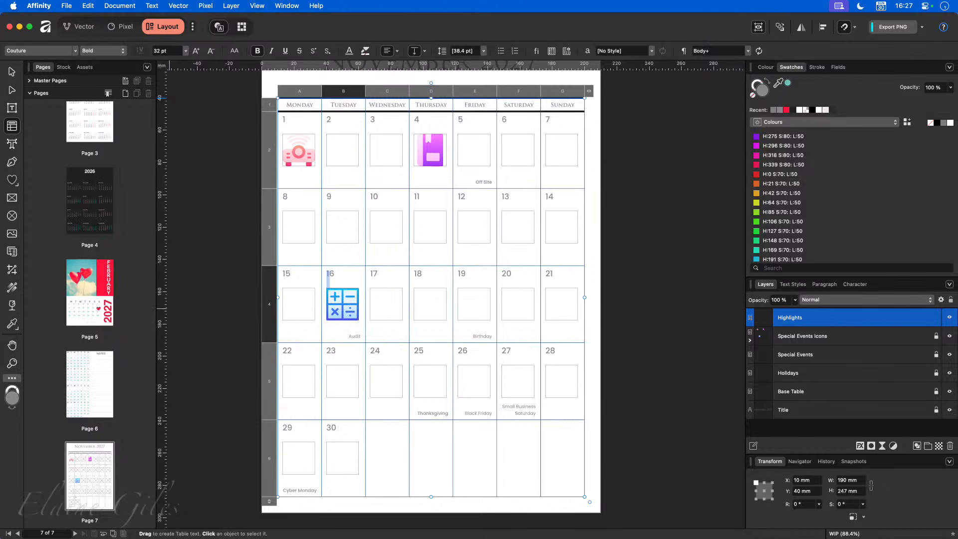
drag(150, 229, 152, 194)
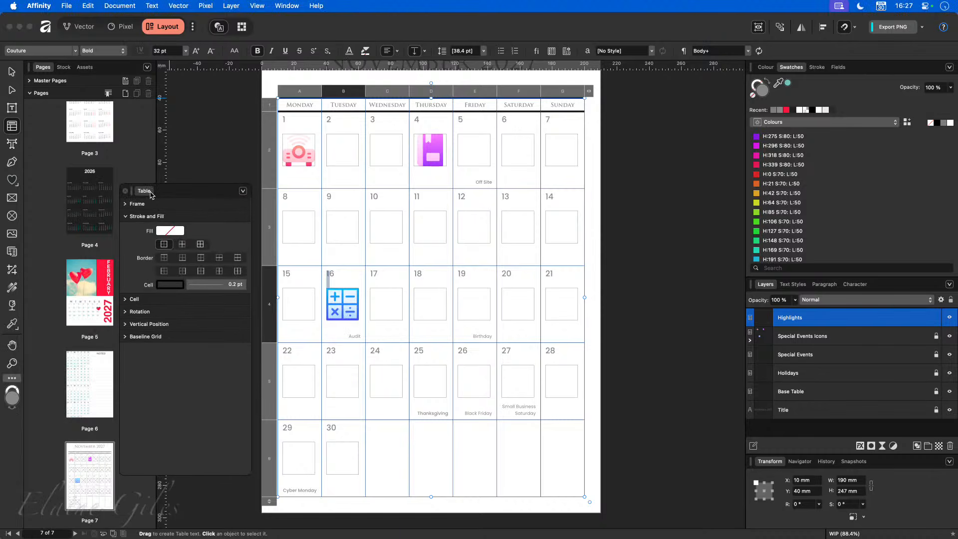
click(345, 326)
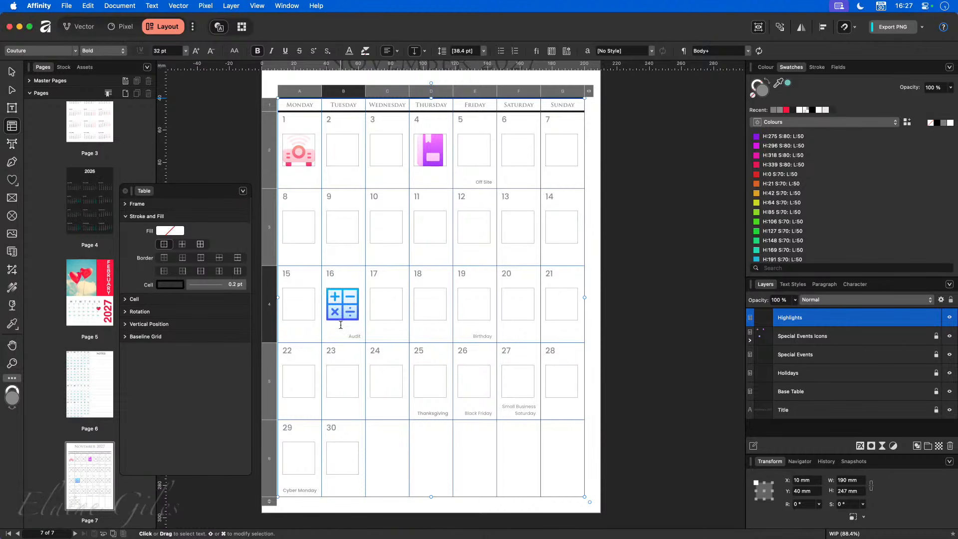
click(170, 231)
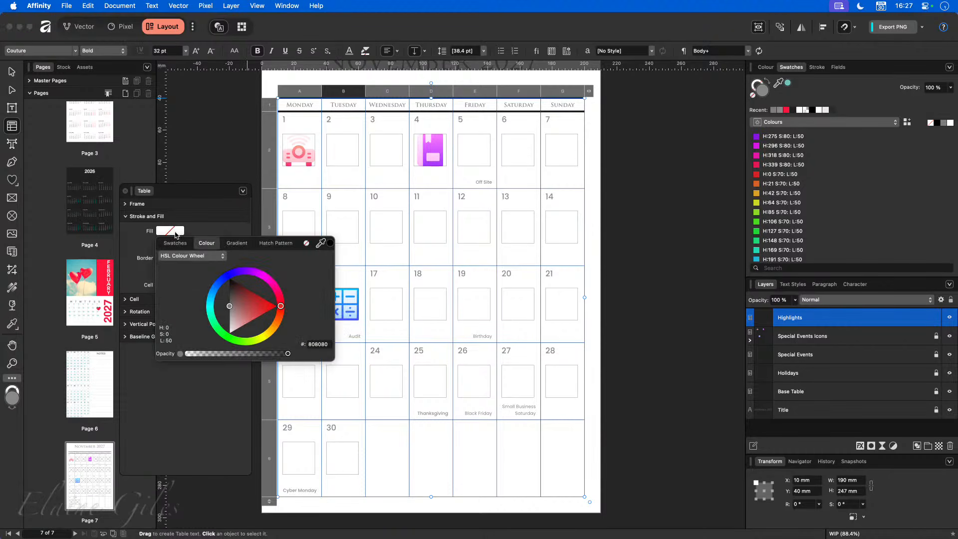
click(220, 329)
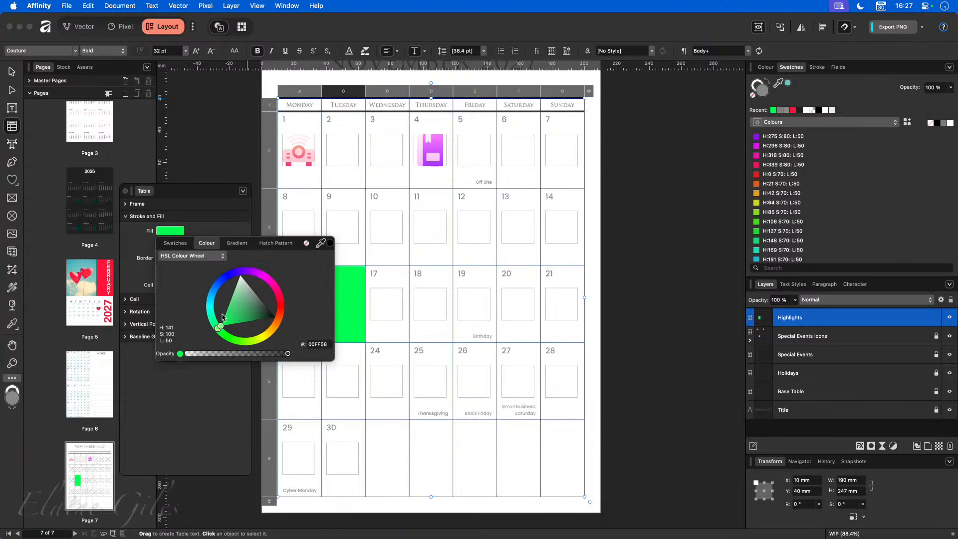
drag(223, 317, 234, 290)
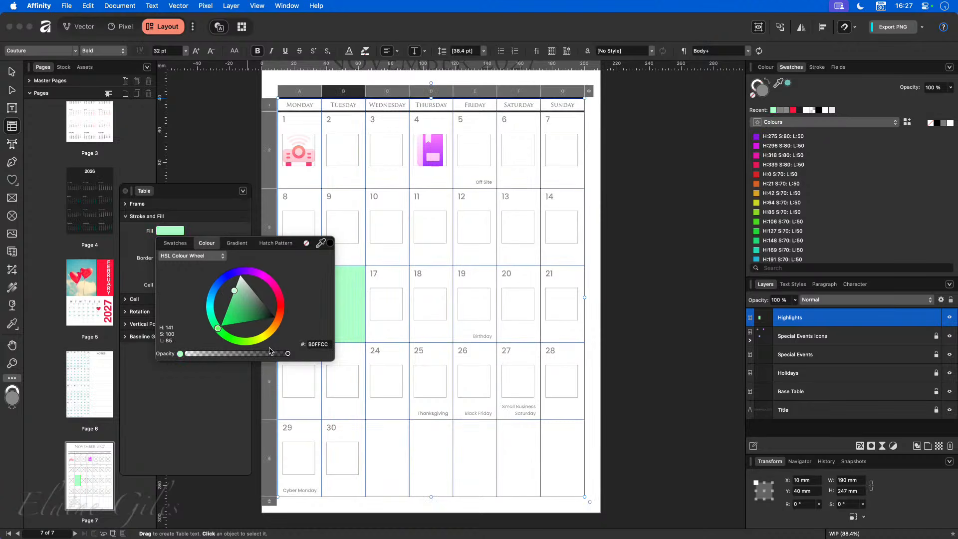
drag(193, 193, 172, 213)
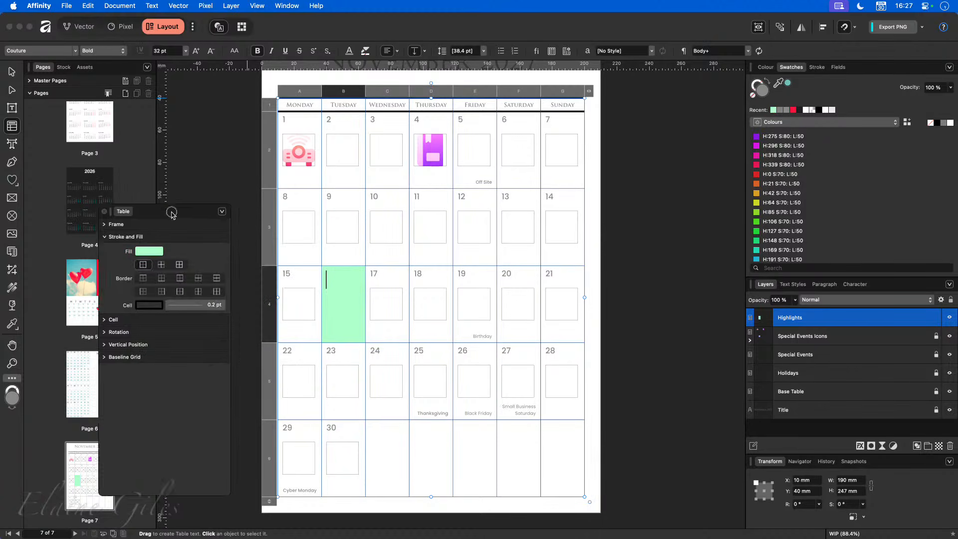
click(612, 447)
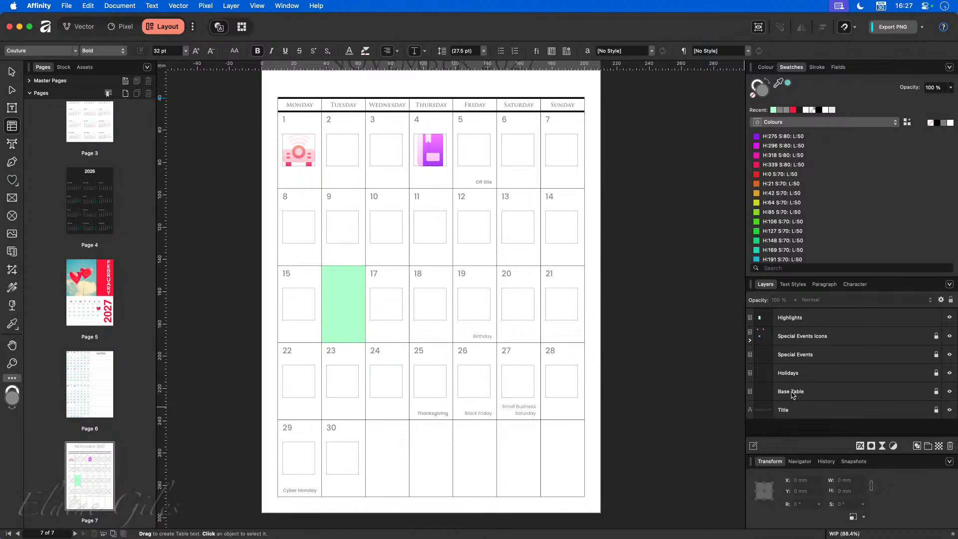
- Fill the day 25 and 26 cells (Thanksgiving, Black Friday) with pale yellow
click(429, 402)
drag(429, 402, 468, 402)
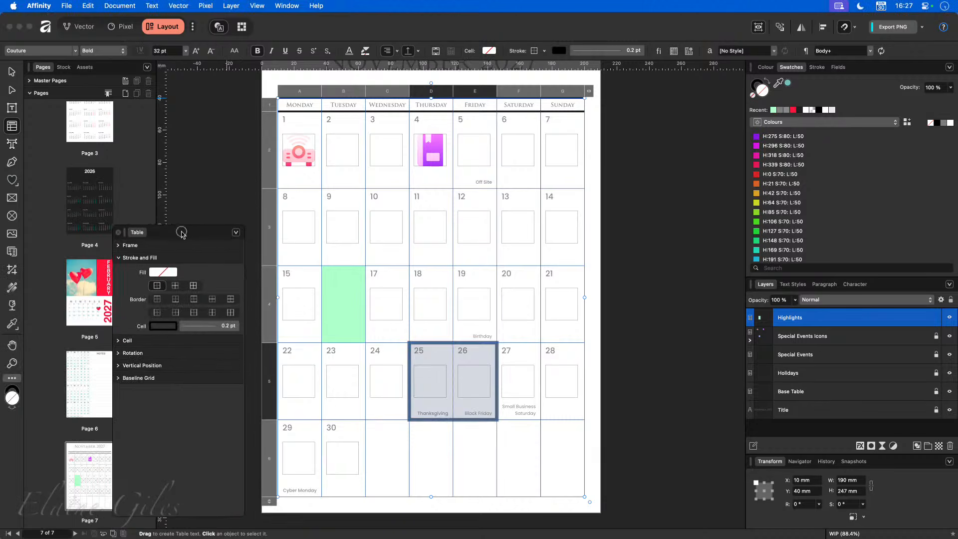
click(165, 259)
mouse_move(254, 367)
mouse_down()
mouse_move(268, 360)
mouse_move(226, 346)
mouse_up()
click(229, 346)
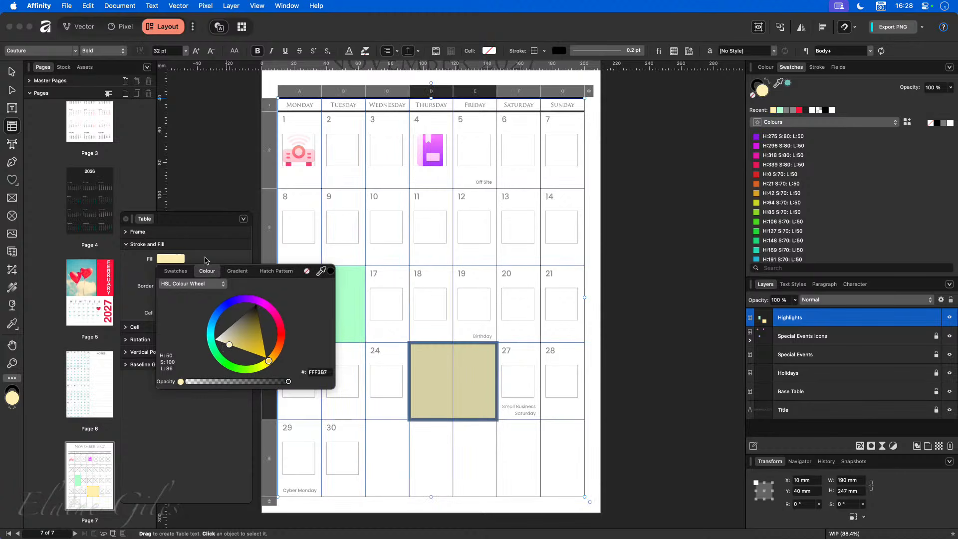
click(204, 232)
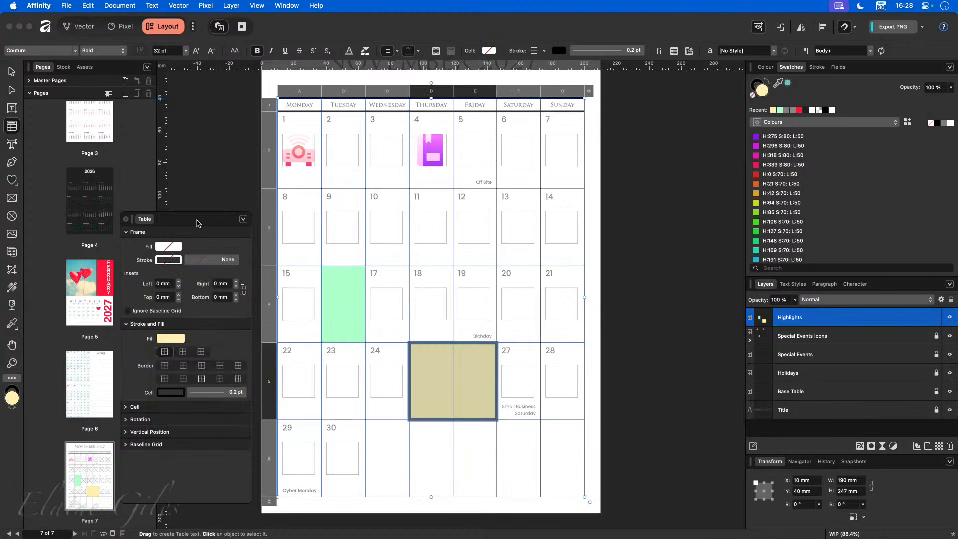
click(674, 474)
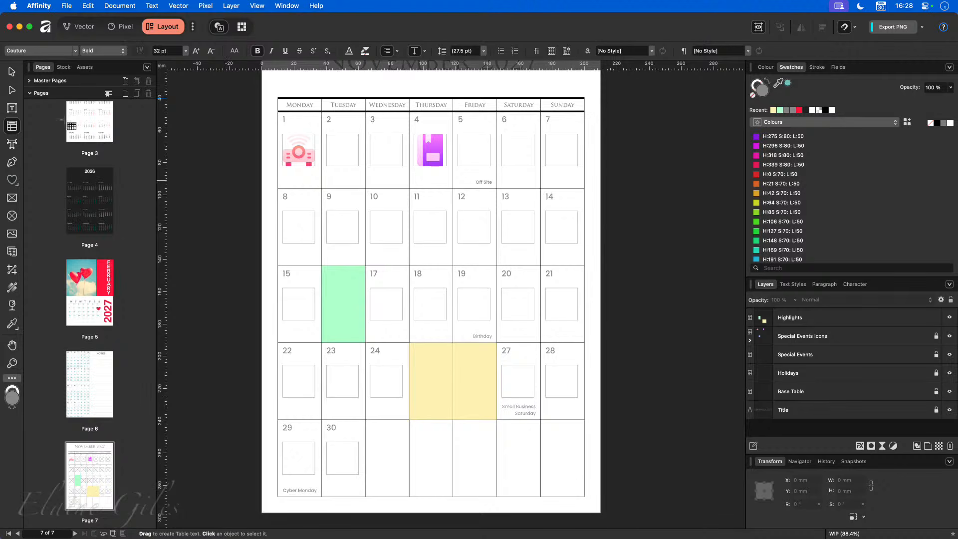
- Move the Highlights layer below Base Table so day numbers, icons and labels sit above the coloured cells
click(13, 73)
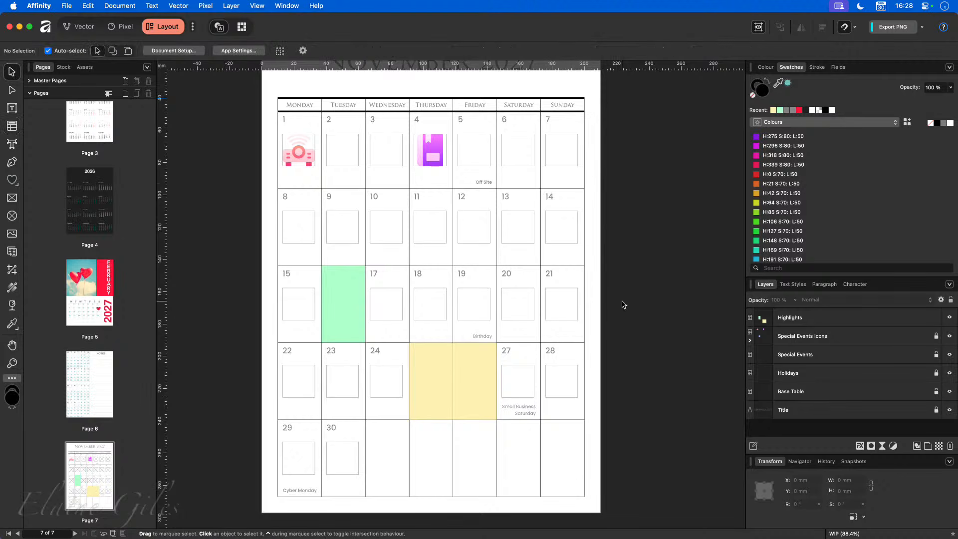
click(830, 318)
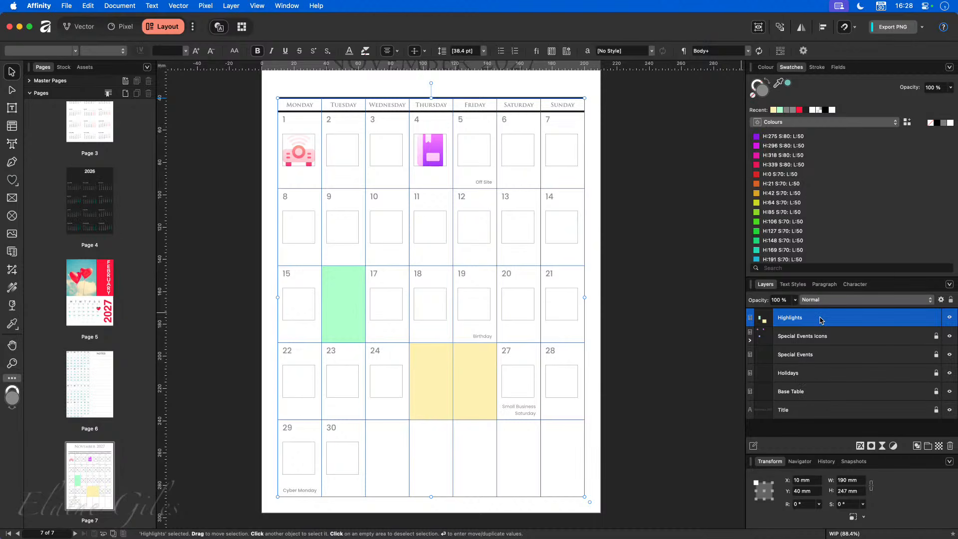
drag(821, 319, 815, 402)
click(681, 400)
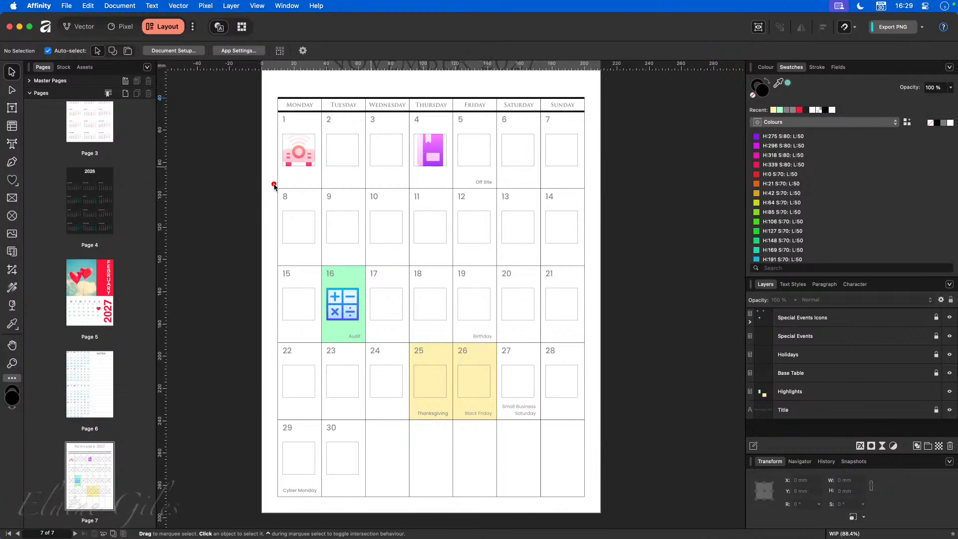
drag(273, 186, 498, 204)
- Draw a rectangle bar across the top of days 8 to 12 and fill it light blue
click(18, 186)
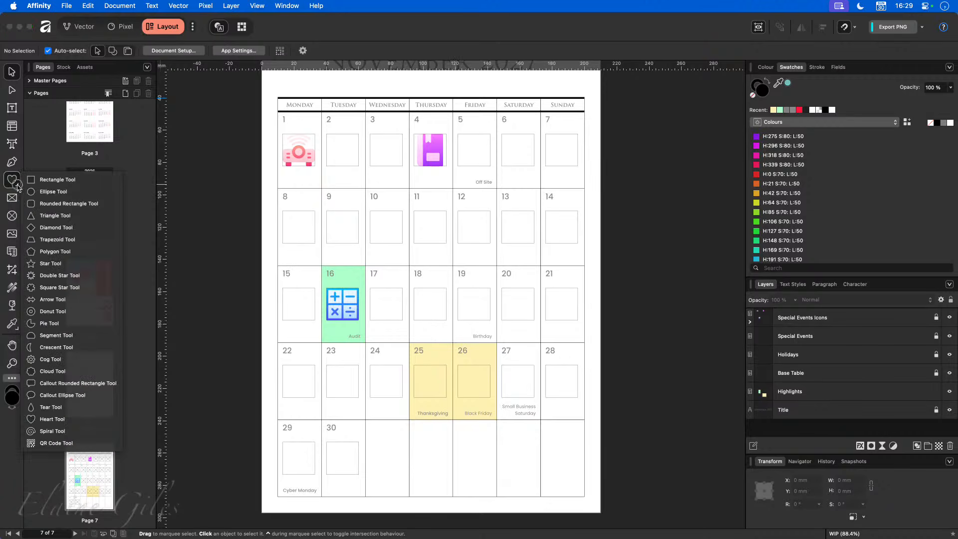
click(56, 179)
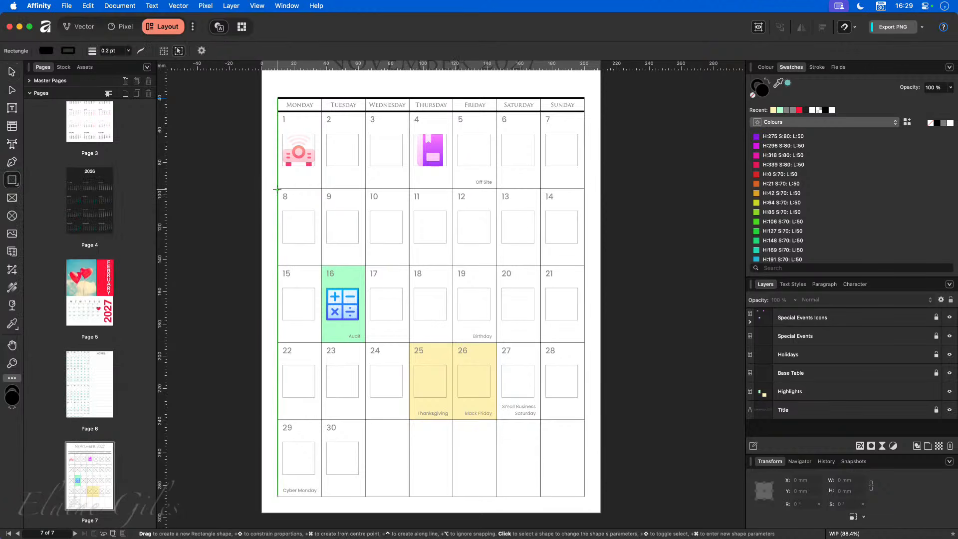
drag(278, 188, 497, 203)
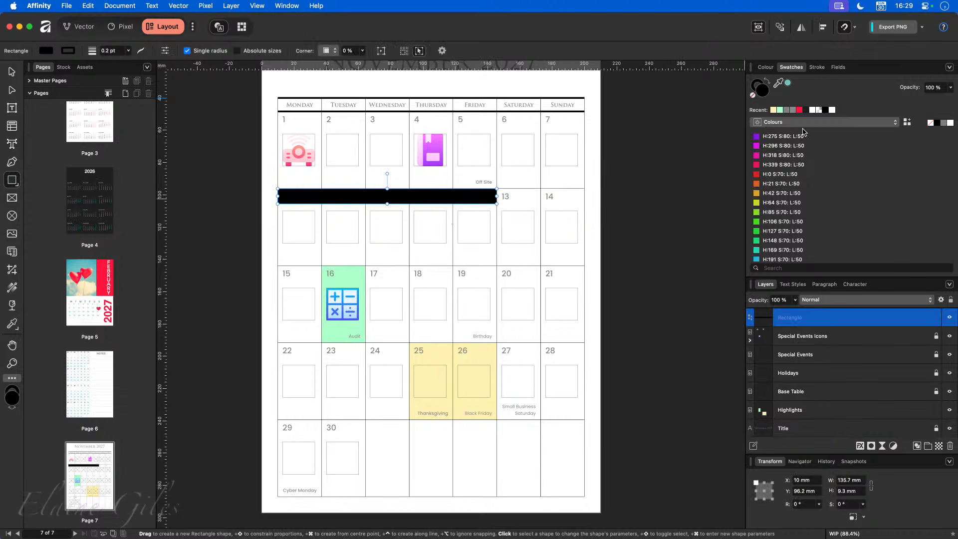
click(774, 110)
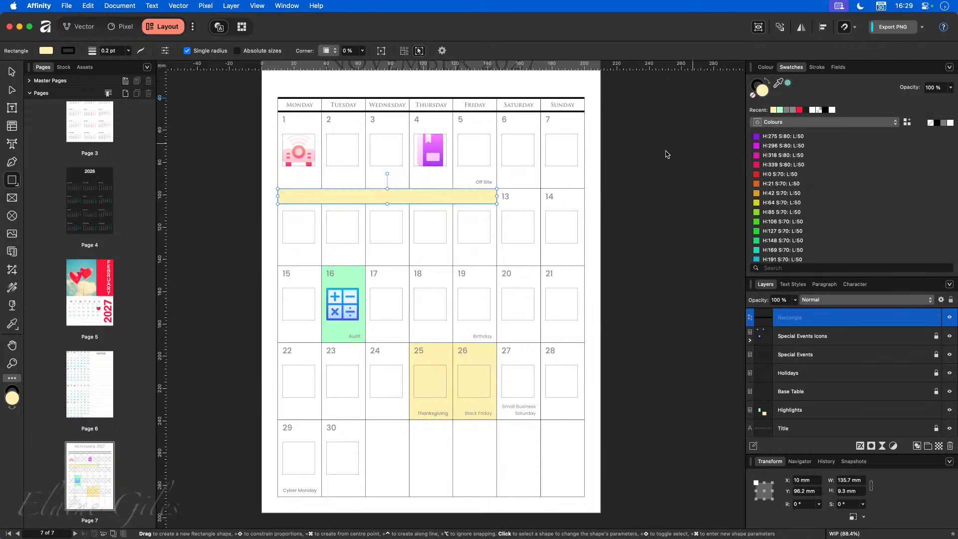
double_click(762, 90)
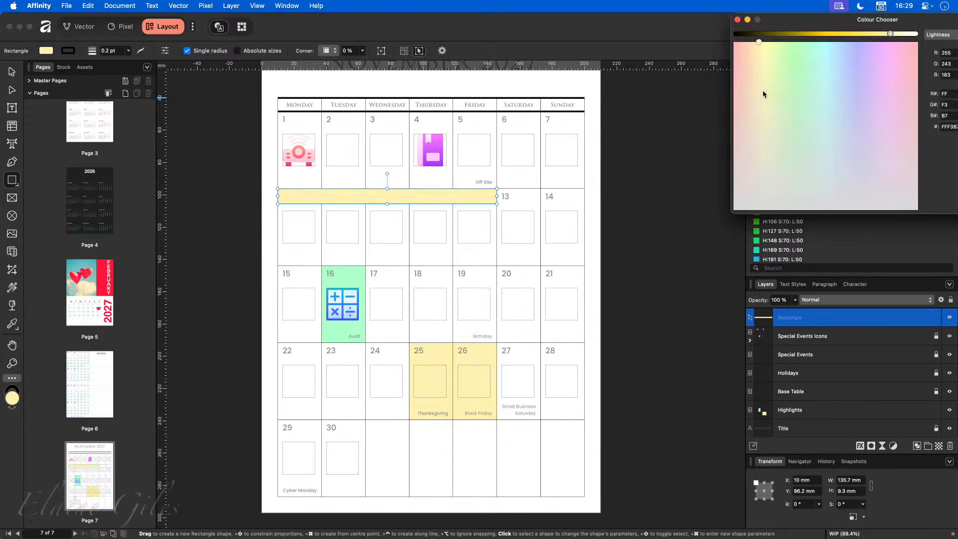
drag(813, 102, 834, 107)
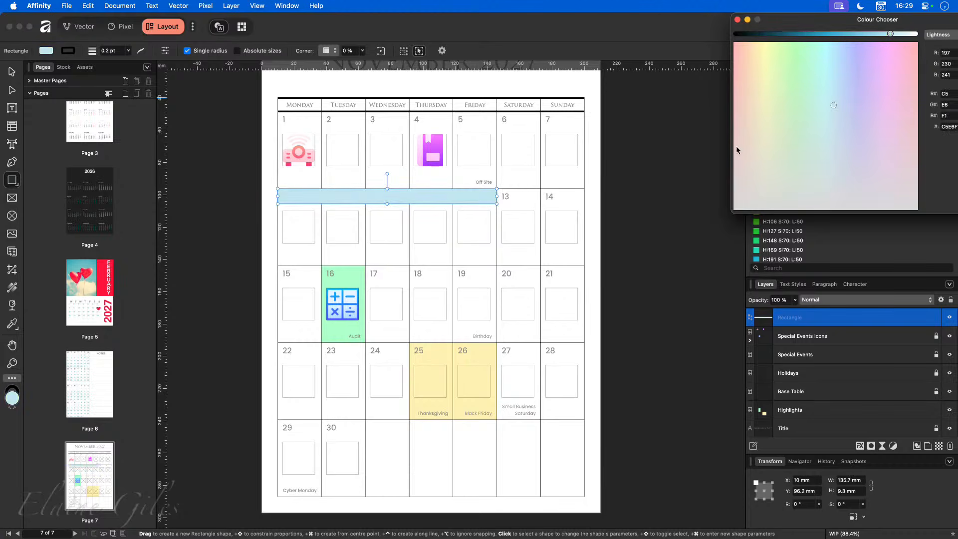
click(633, 164)
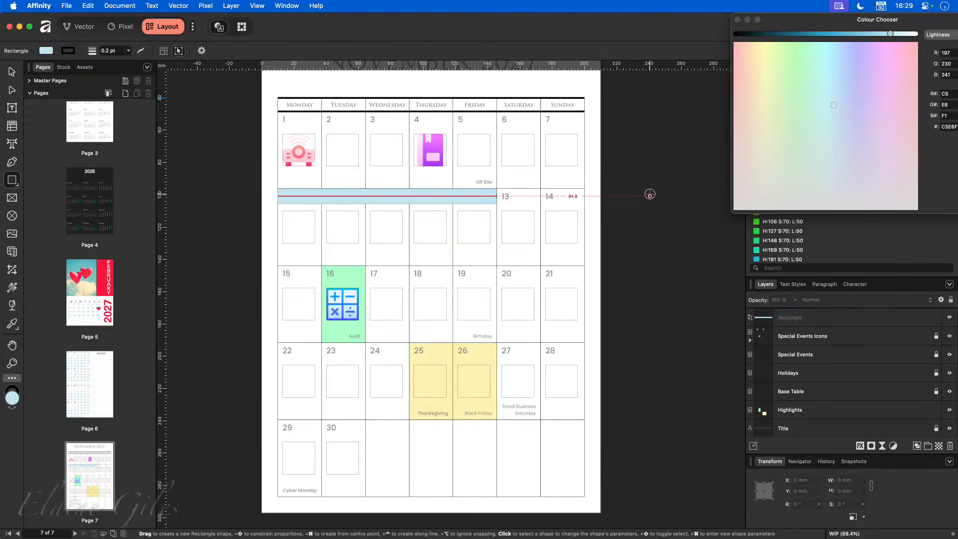
key(v)
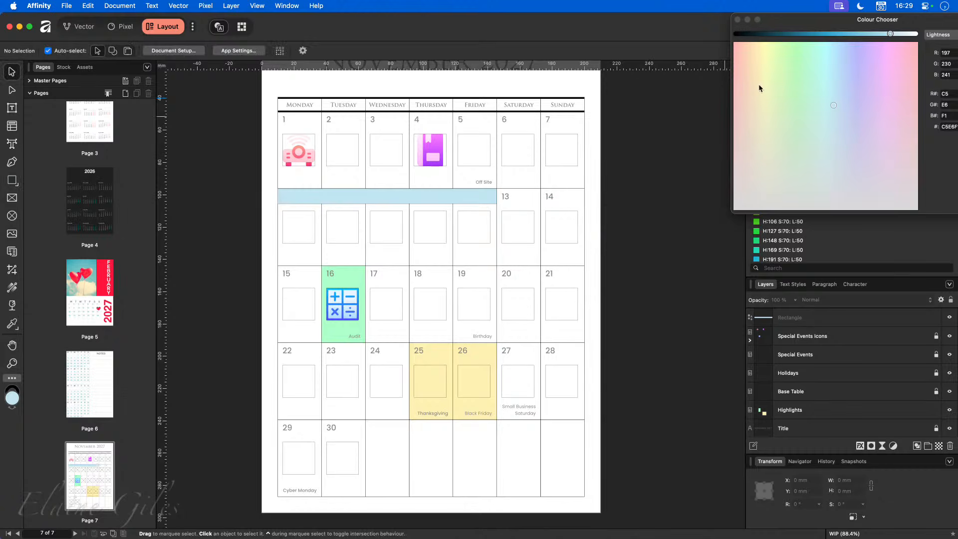
click(738, 20)
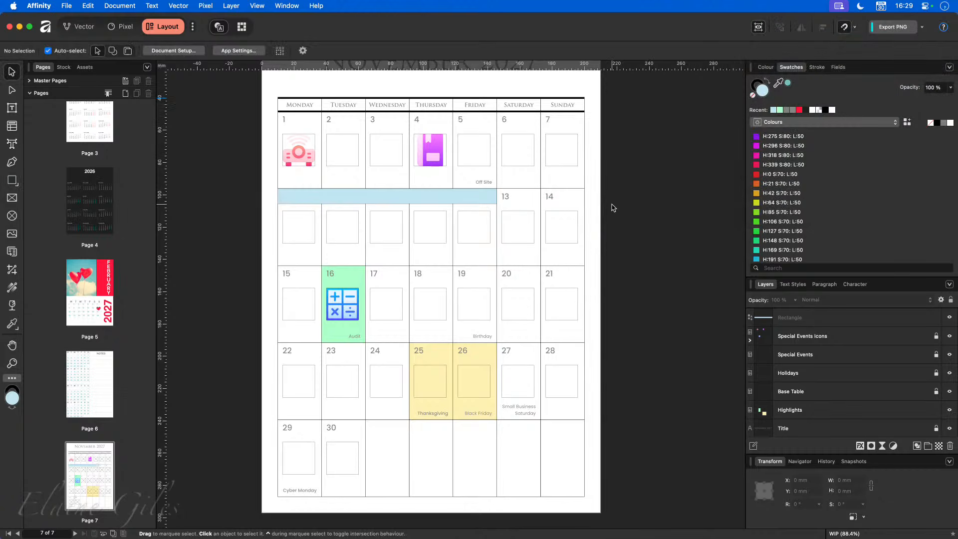
- Name the bar's layer Holiday Week, move it below Highlights, and shorten it to span days 9–12
click(340, 200)
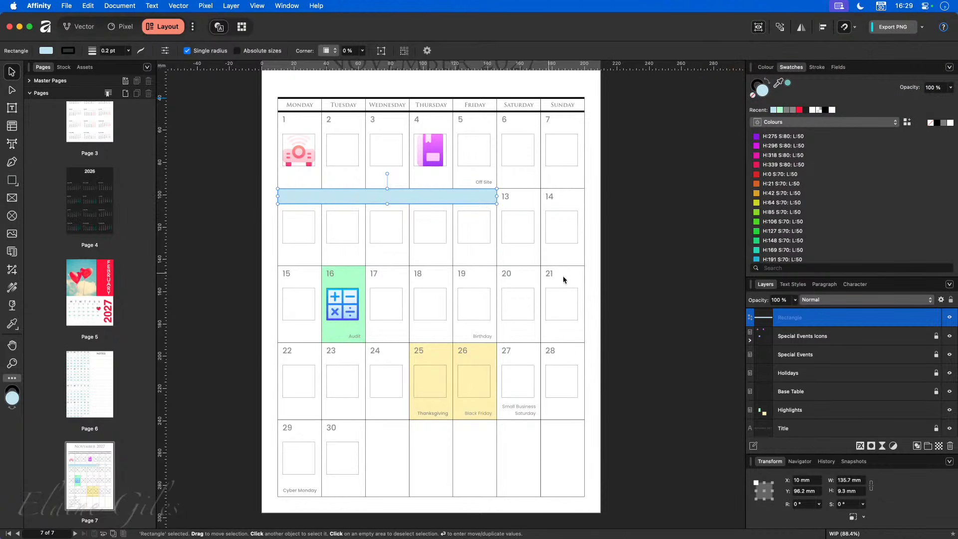
double_click(788, 318)
text(Holiday Week)
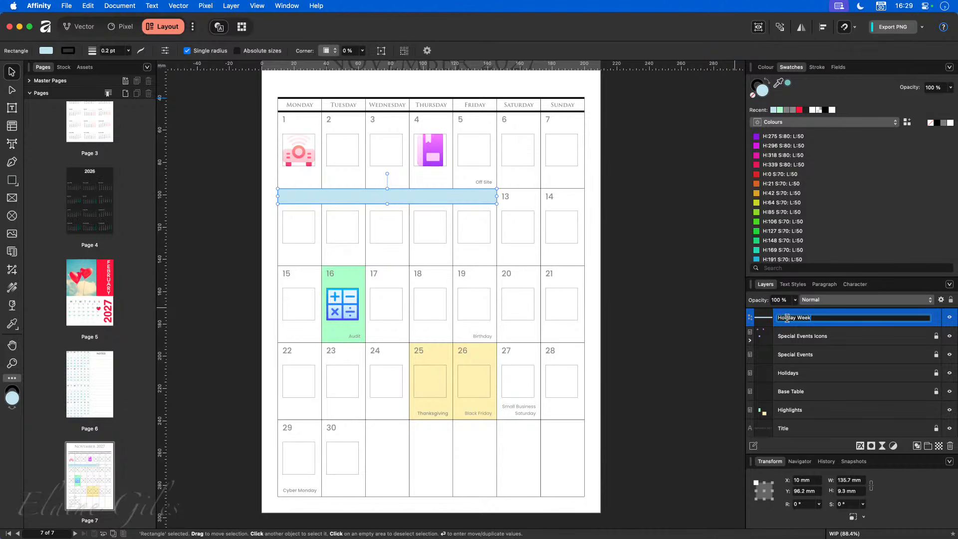
key(Return)
drag(803, 319, 804, 408)
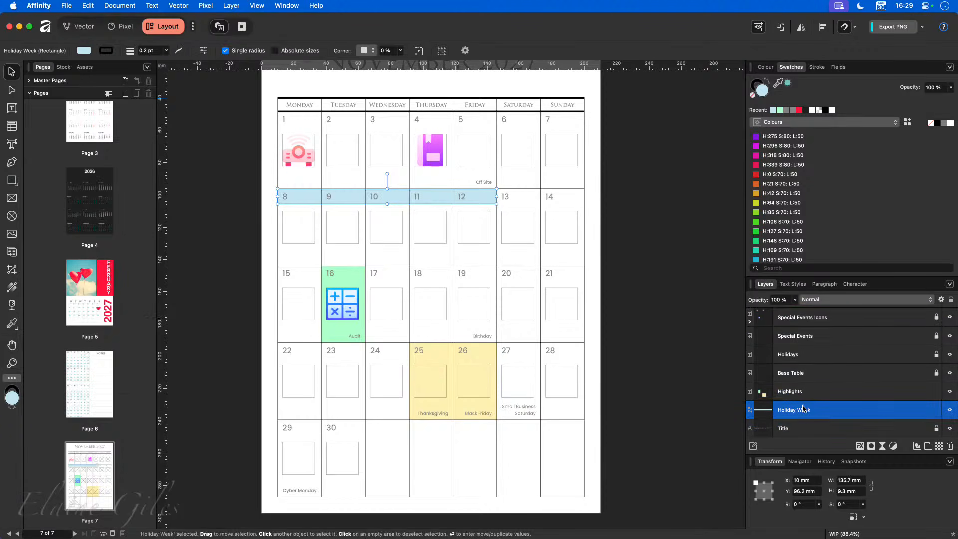
click(692, 344)
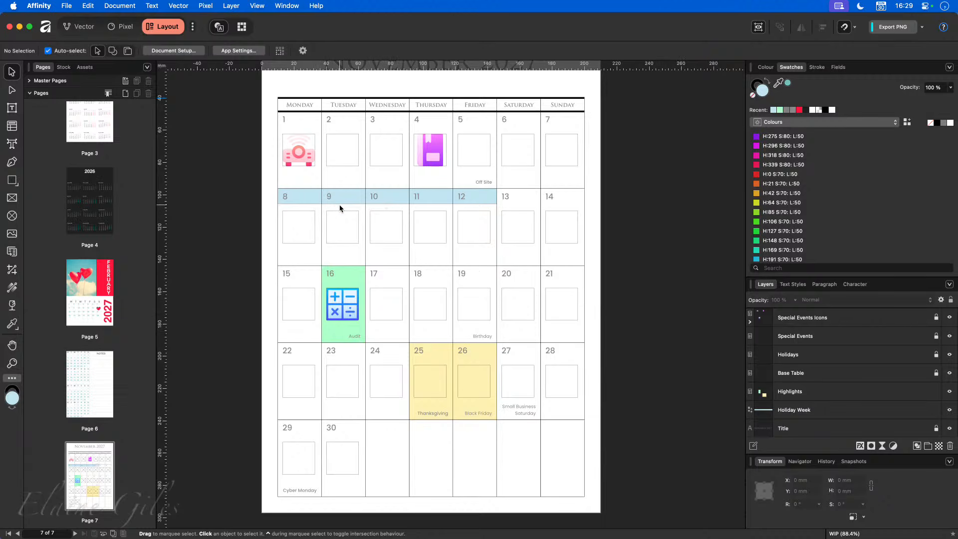
click(814, 410)
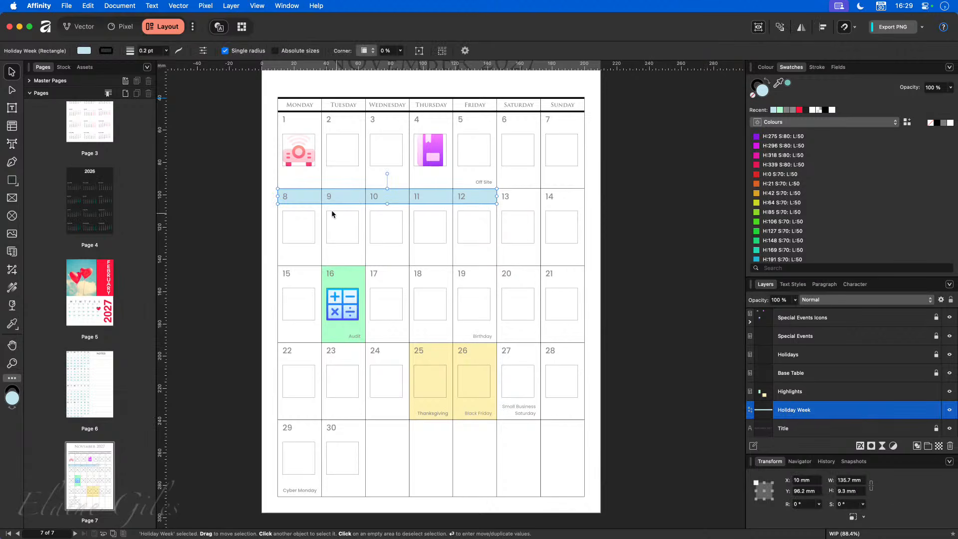
drag(278, 196, 322, 201)
click(691, 273)
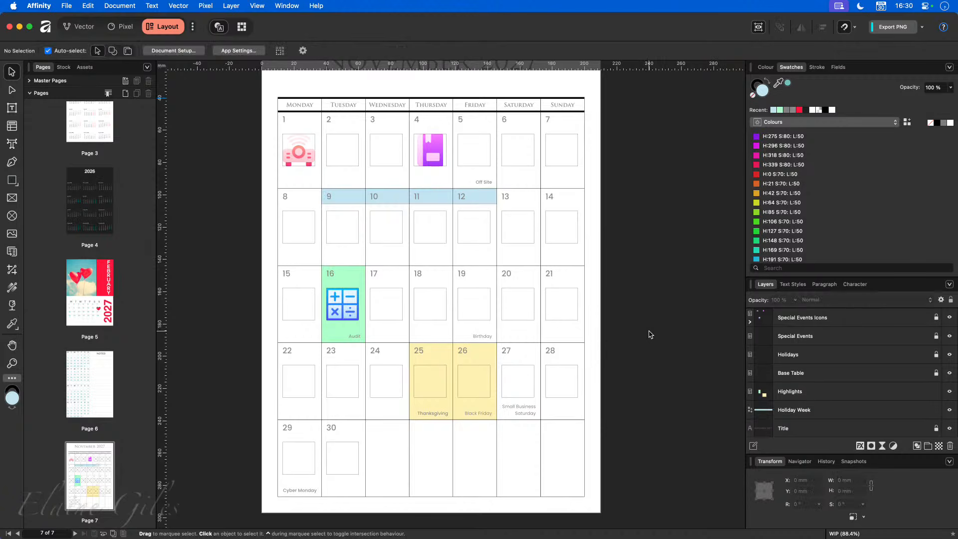
scroll(648, 333, up, 3)
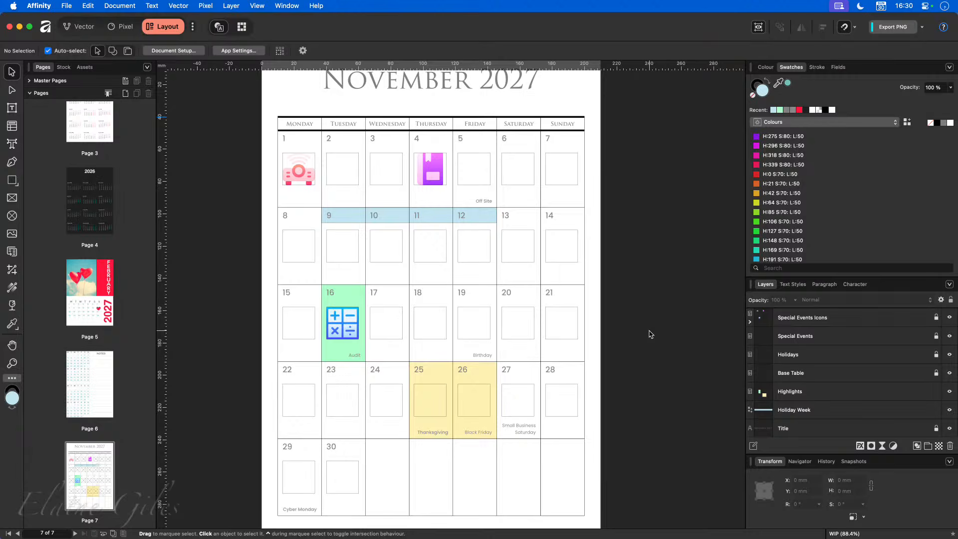
scroll(651, 333, down, 2)
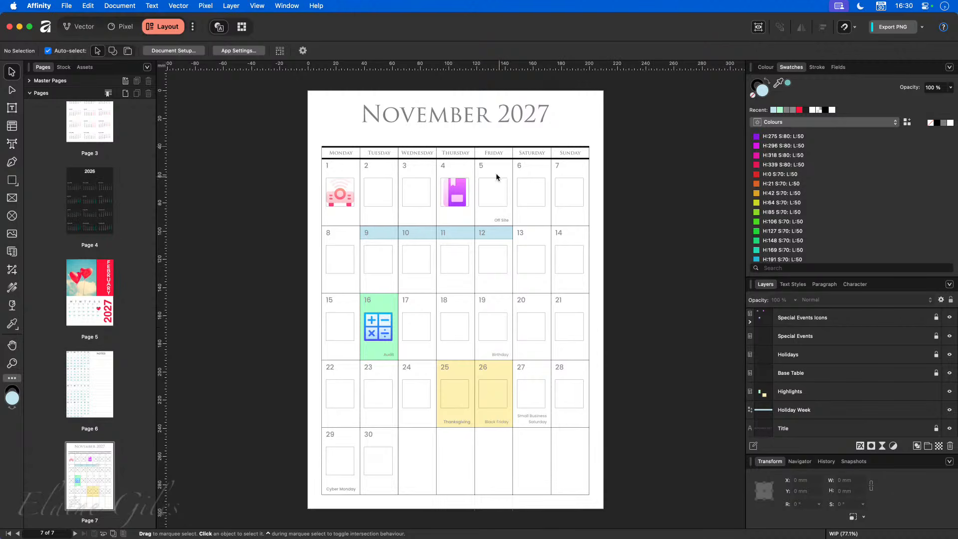
- Add one page after page 7 and switch the Assets panel to Calendar Creation Kit 2.0
click(126, 94)
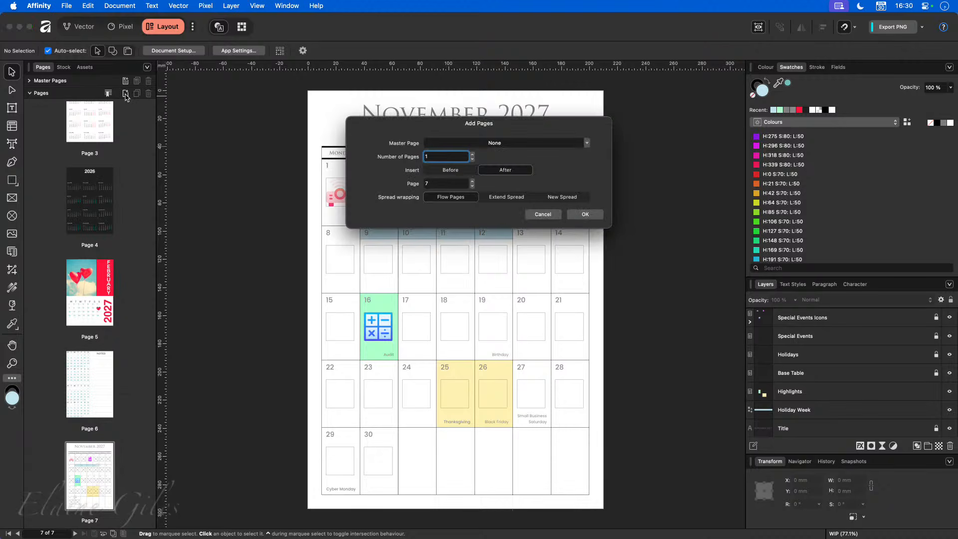
click(584, 221)
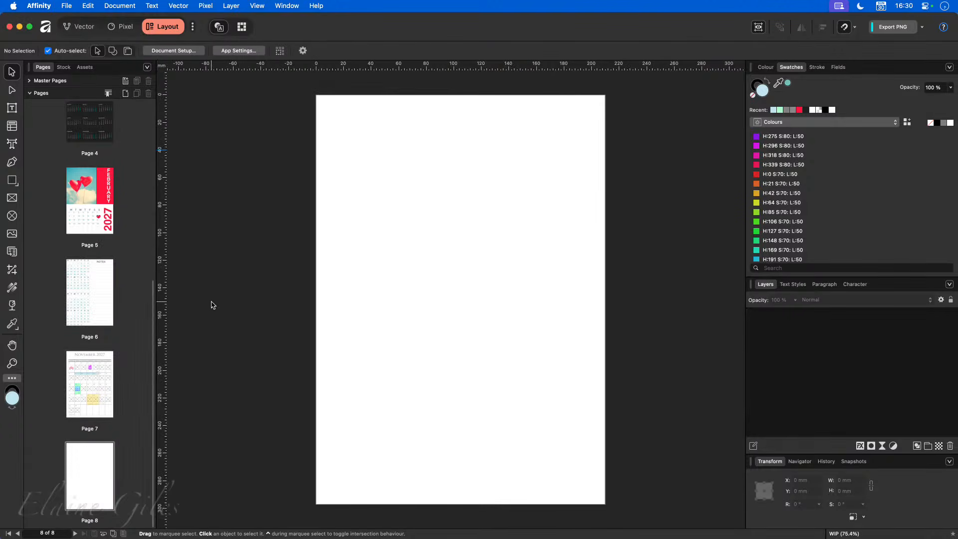
click(85, 67)
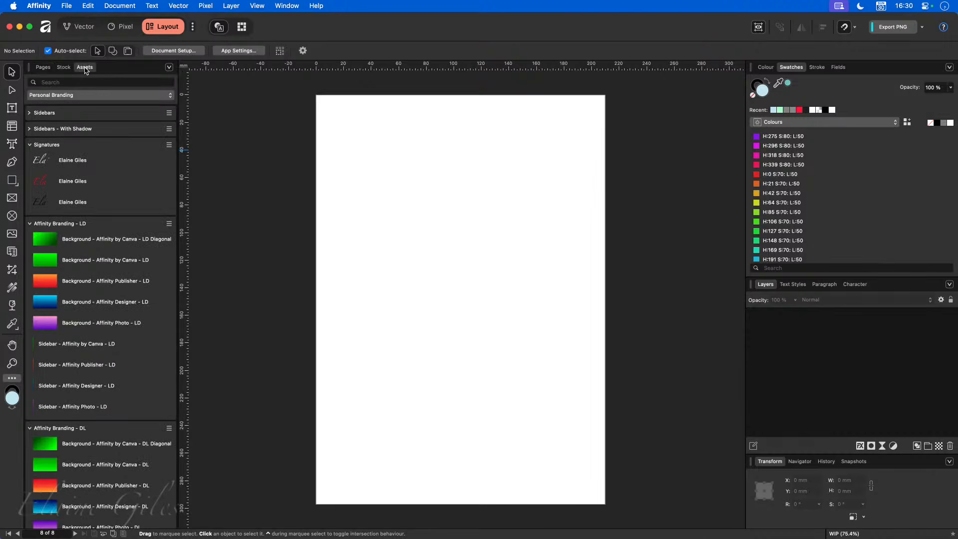
click(109, 96)
click(60, 58)
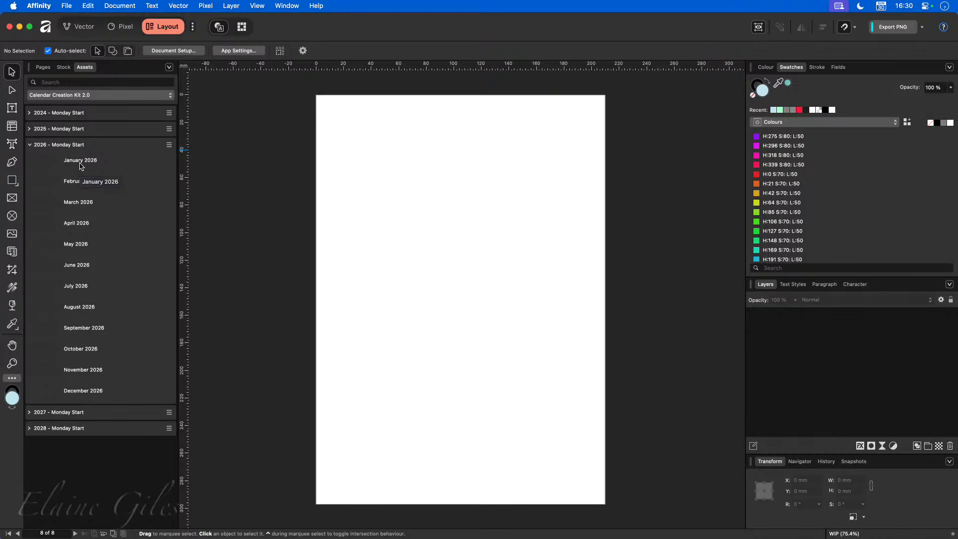
- Place the January, February and March 2026 calendars on the new page
drag(80, 164, 461, 174)
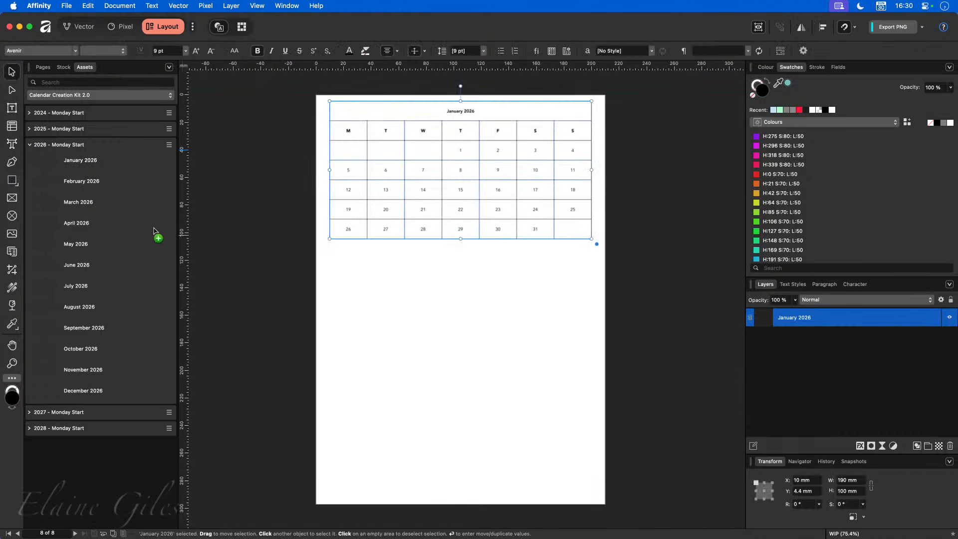
drag(93, 183, 459, 311)
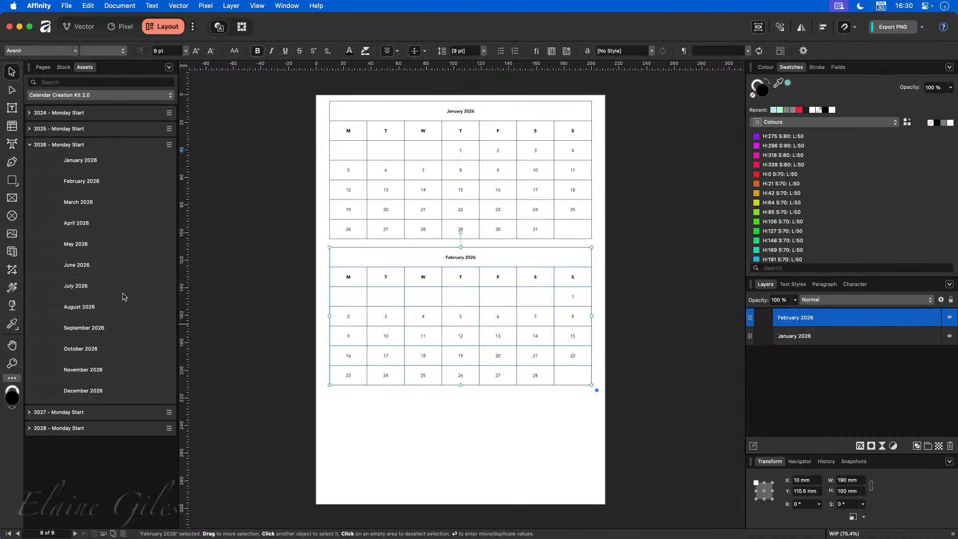
drag(80, 204, 468, 419)
- Shrink the three calendars, stack them down the left side, and start a new A4 document
key(super+a)
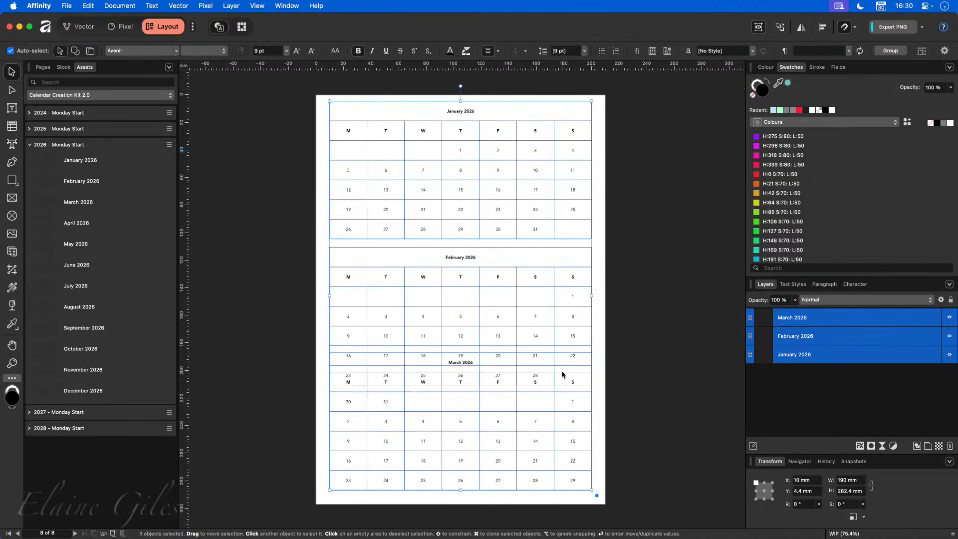
drag(591, 101, 444, 251)
click(429, 262)
drag(402, 301, 412, 141)
drag(396, 389, 406, 246)
drag(393, 419, 401, 306)
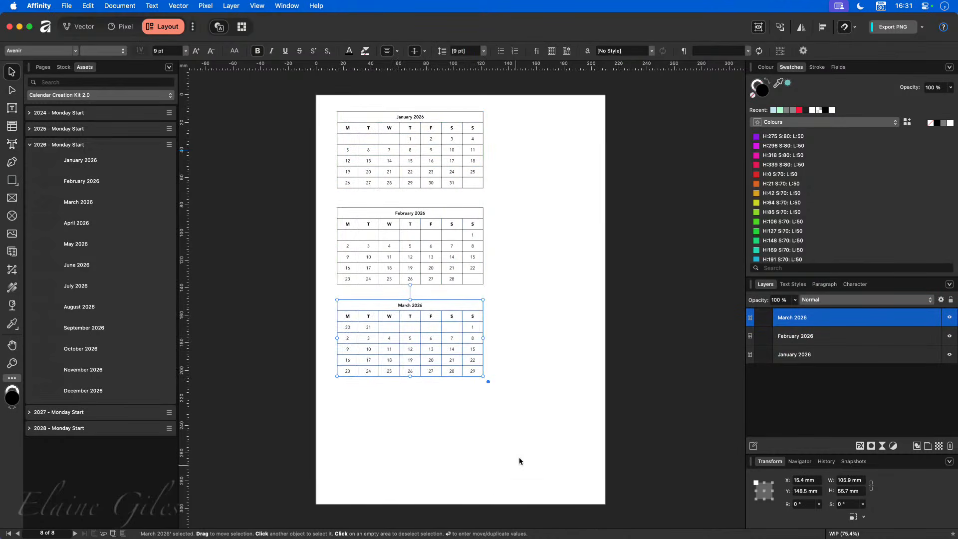
click(532, 424)
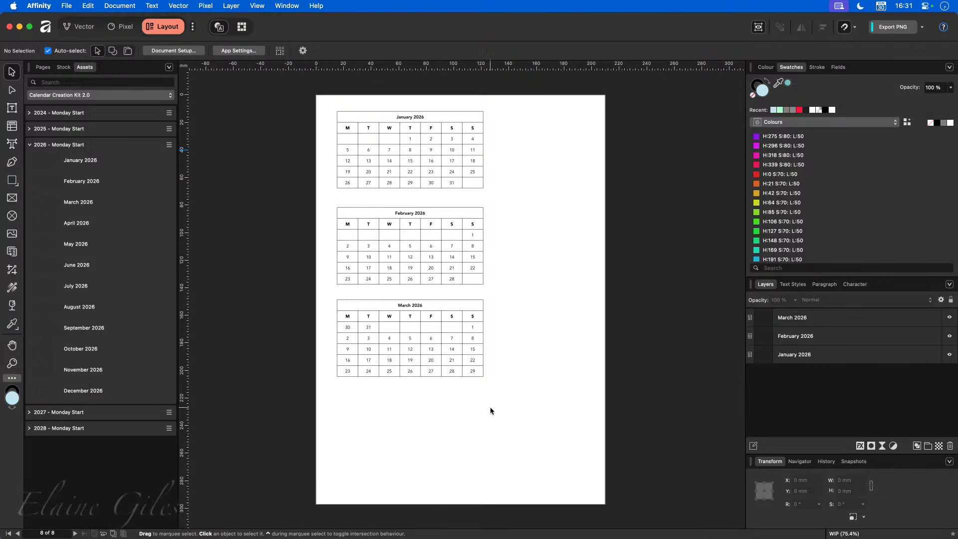
key(super+n)
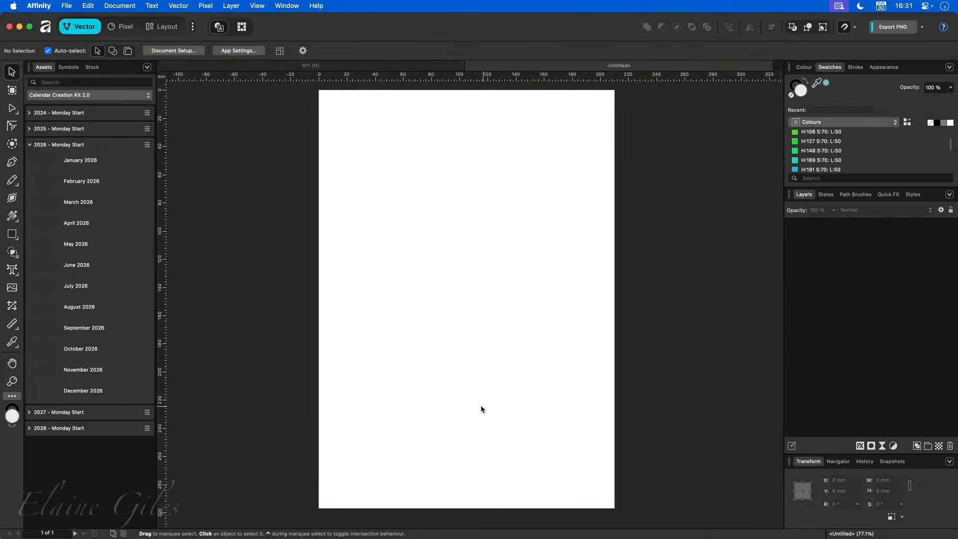
- Place the January, February and March 2026 calendars on the new page
drag(78, 161, 469, 171)
drag(116, 183, 469, 320)
drag(93, 205, 472, 420)
- Shrink all three calendars together and restack them down the page's left side
key(super+a)
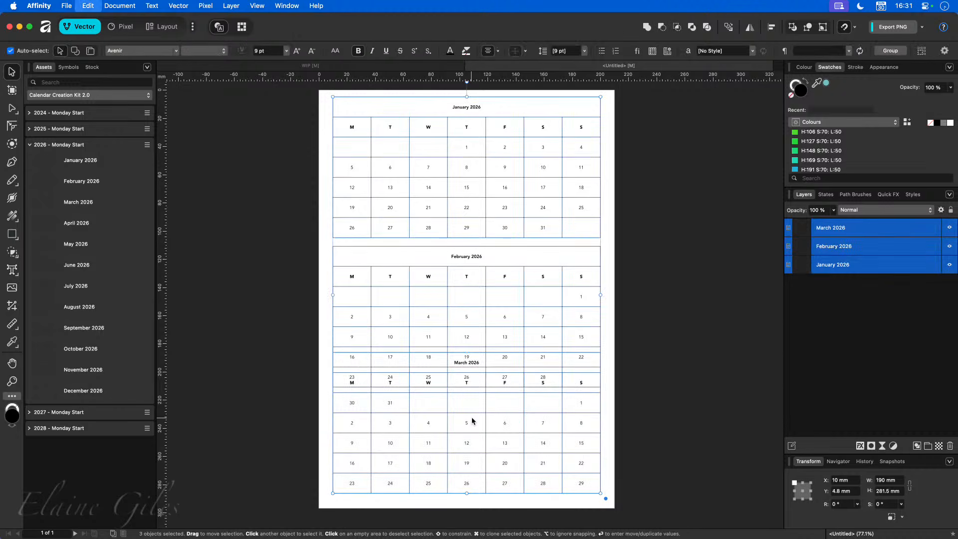
drag(600, 99, 475, 191)
click(501, 242)
drag(405, 243, 409, 168)
drag(400, 326, 404, 259)
drag(406, 416, 411, 392)
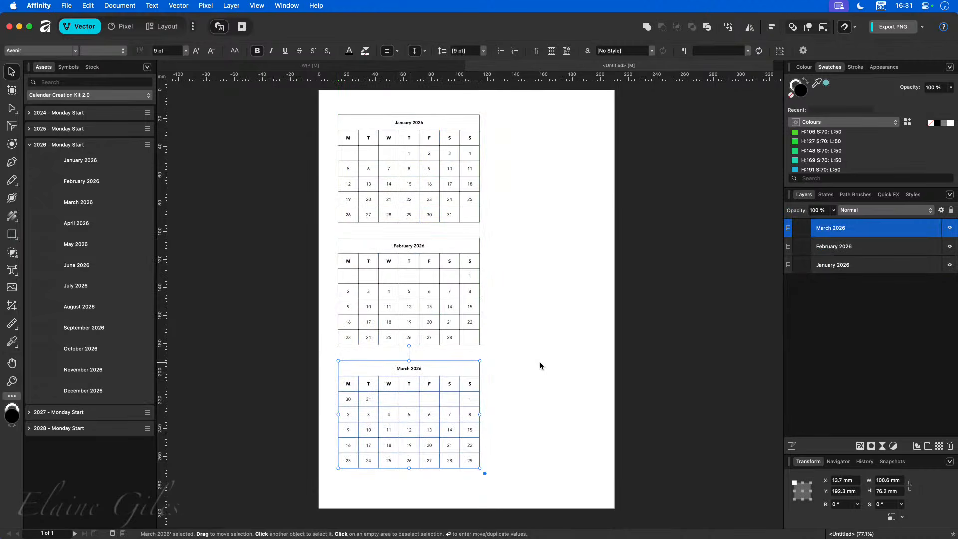
- Create another blank document, show its text styles, then return to the calendar document
key(super+n)
key(Return)
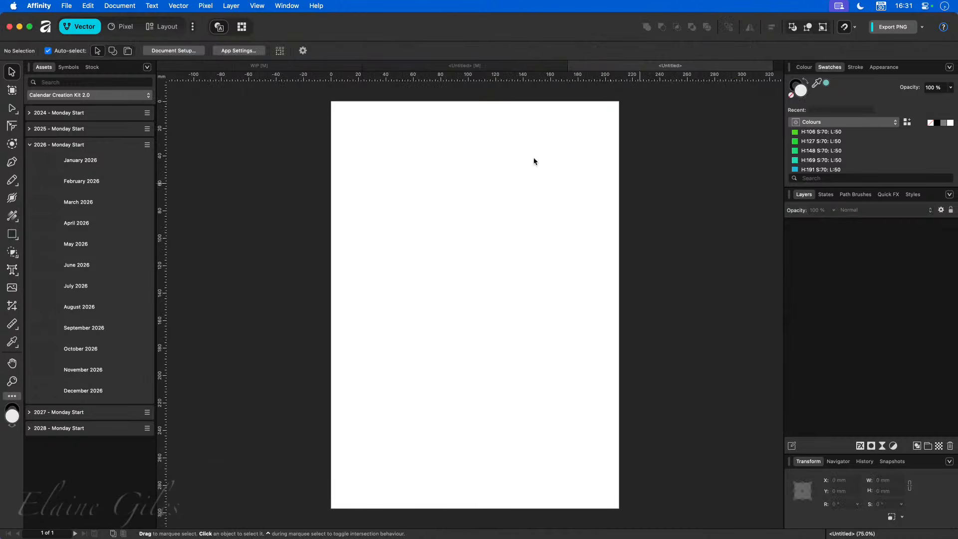
click(159, 26)
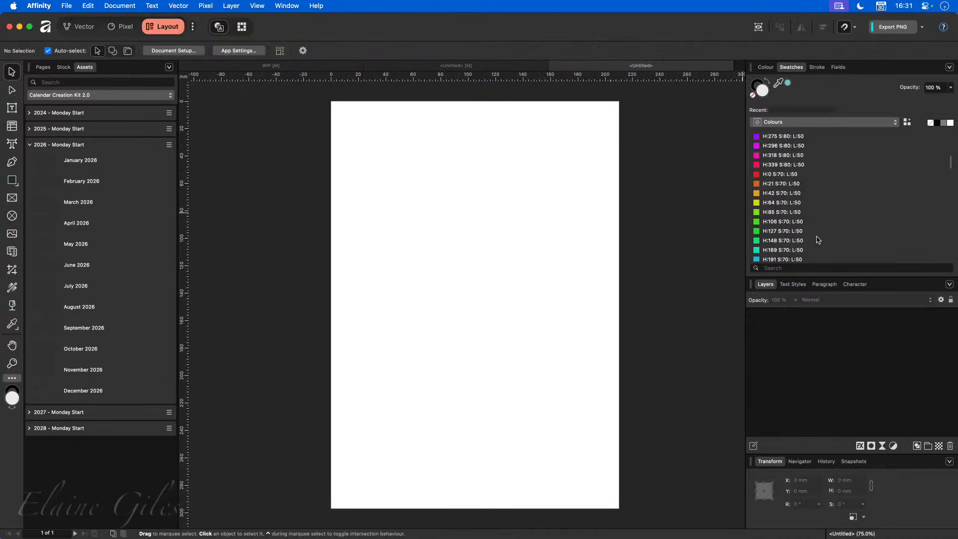
click(793, 284)
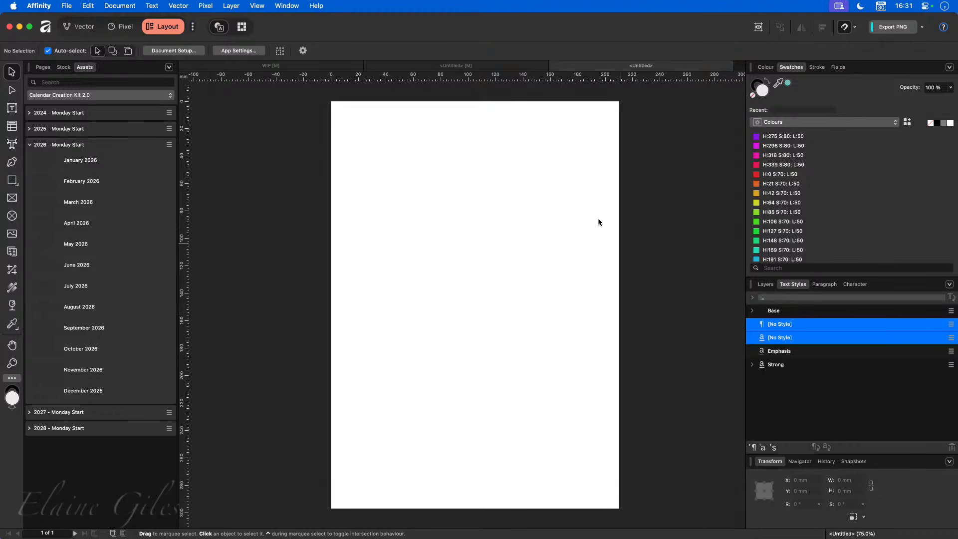
click(472, 66)
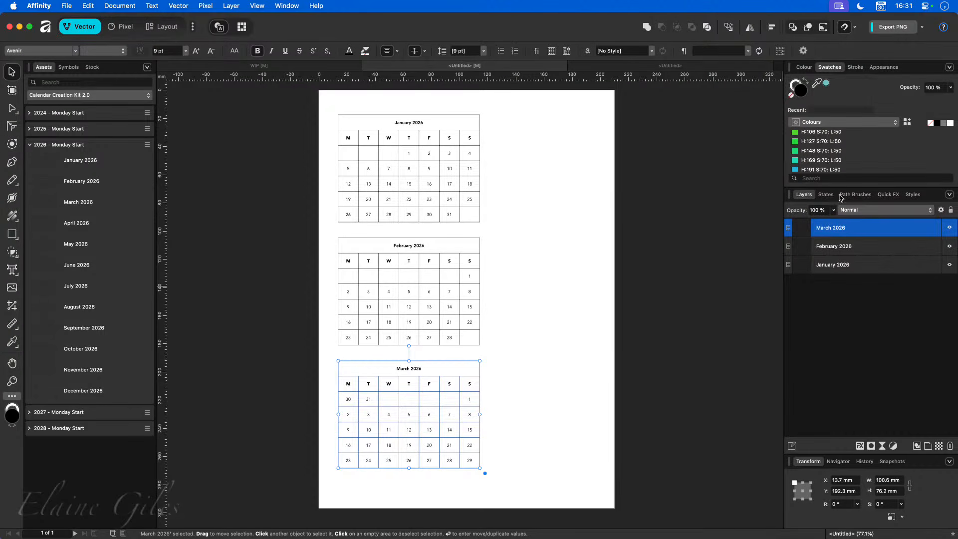
- Expand the Calendar Creation Kit text styles, showing Day Headings, Days and Month Headings
click(164, 28)
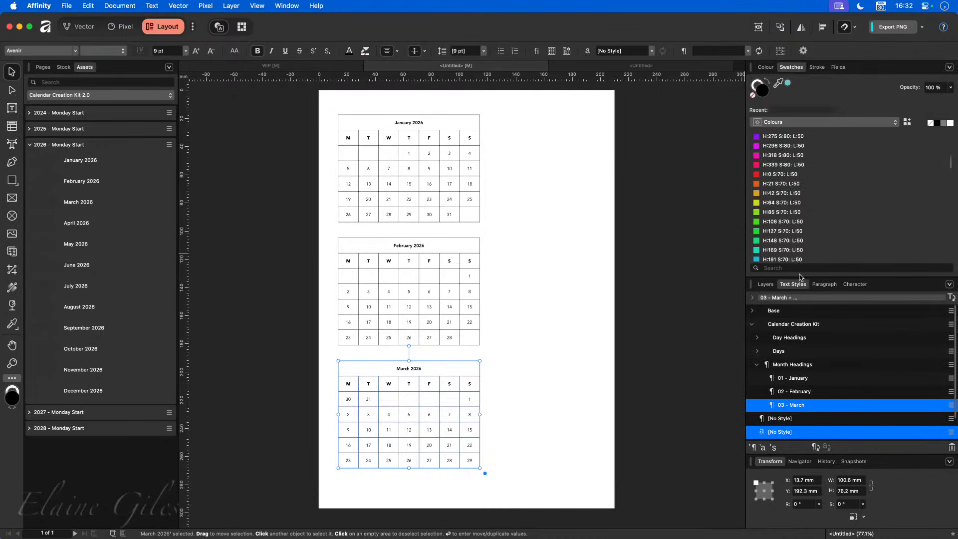
click(751, 323)
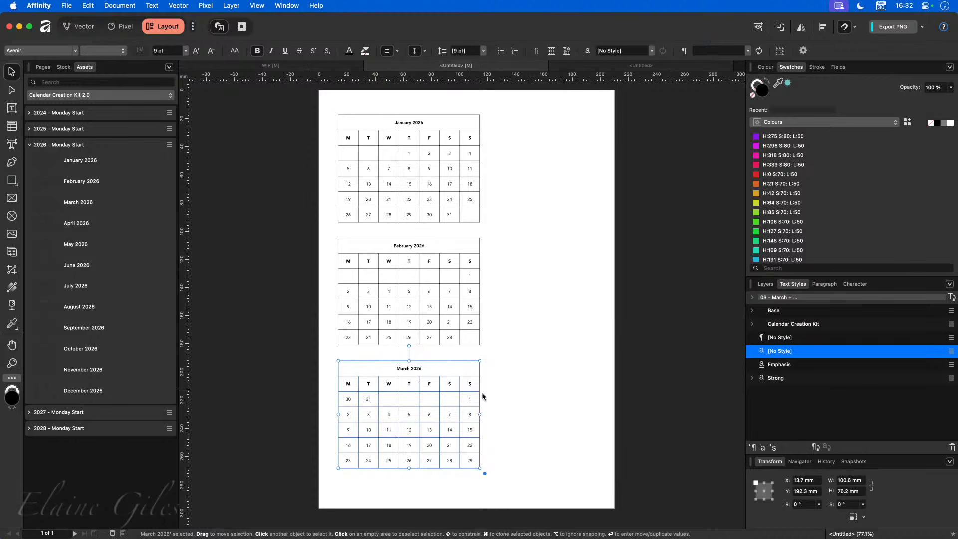
click(752, 325)
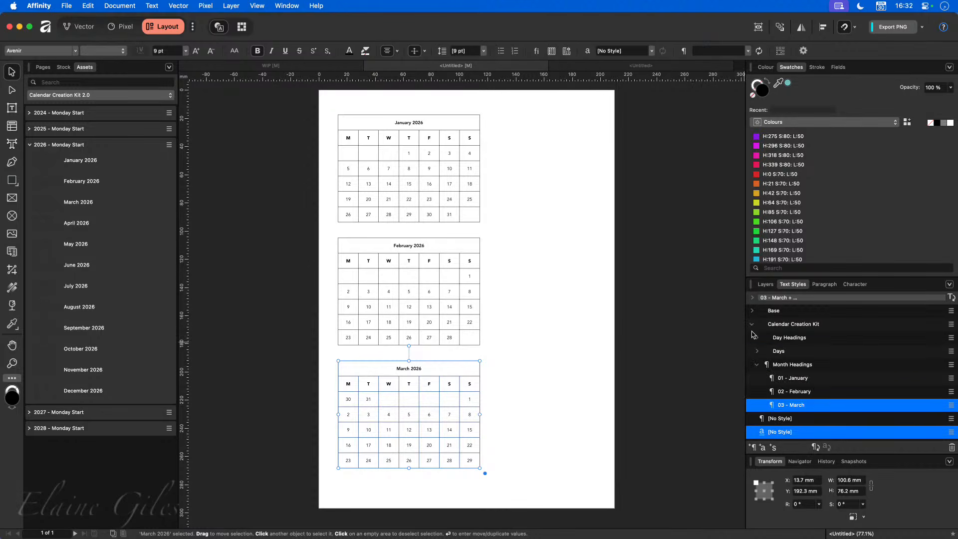
click(755, 366)
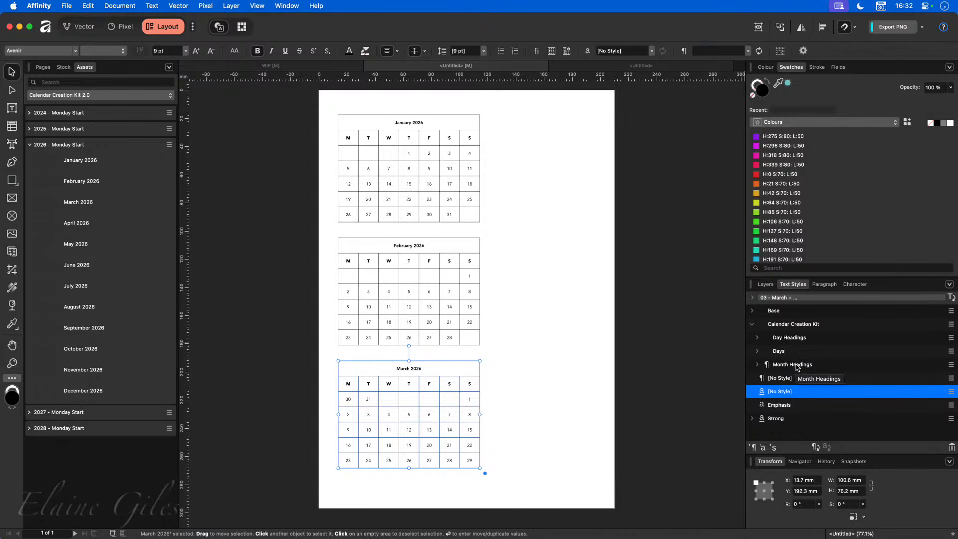
click(756, 340)
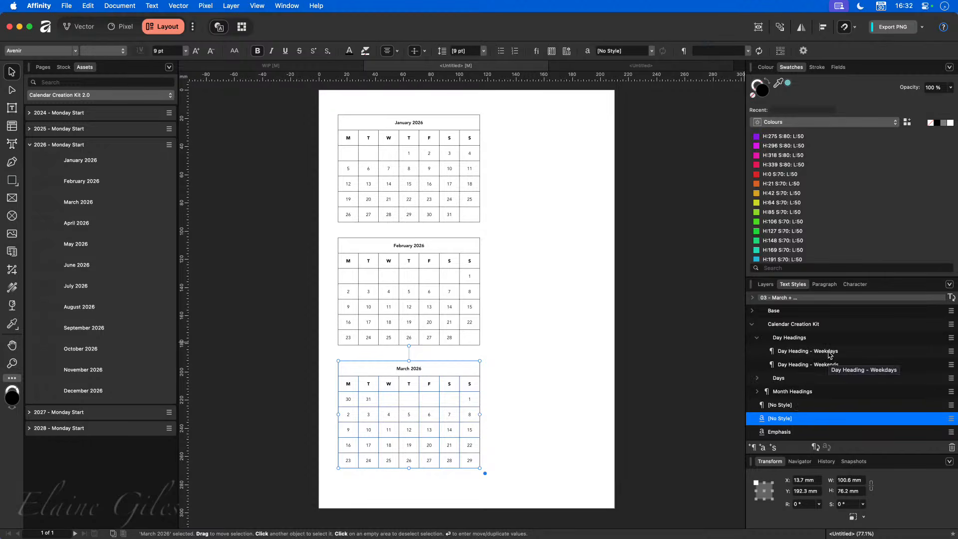
click(756, 378)
scroll(845, 390, down, 2)
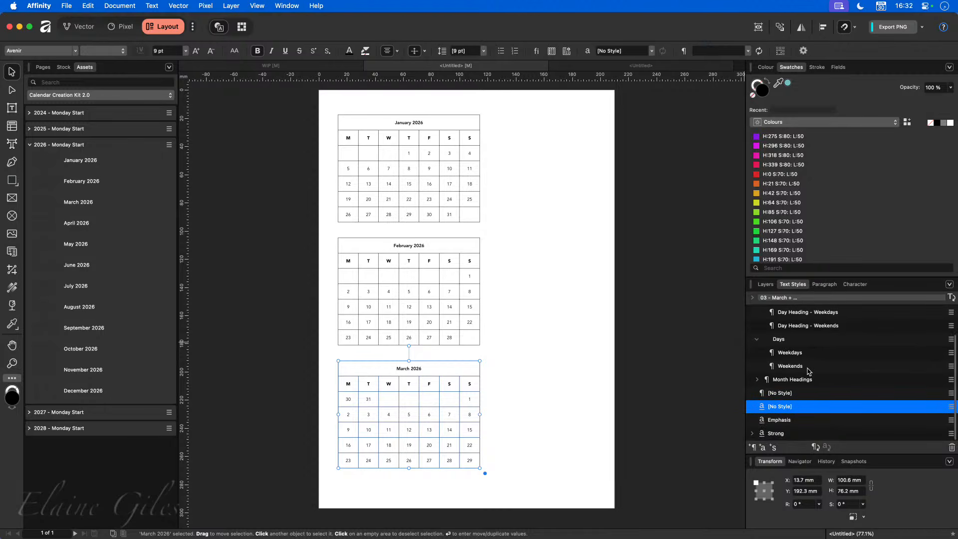
click(758, 381)
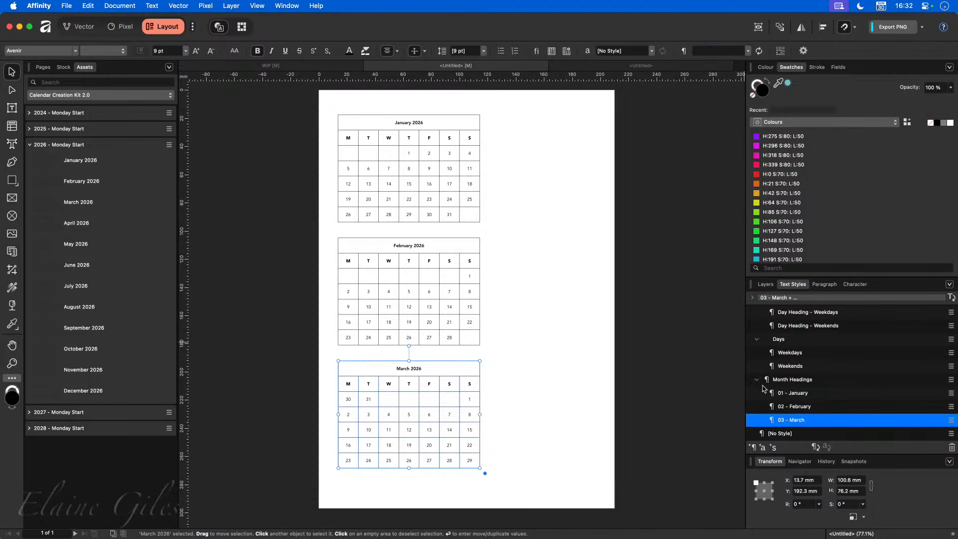
scroll(844, 389, down, 2)
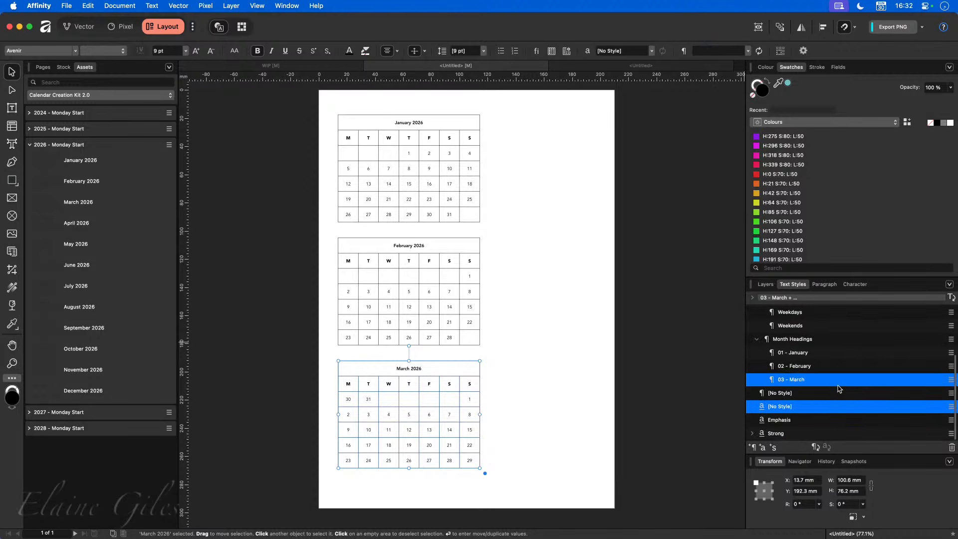
- Place the April and May 2026 calendars and line April up above May
drag(80, 229, 605, 207)
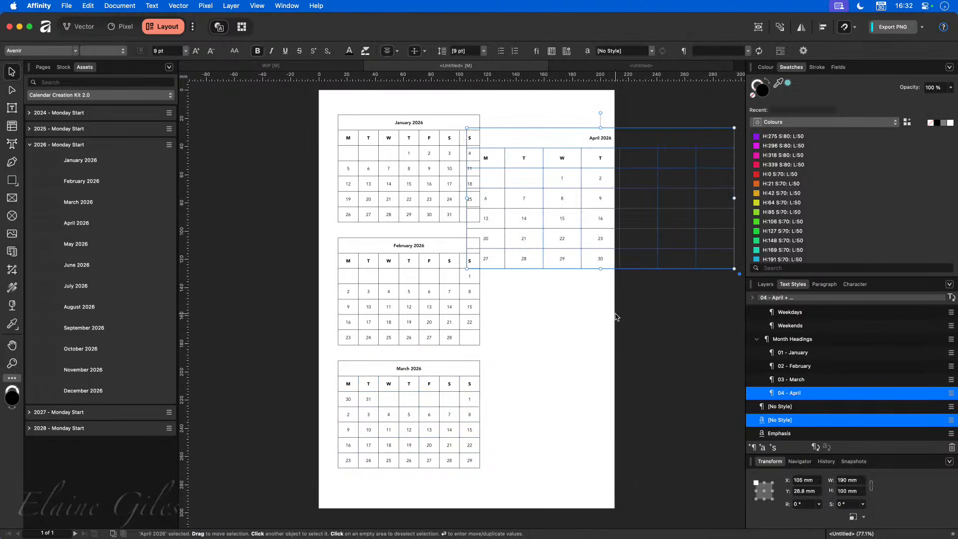
drag(88, 246, 604, 374)
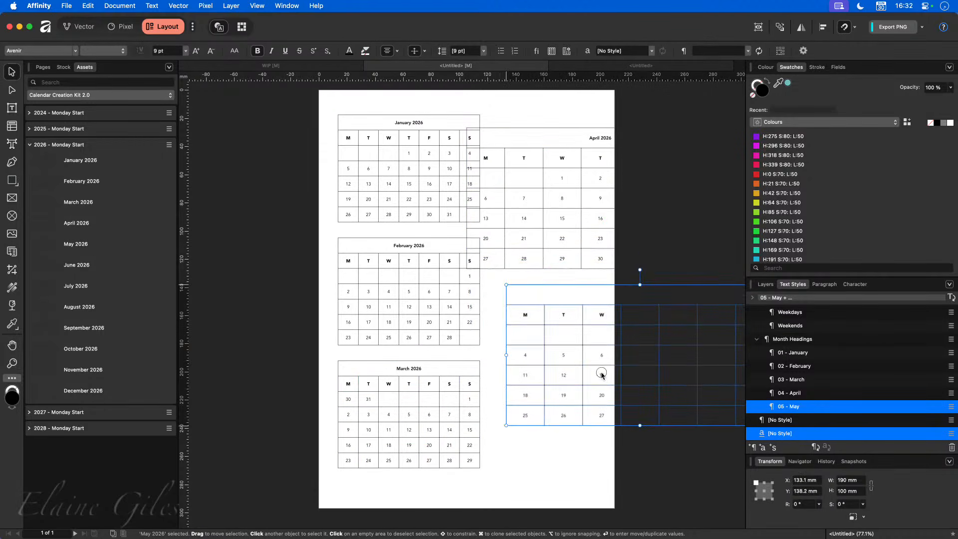
drag(555, 242, 593, 239)
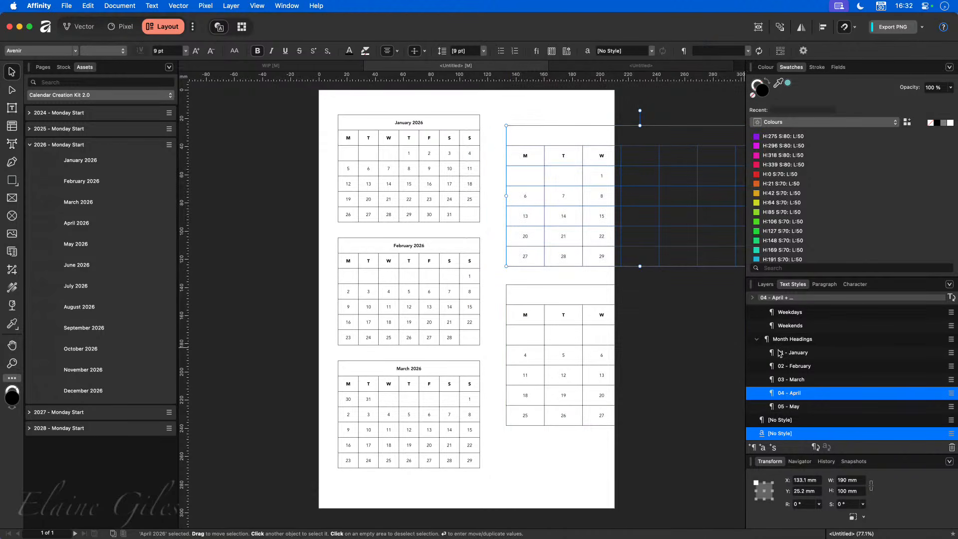
scroll(391, 115, up, 6)
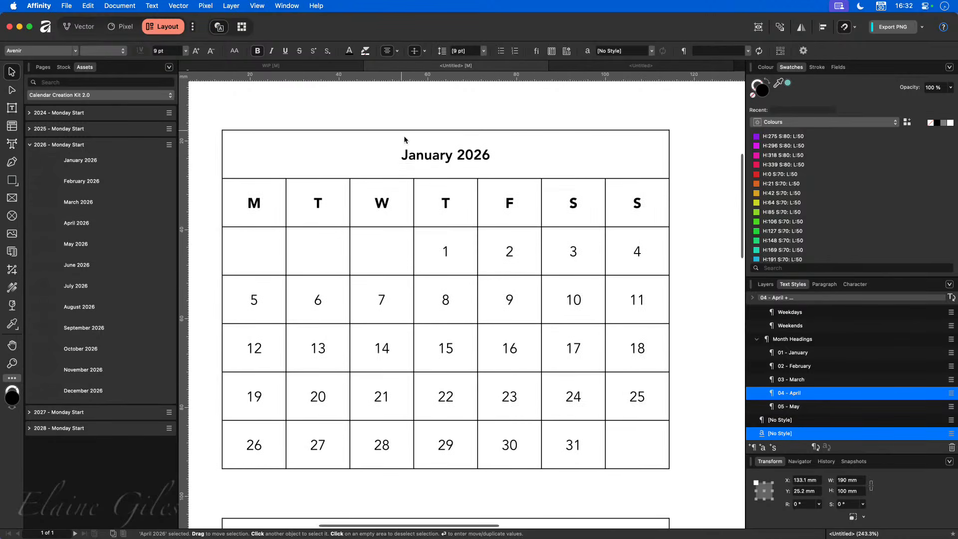
- Set the Day Heading - Weekends text style's font colour to red
click(521, 251)
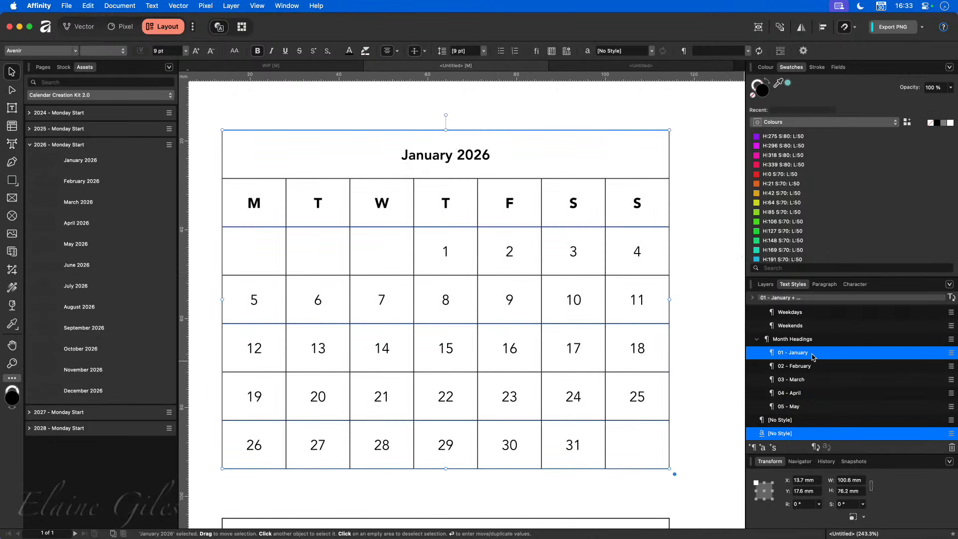
scroll(812, 356, up, 3)
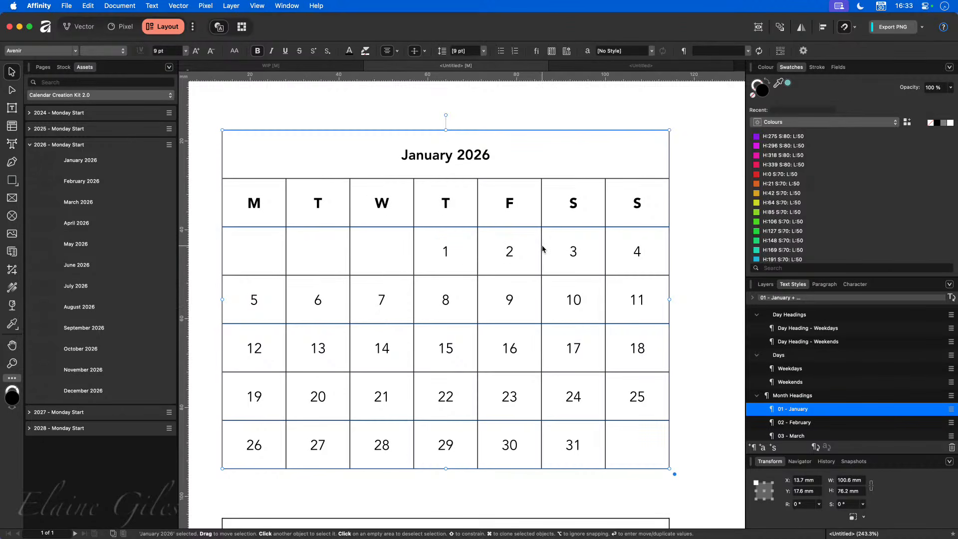
scroll(822, 374, up, 1)
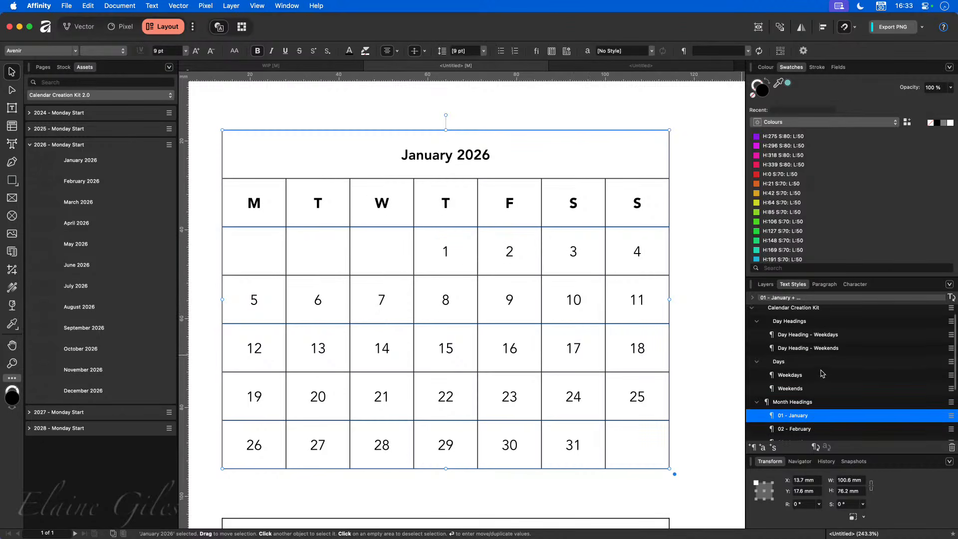
scroll(822, 374, up, 1)
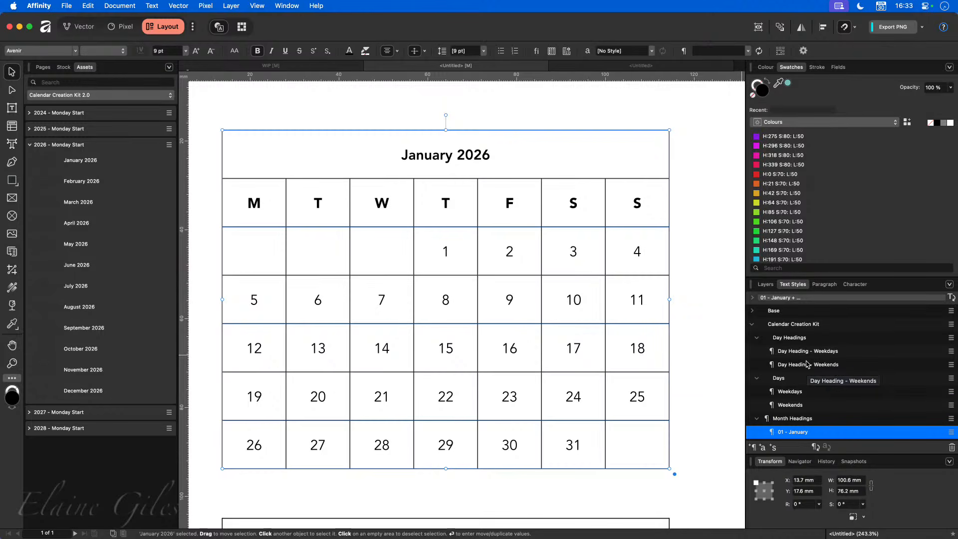
right_click(805, 364)
click(613, 451)
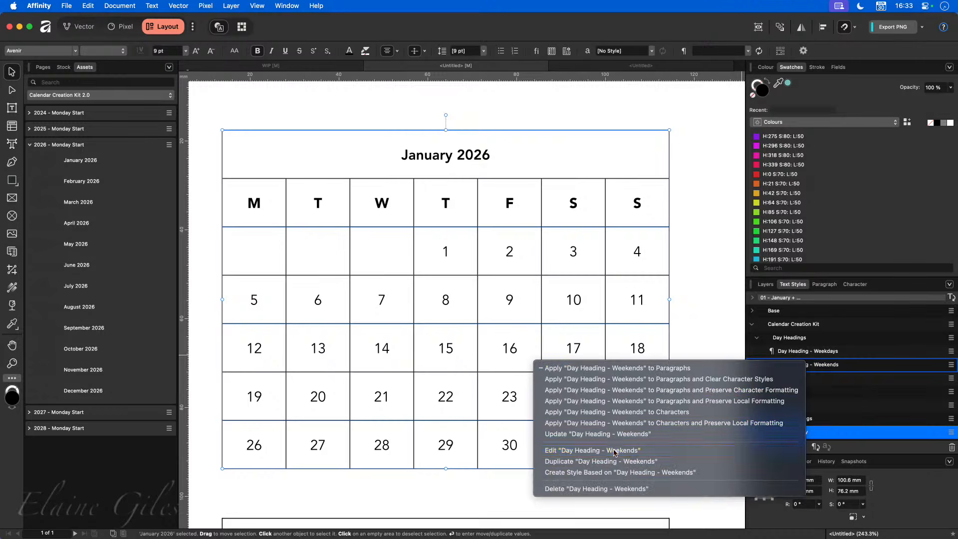
click(370, 114)
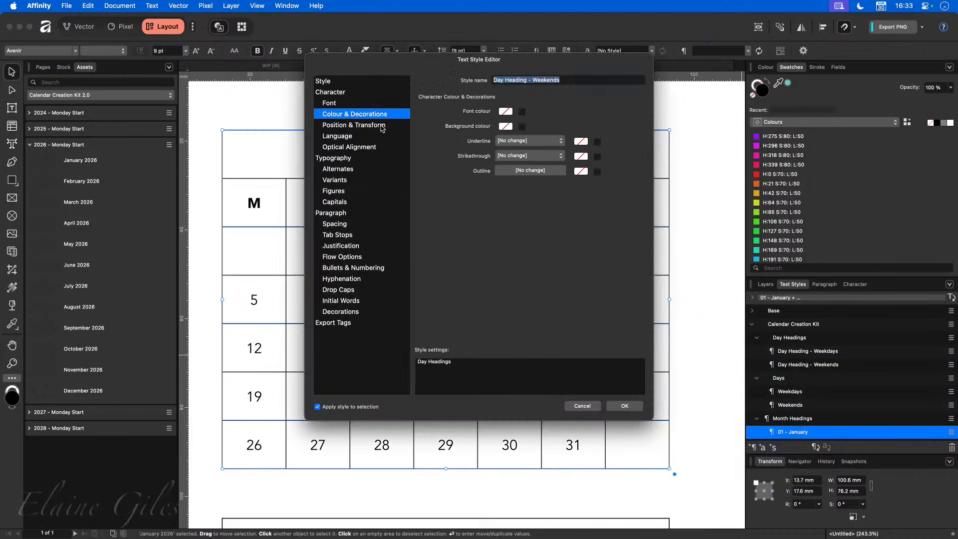
click(506, 112)
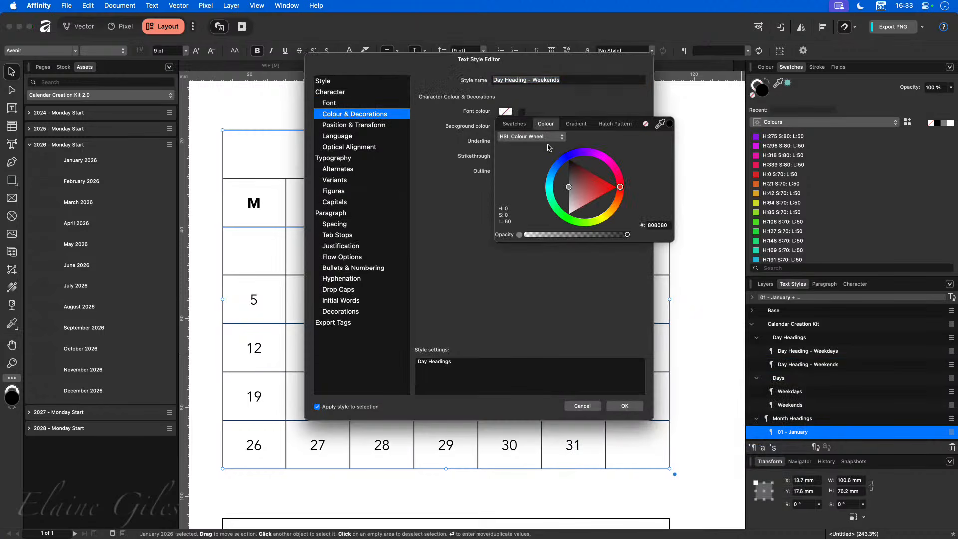
click(629, 184)
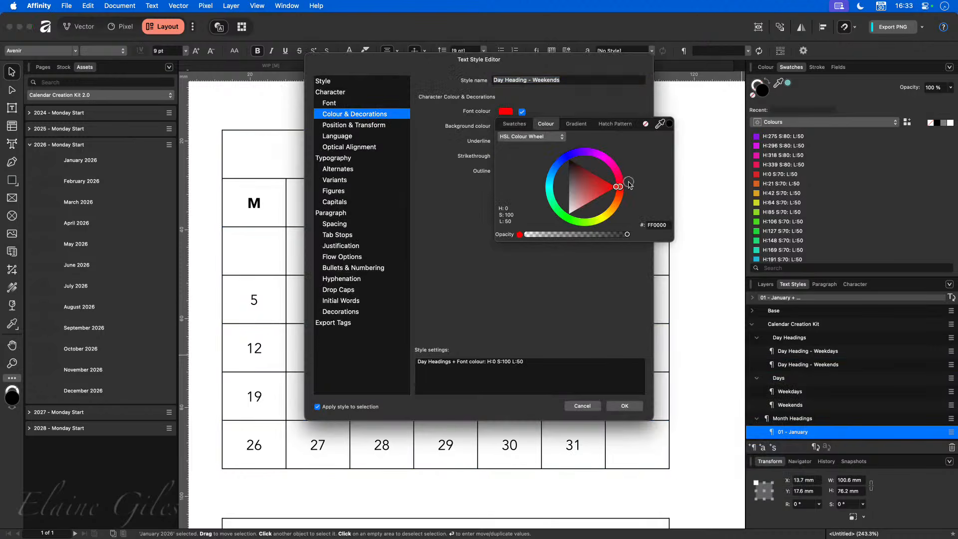
click(621, 280)
click(628, 406)
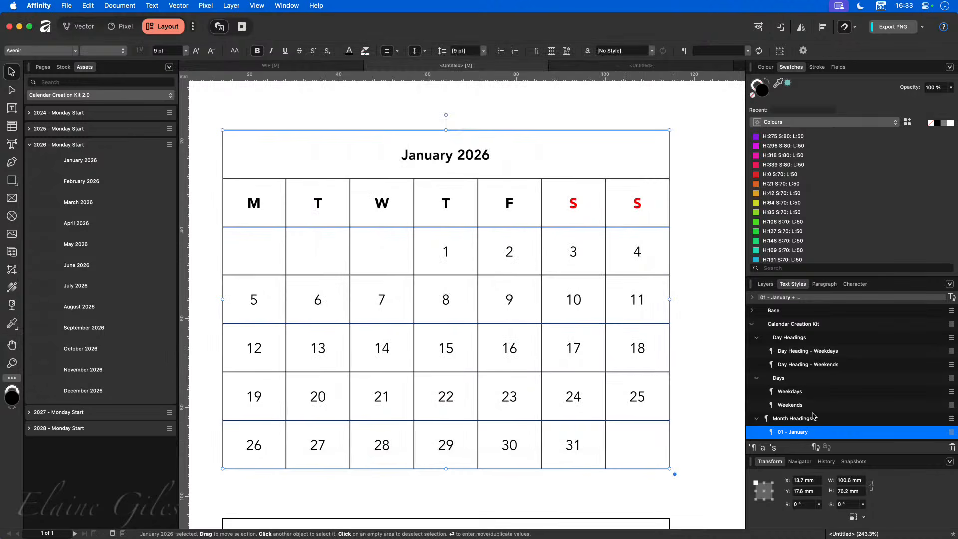
- Set the Weekends text style's font colour to blue
scroll(814, 415, down, 1)
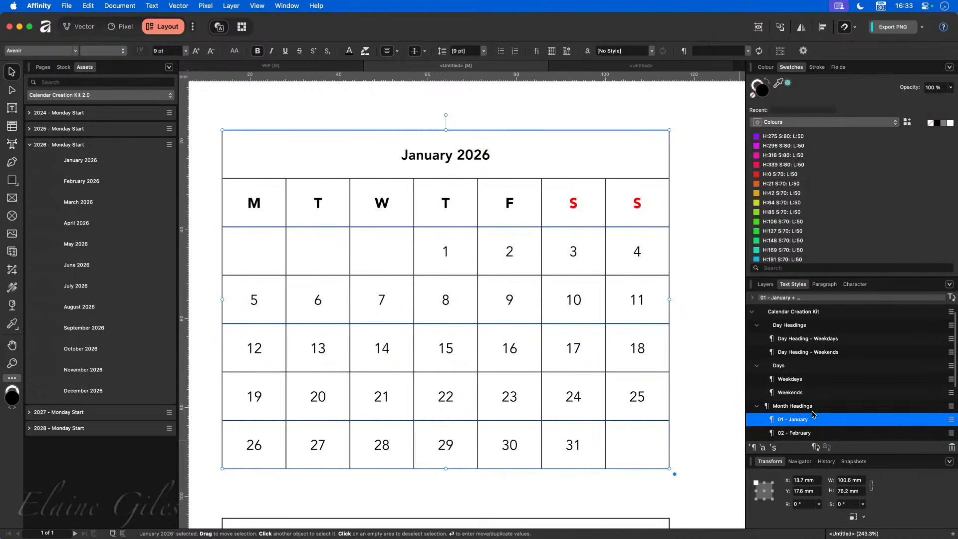
right_click(794, 393)
click(628, 478)
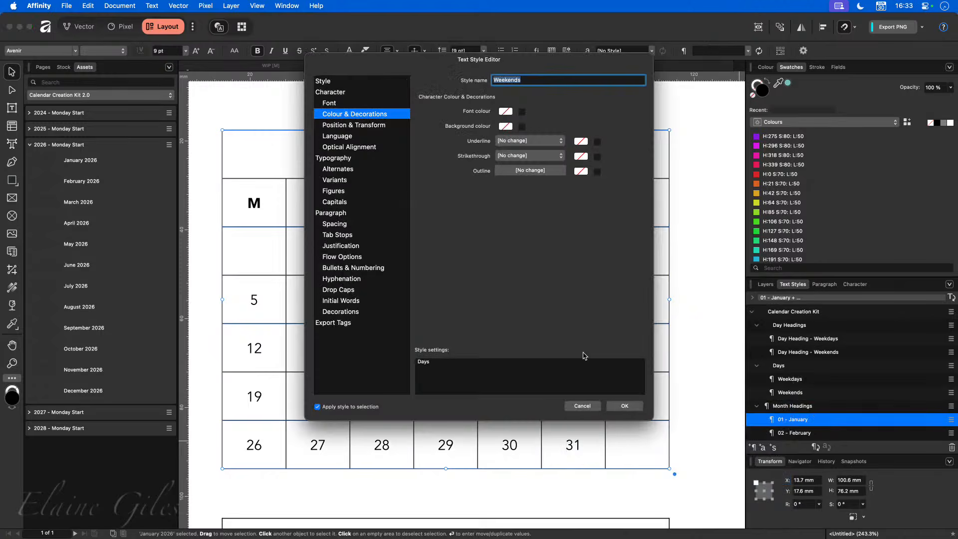
click(505, 112)
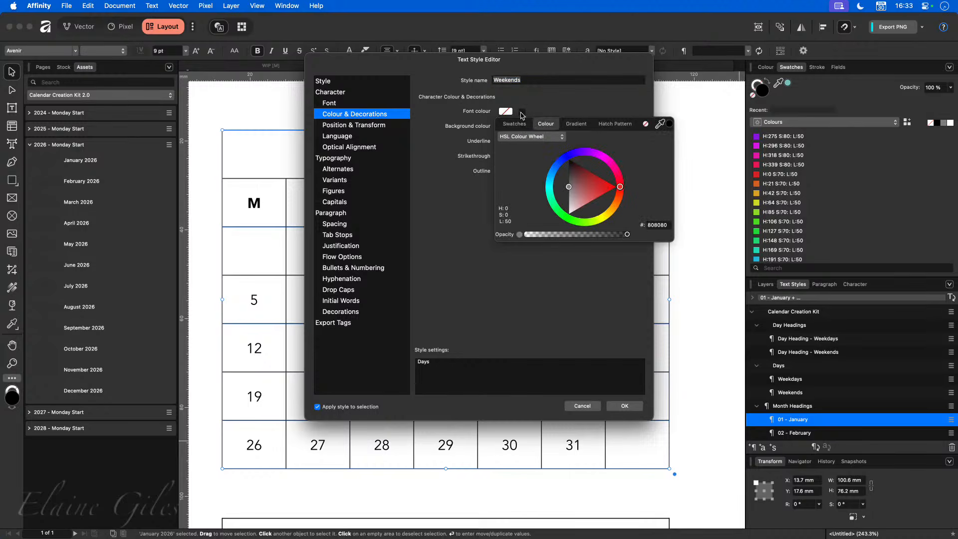
drag(560, 168, 563, 162)
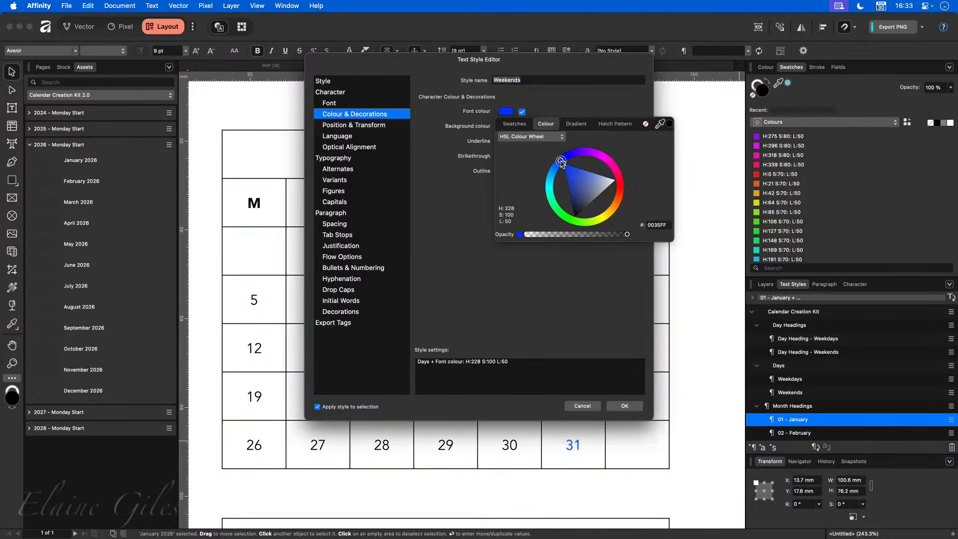
click(595, 278)
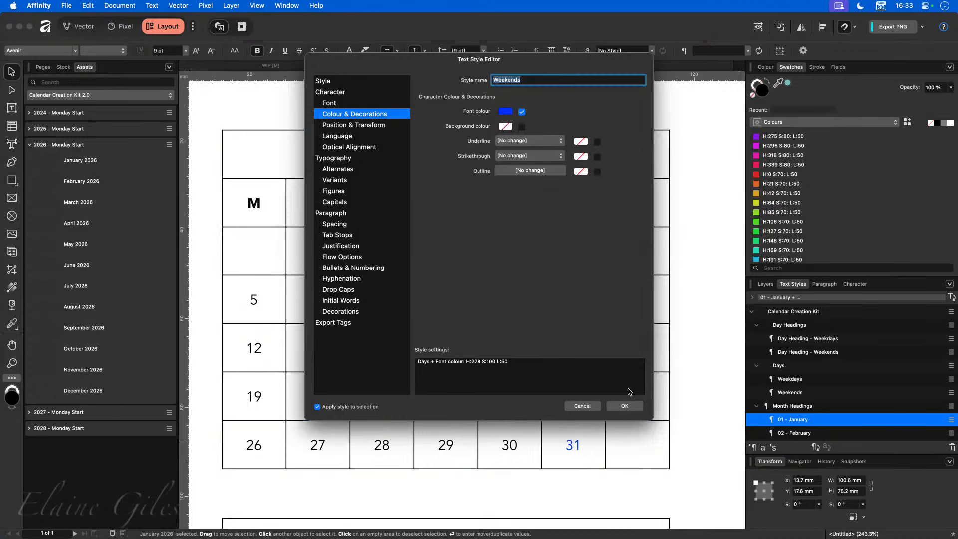
click(624, 405)
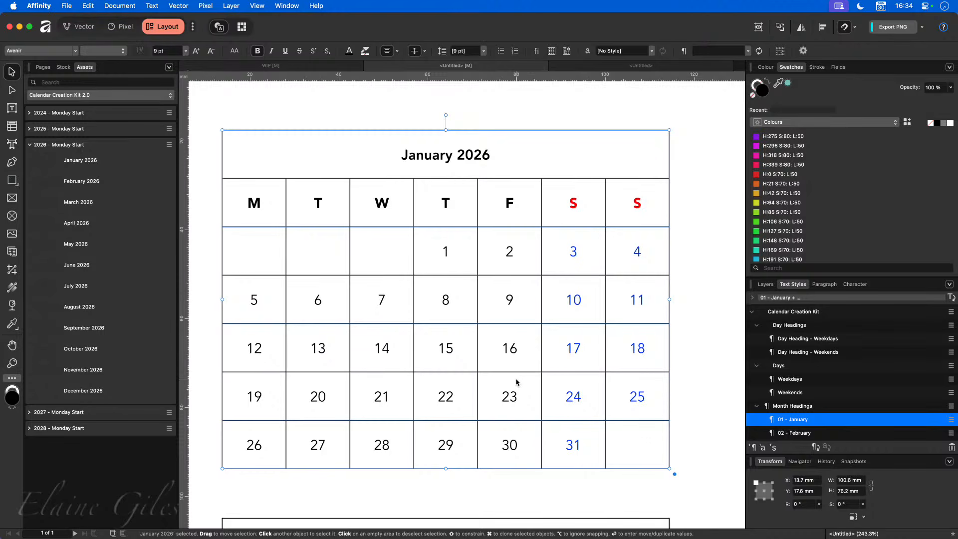
- Zoom to fit the page, cancel saving the untitled document, and switch to WIP
key(super+0)
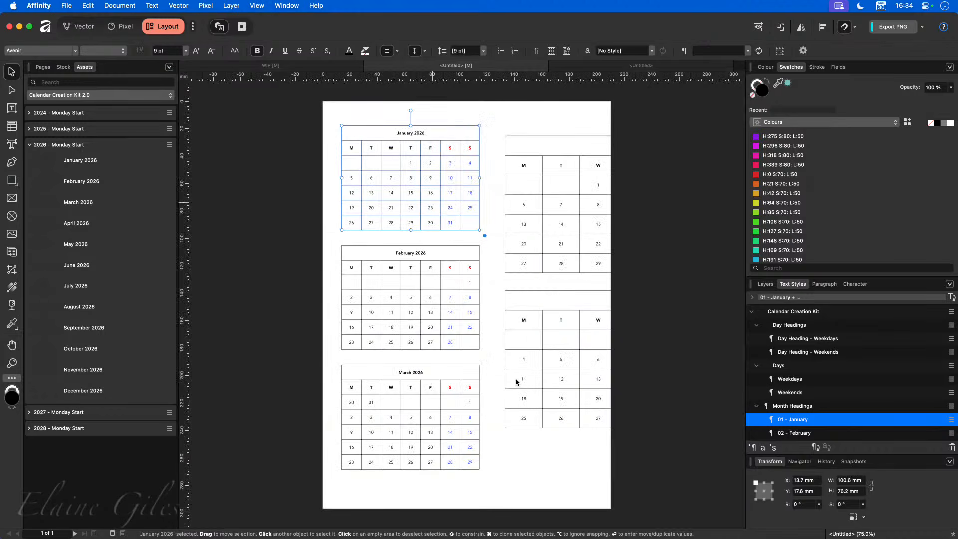
key(super+s)
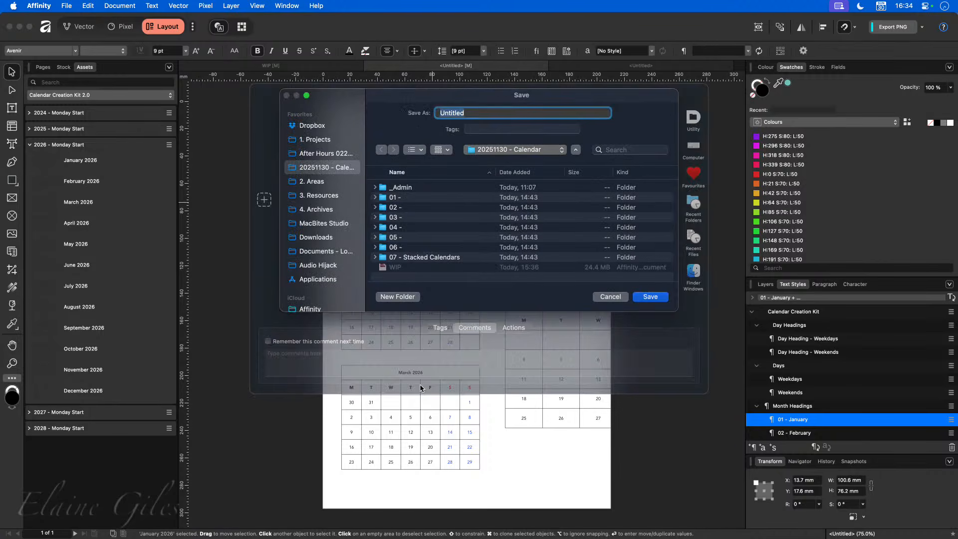
click(621, 297)
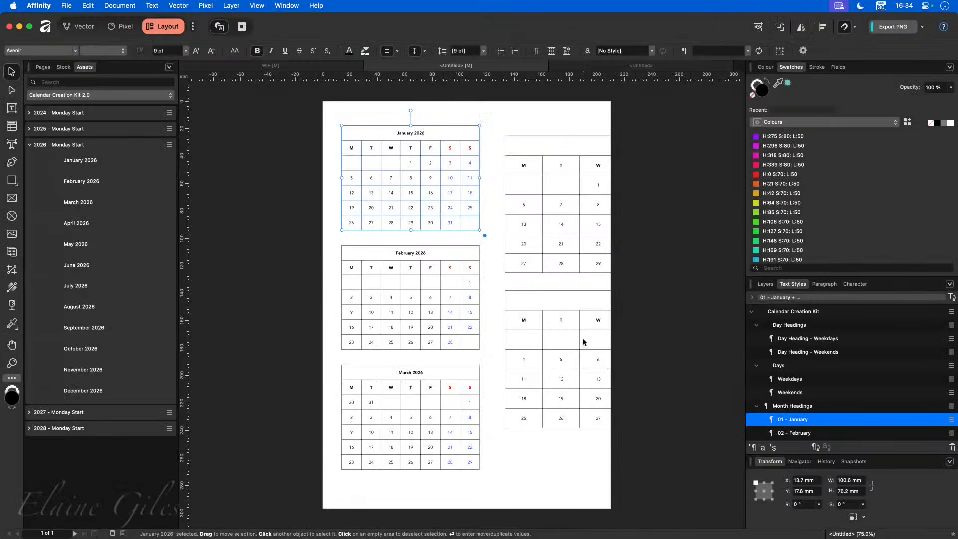
click(295, 68)
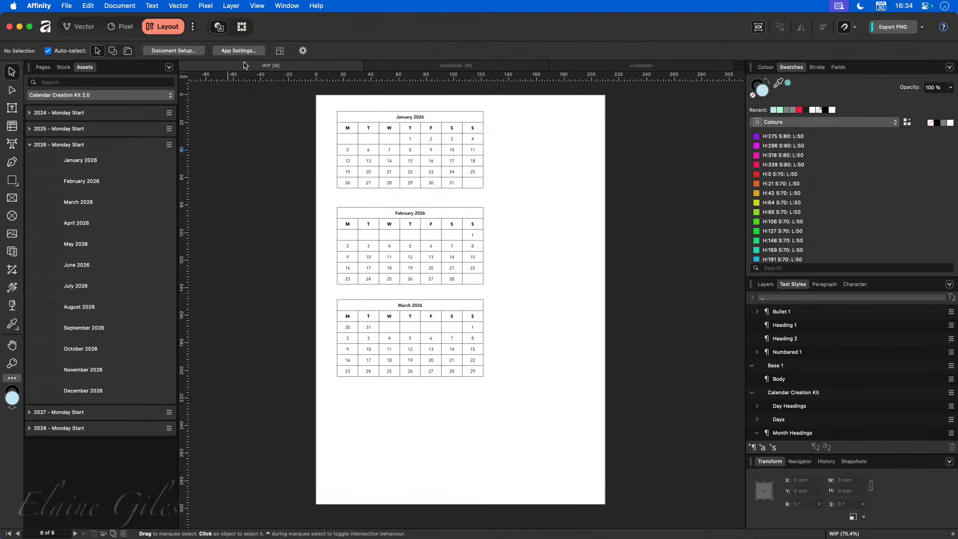
- Show the page thumbnails, go to Page 1 and select its calendar picture frame
click(45, 67)
scroll(142, 281, down, 5)
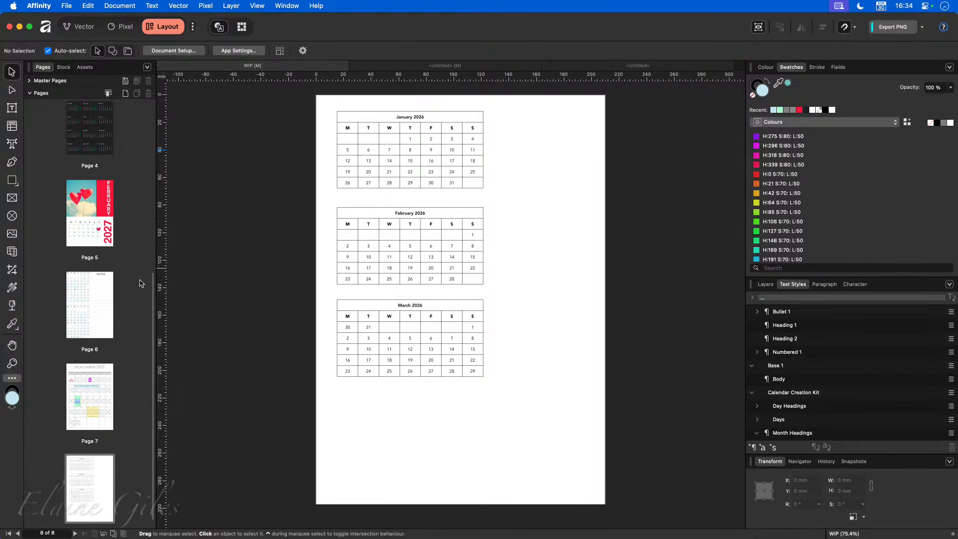
scroll(137, 281, up, 5)
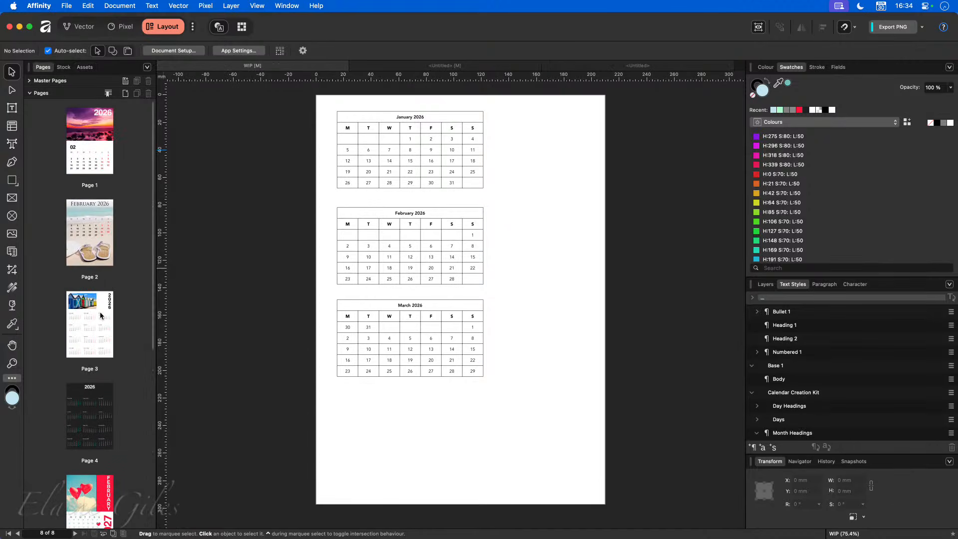
click(100, 158)
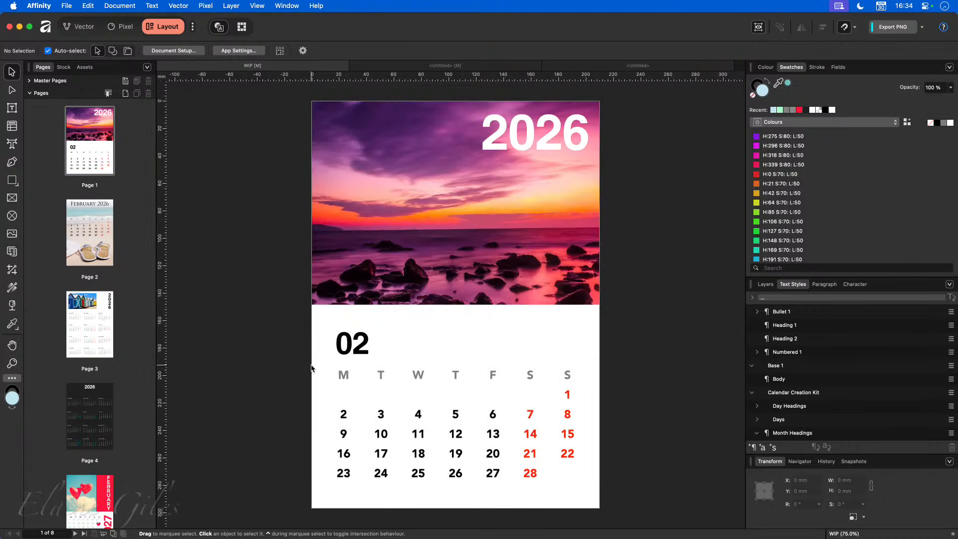
click(381, 377)
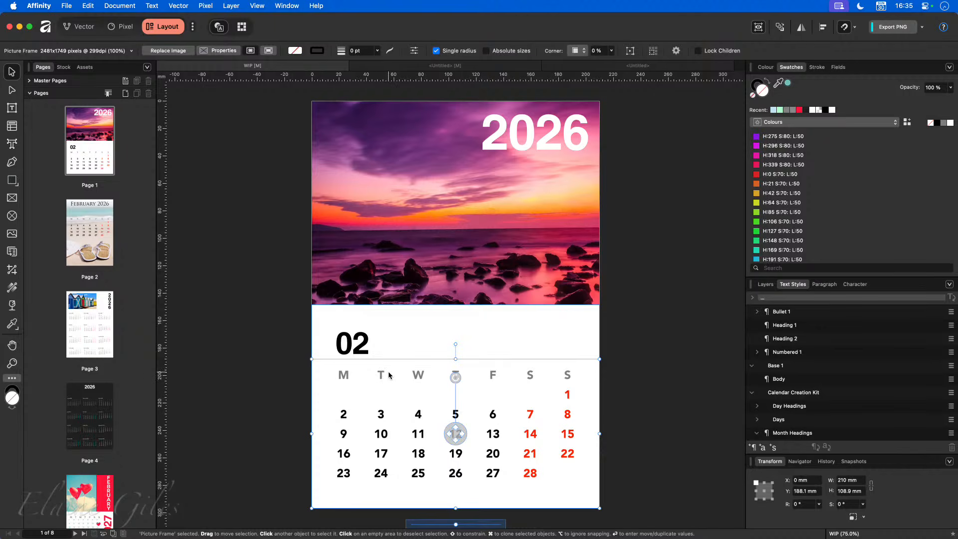
- Duplicate Page 1 and select the new page 2
click(94, 148)
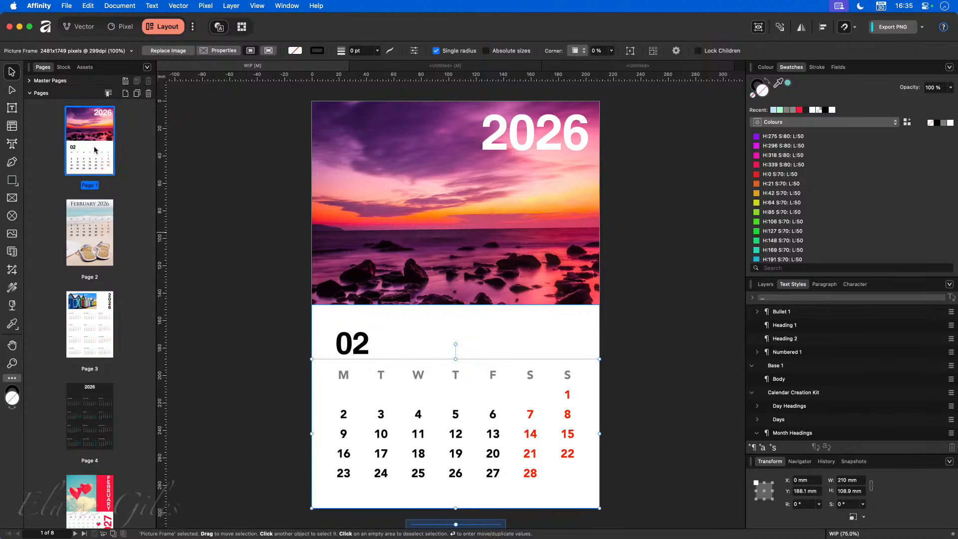
right_click(95, 147)
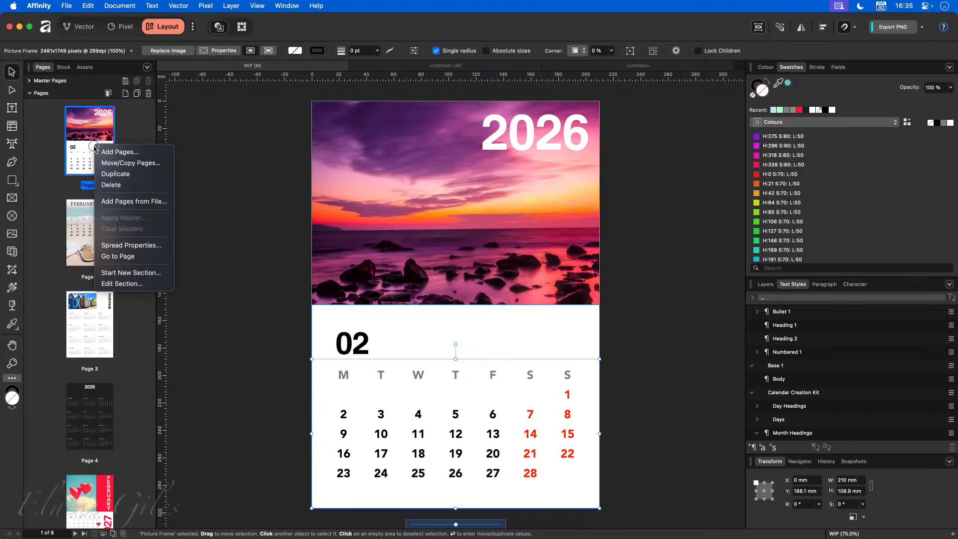
click(130, 174)
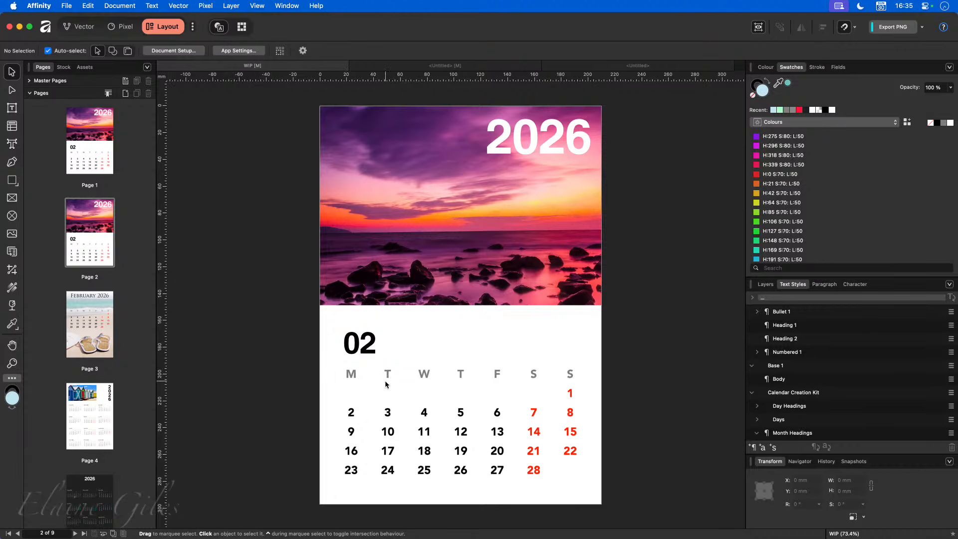
click(104, 153)
click(106, 216)
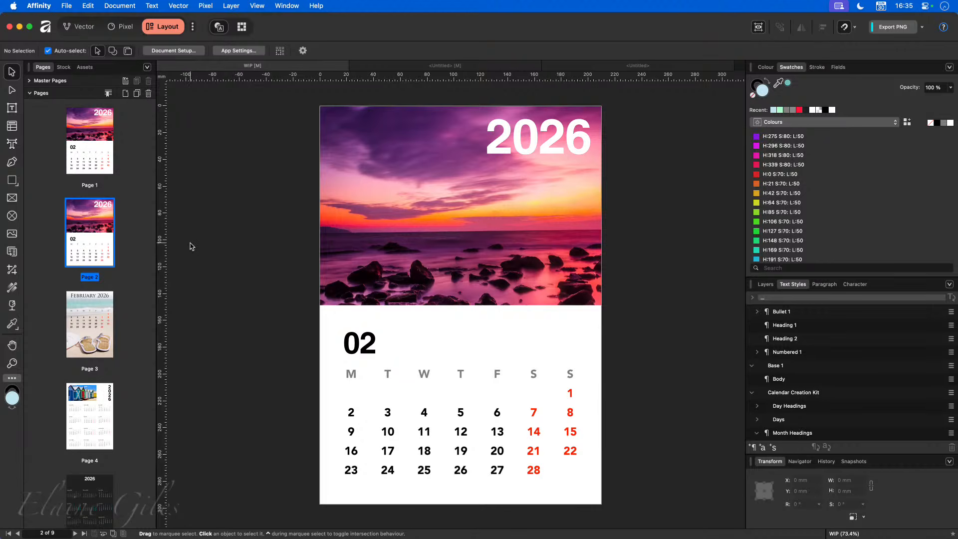
- Add a new master page, Master A, and open it for editing
click(29, 81)
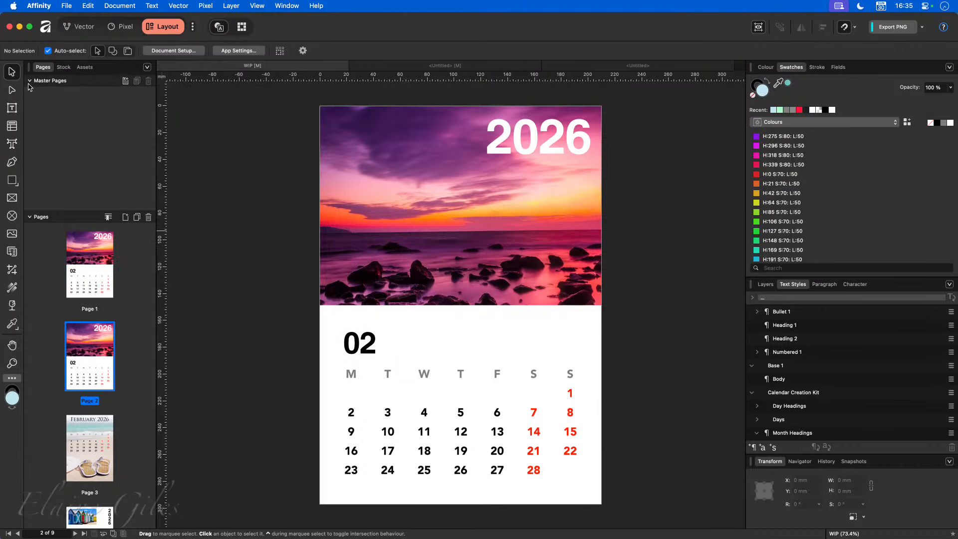
click(120, 82)
click(41, 81)
click(125, 81)
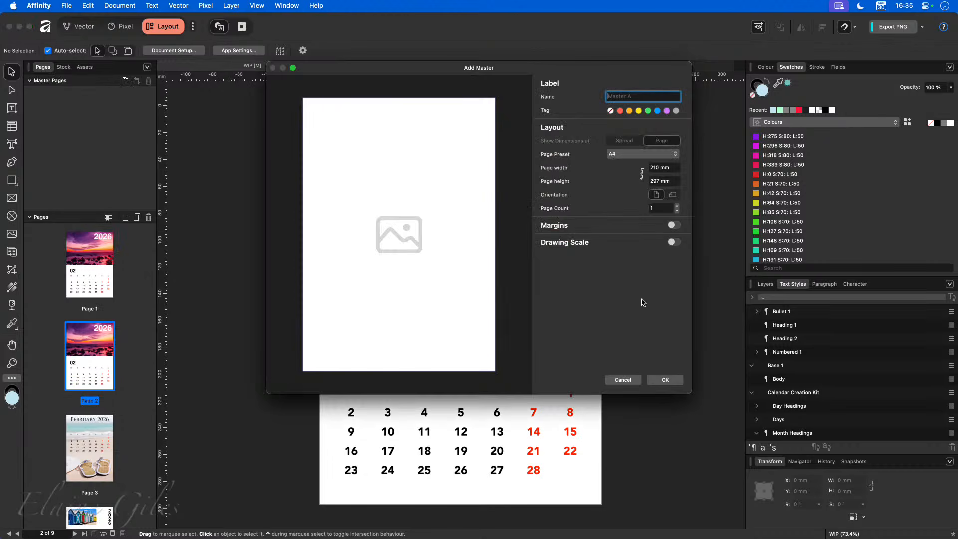
click(665, 380)
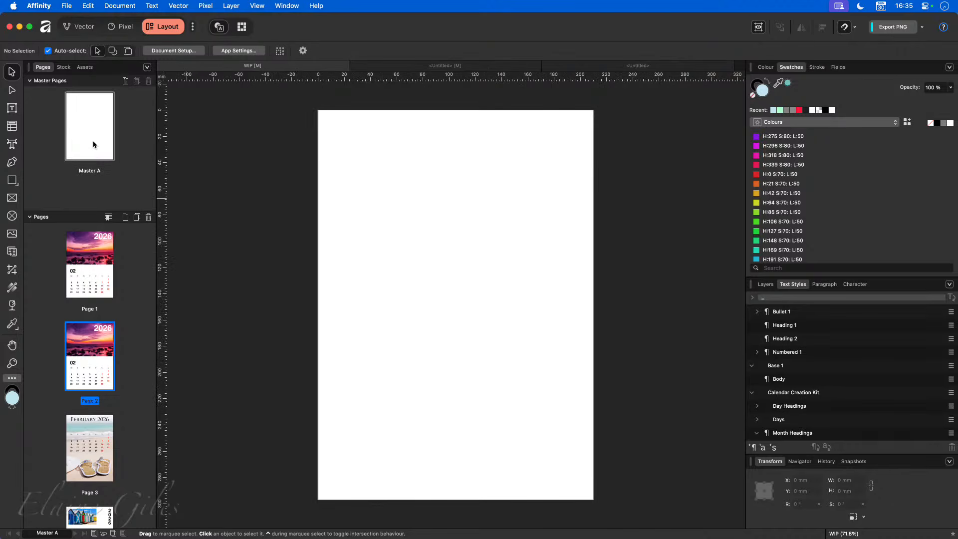
click(97, 128)
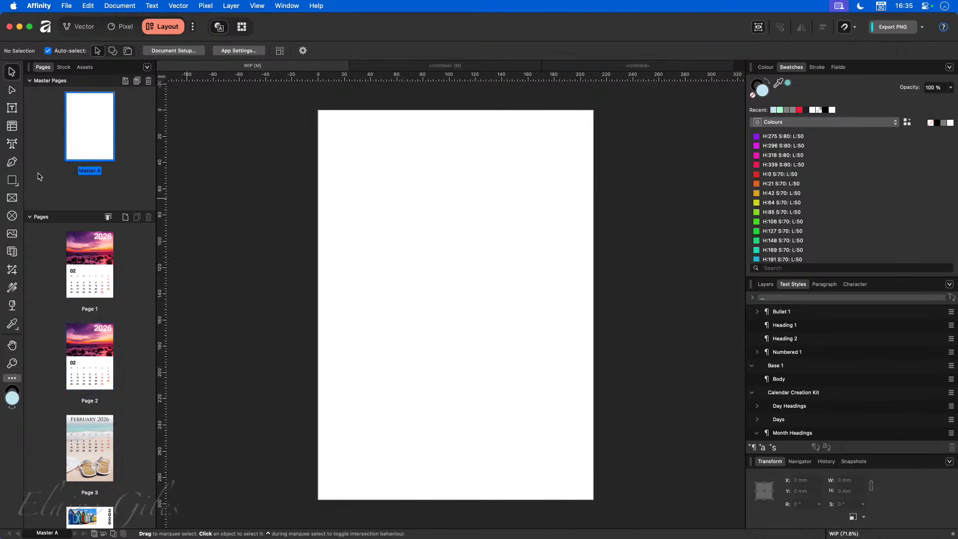
- Cover Master A with a full-page 210 × 297 mm rectangle filled light orange
click(12, 180)
drag(319, 110, 594, 500)
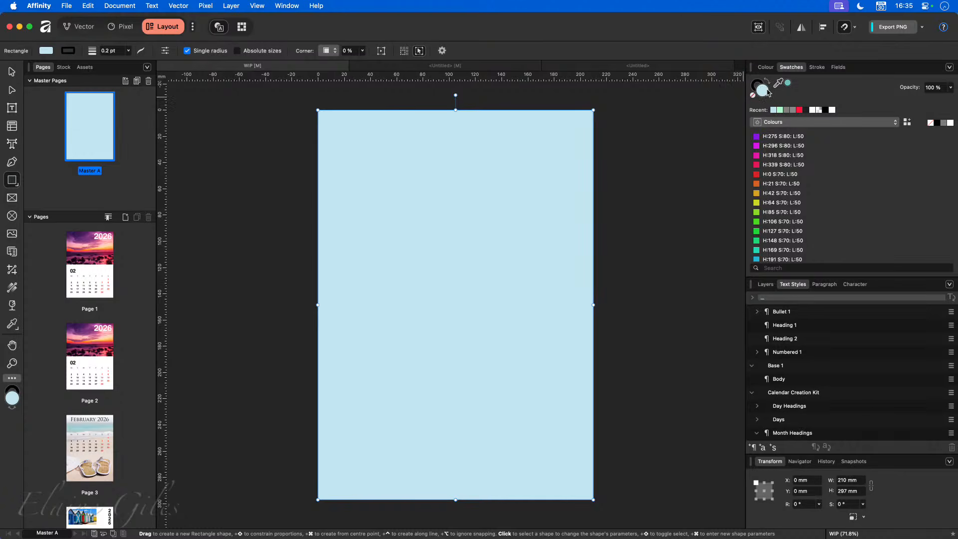
drag(778, 83, 107, 248)
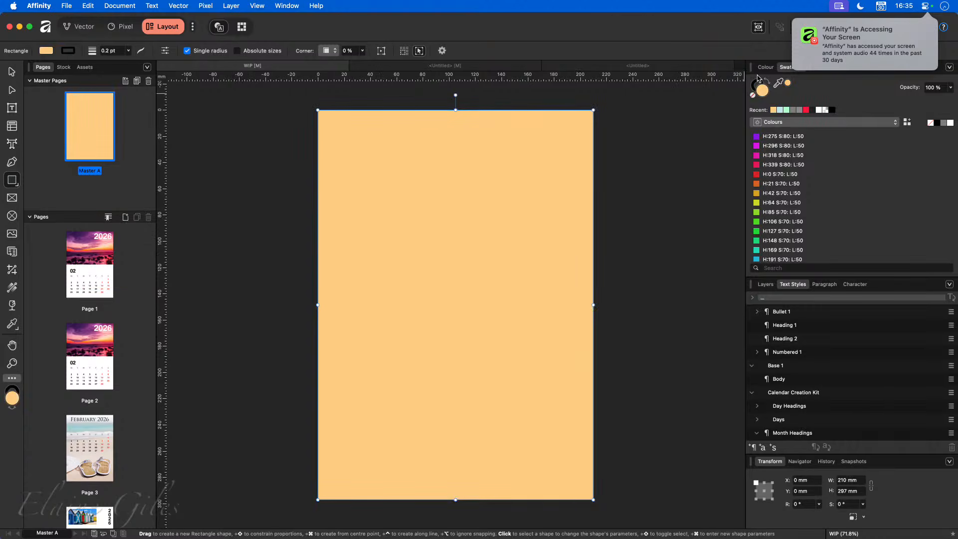
click(680, 147)
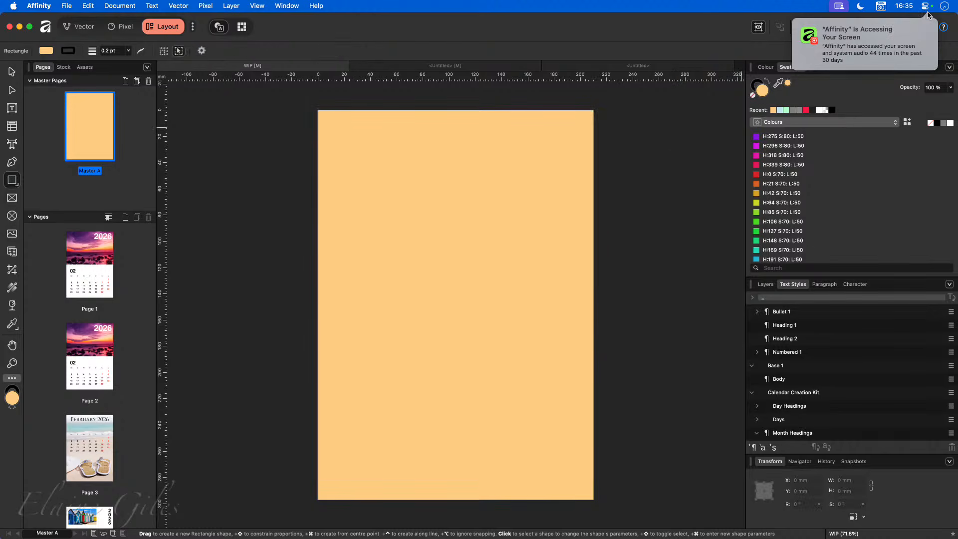
click(926, 6)
click(744, 12)
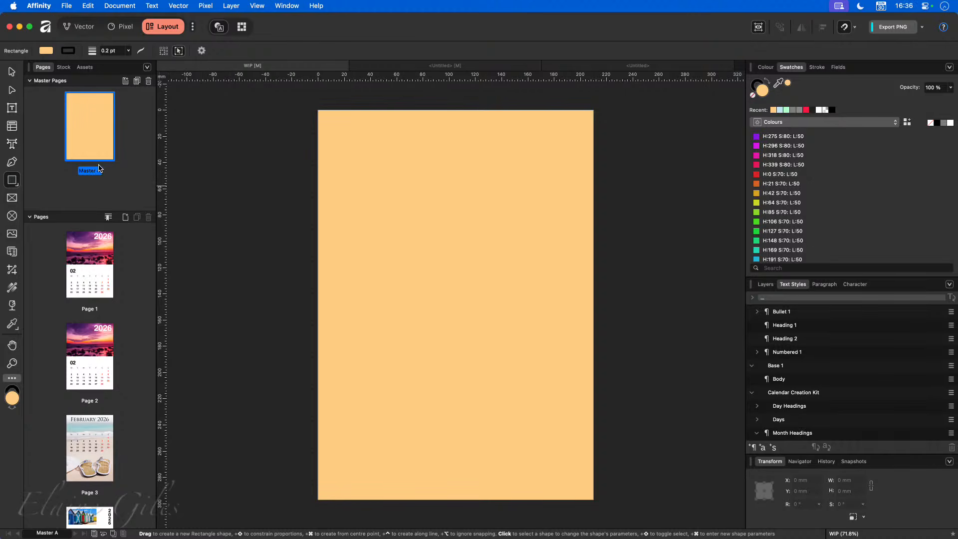
- Add a Personal Branding signature to Master A, scaled to 43.9 × 13.2 mm right of centre
click(64, 68)
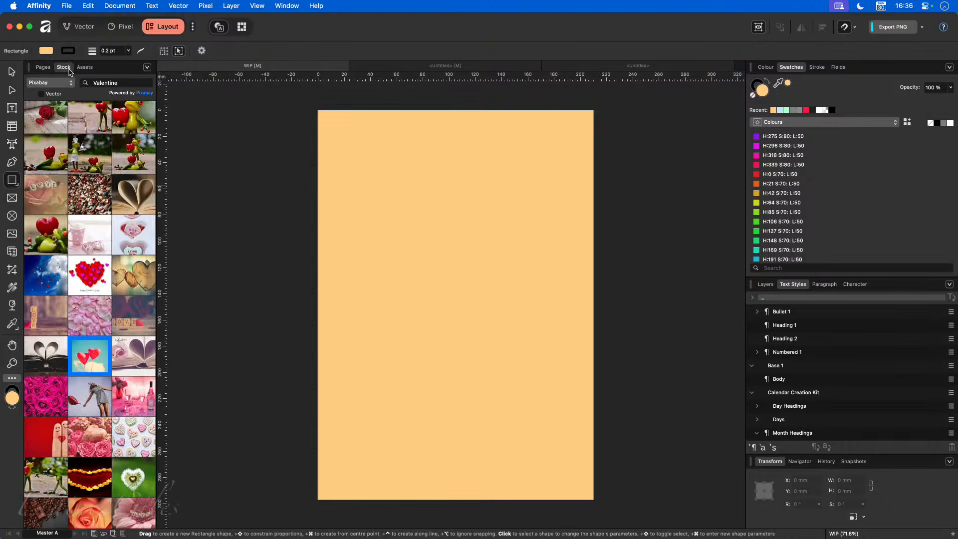
click(92, 70)
click(65, 94)
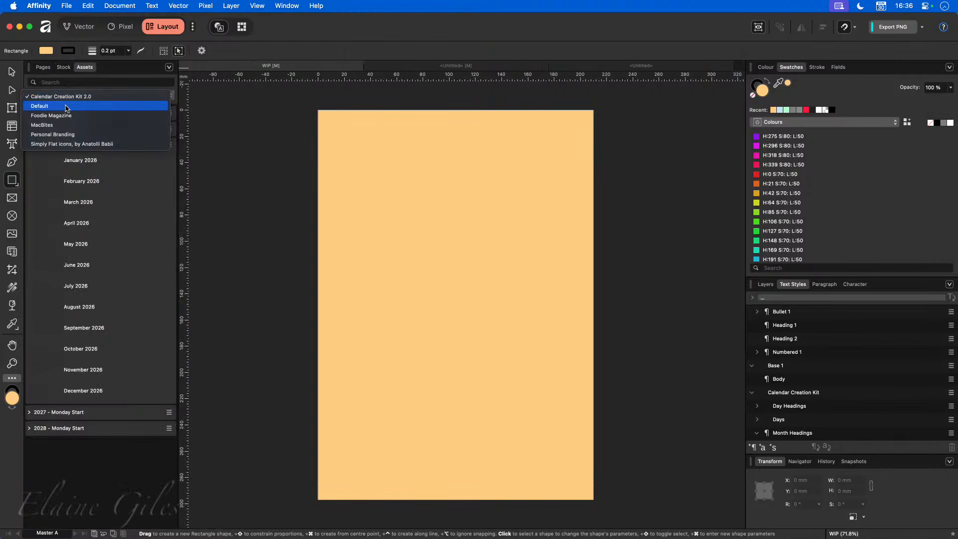
click(60, 135)
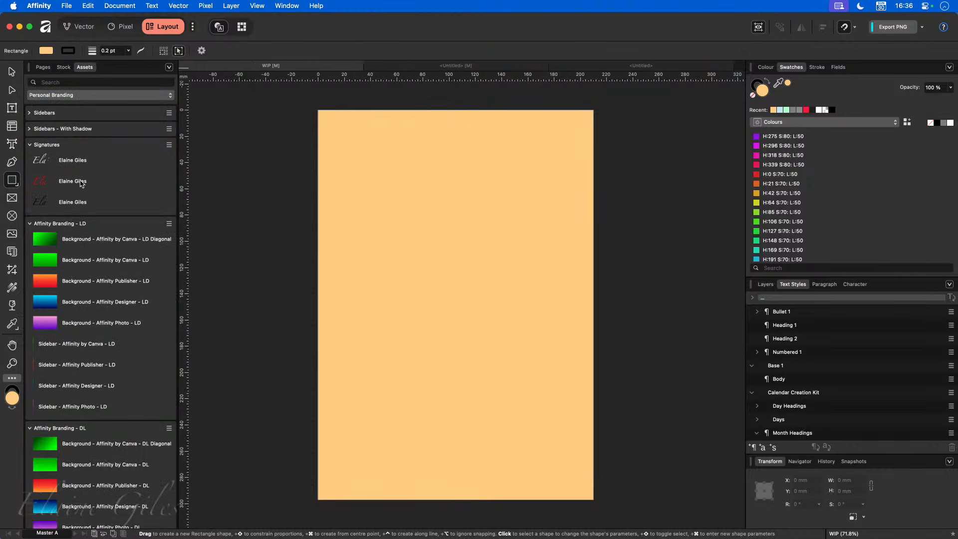
mouse_move(92, 186)
mouse_down()
mouse_move(434, 466)
mouse_move(448, 492)
mouse_move(424, 327)
mouse_move(564, 314)
mouse_move(536, 314)
mouse_up()
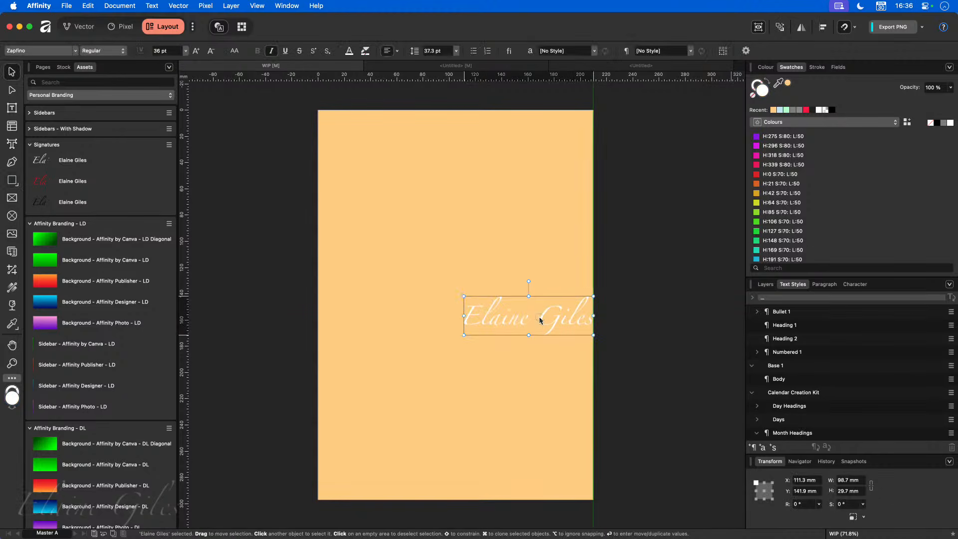
drag(464, 337, 563, 307)
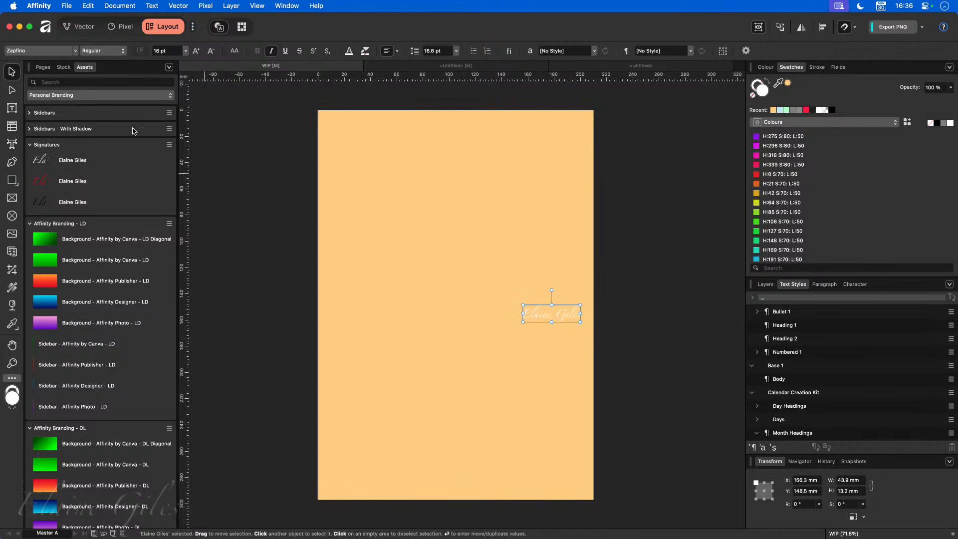
click(46, 68)
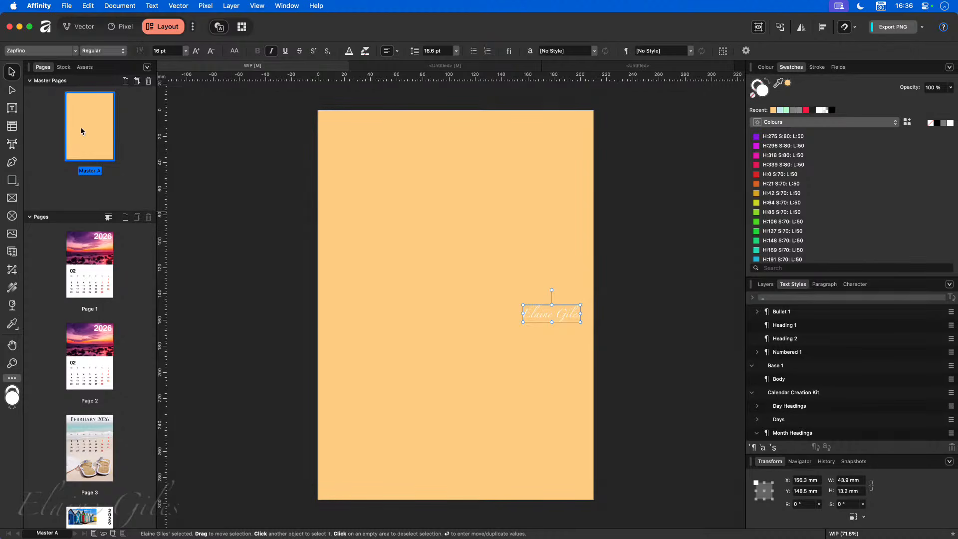
click(75, 274)
- Apply Master A to the selected pages 1 and 2
shift+click(85, 366)
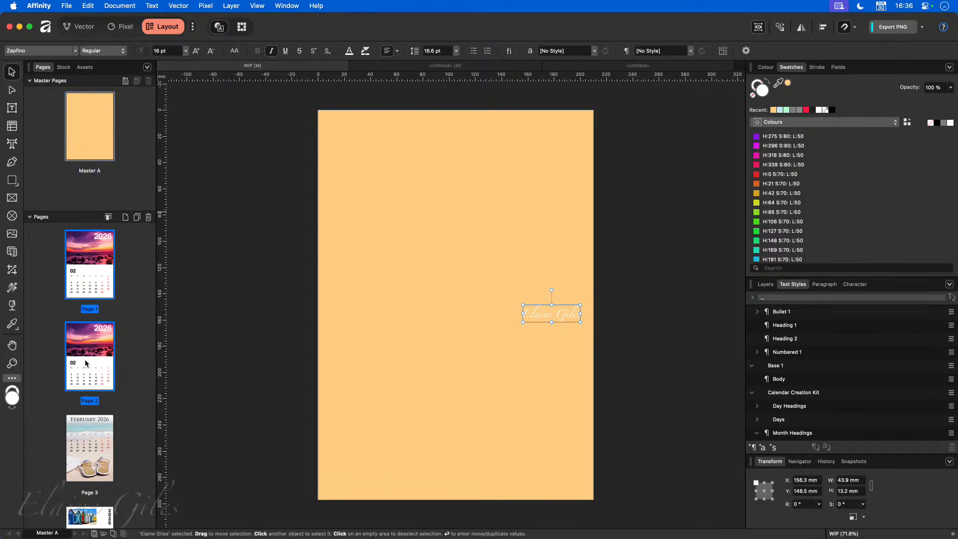
right_click(78, 266)
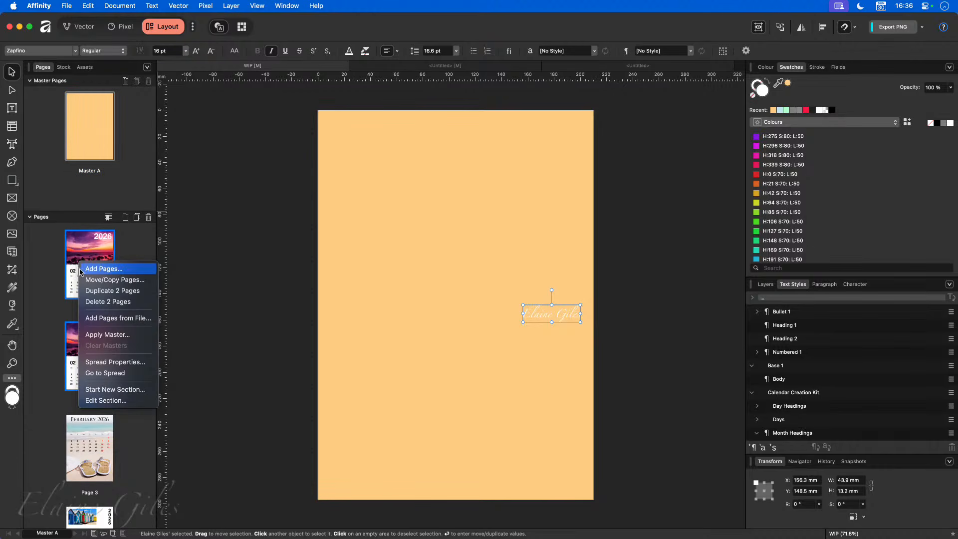
click(114, 333)
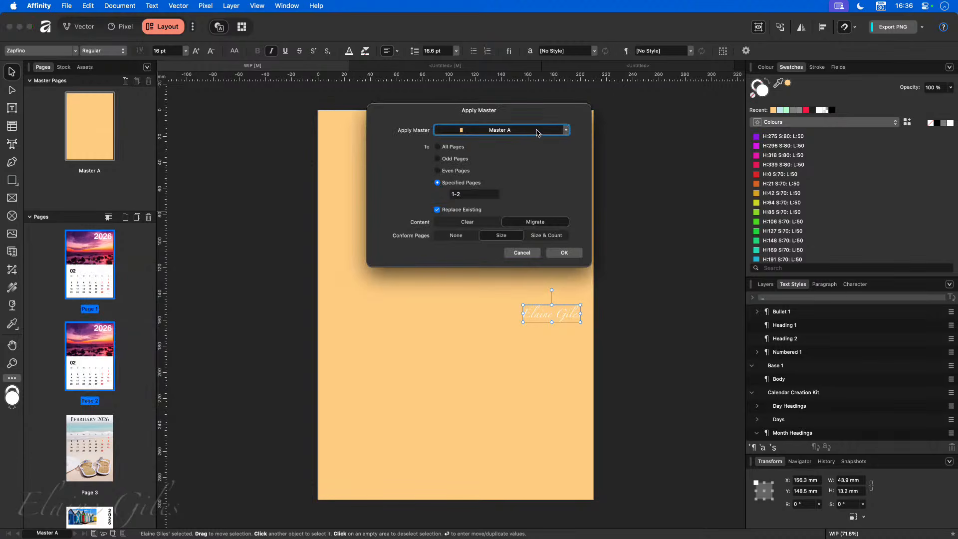
click(549, 253)
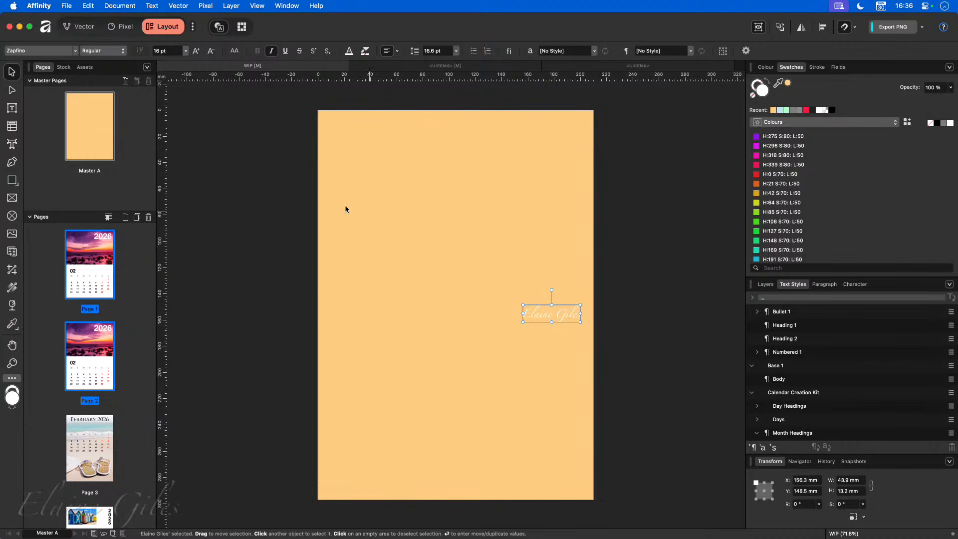
- Check pages 1 and 2 and the signature on Master A
click(85, 268)
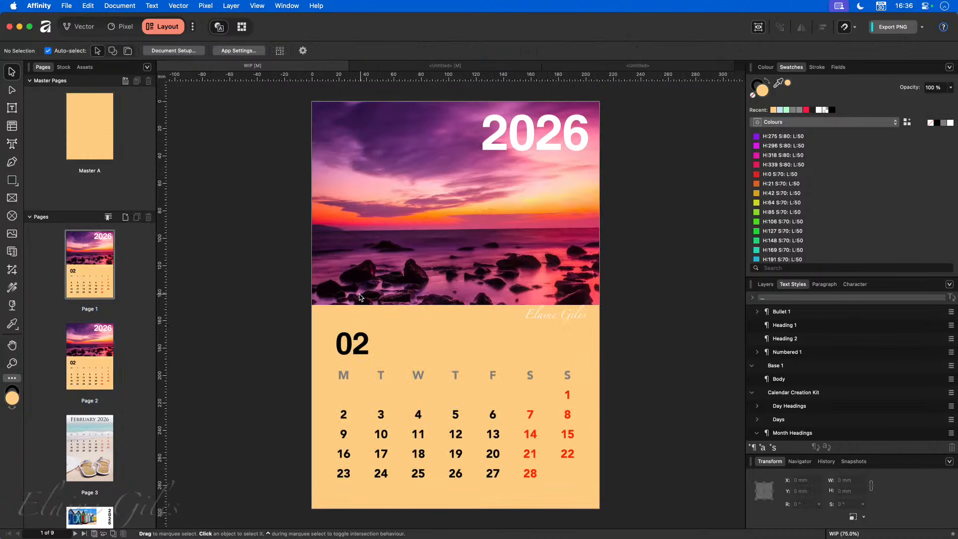
click(90, 150)
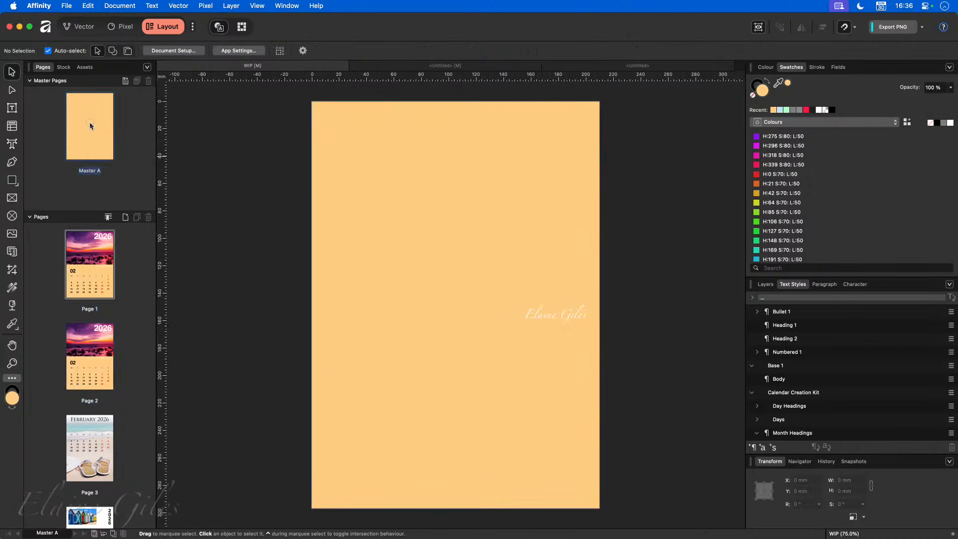
click(567, 317)
click(77, 285)
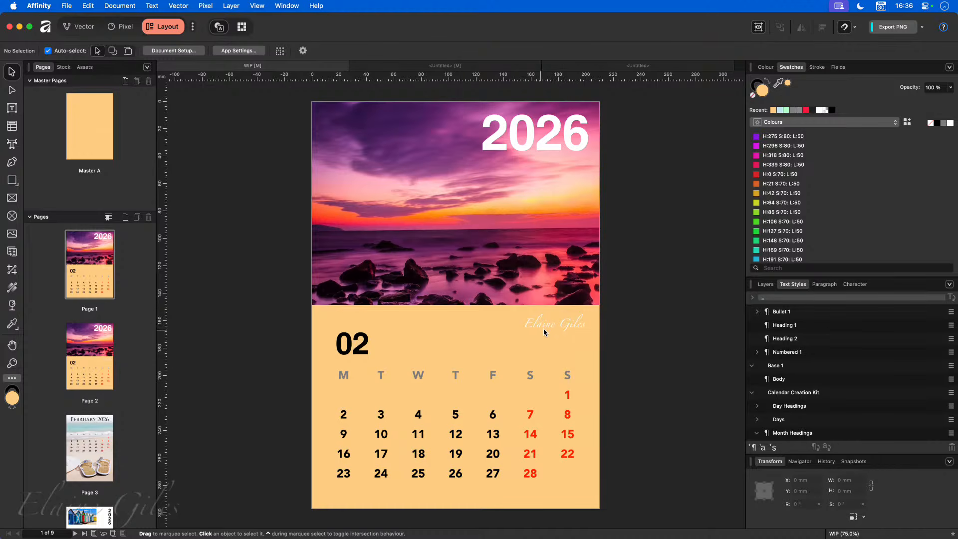
click(77, 371)
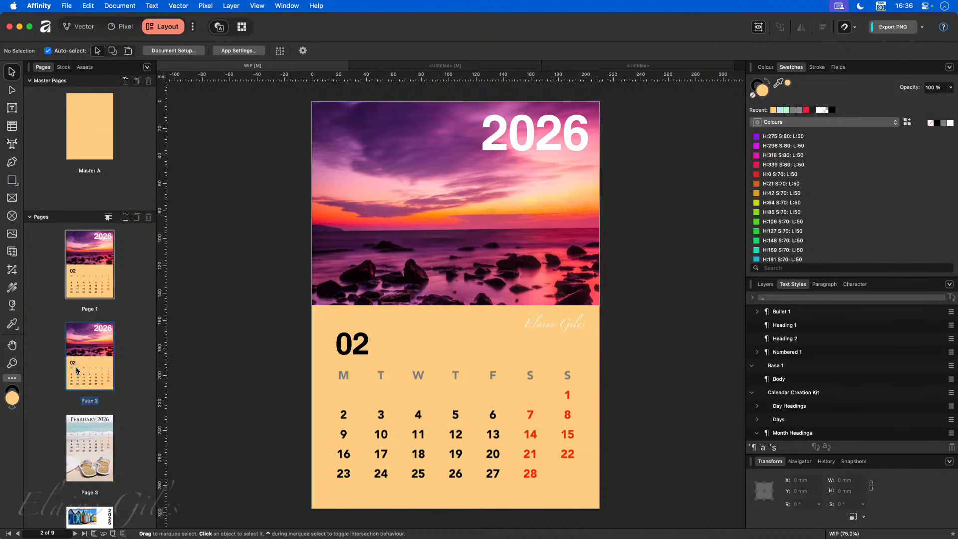
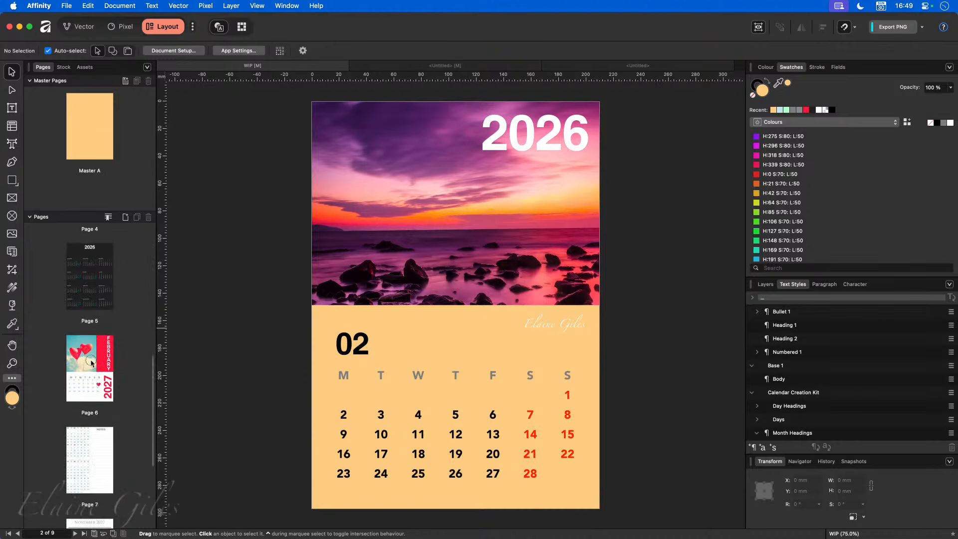
- Show page 6, the February 2027 calendar page with the heart balloons photo
click(81, 353)
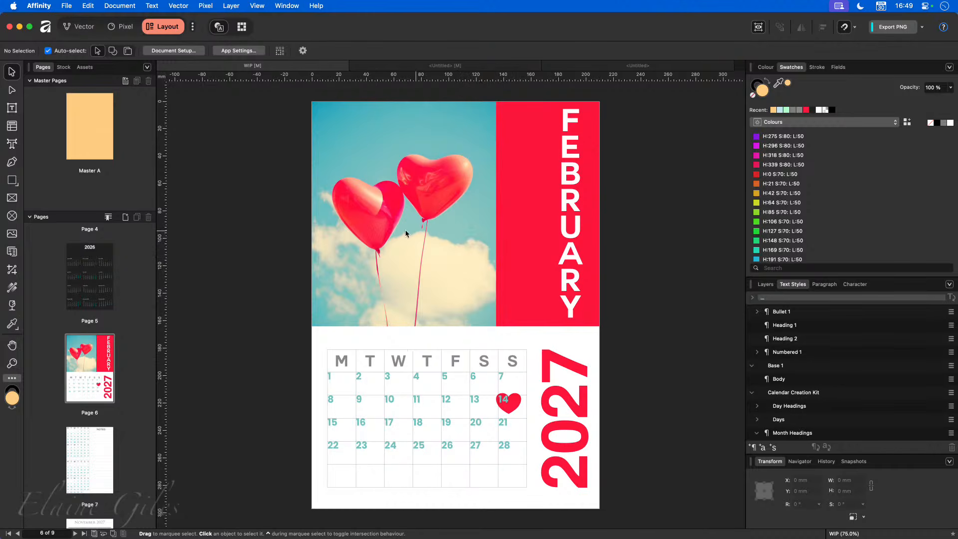
click(14, 181)
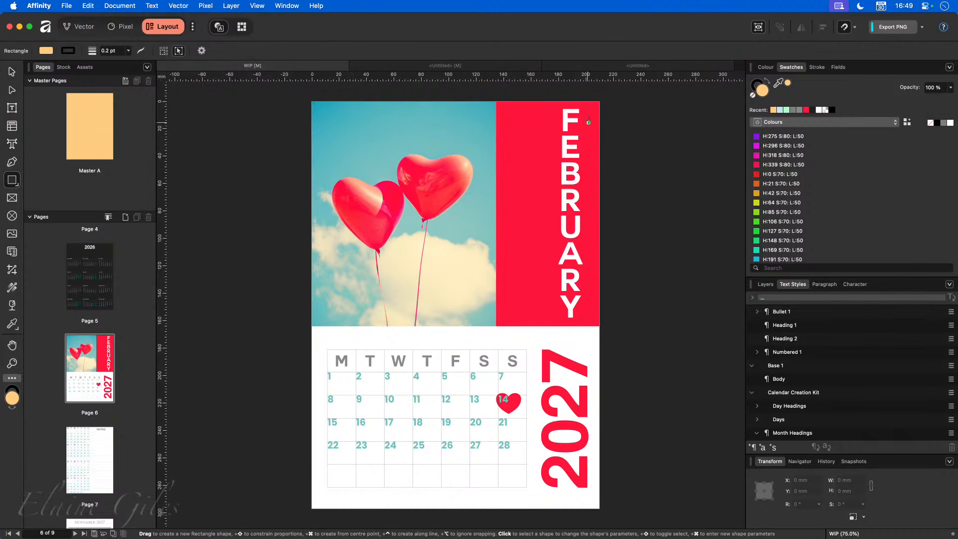
- Draw a tall strip by the balloon photo with a red linear gradient fading to 0% opacity on the left
drag(496, 111, 413, 326)
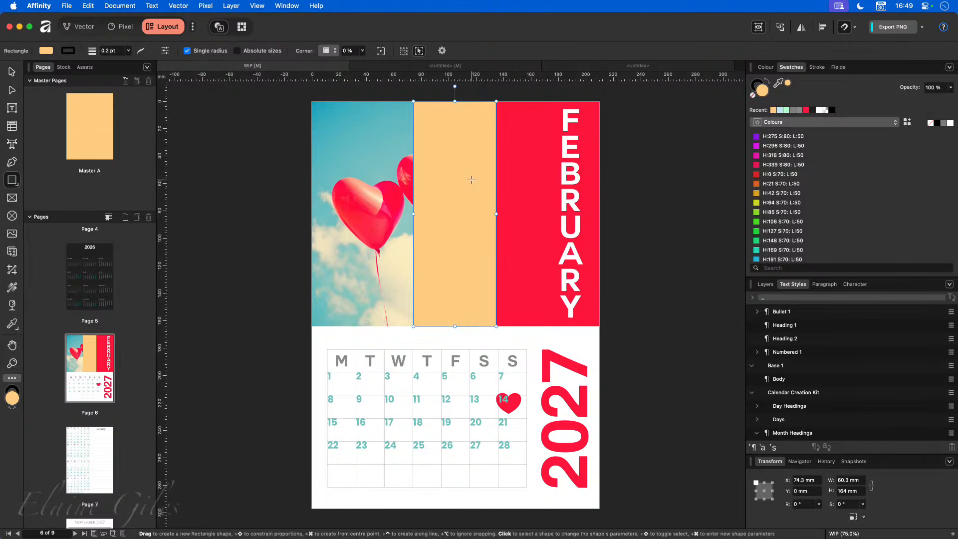
key(g)
drag(496, 165, 413, 165)
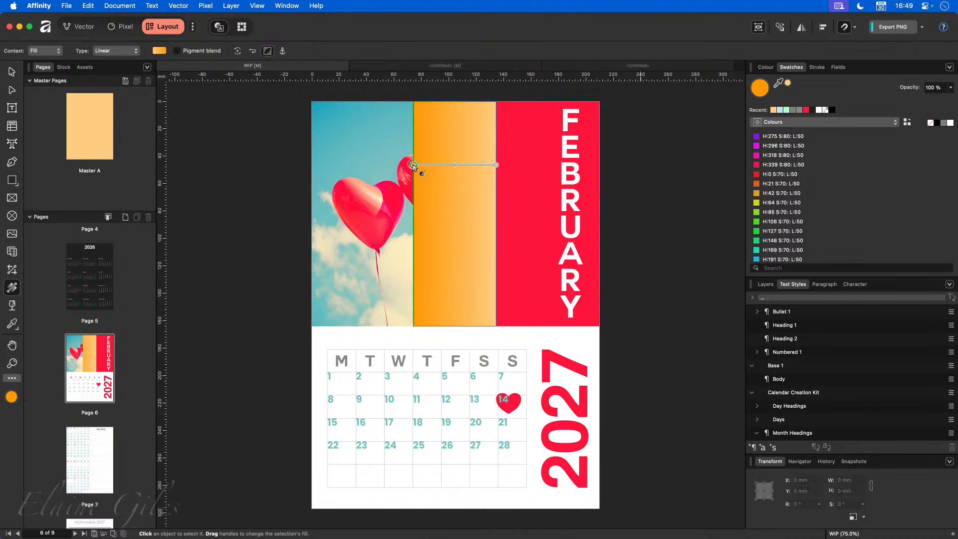
click(496, 166)
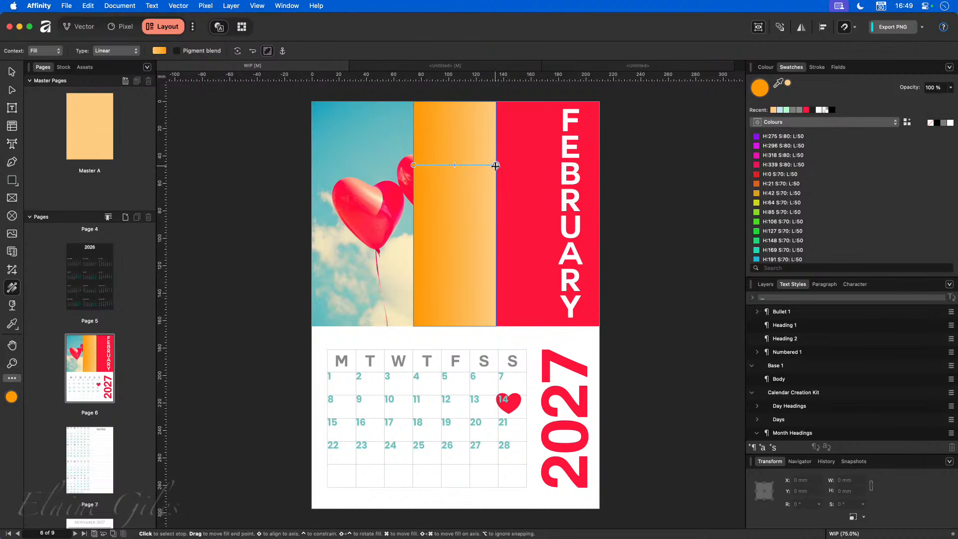
click(805, 109)
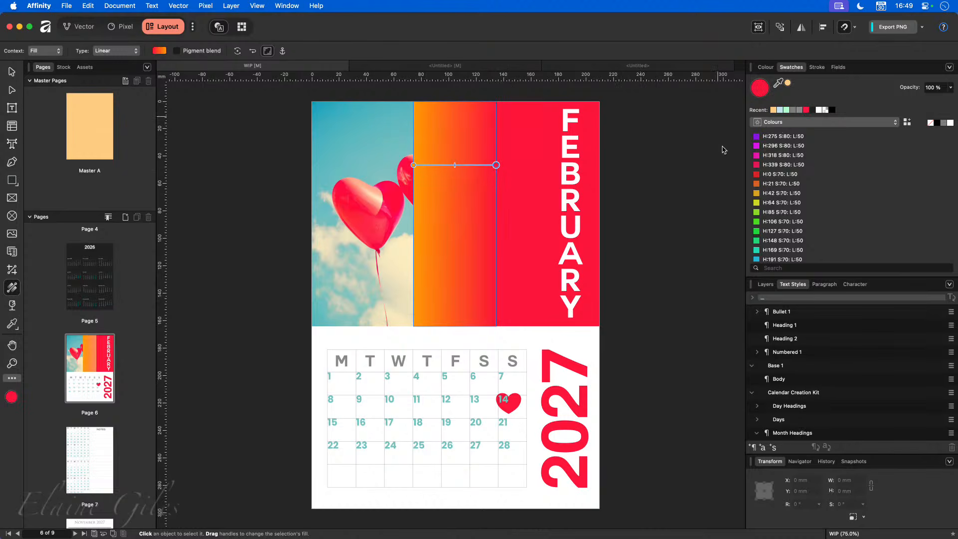
click(412, 165)
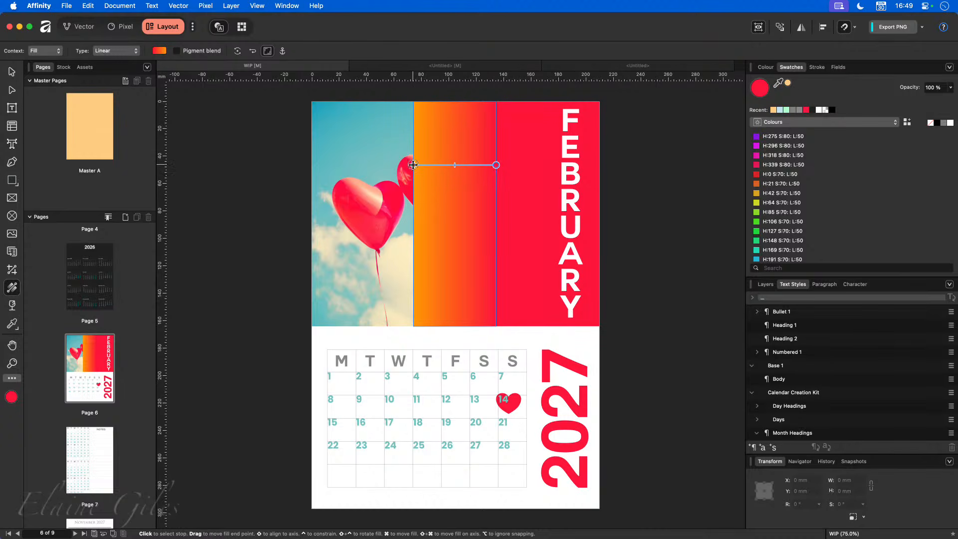
click(806, 109)
click(950, 87)
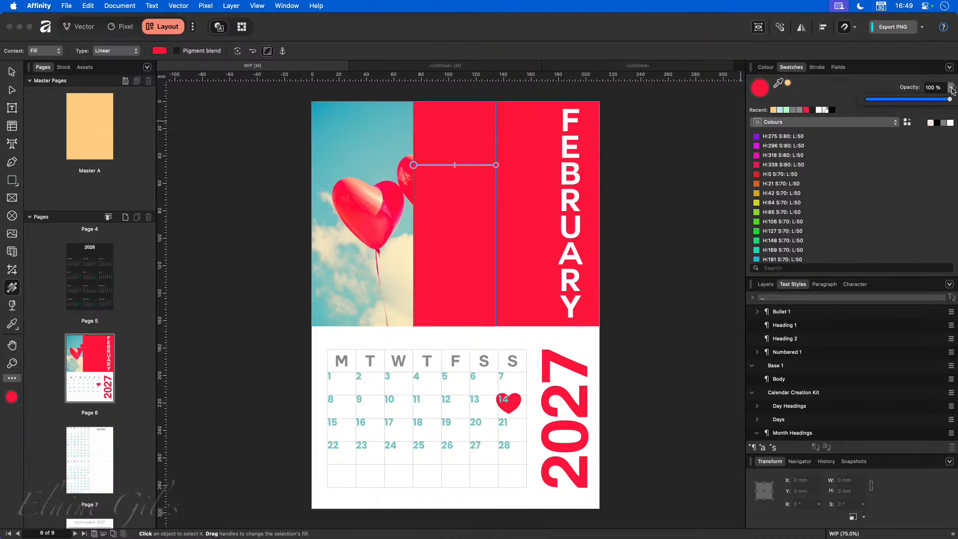
drag(947, 99, 866, 99)
click(605, 151)
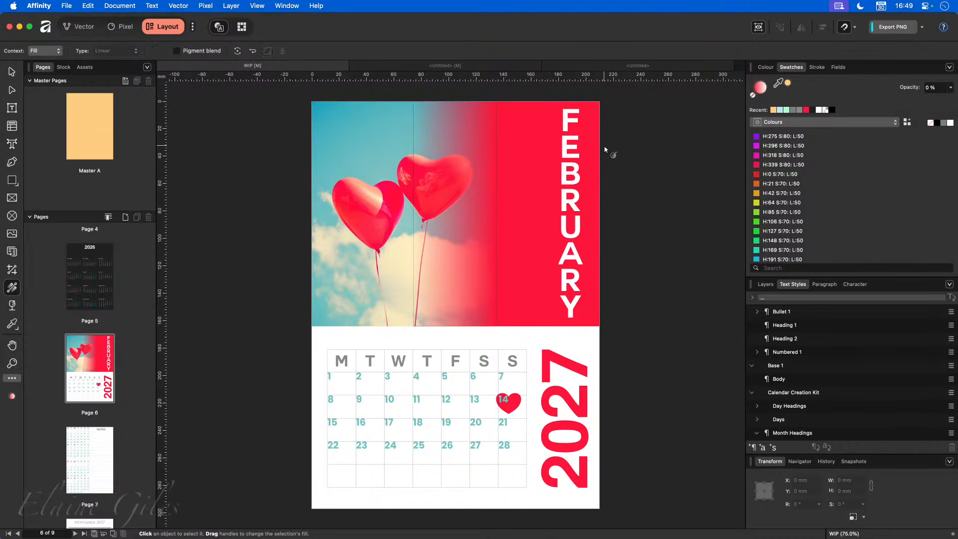
click(12, 71)
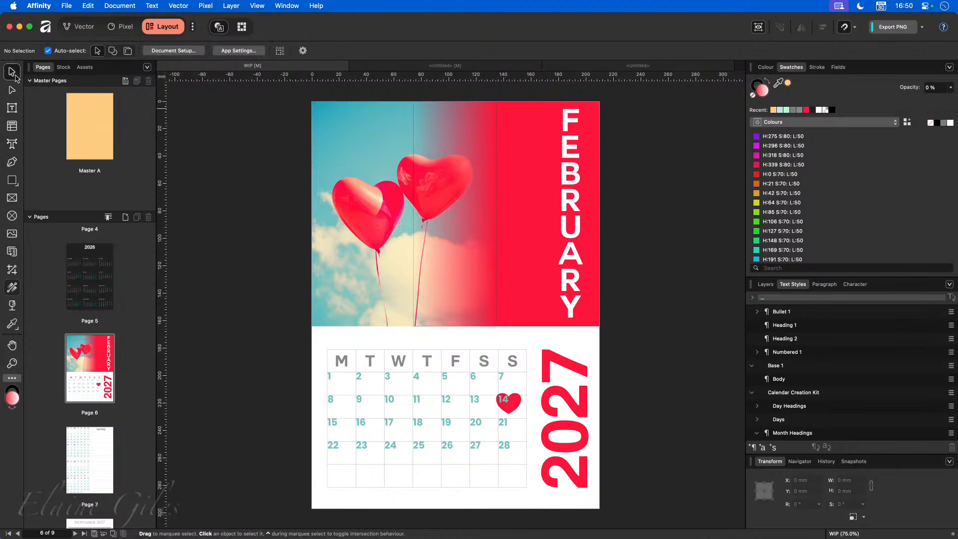
- Shift the balloon image within its picture frame and narrow the gradient strip
click(342, 229)
drag(404, 205, 432, 220)
key(Escape)
click(438, 205)
key(Escape)
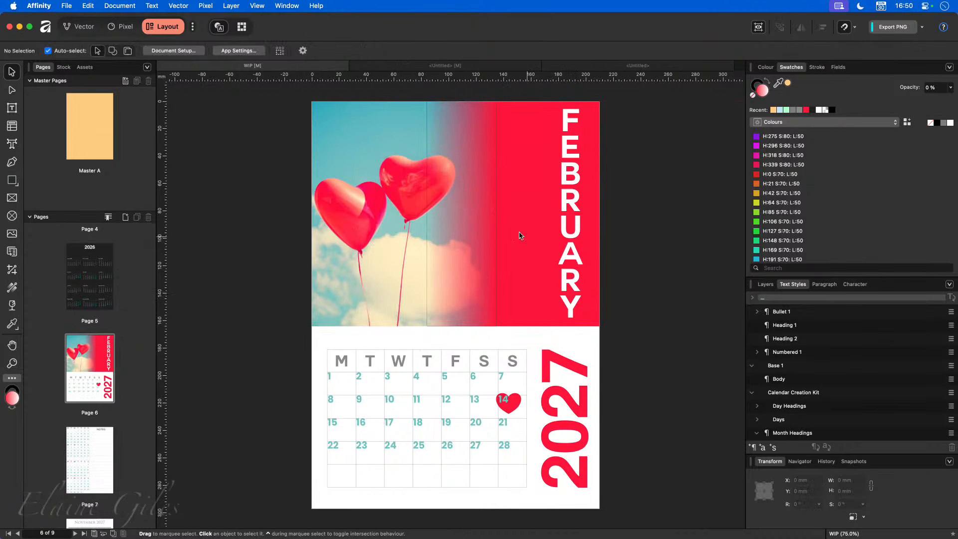
- Remove the outline from the red panel behind FEBRUARY
click(496, 214)
scroll(497, 203, up, 2)
scroll(496, 203, up, 10)
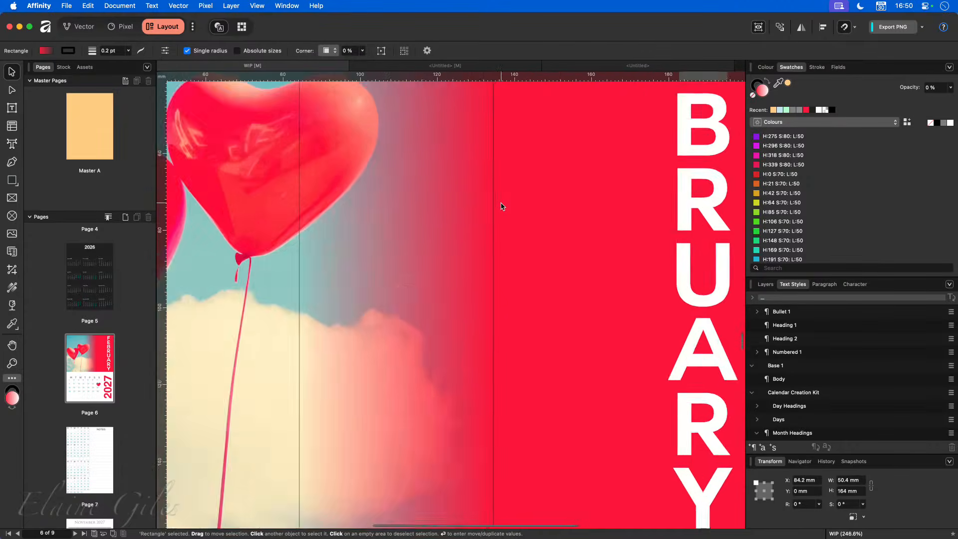
click(502, 203)
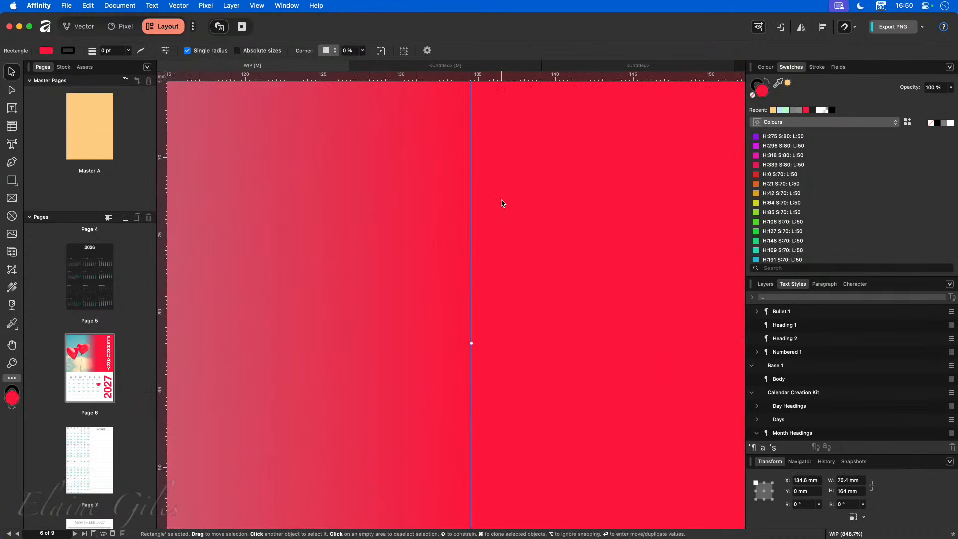
scroll(501, 205, down, 9)
scroll(499, 206, up, 1)
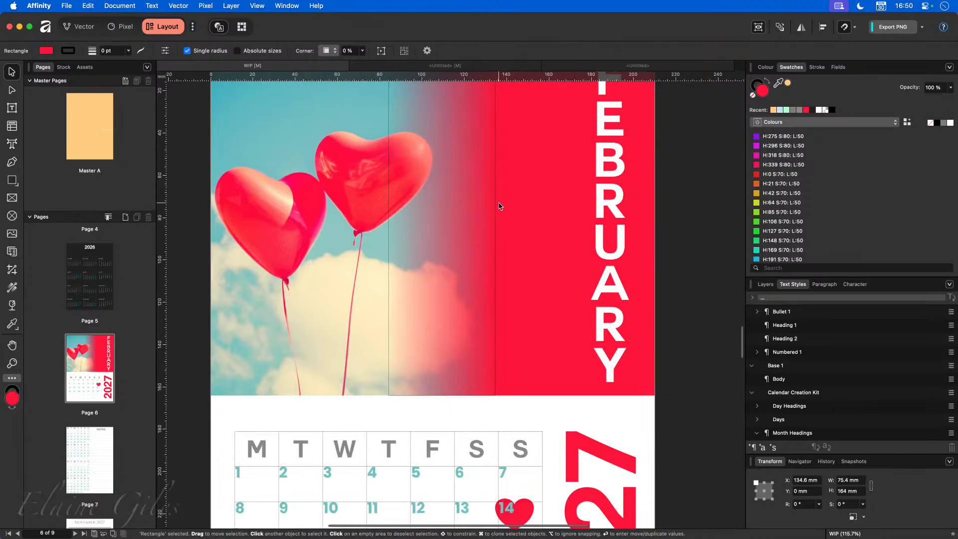
click(70, 51)
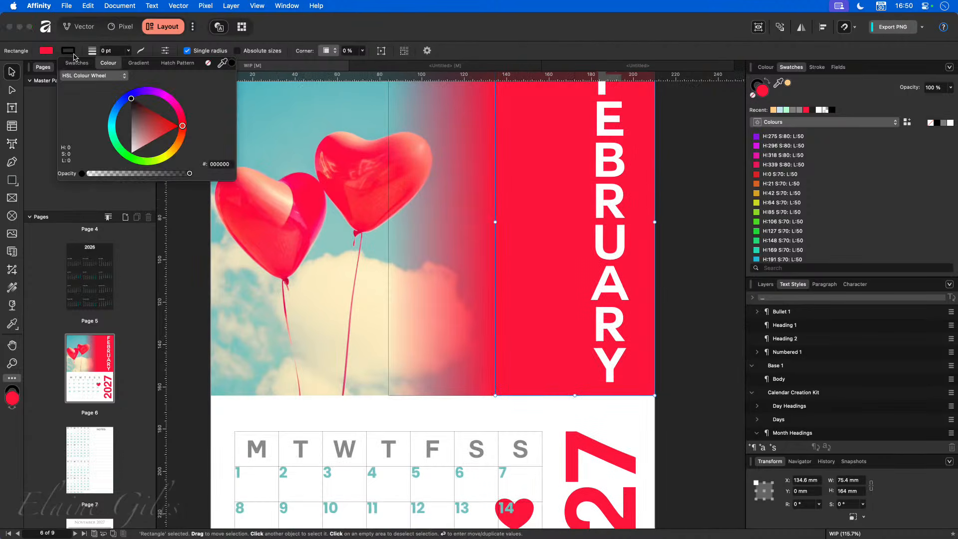
click(208, 63)
click(721, 176)
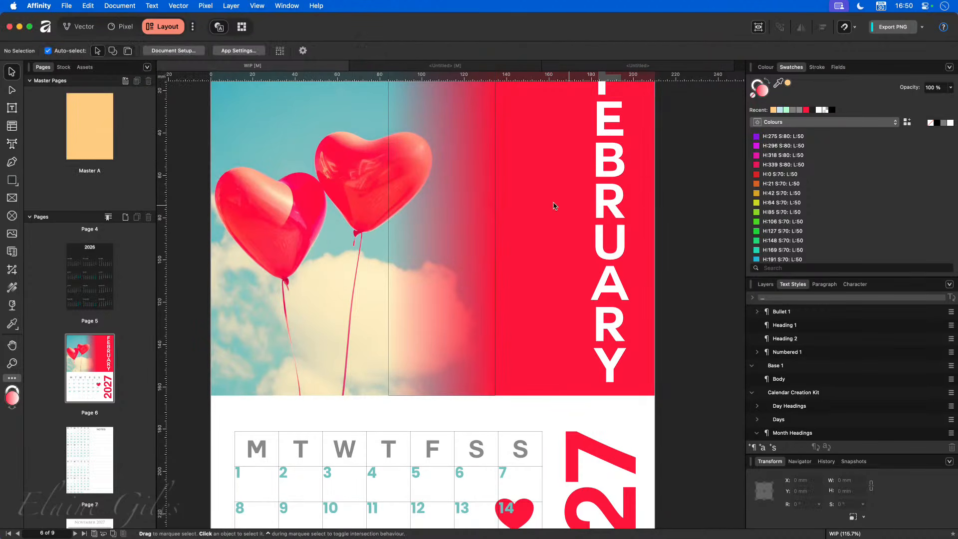
- Butt the gradient strip against the red panel, now 50.4 mm wide at X 84.2 mm
click(474, 205)
scroll(489, 209, down, 4)
scroll(488, 211, down, 3)
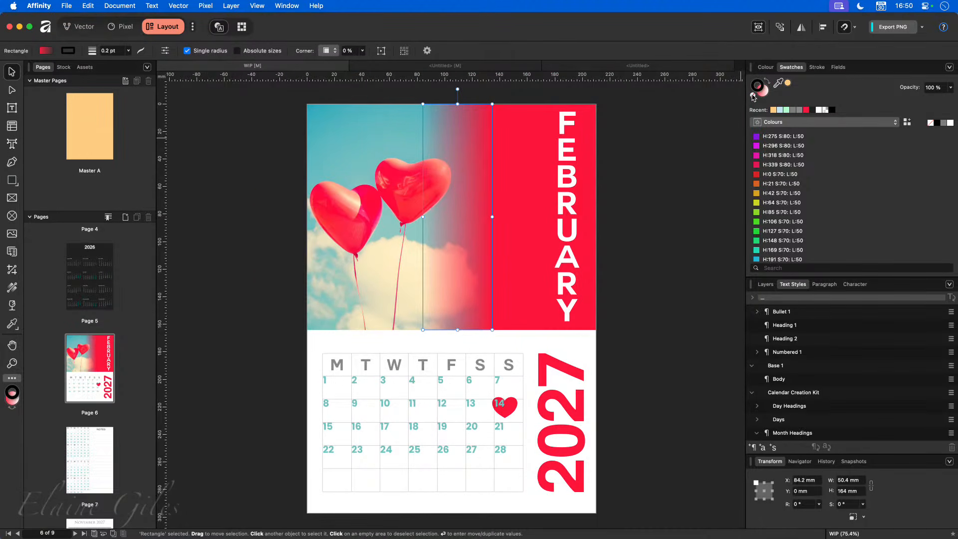
click(673, 167)
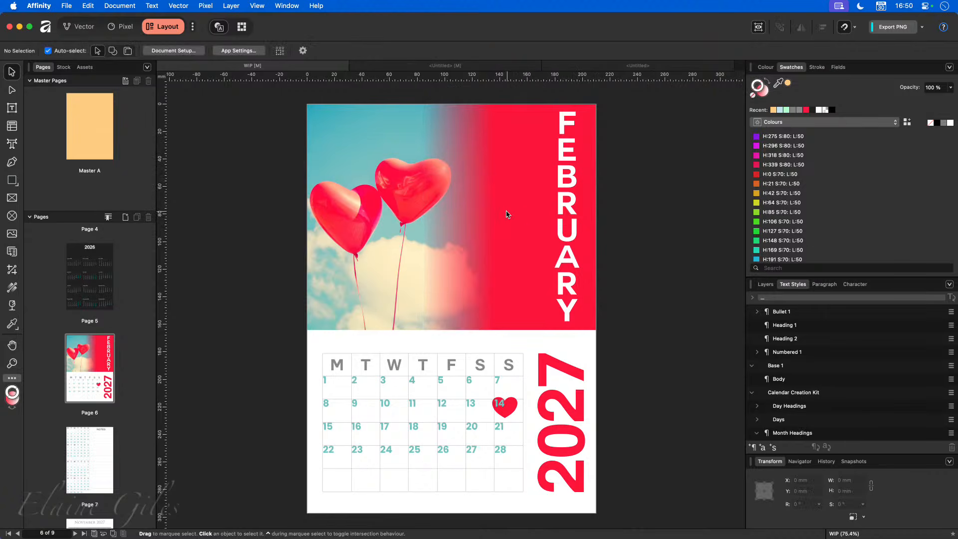
click(461, 201)
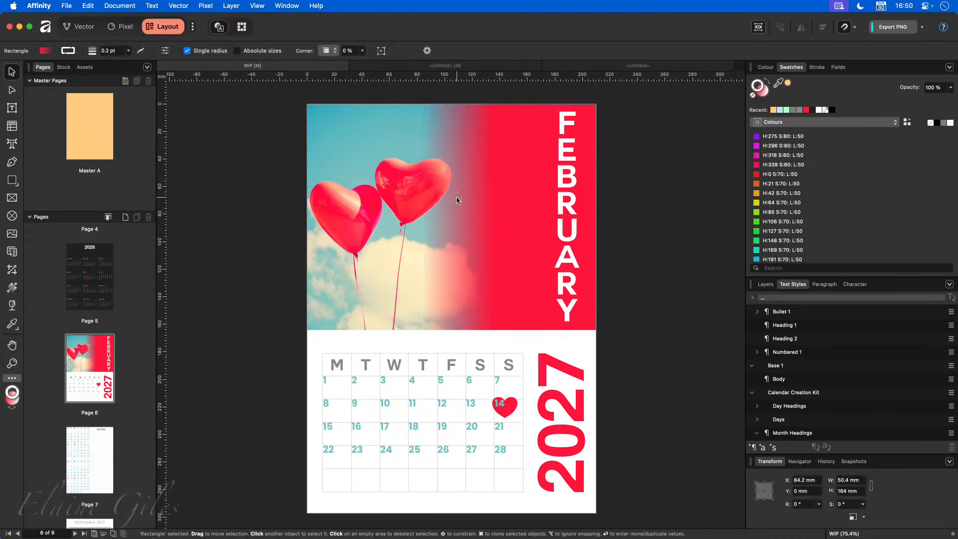
click(512, 200)
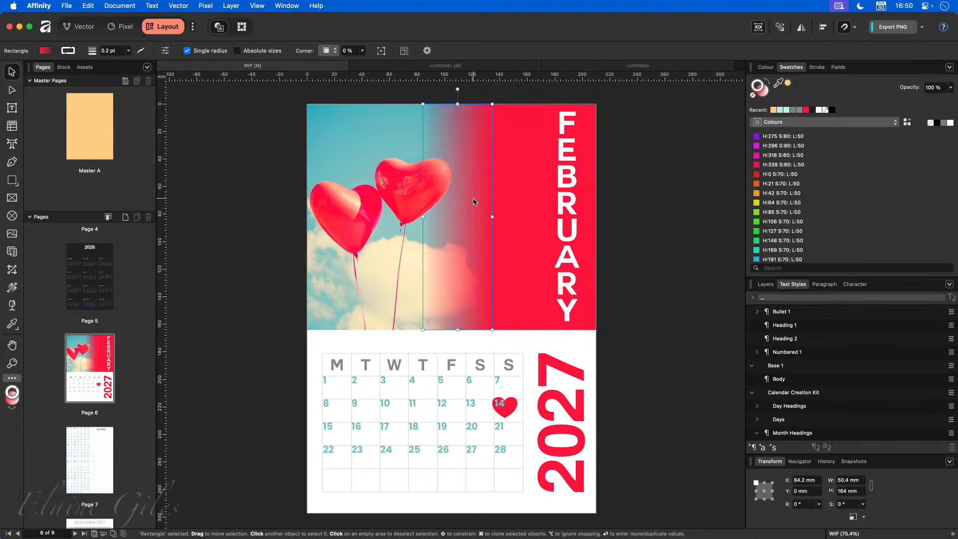
mouse_move(474, 200)
mouse_down()
mouse_move(457, 199)
mouse_move(470, 199)
mouse_up()
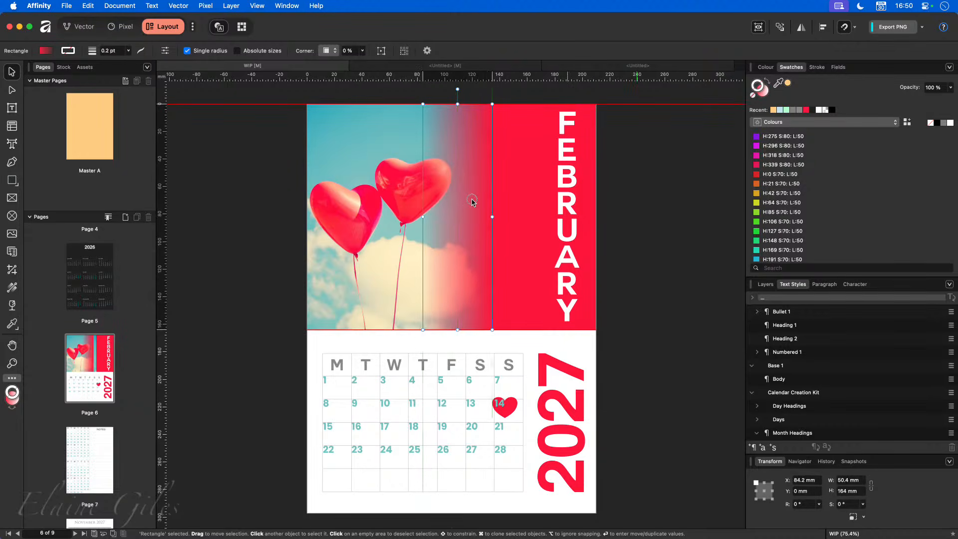
- Create a new blank master page, Master B
click(665, 224)
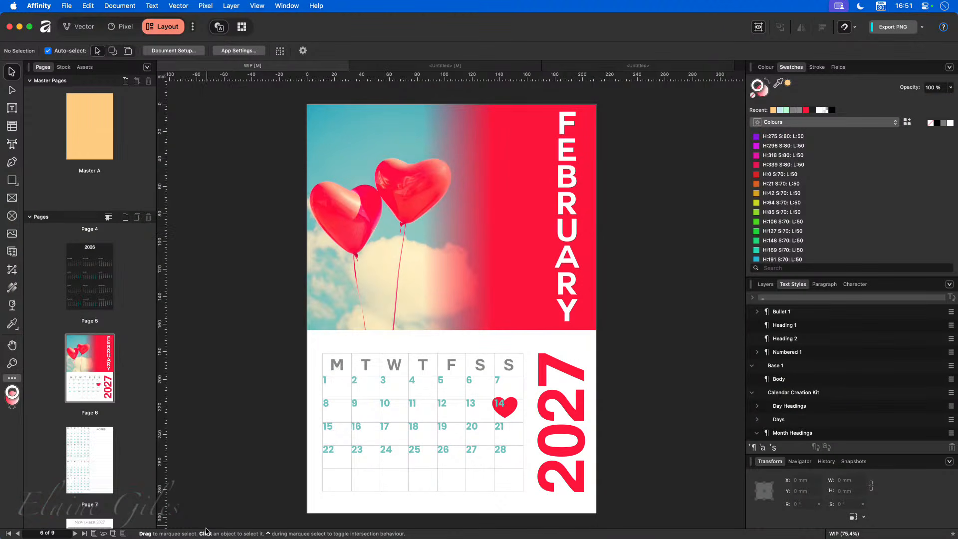
scroll(95, 454, down, 5)
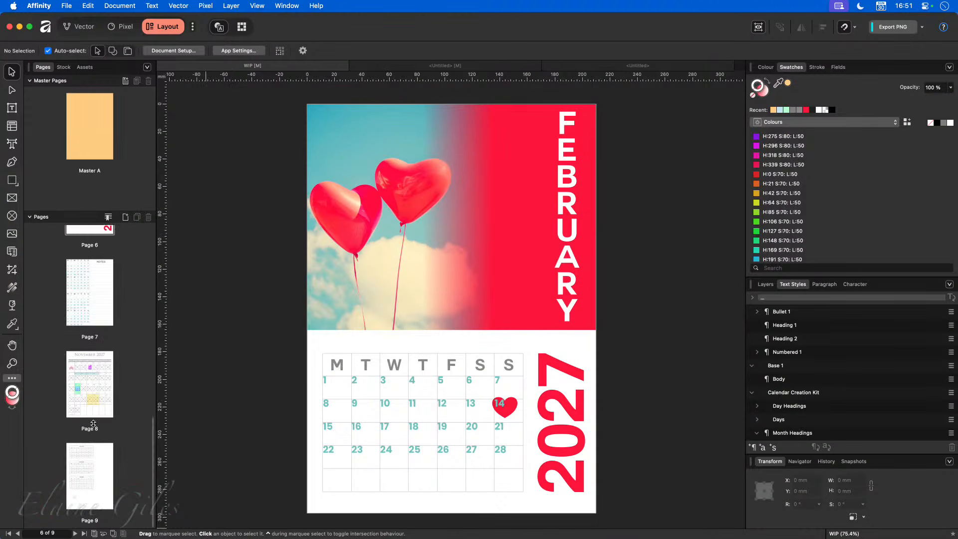
click(96, 485)
click(125, 82)
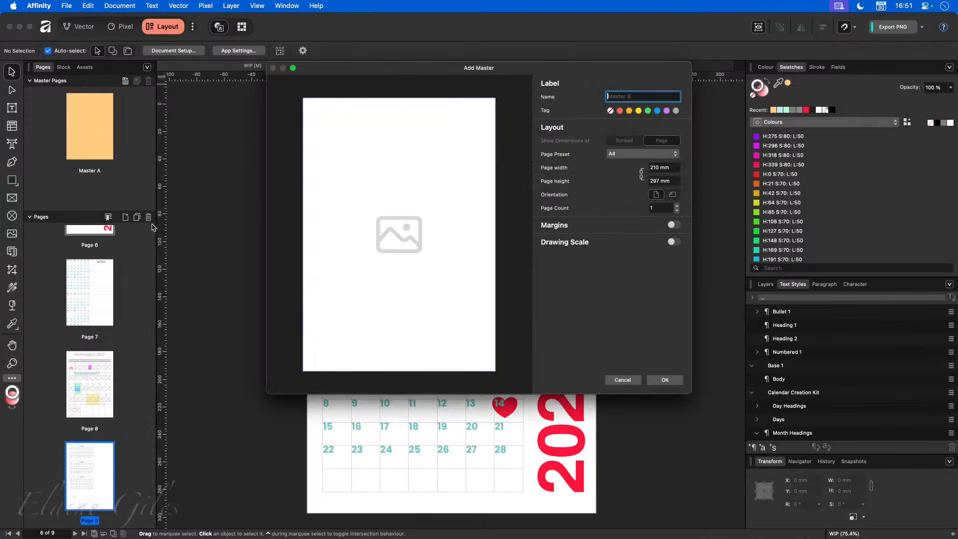
click(666, 381)
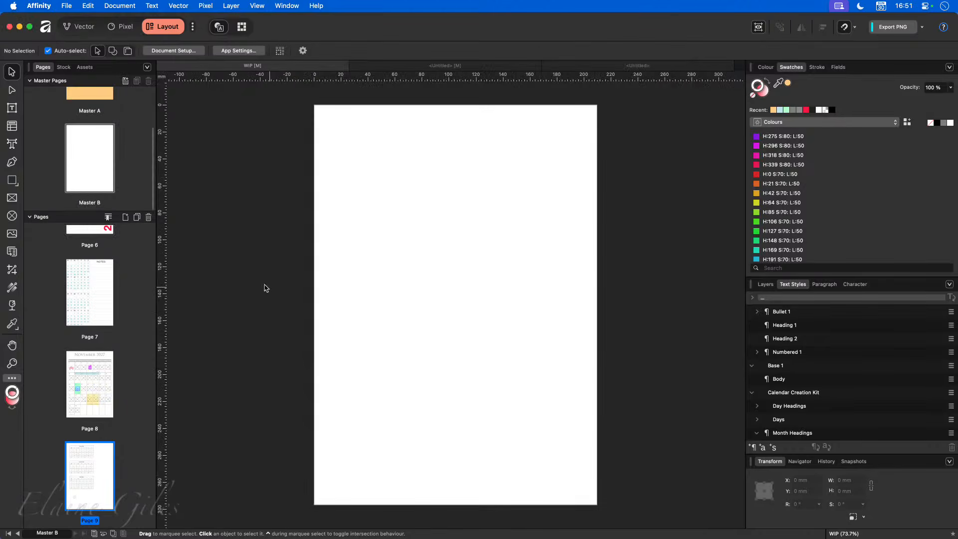
- Insert one page after page 9 and go to the new page 10
click(29, 80)
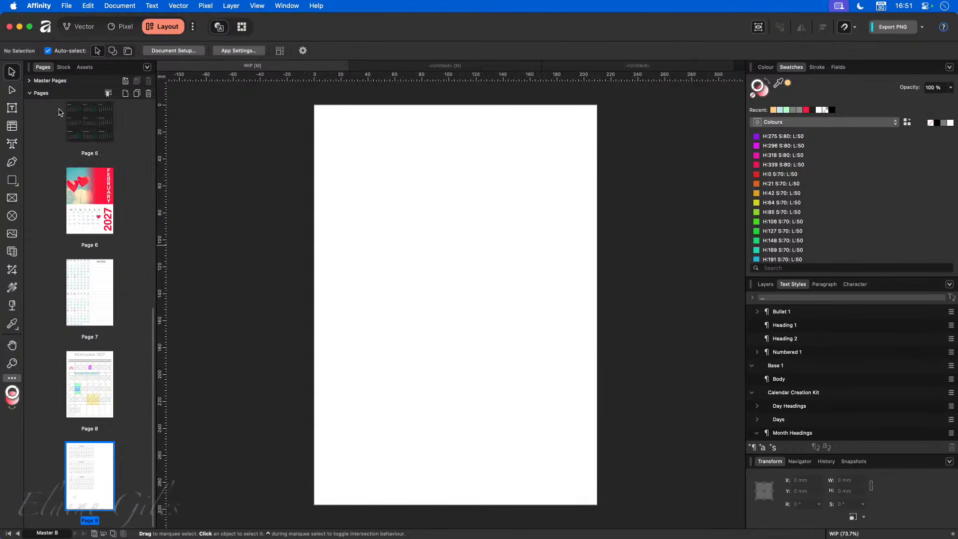
click(126, 94)
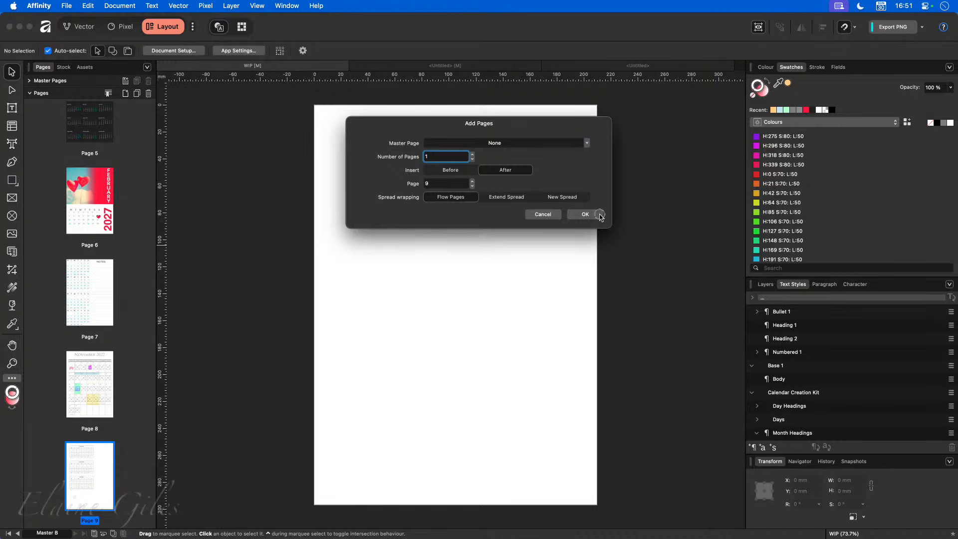
click(596, 211)
click(95, 481)
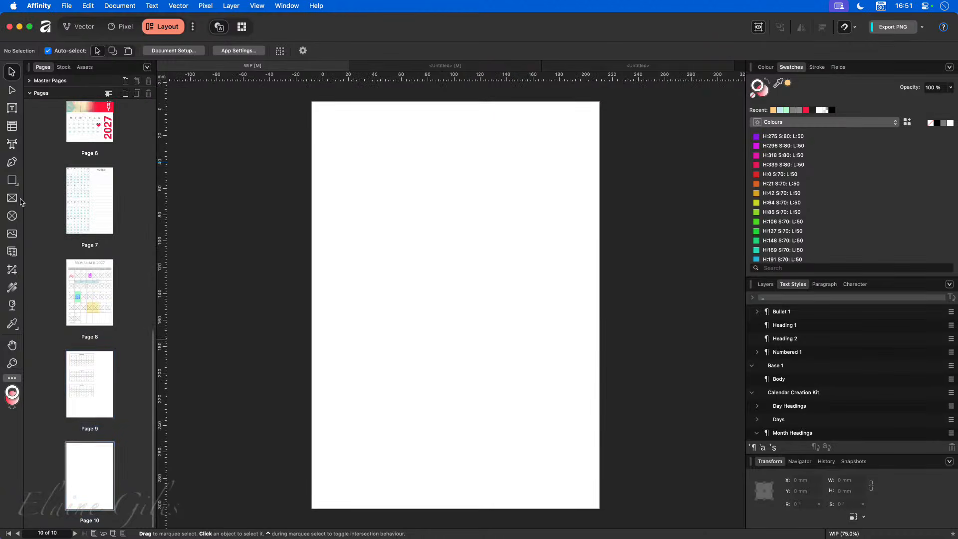
- Draw a text frame near the top of page 10 containing left-aligned 'Some text'
click(12, 111)
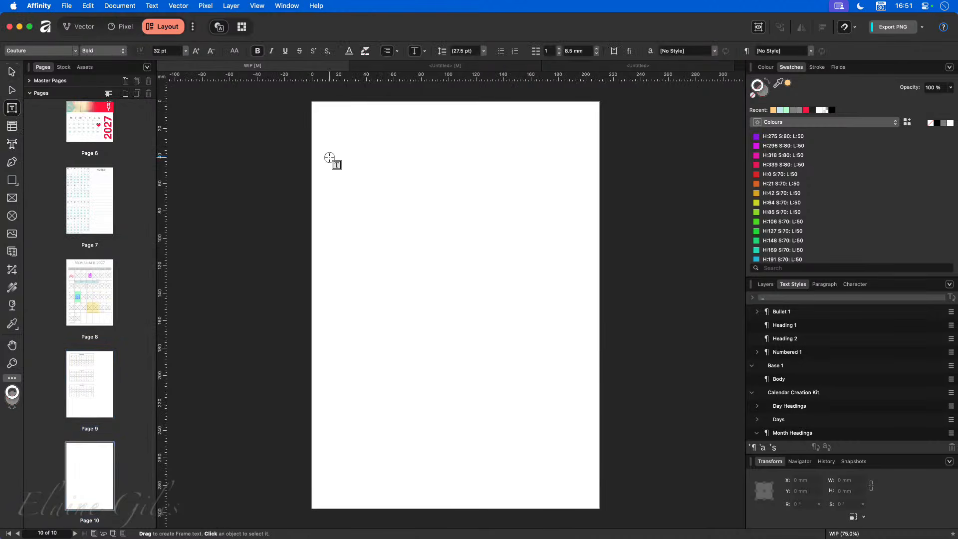
drag(329, 157, 504, 235)
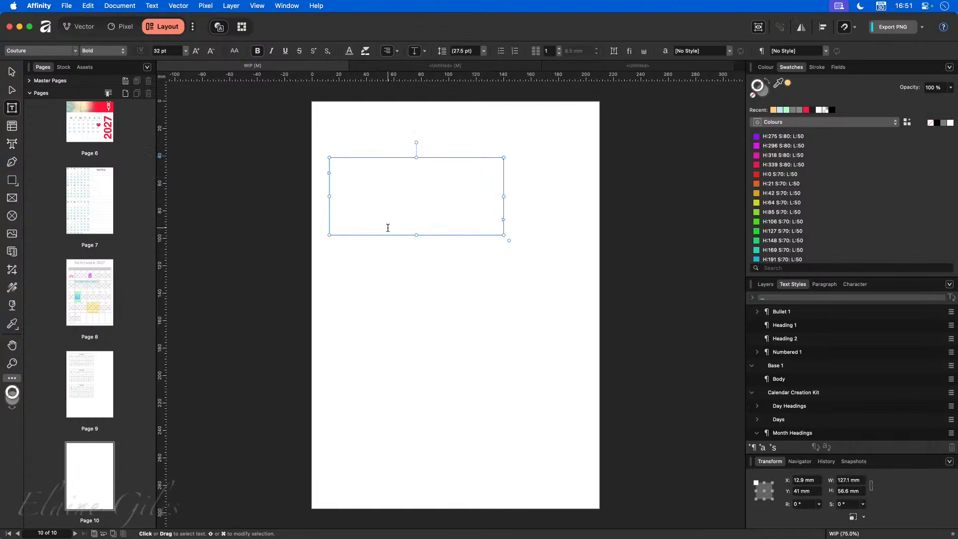
text(SOME TEXT)
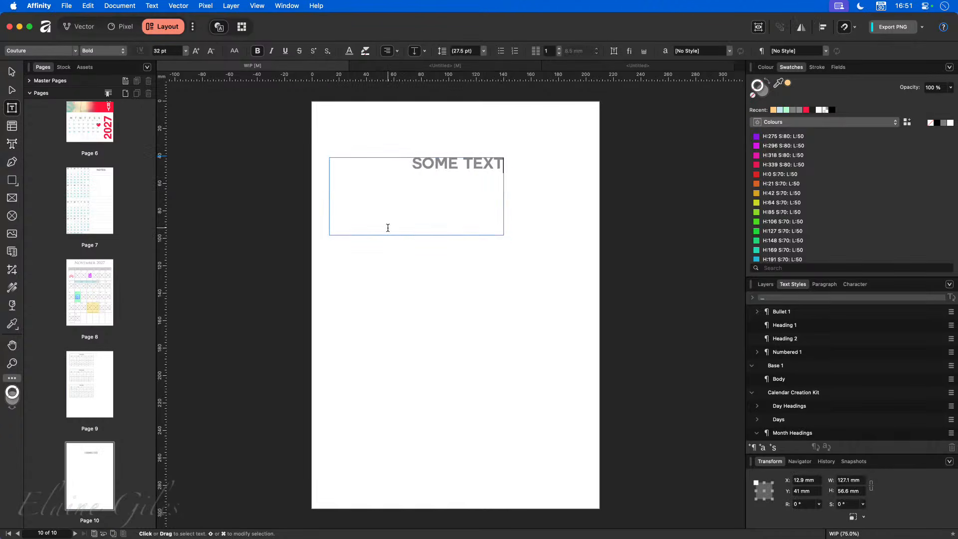
key(super+a)
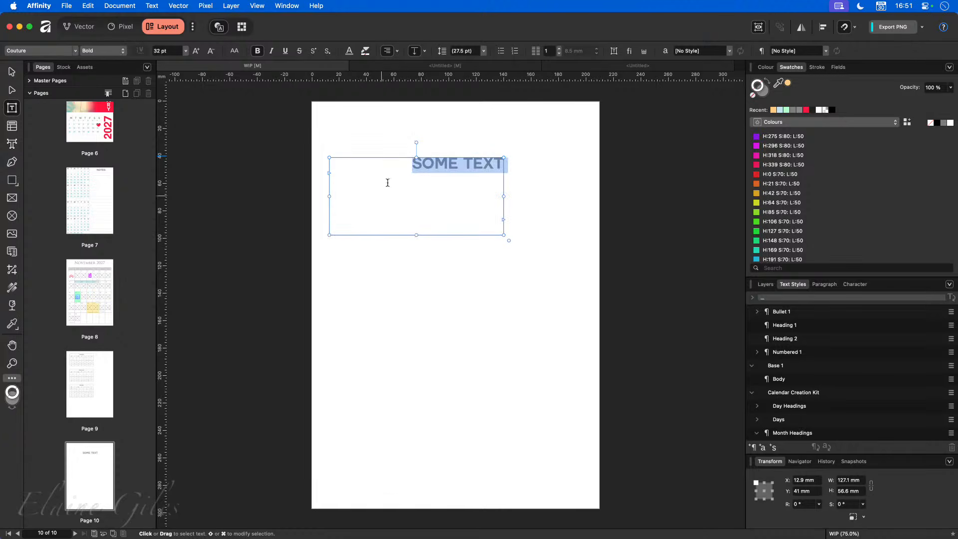
click(388, 51)
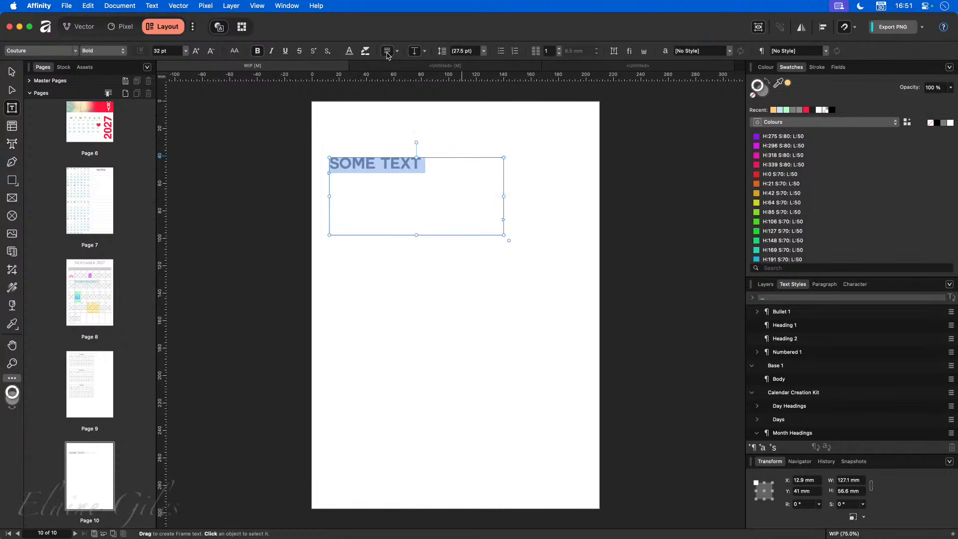
- Set the text to Poppins Regular in black
click(75, 50)
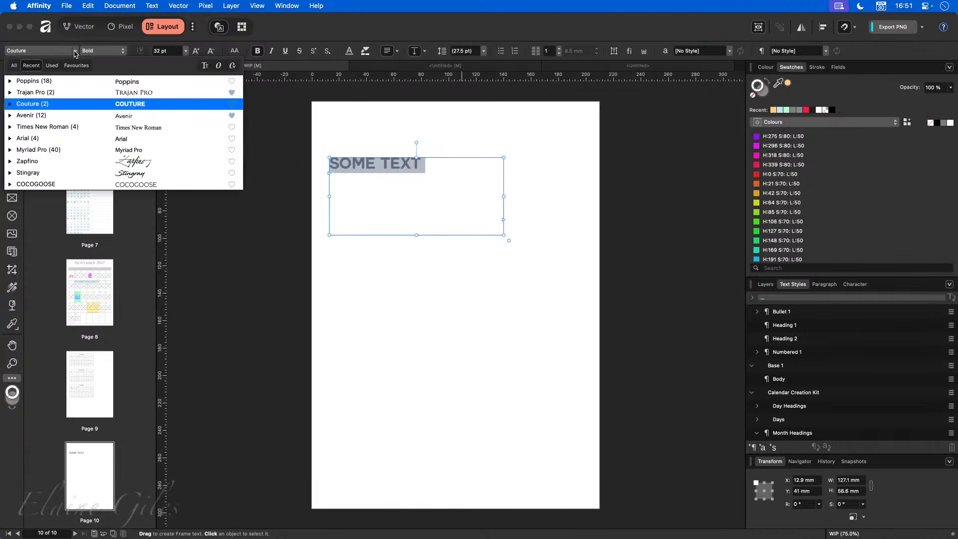
click(59, 82)
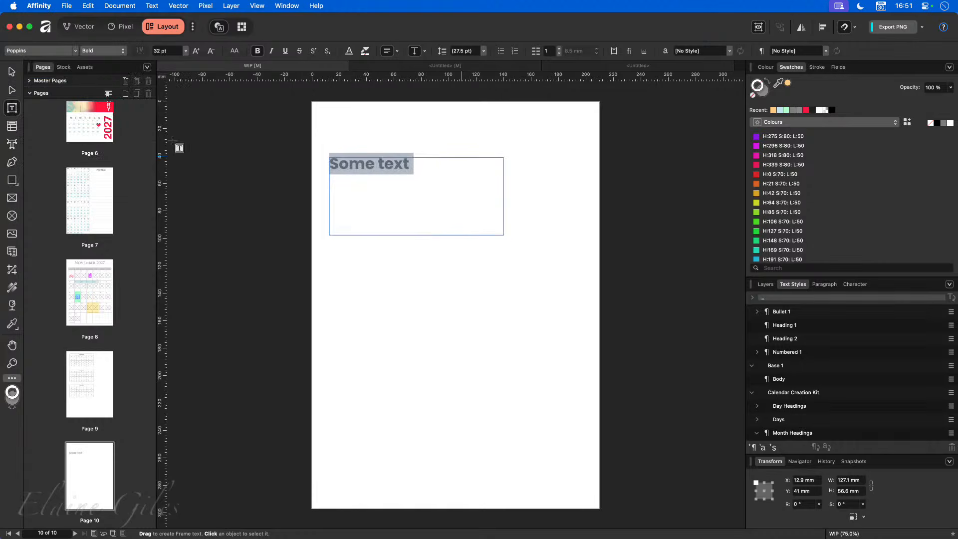
click(257, 51)
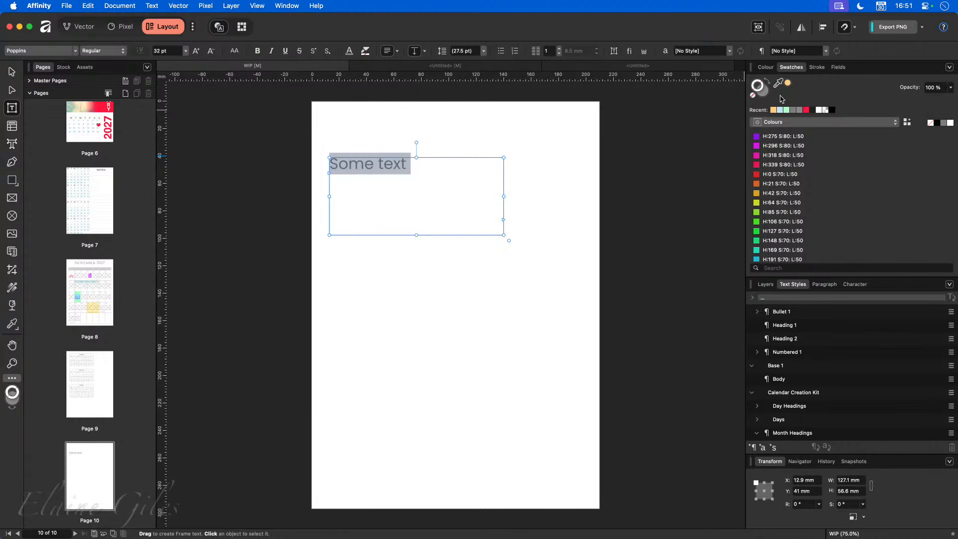
click(762, 91)
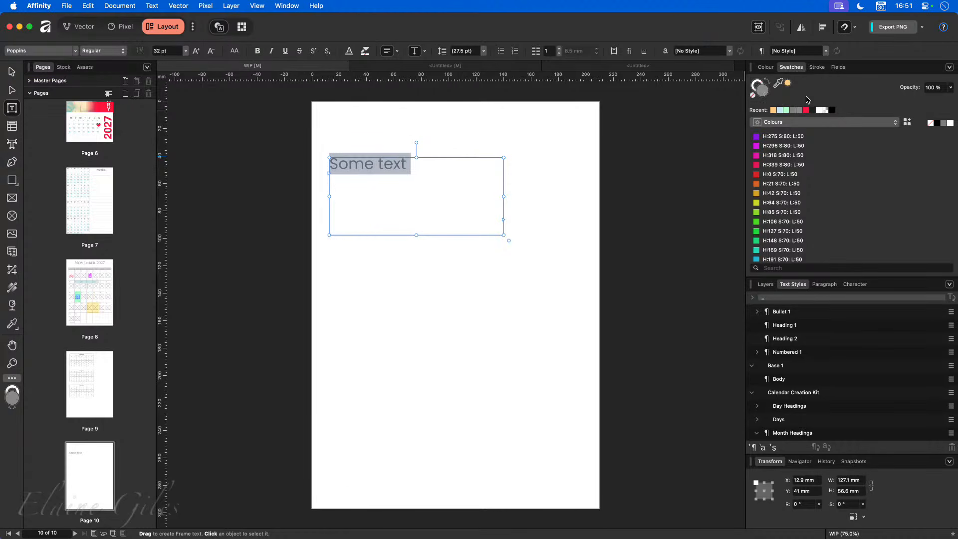
click(832, 109)
- Add a second line reading 'Item 1'
click(430, 182)
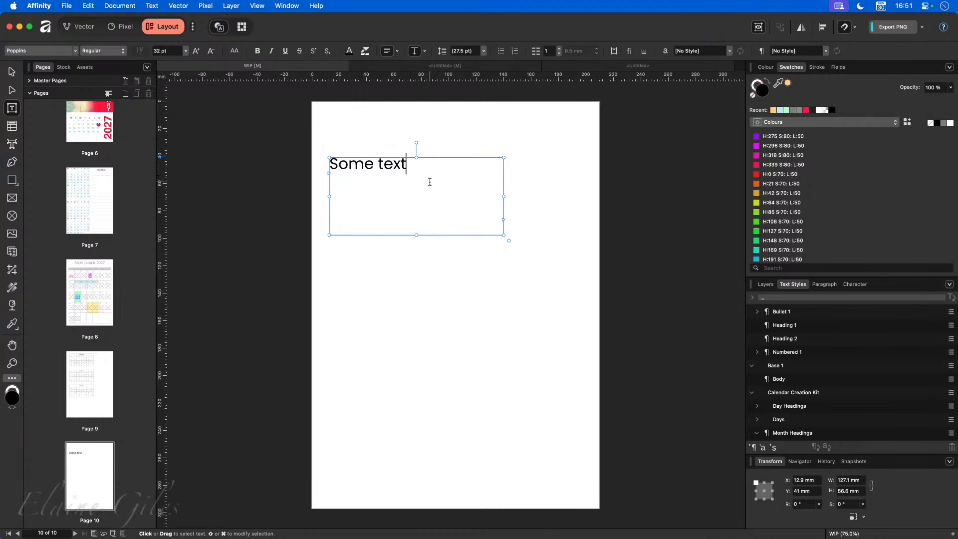
key(Return)
text(Item 1)
- Float the Paragraph panel and number the Item 1 line with the 1,2,3,4 list type
click(823, 284)
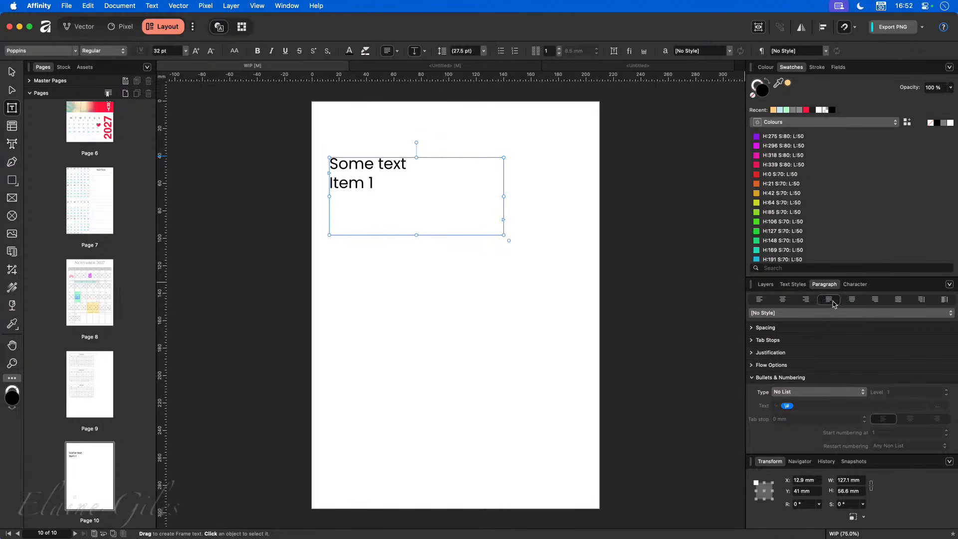
click(826, 284)
drag(826, 285, 621, 117)
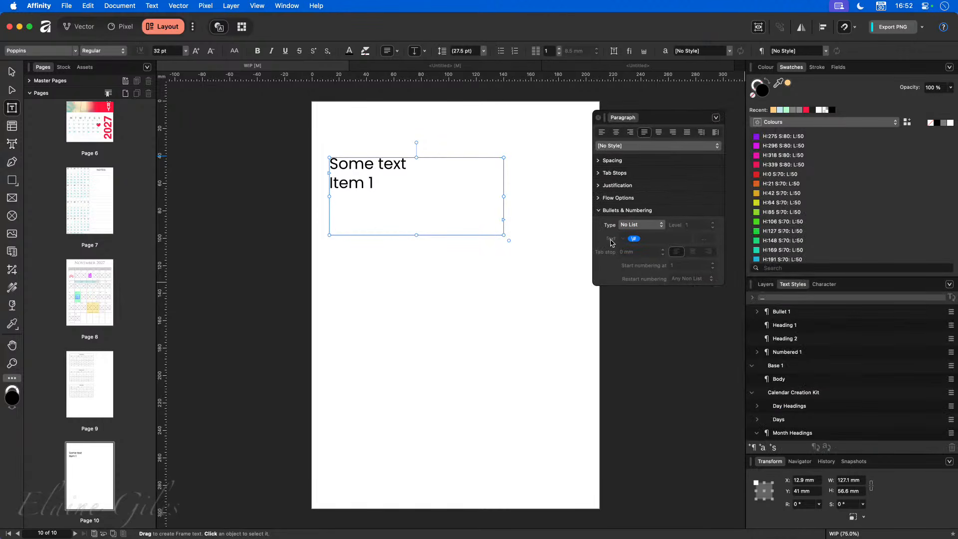
click(645, 228)
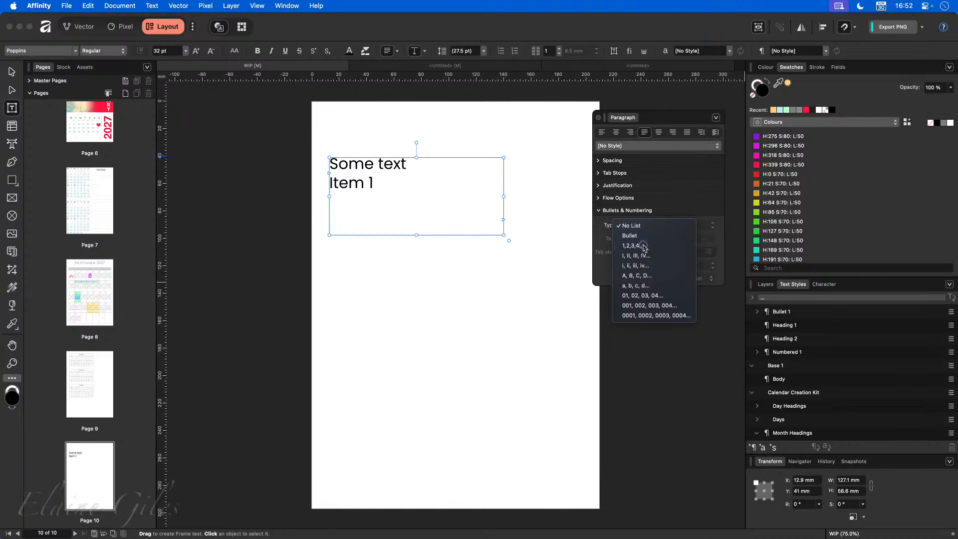
click(644, 247)
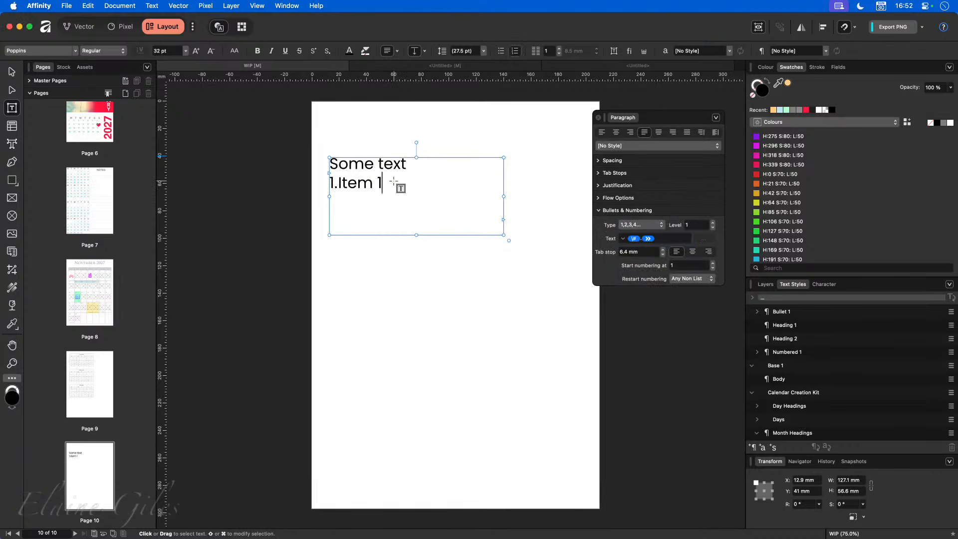
key(Return)
key(BackSpace)
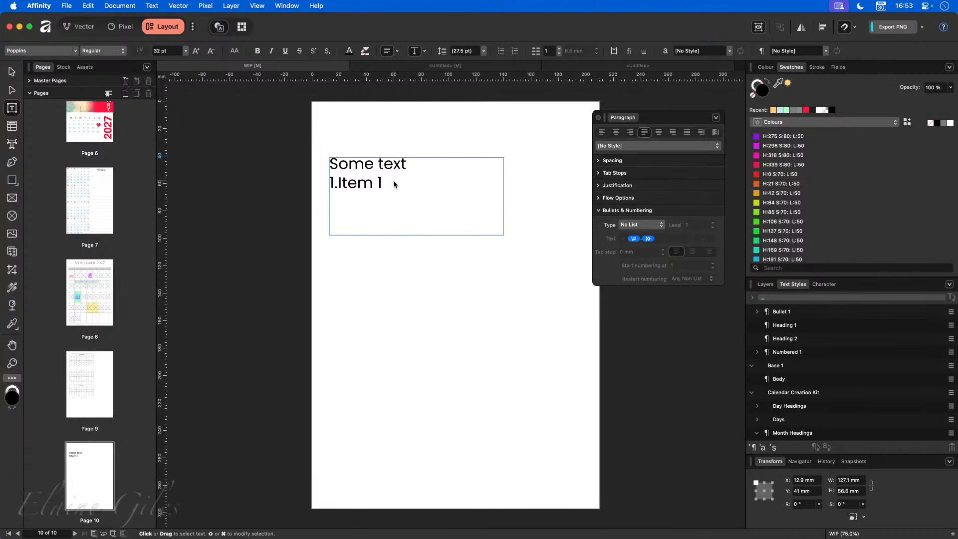
- Add numbered lines 'Item 2' and 'Item 3' below Item 1
click(393, 182)
key(Return)
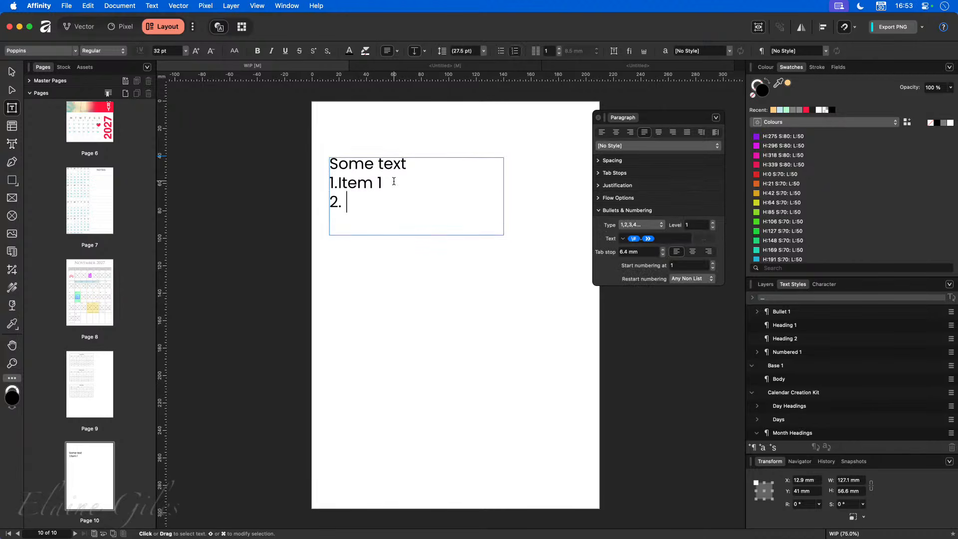
text(Iten=)
key(BackSpace)
key(BackSpace)
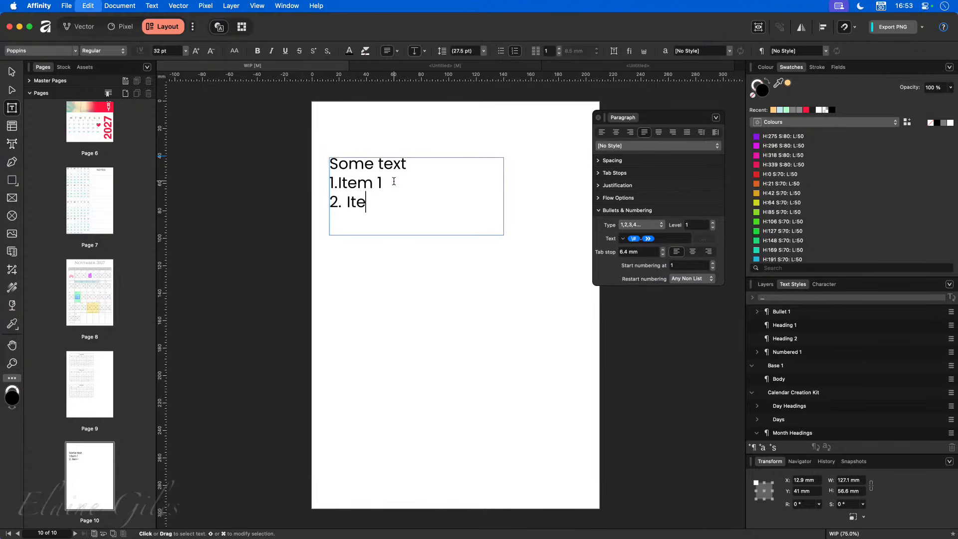
text(m 2)
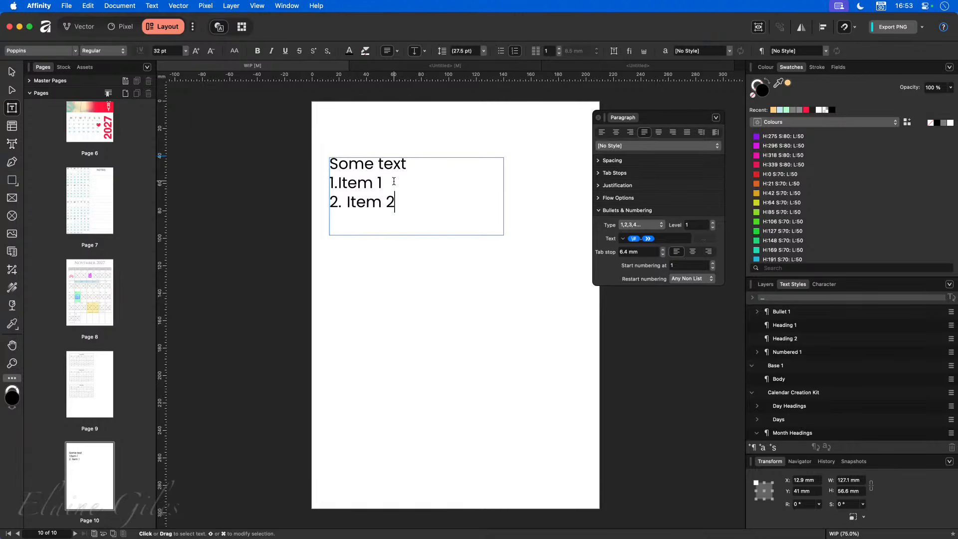
key(Return)
text(Item 3)
- Make the text frame taller and add 'Item 5' and 'Item 6' lines
key(Escape)
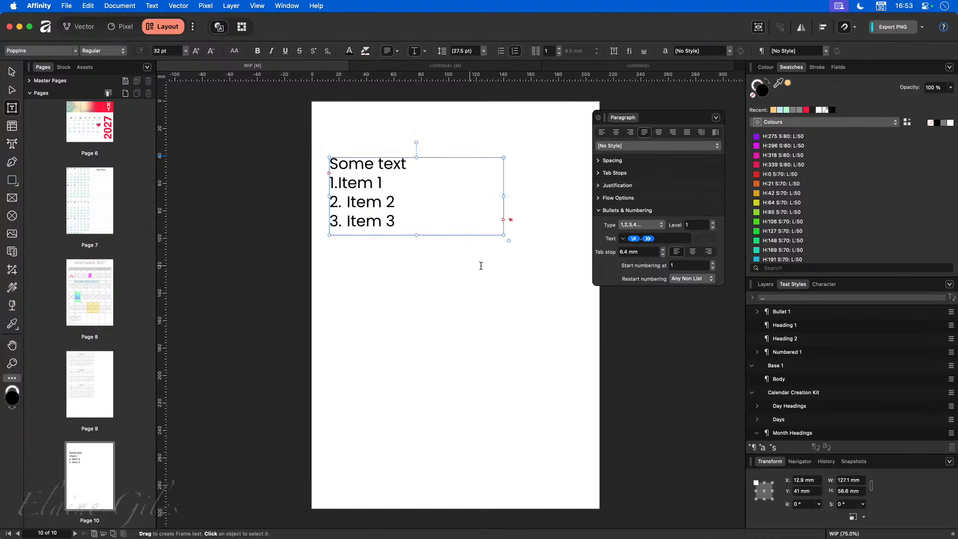
key(Escape)
key(v)
click(422, 227)
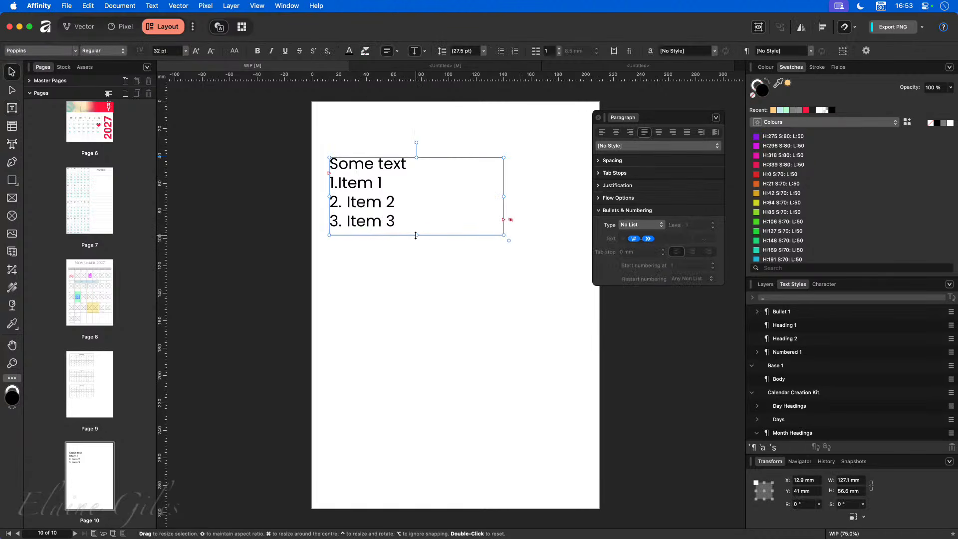
drag(416, 234, 427, 394)
double_click(423, 241)
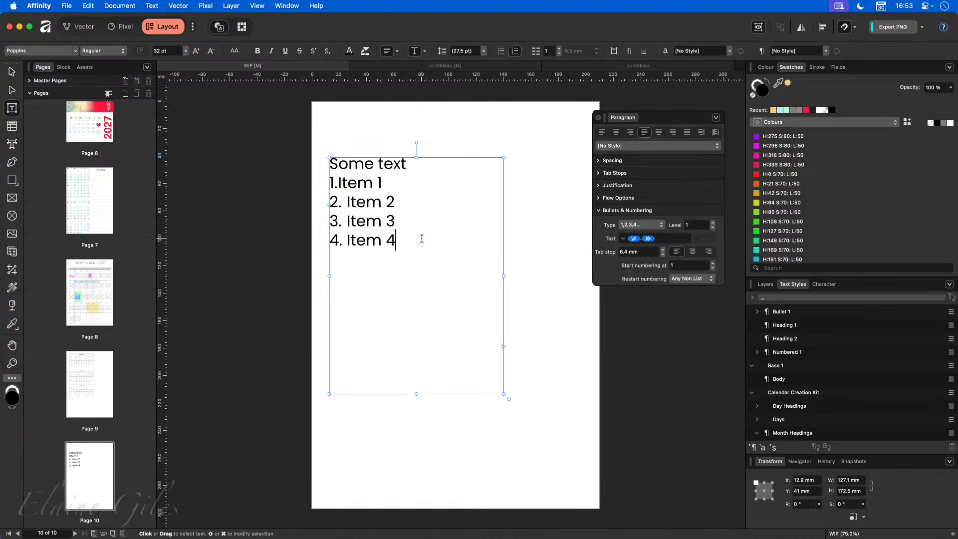
key(Return)
text(Item 5)
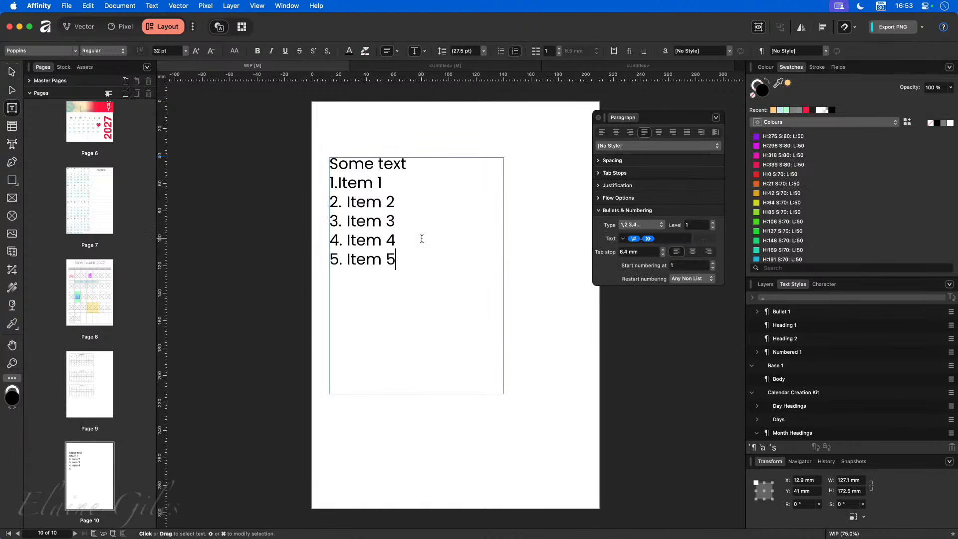
key(Return)
text(Item 6)
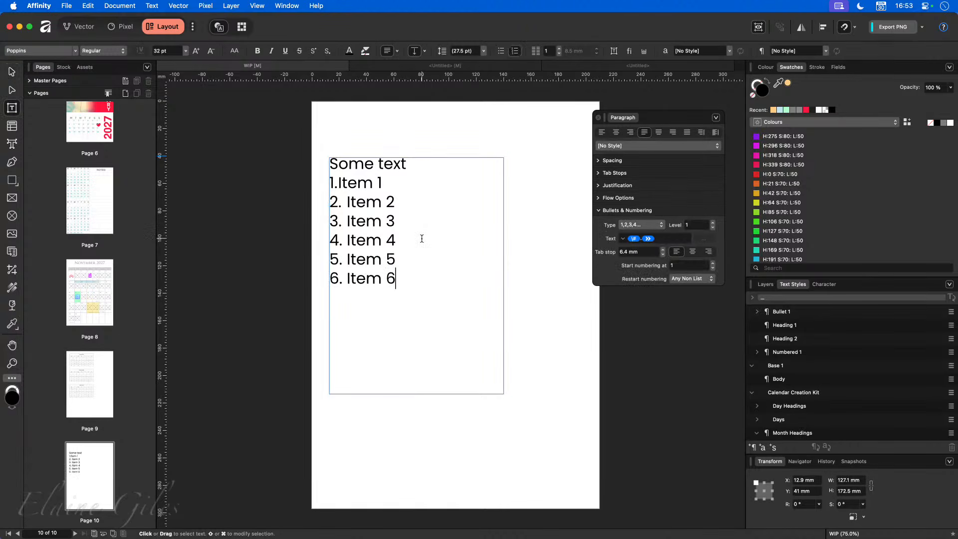
- Delete the Item 4 text so numbering restarts at Item 5
key(Escape)
click(420, 239)
key(BackSpace)
key(BackSpace)
key(BackSpace)
key(BackSpace)
key(BackSpace)
key(BackSpace)
key(BackSpace)
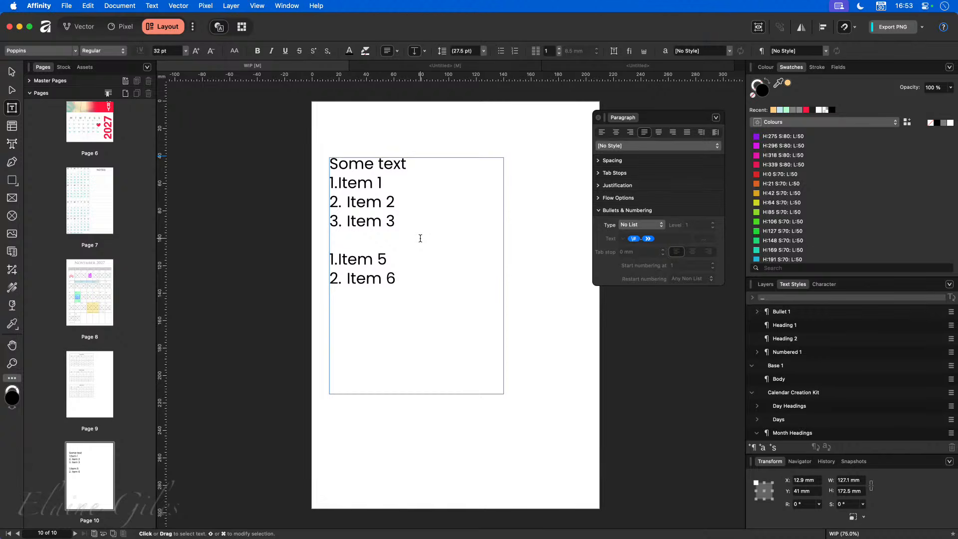
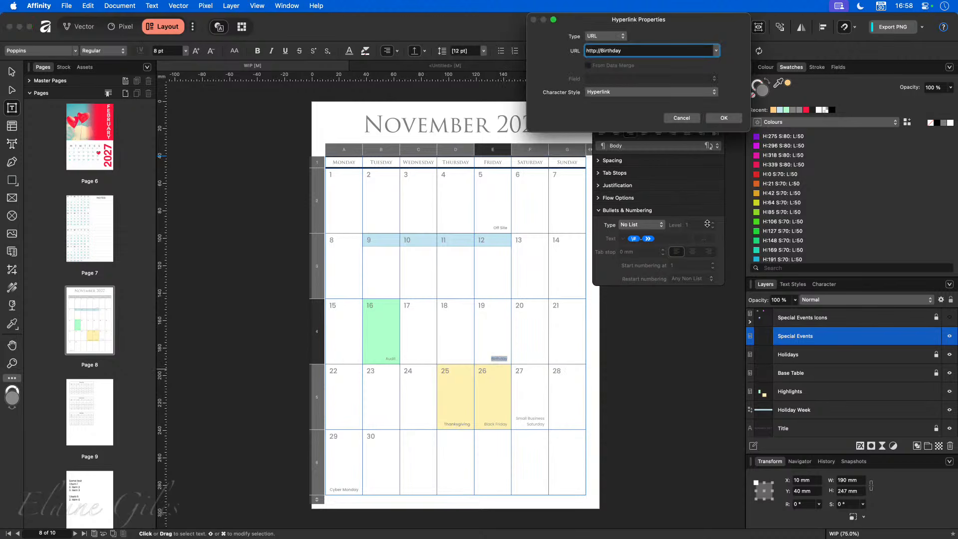
drag(684, 25, 398, 207)
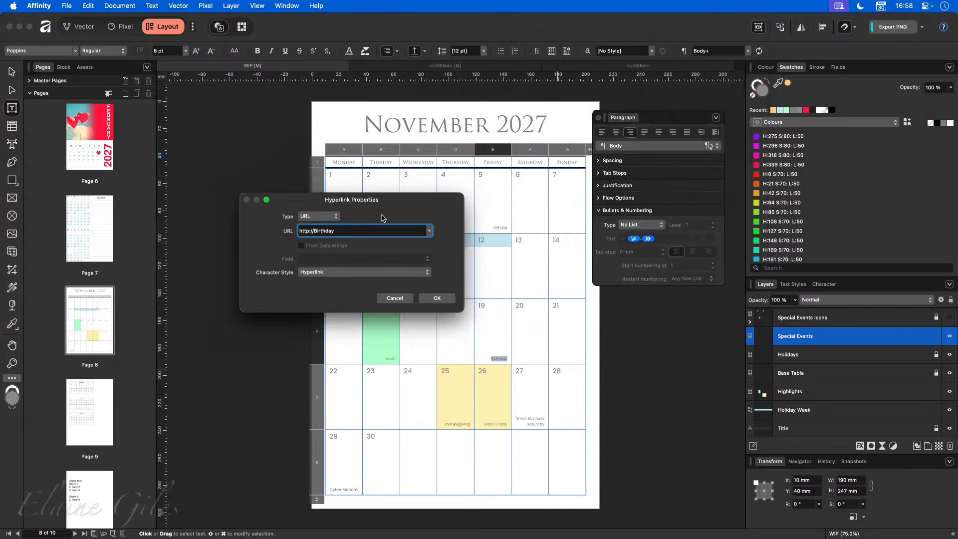
click(327, 217)
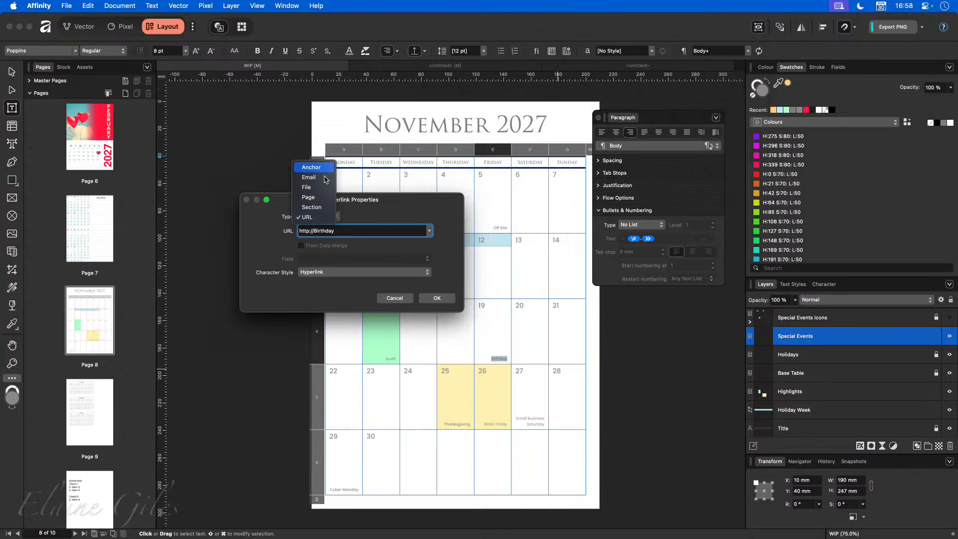
click(326, 218)
triple_click(342, 231)
key(BackSpace)
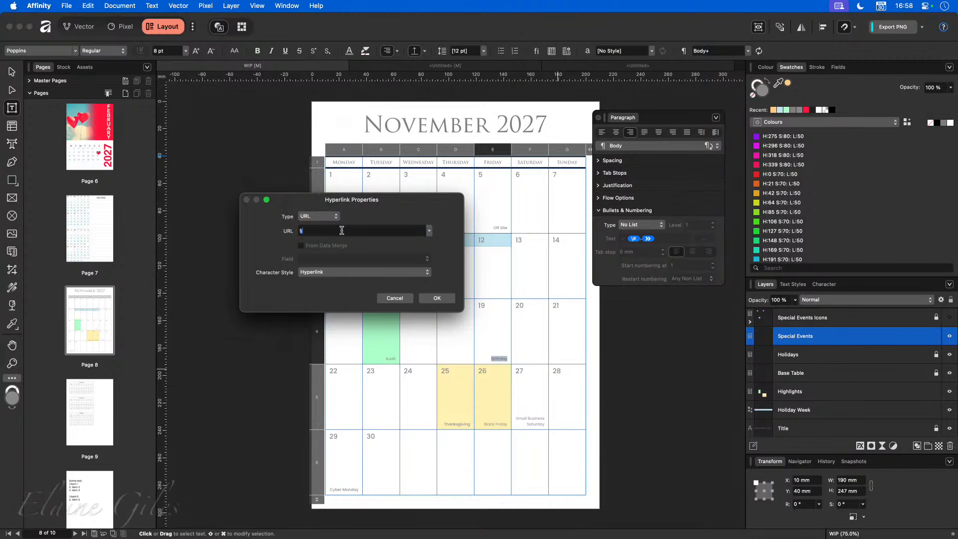
text(https://elainegiles.co.uk)
click(342, 231)
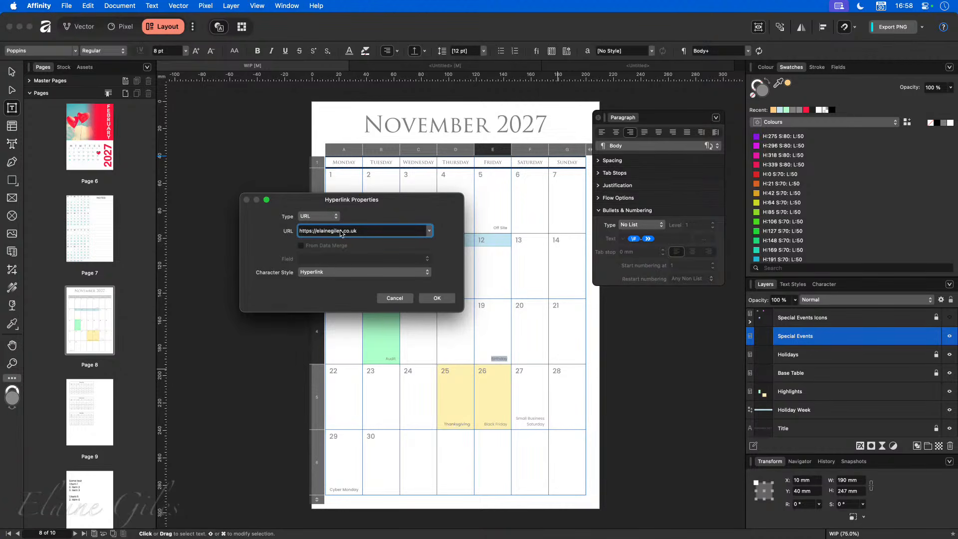
click(436, 298)
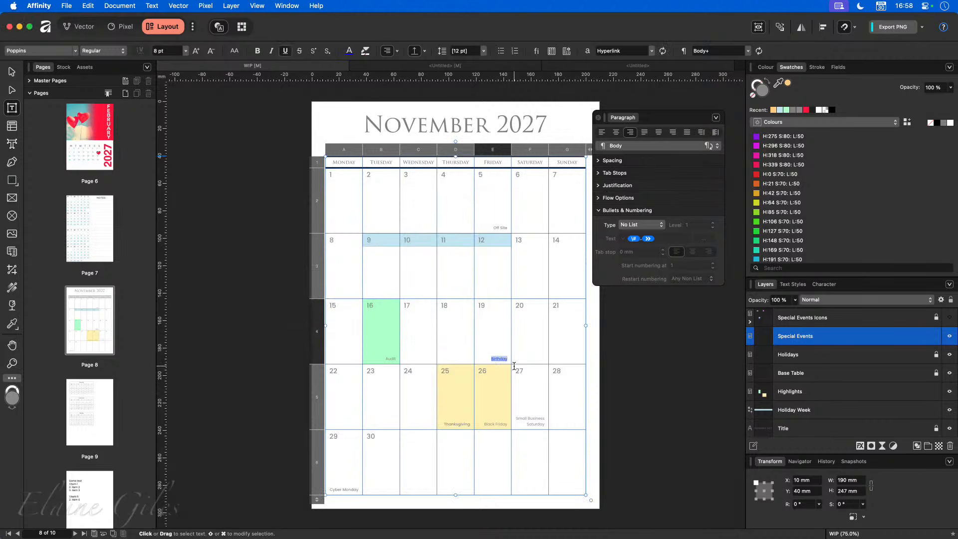
- Zoom in to confirm Birthday uses the blue underlined Hyperlink text style, then open Export settings
scroll(517, 367, up, 10)
scroll(489, 360, up, 6)
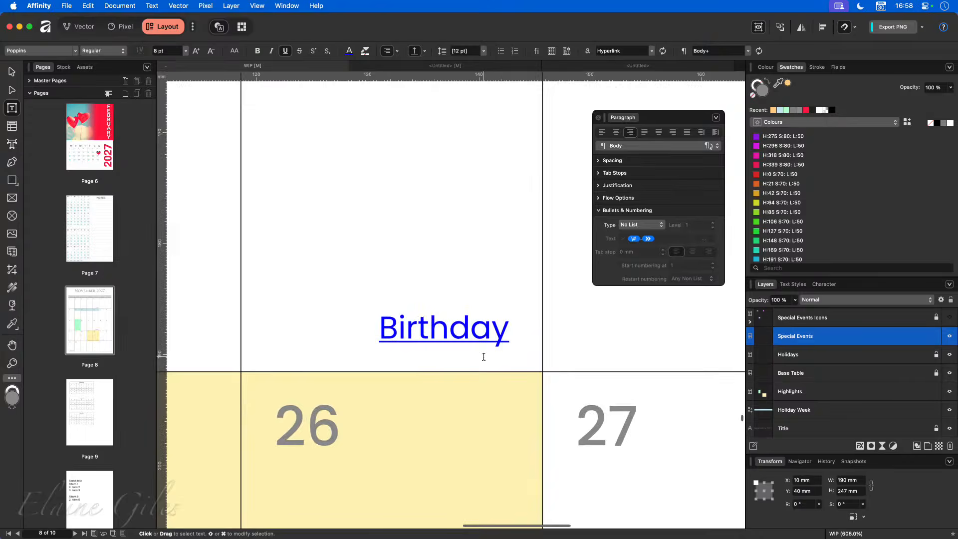
click(803, 284)
scroll(805, 394, down, 2)
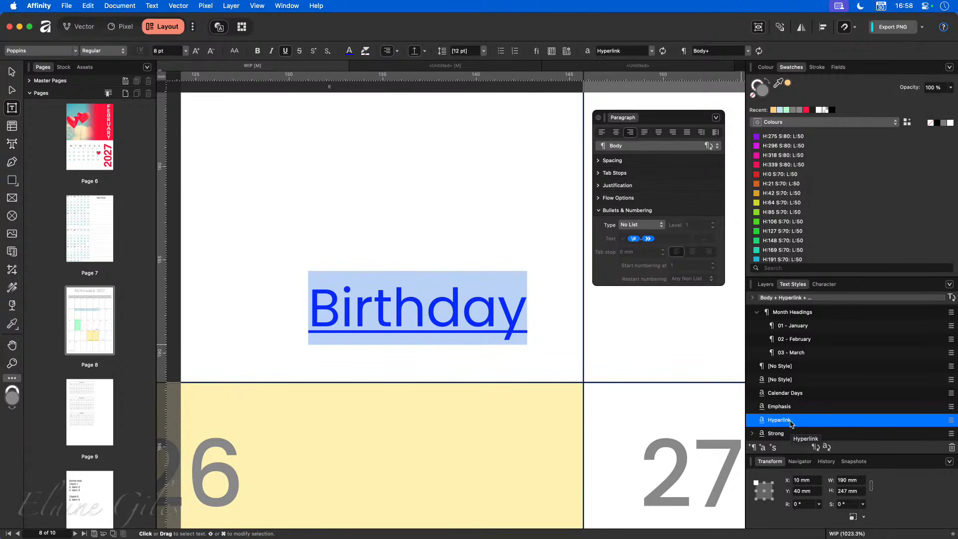
click(425, 356)
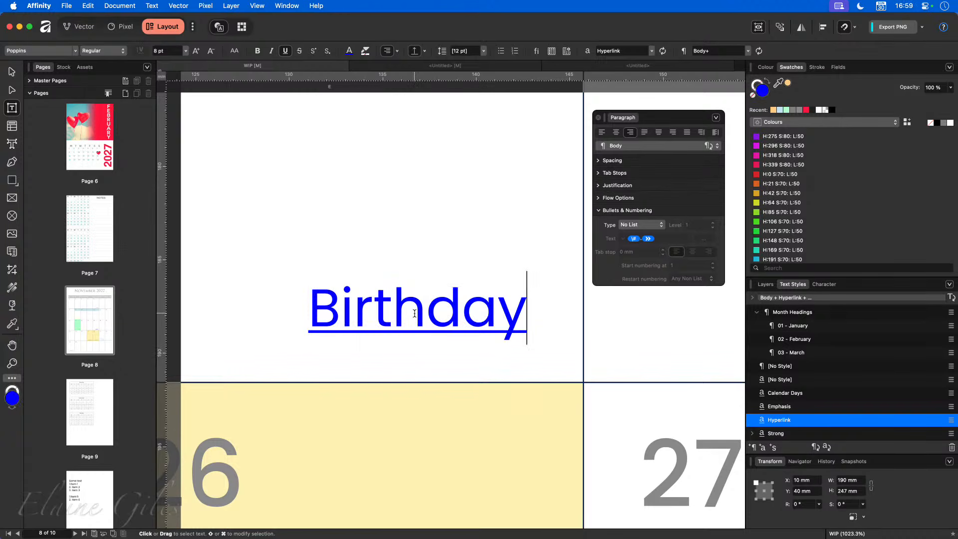
key(super+alt+shift+s)
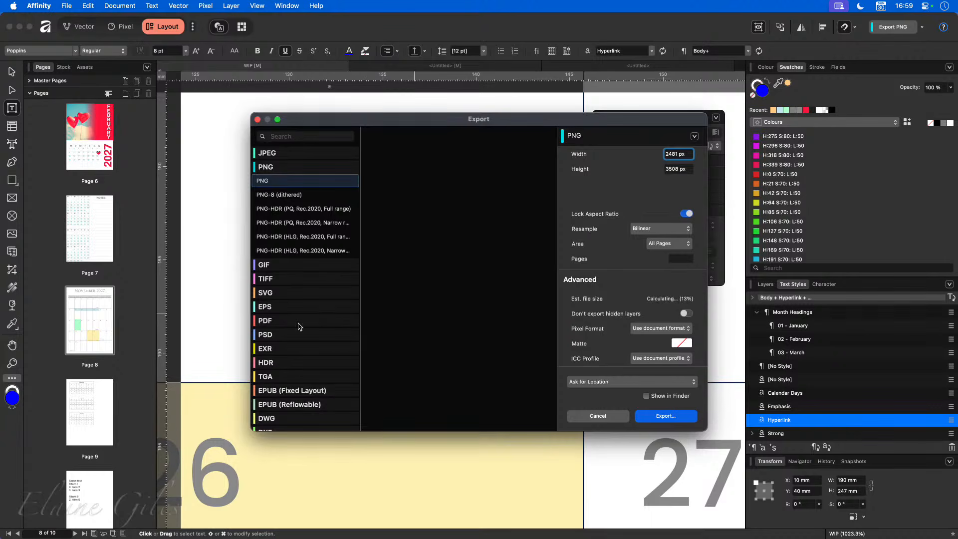
- Compare the PDF (for print) and PDF (digital - high quality) presets for Include hyperlinks, then cancel
click(299, 320)
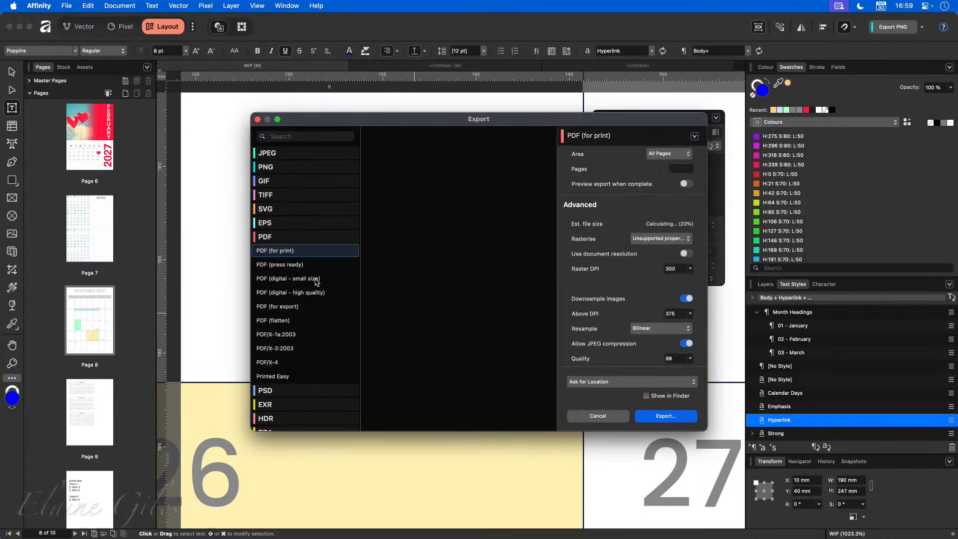
click(334, 294)
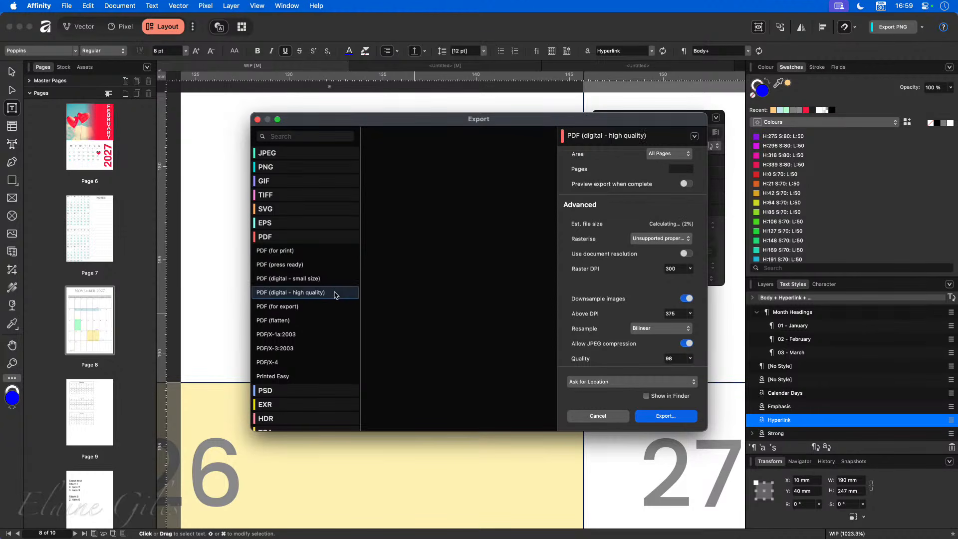
click(309, 251)
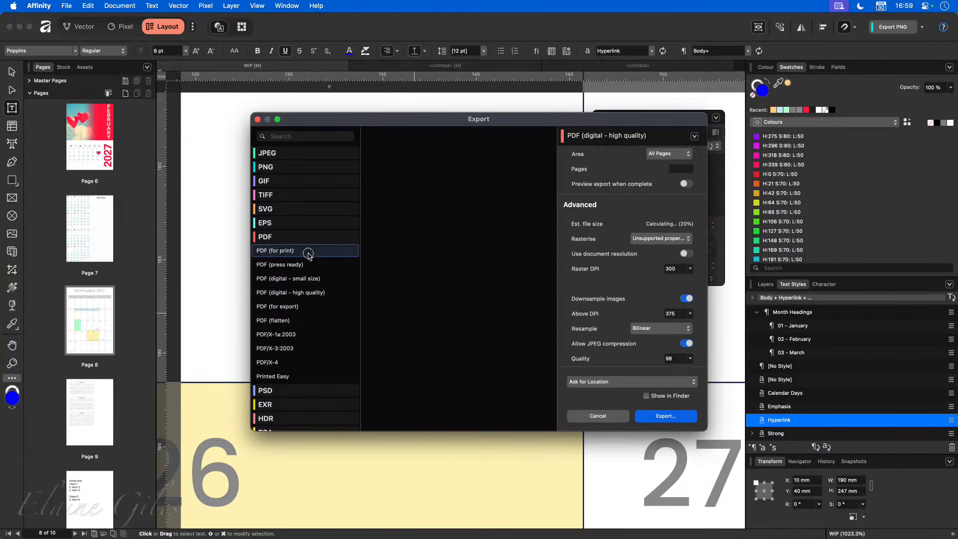
scroll(627, 333, down, 5)
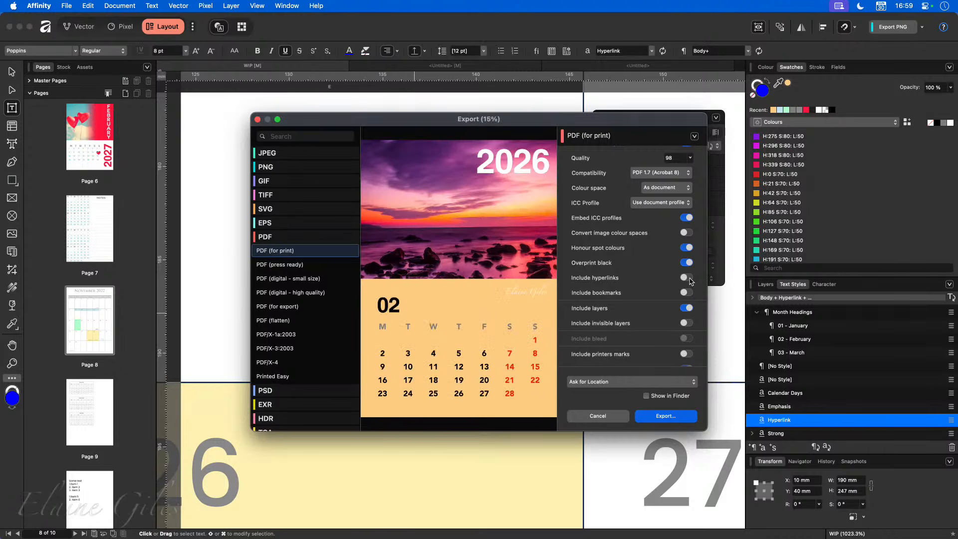
click(287, 295)
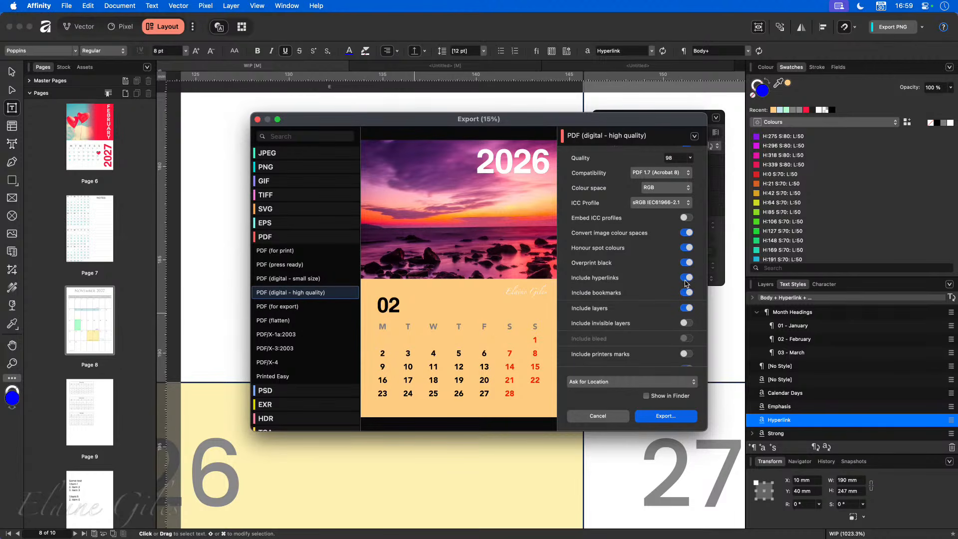
click(577, 416)
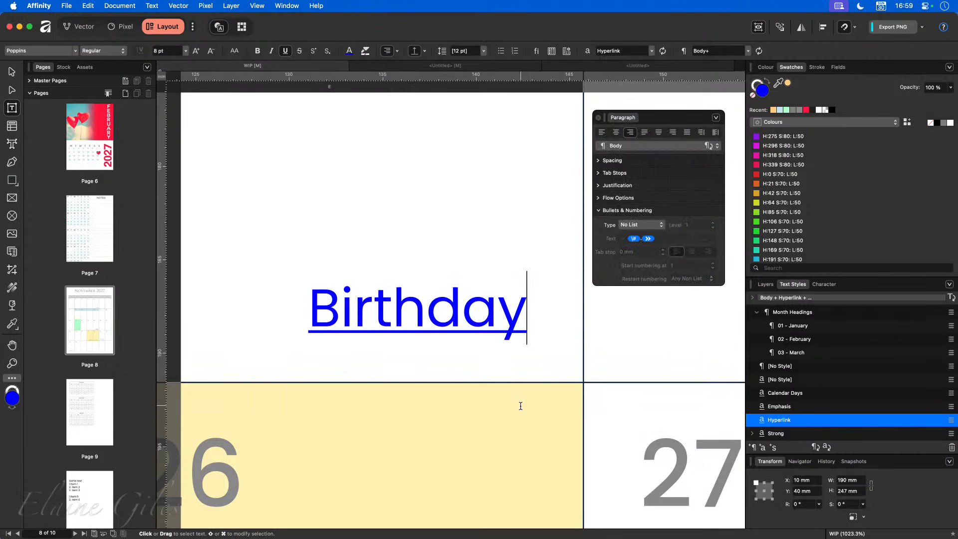
- Zoom out to the full November 2027 page and exit table editing with nothing selected
scroll(520, 405, down, 5)
scroll(517, 415, down, 10)
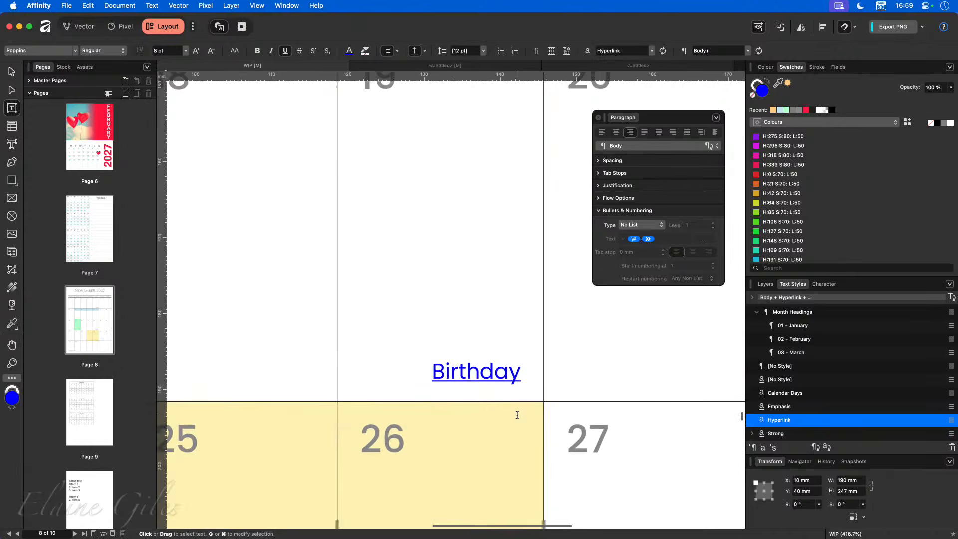
scroll(517, 415, down, 4)
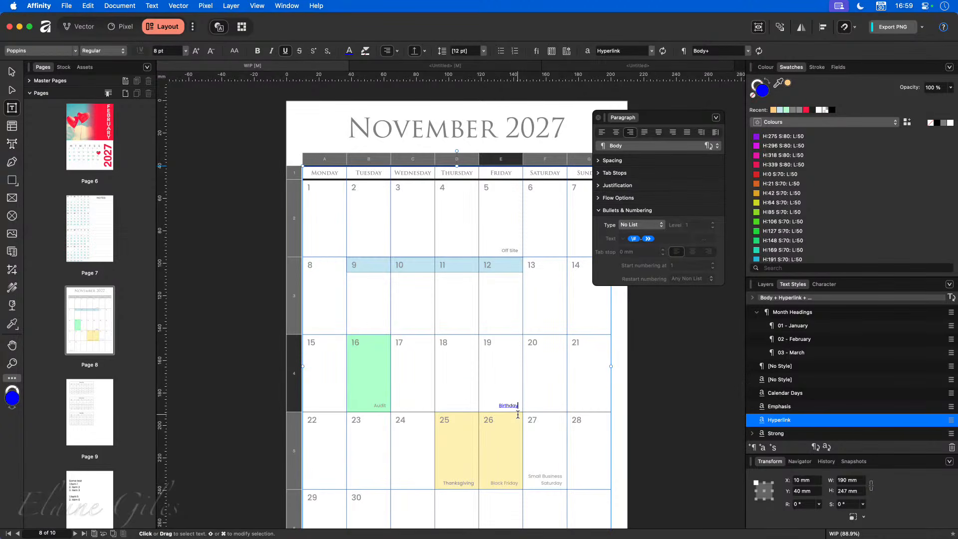
scroll(518, 415, down, 2)
scroll(518, 414, down, 2)
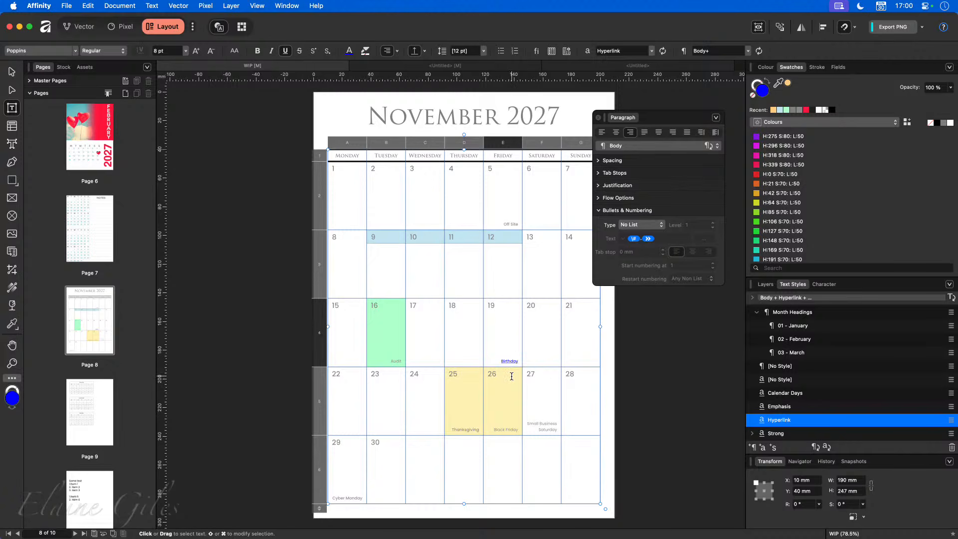
click(618, 392)
key(v)
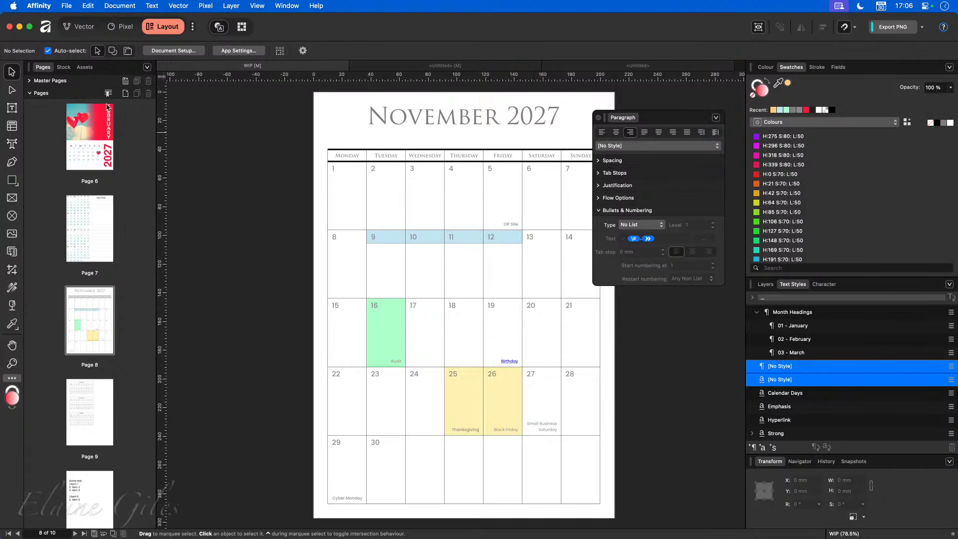
- Show the empty Default asset category in the Assets panel and open its panel menu
click(85, 68)
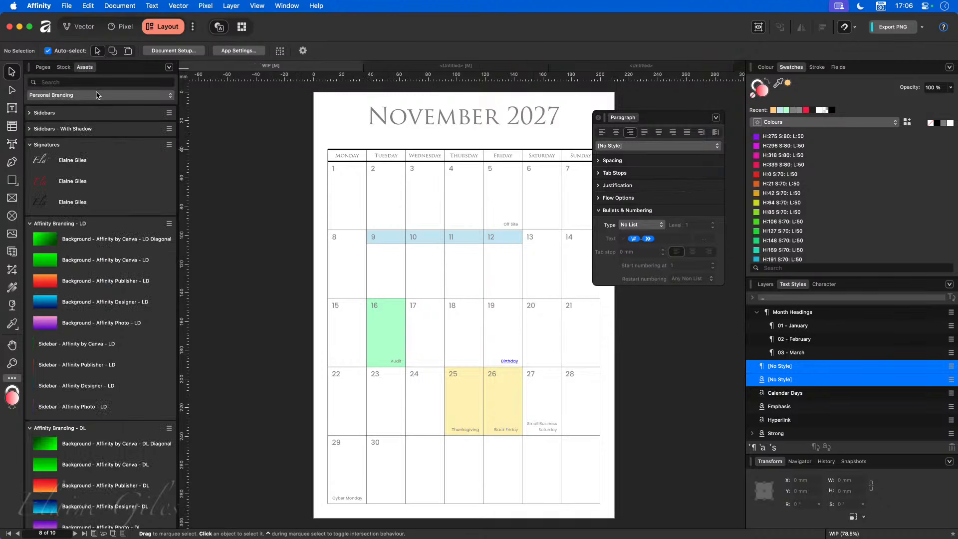
click(122, 95)
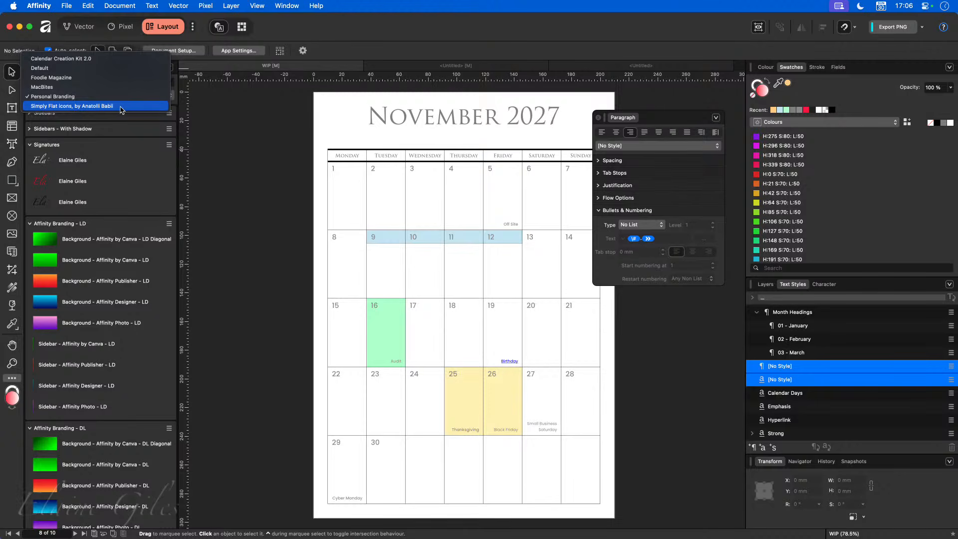
click(111, 69)
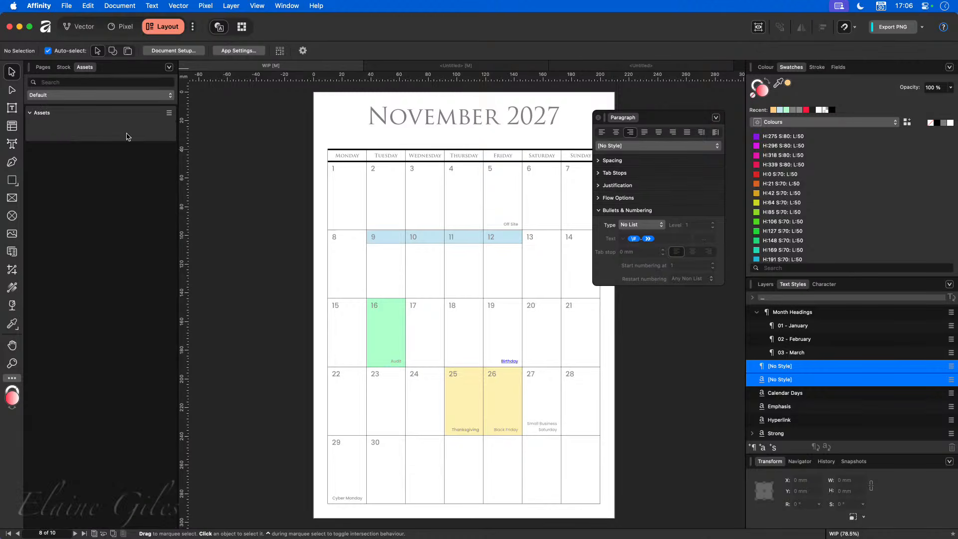
click(169, 67)
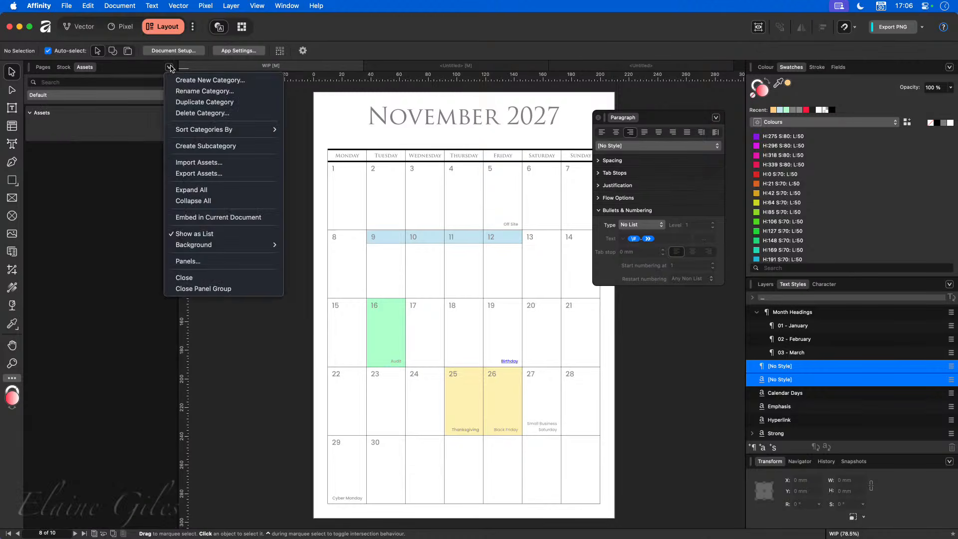
- Create a new asset category named DEMO
click(187, 80)
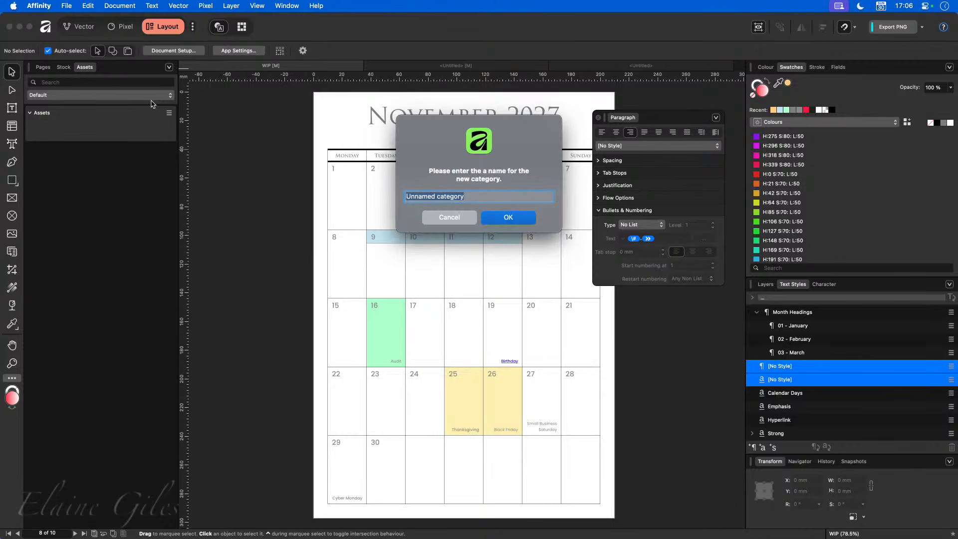
text(DEMO)
key(Return)
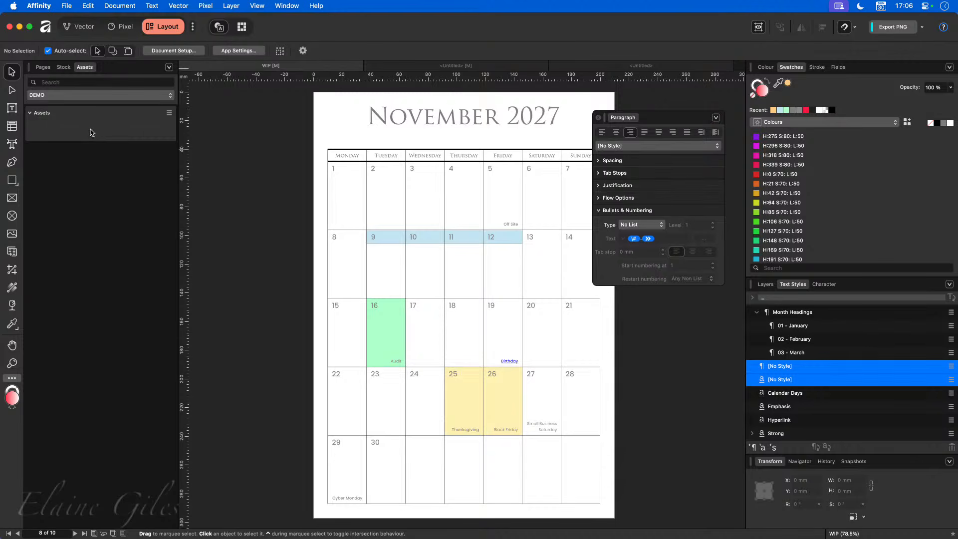
- Switch the library to Personal Branding, then return to the page thumbnails
click(99, 96)
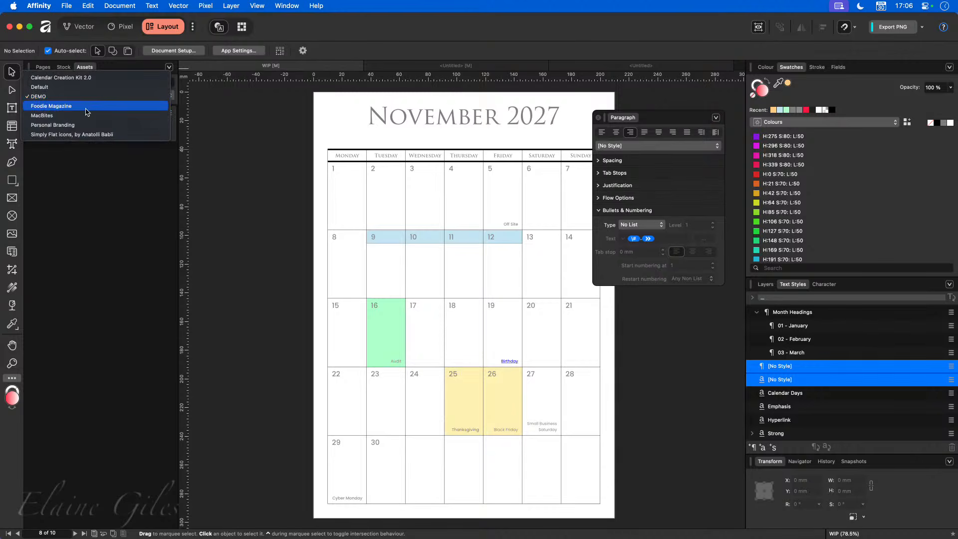
click(75, 125)
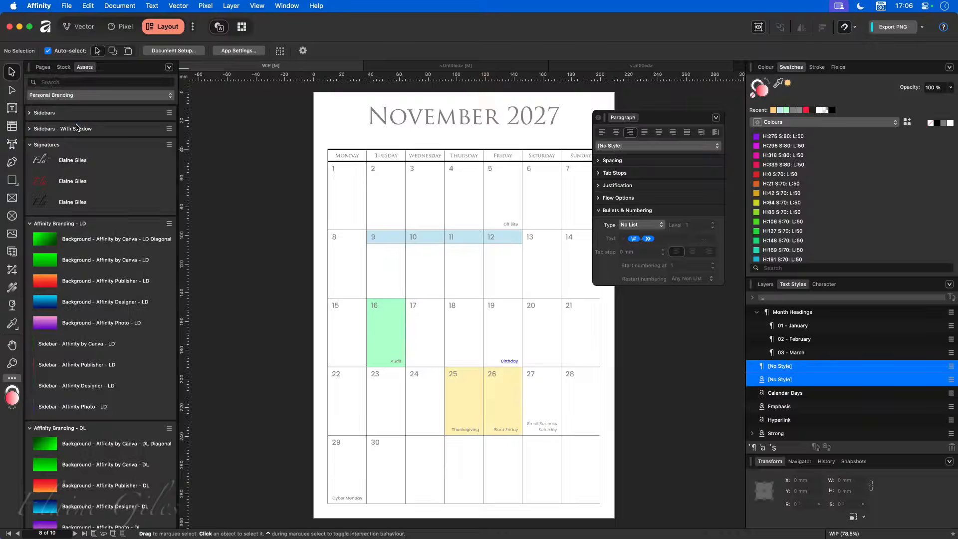
scroll(83, 311, down, 10)
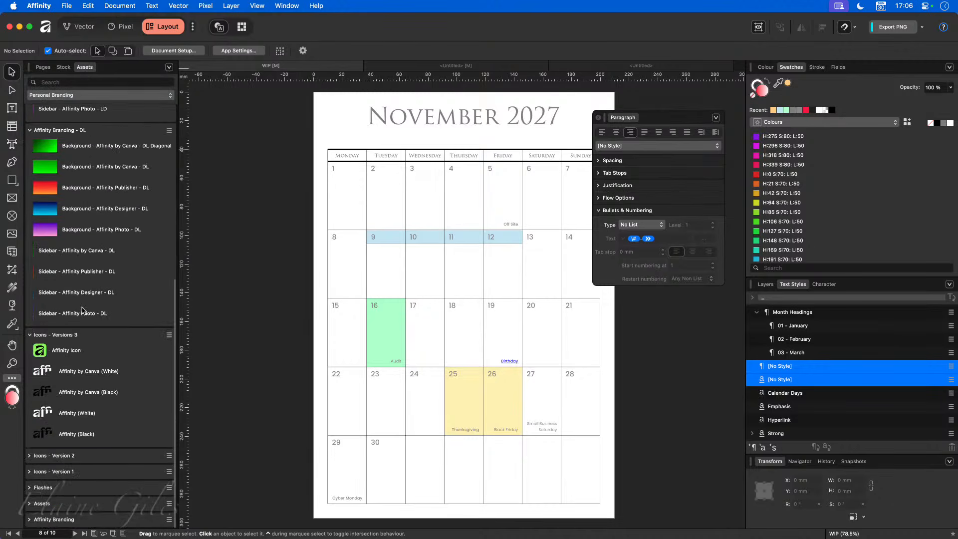
scroll(82, 311, up, 10)
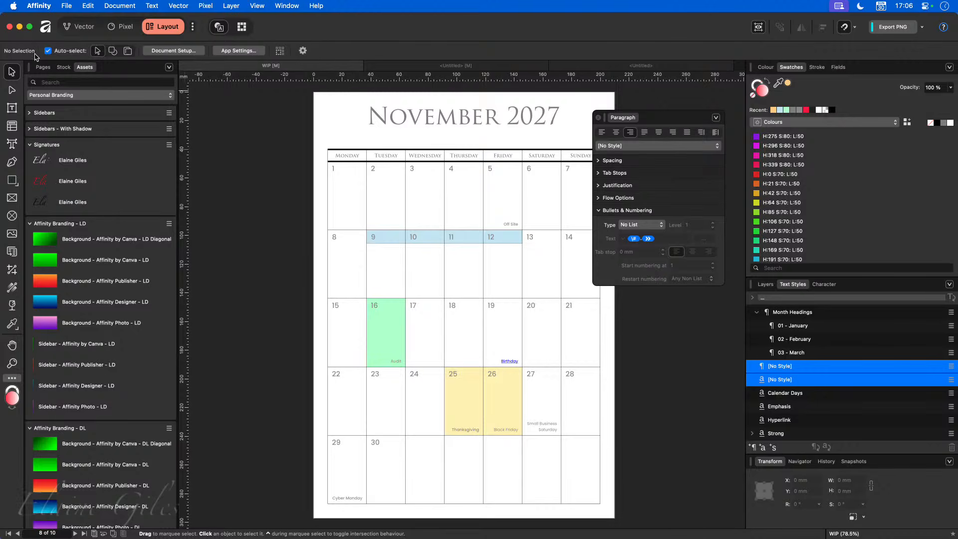
click(43, 69)
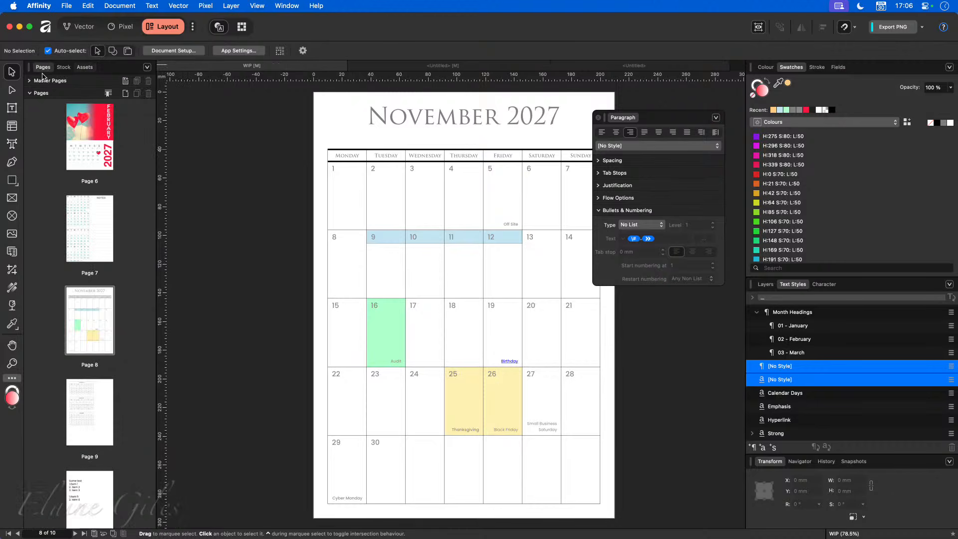
- Go to page 10 and select its numbered-list text frame
click(90, 512)
click(359, 331)
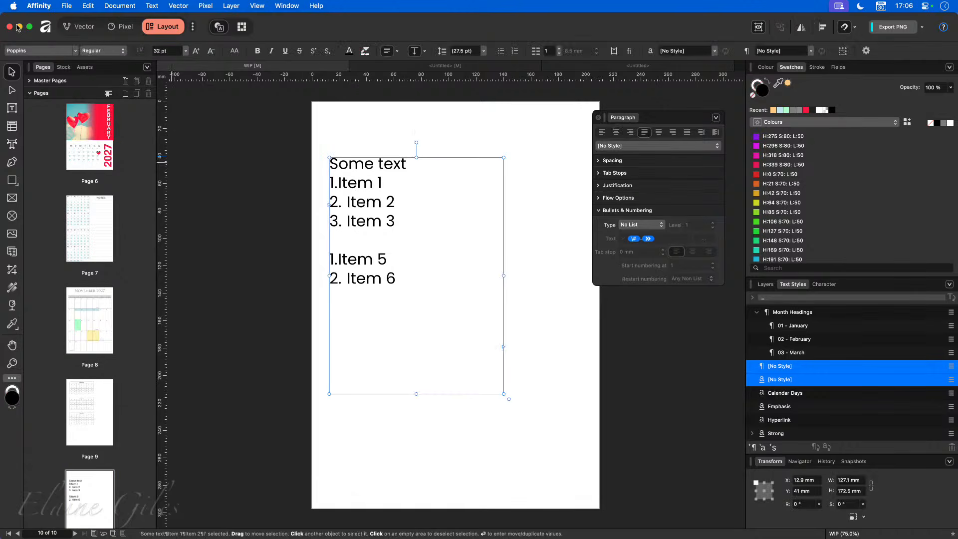
click(85, 67)
scroll(89, 454, down, 5)
scroll(87, 451, up, 5)
- Place the black and red signature assets below the list, then show the DEMO category
mouse_move(70, 200)
mouse_down()
mouse_move(464, 436)
mouse_move(417, 412)
mouse_up()
click(417, 412)
mouse_move(75, 182)
mouse_down()
mouse_move(369, 358)
mouse_move(511, 459)
mouse_up()
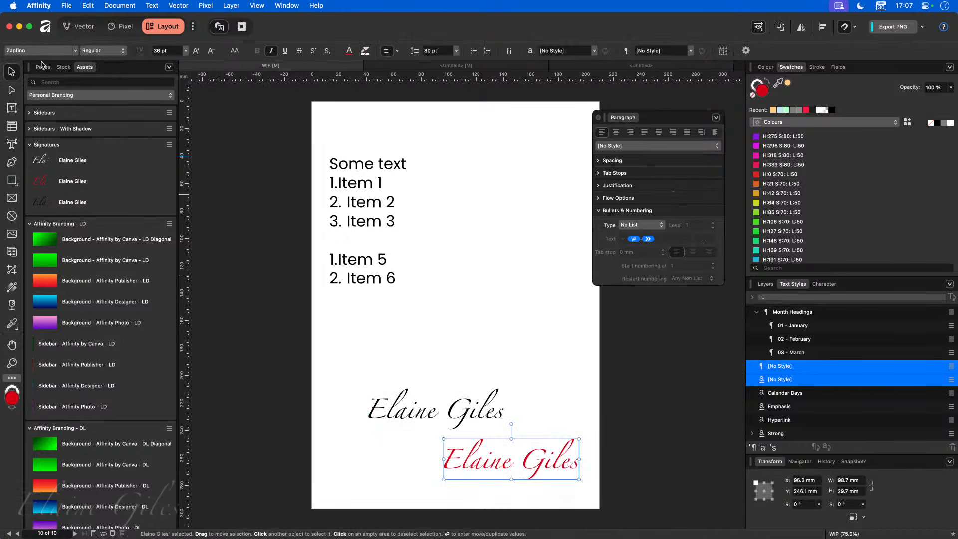
click(81, 97)
click(45, 68)
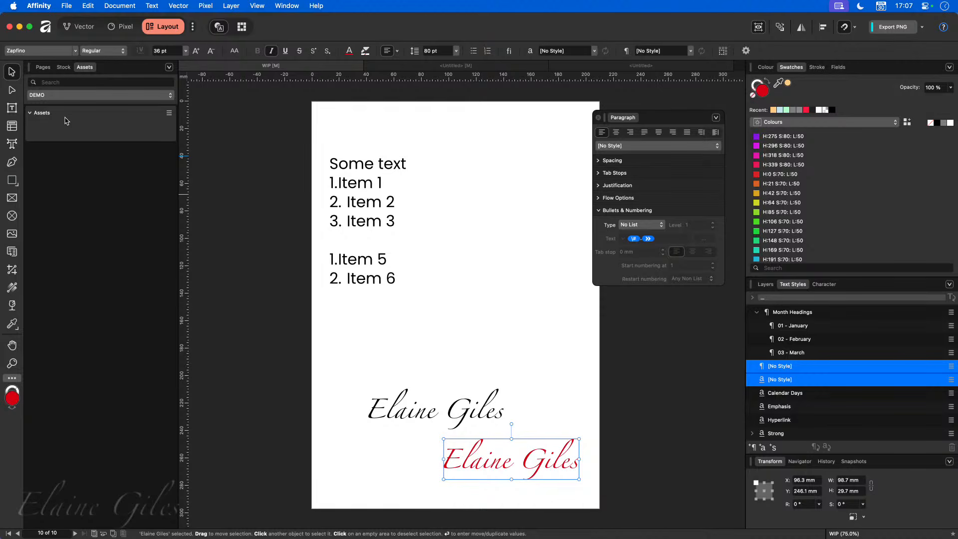
- Rename DEMO's subcategory to Signatures
click(170, 113)
click(186, 125)
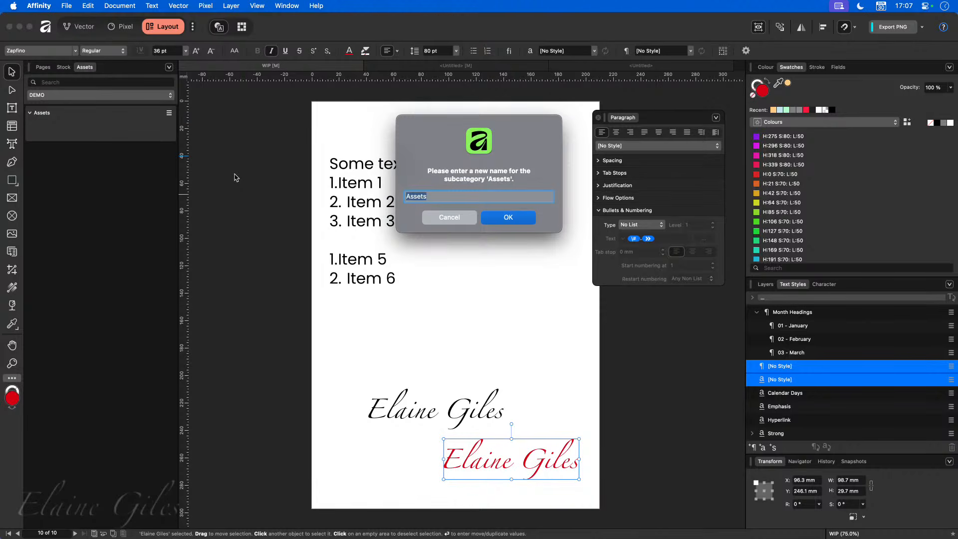
text(Signatures)
key(Return)
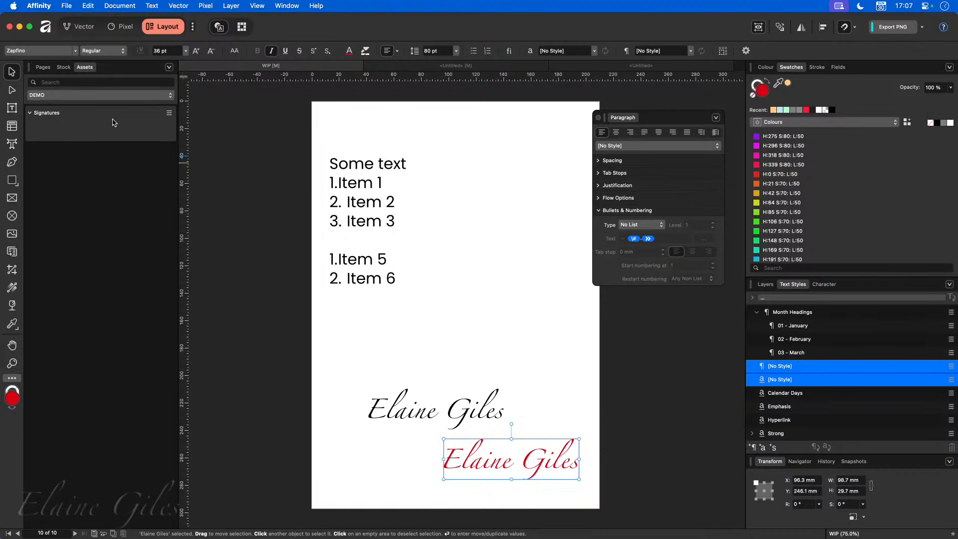
- Name the signature layers 'Signature - Black' and 'Signature - Red'
click(472, 411)
click(766, 284)
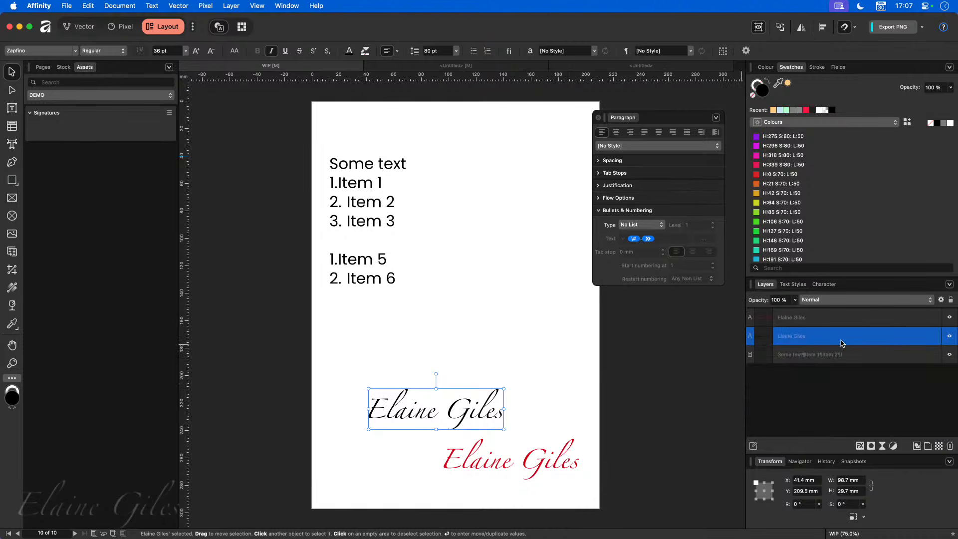
click(807, 337)
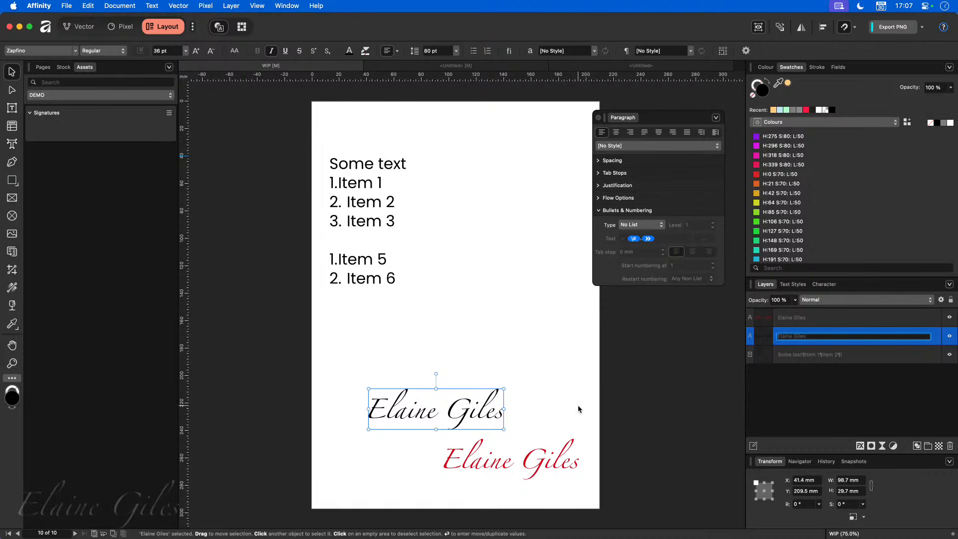
text(Signature - Black)
key(Return)
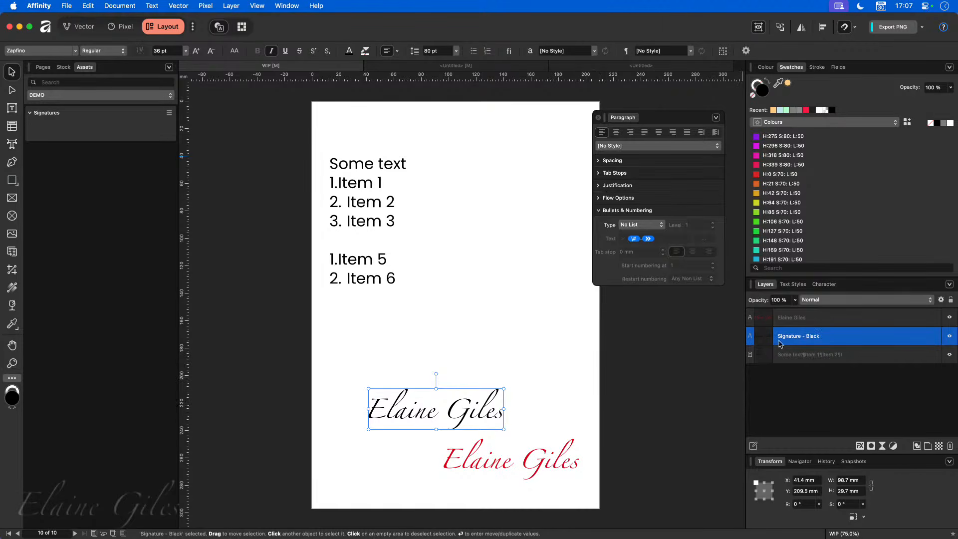
double_click(783, 320)
text(S)
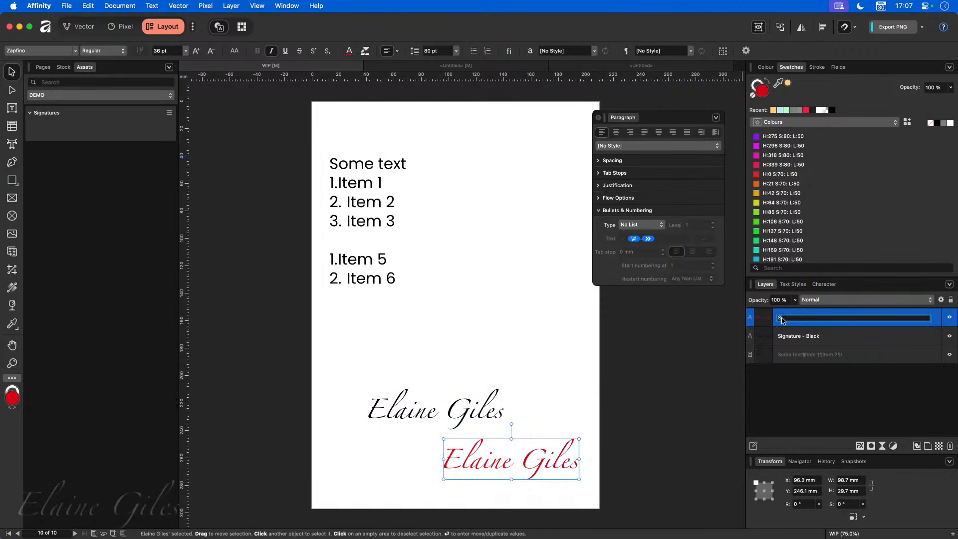
text(ignature - Red)
key(Return)
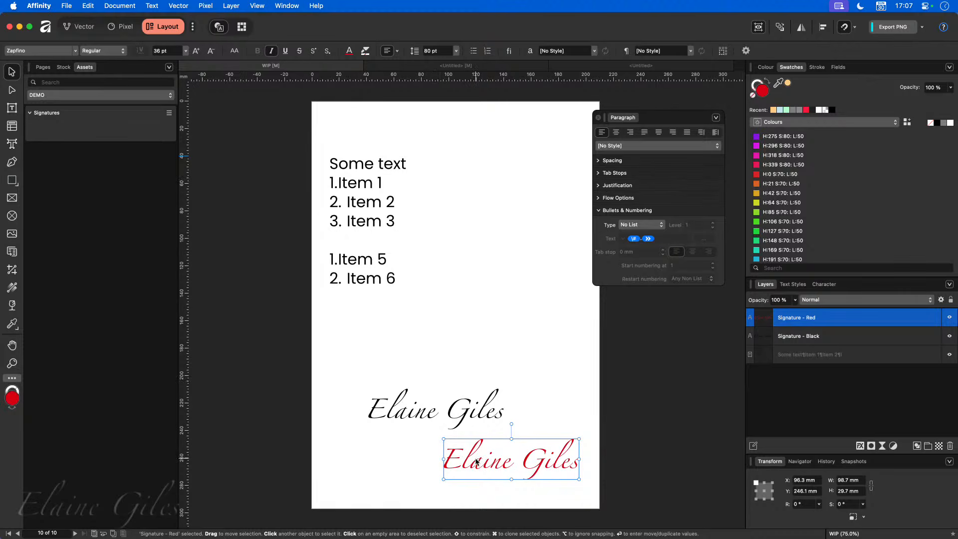
click(170, 114)
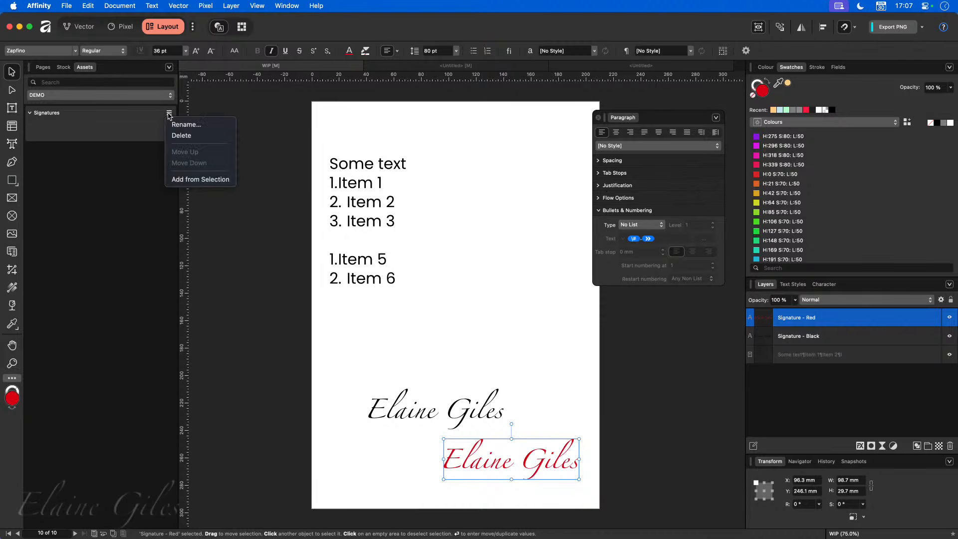
- Add the red and black signatures to the Signatures category as assets
click(213, 181)
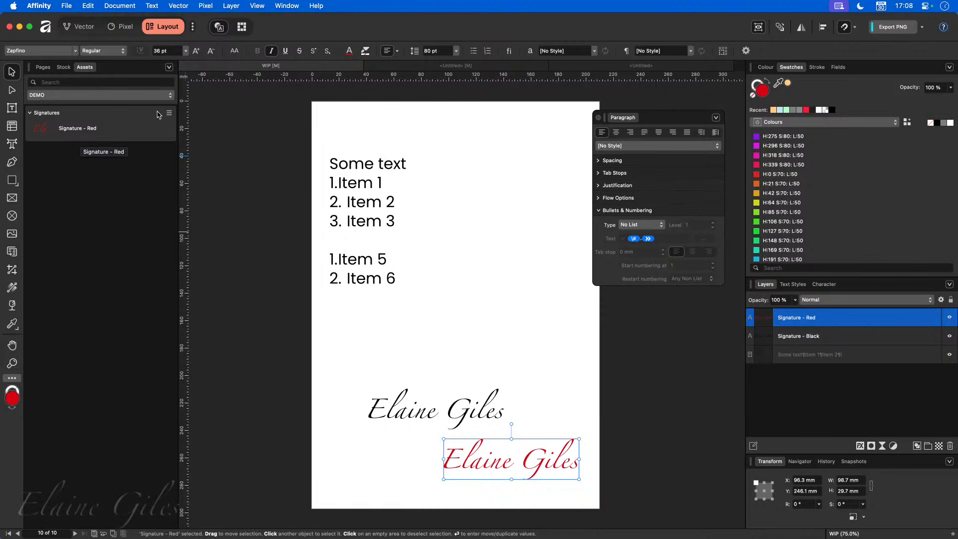
click(440, 412)
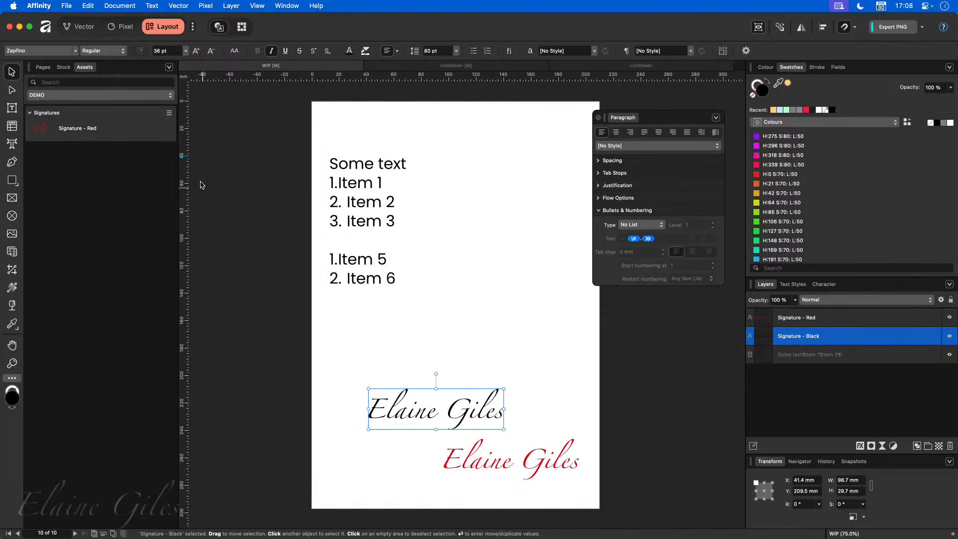
click(169, 113)
click(193, 197)
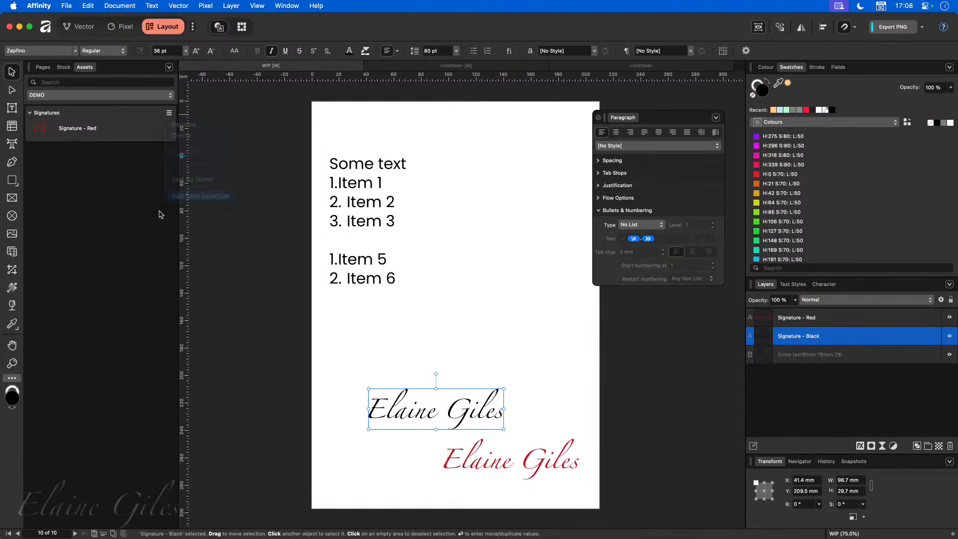
- Delete both signatures from page 10
mouse_move(290, 321)
mouse_down()
mouse_move(325, 403)
mouse_move(632, 508)
mouse_move(443, 431)
mouse_move(367, 388)
mouse_up()
click(659, 494)
key(Delete)
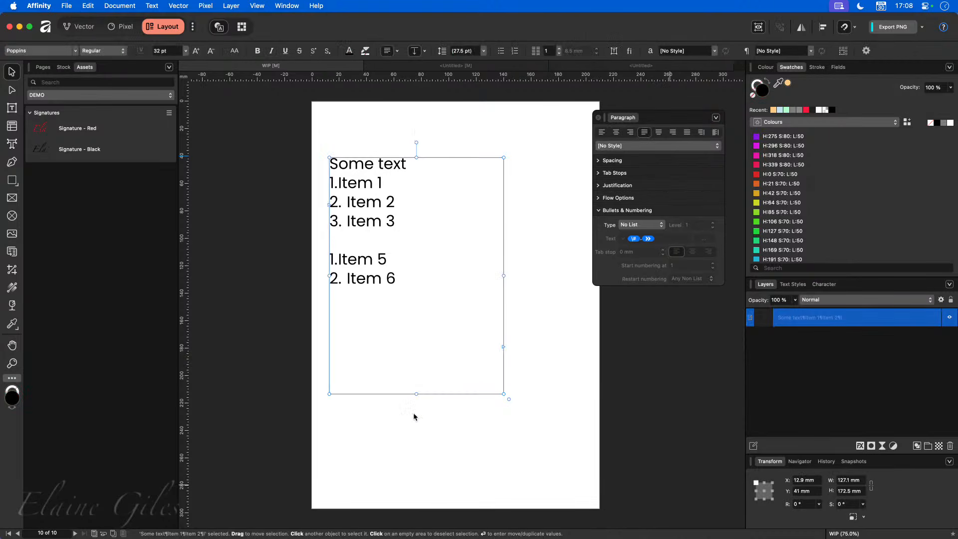
click(528, 441)
- Place the black signature at the page bottom and the red one above it from Assets
mouse_move(84, 159)
mouse_down()
mouse_move(475, 406)
mouse_move(469, 449)
mouse_up()
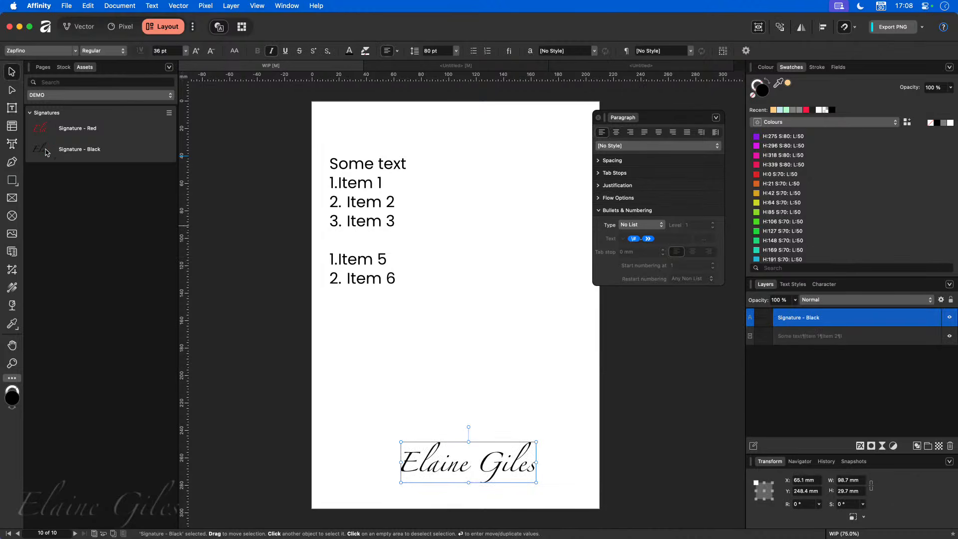
mouse_move(65, 133)
mouse_down()
mouse_move(154, 242)
mouse_move(472, 421)
mouse_up()
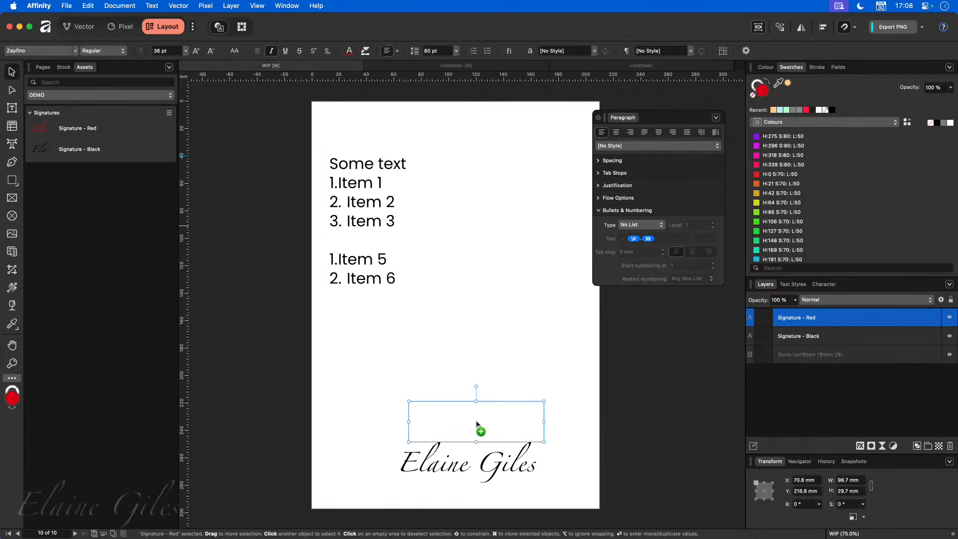
click(59, 96)
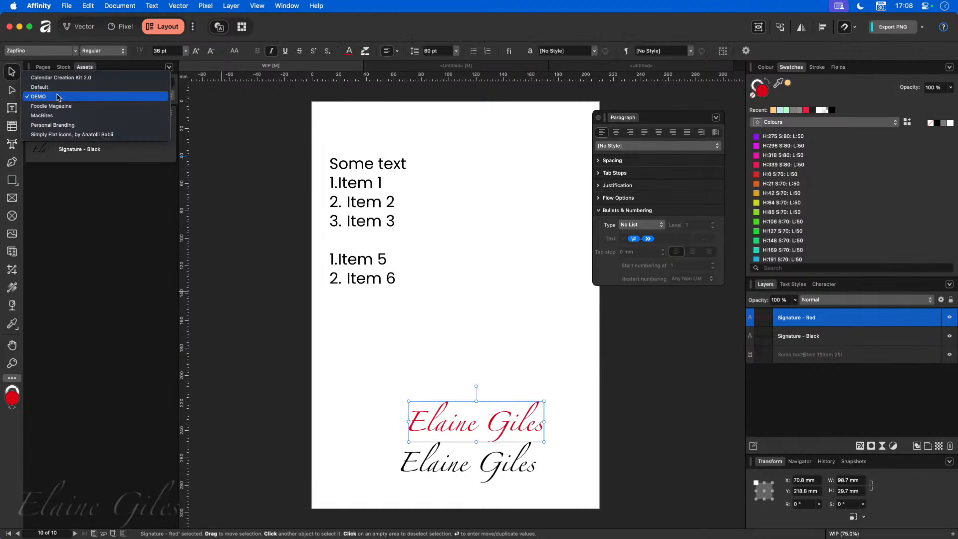
- Place the Foodie Mag QR Code and Foodie (Curves) logo assets on the page
click(57, 106)
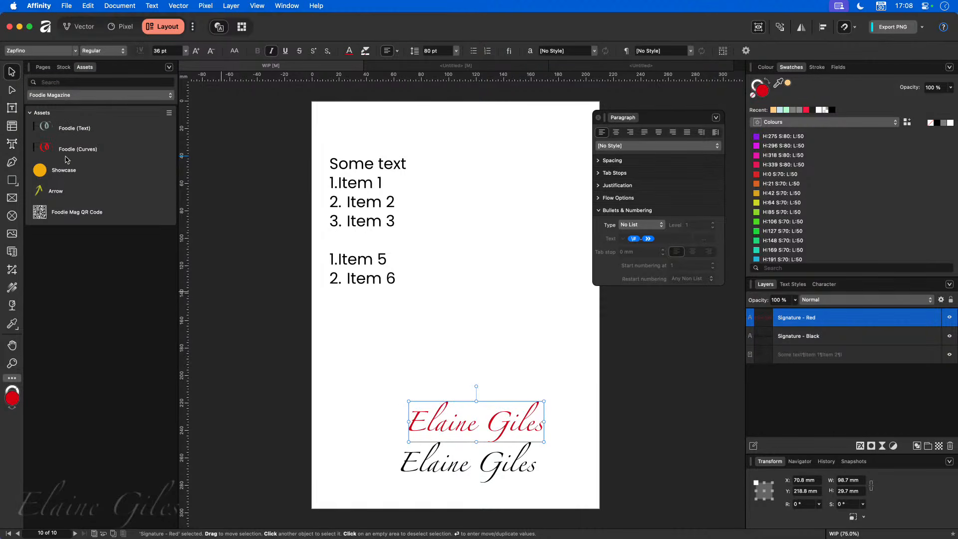
drag(61, 220, 394, 364)
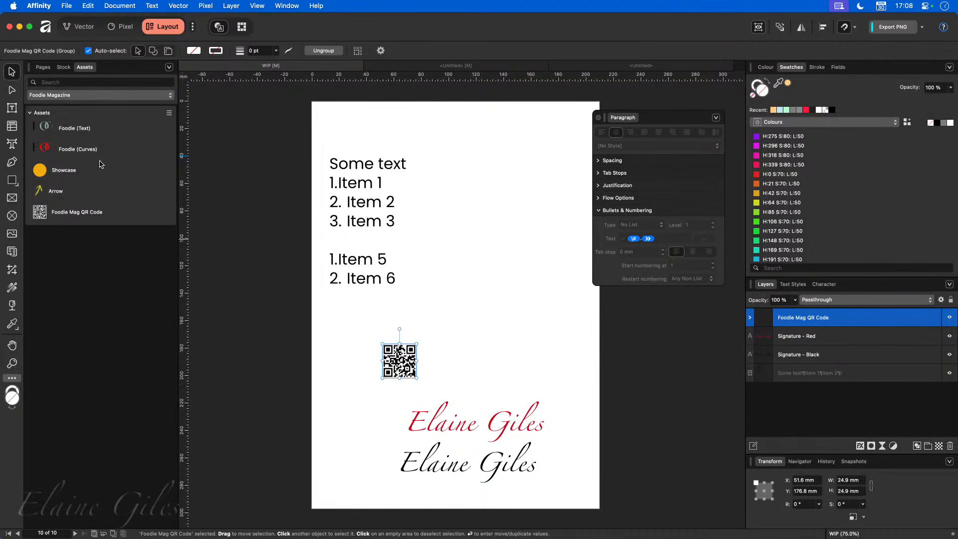
drag(88, 151, 521, 385)
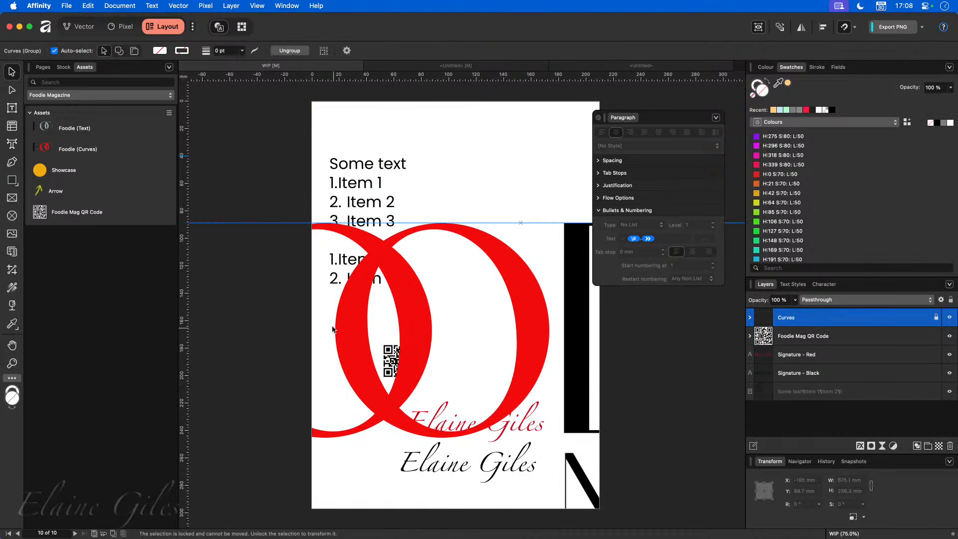
scroll(327, 321, down, 5)
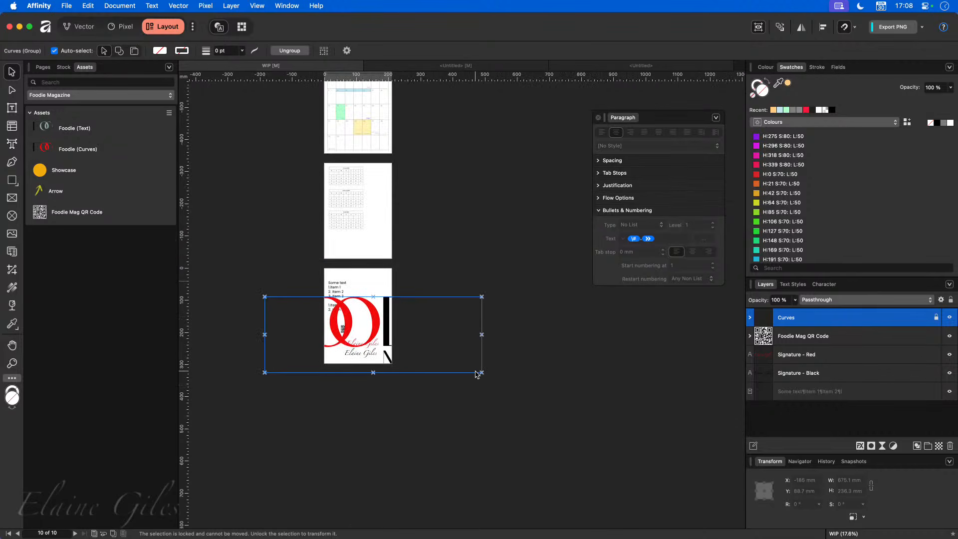
- Unlock the logo group, shrink it below the list, then show the MacBites assets
click(936, 317)
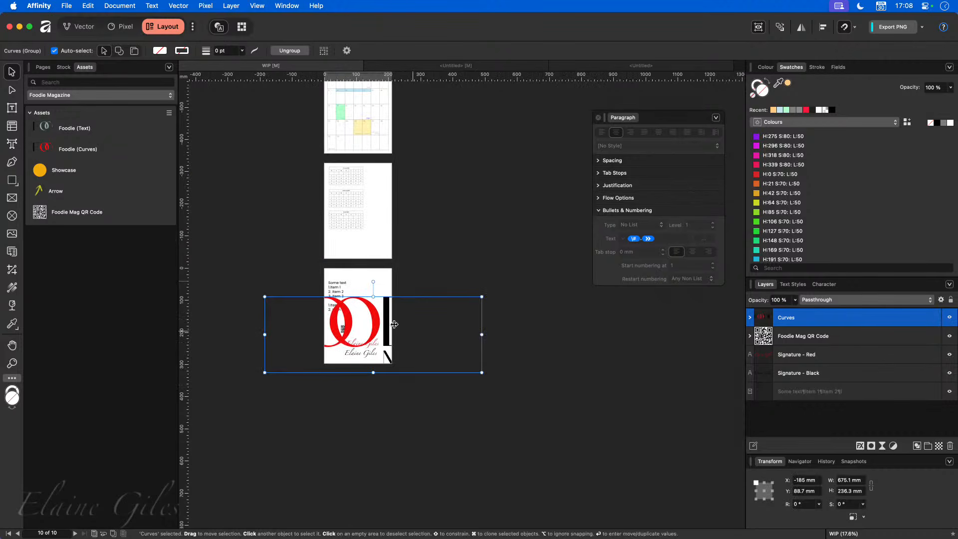
drag(481, 372, 367, 317)
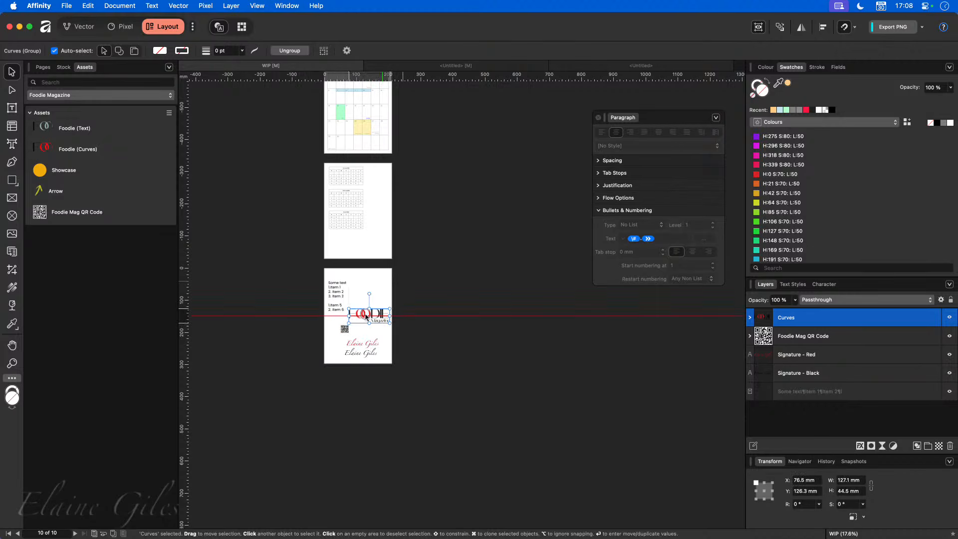
scroll(349, 315, up, 10)
scroll(337, 309, up, 4)
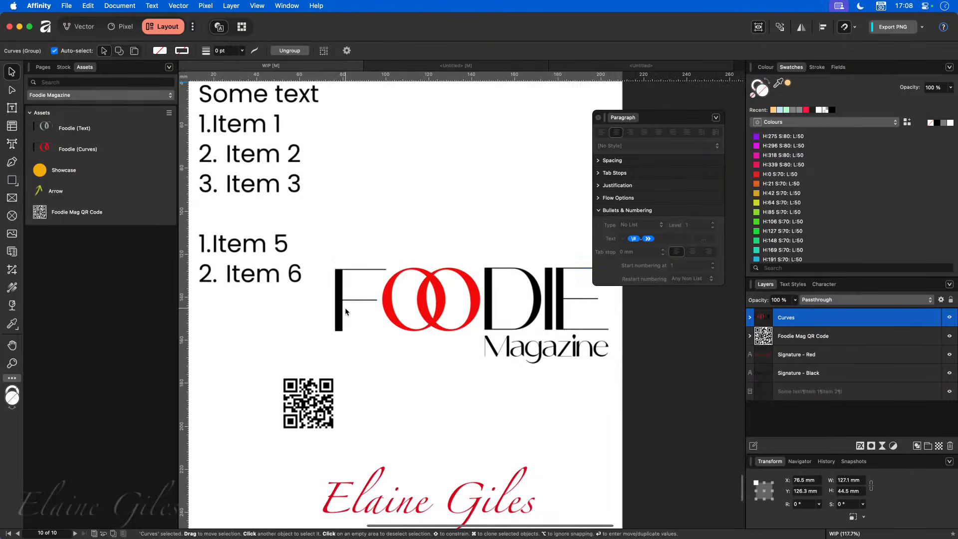
click(146, 96)
click(142, 106)
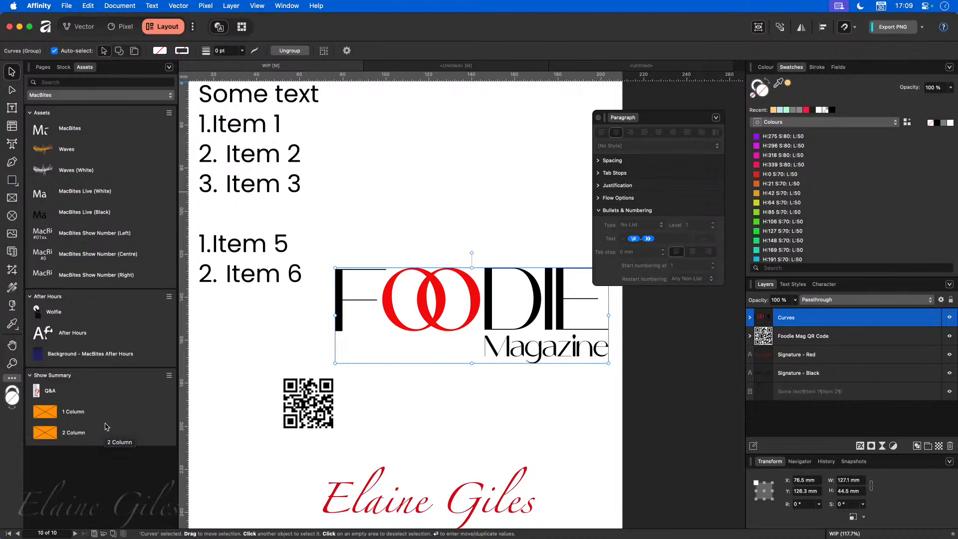
- Create a new document from the MacBites After Hours Show Summary template
key(super+n)
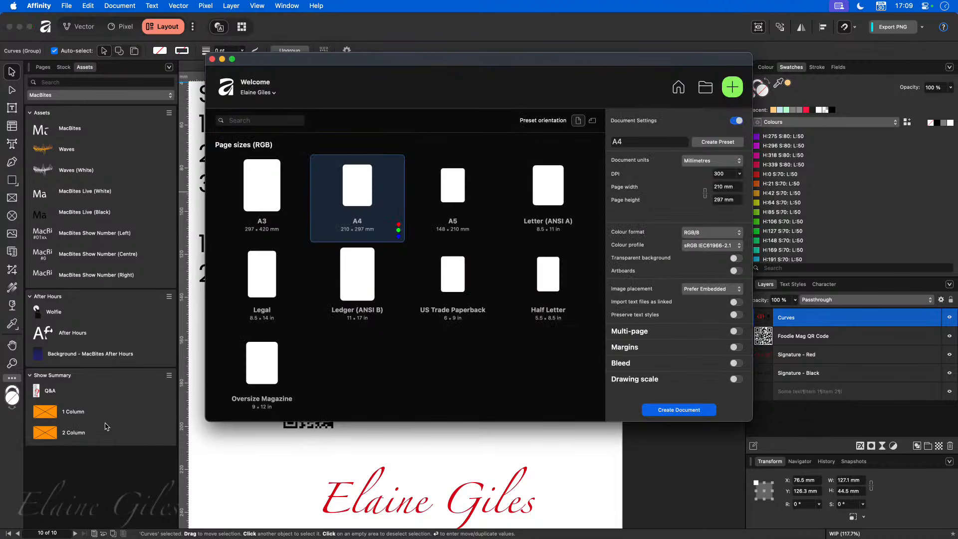
click(680, 87)
click(526, 124)
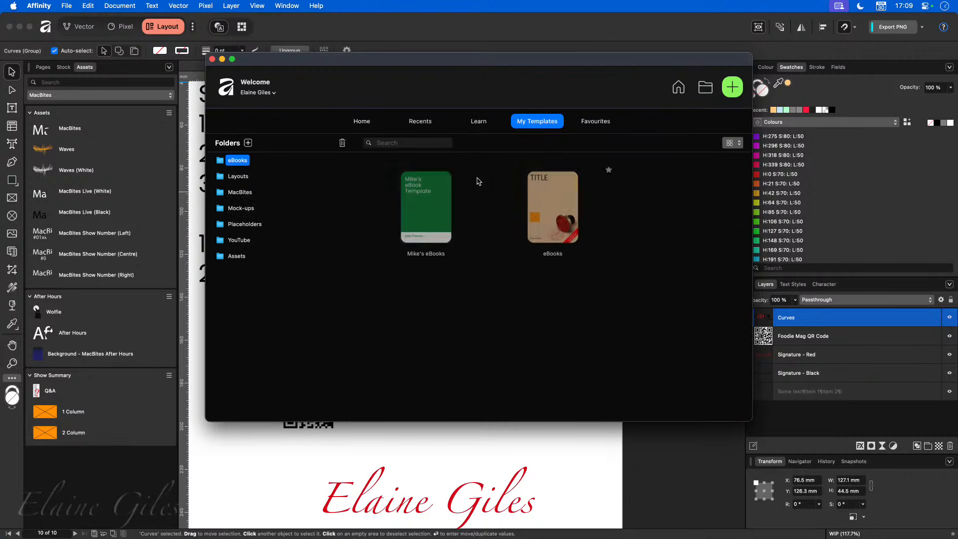
click(240, 192)
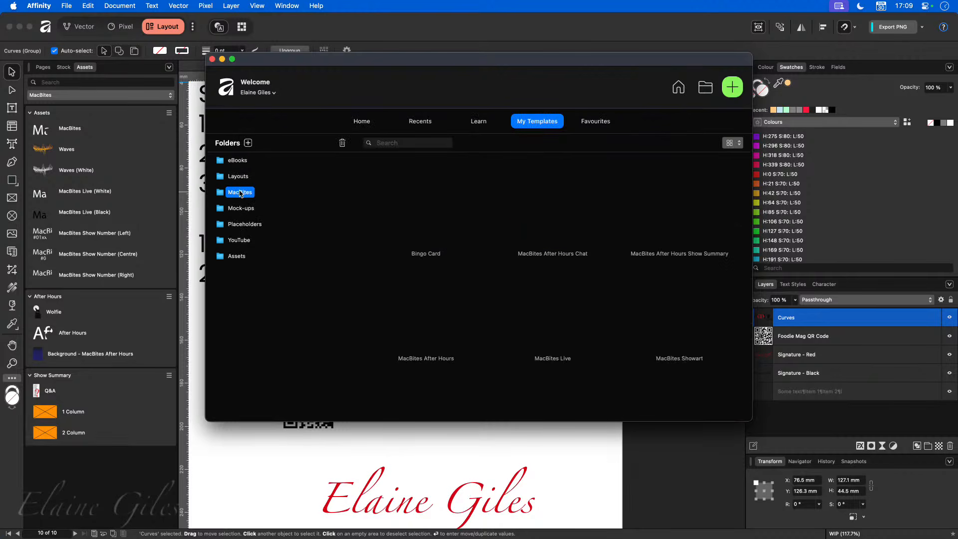
double_click(667, 222)
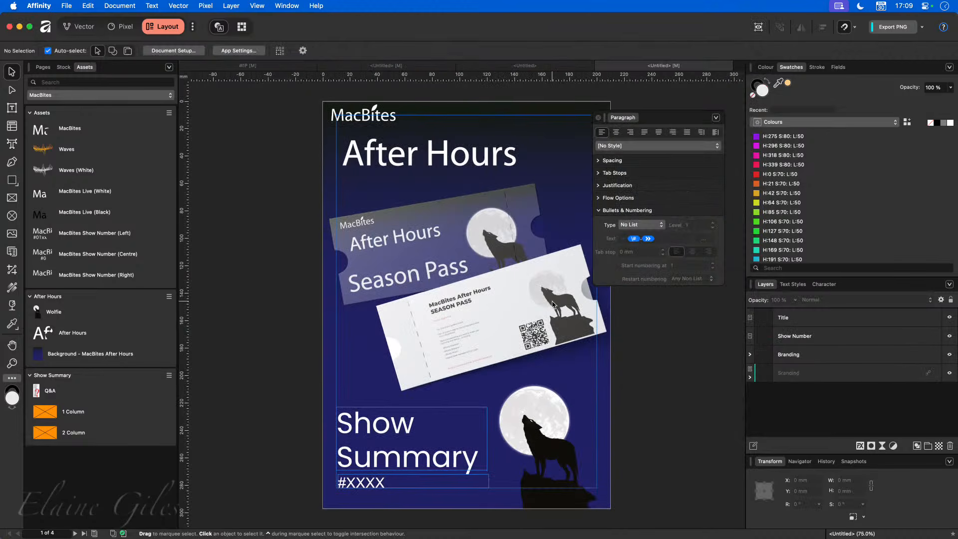
- Go to page 3 and select The Week at MacBites HQ image
click(42, 67)
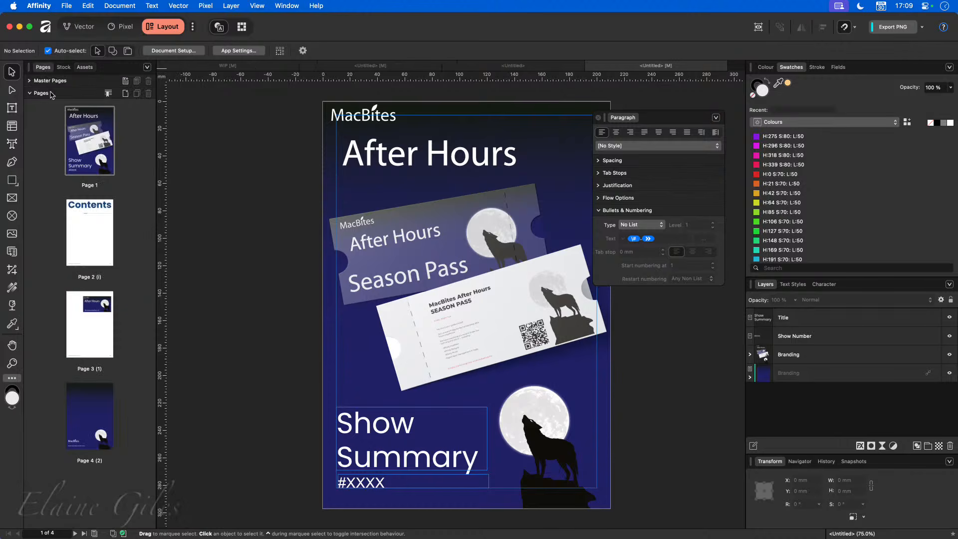
click(86, 264)
click(87, 323)
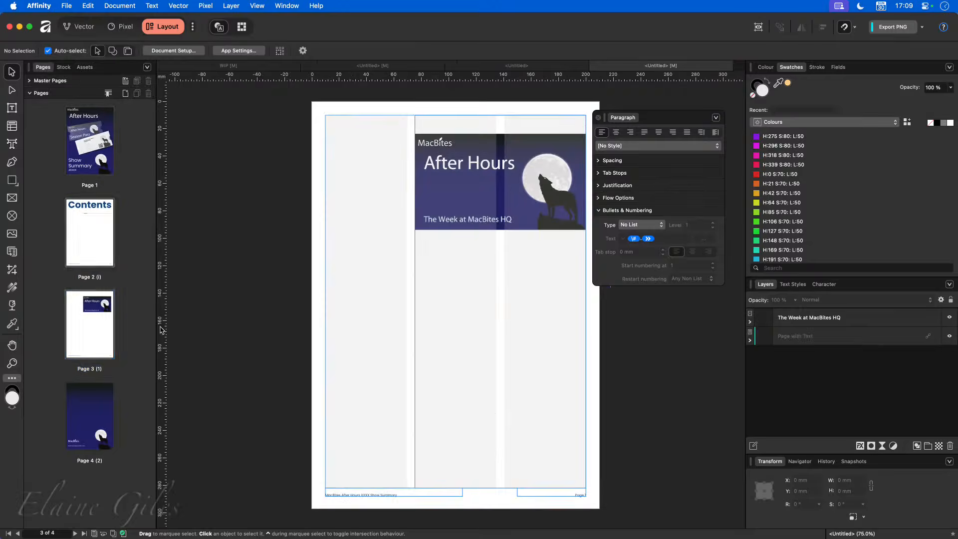
click(470, 186)
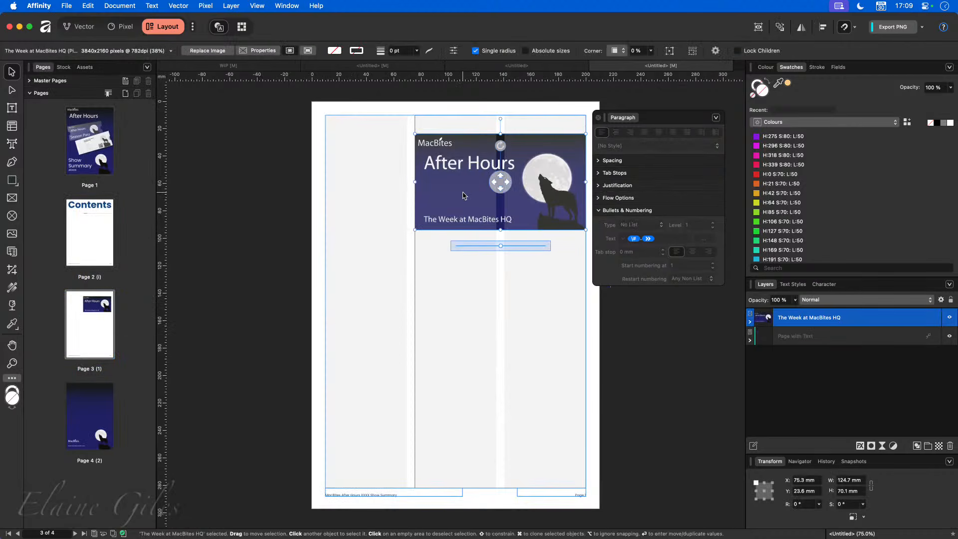
- Place the 1 Column frame in the left column and the 2 Column frame lower down
click(85, 66)
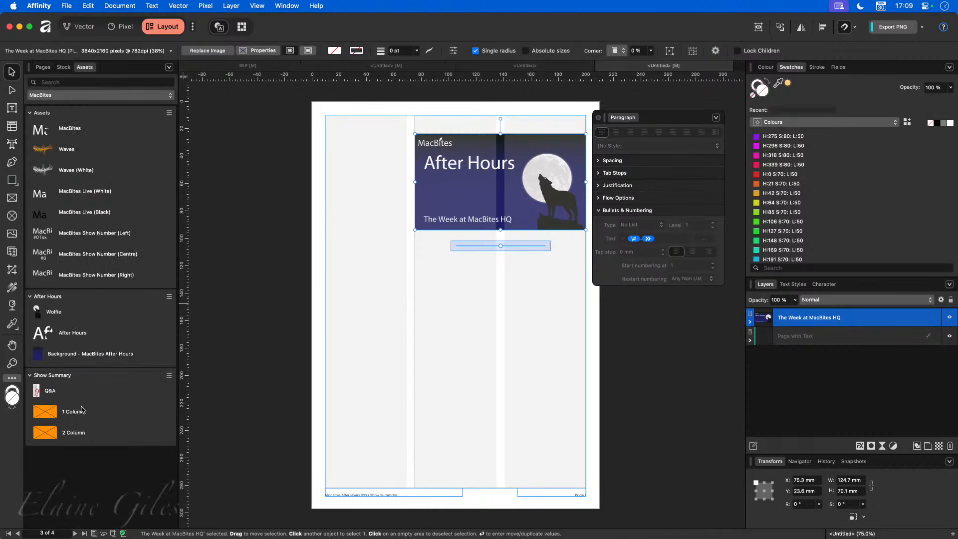
drag(82, 412, 367, 330)
drag(84, 435, 501, 407)
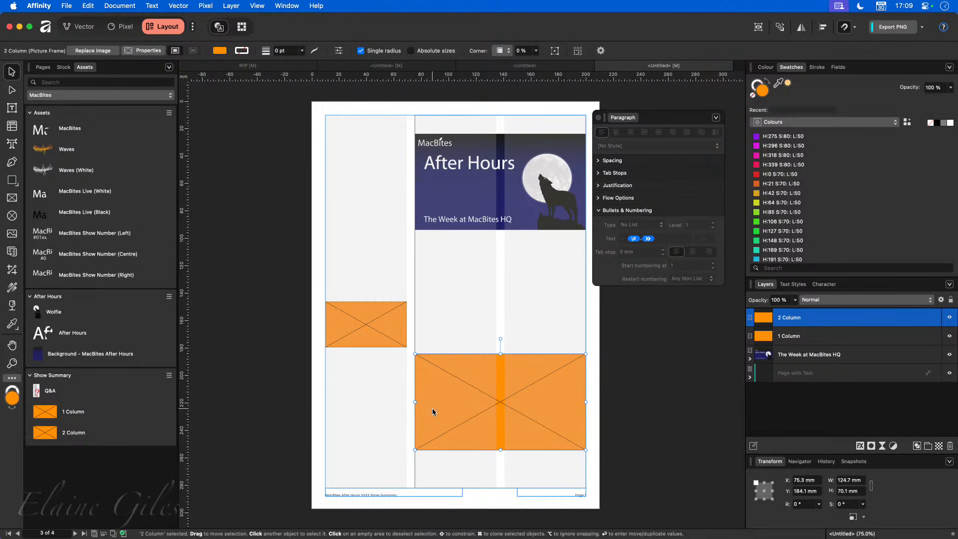
click(376, 336)
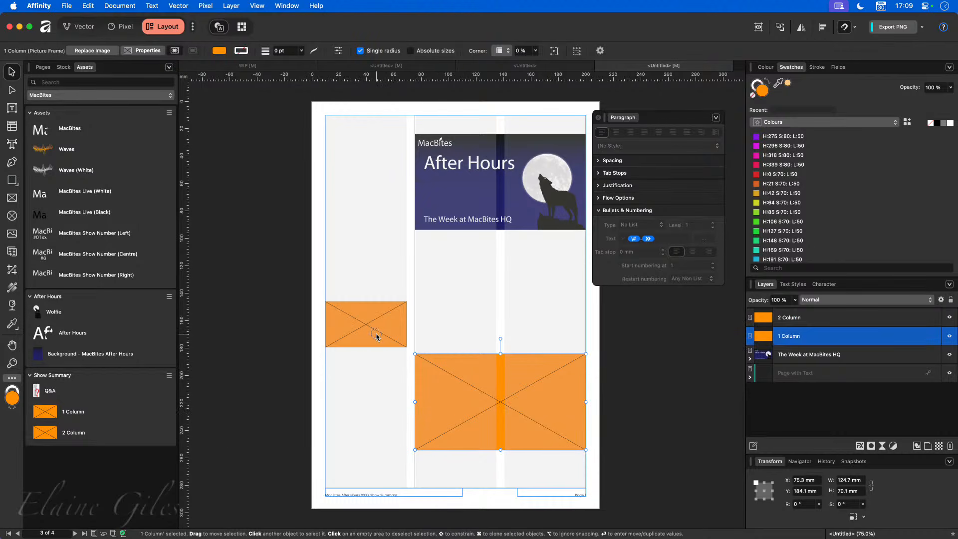
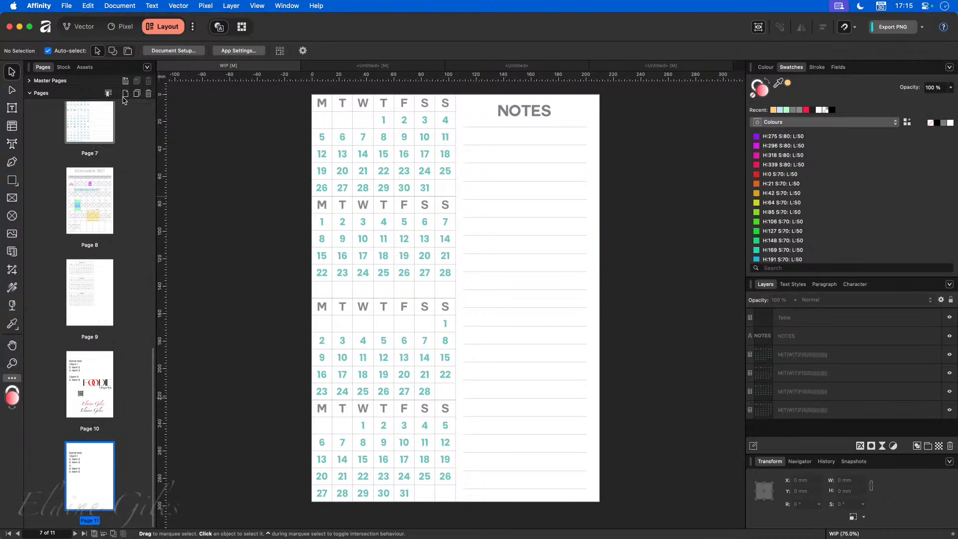
- Add a new blank Page 12 after Page 11 in the Pages panel
click(570, 216)
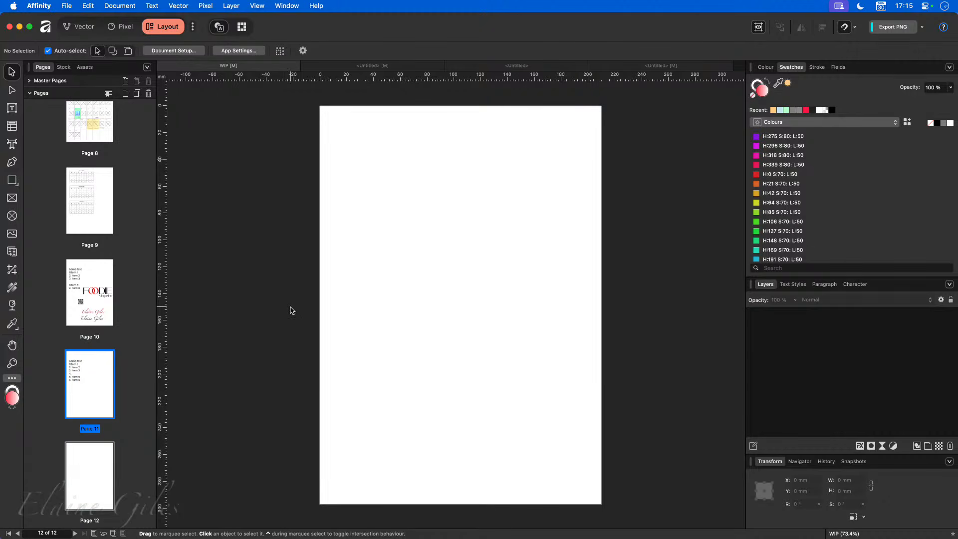
- Turn off Preview Mode and draw an 8-column table sized 105 × 148.5 mm at the page's top-left corner
key(ctrl+w)
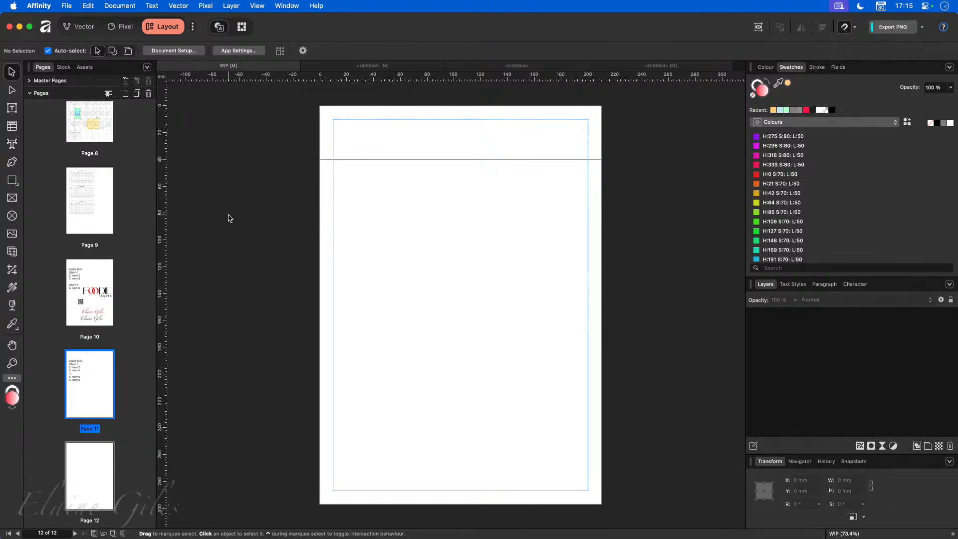
click(12, 126)
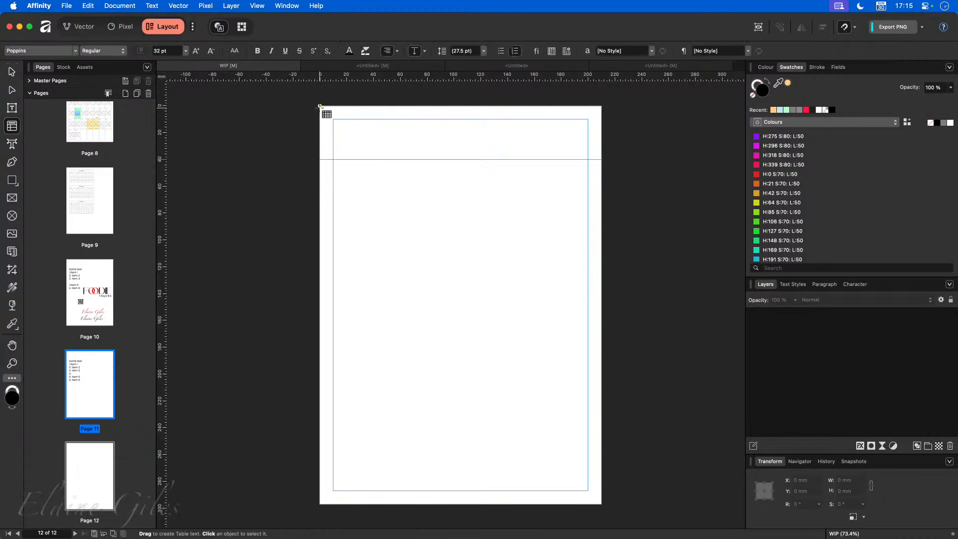
drag(320, 107, 601, 254)
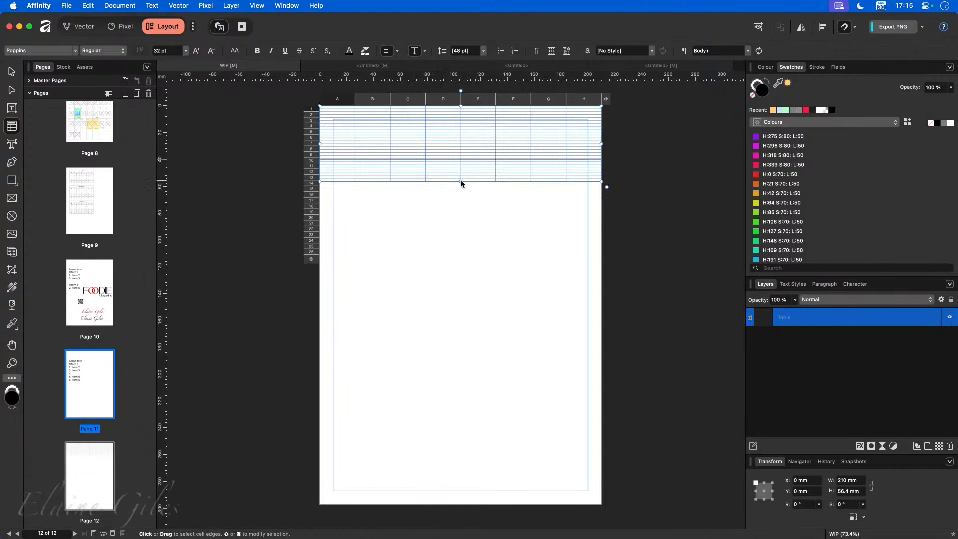
drag(461, 183, 455, 306)
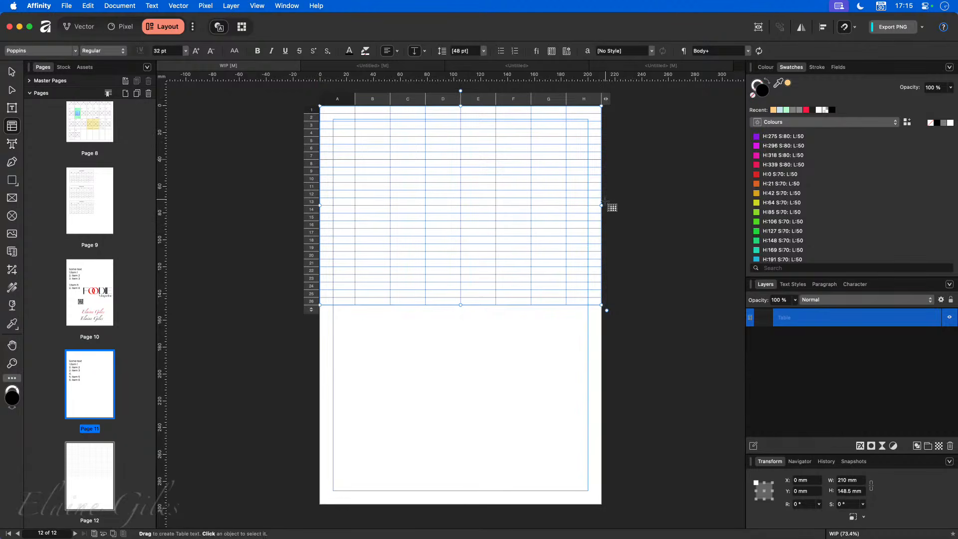
drag(601, 206, 461, 206)
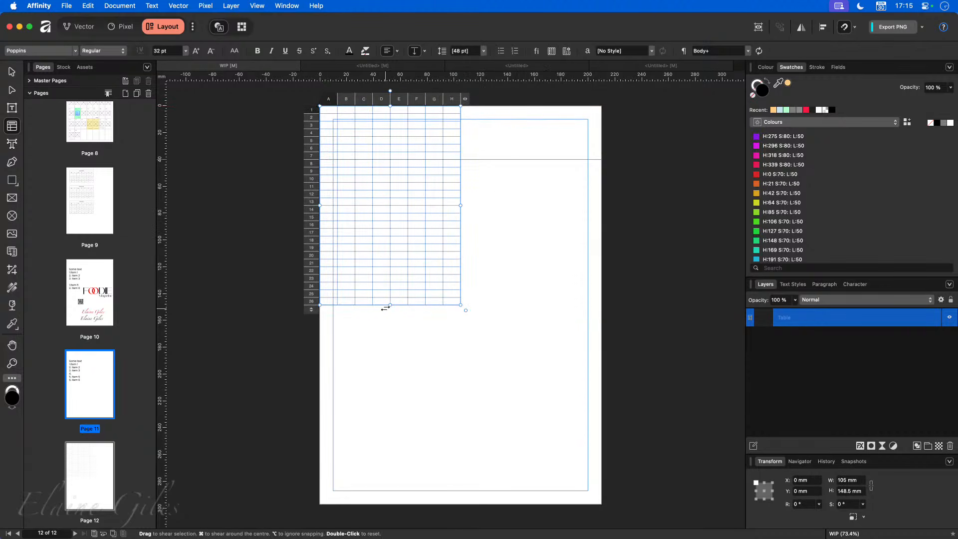
mouse_move(390, 305)
mouse_down()
mouse_move(391, 177)
mouse_move(389, 327)
mouse_move(397, 284)
mouse_move(396, 316)
mouse_move(401, 306)
mouse_up()
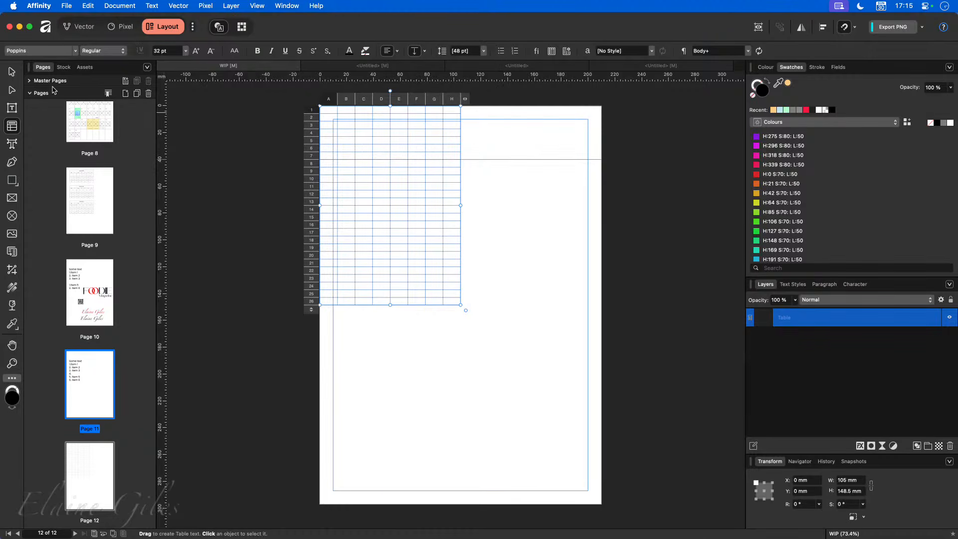
- Move the horizontal guide down to Y 74.2 mm and check the snapping options
click(13, 73)
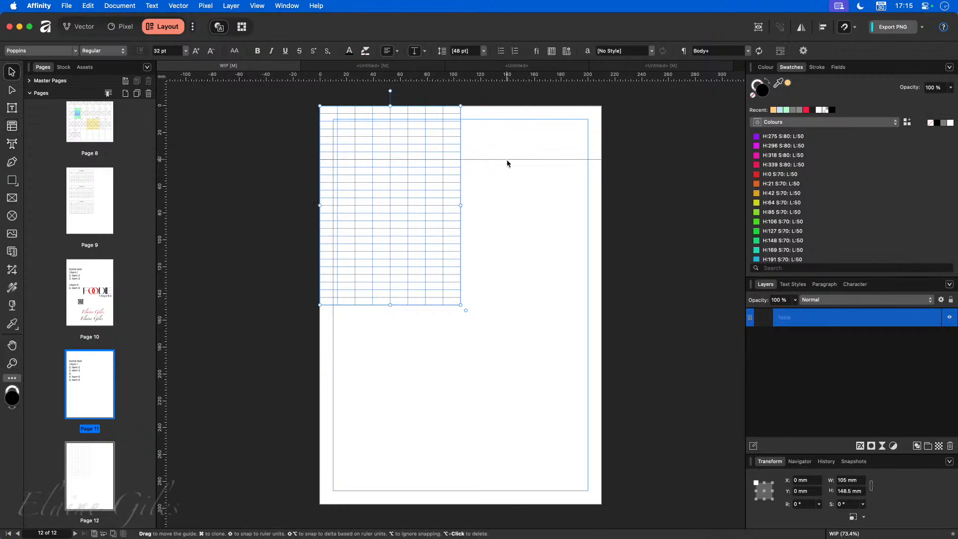
drag(507, 159, 504, 206)
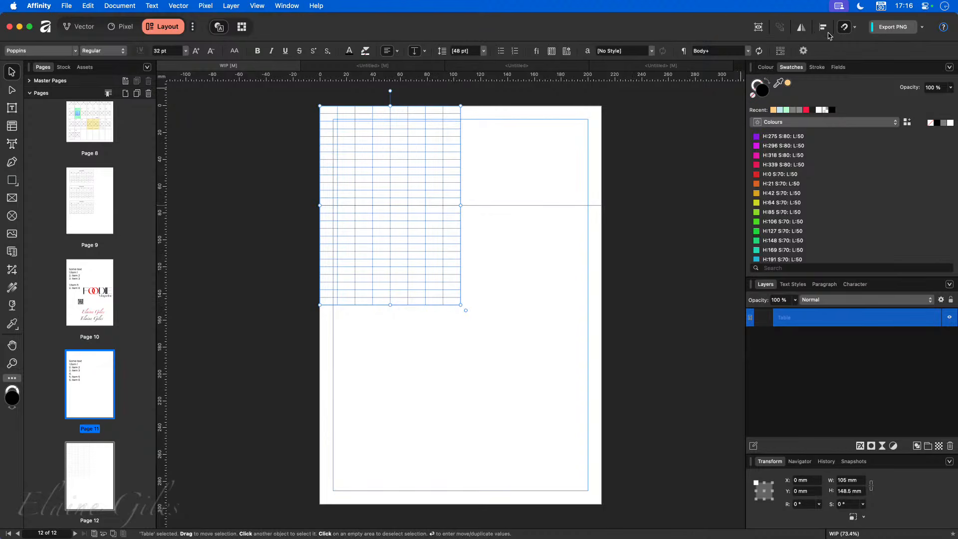
click(856, 30)
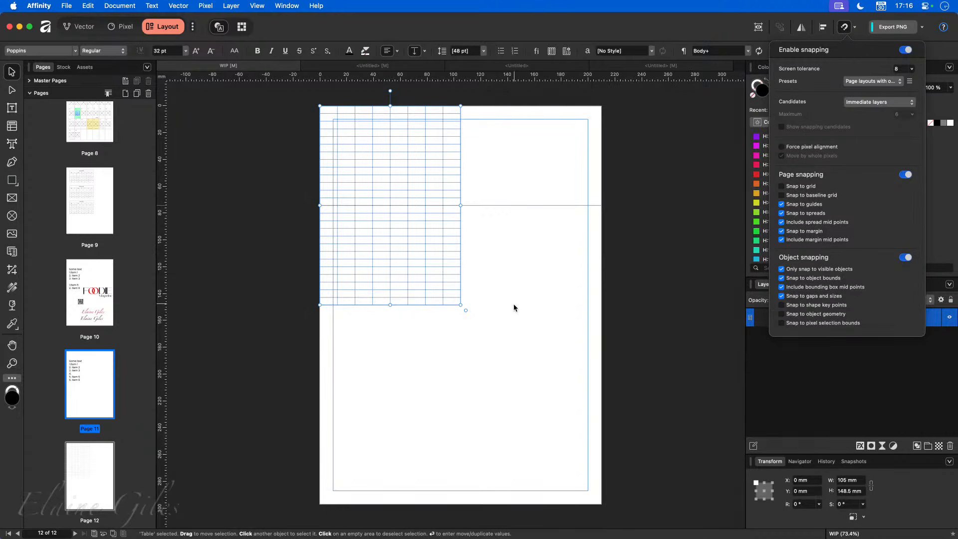
click(501, 312)
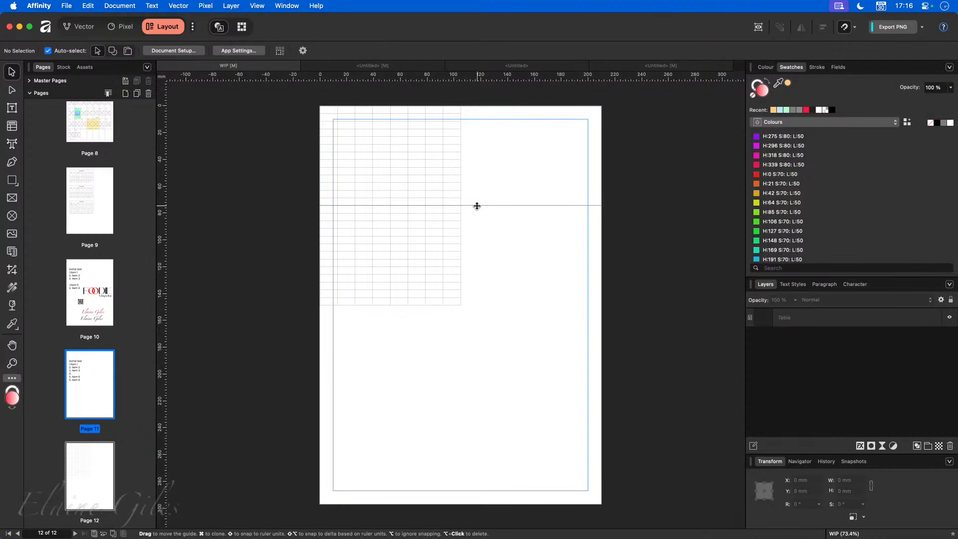
- Shorten the table to end at the 74.2 mm guide, then move it off the page to the left
click(394, 302)
drag(389, 306, 389, 205)
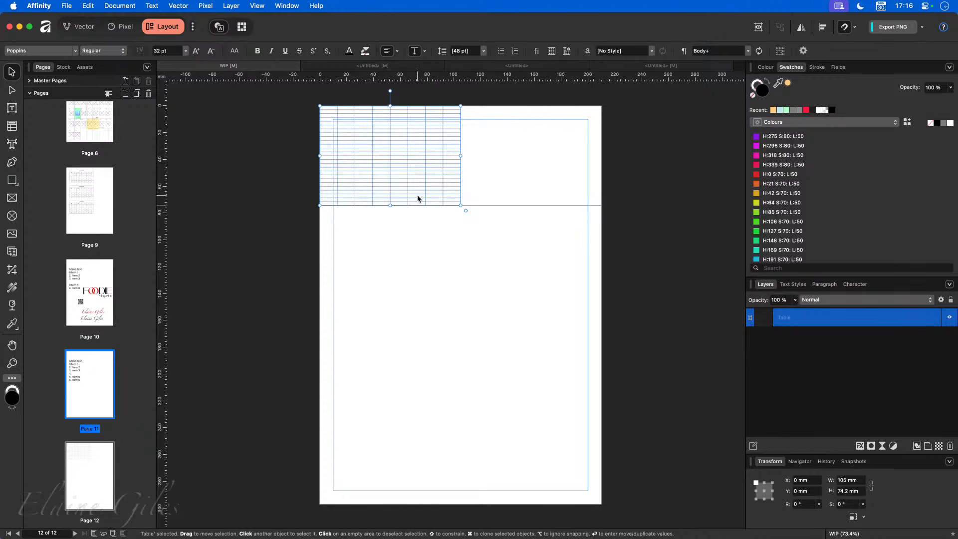
click(493, 259)
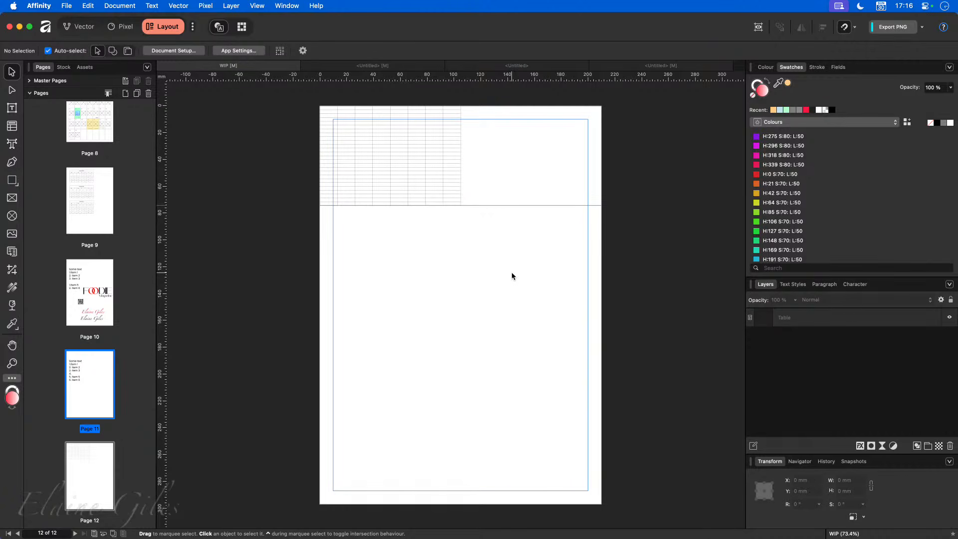
drag(408, 165, 263, 263)
double_click(267, 267)
click(401, 262)
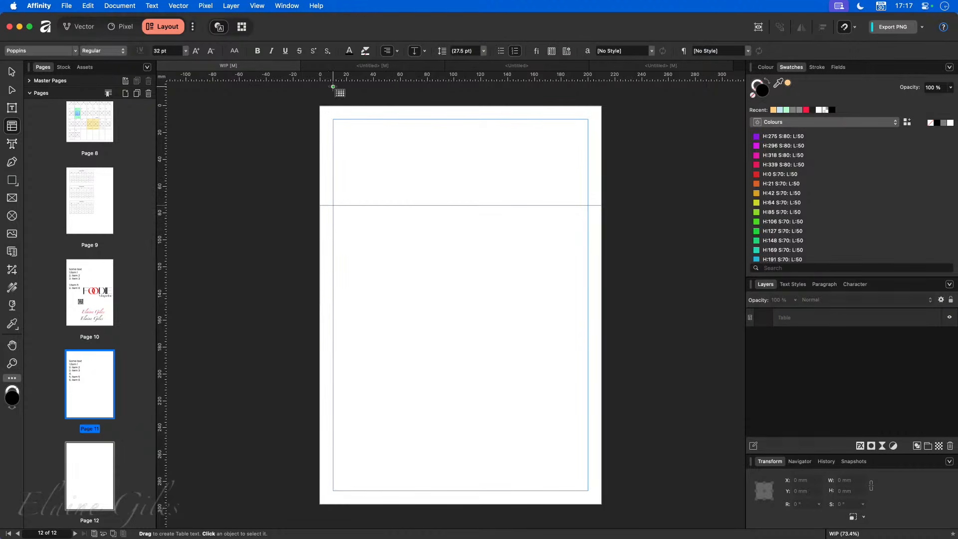
- In Guides Manager, set column guides to 2 columns by 4 rows with a 6 mm gutter
click(257, 6)
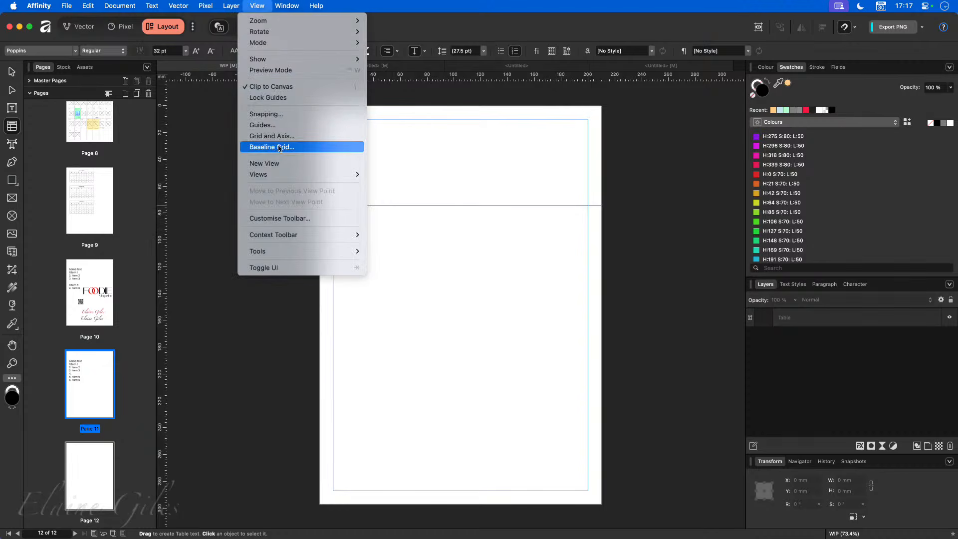
click(282, 126)
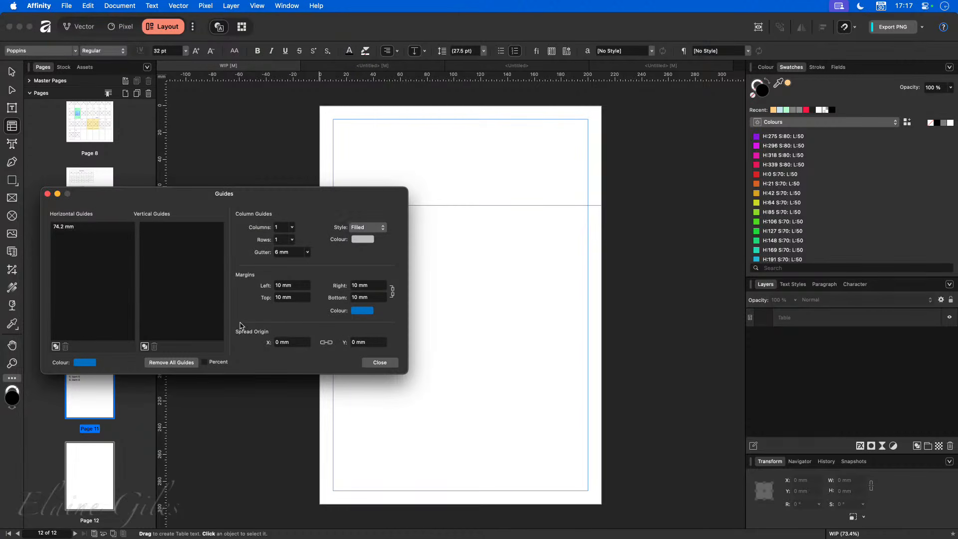
drag(293, 228, 294, 240)
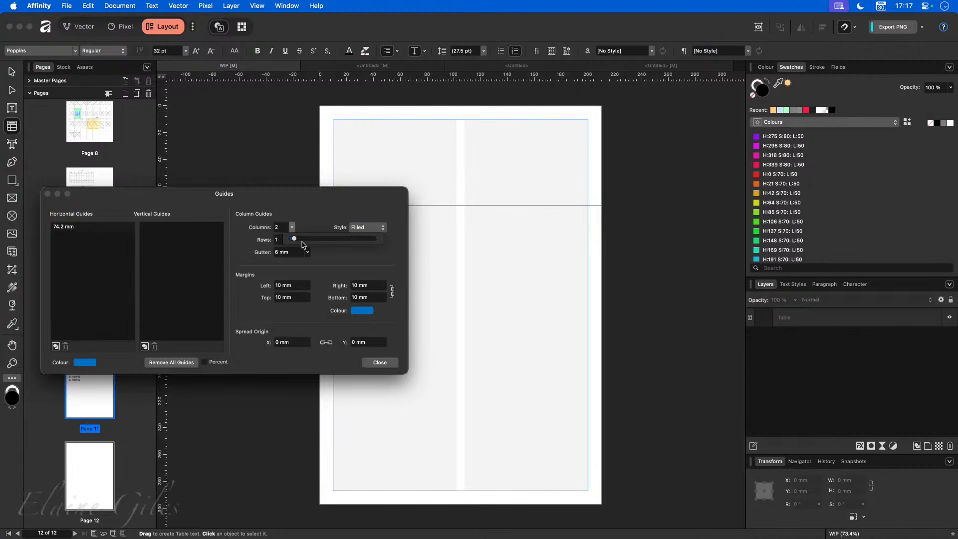
drag(294, 242, 294, 238)
click(279, 240)
click(292, 240)
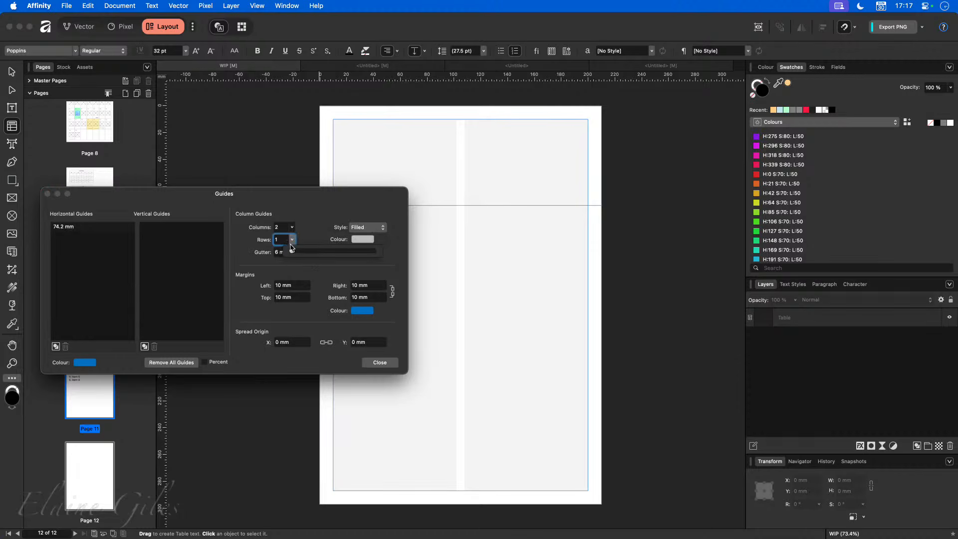
drag(293, 252, 302, 255)
click(298, 205)
click(283, 254)
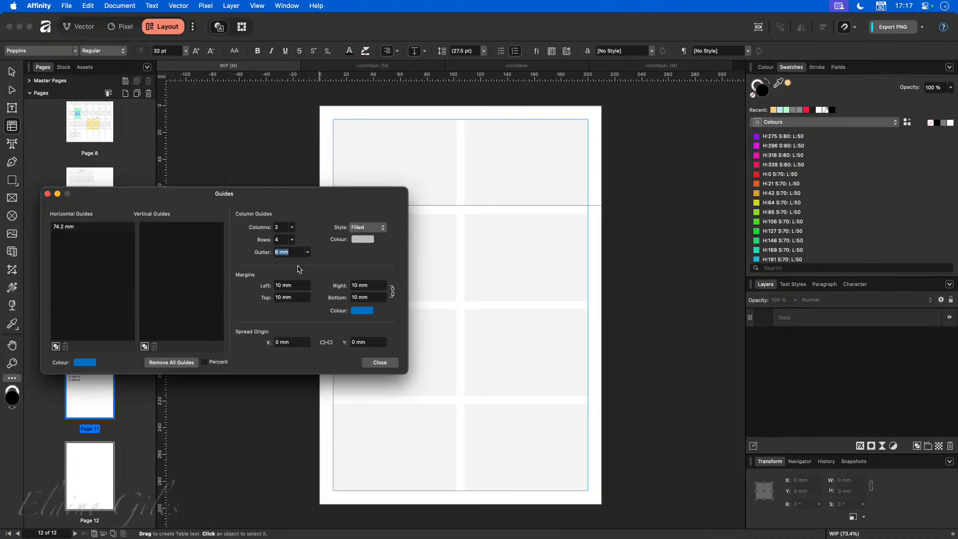
click(377, 362)
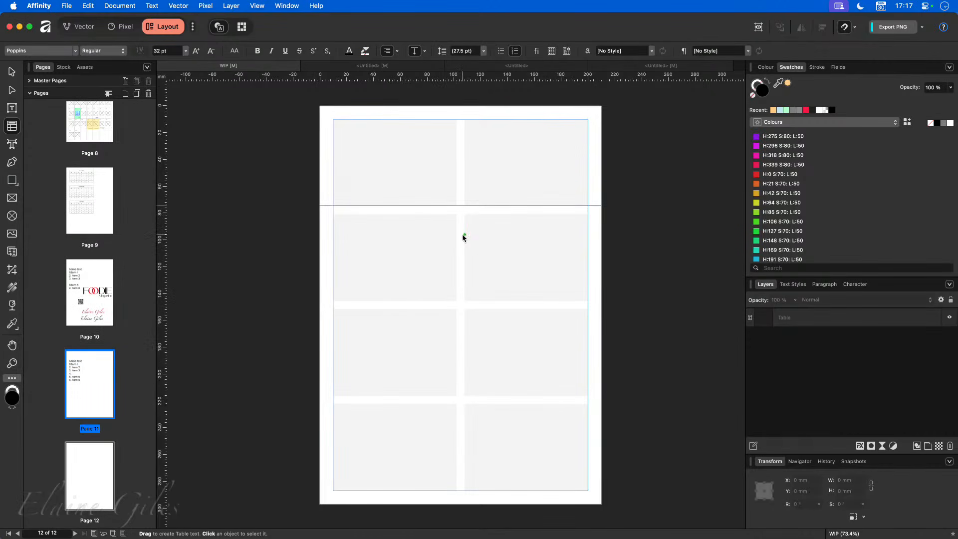
- Draw a new table, move it to the page's top-left corner and size it to 92 mm wide
drag(320, 305, 178, 205)
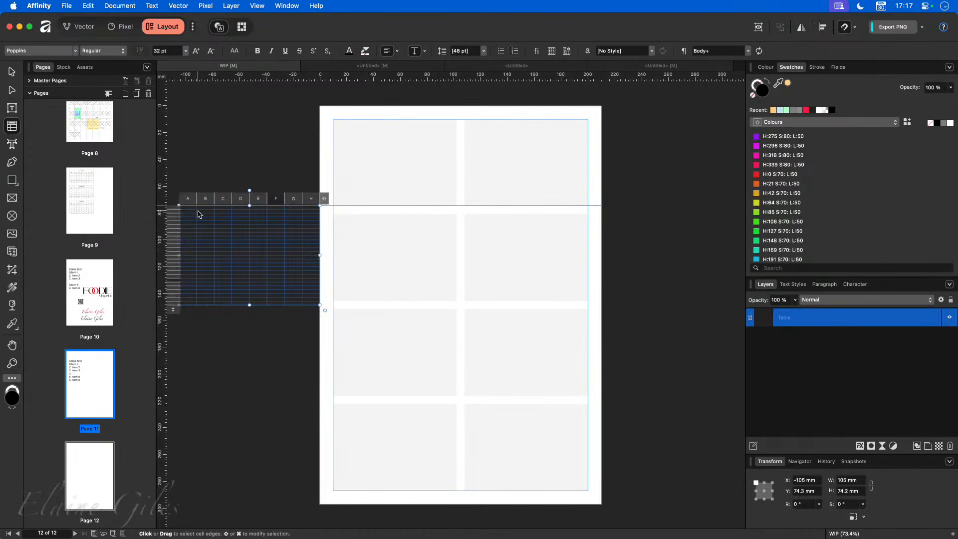
key(Escape)
key(v)
drag(222, 241, 376, 157)
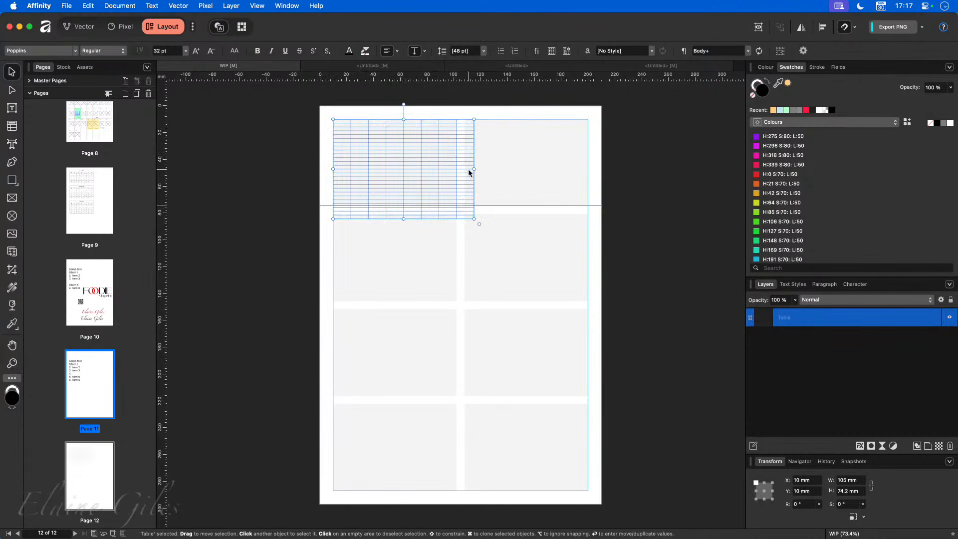
drag(467, 168, 456, 168)
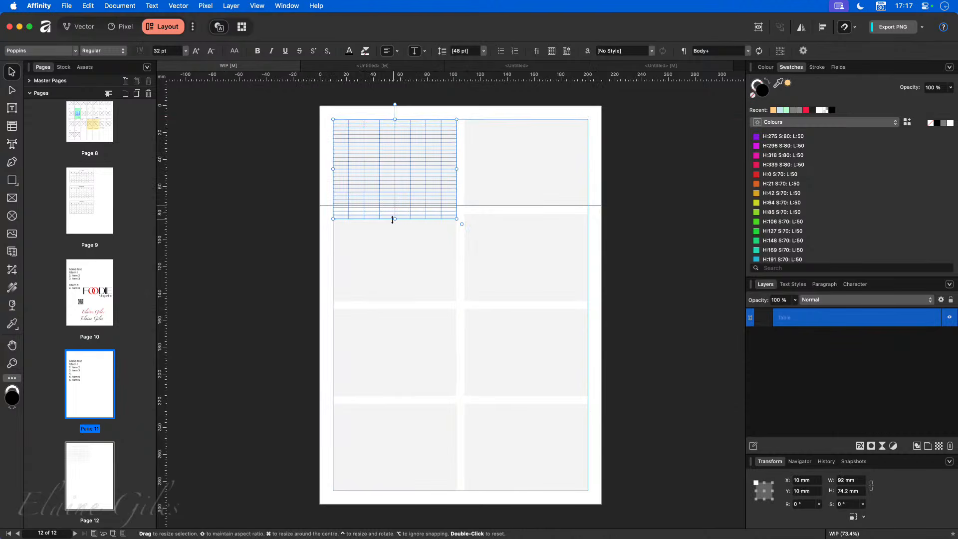
drag(395, 218, 395, 204)
click(428, 267)
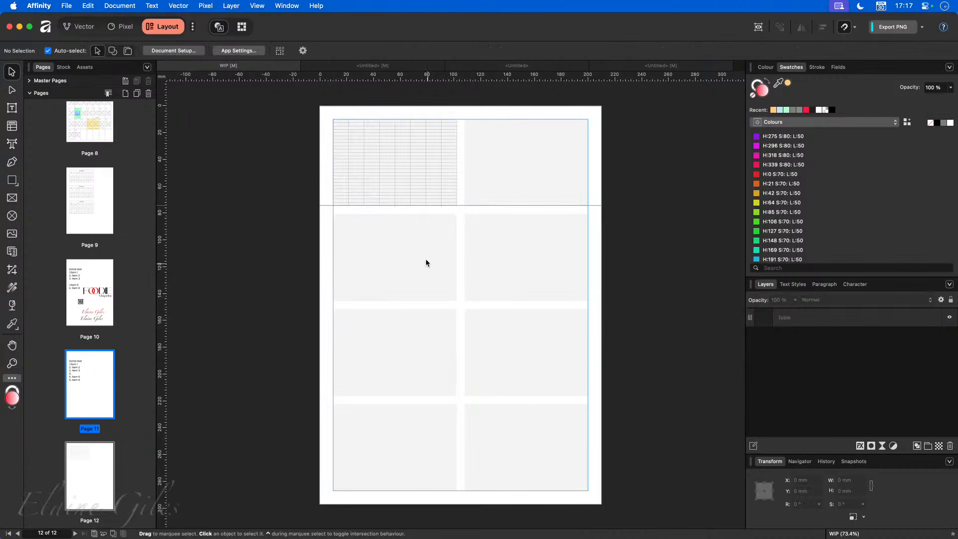
click(412, 167)
- Give the table 7 columns (A–G) and 6 rows, stretched to fill the top-left guide cell's height
double_click(447, 129)
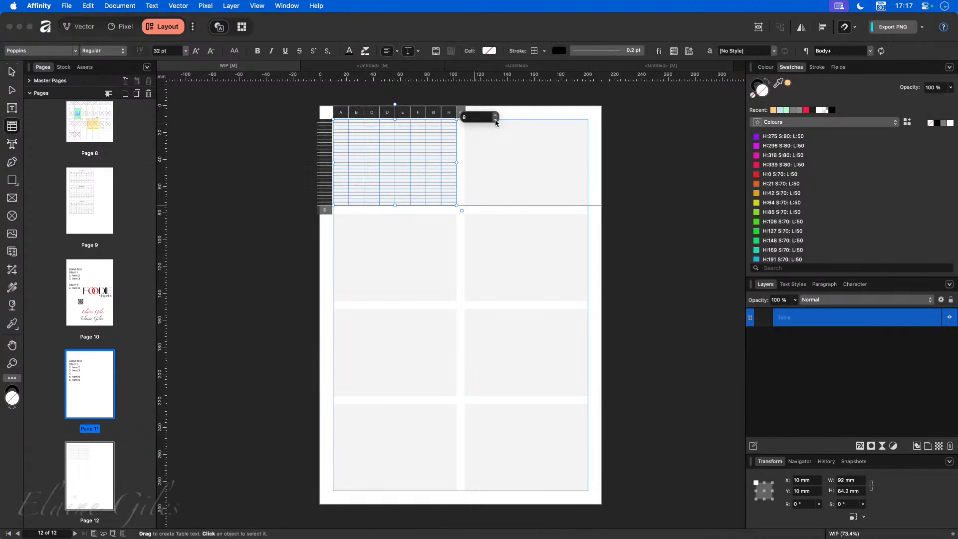
click(496, 122)
click(341, 218)
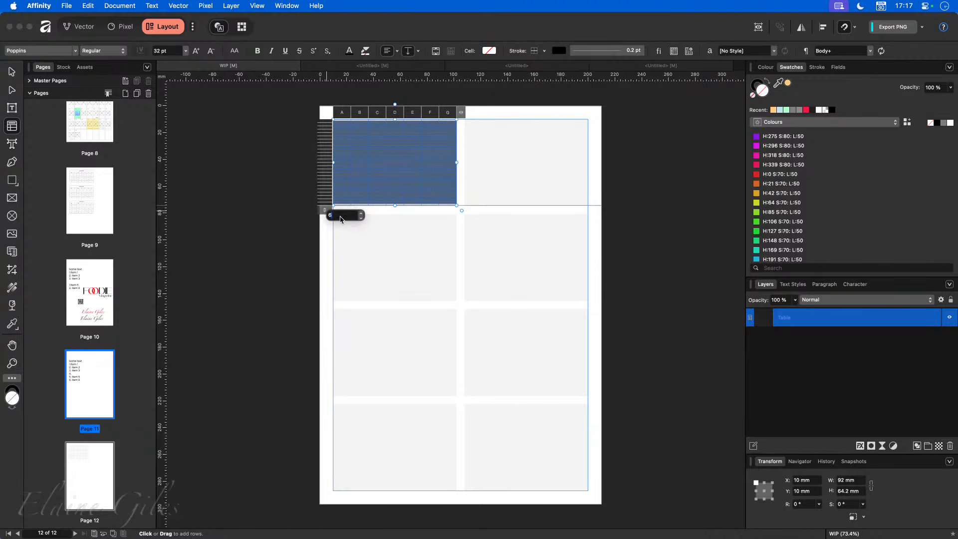
key(Return)
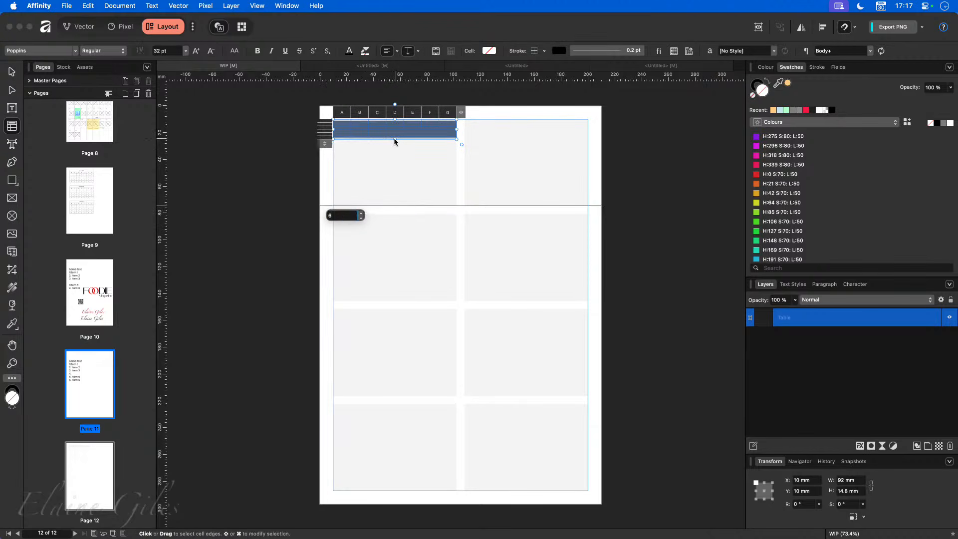
drag(394, 141, 396, 207)
click(285, 264)
click(399, 189)
click(273, 216)
key(v)
click(396, 212)
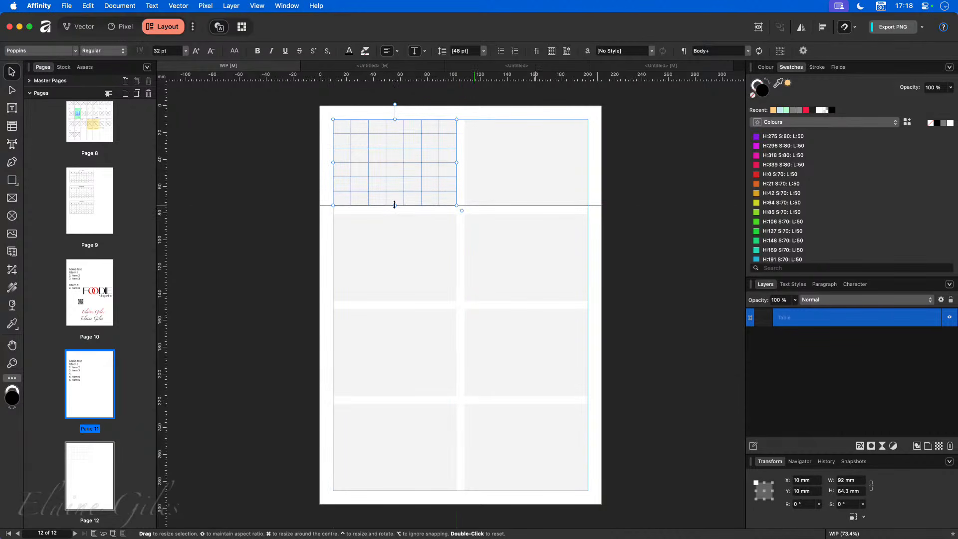
click(273, 238)
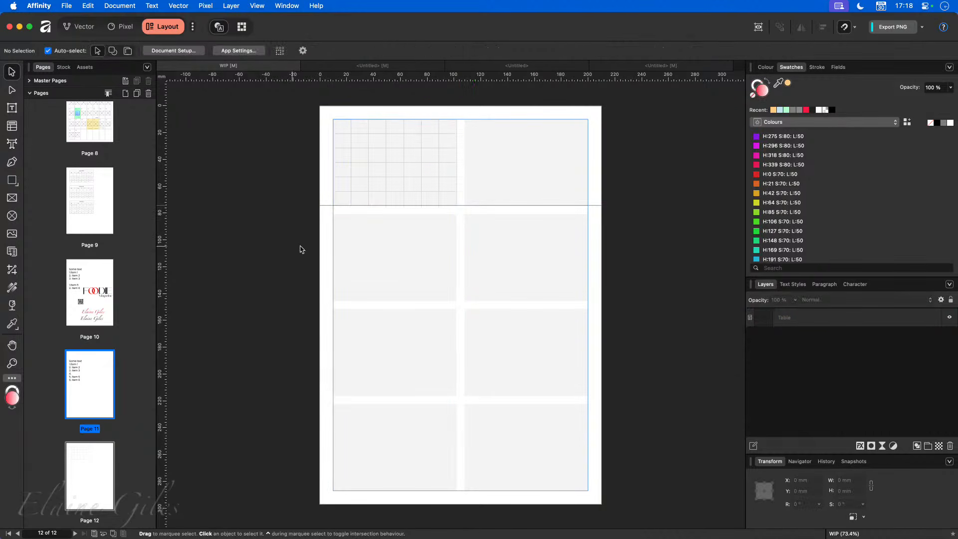
click(395, 198)
- Fine-tune the table height to 64.3 mm so it fits the guide cell
drag(397, 209, 396, 207)
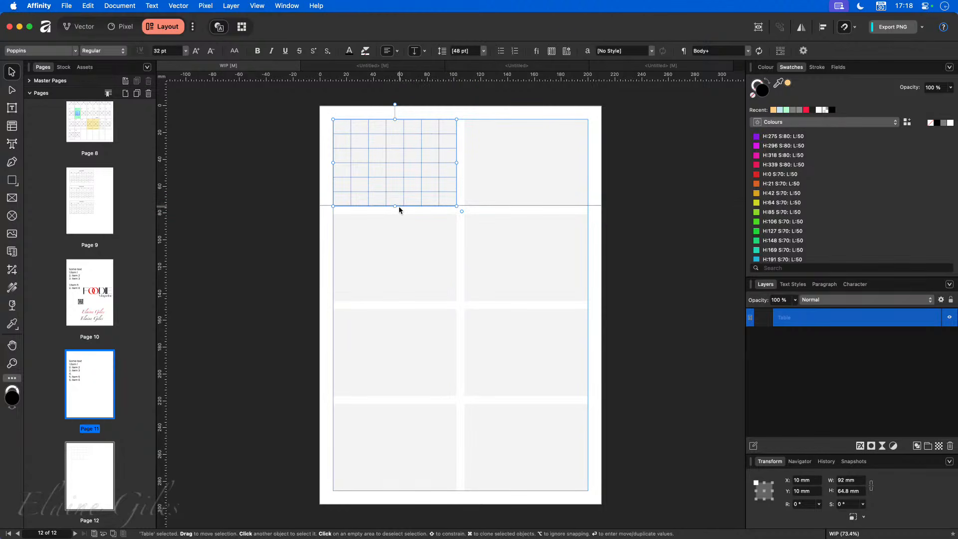
drag(394, 205, 394, 205)
click(236, 255)
click(368, 169)
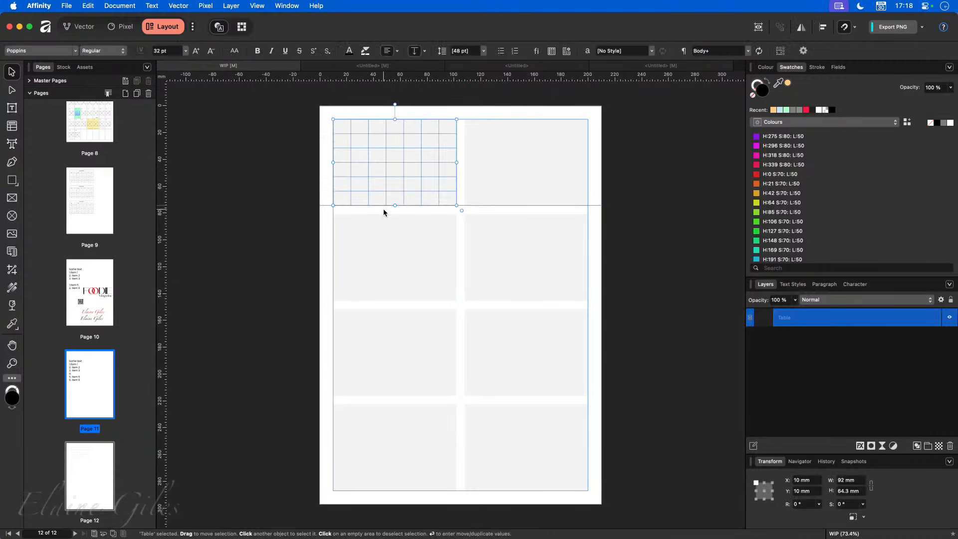
- Alt-drag copies of the table into the remaining guide cells, filling all eight
mouse_move(376, 148)
mouse_down()
mouse_move(383, 239)
mouse_move(366, 347)
mouse_move(374, 355)
mouse_move(378, 344)
mouse_move(379, 447)
mouse_up()
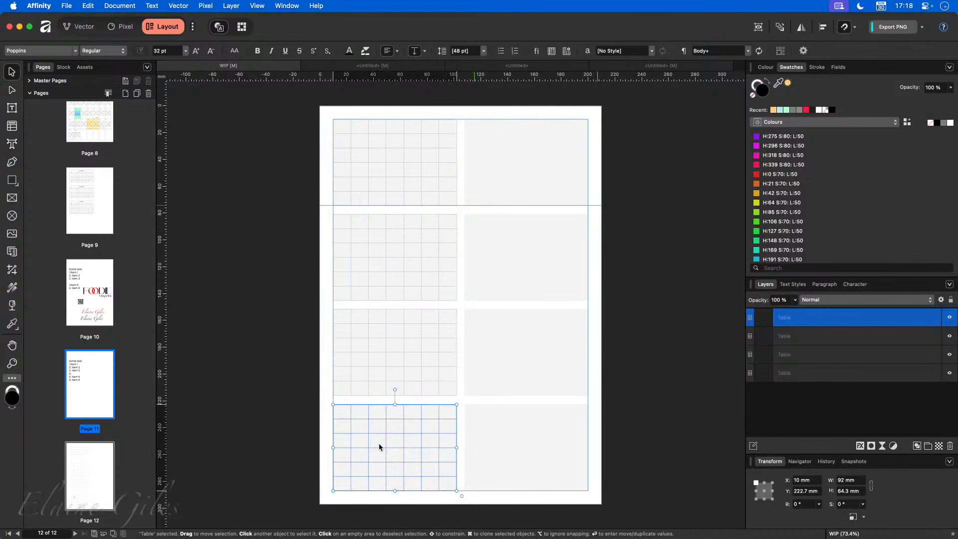
click(640, 332)
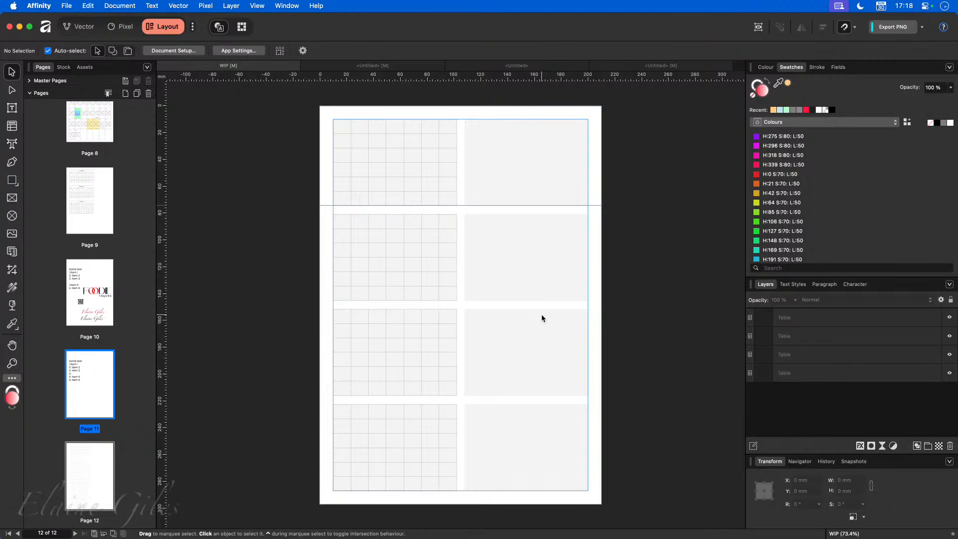
drag(398, 465, 533, 472)
drag(410, 455, 524, 166)
click(661, 405)
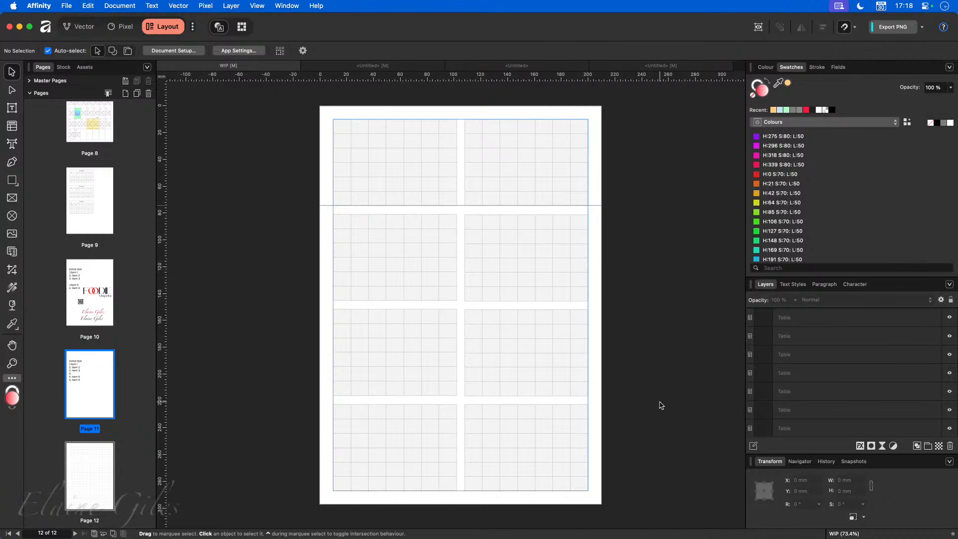
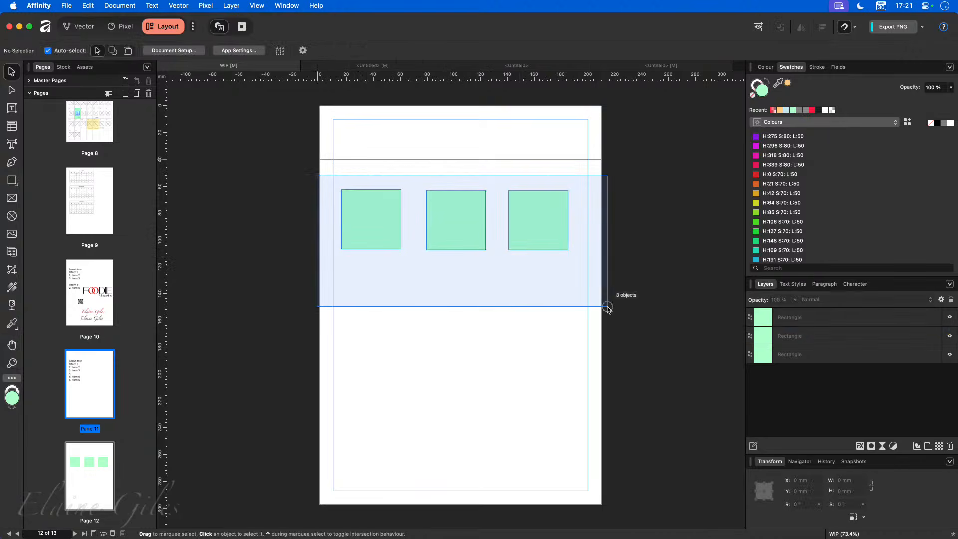
- Clone the three green squares into a second row below, then select the top-left square
mouse_move(434, 210)
mouse_down()
mouse_move(434, 310)
mouse_move(444, 295)
mouse_up()
click(487, 349)
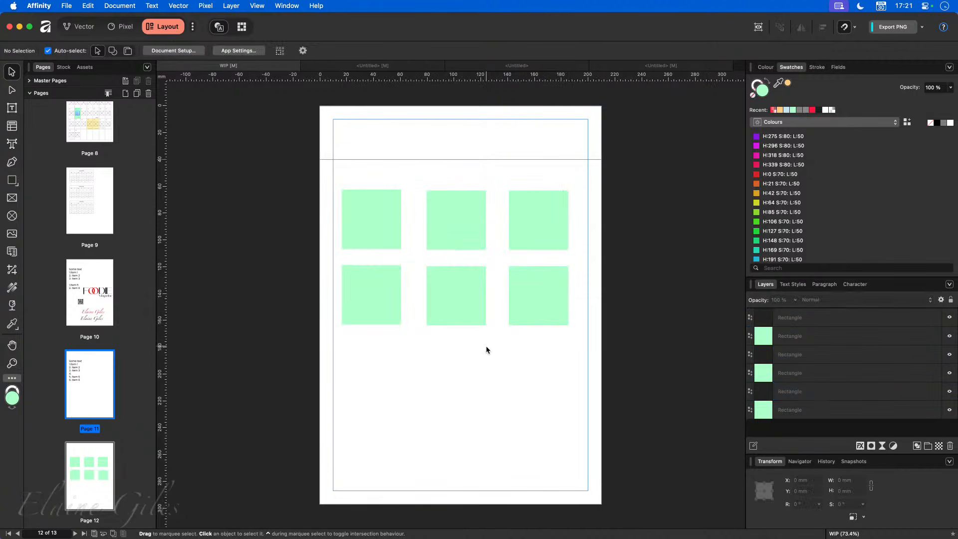
click(388, 223)
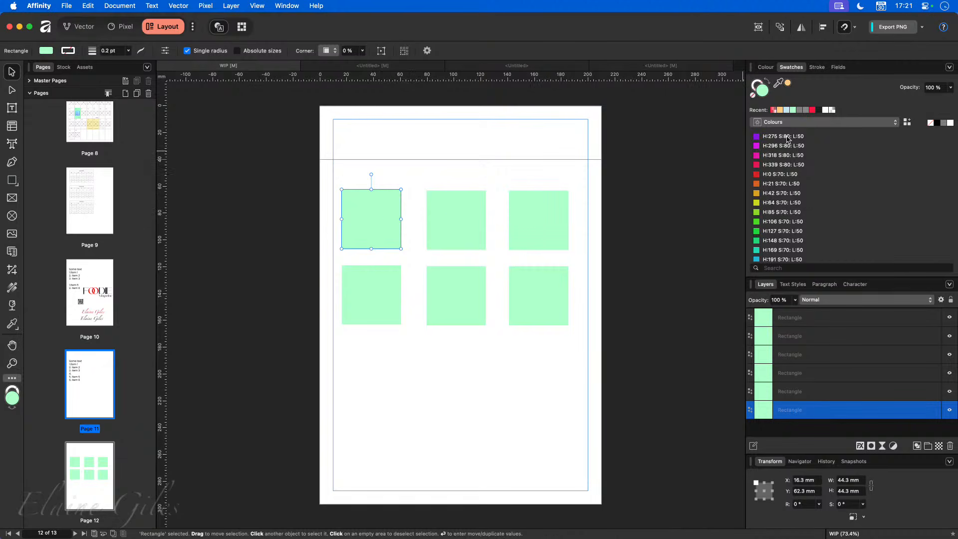
click(949, 67)
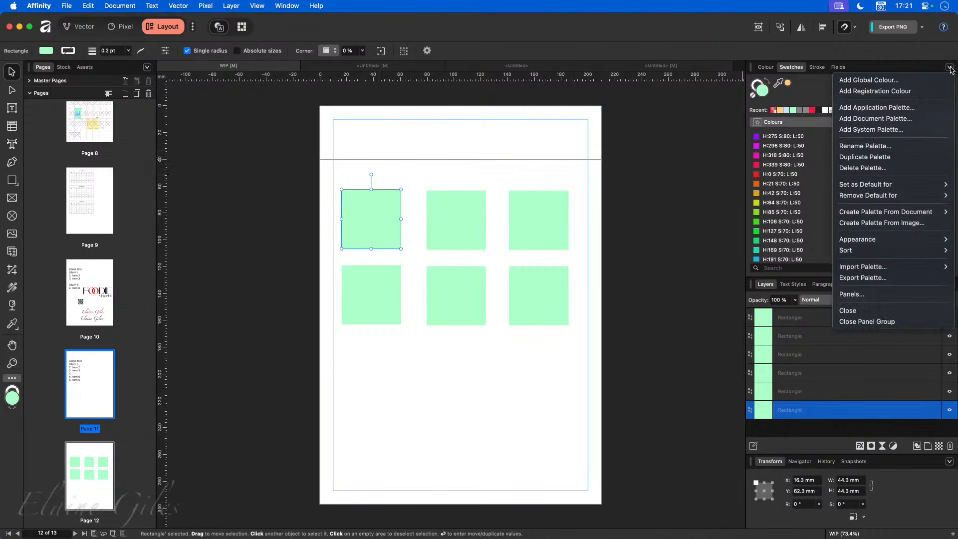
- Create a purple global colour, #8561EC, named Magic Purple in the document swatches
click(878, 82)
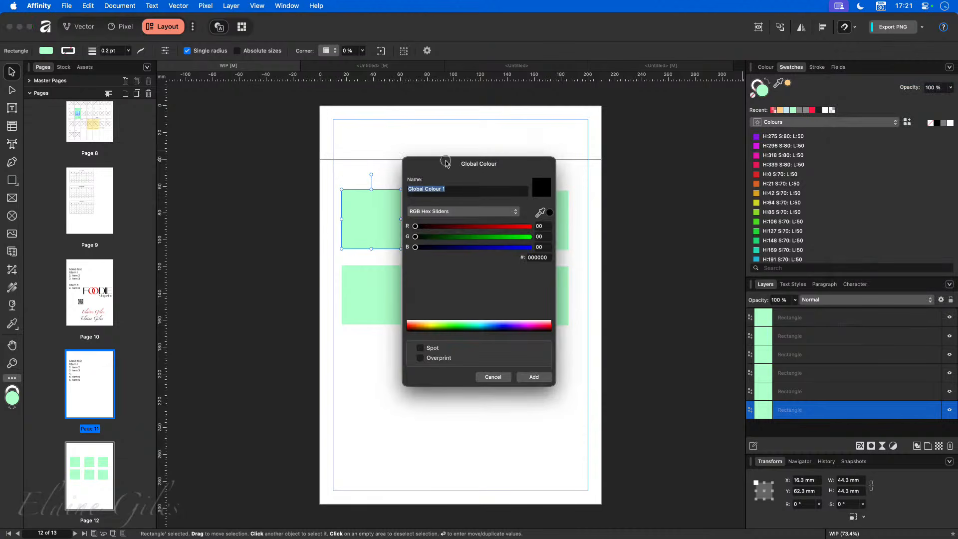
drag(478, 164, 605, 136)
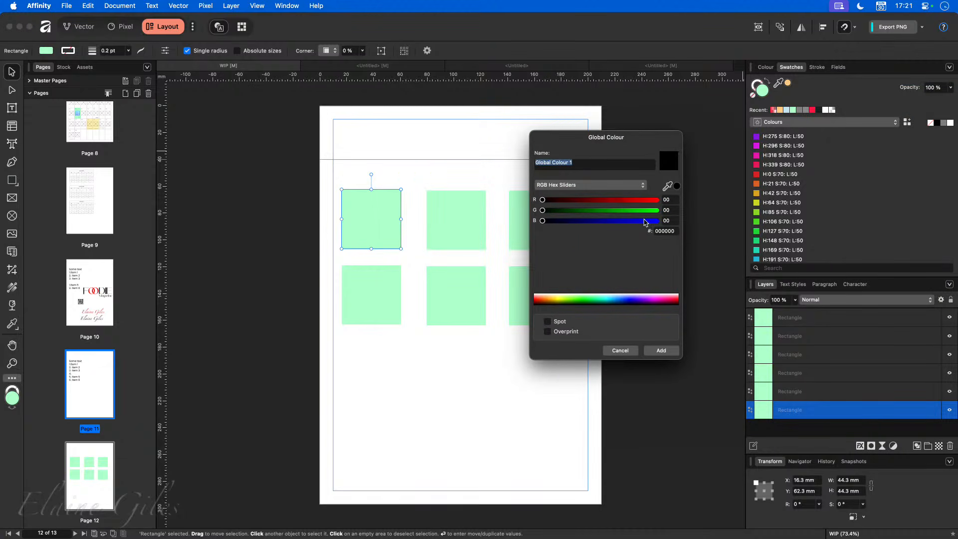
click(647, 221)
drag(628, 212, 601, 200)
click(578, 200)
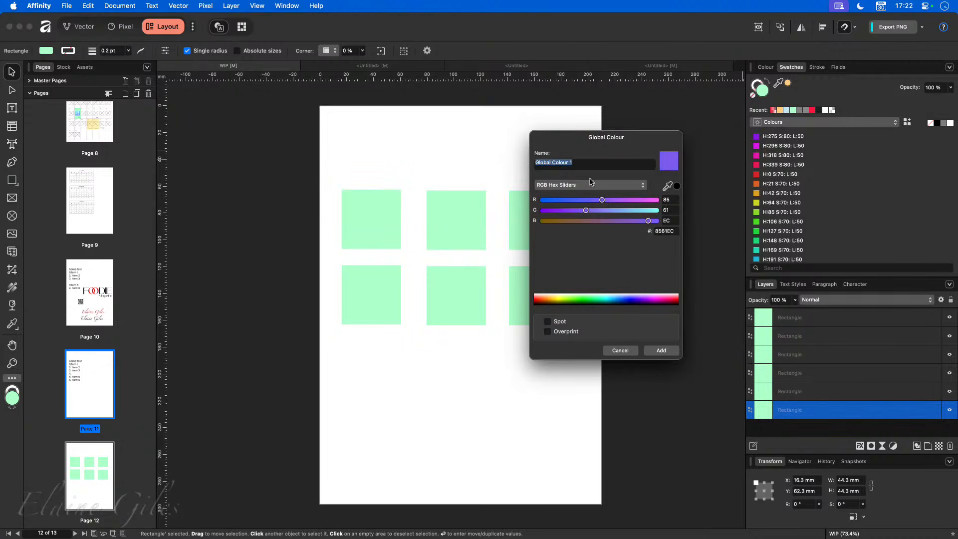
double_click(581, 166)
key(super+a)
text(Ma)
key(Return)
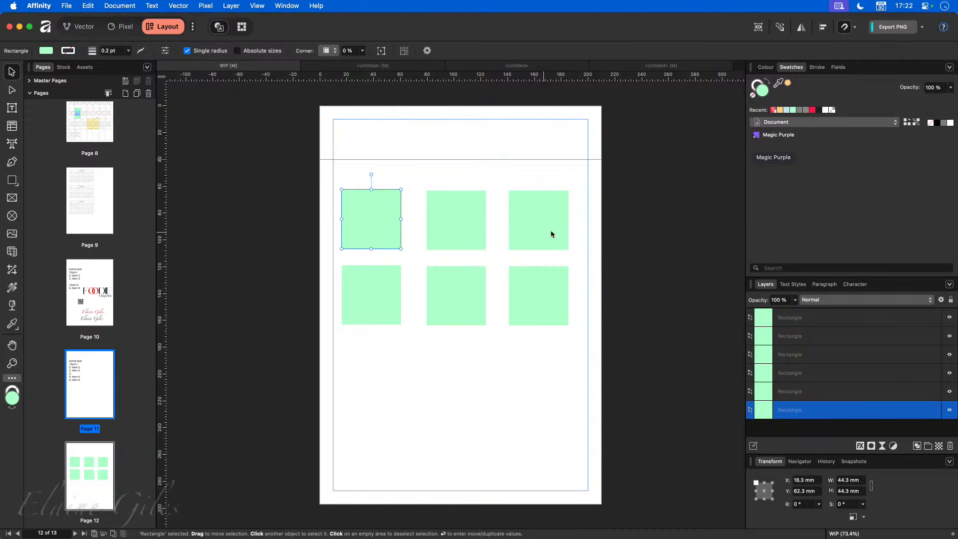
- Fill each of the six squares with the Magic Purple swatch
click(759, 142)
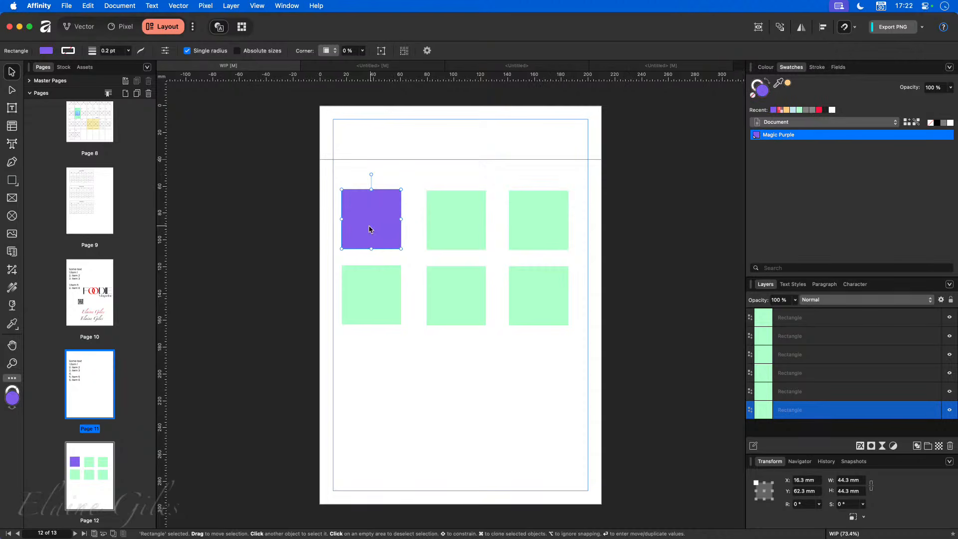
click(480, 217)
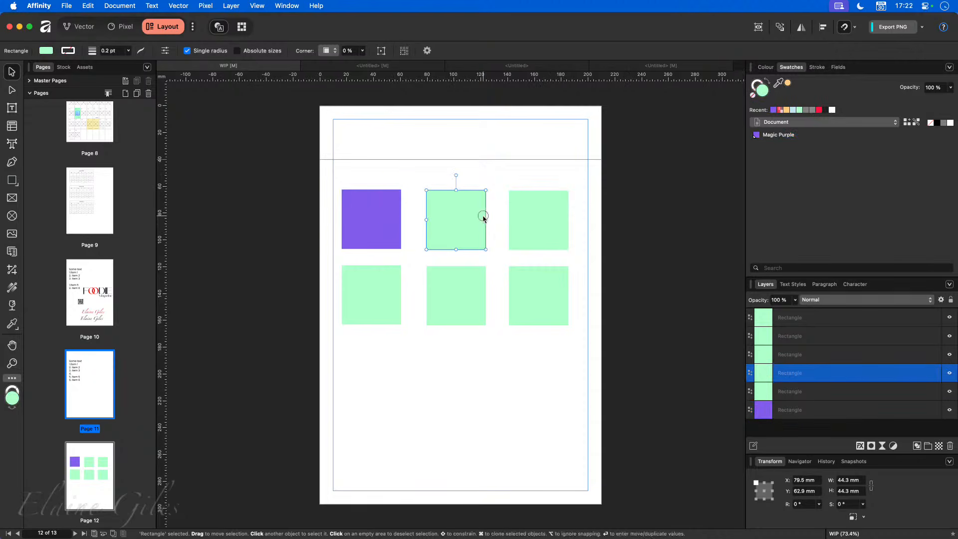
click(767, 141)
click(545, 223)
click(767, 139)
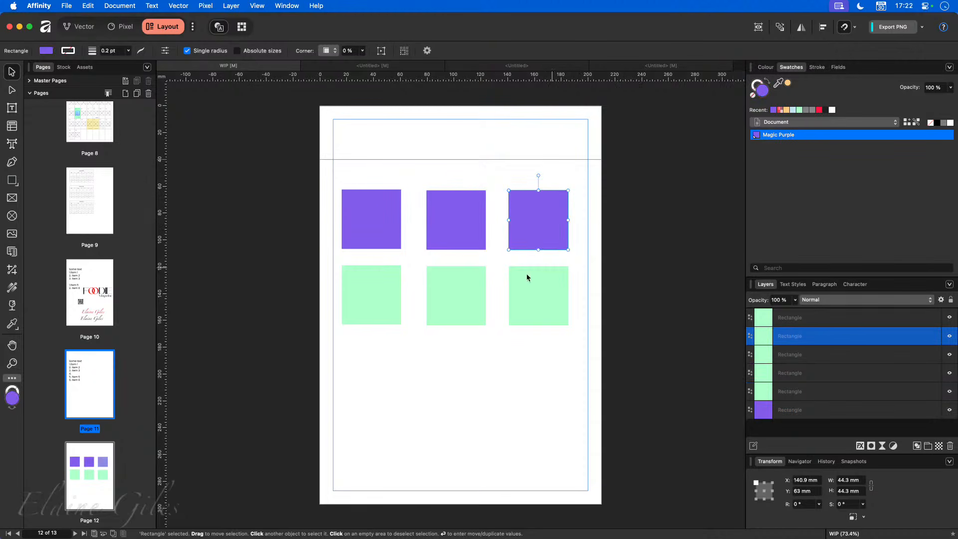
click(374, 287)
click(787, 137)
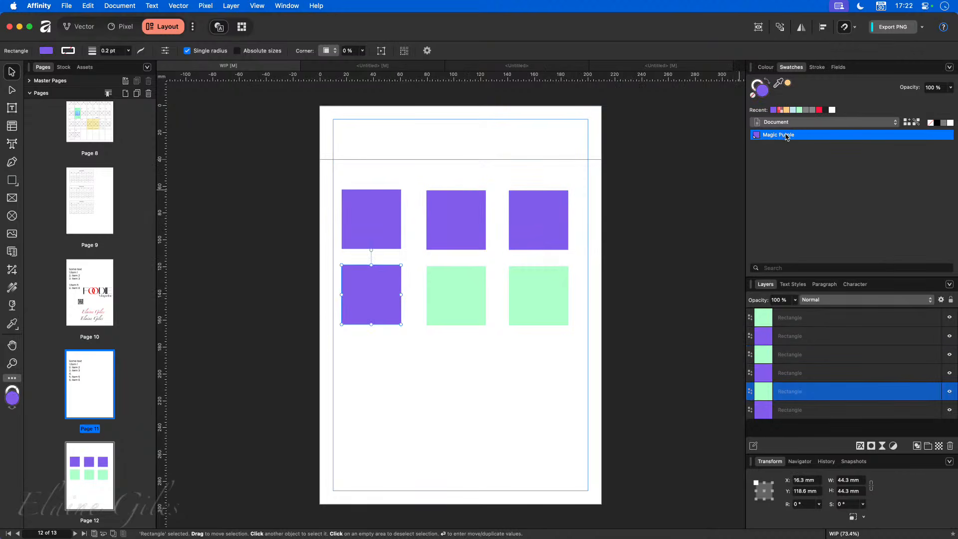
click(472, 297)
click(787, 133)
click(535, 306)
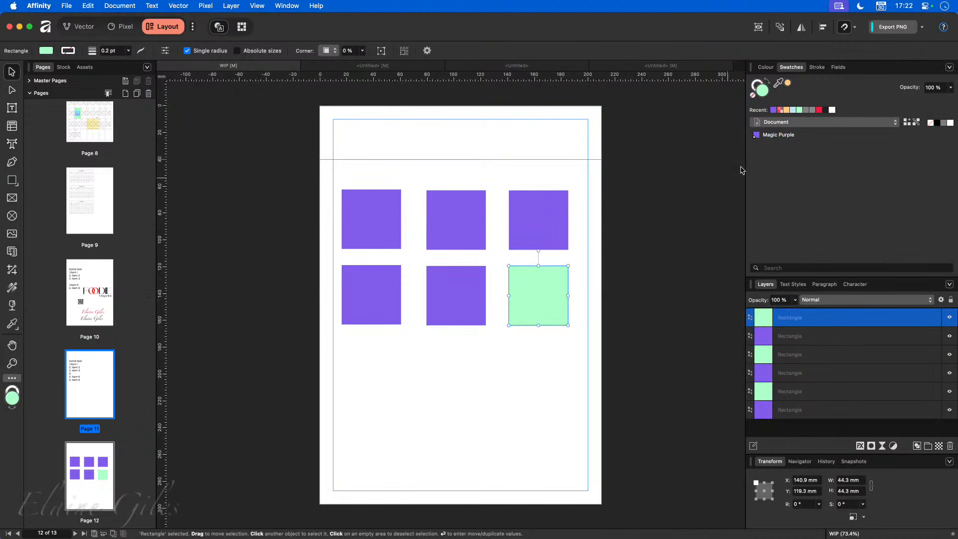
click(779, 136)
- Edit the Magic Purple global colour to bright green #85FF92
right_click(778, 138)
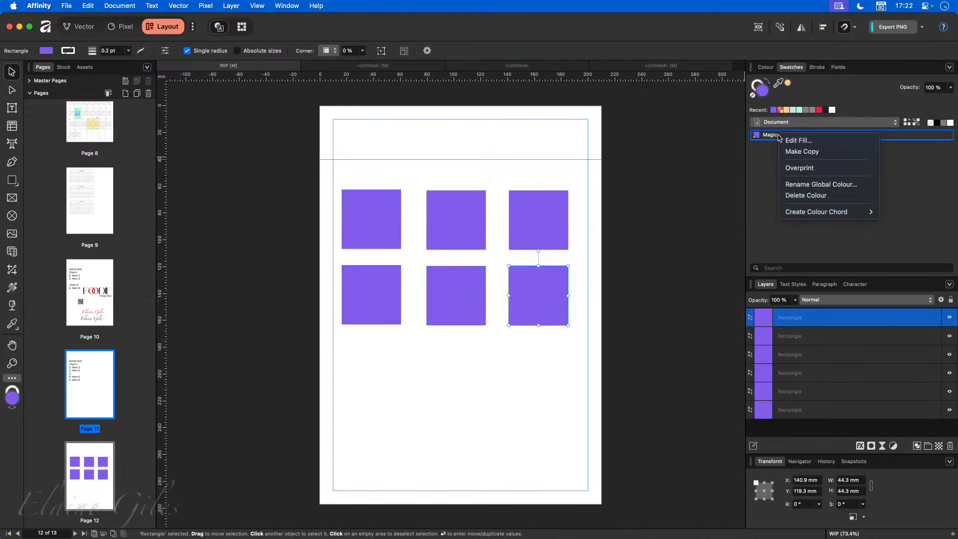
click(792, 139)
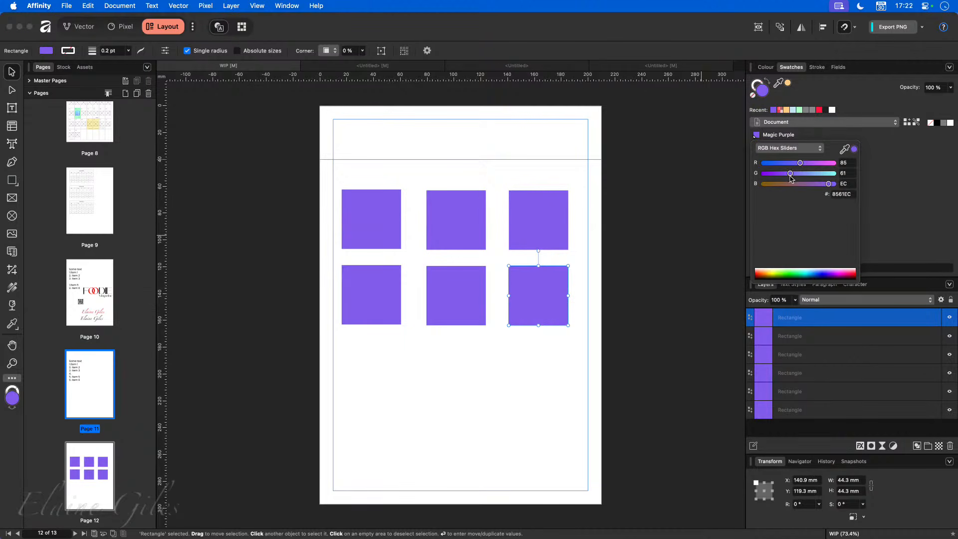
mouse_move(828, 184)
mouse_down()
mouse_move(766, 184)
mouse_move(833, 176)
mouse_move(835, 188)
mouse_up()
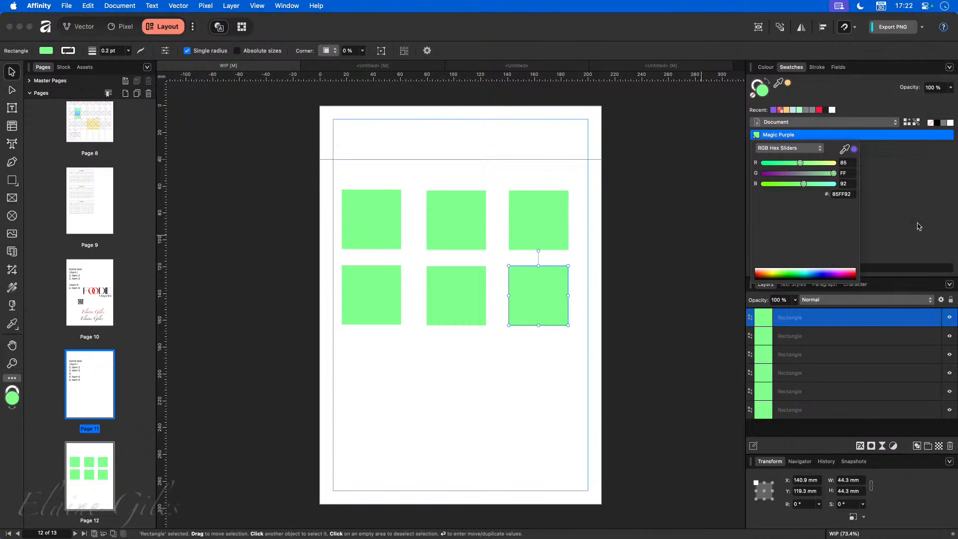
- Rename the global colour from Magic Purple to Magic Brand Colour
click(888, 223)
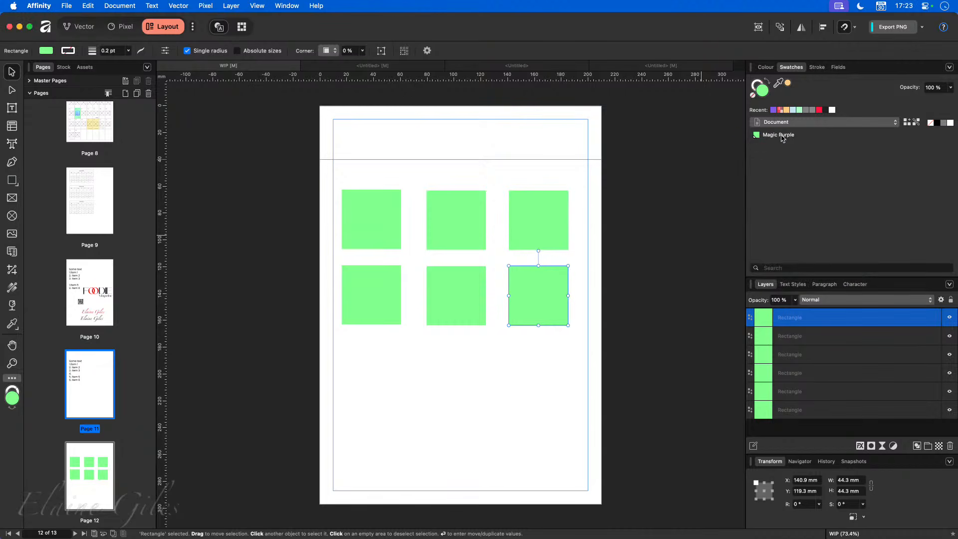
right_click(783, 139)
click(794, 141)
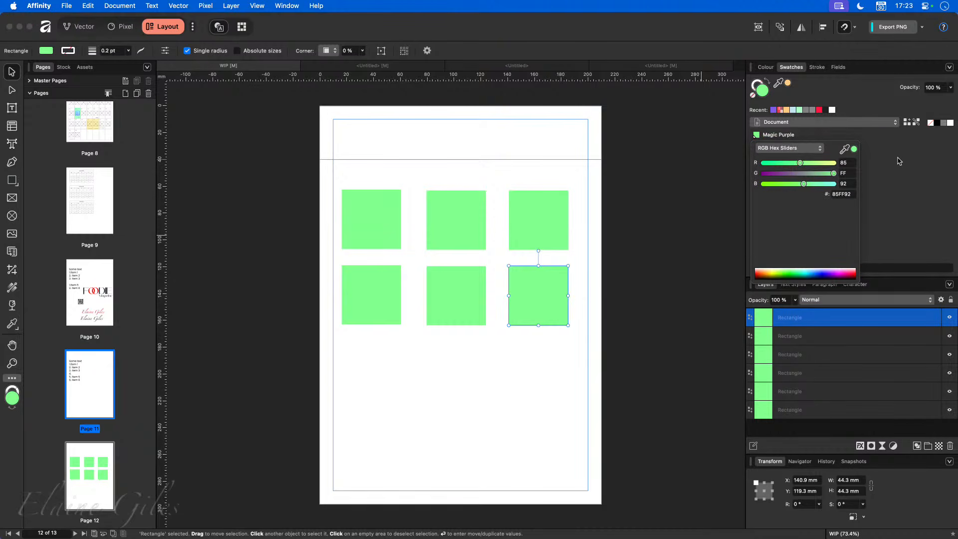
click(899, 160)
right_click(801, 136)
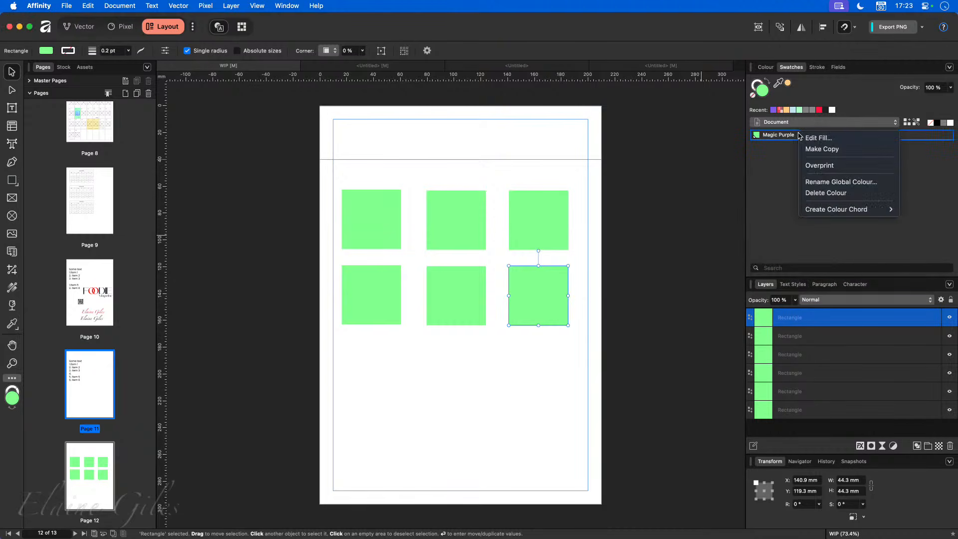
click(821, 182)
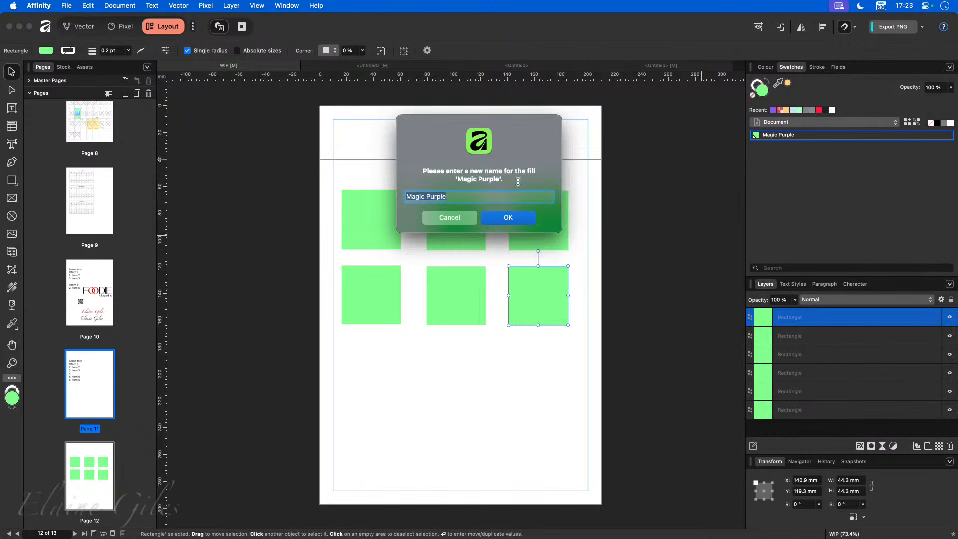
double_click(434, 196)
text(Brand Colo)
key(Return)
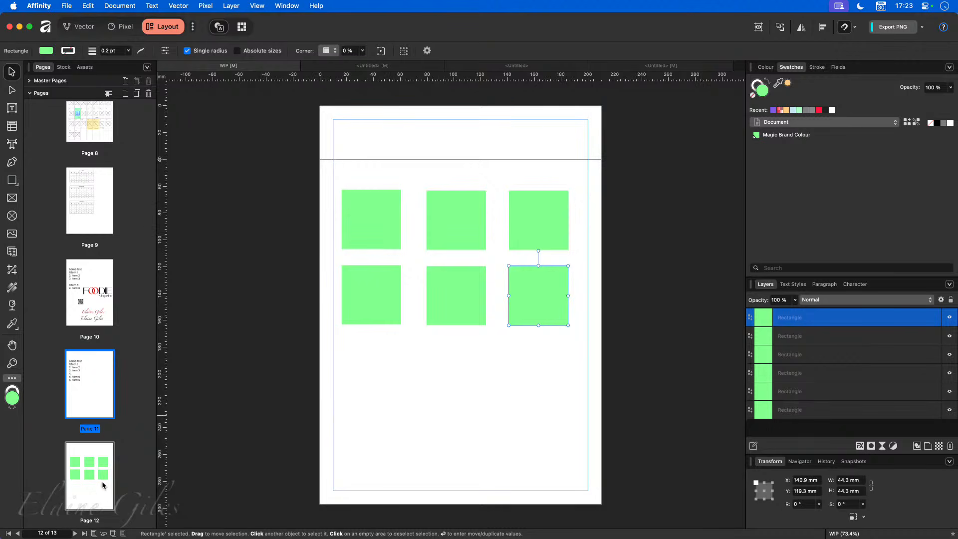
- Eyedrop the squares' orange, FECF86, and save it as new global colour Global Colour 2
drag(325, 173, 602, 366)
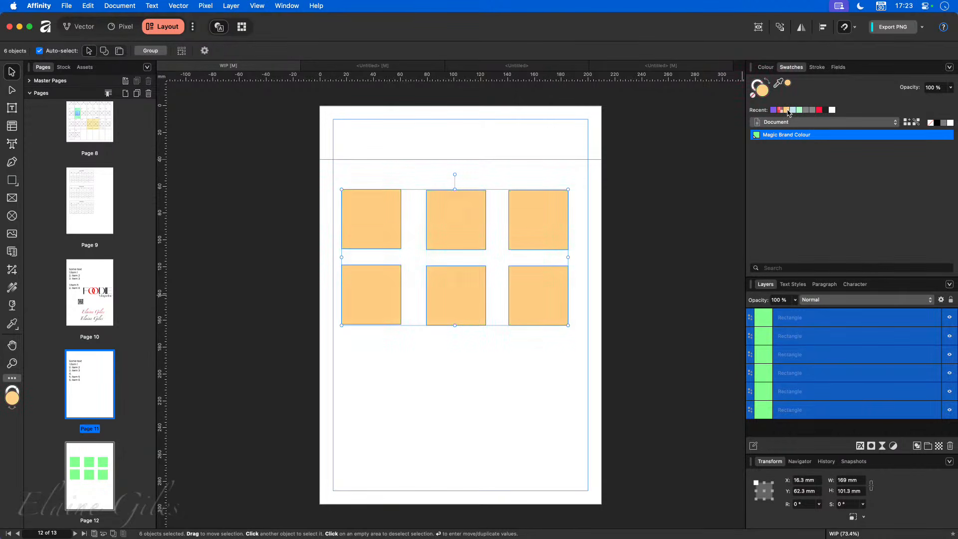
click(671, 266)
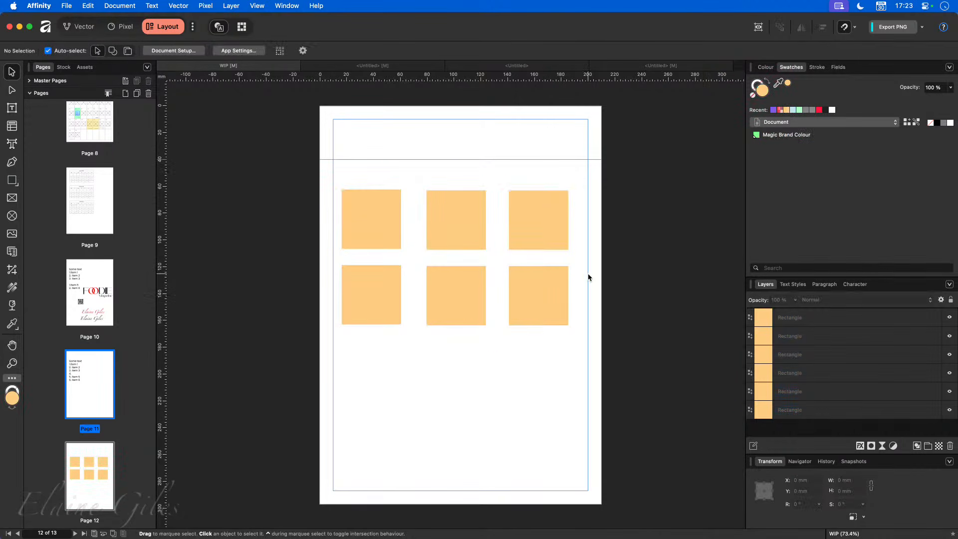
click(380, 222)
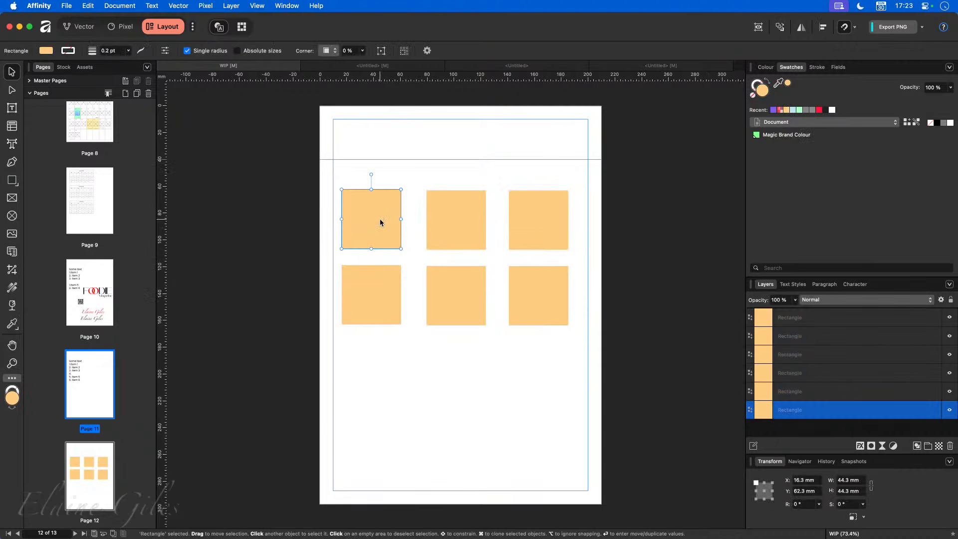
click(949, 68)
click(893, 81)
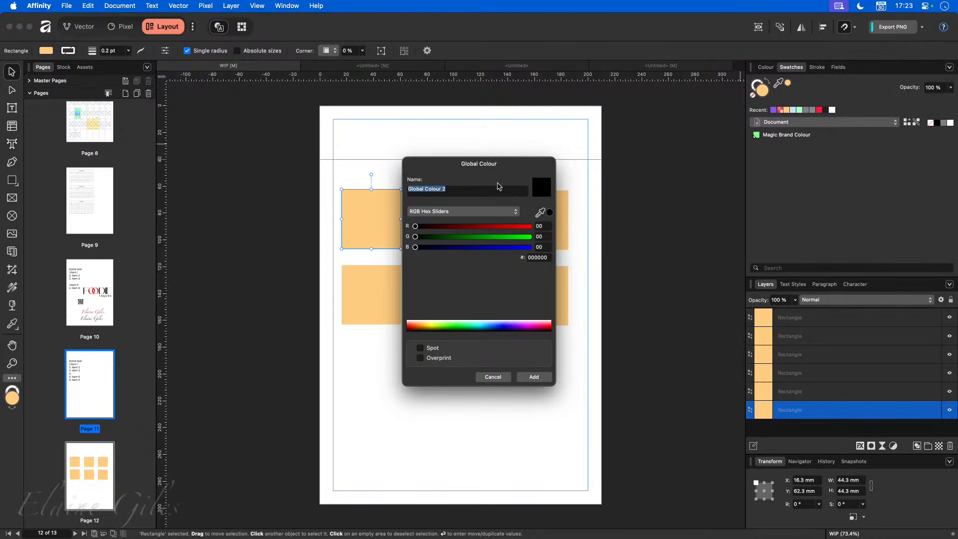
drag(499, 173, 615, 206)
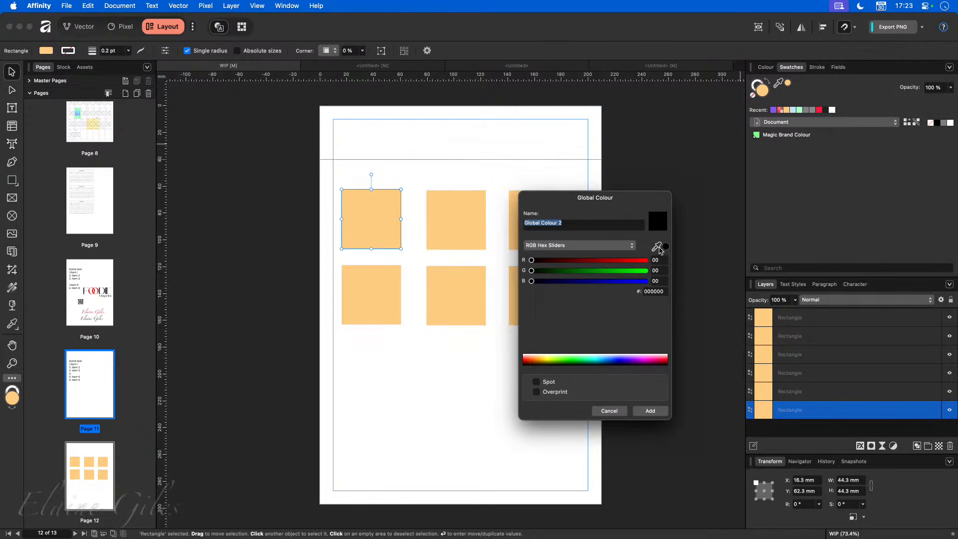
drag(655, 249, 377, 237)
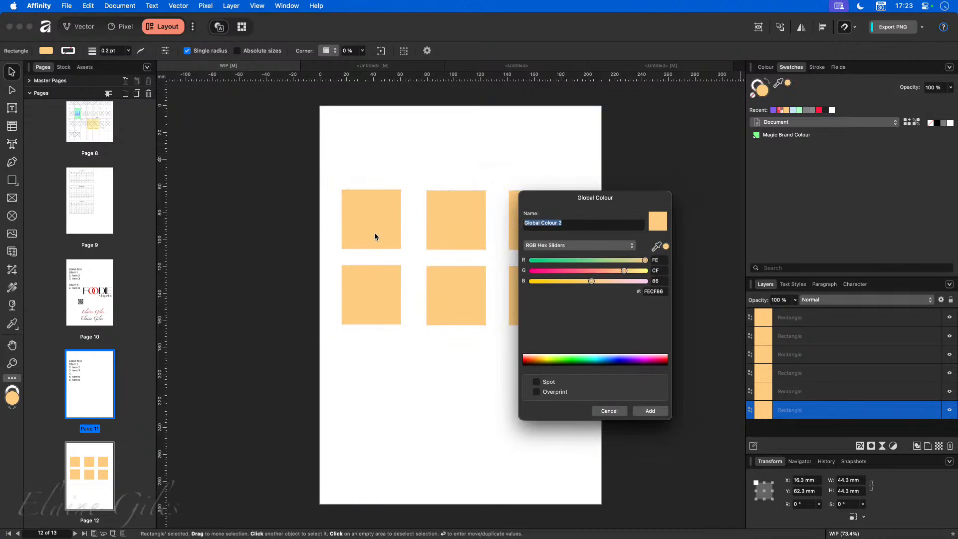
click(660, 412)
click(462, 229)
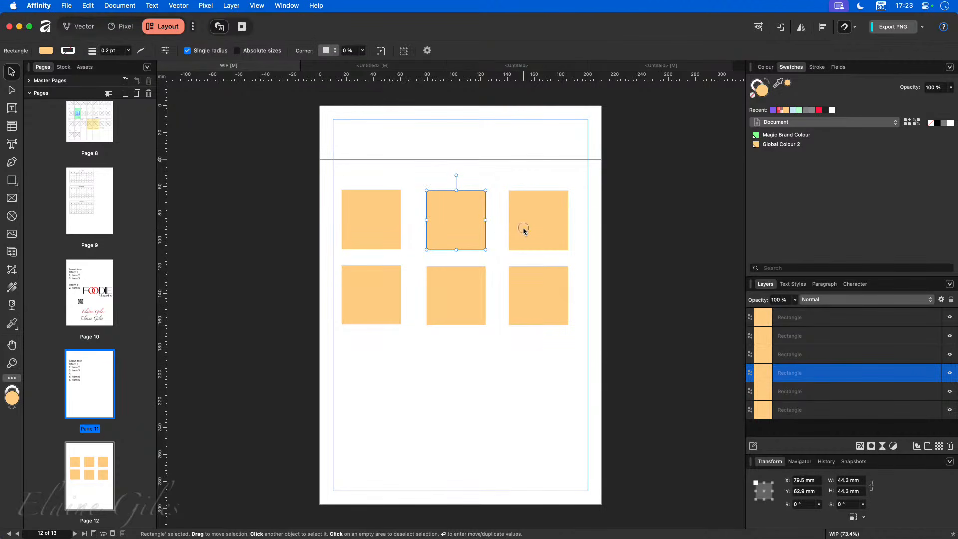
- Select the five squares other than the top-right and apply Global Colour 2
click(522, 228)
click(367, 307)
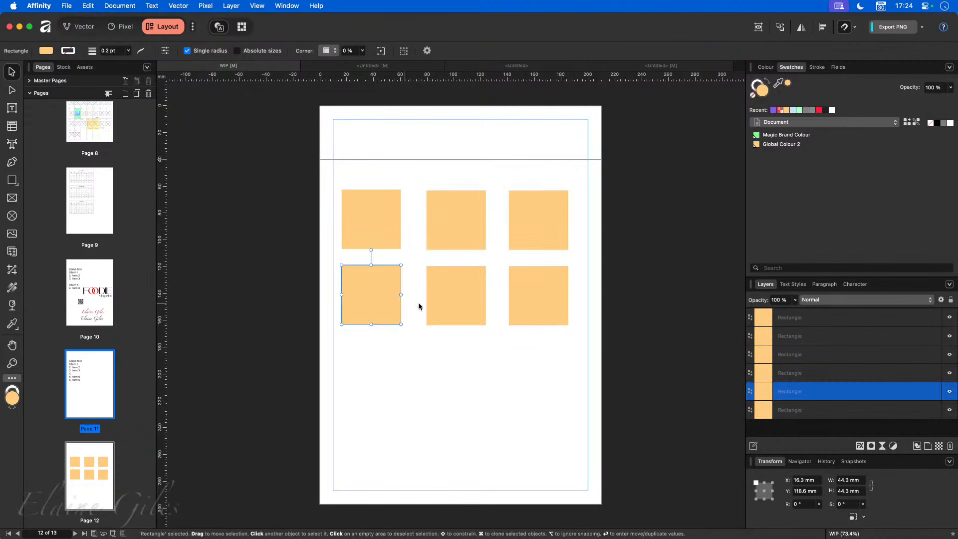
click(528, 301)
click(463, 236)
click(525, 232)
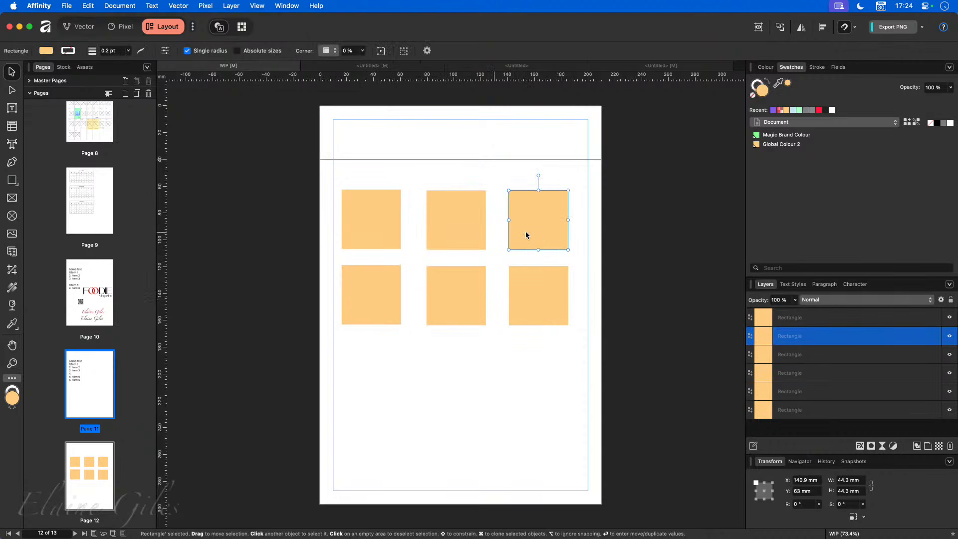
shift+click(460, 232)
shift+click(459, 287)
shift+click(532, 295)
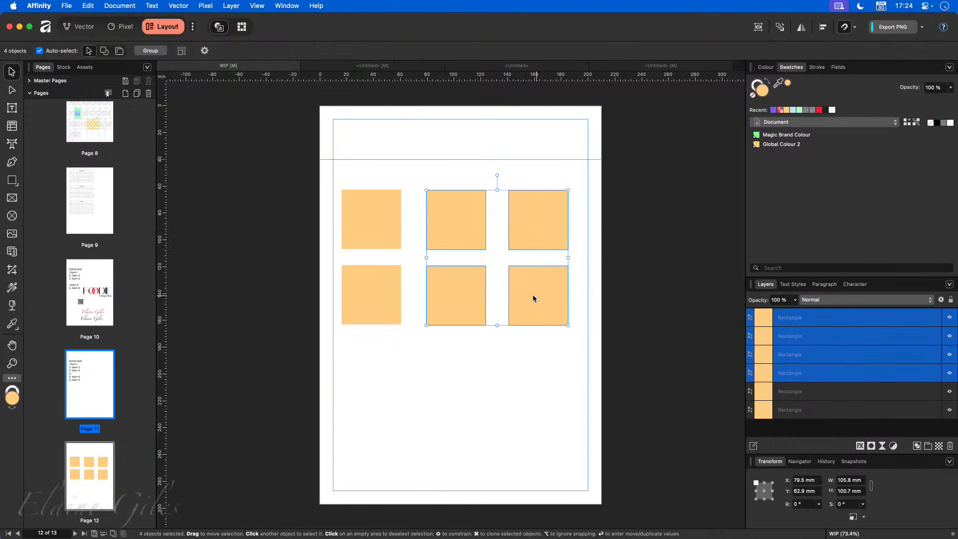
shift+click(344, 297)
click(771, 145)
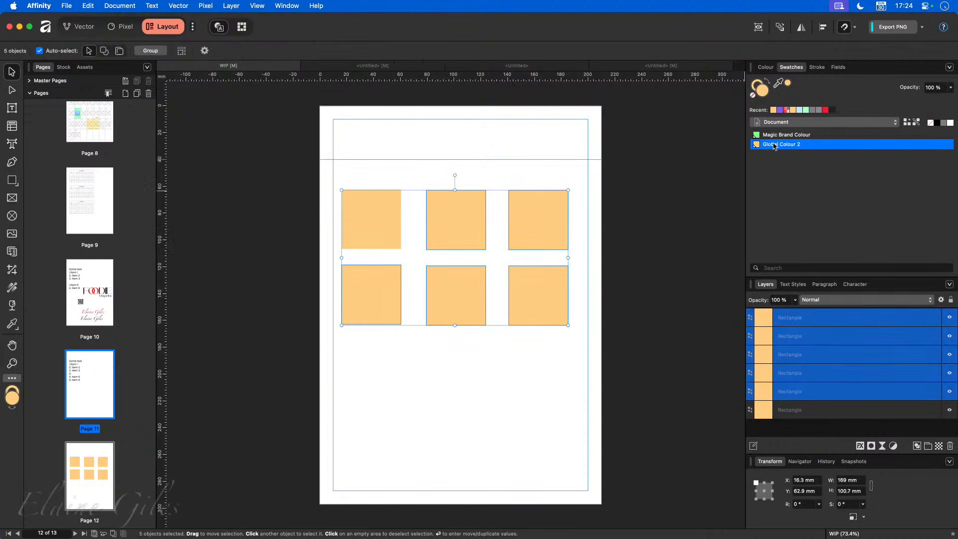
click(773, 134)
click(772, 145)
- Fill the top-right square with green Magic Brand Colour, then go to Page 10
click(689, 247)
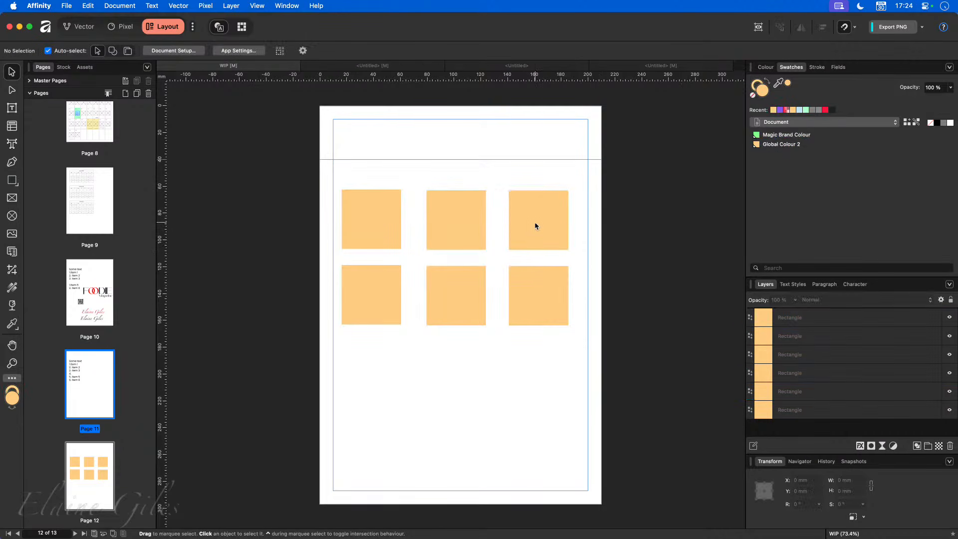
click(566, 202)
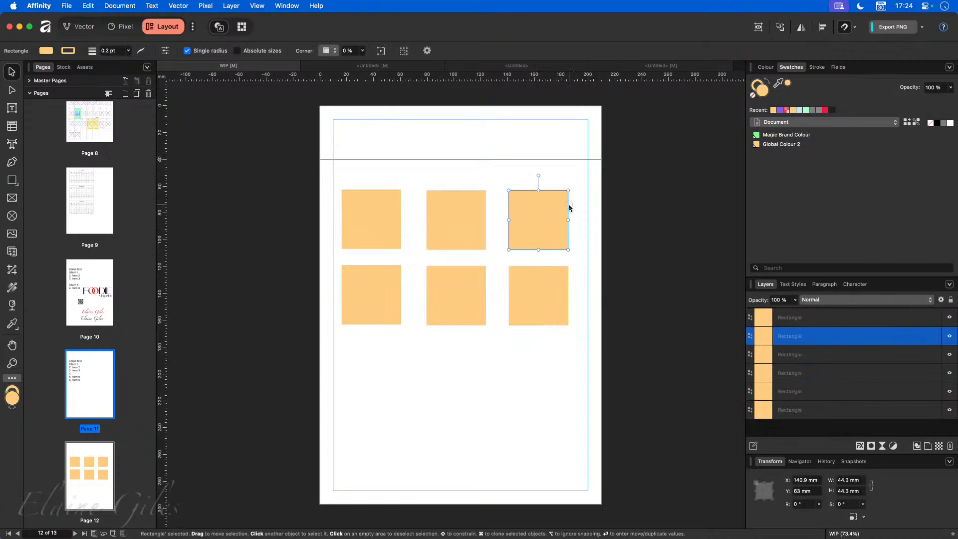
click(798, 136)
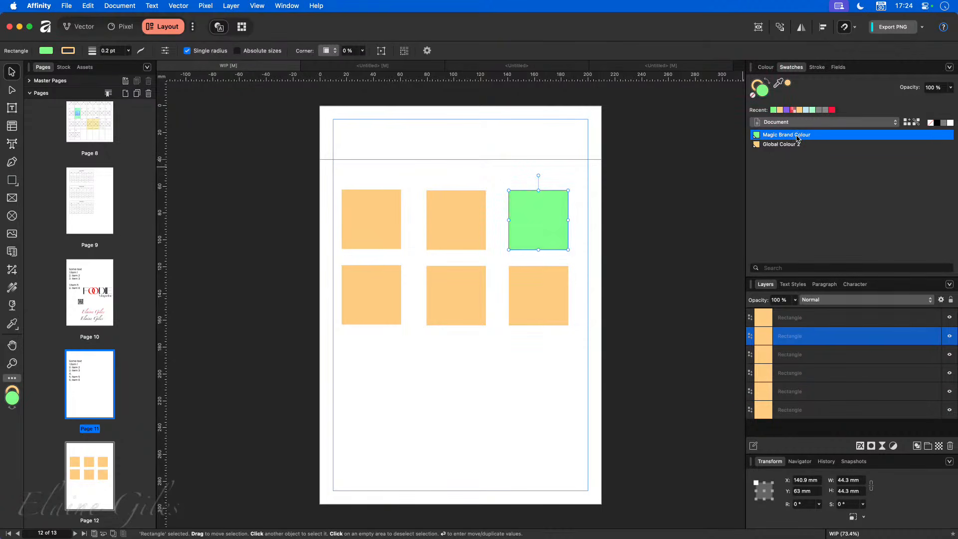
click(689, 258)
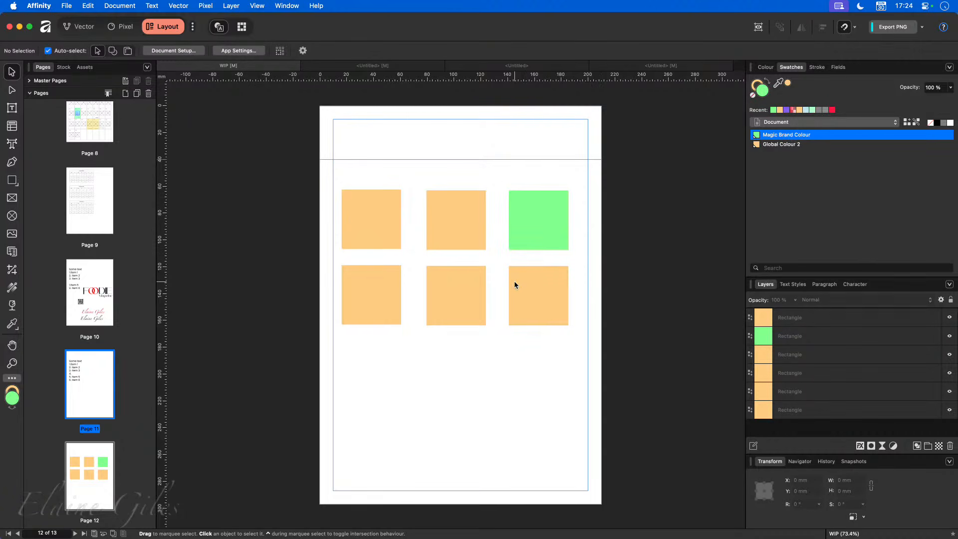
click(106, 292)
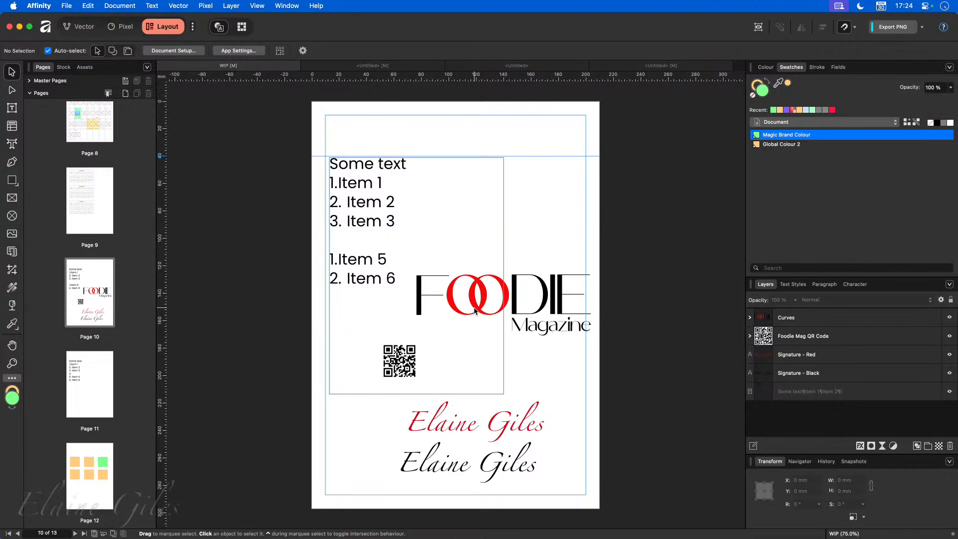
- Drag the Foodie logo asset from the Foodie Magazine assets onto Page 10
click(80, 67)
click(84, 97)
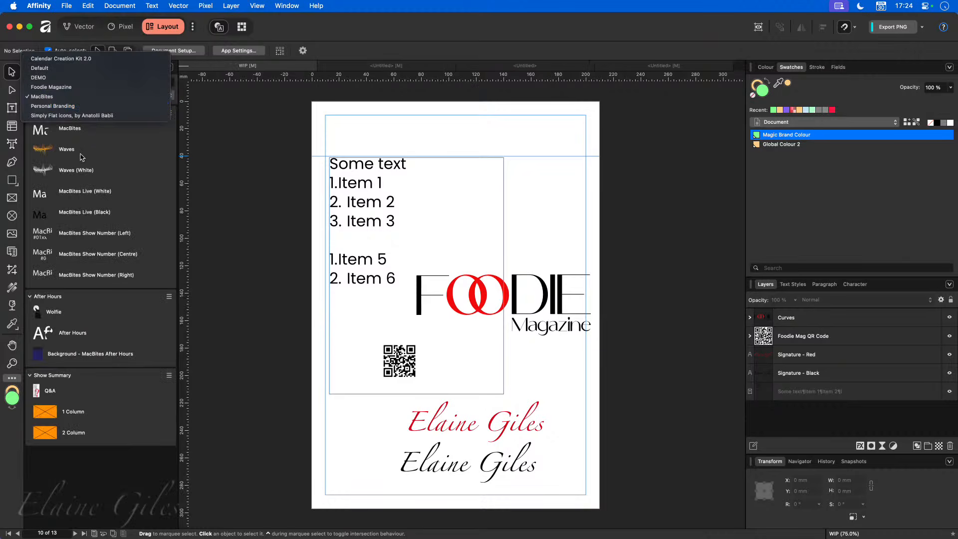
click(66, 86)
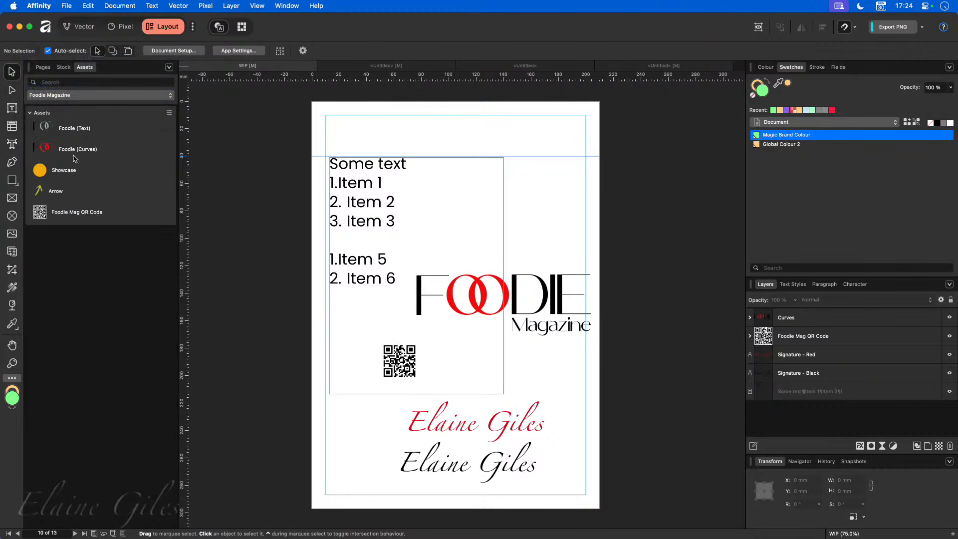
drag(75, 134, 648, 259)
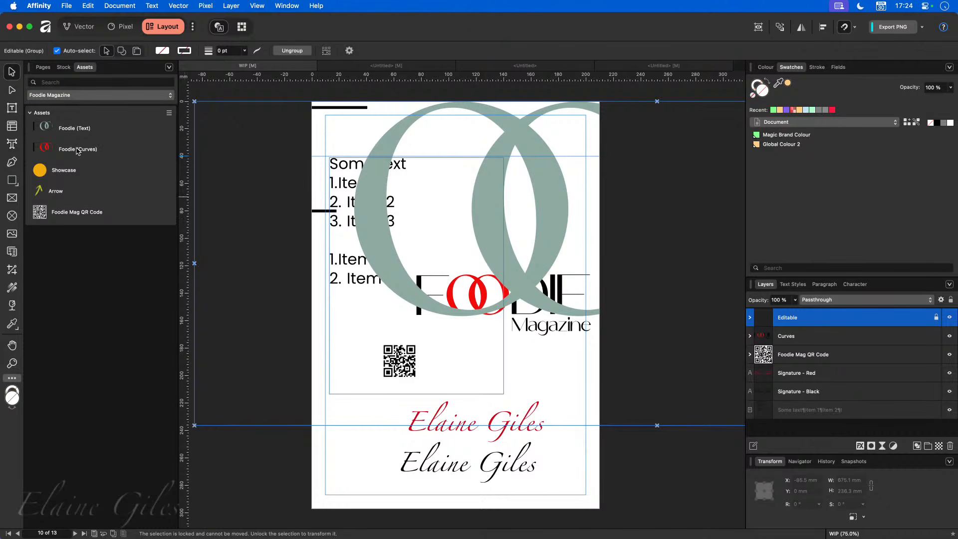
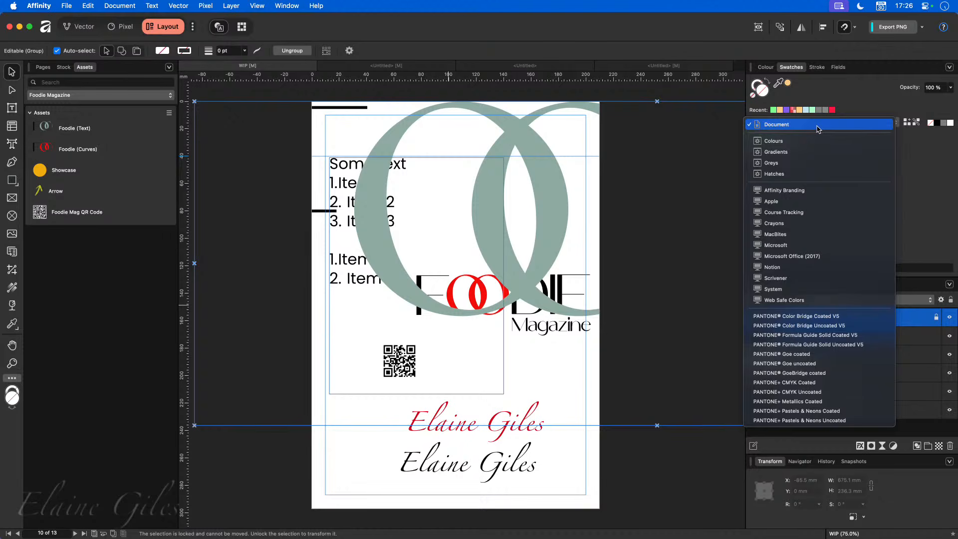
- Set the Swatches palette to Document to list Magic Brand Colour and Global Colour 2
click(659, 35)
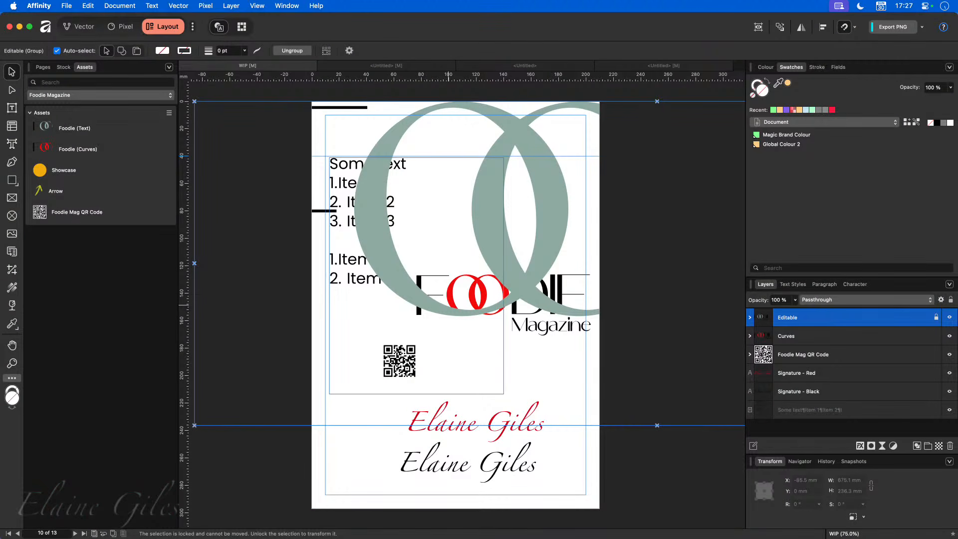
- Go to the November 2027 calendar on Page 8 and zoom in
click(43, 67)
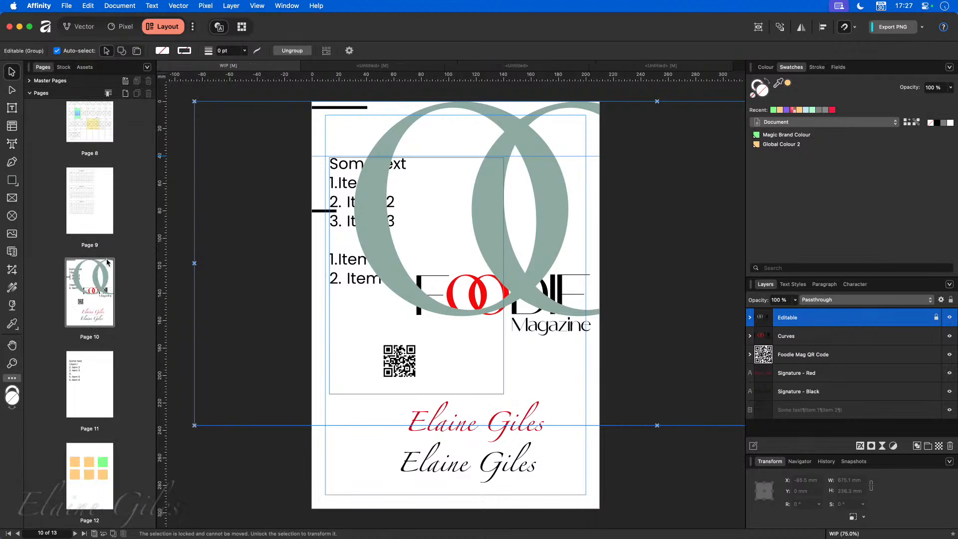
scroll(84, 267, up, 5)
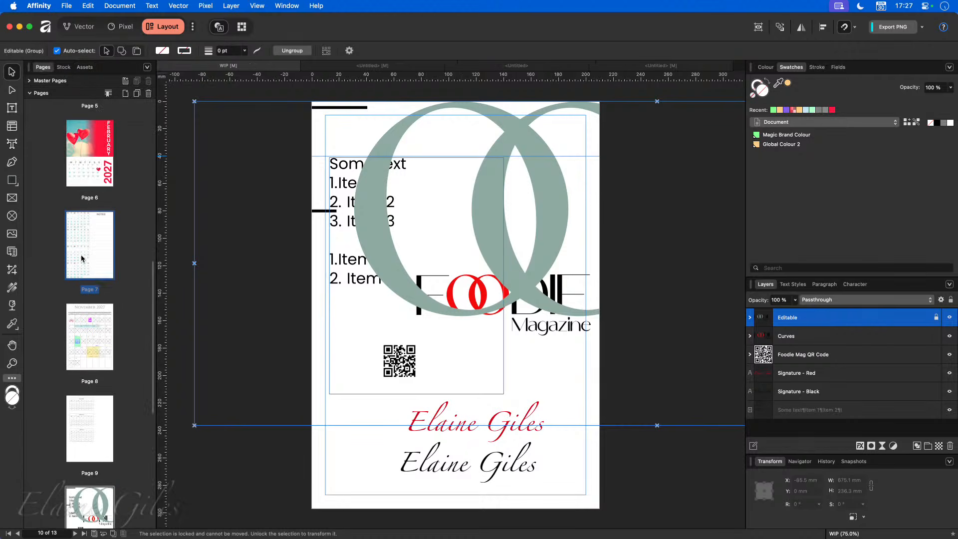
click(86, 360)
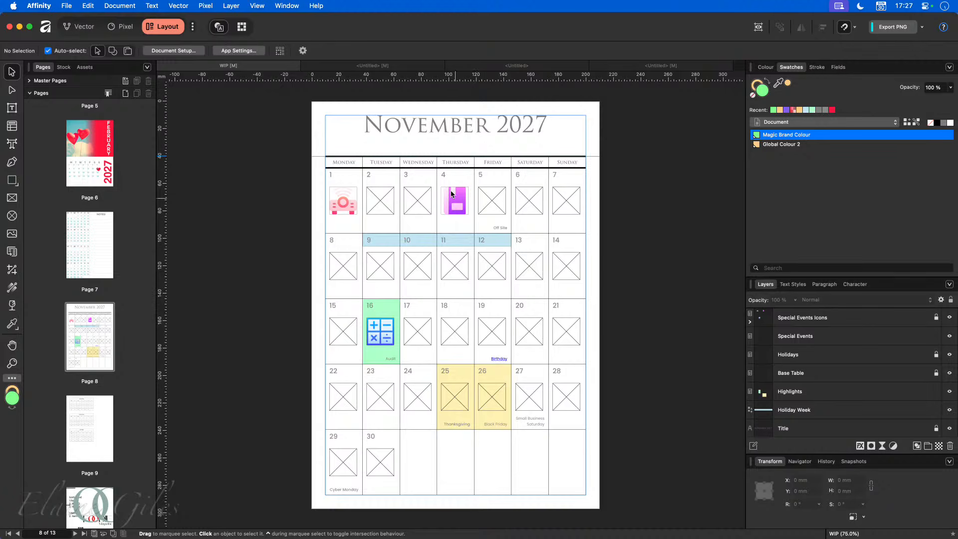
scroll(439, 173, up, 4)
scroll(438, 176, up, 5)
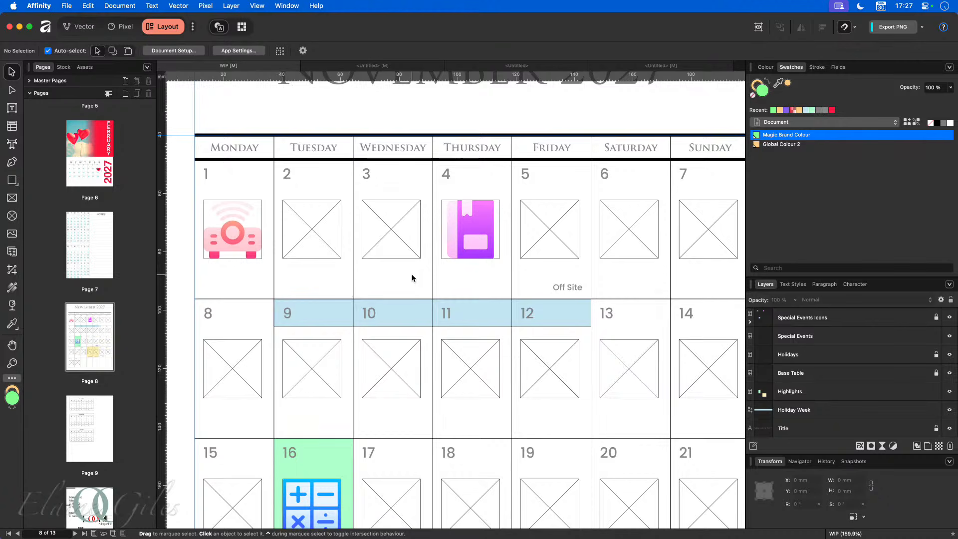
- Hide the Special Events Icons and Special Events layers, then select the Holidays layer
click(949, 318)
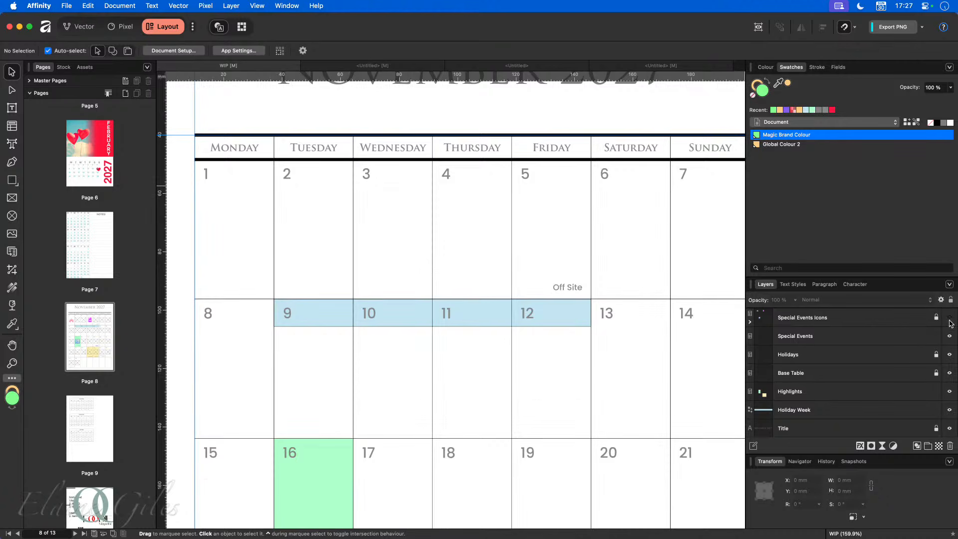
click(950, 336)
scroll(638, 323, down, 5)
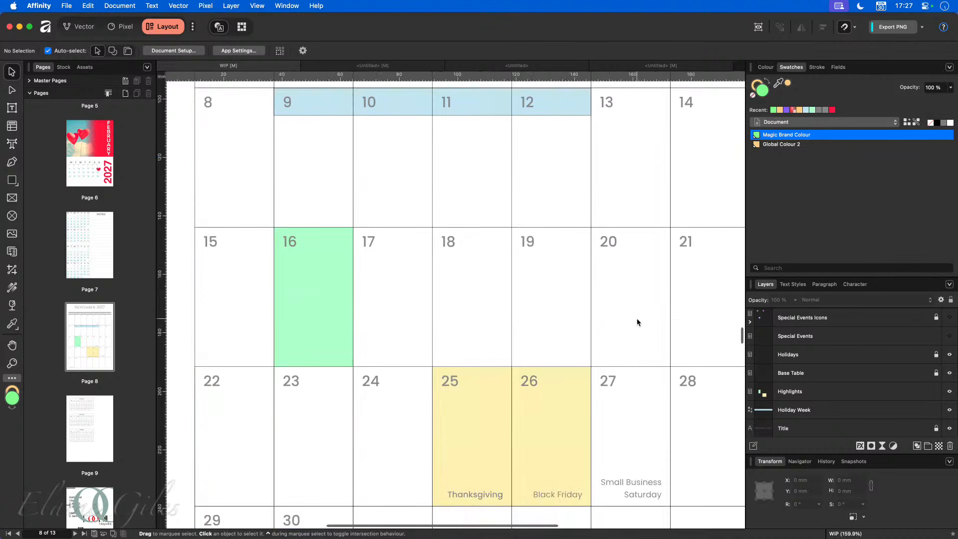
scroll(637, 322, down, 4)
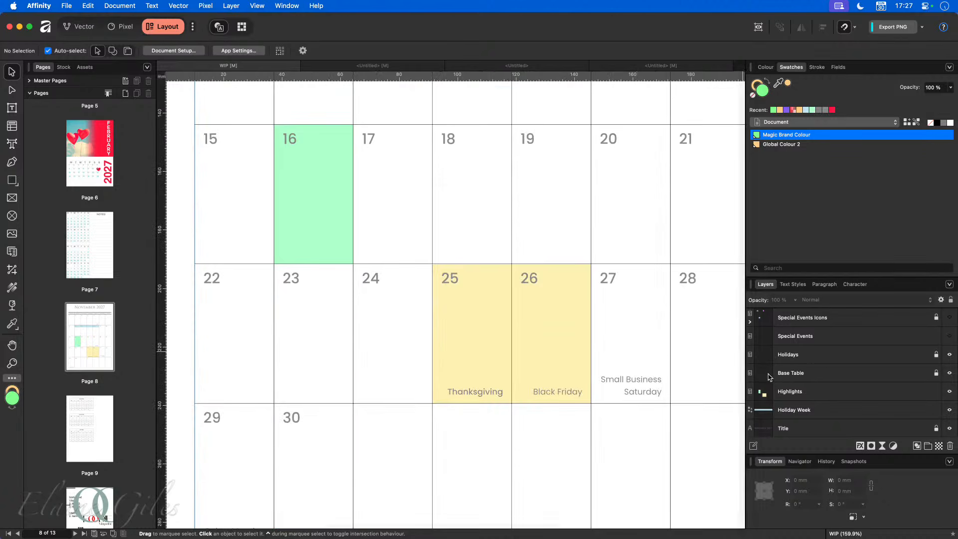
click(891, 358)
- Float the Table panel over the canvas and select the Thanksgiving text in the 25th's cell
click(465, 391)
click(465, 391)
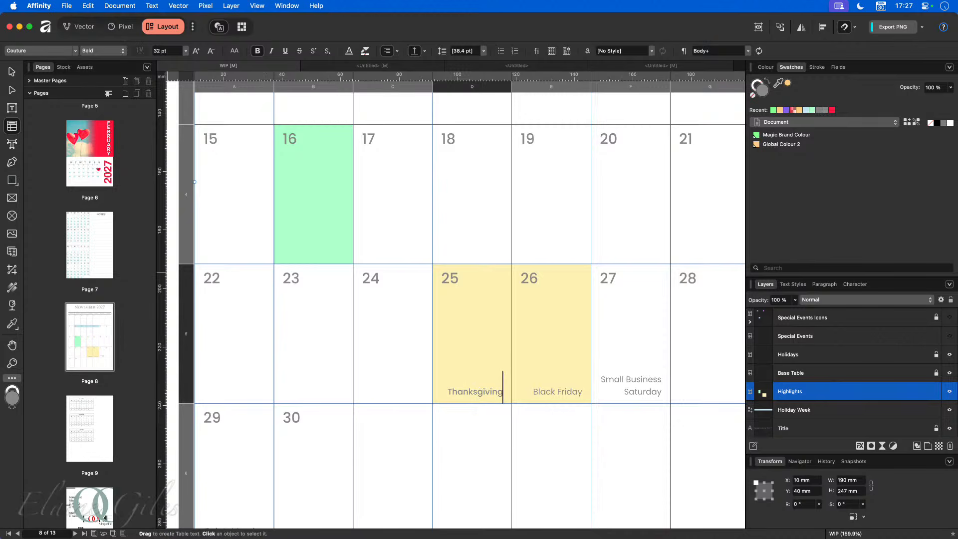
drag(85, 285, 258, 216)
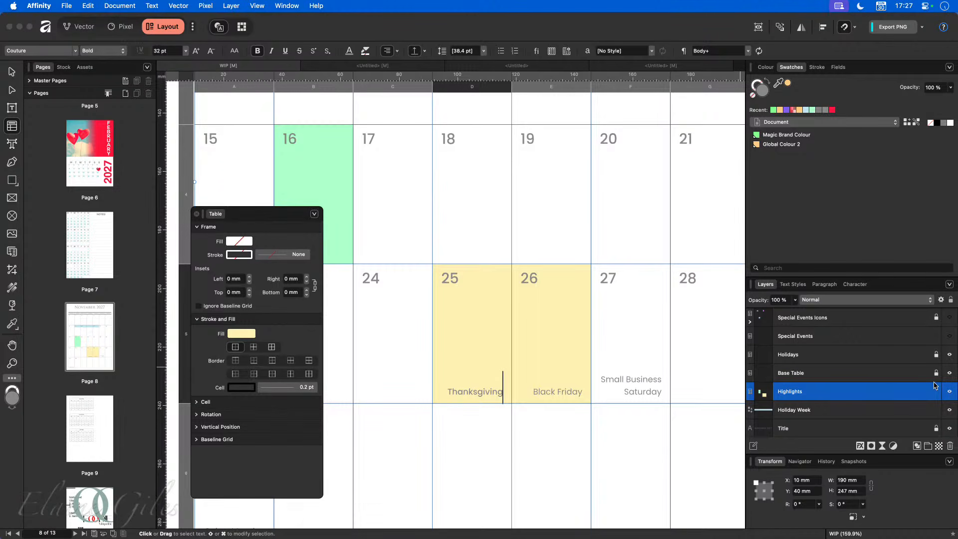
click(901, 360)
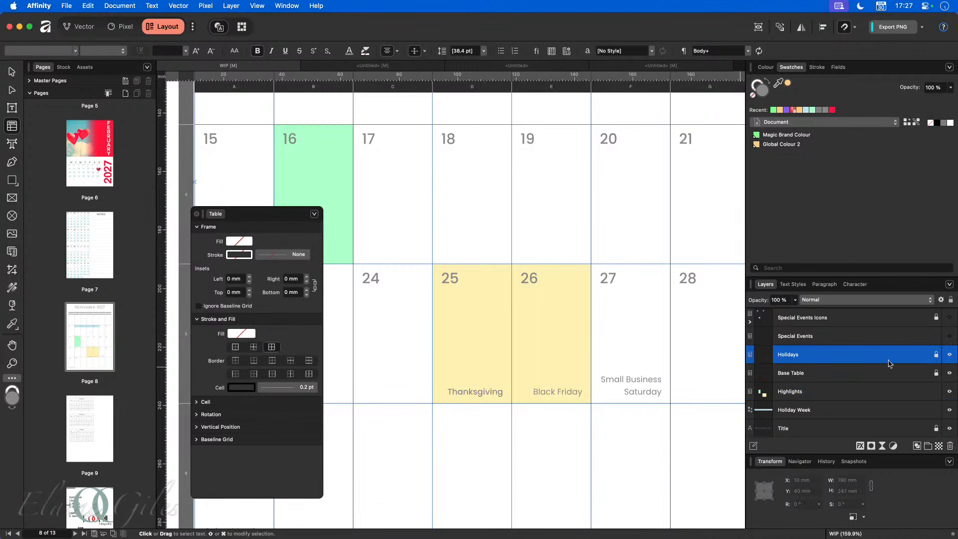
double_click(468, 391)
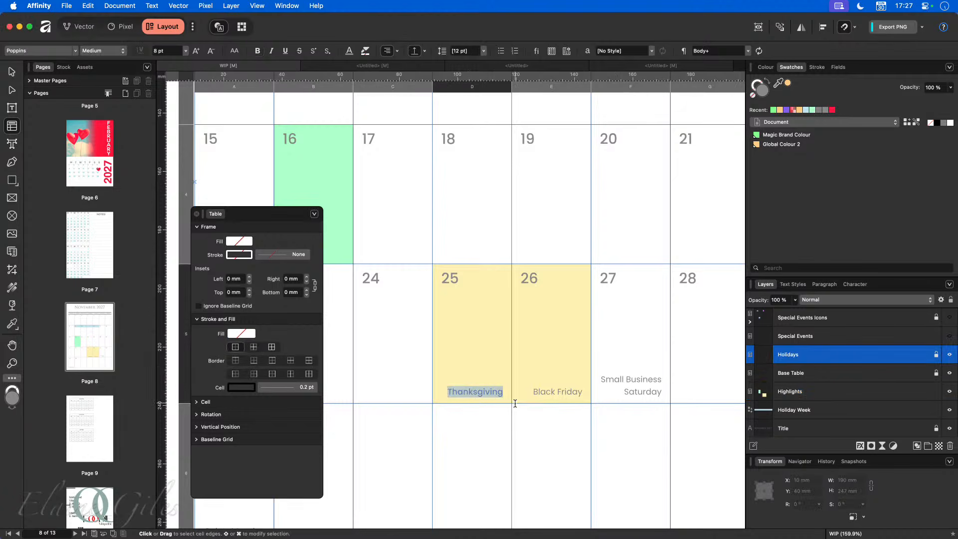
click(462, 298)
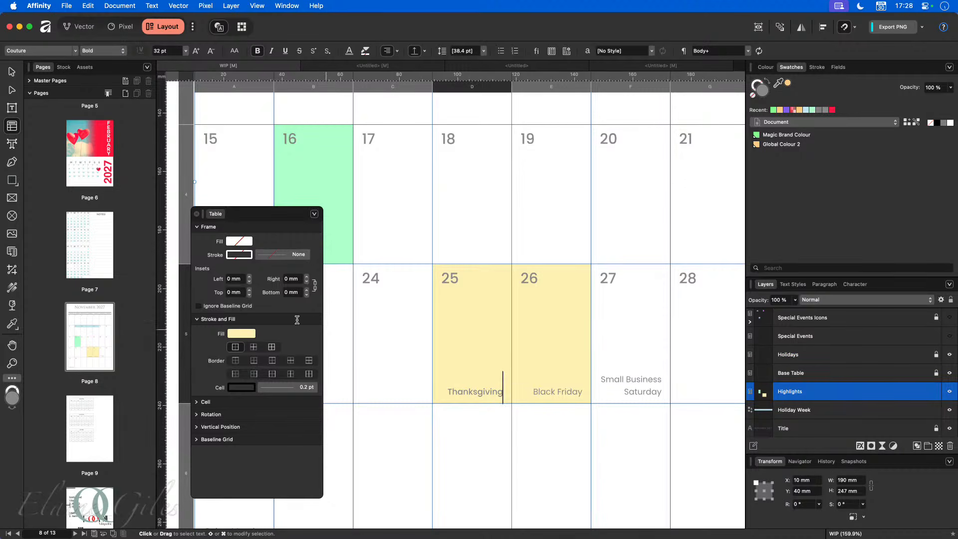
- Try a 2 mm table bottom inset, undo it, and expand the per-cell inset settings
click(306, 290)
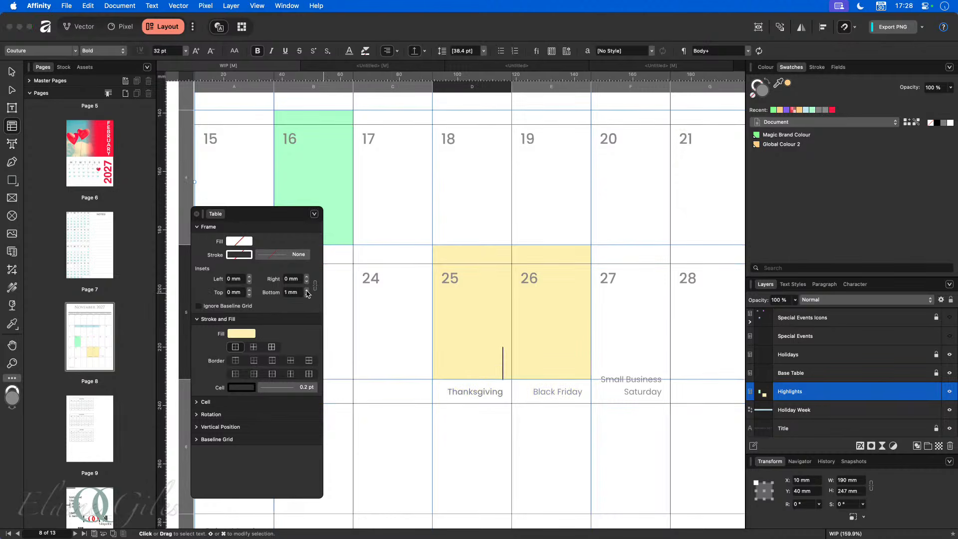
click(306, 290)
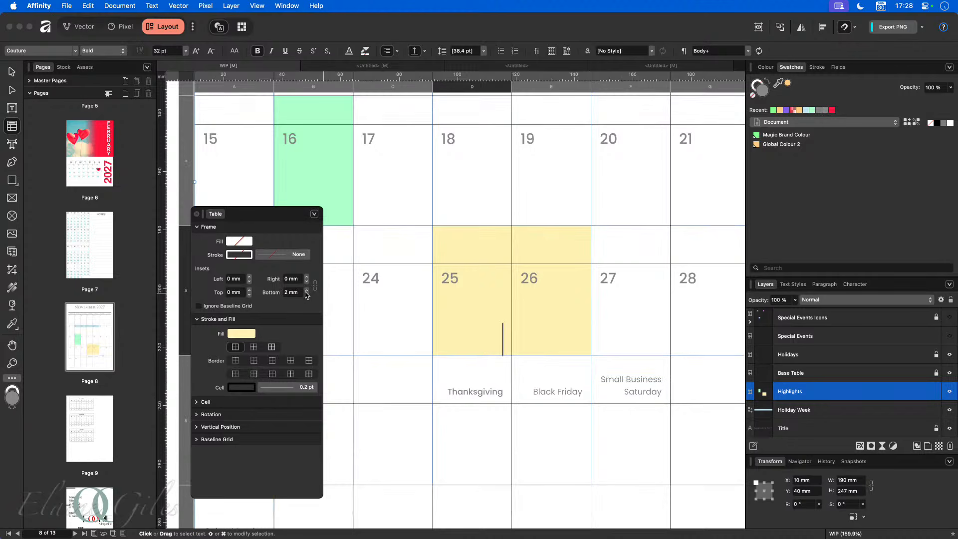
key(super+z)
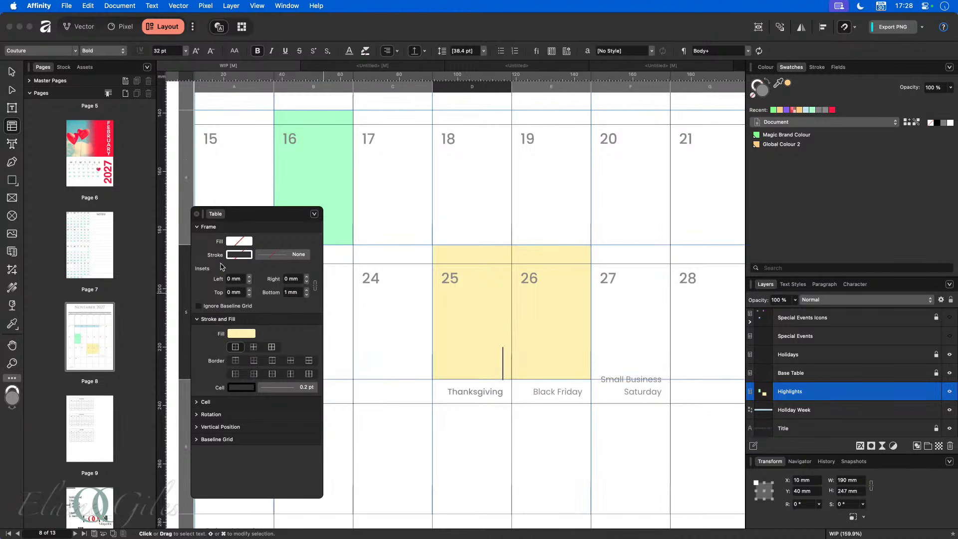
click(197, 227)
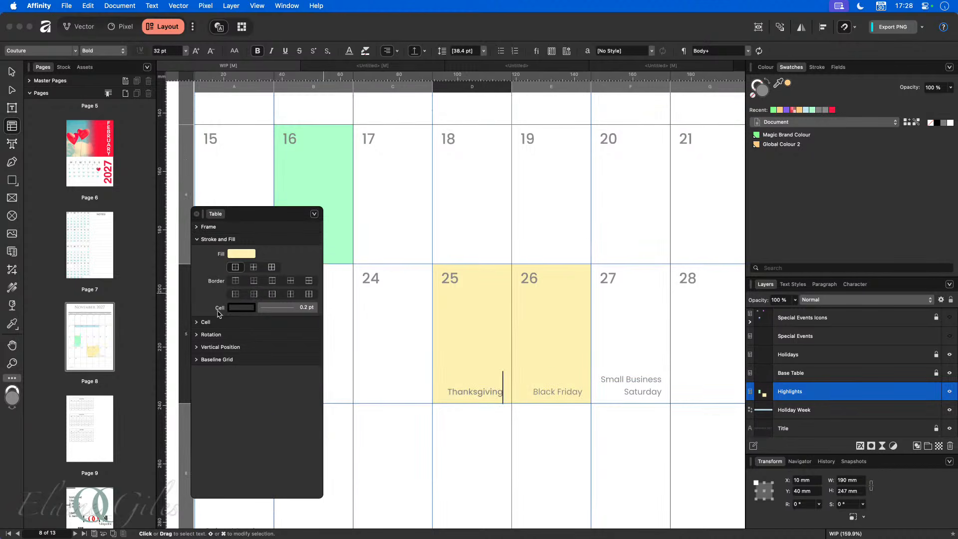
click(197, 323)
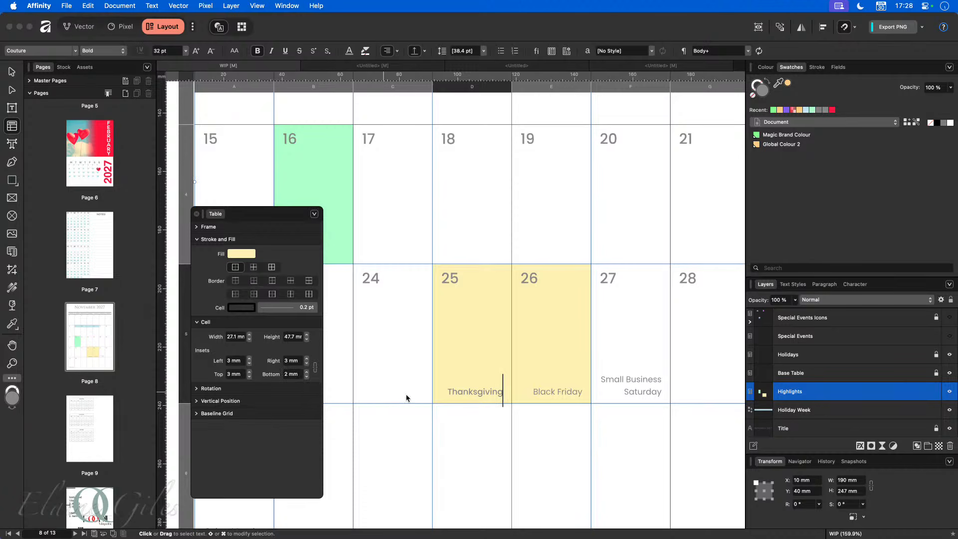
- Unlock the Holidays layer, select Thanksgiving, and set its cell's bottom inset to 9 mm
click(810, 354)
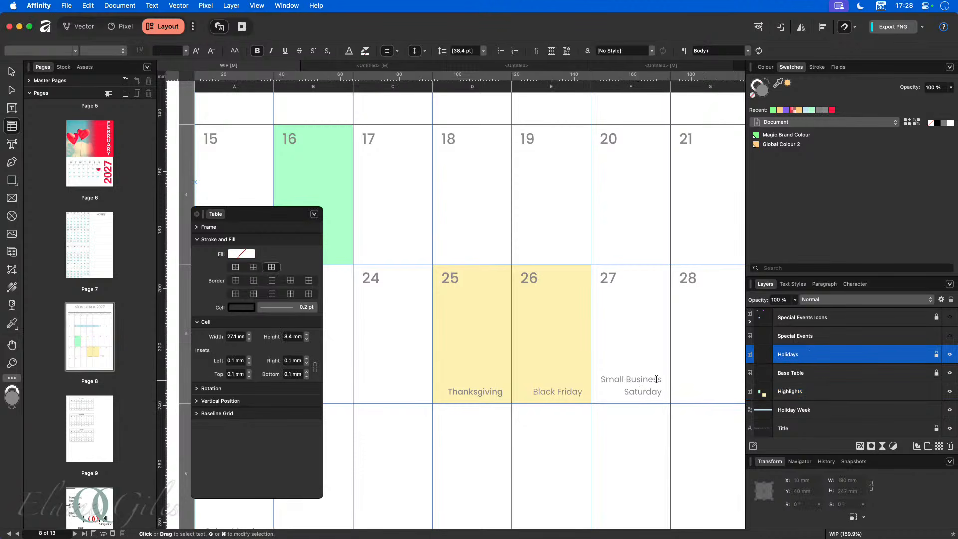
click(936, 355)
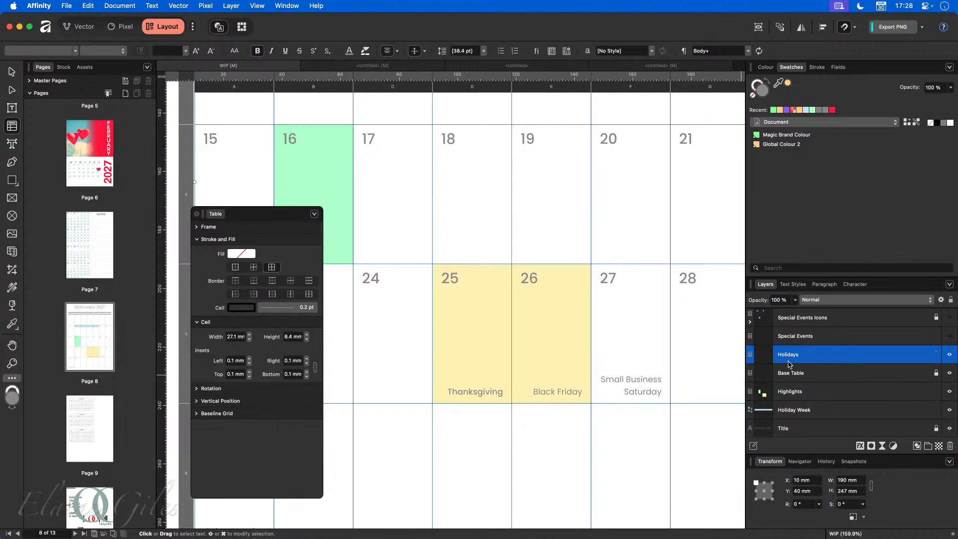
double_click(464, 387)
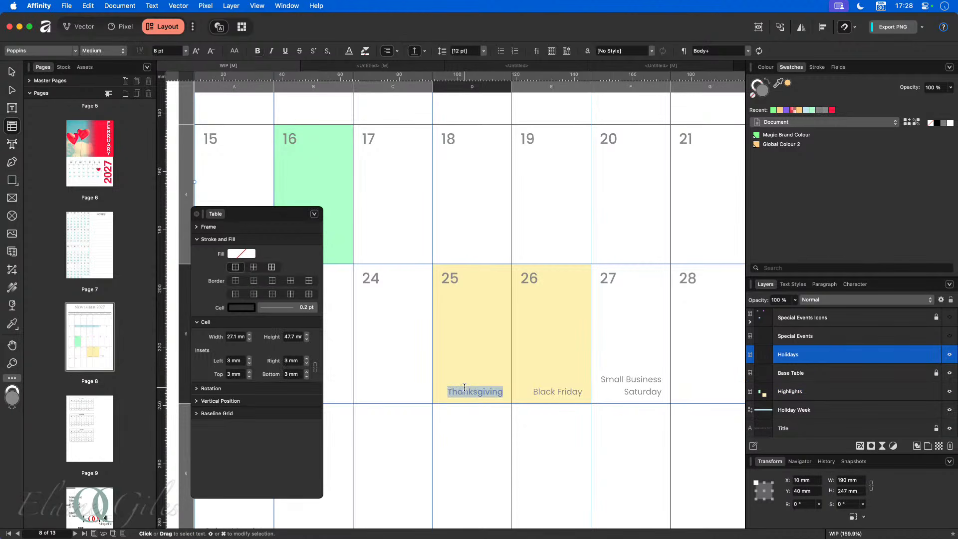
click(306, 377)
click(307, 376)
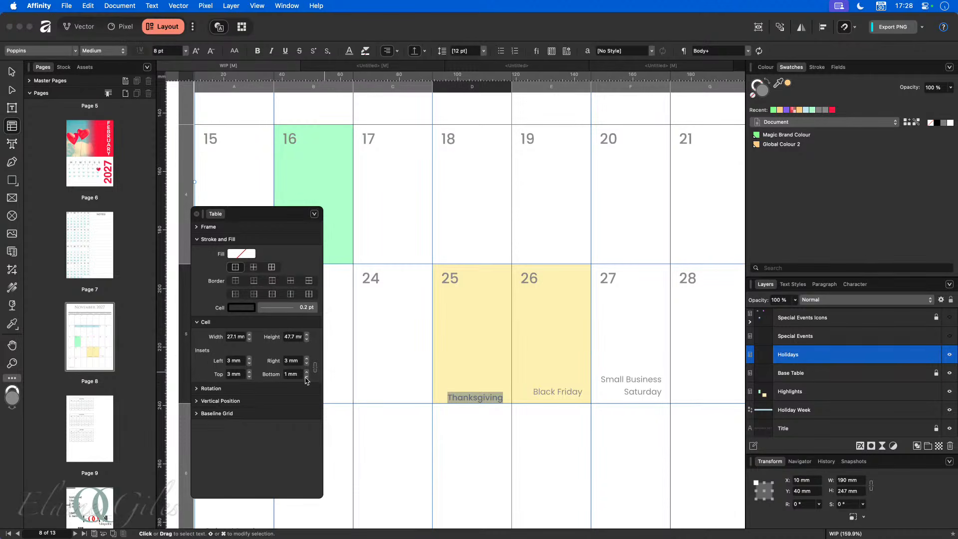
click(306, 372)
click(307, 372)
click(306, 372)
click(306, 372)
click(306, 372)
click(306, 372)
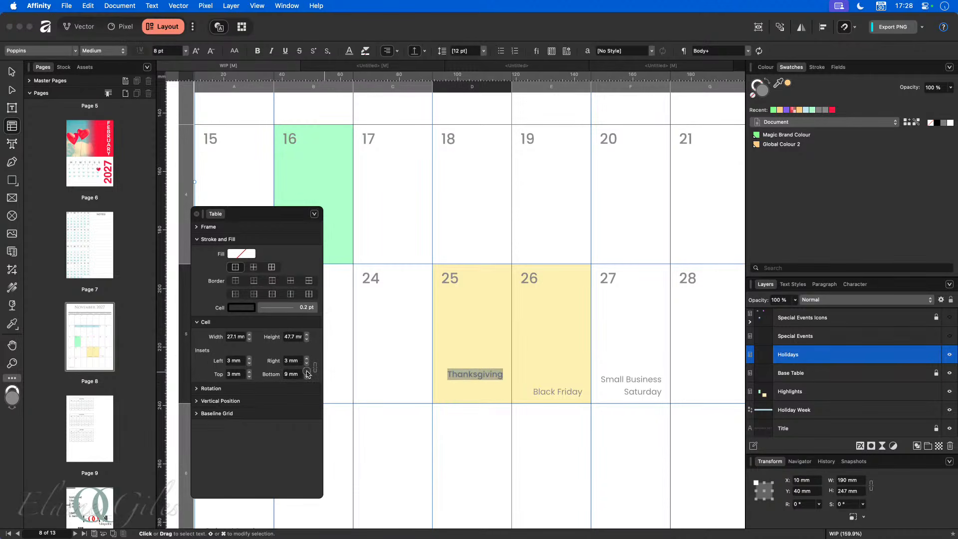
click(306, 371)
click(307, 371)
click(307, 377)
click(307, 376)
click(306, 377)
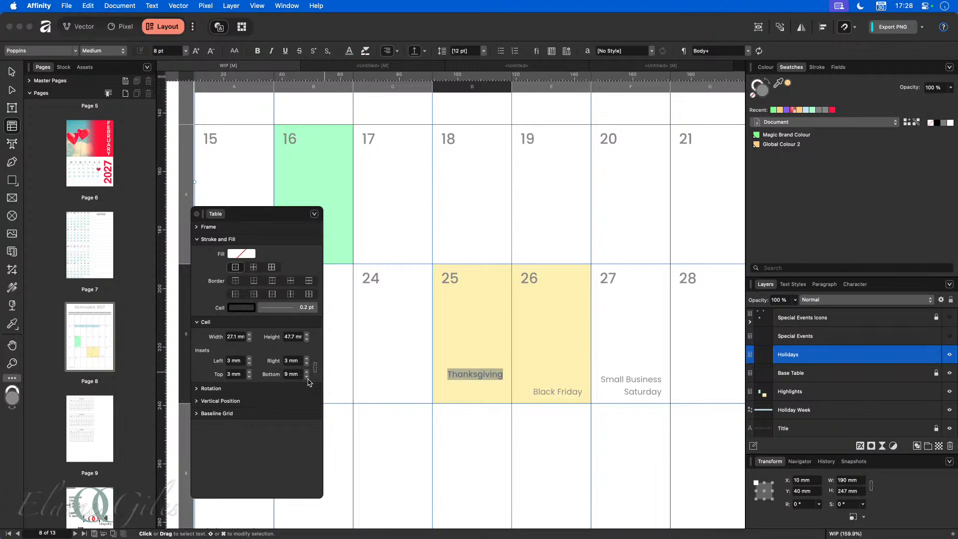